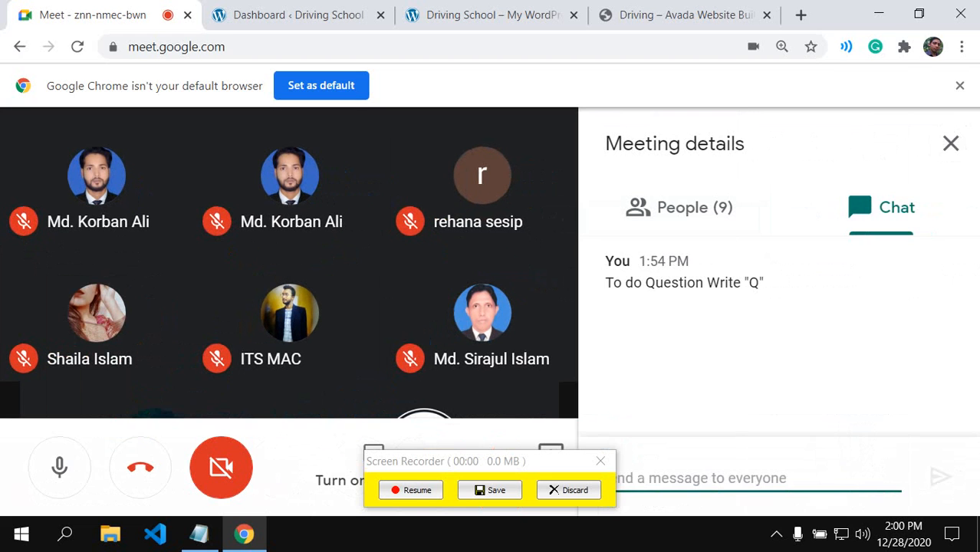
- Close the meeting details panel, admit the waiting guest, and minimize the Chrome window
click(950, 143)
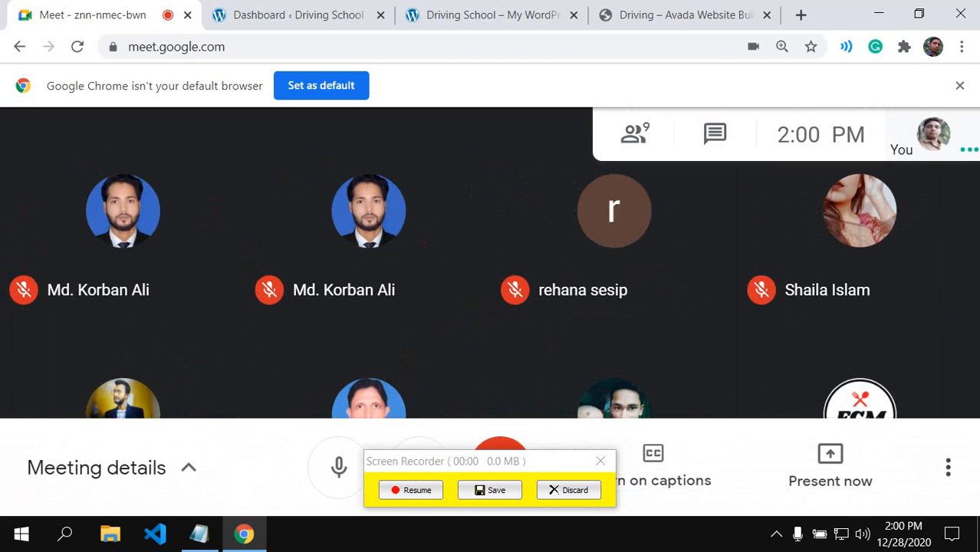
mouse_move(417, 212)
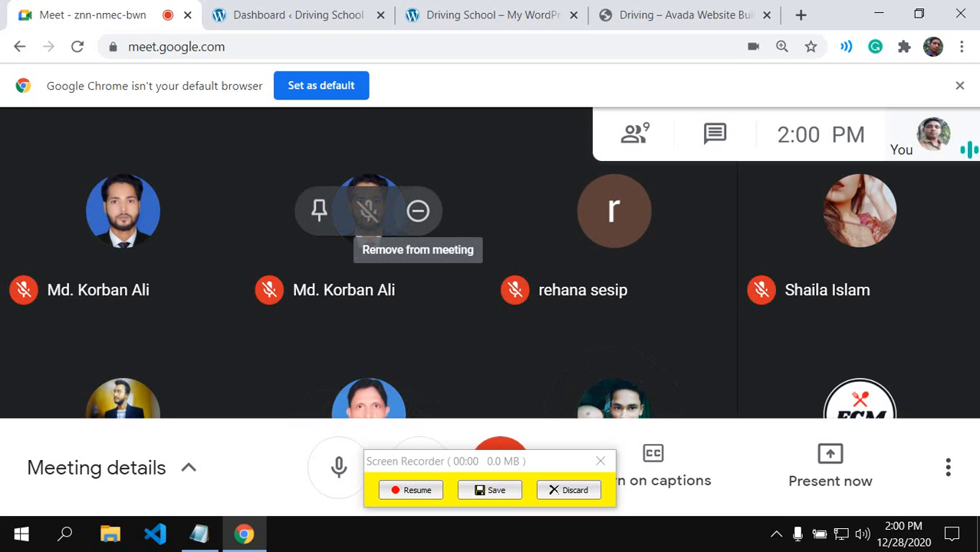
click(411, 490)
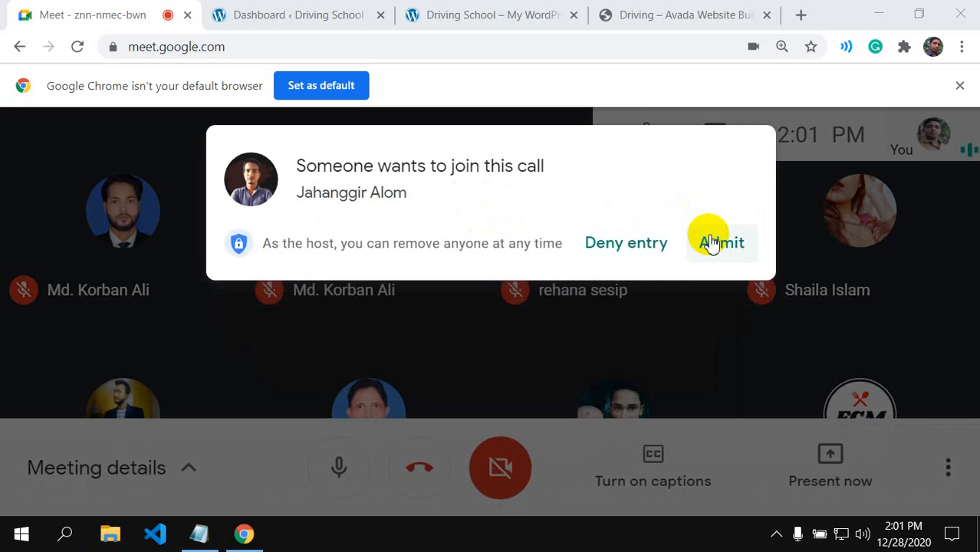
click(711, 242)
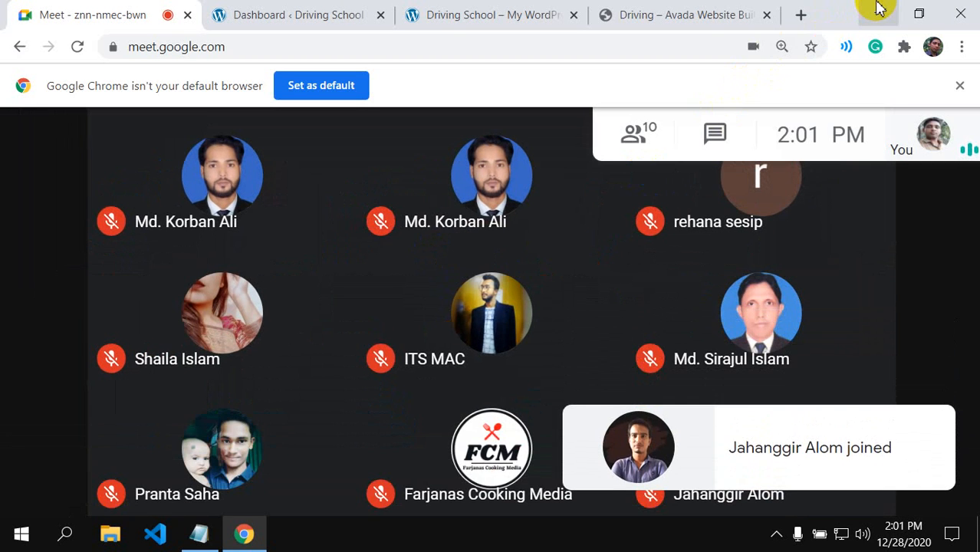
click(879, 12)
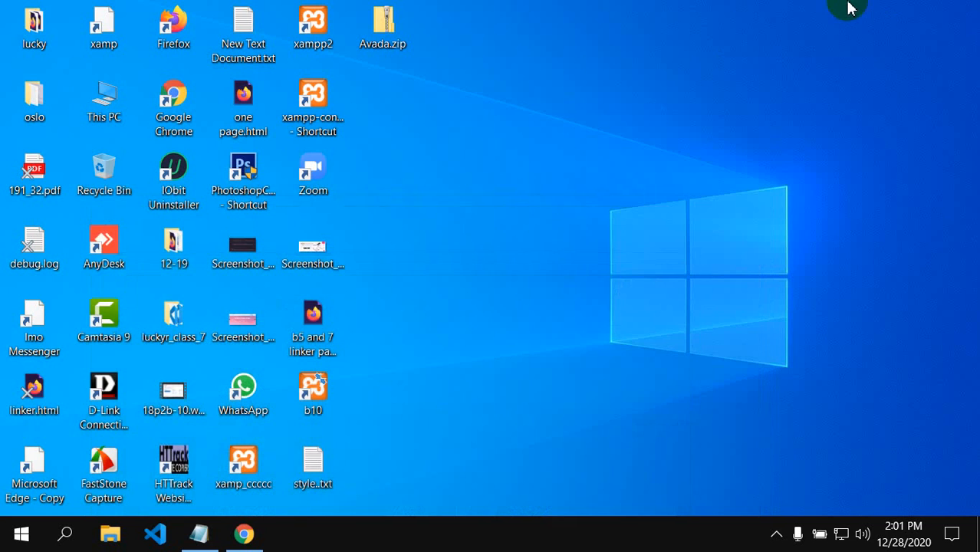
- Launch XAMPP, start Apache and MySQL, and open the localhost index through Apache's Admin
double_click(321, 43)
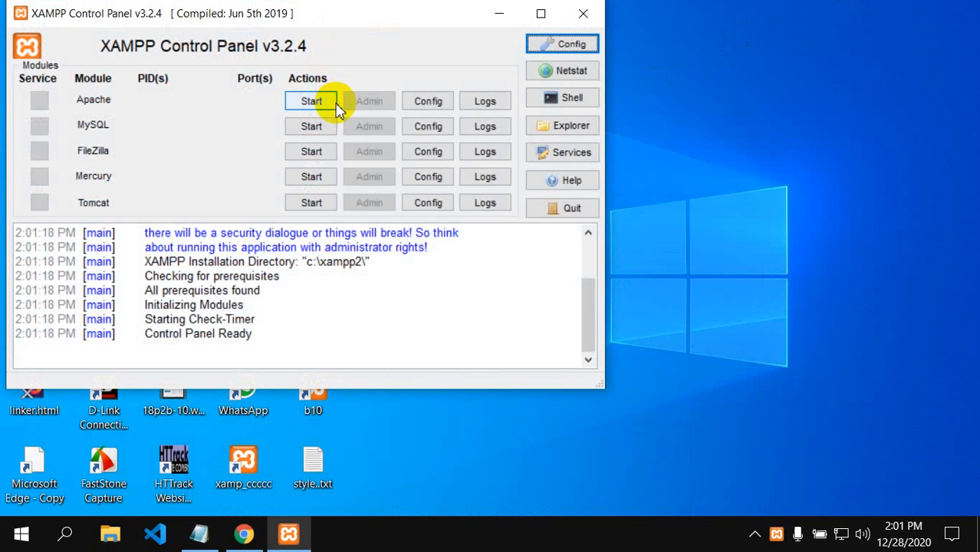
click(297, 99)
click(301, 125)
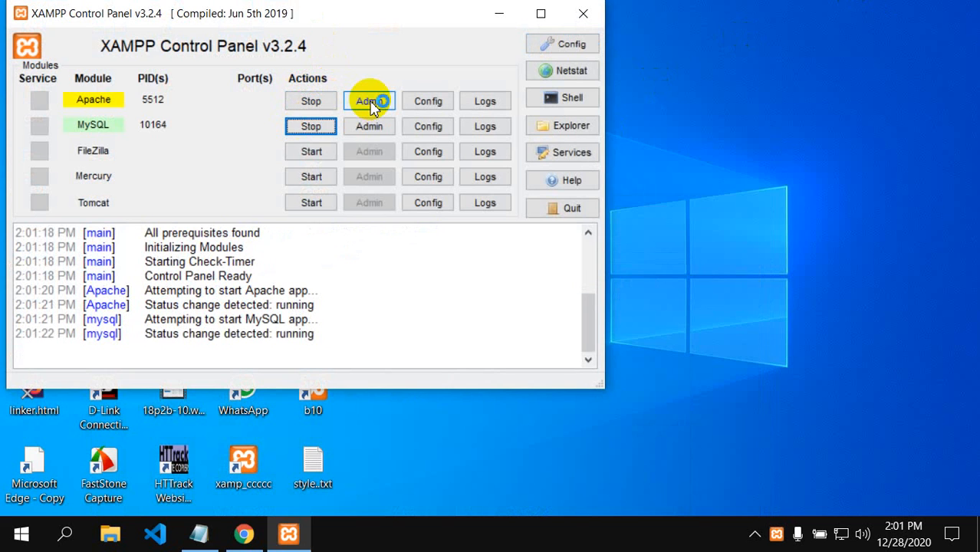
click(370, 102)
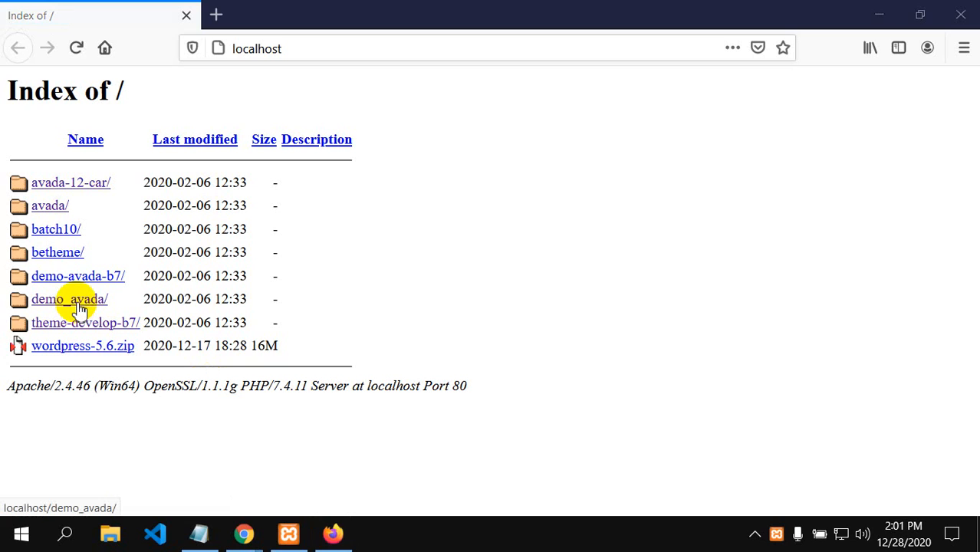
- Open the demo_avada site from the localhost index
click(80, 306)
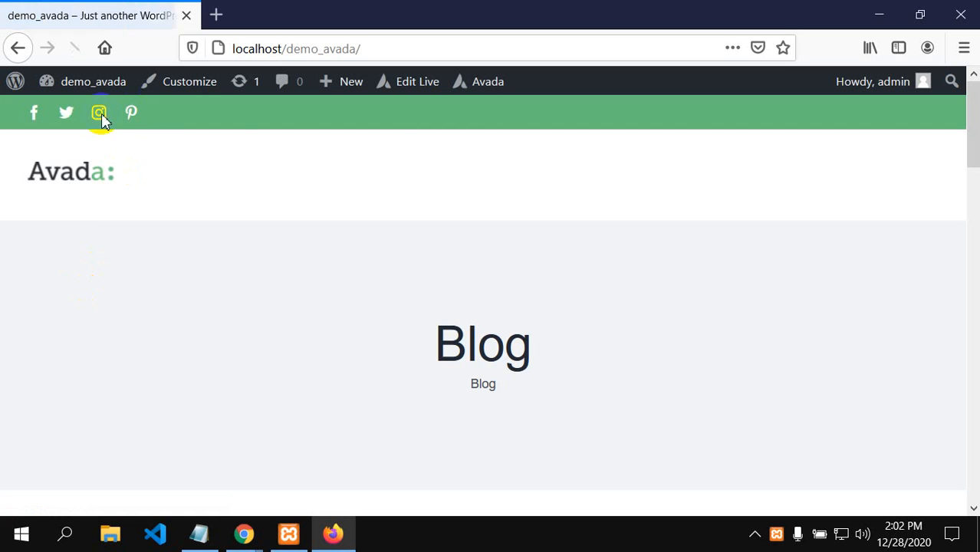
scroll(361, 240, down, 3)
scroll(361, 240, up, 3)
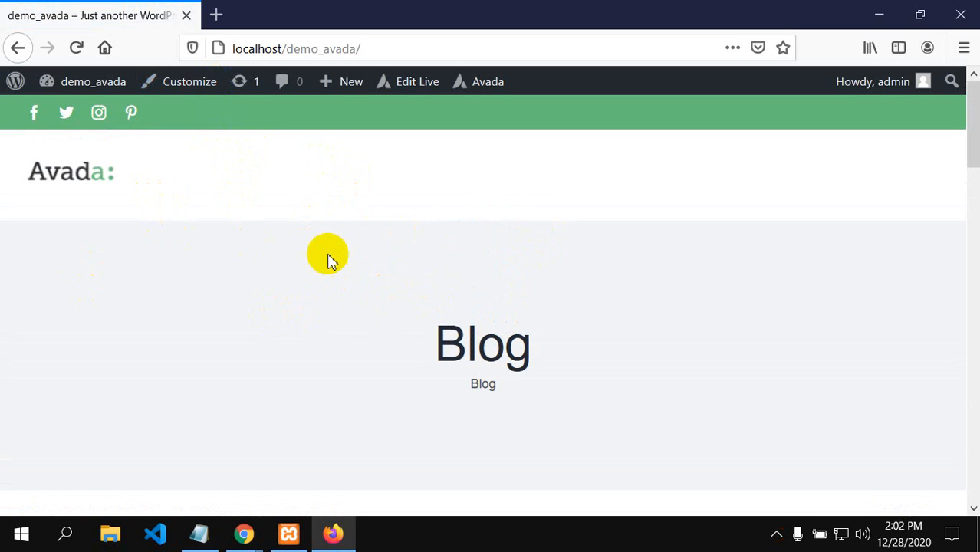
scroll(337, 265, down, 3)
scroll(329, 268, up, 3)
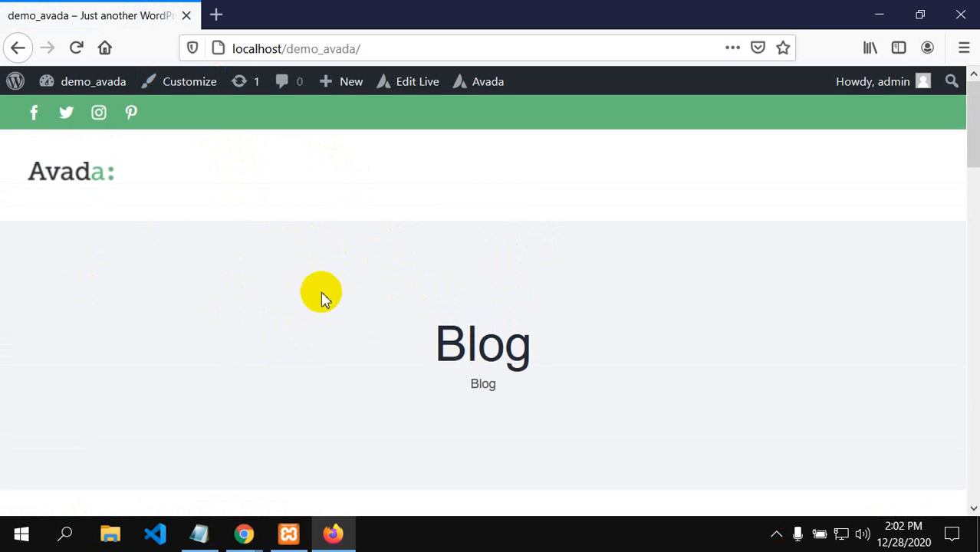
- Load the WordPress dashboard at localhost/demo_avada/wp-admin/
click(374, 51)
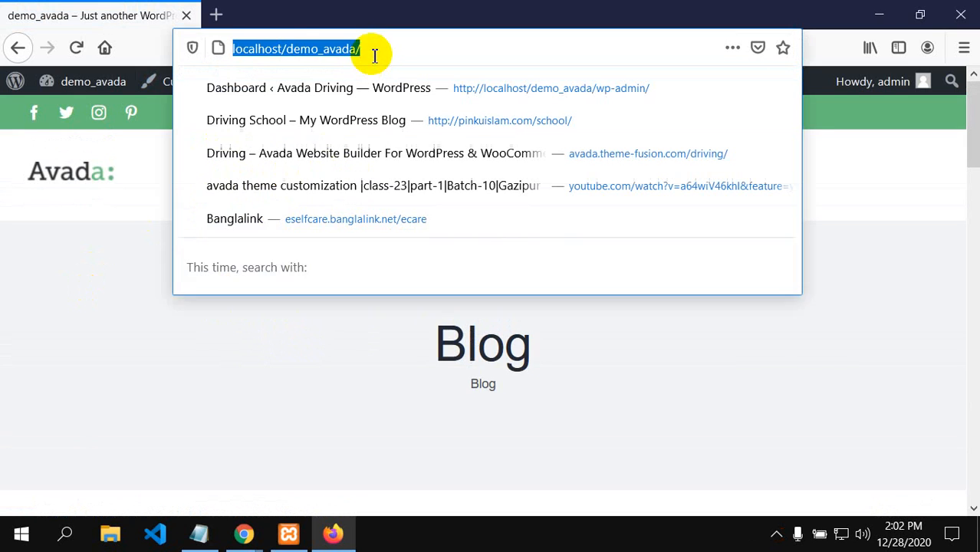
click(382, 48)
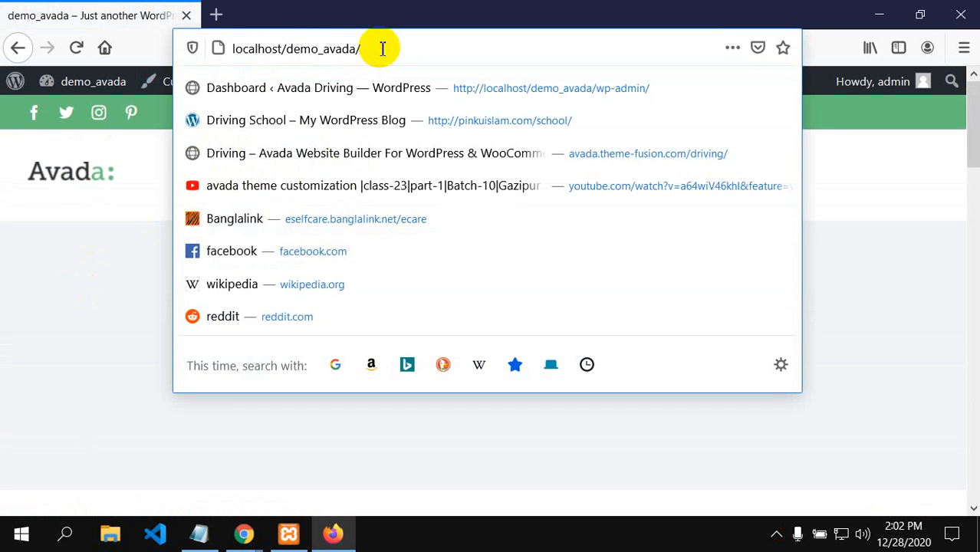
text(wp)
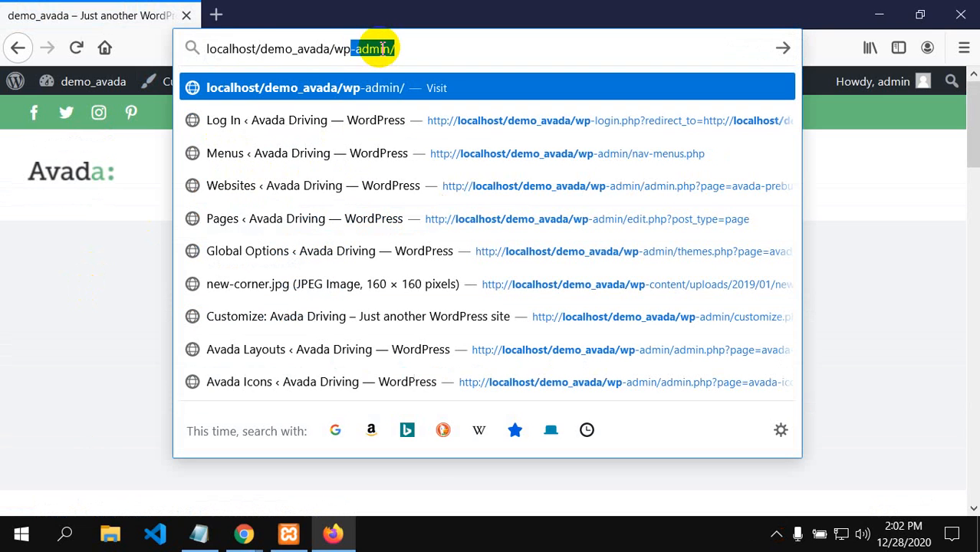
key(Right)
key(Return)
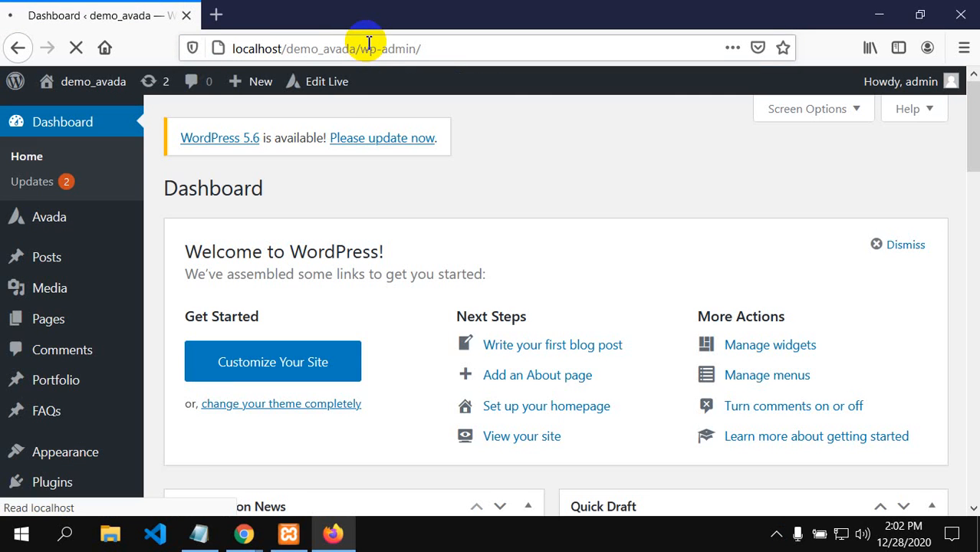
- Go to Avada > Websites and search prebuilt sites for 'dr' to show the Driving demo
click(70, 227)
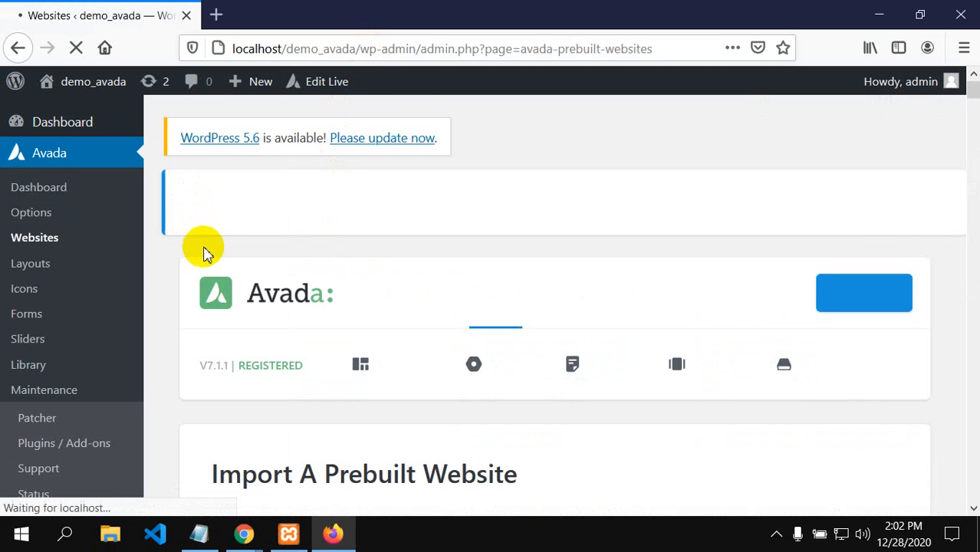
scroll(207, 247, down, 5)
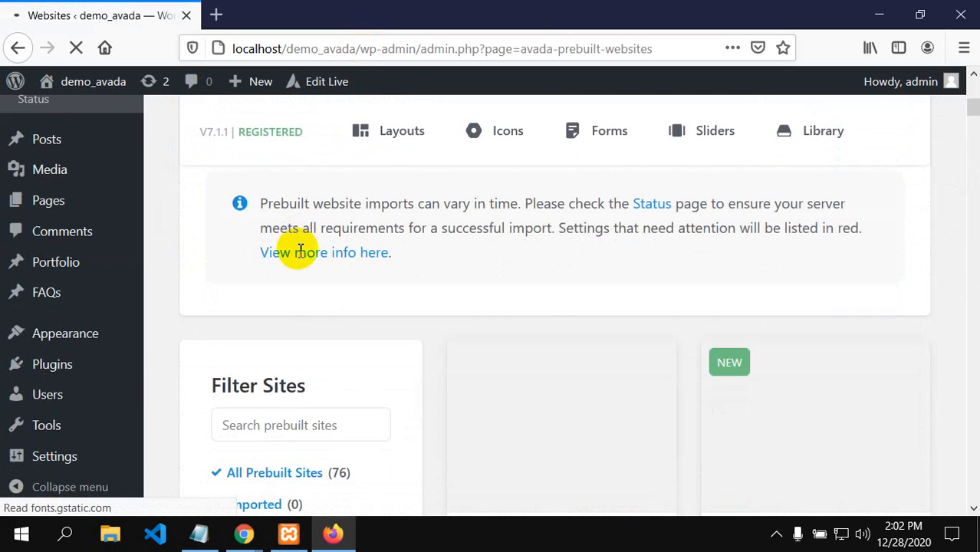
scroll(459, 267, down, 4)
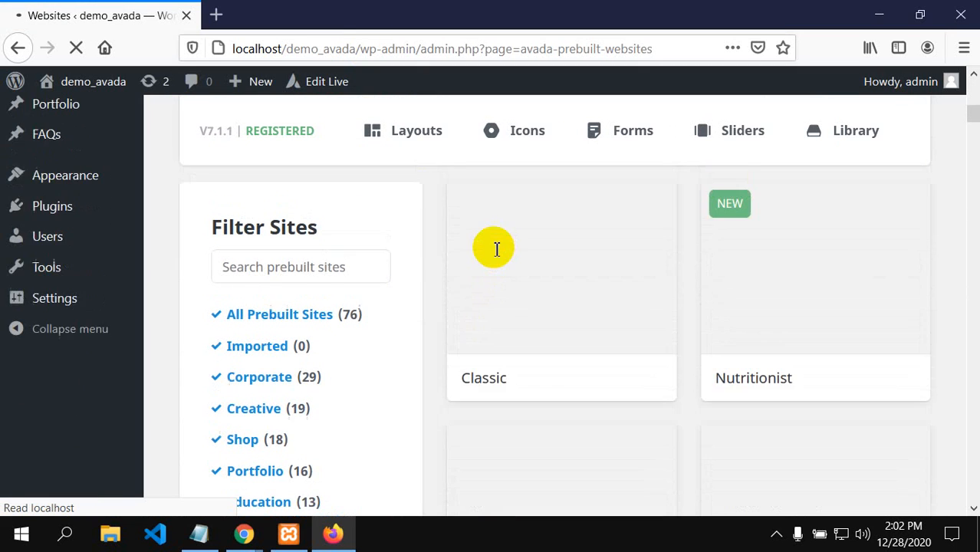
scroll(500, 245, down, 4)
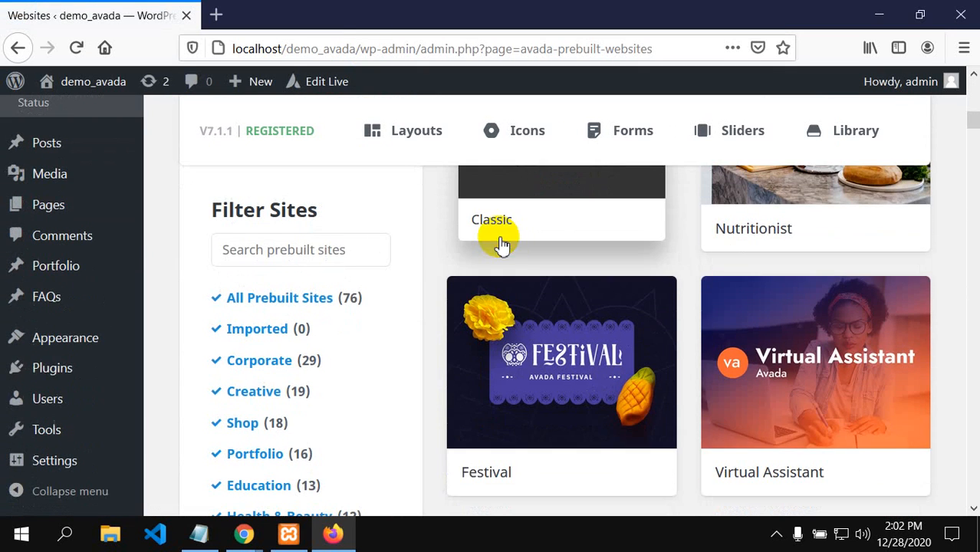
scroll(518, 249, down, 4)
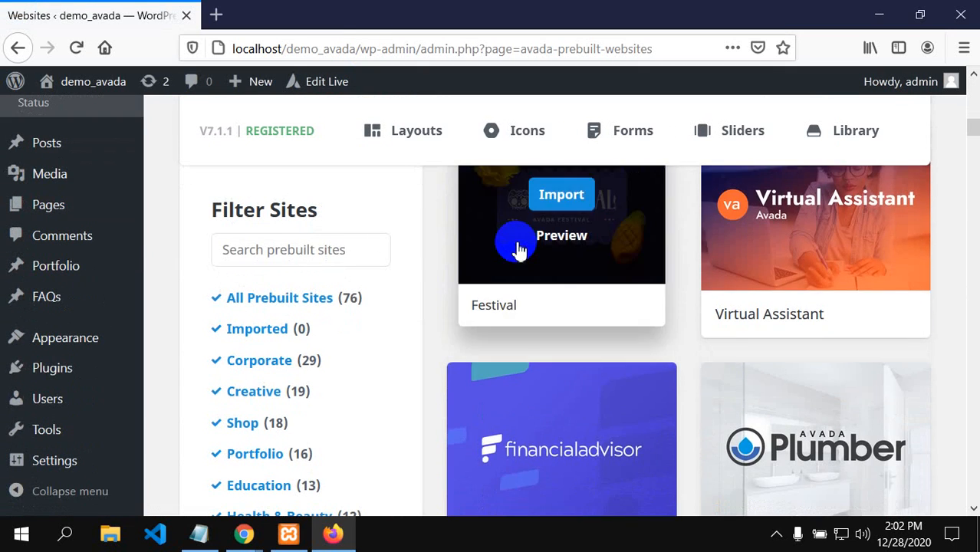
click(243, 248)
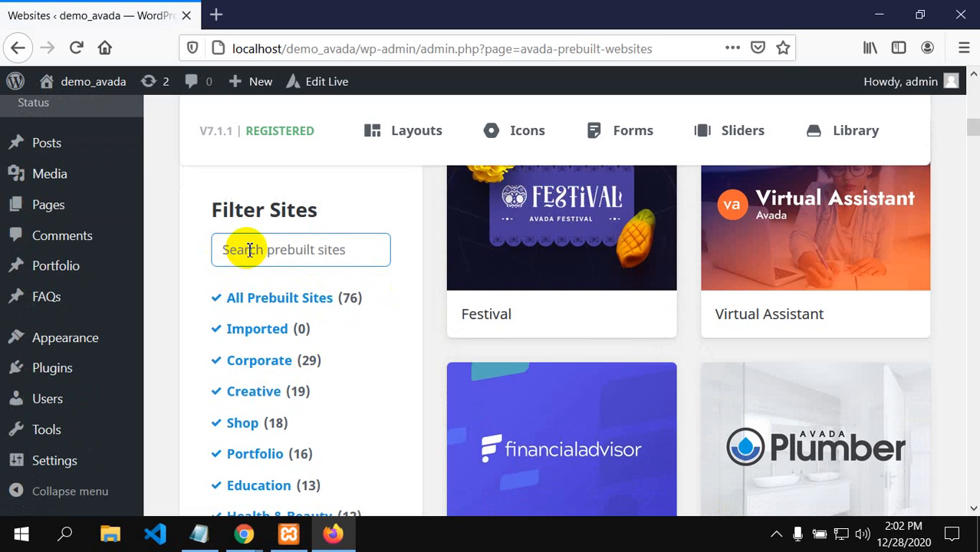
text(d)
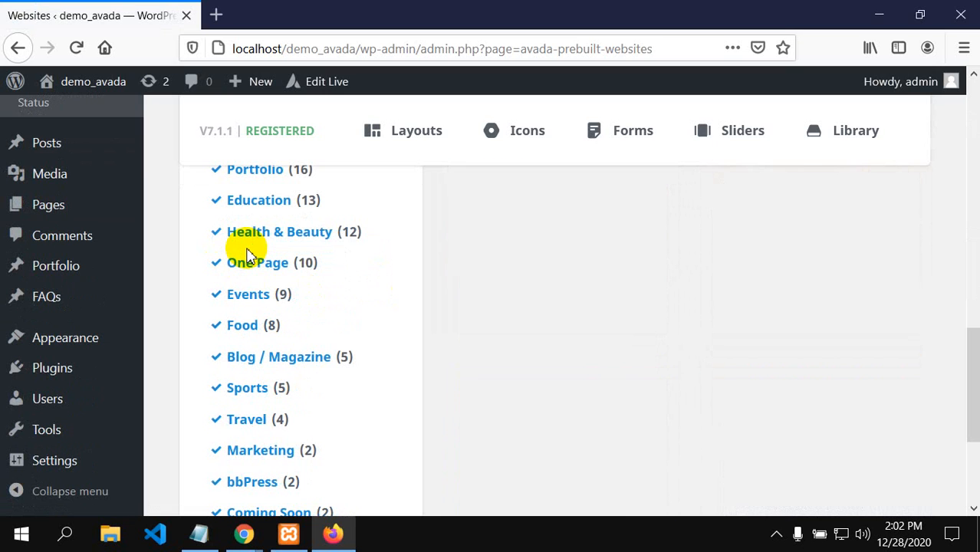
text(r)
scroll(469, 282, up, 5)
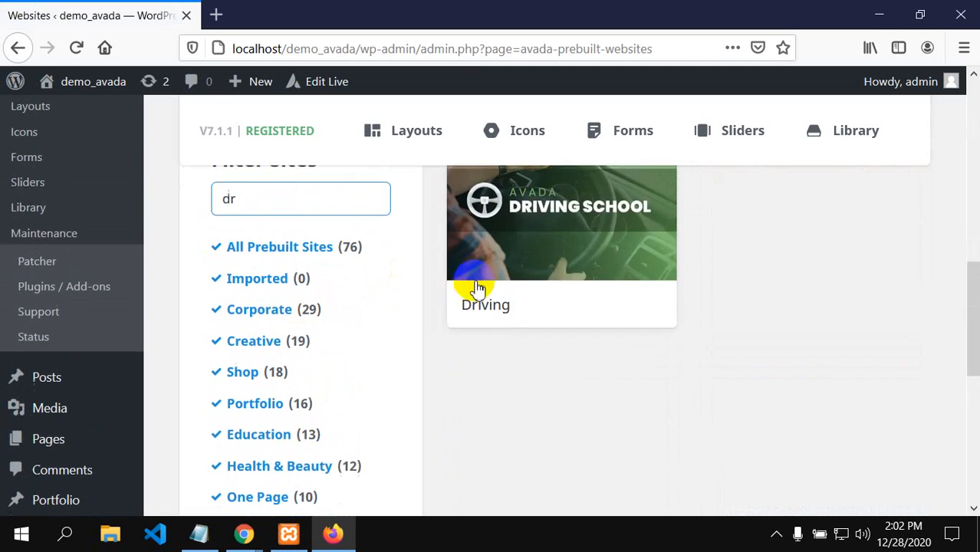
scroll(562, 303, up, 2)
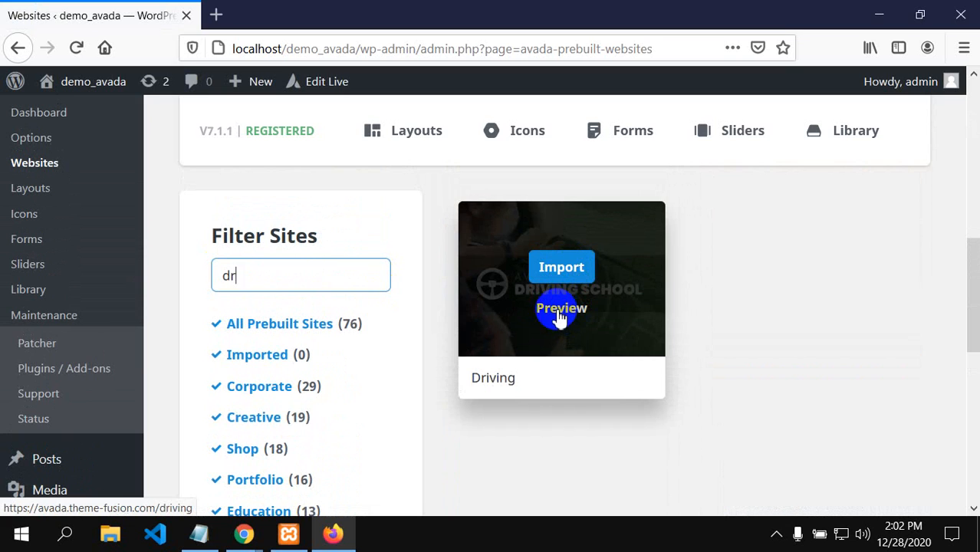
- Open the Driving demo's import dialog and leave every content type unticked after toggling All
click(556, 268)
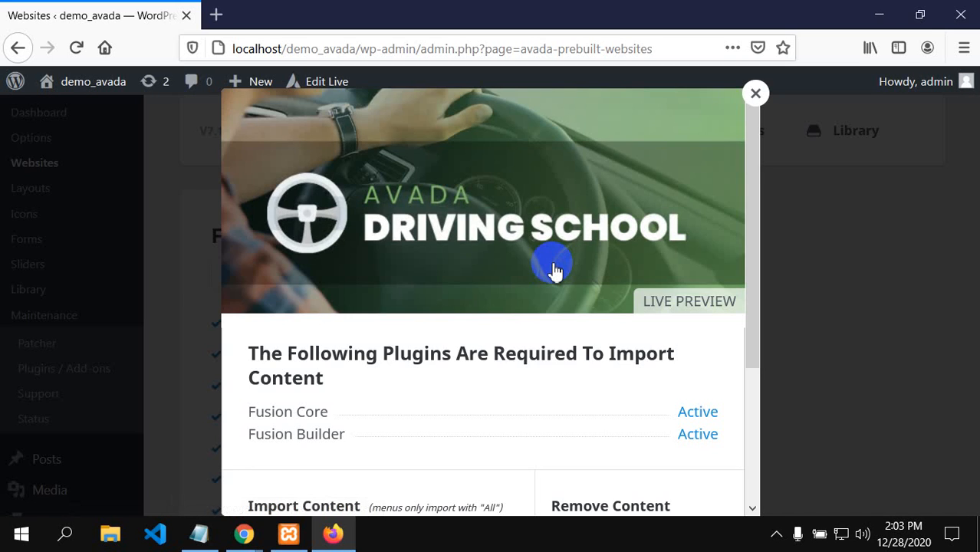
scroll(555, 275, down, 2)
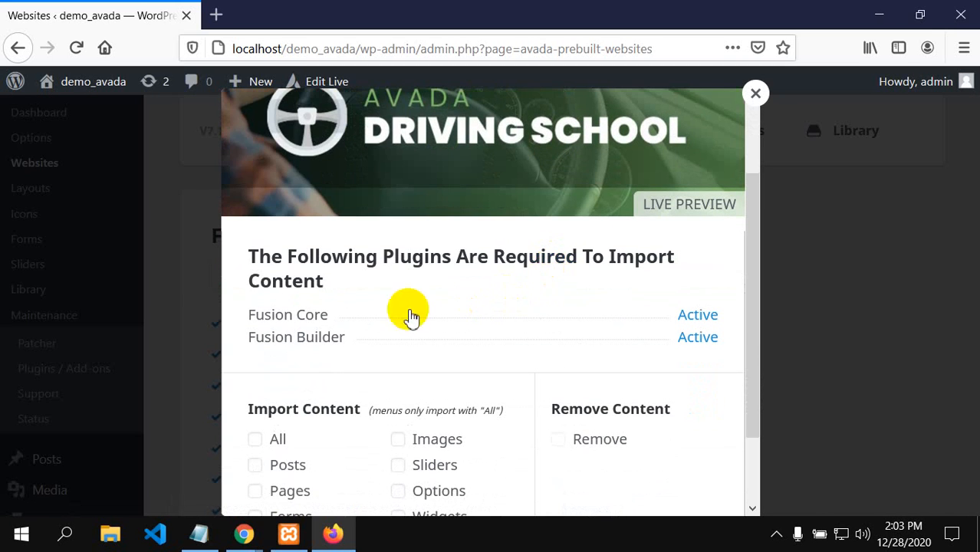
scroll(423, 343, down, 2)
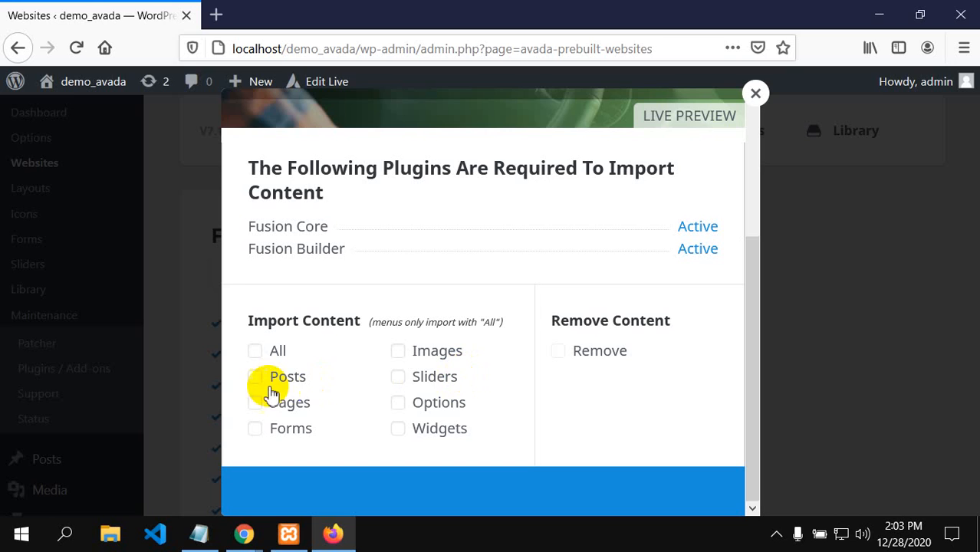
click(255, 352)
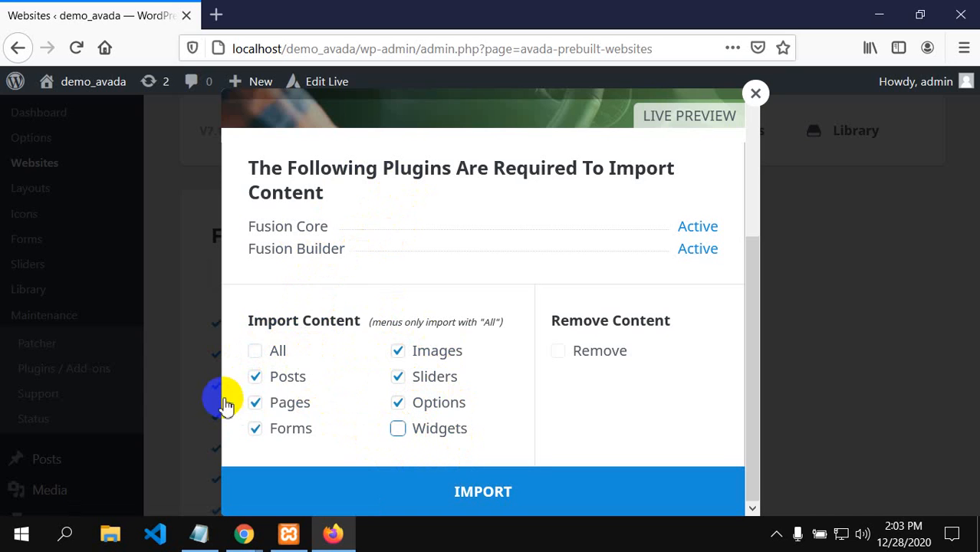
click(257, 351)
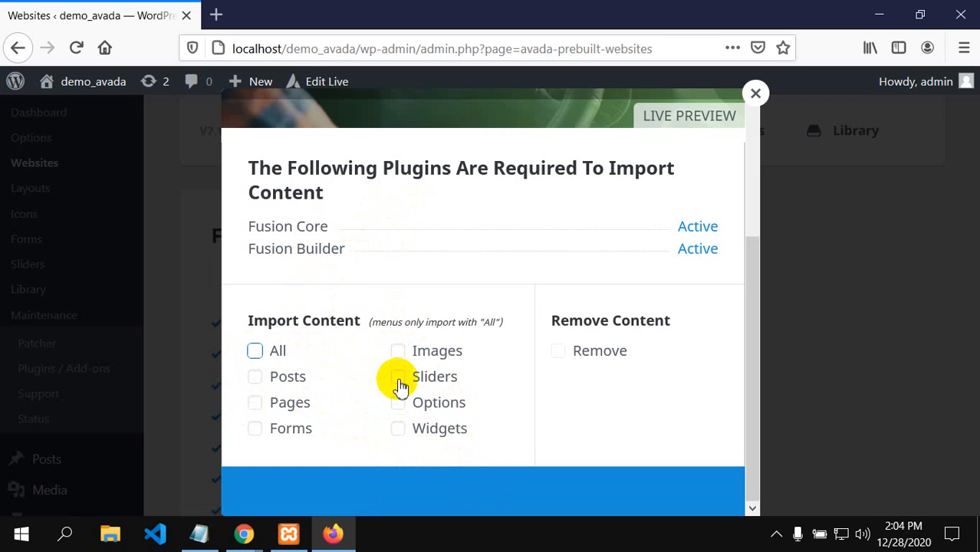
- Tick Images and then All so every content type is selected, leaving Remove unchecked
click(398, 354)
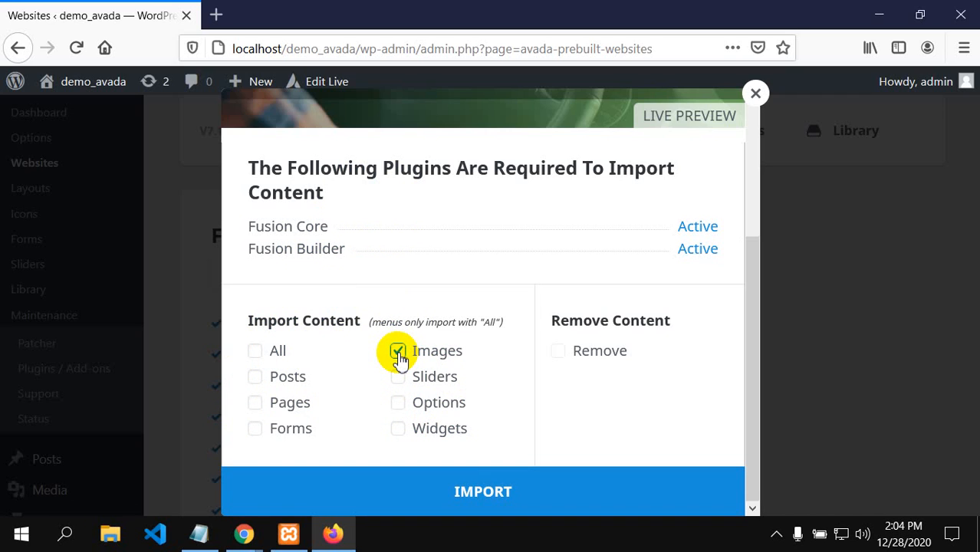
click(558, 353)
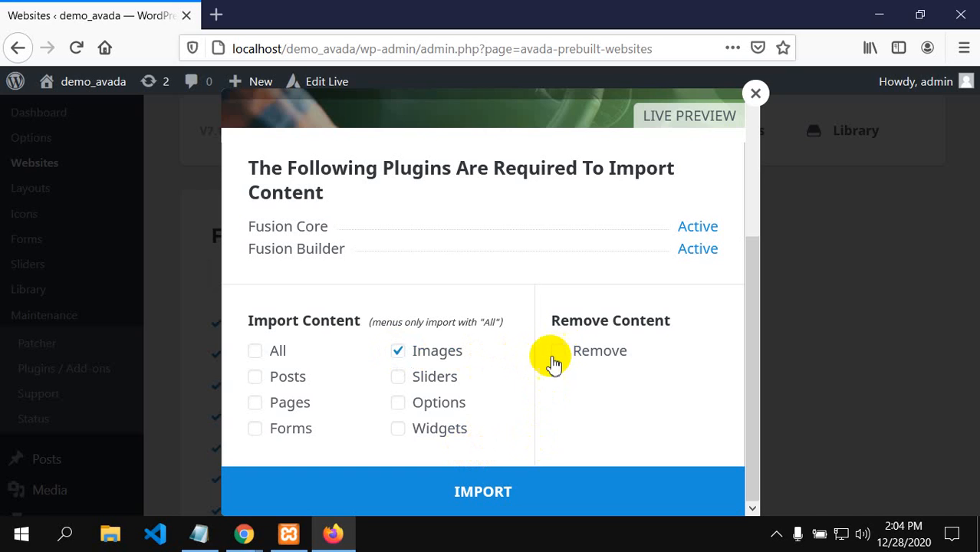
click(561, 350)
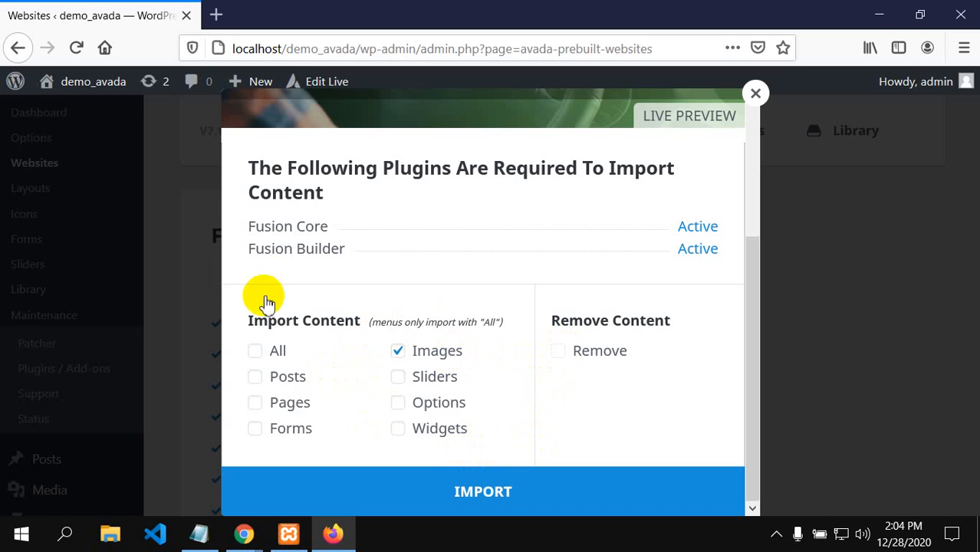
click(557, 352)
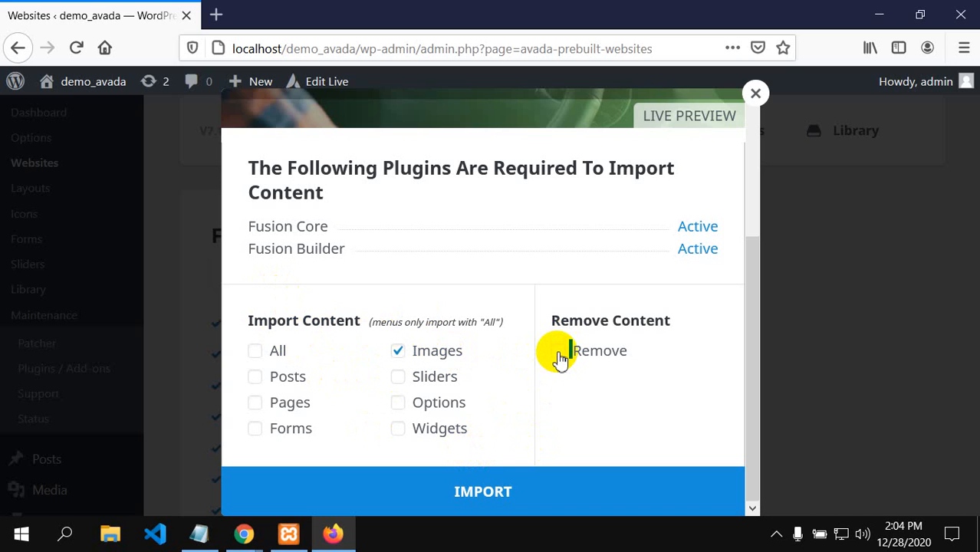
double_click(559, 356)
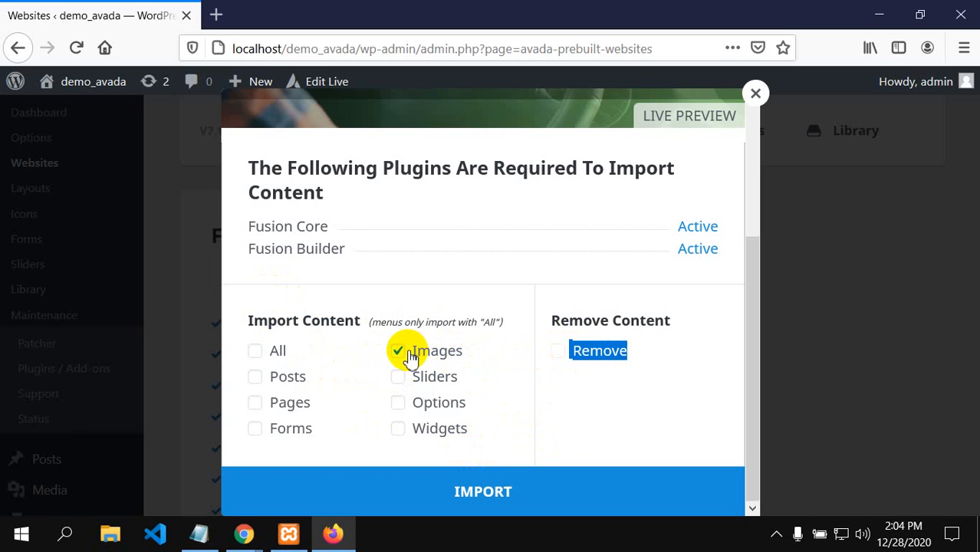
click(559, 357)
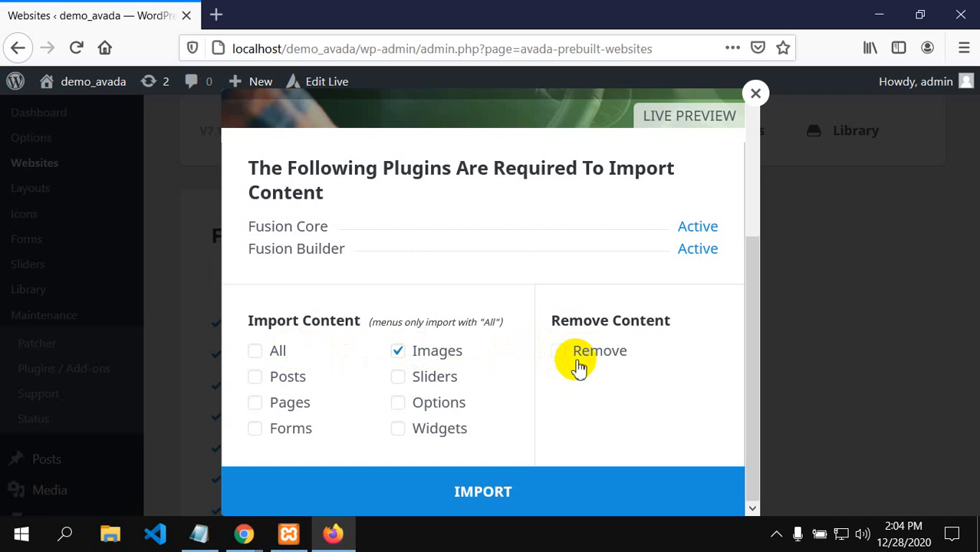
click(254, 352)
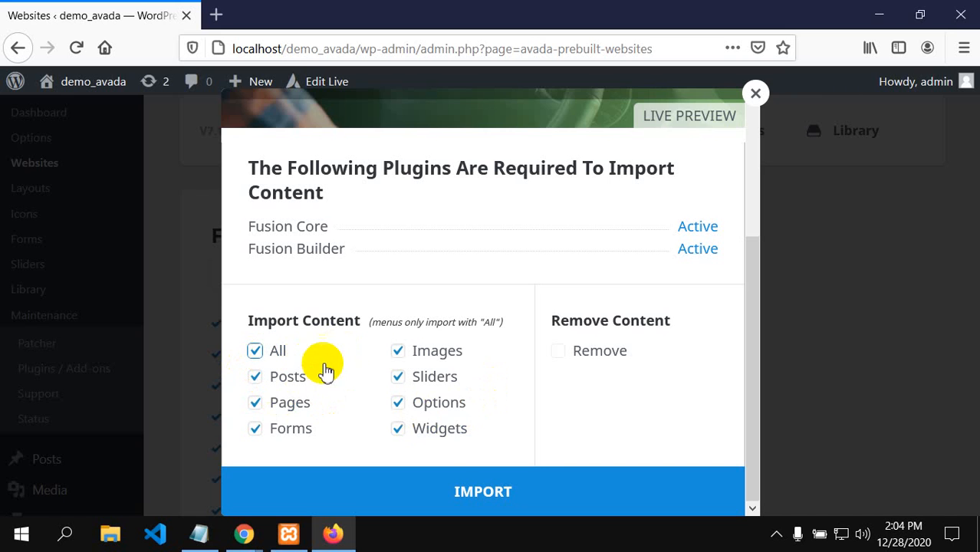
- Run the Driving demo import, confirm the warning, and close the dialog when it finishes
click(475, 494)
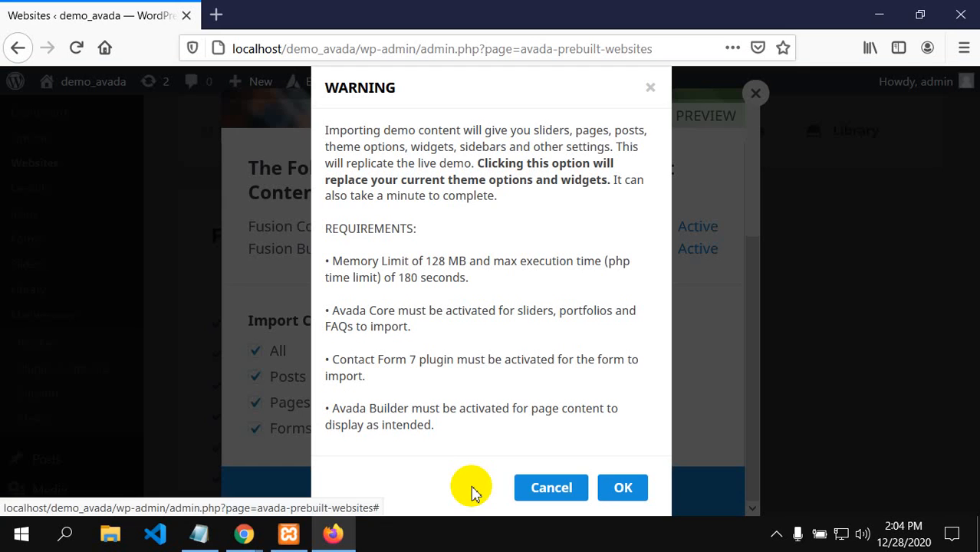
click(627, 489)
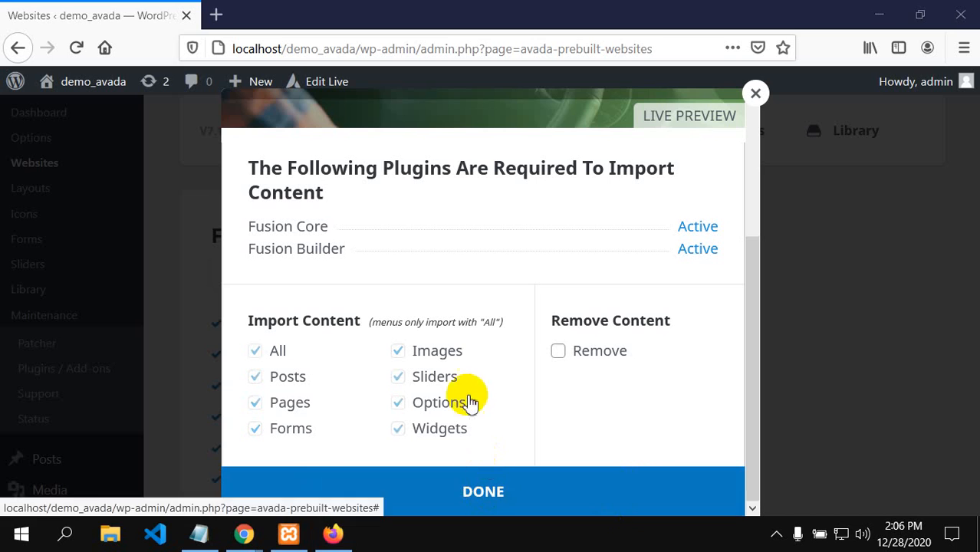
click(493, 495)
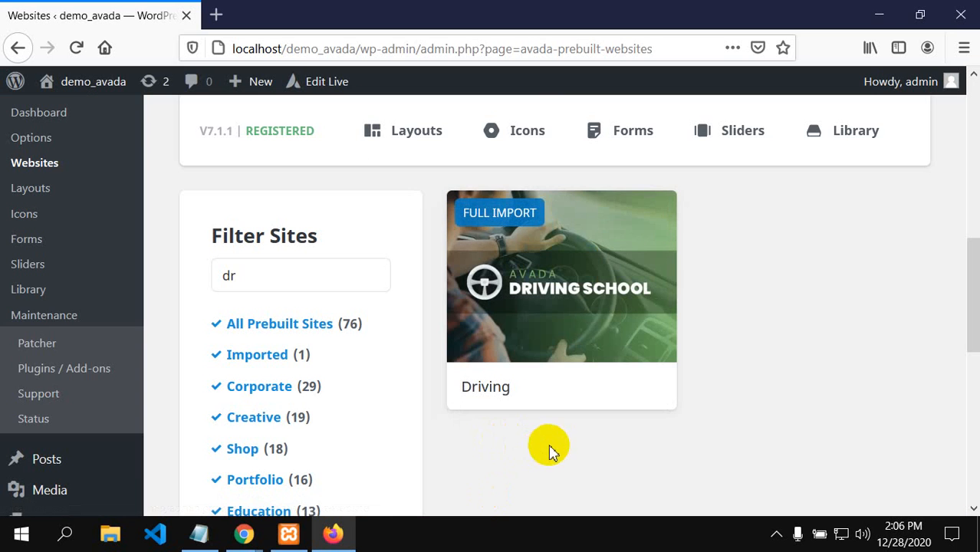
scroll(571, 422, up, 2)
scroll(584, 390, down, 1)
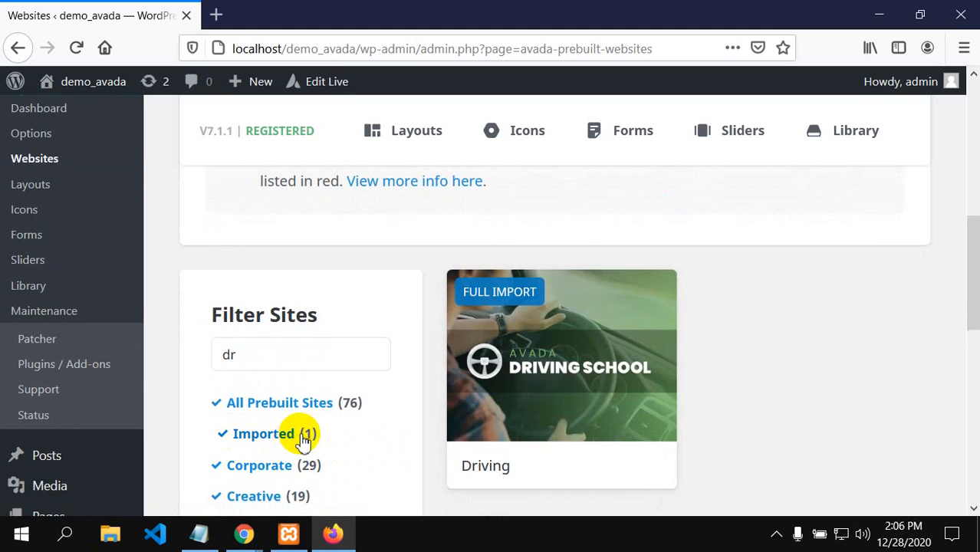
scroll(305, 442, down, 1)
mouse_move(481, 337)
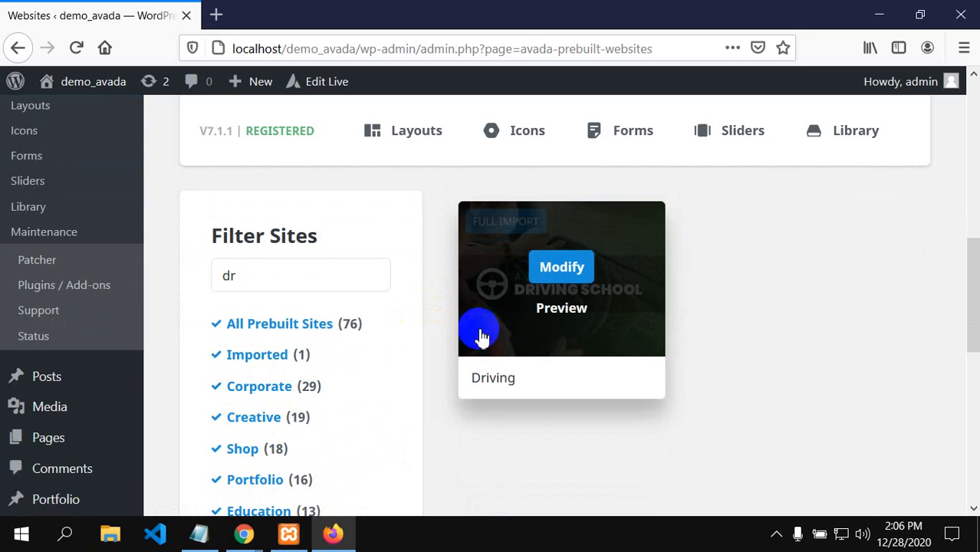
- Reopen the Driving site's import settings, toggle Remove back off, and close the dialog
click(563, 274)
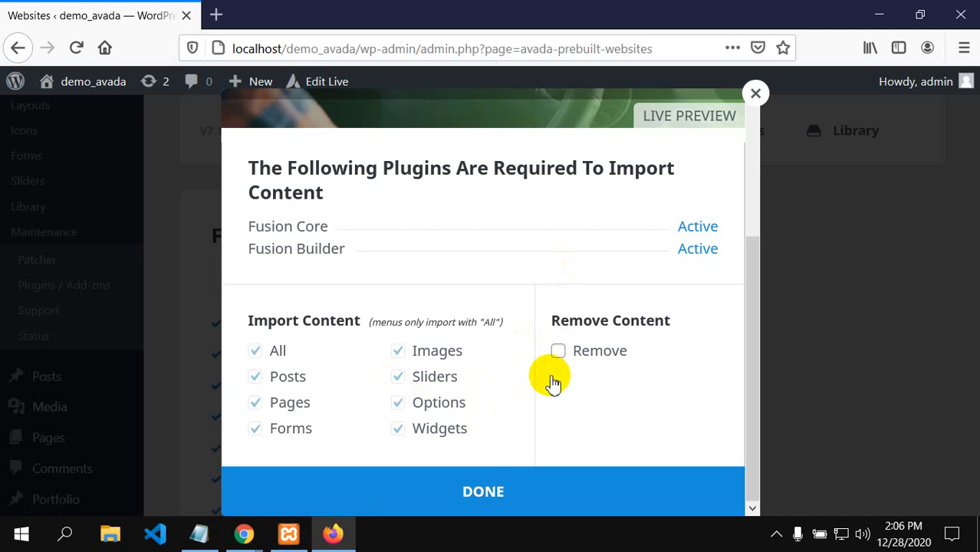
click(563, 355)
click(481, 495)
click(559, 352)
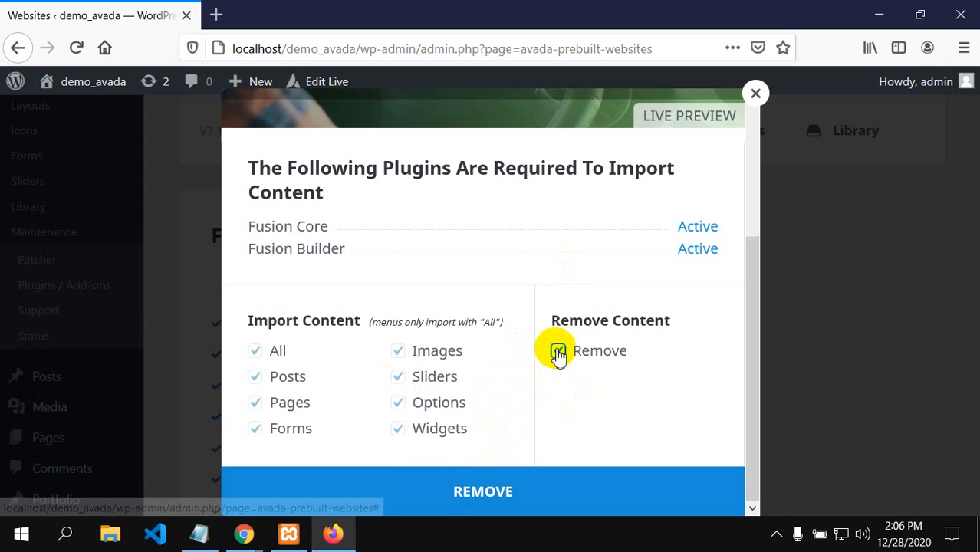
click(755, 93)
scroll(136, 212, up, 5)
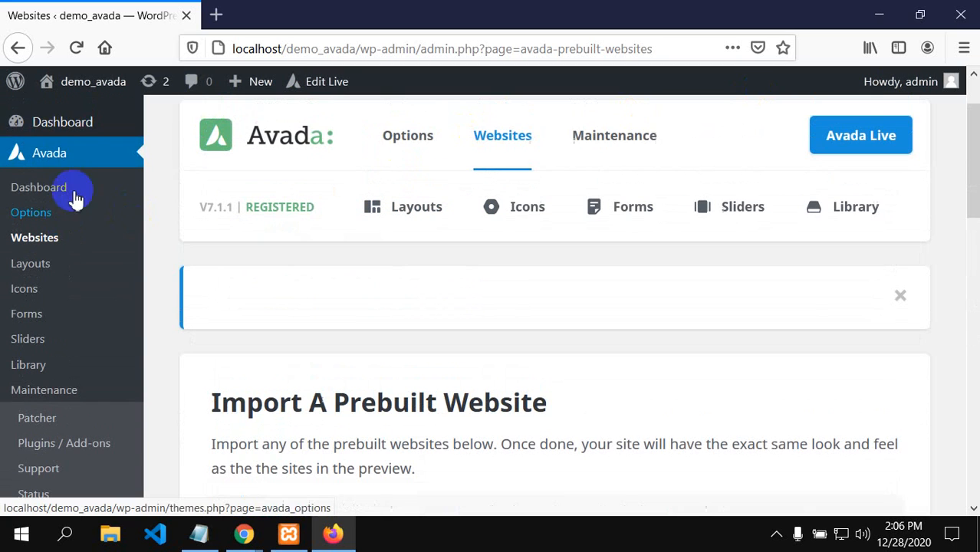
- View the Driving School homepage in a new tab, then return to the admin tab
mouse_move(98, 92)
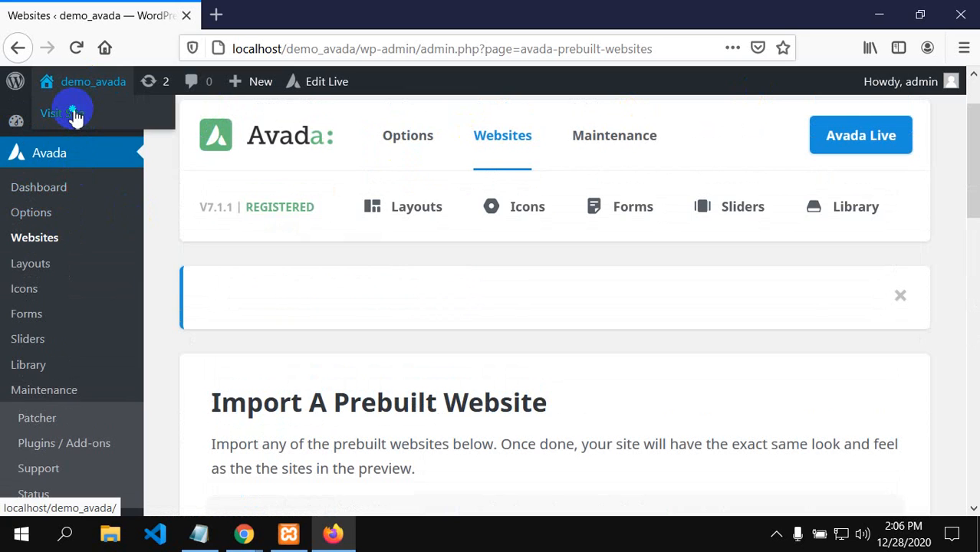
right_click(76, 114)
click(85, 121)
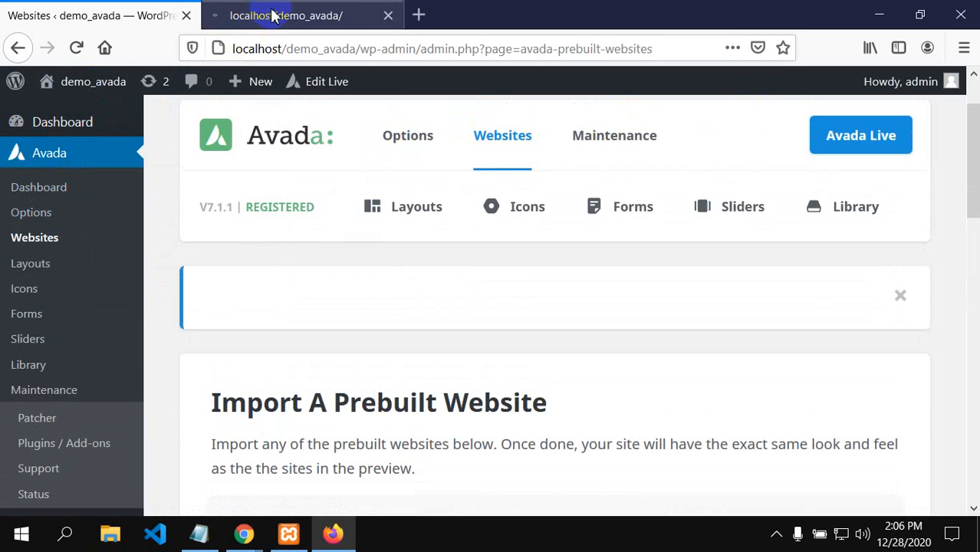
click(272, 16)
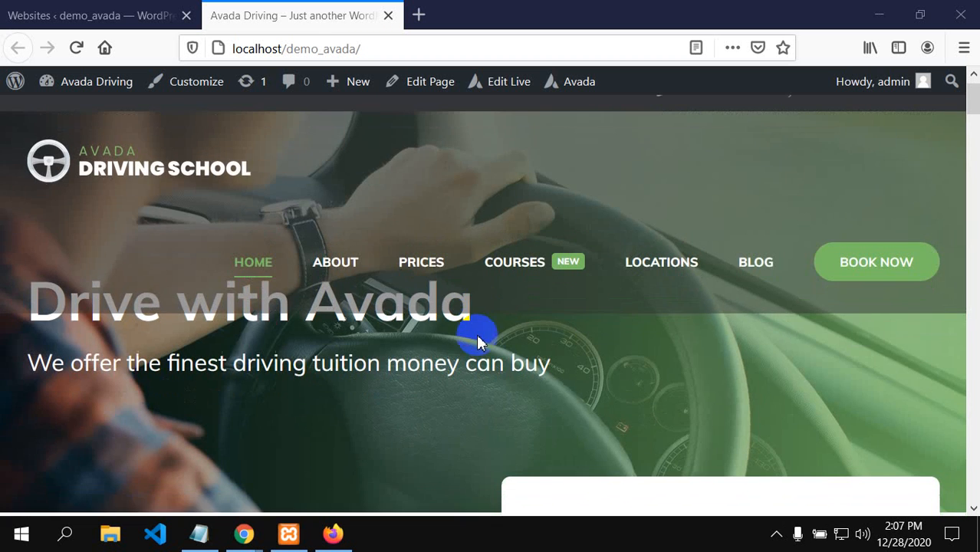
scroll(476, 421, down, 4)
scroll(409, 295, up, 5)
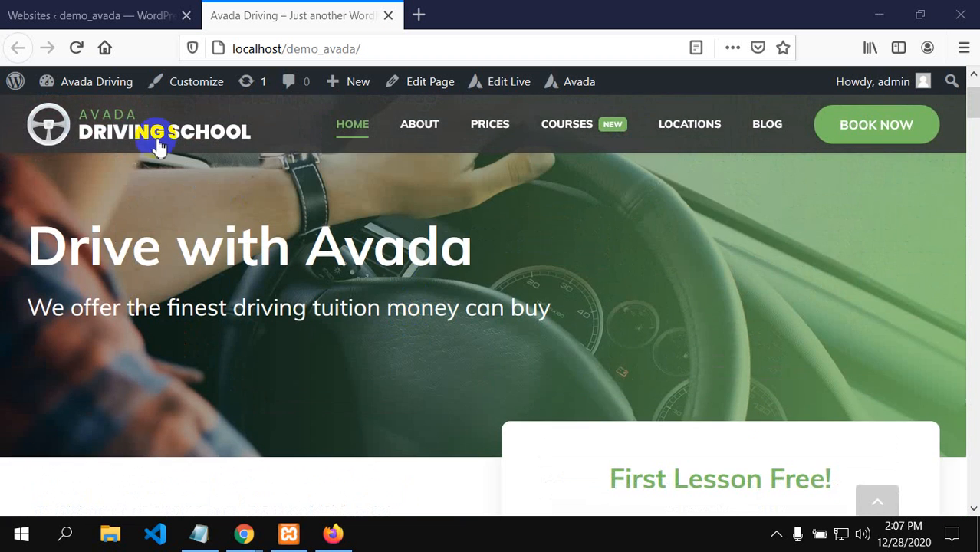
click(90, 9)
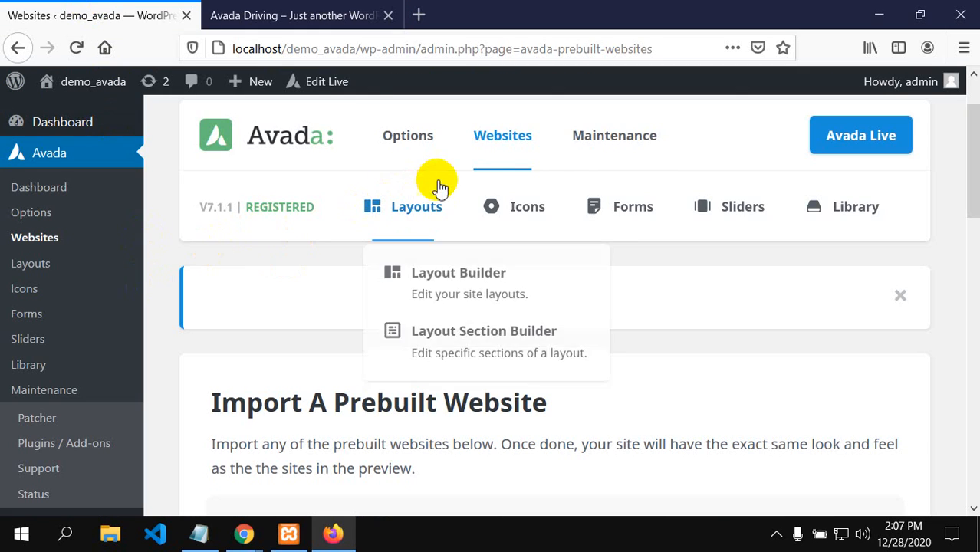
- Launch Edit Live from the admin bar to load the front page in Avada Live
click(319, 89)
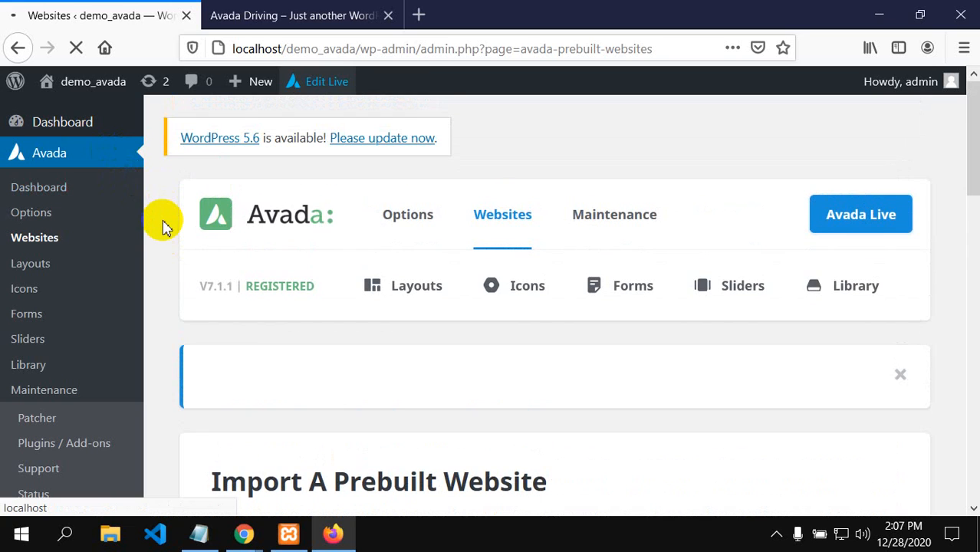
scroll(164, 228, down, 3)
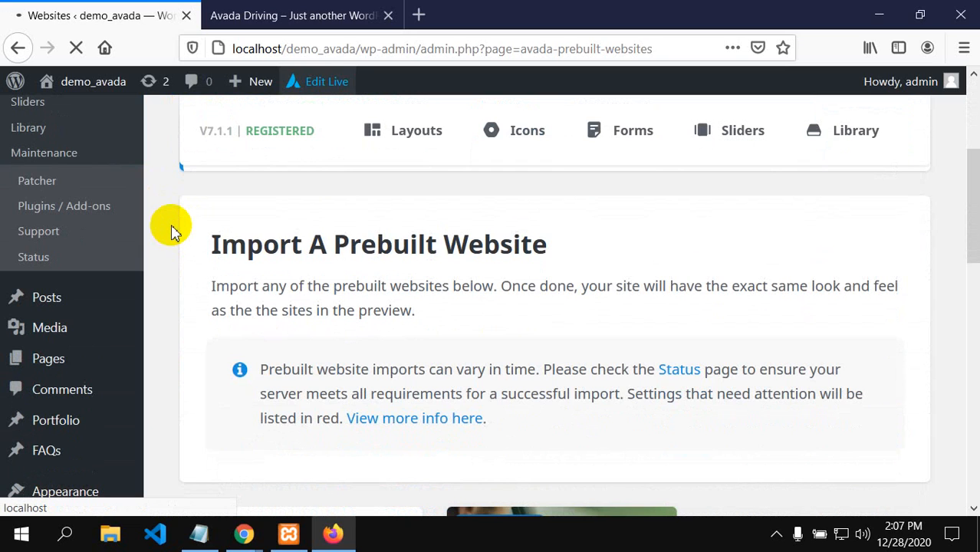
click(111, 209)
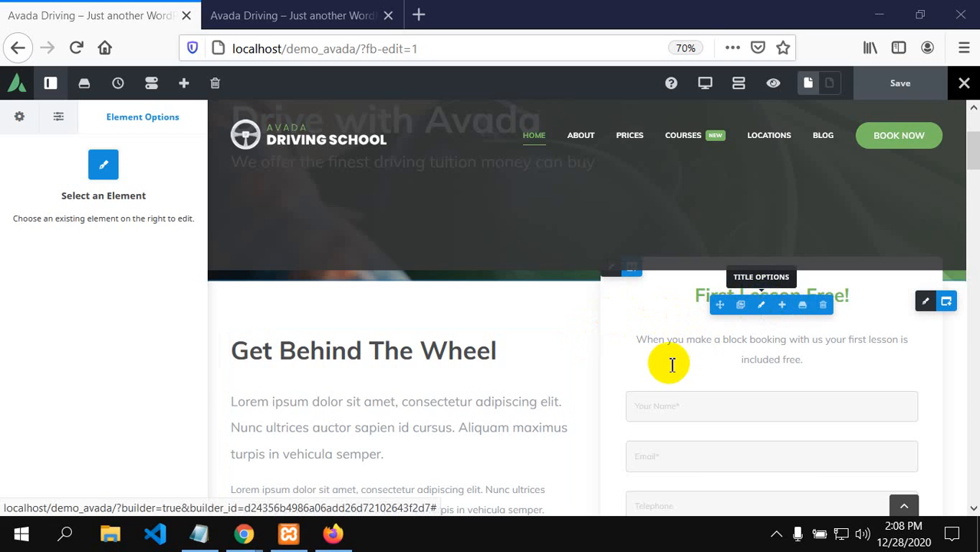
scroll(645, 295, up, 3)
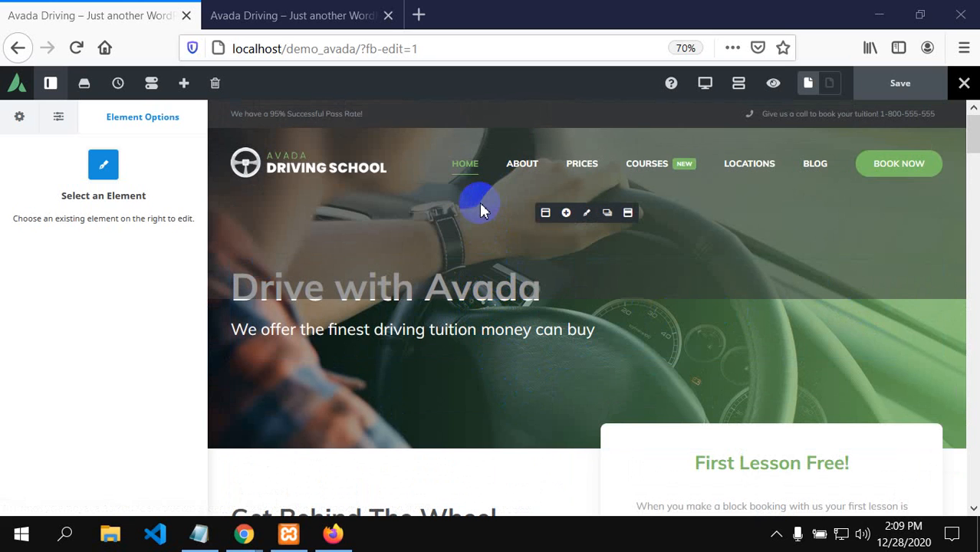
scroll(494, 305, down, 5)
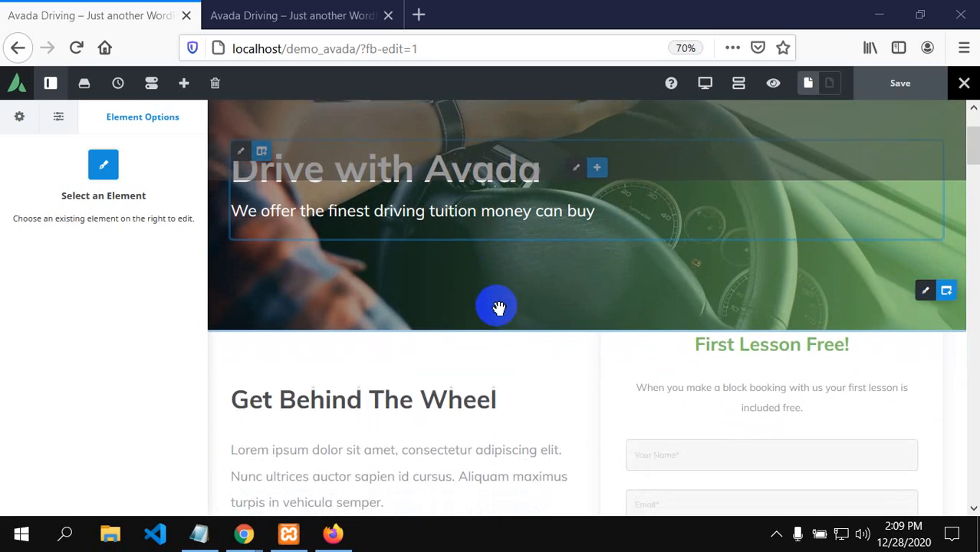
scroll(540, 334, up, 1)
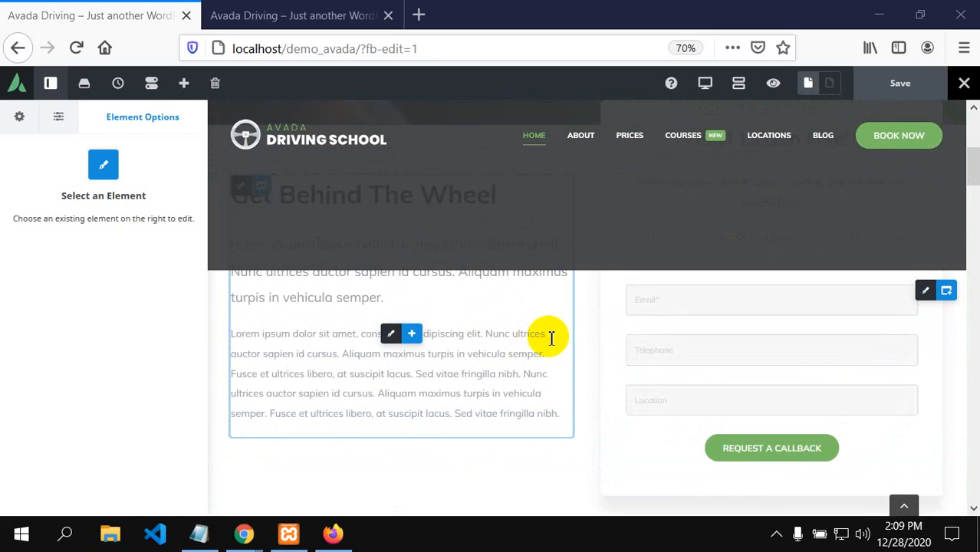
scroll(588, 335, up, 1)
scroll(736, 384, down, 3)
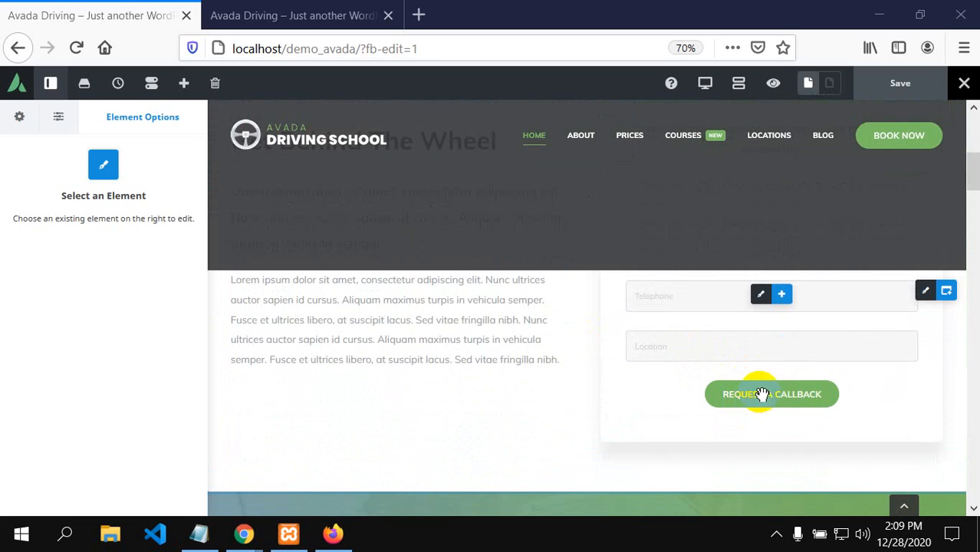
scroll(756, 396, down, 1)
scroll(759, 399, up, 2)
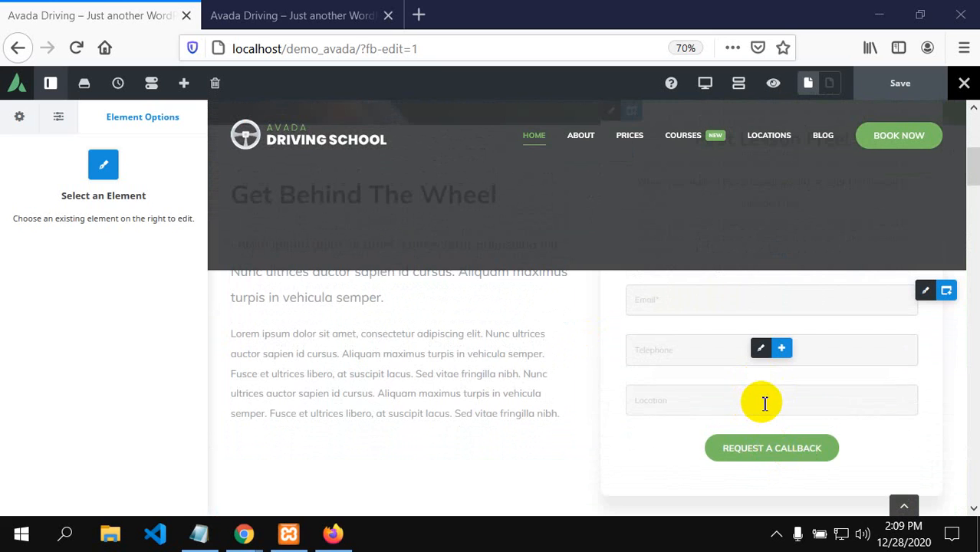
scroll(761, 402, up, 1)
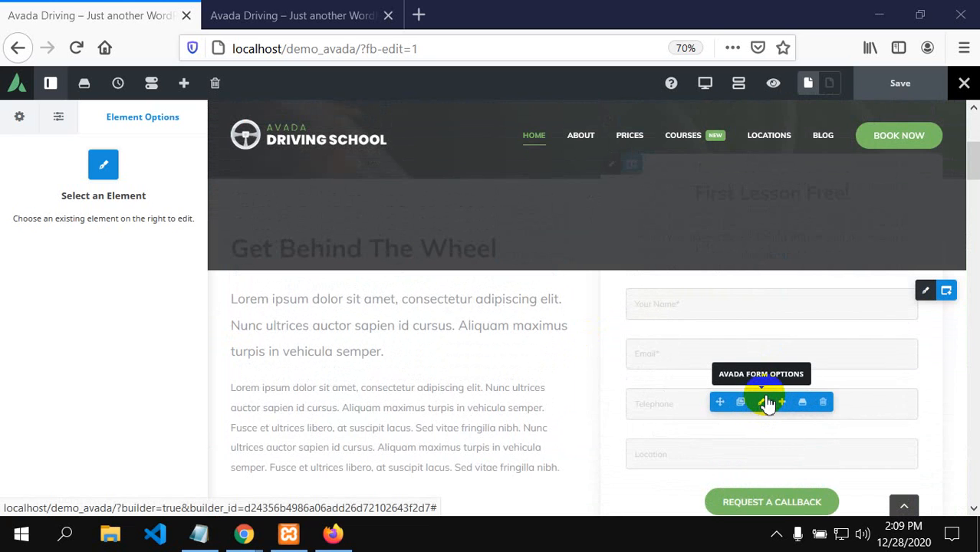
scroll(767, 405, down, 2)
scroll(767, 405, up, 4)
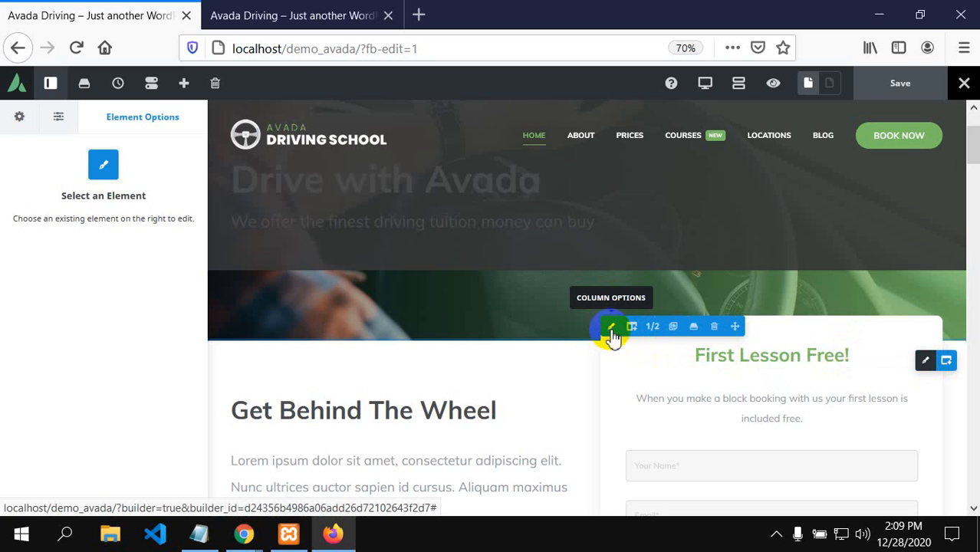
- Open the First Lesson Free! column's Design settings and review its padding values
click(611, 336)
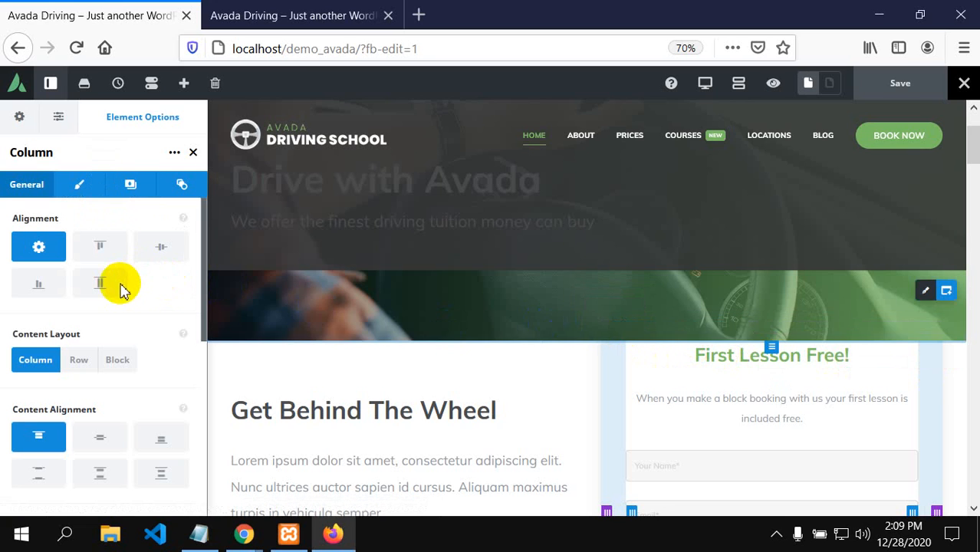
click(81, 190)
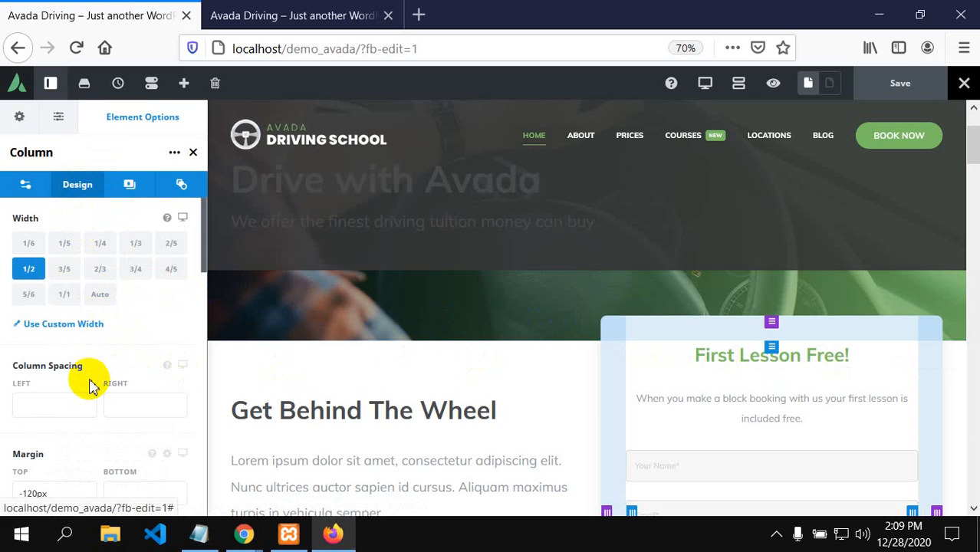
scroll(88, 390, down, 3)
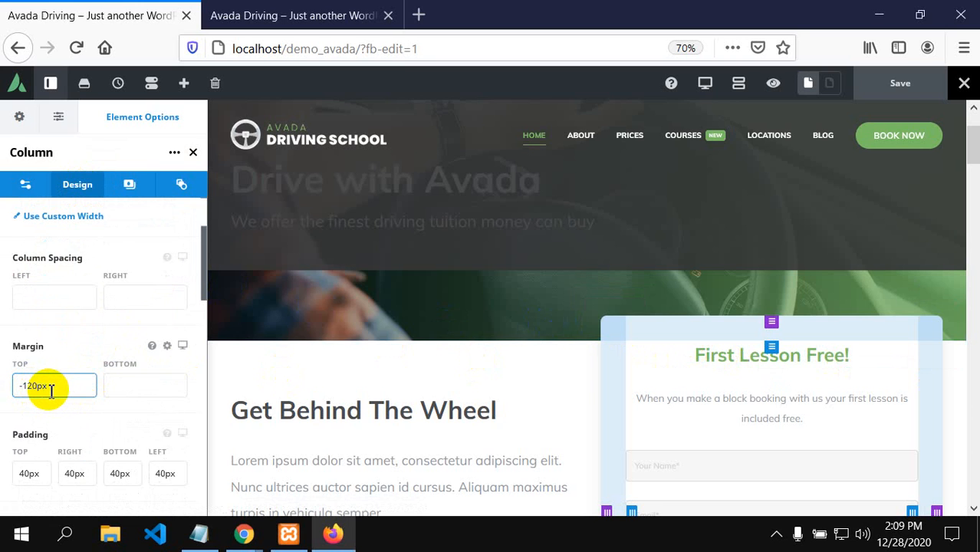
scroll(46, 387, down, 1)
click(35, 423)
click(68, 421)
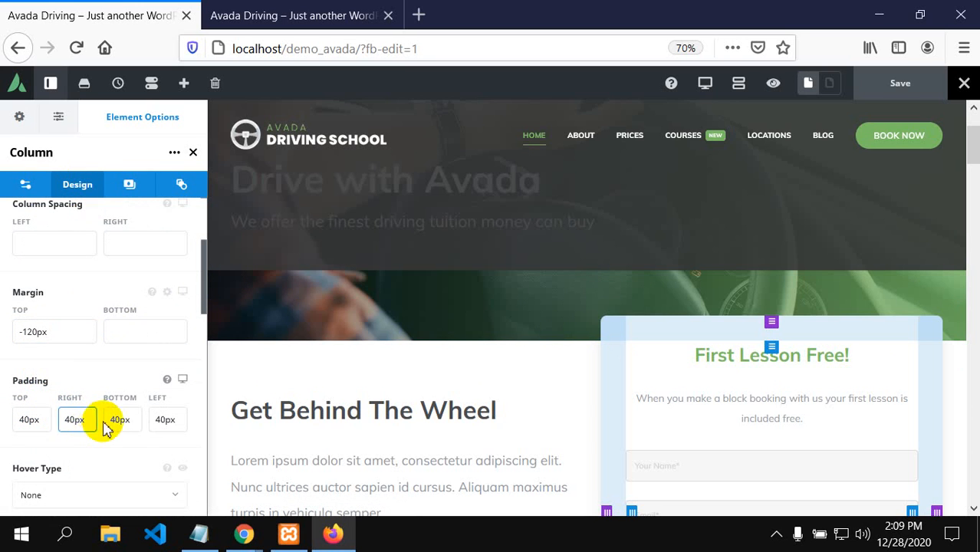
click(163, 421)
scroll(157, 438, down, 1)
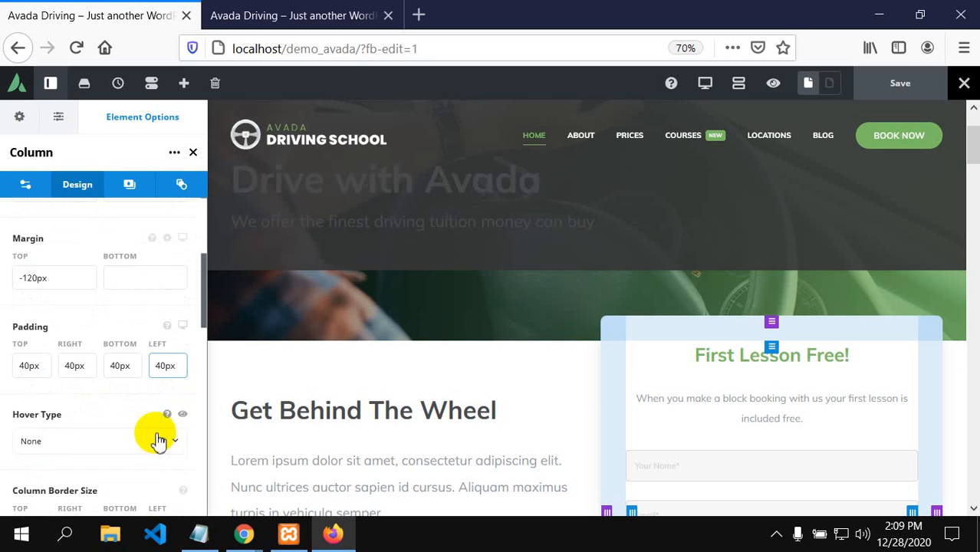
click(164, 371)
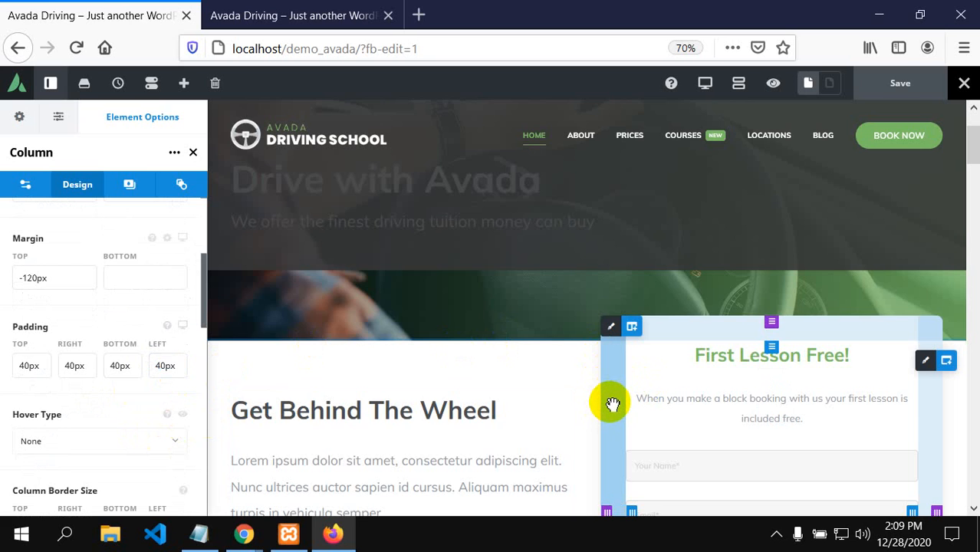
- Give the column a box shadow with 25px horizontal offset and blur radius 49
scroll(612, 404, down, 1)
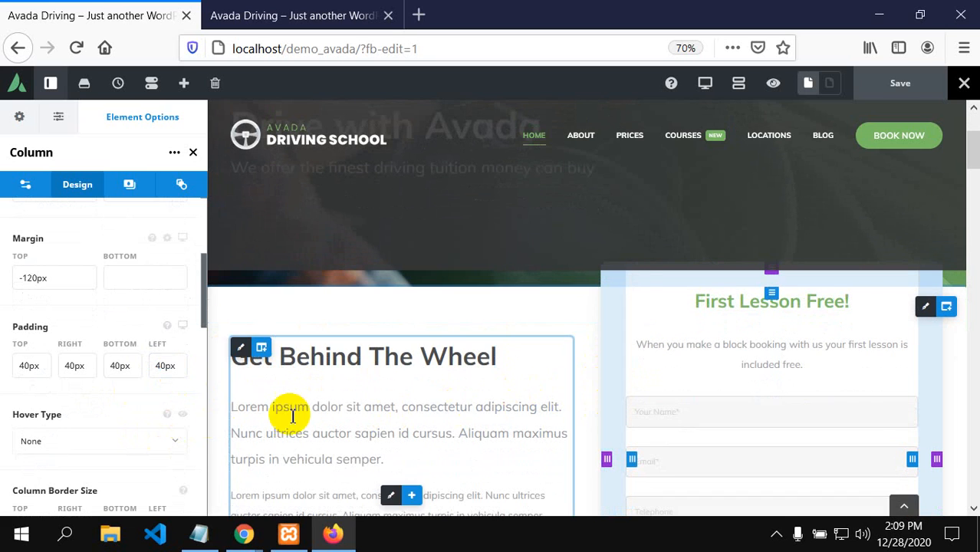
scroll(109, 391, down, 1)
scroll(112, 397, down, 4)
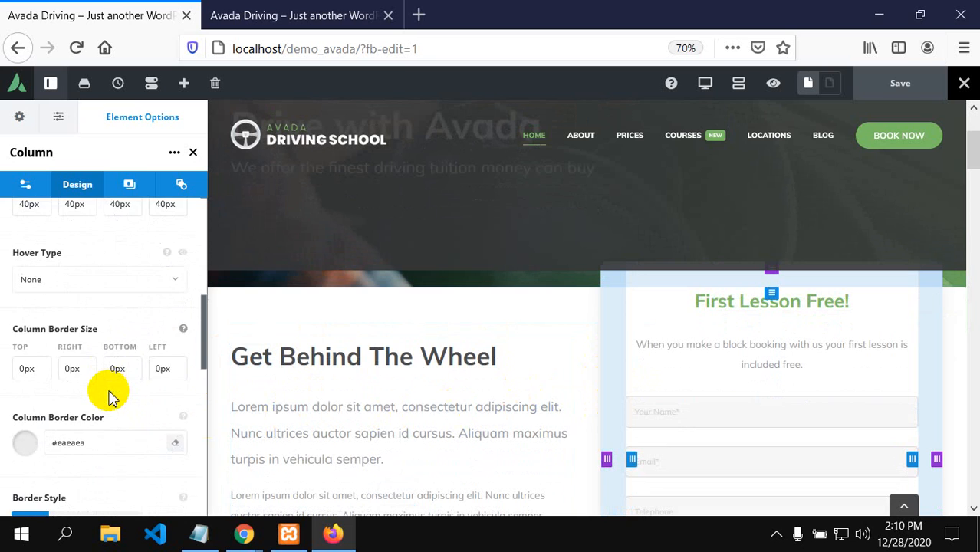
scroll(109, 395, down, 1)
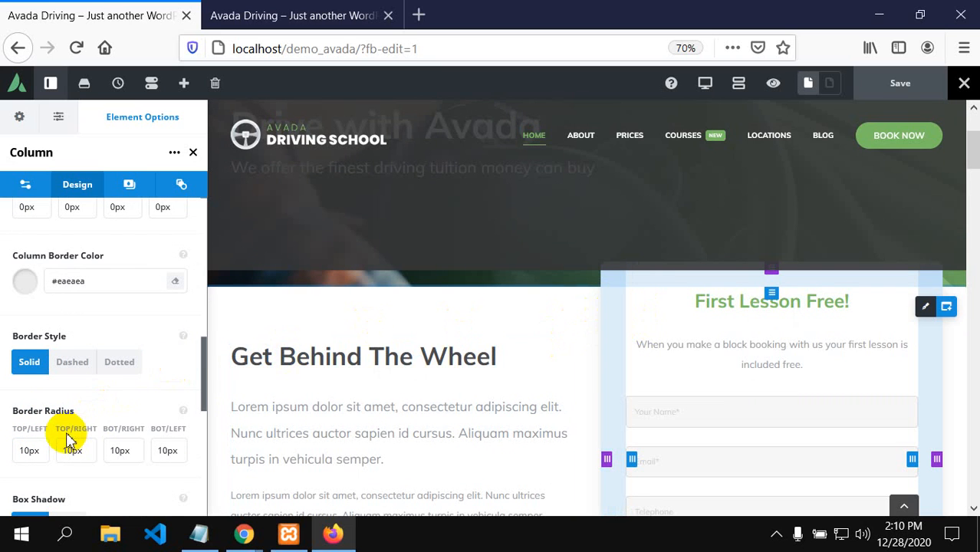
scroll(77, 439, down, 2)
scroll(85, 440, down, 4)
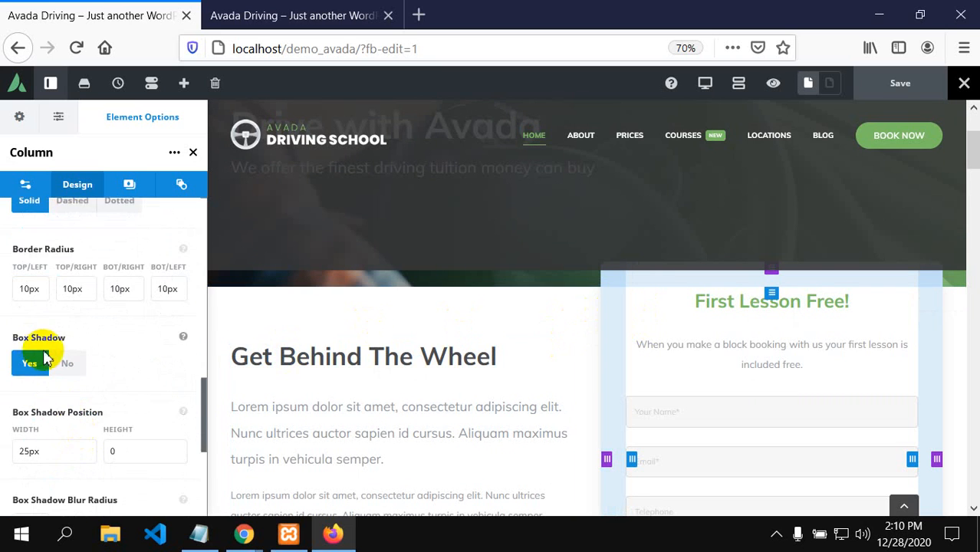
drag(56, 457, 4, 444)
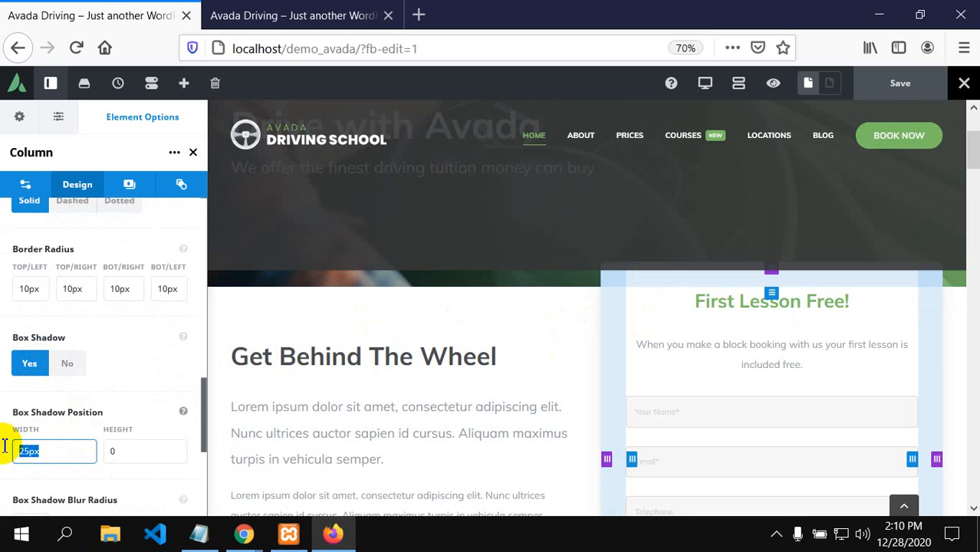
scroll(146, 454, down, 3)
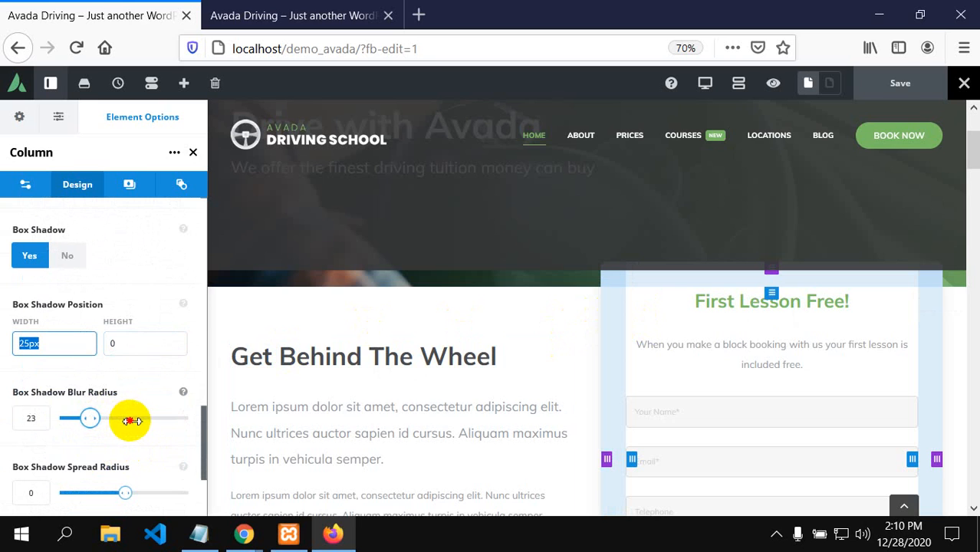
drag(123, 423, 113, 423)
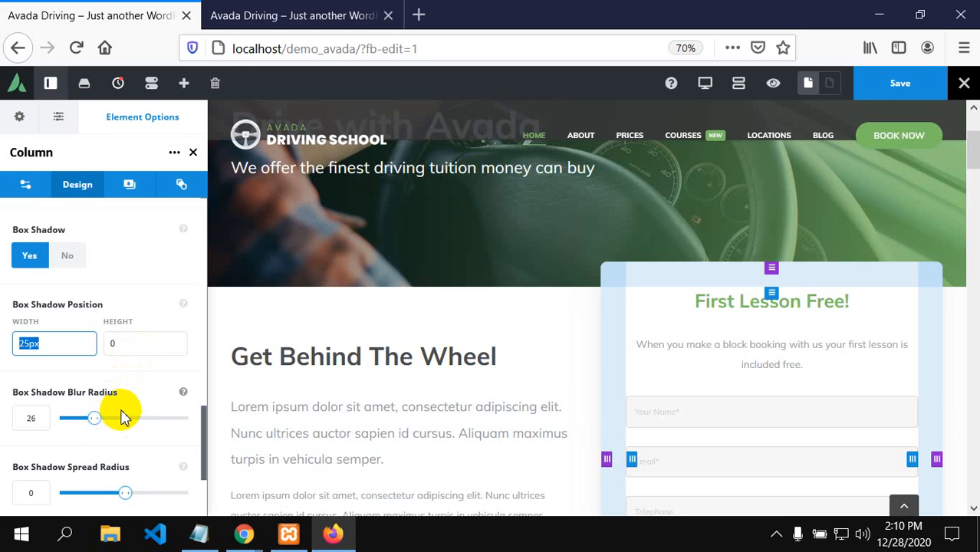
click(122, 417)
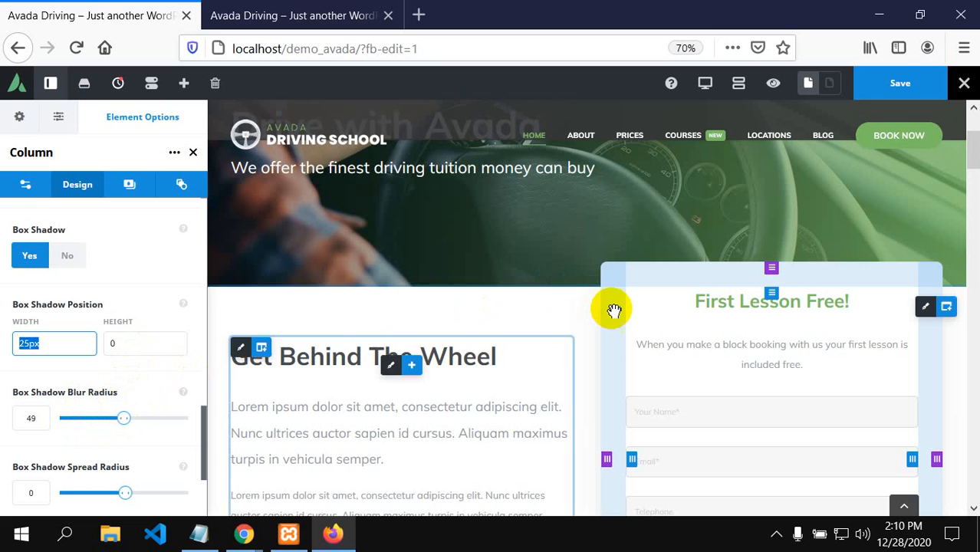
scroll(612, 308, down, 6)
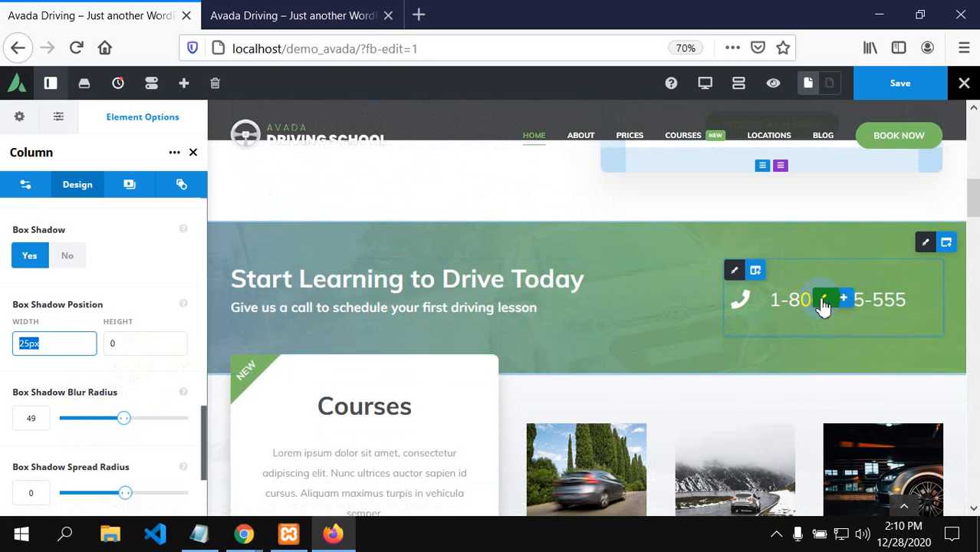
mouse_move(823, 300)
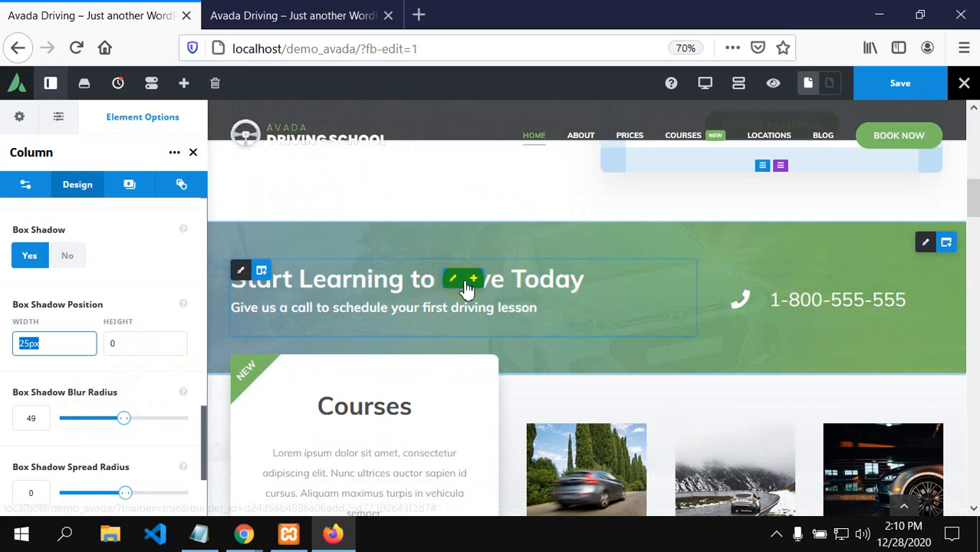
mouse_move(468, 288)
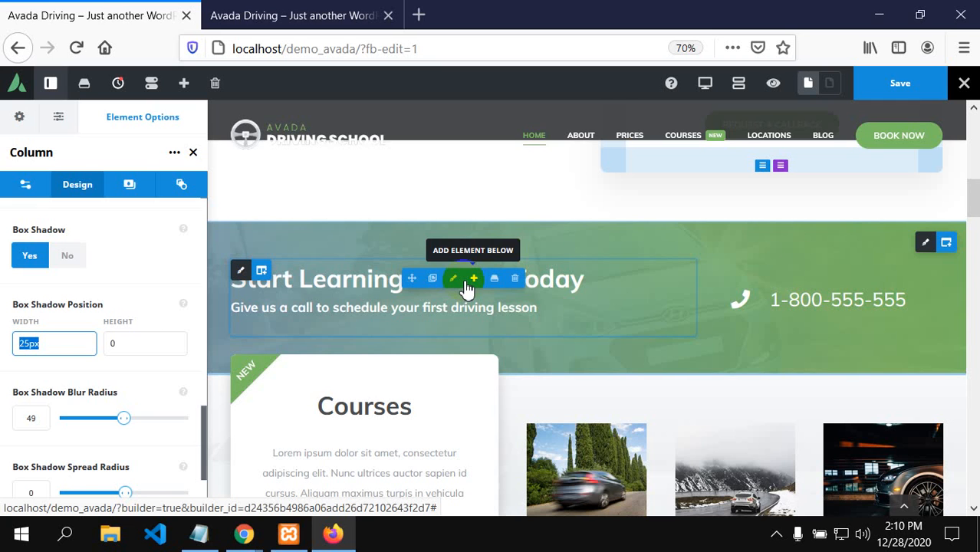
scroll(361, 339, down, 2)
scroll(240, 360, up, 1)
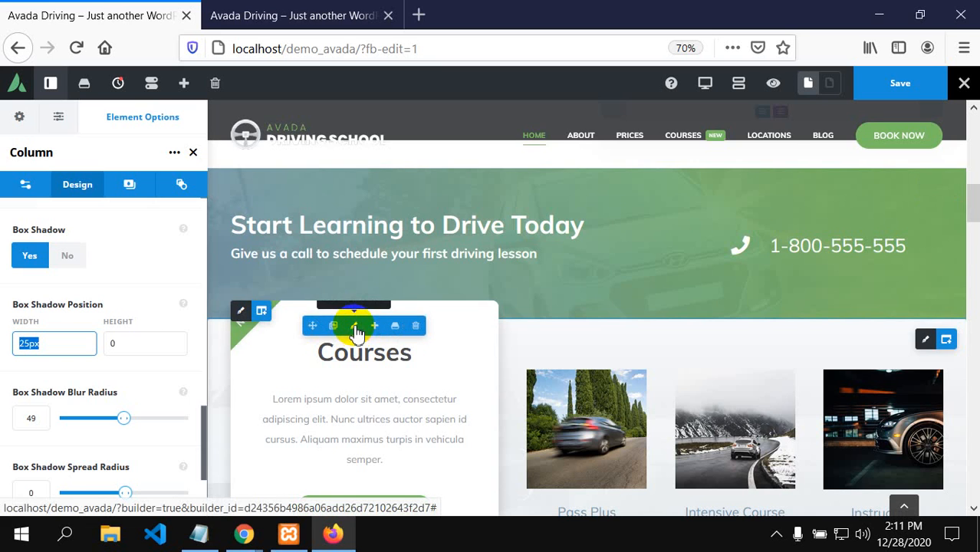
scroll(356, 331, up, 3)
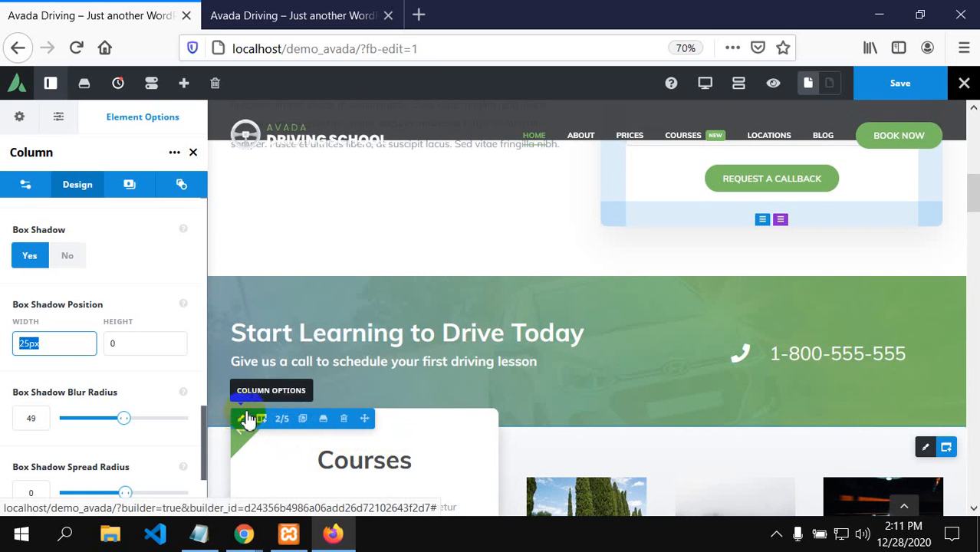
scroll(510, 334, down, 5)
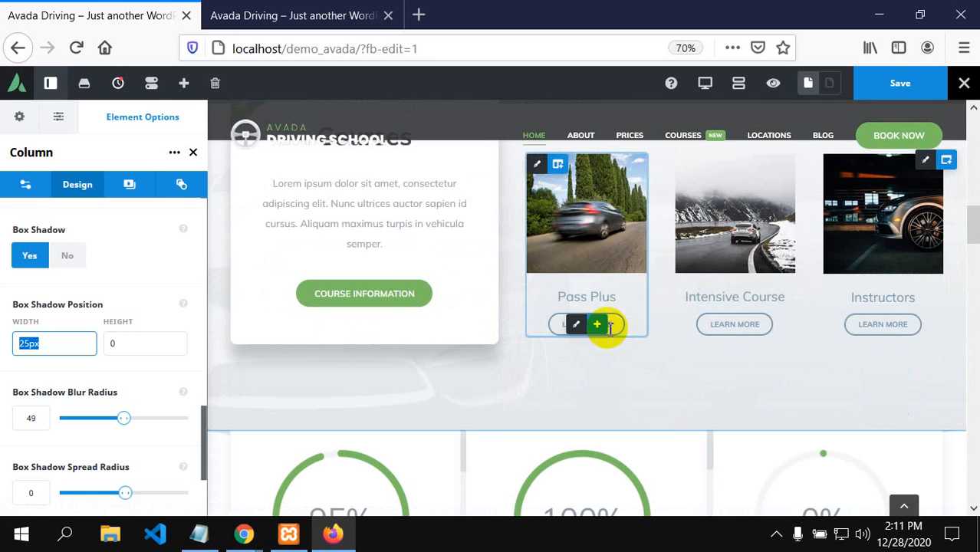
scroll(597, 352, down, 20)
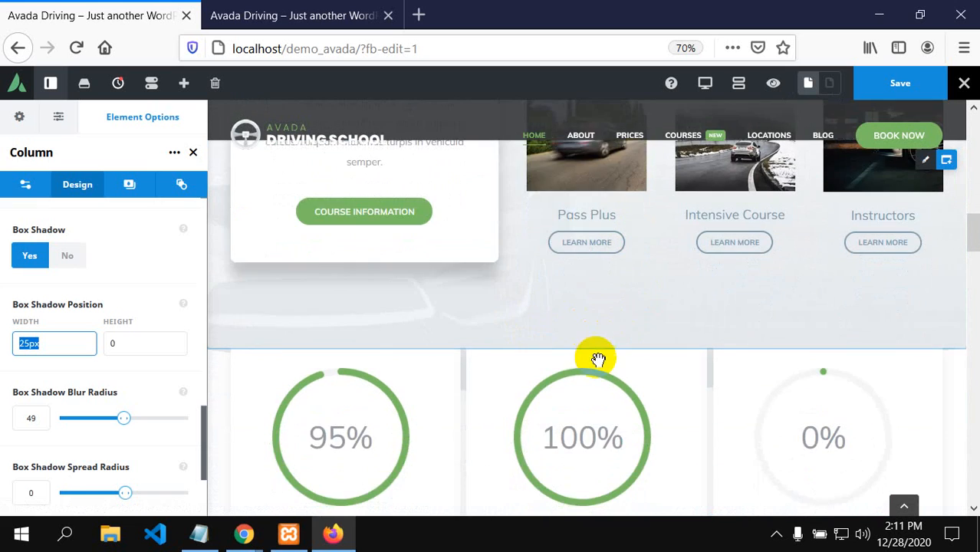
scroll(604, 367, down, 3)
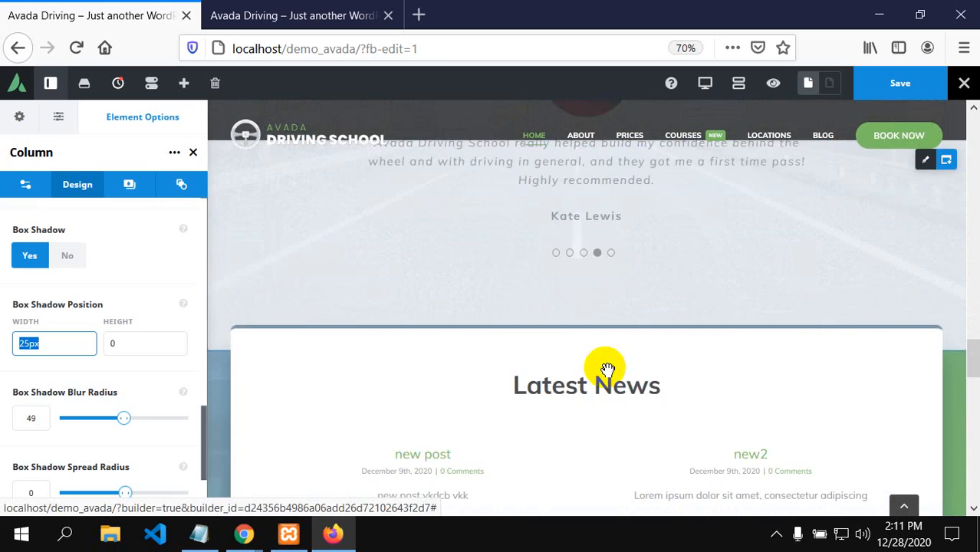
scroll(604, 367, up, 3)
scroll(312, 364, up, 1)
scroll(312, 364, up, 1)
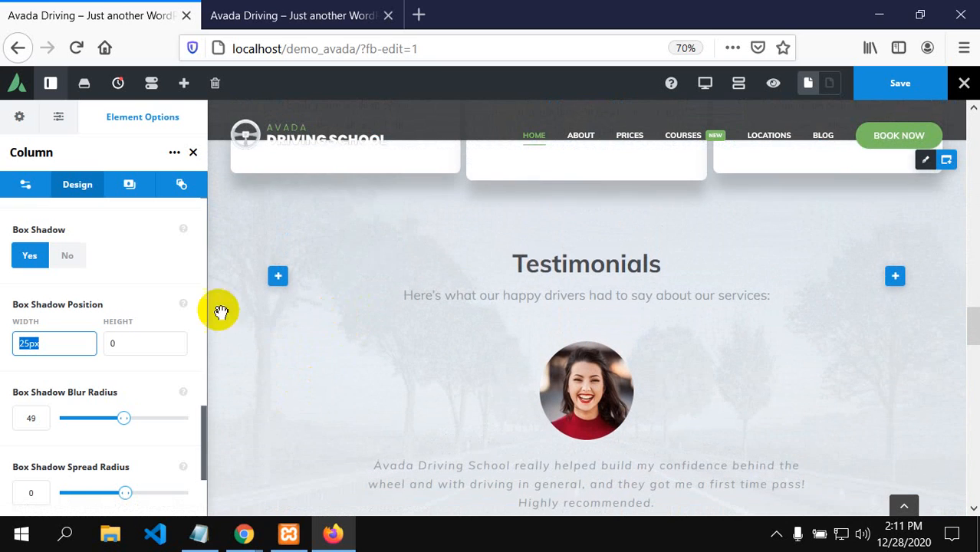
scroll(387, 374, up, 2)
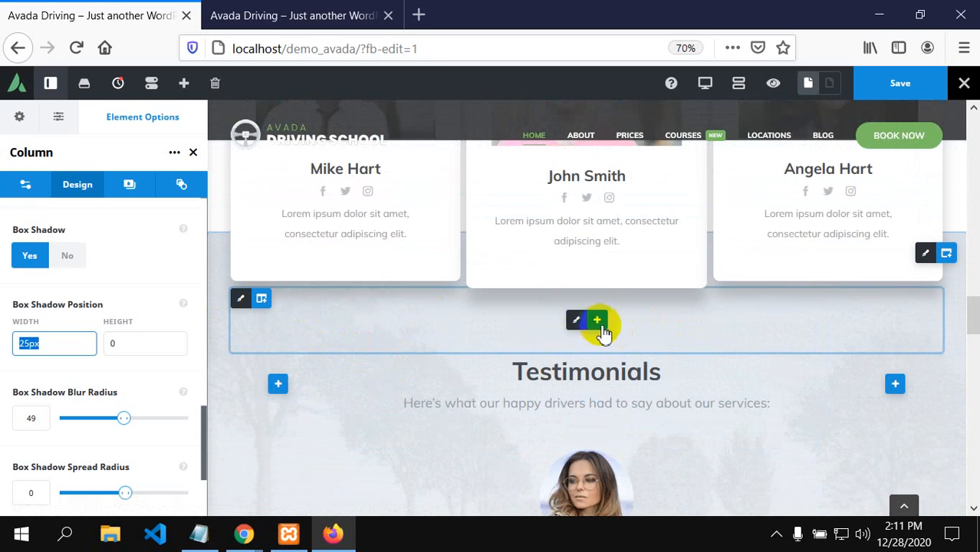
mouse_move(627, 330)
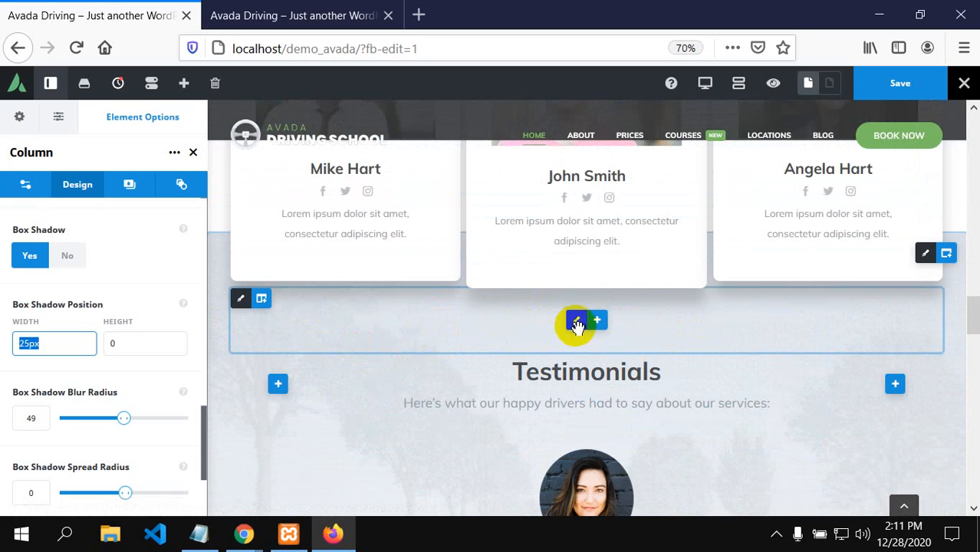
mouse_move(598, 328)
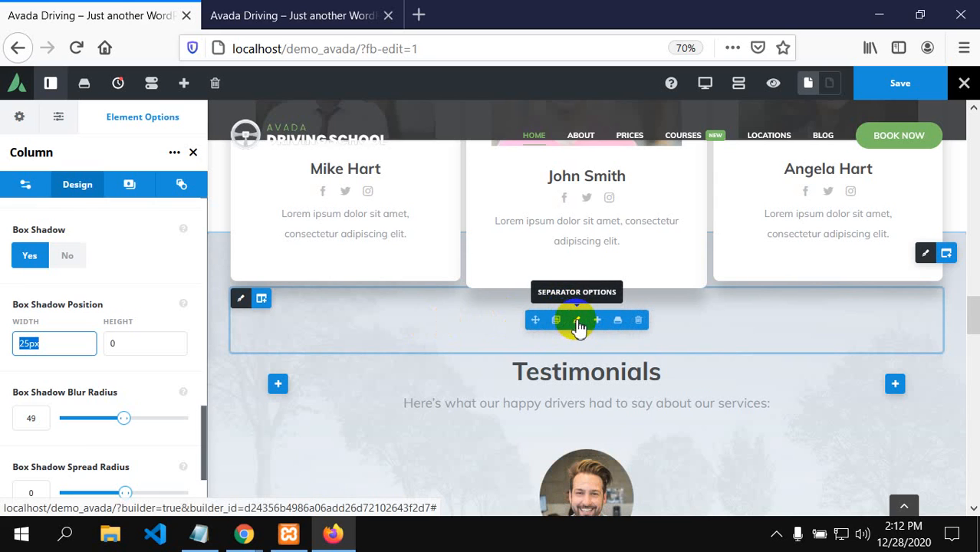
- Open the Testimonials separator's Design settings and scroll through them from Flex Grow
click(577, 322)
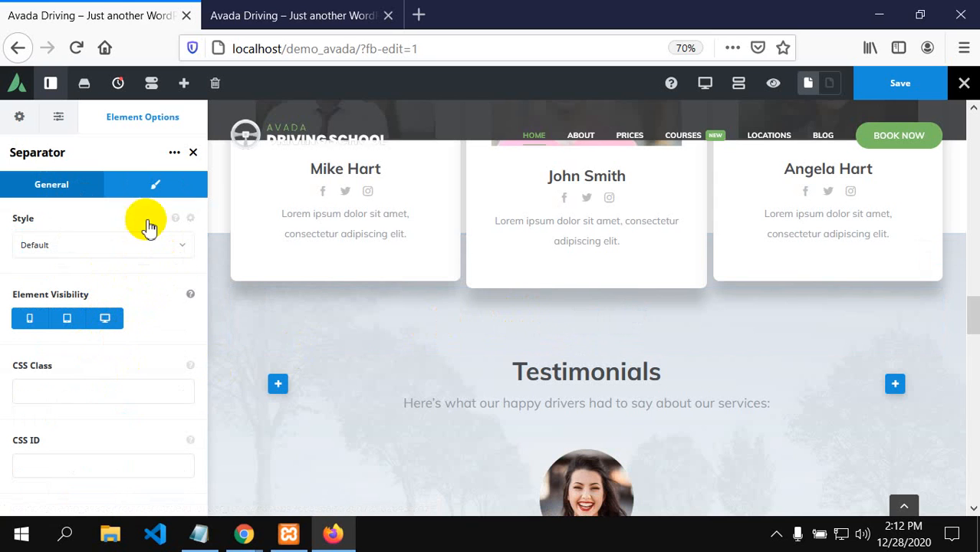
click(159, 188)
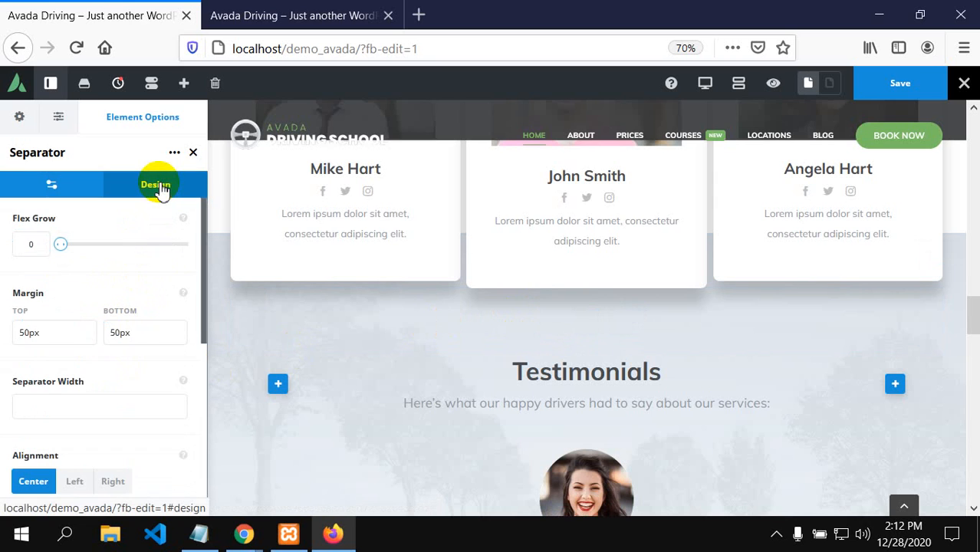
click(48, 247)
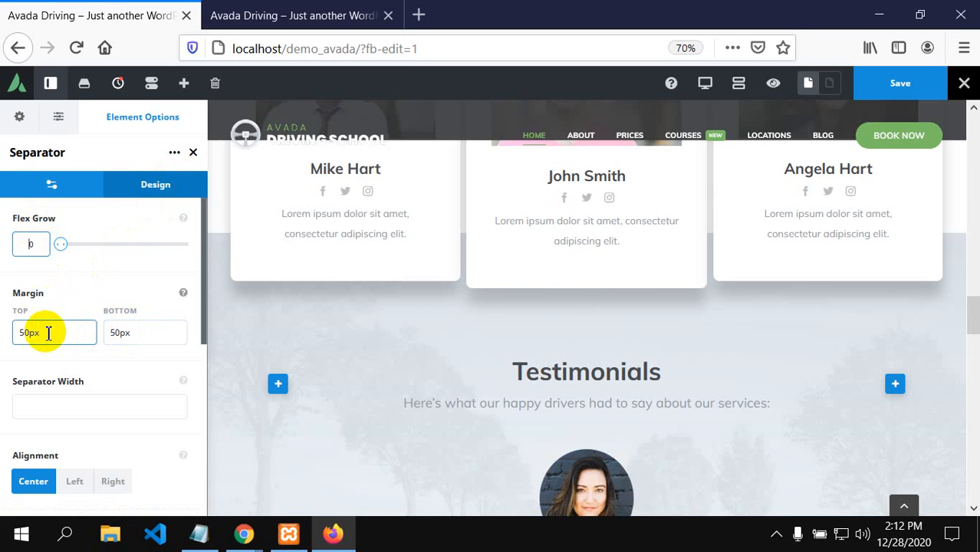
scroll(160, 339, down, 2)
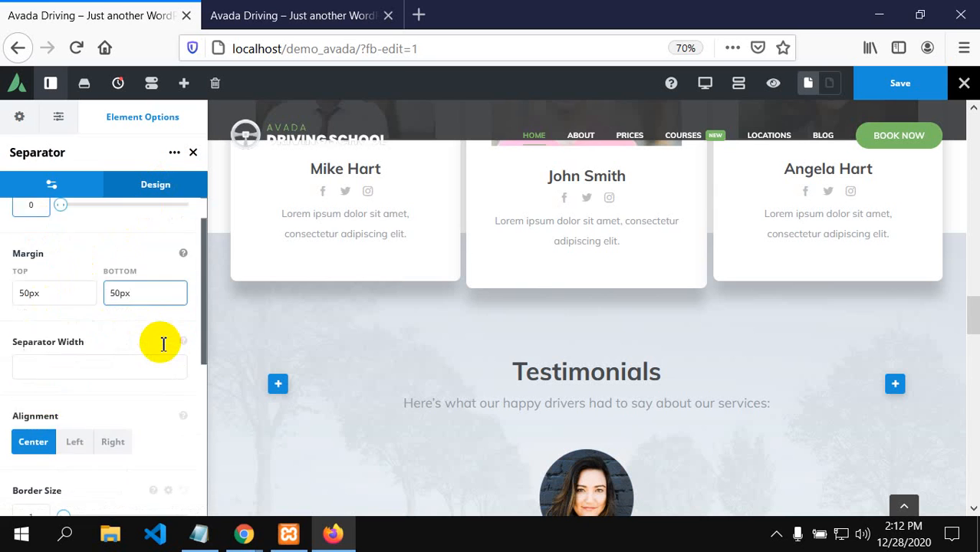
scroll(160, 343, down, 1)
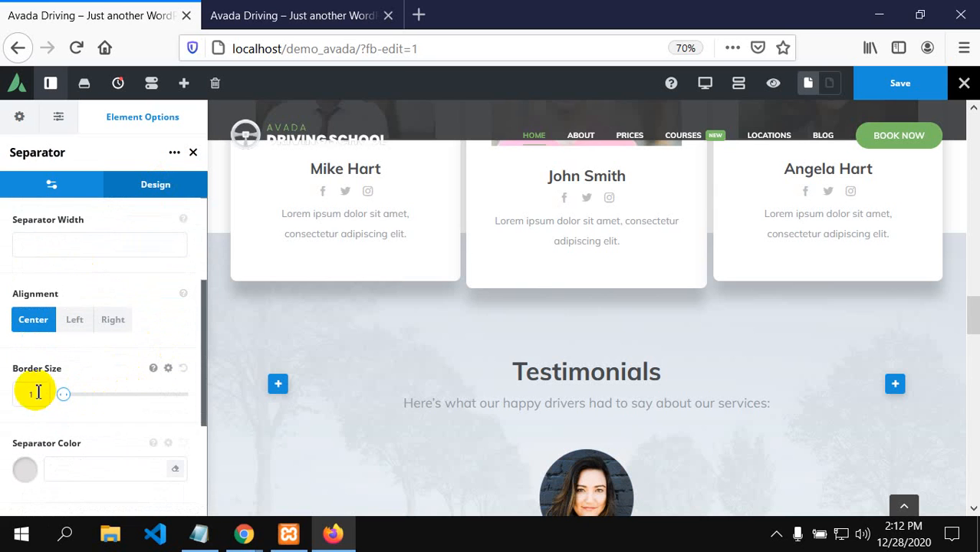
scroll(72, 397, down, 4)
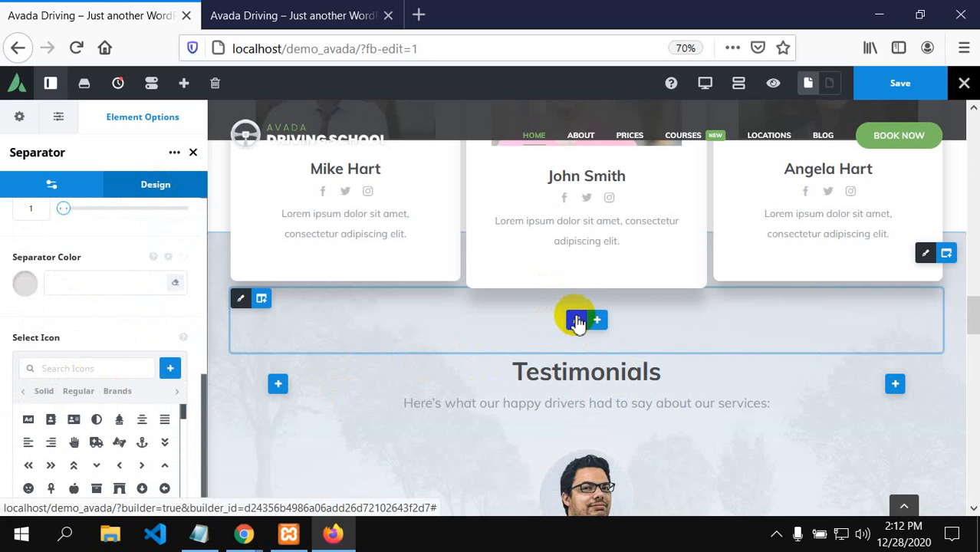
- Bring the Google Meet call window in Chrome to the front
mouse_move(576, 322)
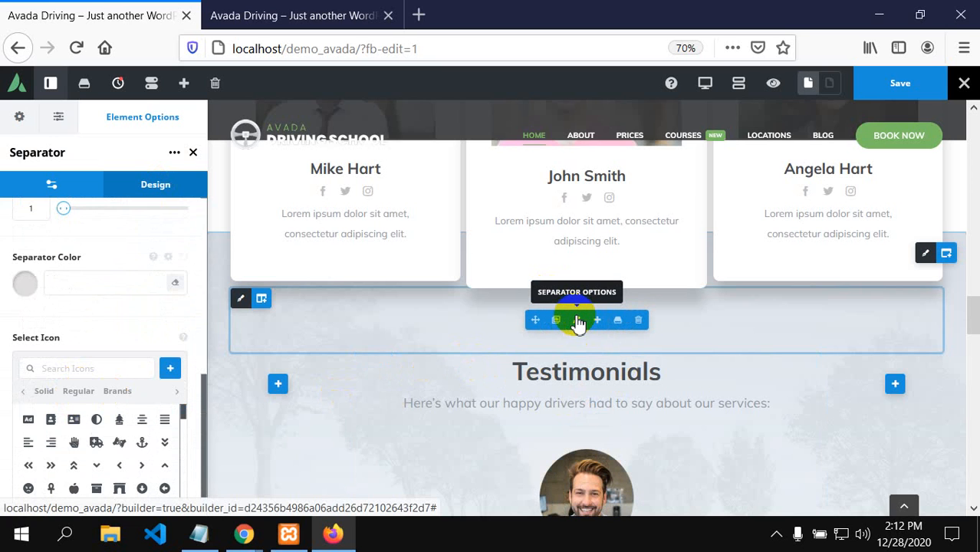
mouse_move(239, 533)
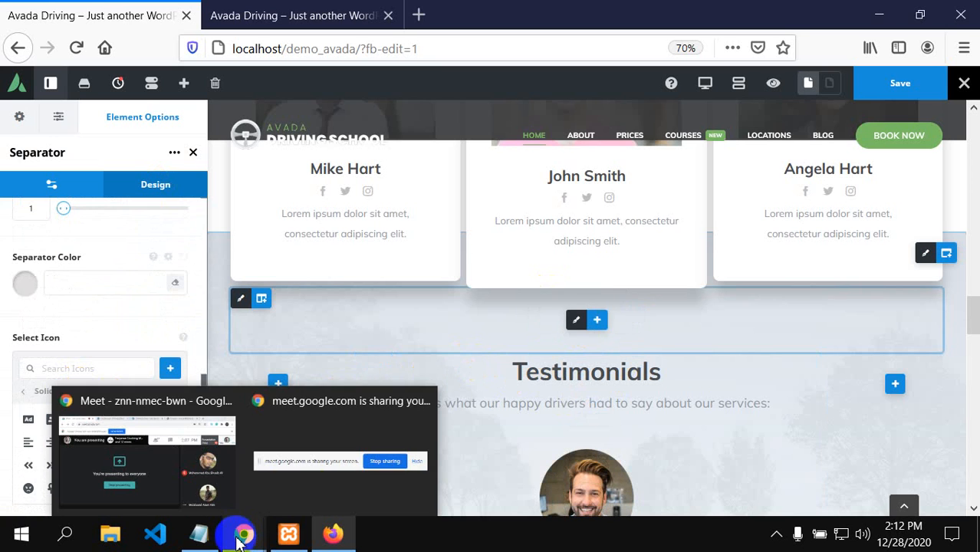
click(121, 401)
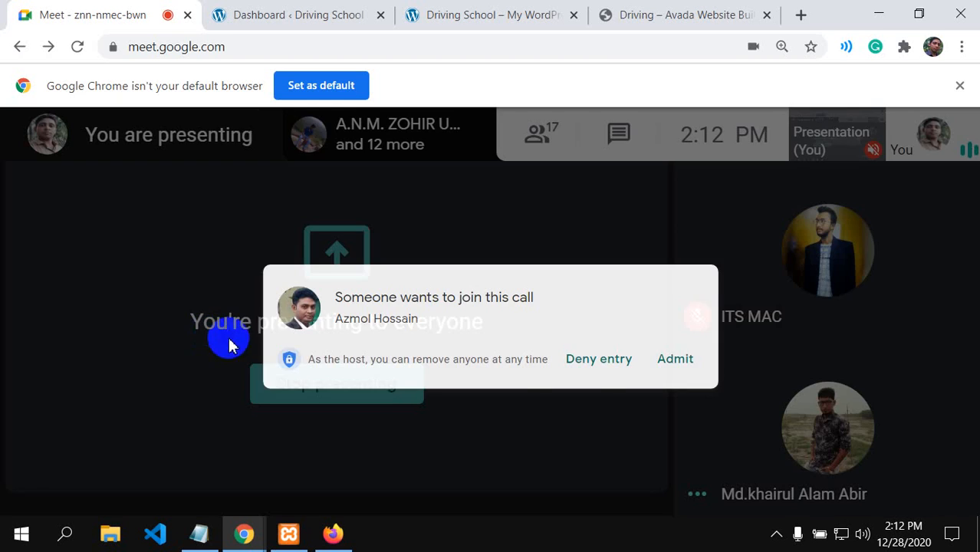
- Admit the waiting participant to the Meet call and return to the Avada builder
click(723, 245)
click(333, 534)
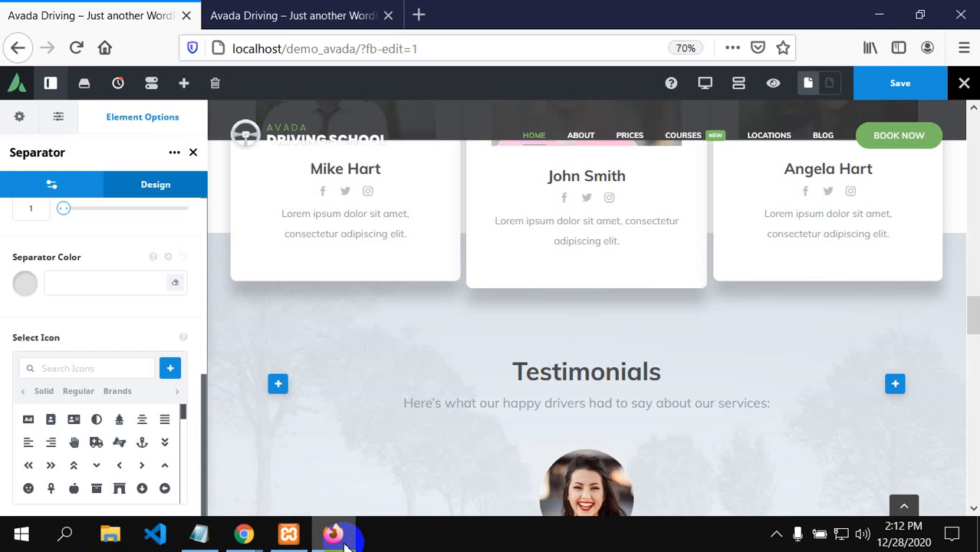
- Scroll the builder page down past the Testimonials section
scroll(536, 350, down, 2)
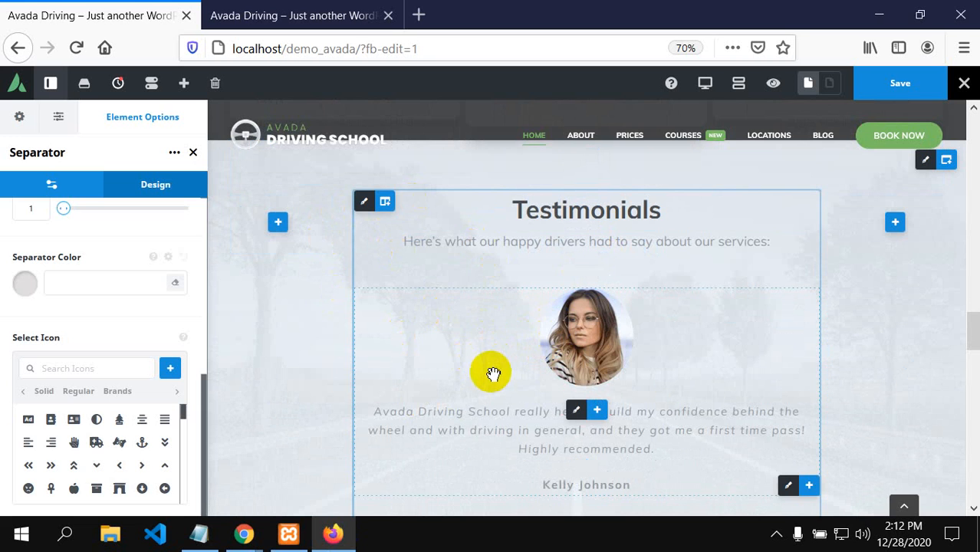
scroll(490, 368, up, 1)
scroll(555, 358, up, 2)
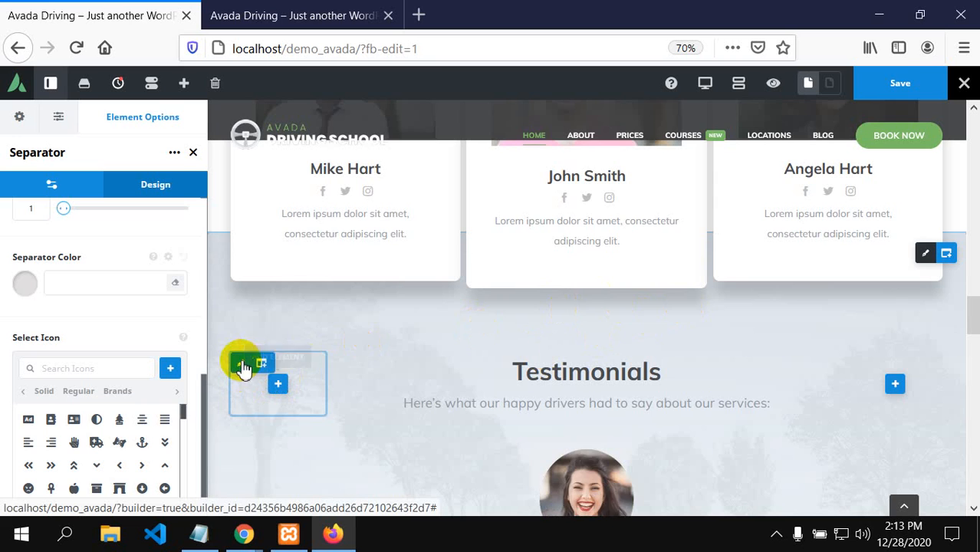
mouse_move(242, 367)
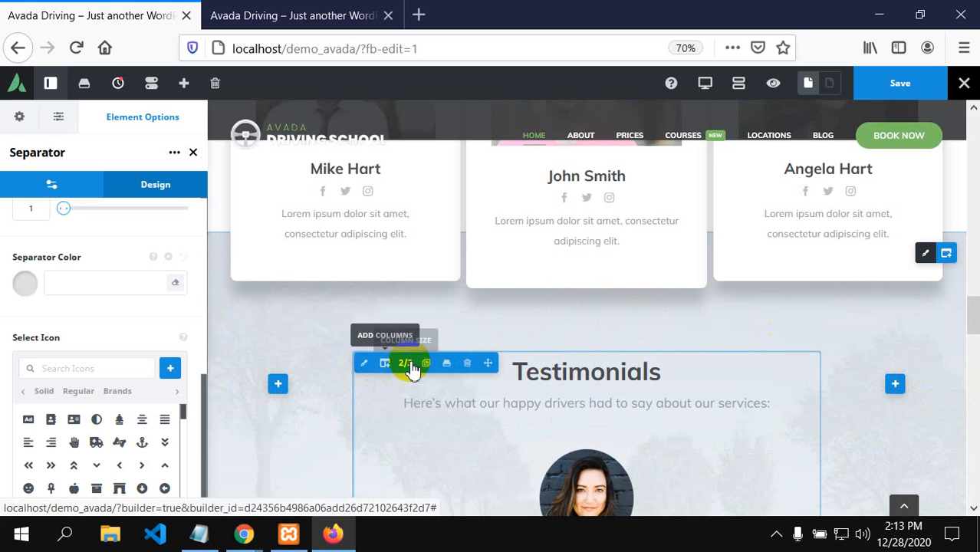
scroll(414, 372, down, 5)
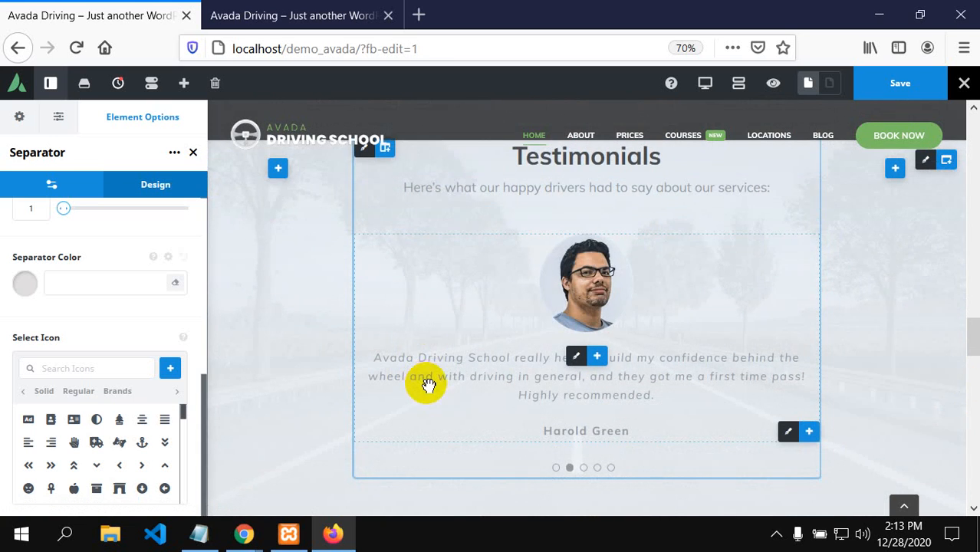
scroll(428, 384, down, 7)
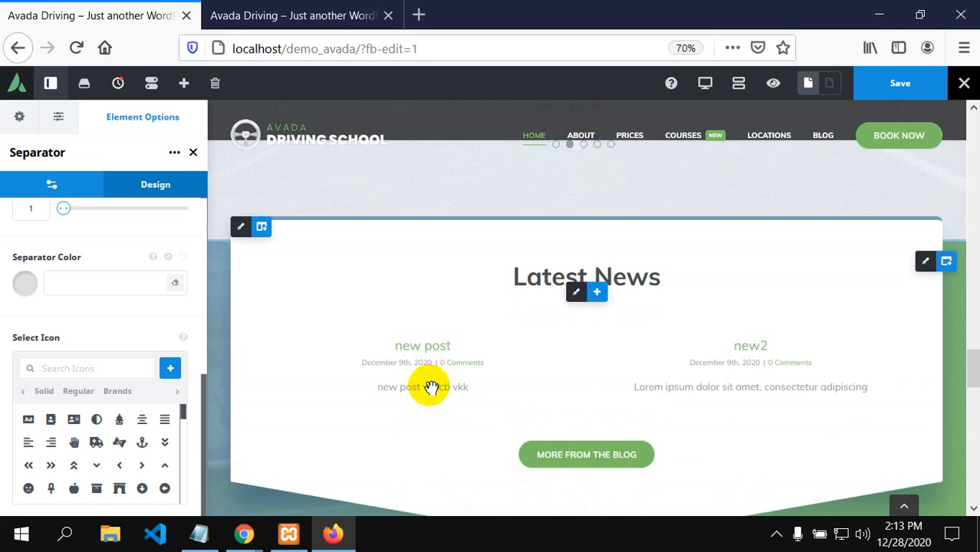
scroll(430, 387, down, 2)
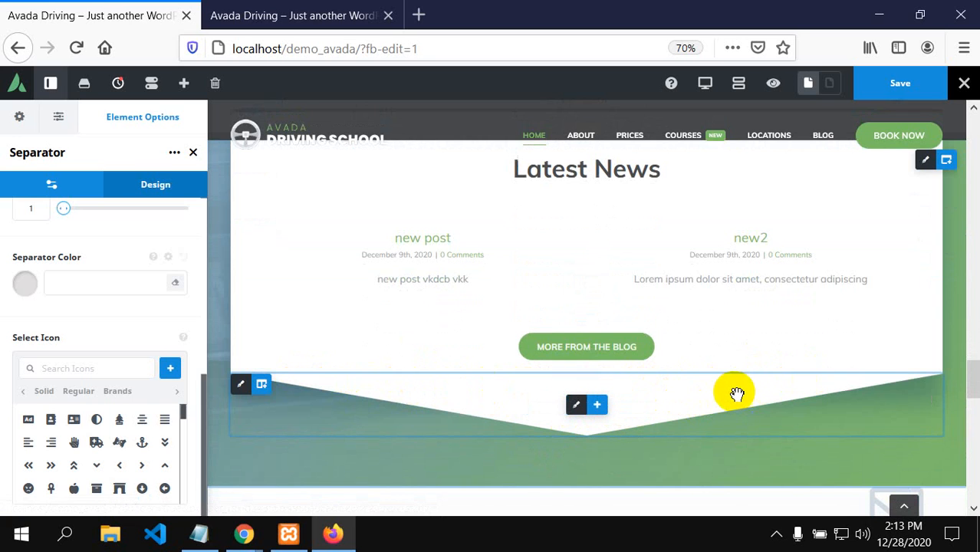
mouse_move(576, 418)
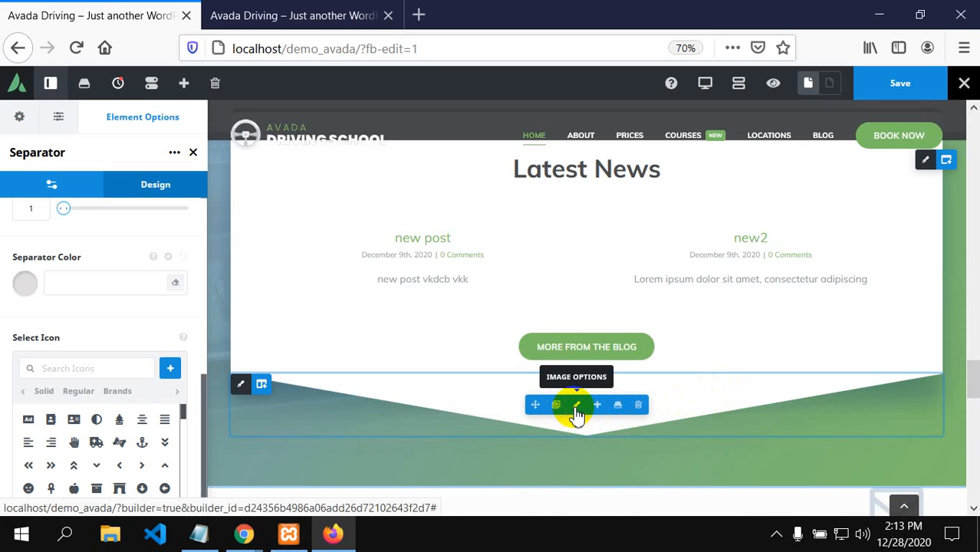
scroll(604, 414, down, 3)
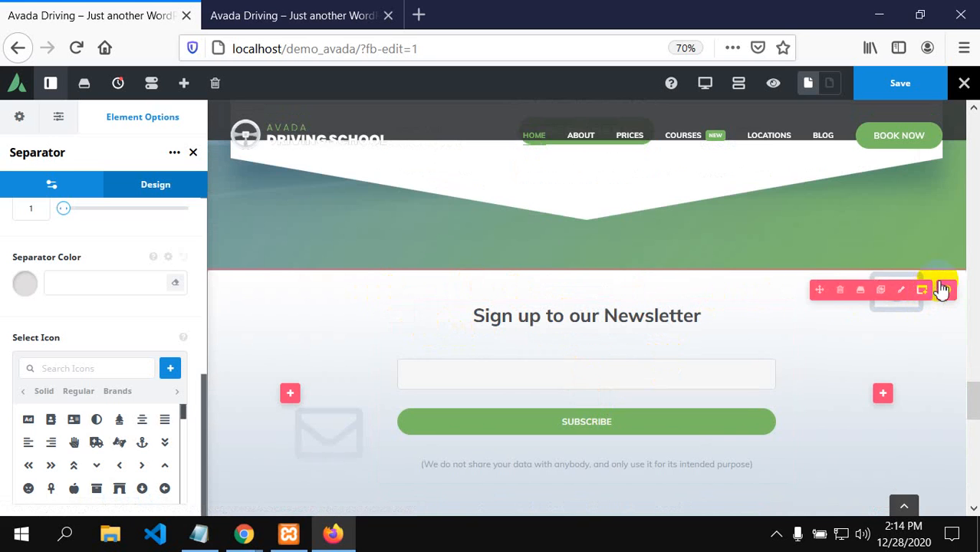
scroll(887, 374, up, 6)
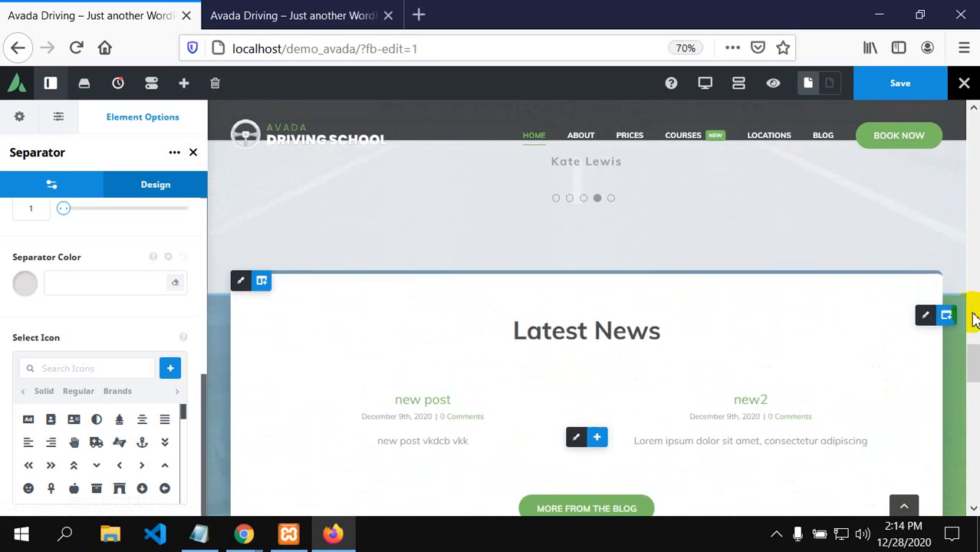
scroll(656, 408, down, 5)
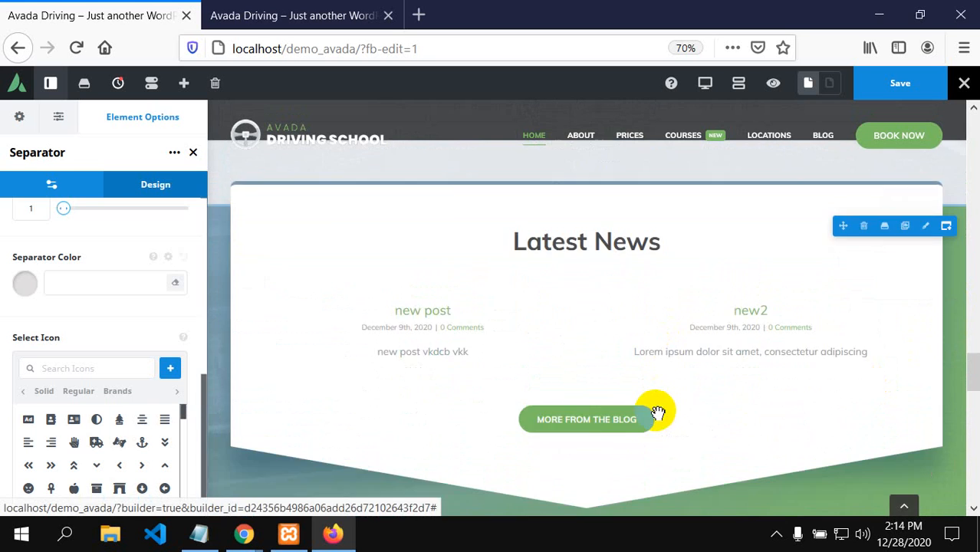
scroll(658, 419, down, 5)
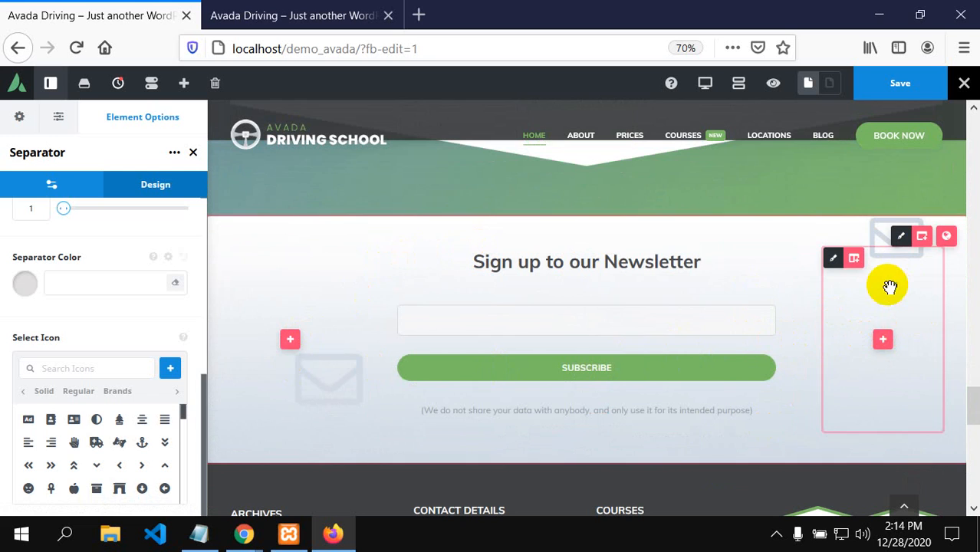
scroll(577, 314, down, 3)
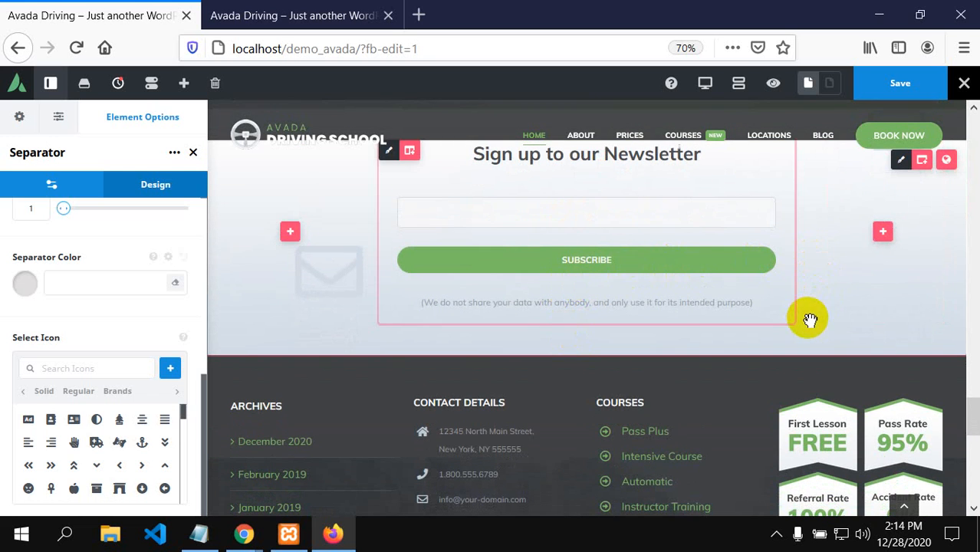
scroll(809, 320, up, 3)
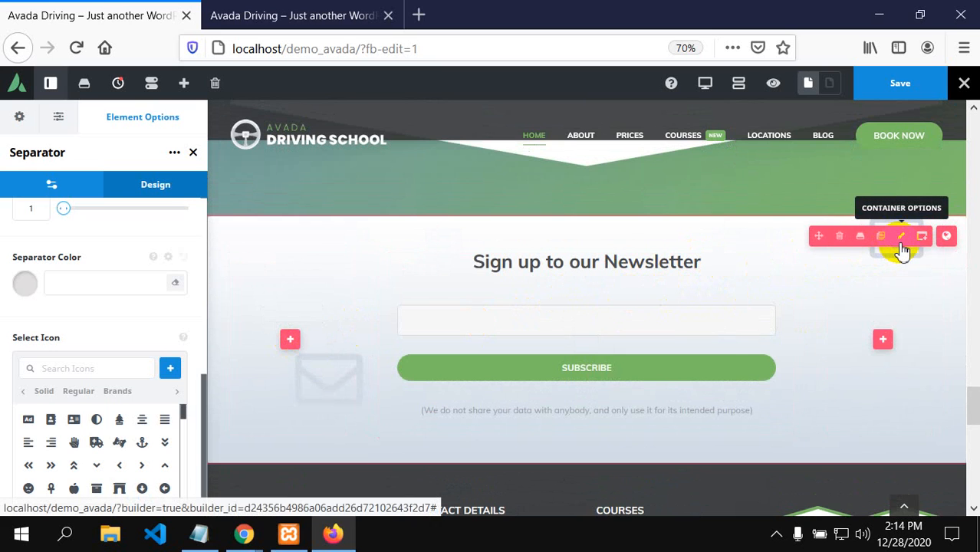
scroll(827, 298, up, 2)
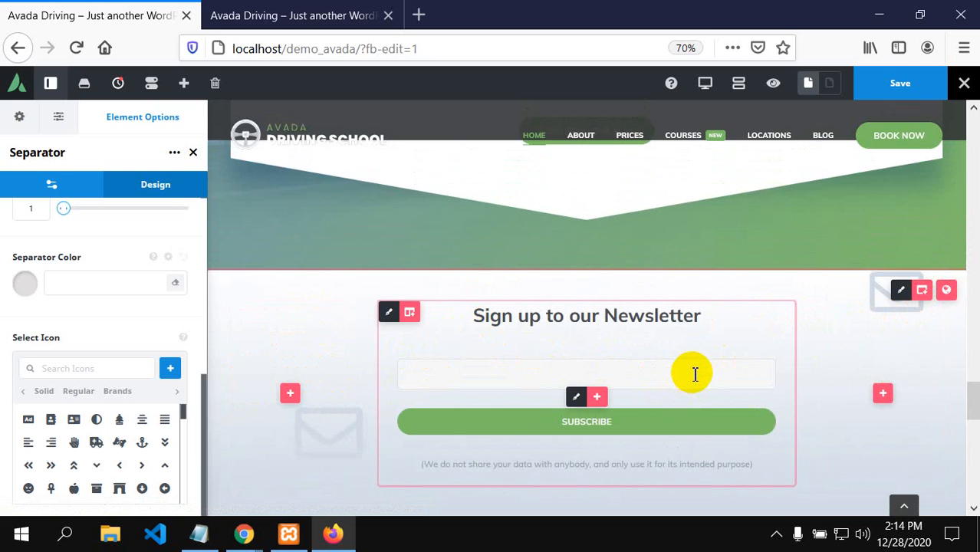
scroll(694, 374, down, 4)
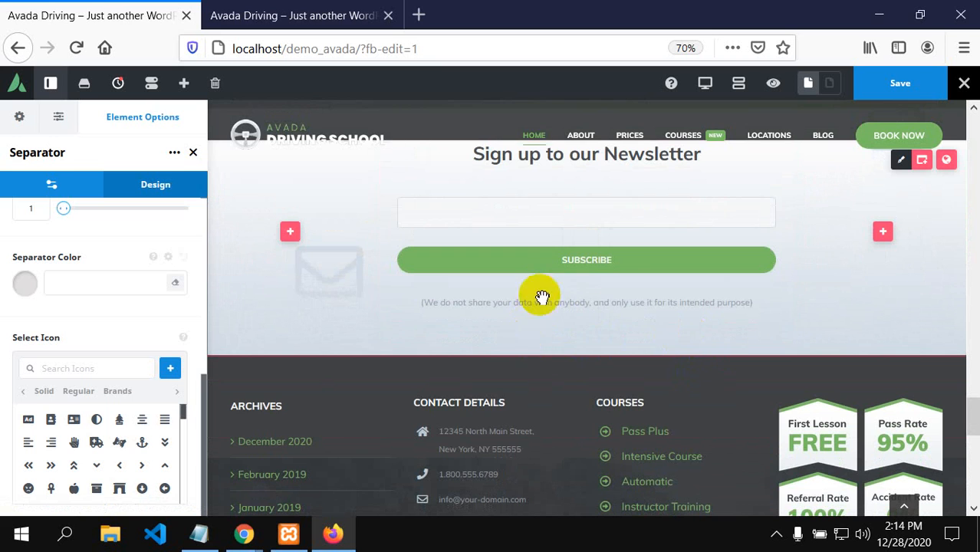
scroll(553, 308, up, 3)
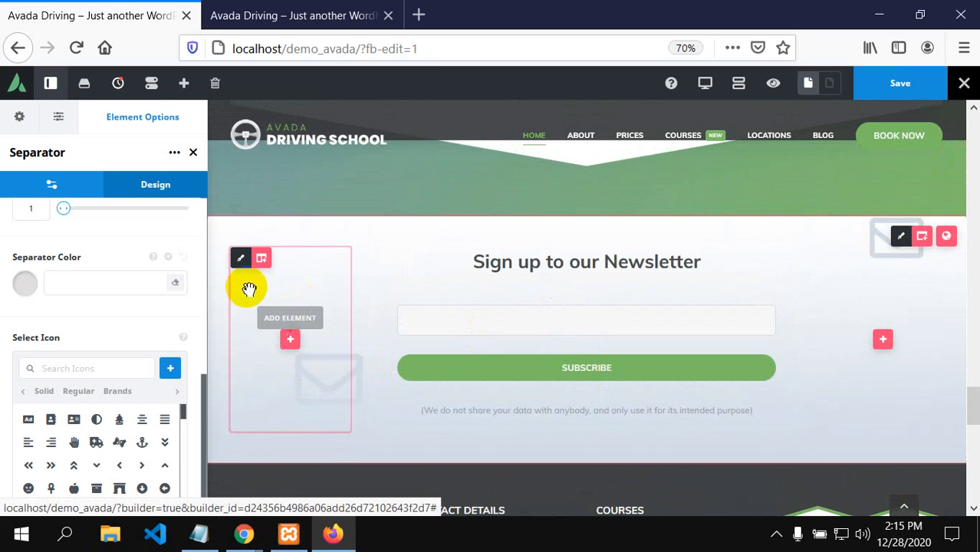
mouse_move(247, 265)
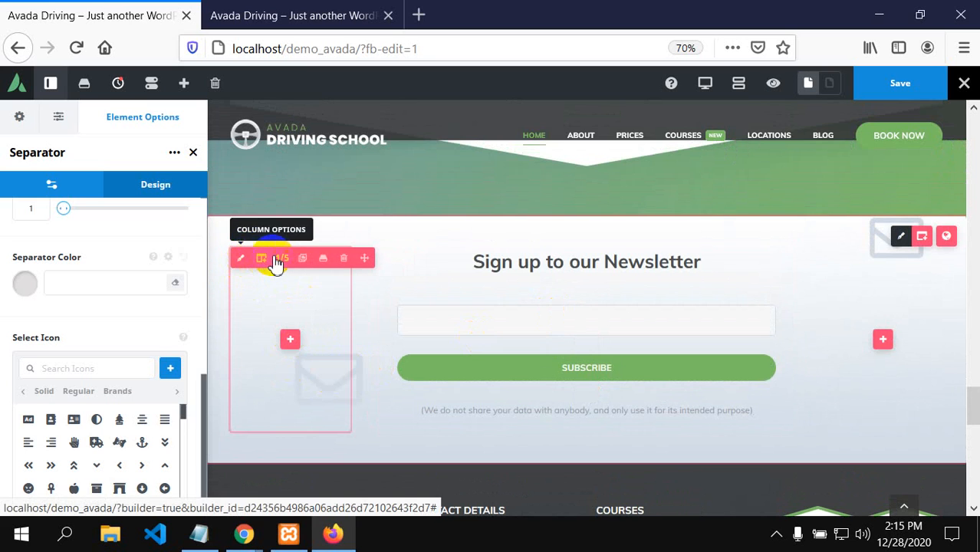
mouse_move(390, 260)
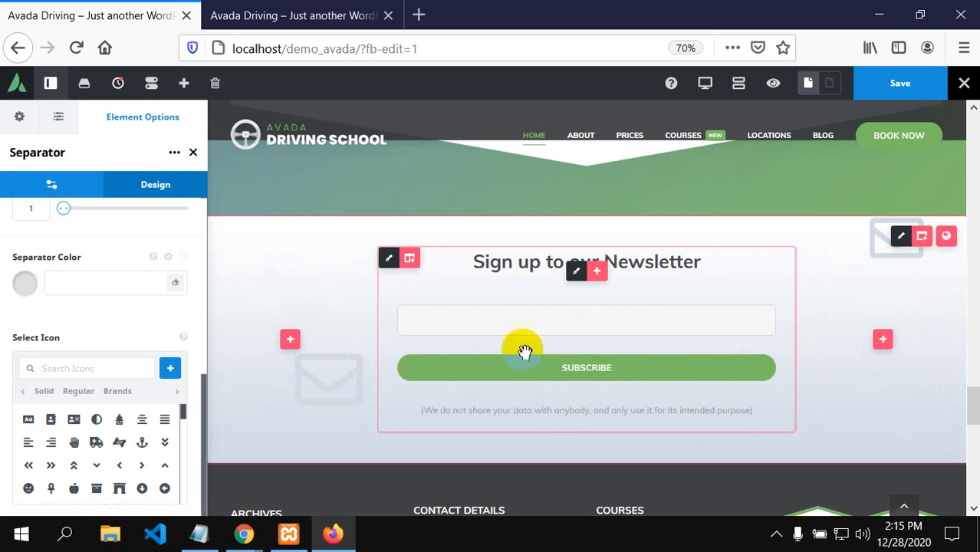
scroll(604, 420, down, 3)
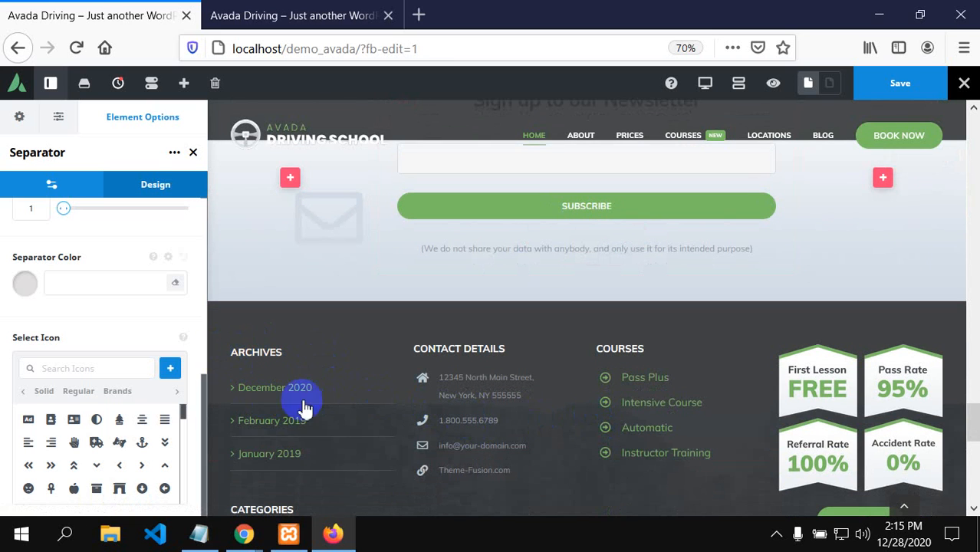
scroll(408, 458, down, 1)
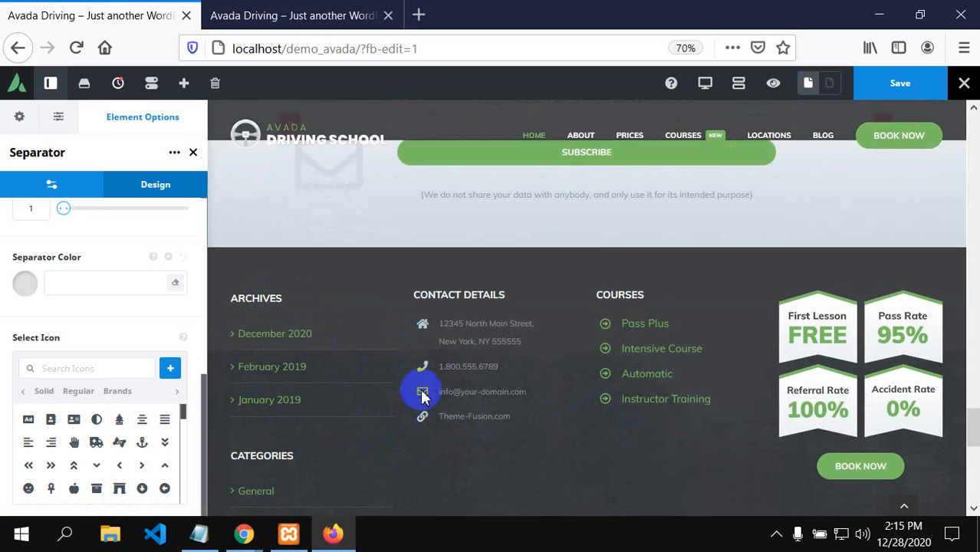
scroll(430, 395, down, 2)
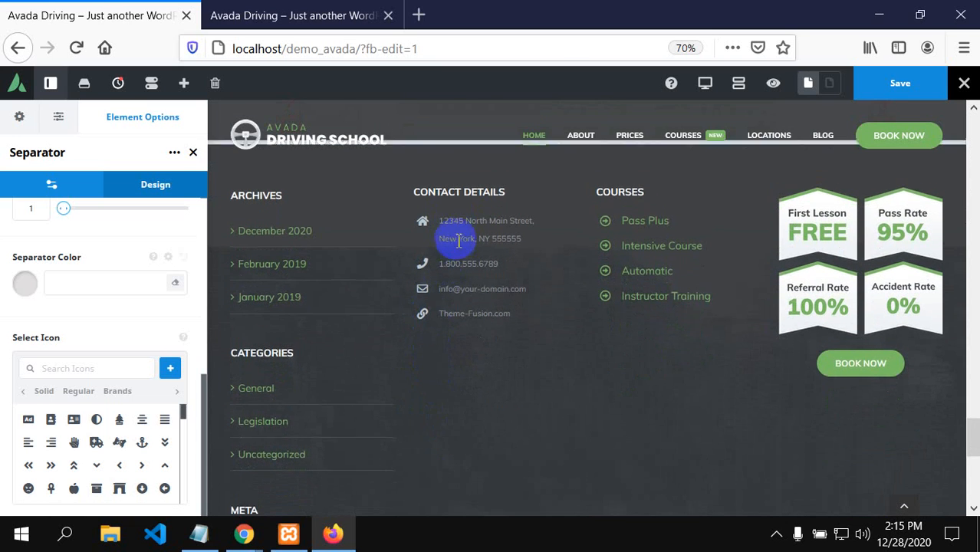
scroll(450, 239, up, 1)
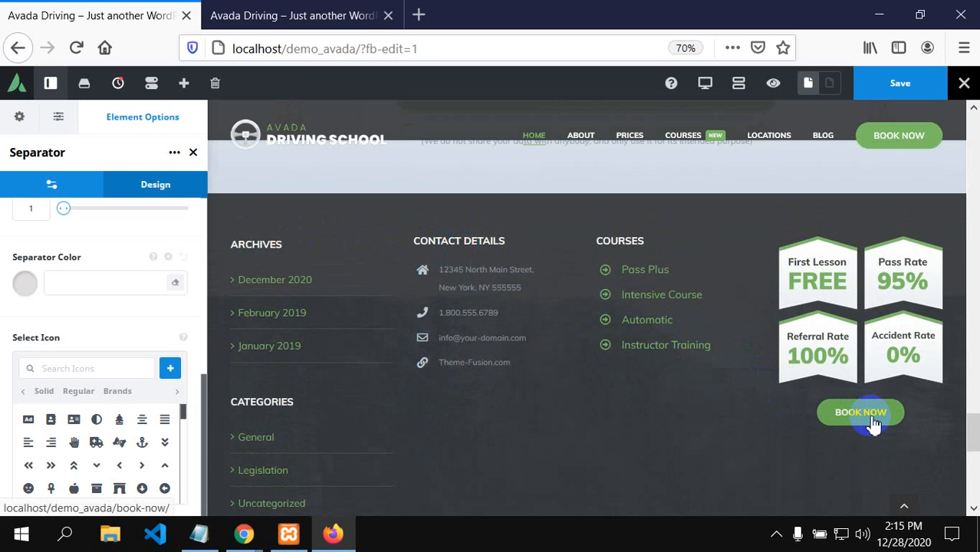
scroll(874, 425, down, 1)
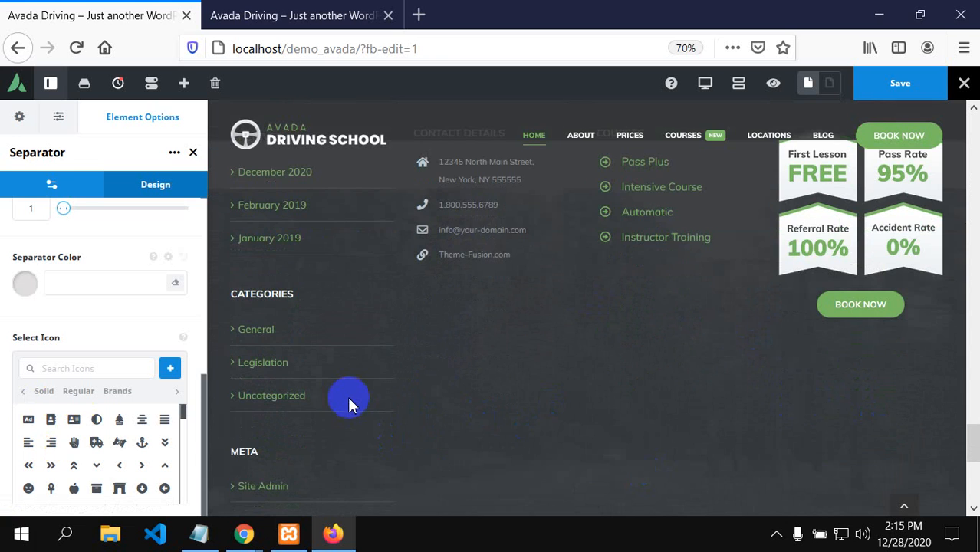
scroll(300, 295, up, 2)
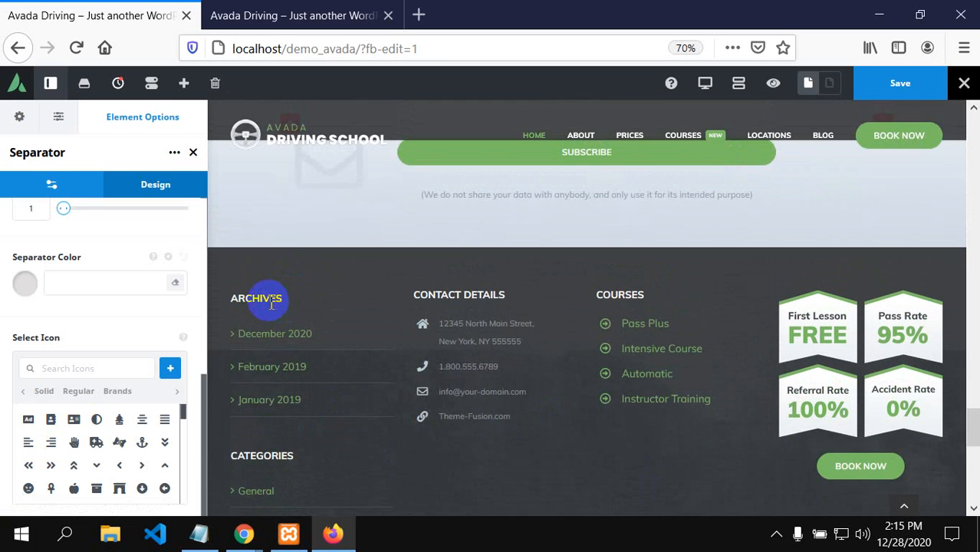
scroll(272, 304, up, 1)
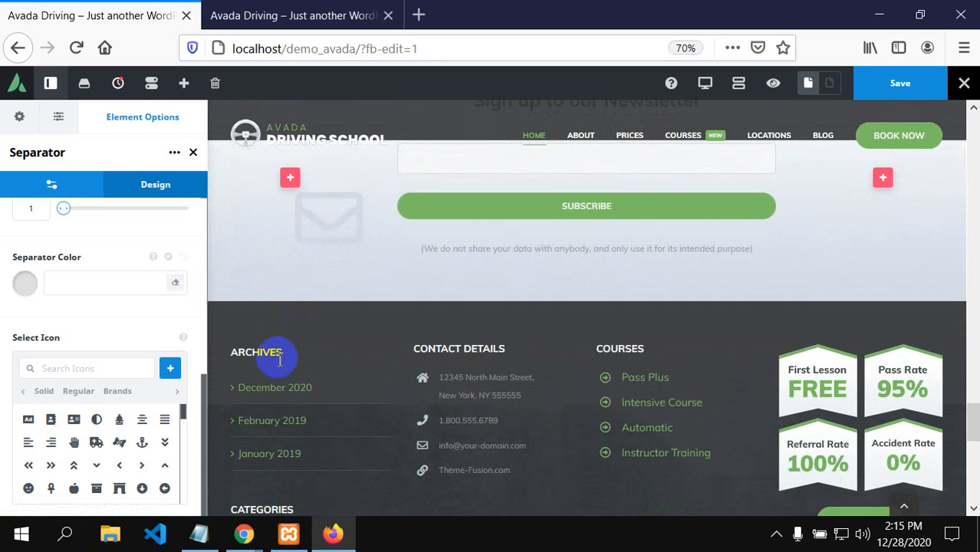
double_click(237, 353)
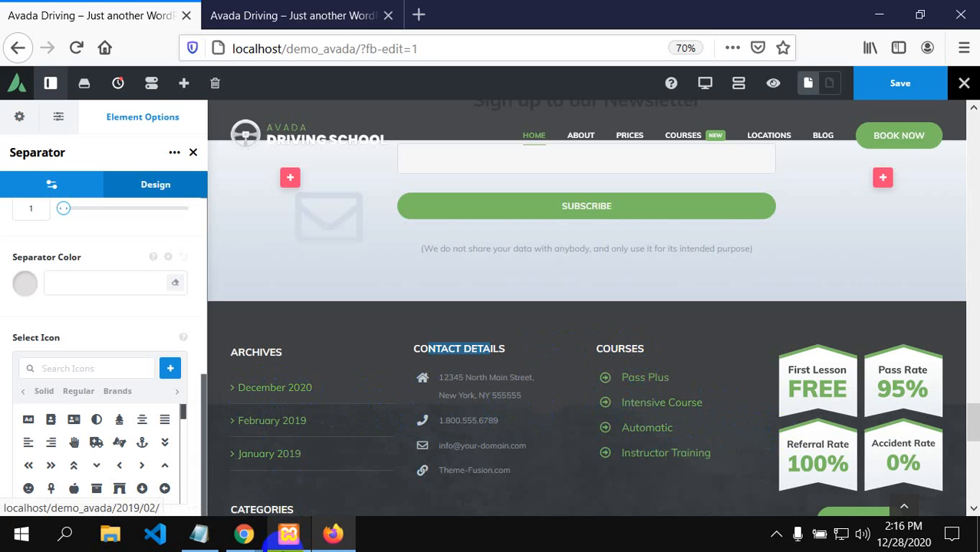
mouse_move(234, 541)
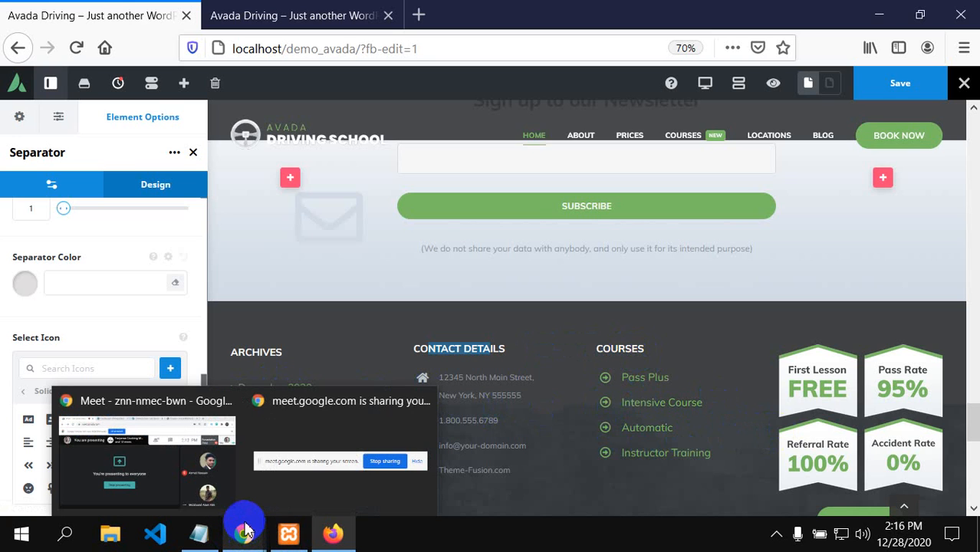
- Admit the next waiting participant in the Meet call, then return to the Avada builder
click(245, 529)
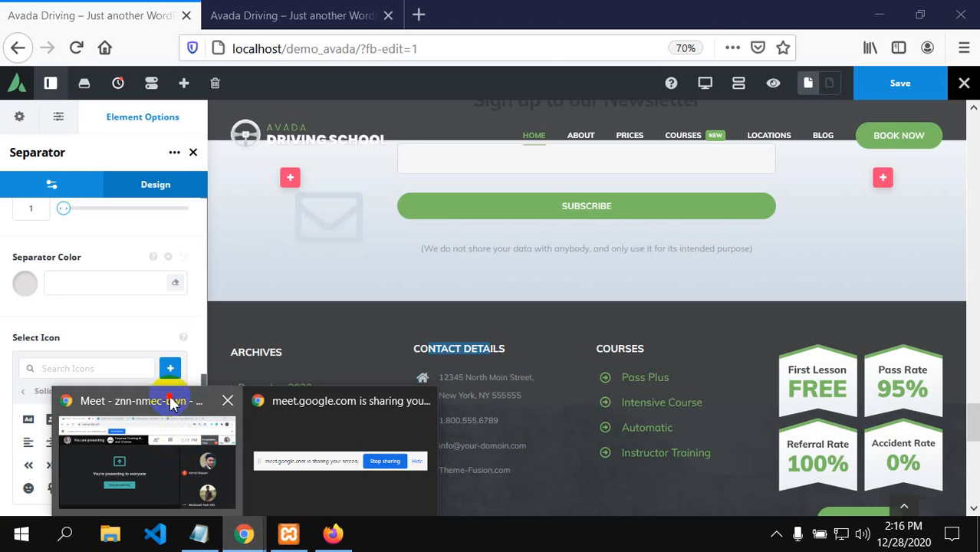
click(171, 405)
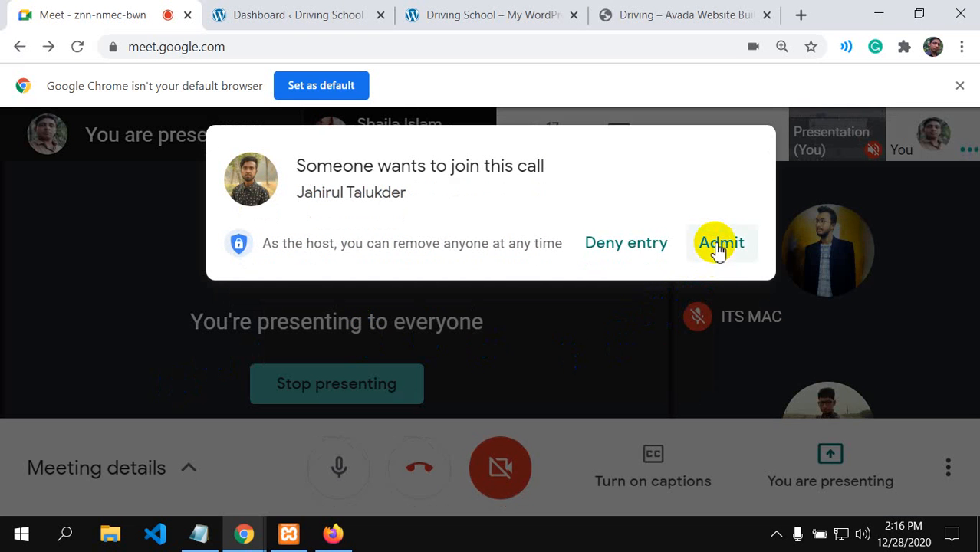
click(722, 242)
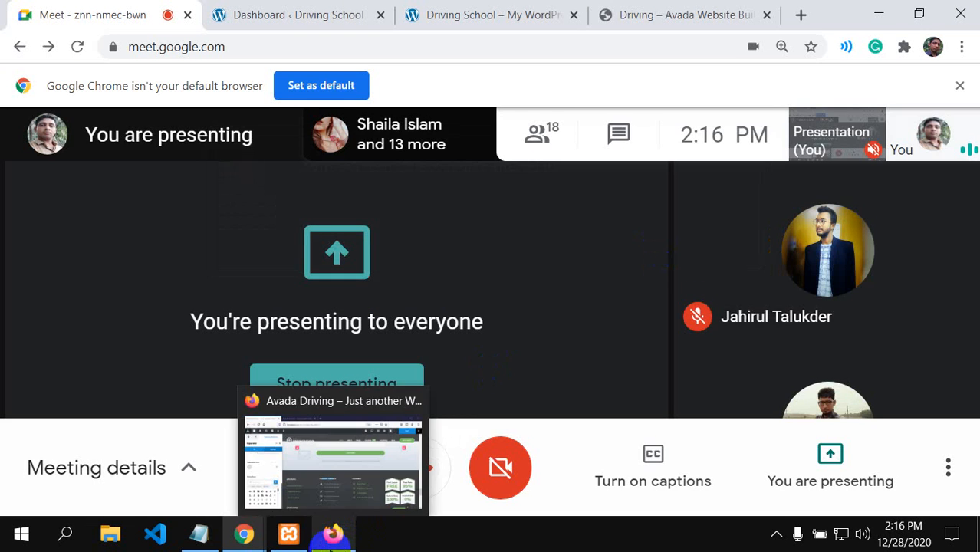
click(330, 547)
- Navigate to the About page from the menu, leaving without saving the home page changes
scroll(555, 368, up, 10)
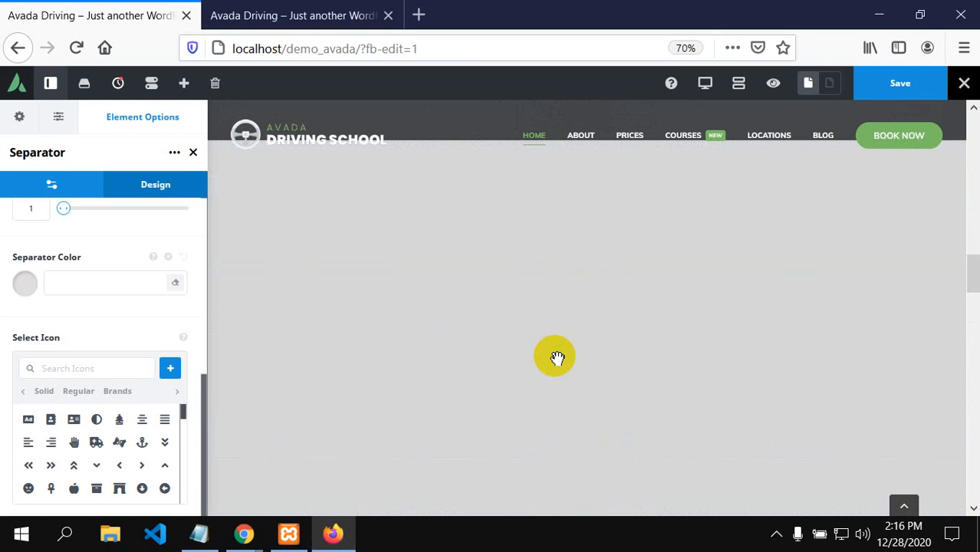
scroll(557, 357, up, 4)
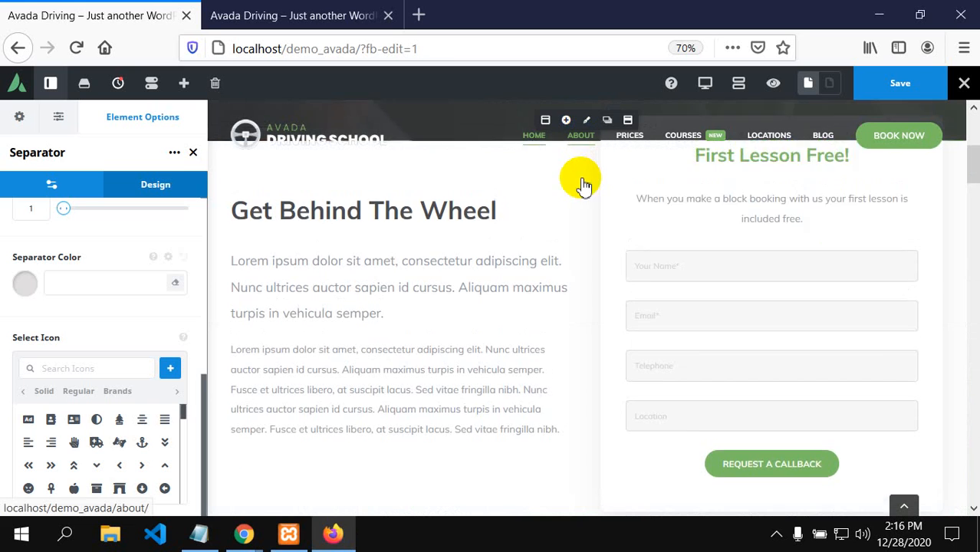
scroll(580, 147, up, 5)
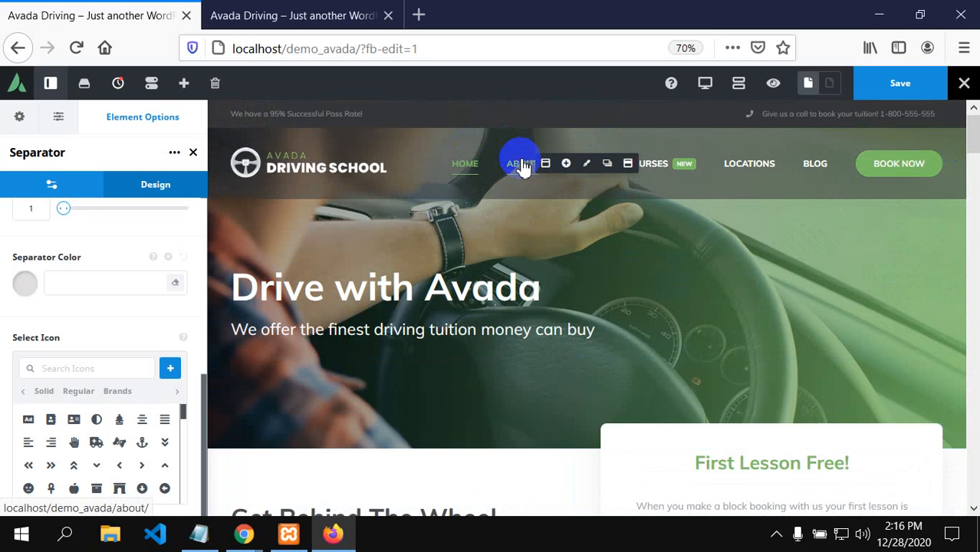
click(521, 167)
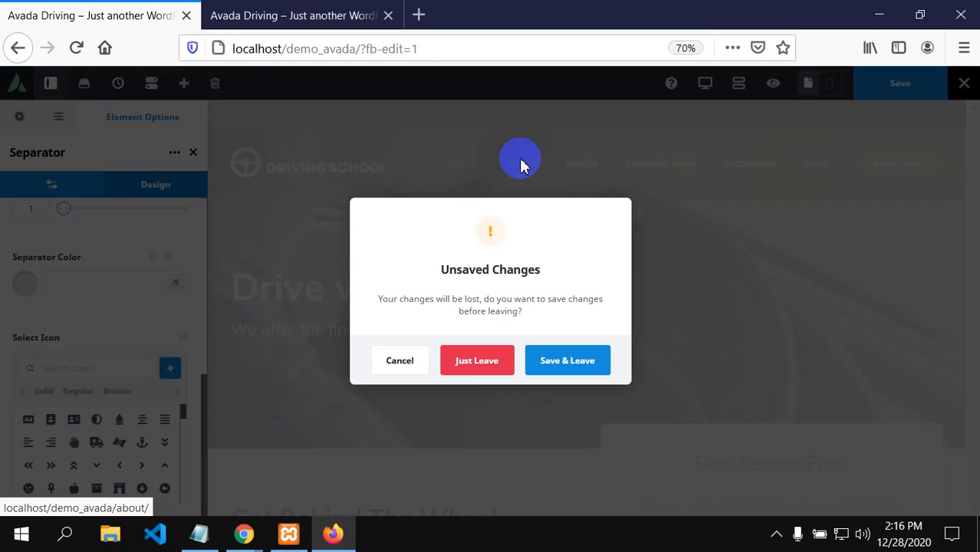
click(476, 365)
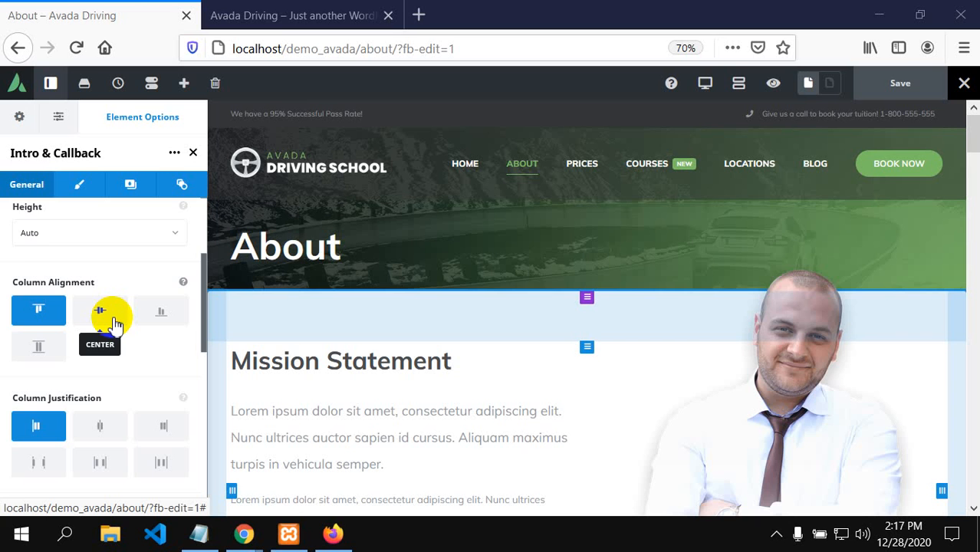
scroll(110, 330, down, 5)
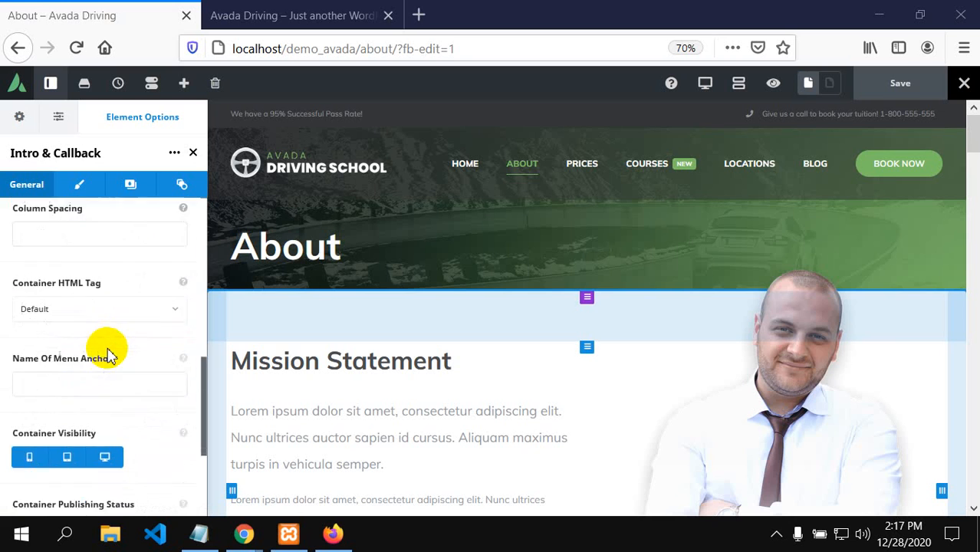
scroll(107, 361, up, 5)
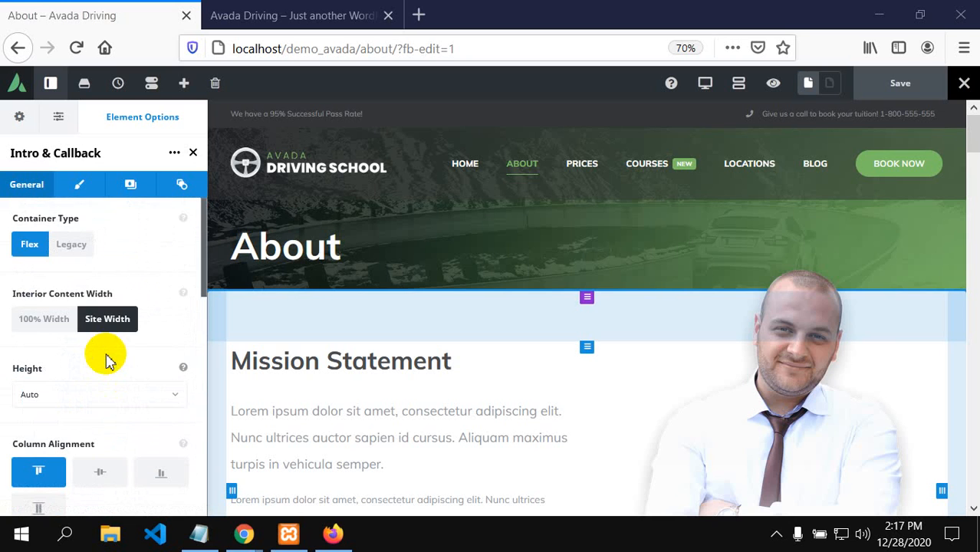
click(80, 187)
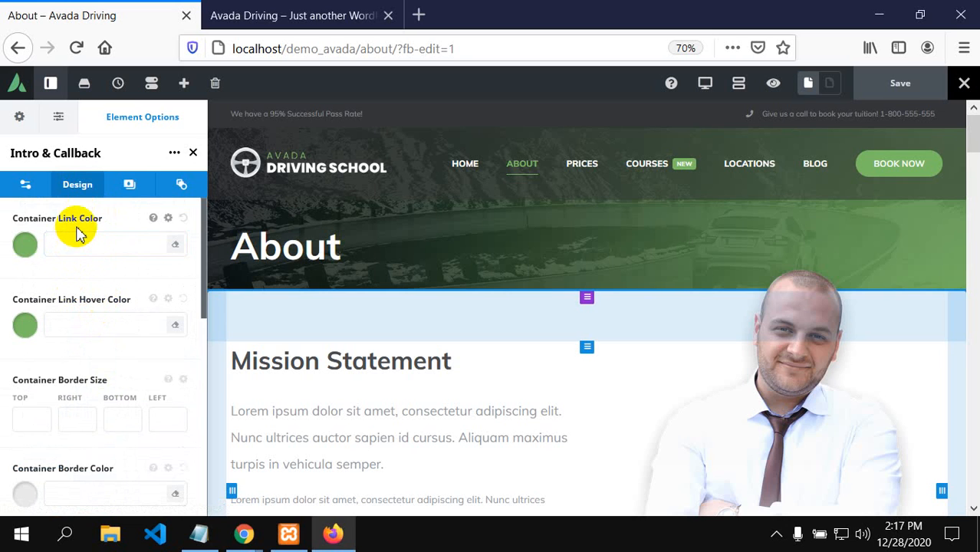
scroll(84, 284, down, 2)
scroll(82, 326, down, 1)
scroll(81, 324, up, 3)
click(127, 184)
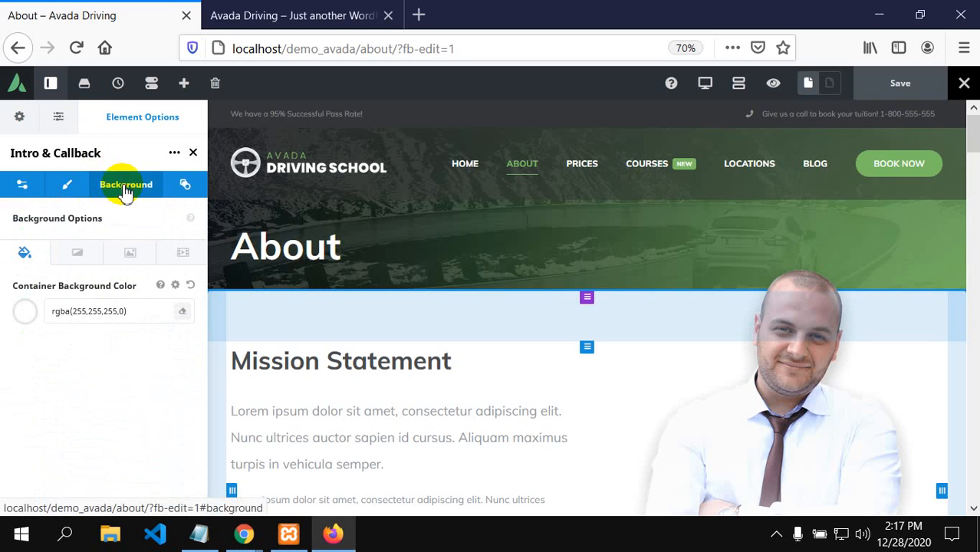
click(27, 314)
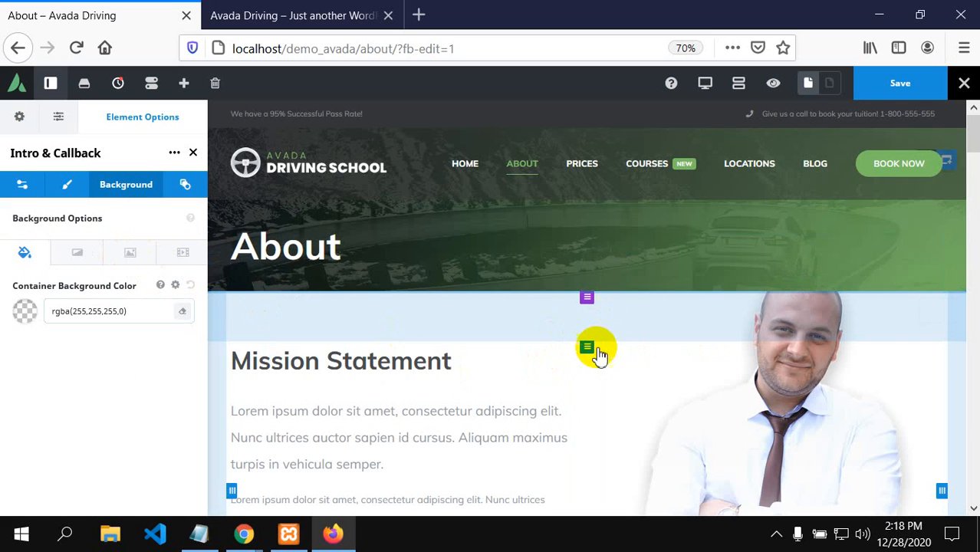
click(67, 196)
scroll(57, 388, down, 5)
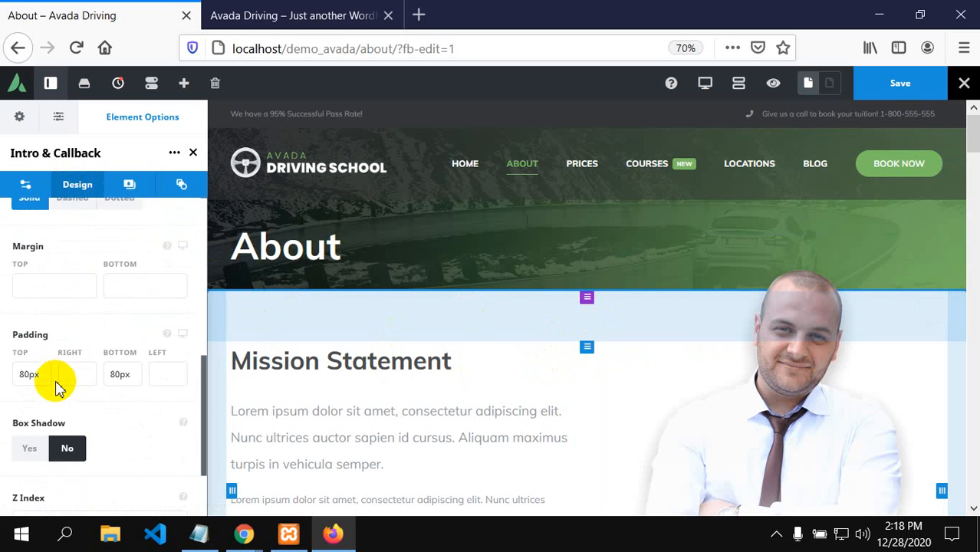
scroll(57, 387, down, 2)
scroll(429, 426, down, 5)
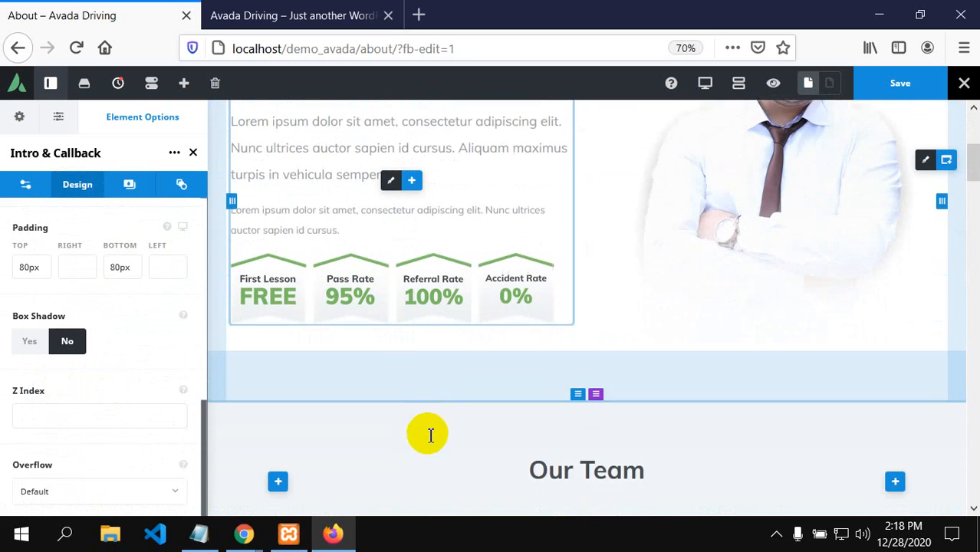
scroll(430, 435, down, 3)
scroll(439, 408, up, 4)
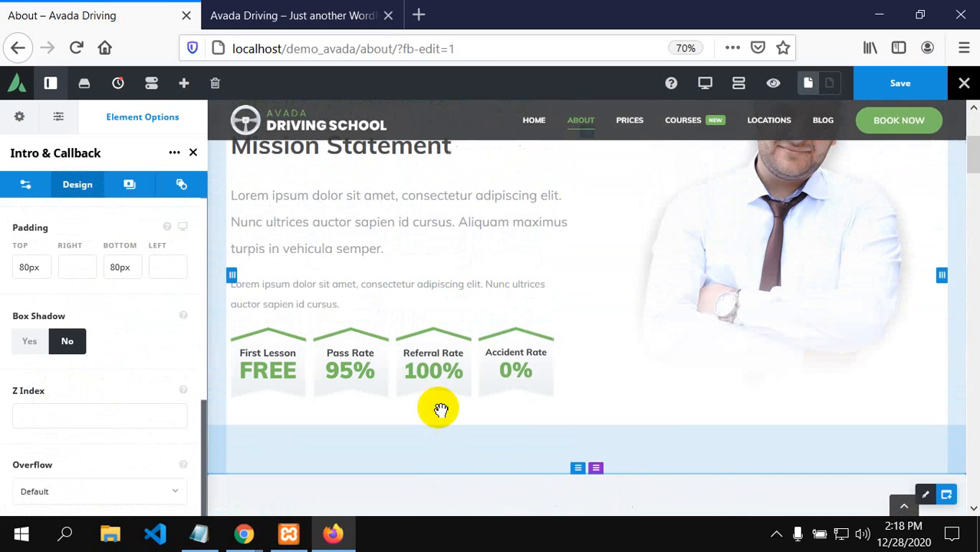
scroll(466, 337, down, 3)
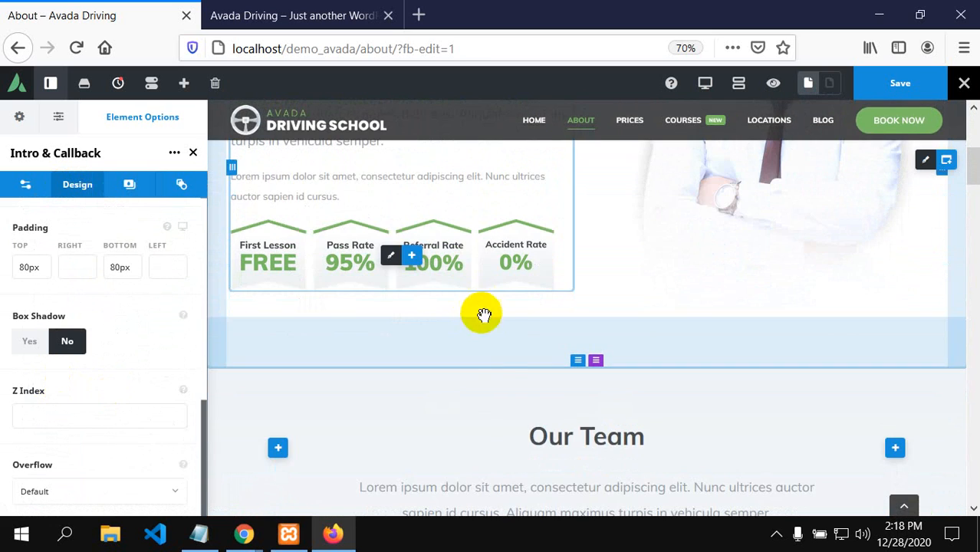
scroll(535, 266, up, 5)
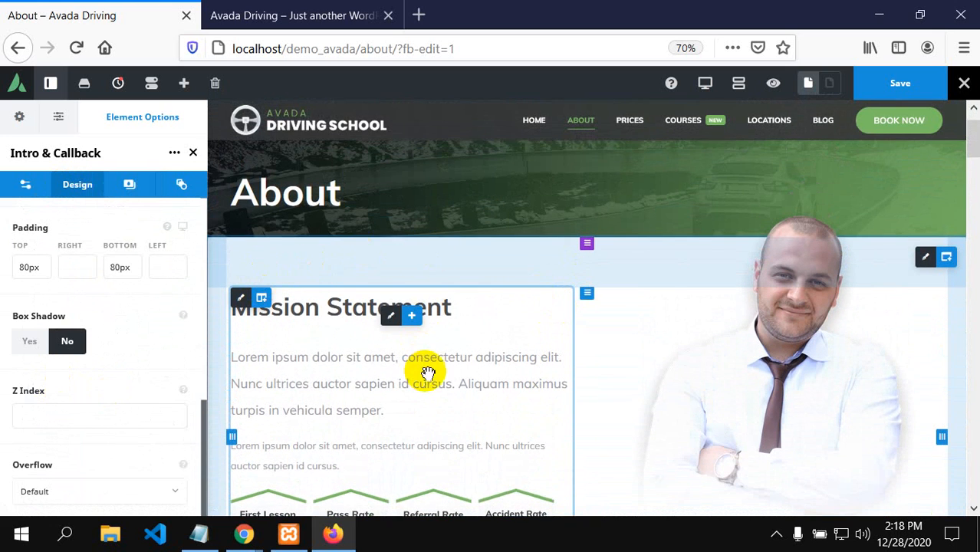
scroll(433, 366, down, 6)
scroll(418, 352, up, 2)
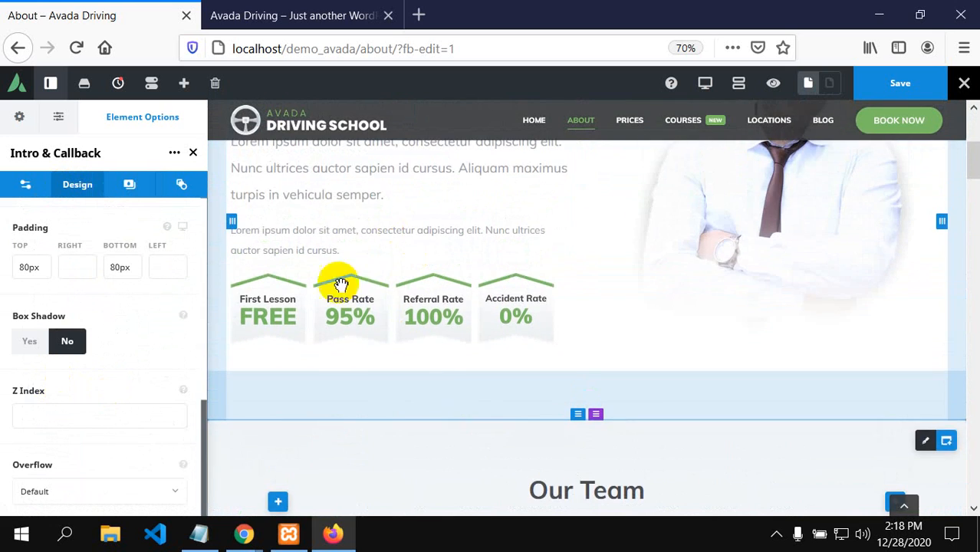
mouse_move(390, 207)
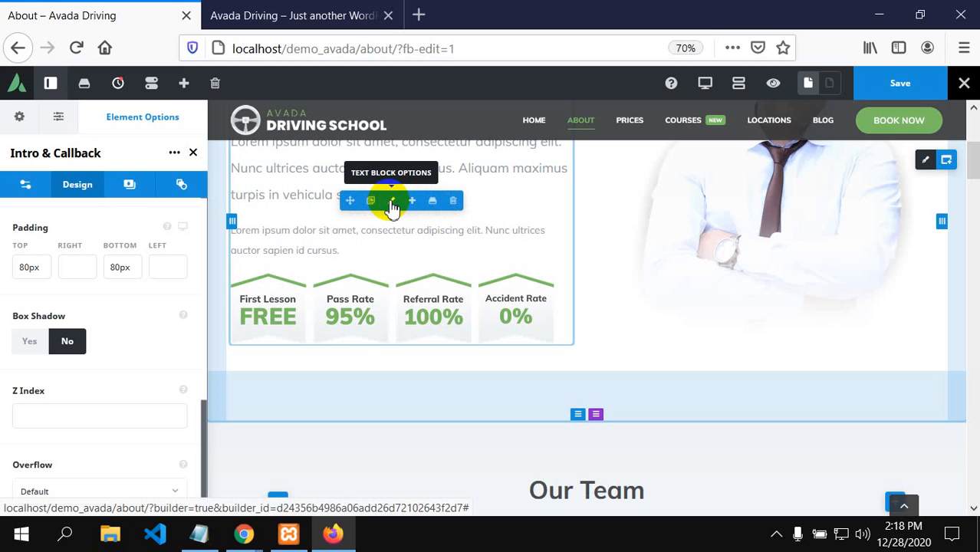
scroll(310, 298, down, 3)
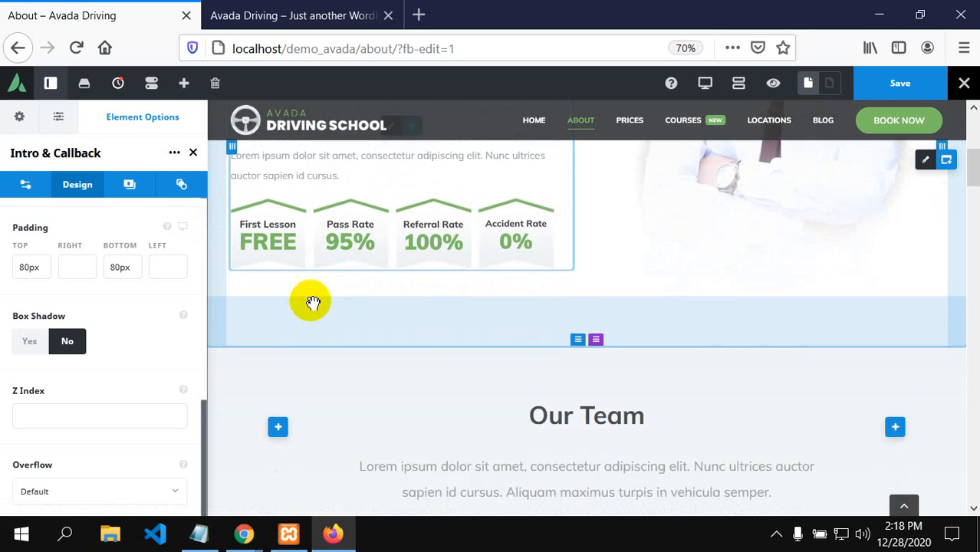
scroll(313, 301, down, 4)
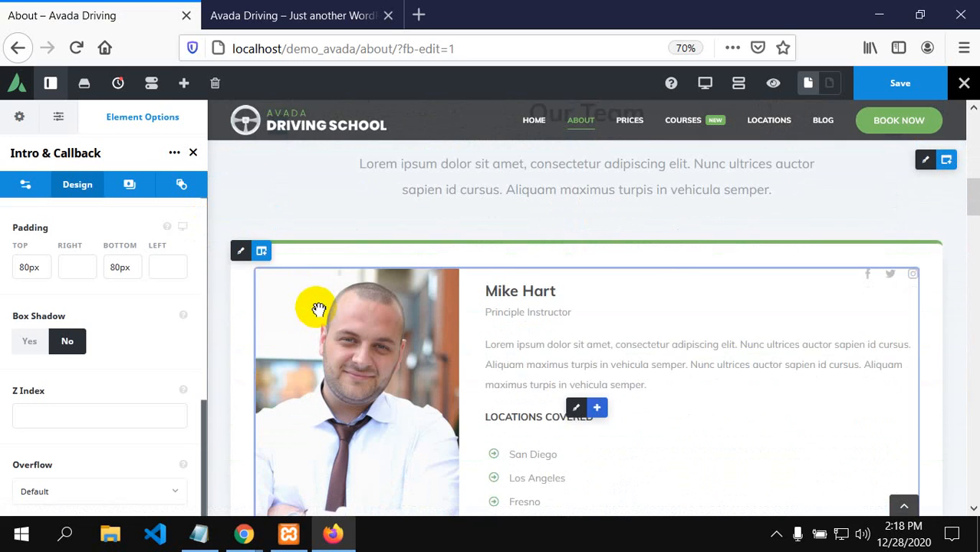
scroll(555, 283, down, 3)
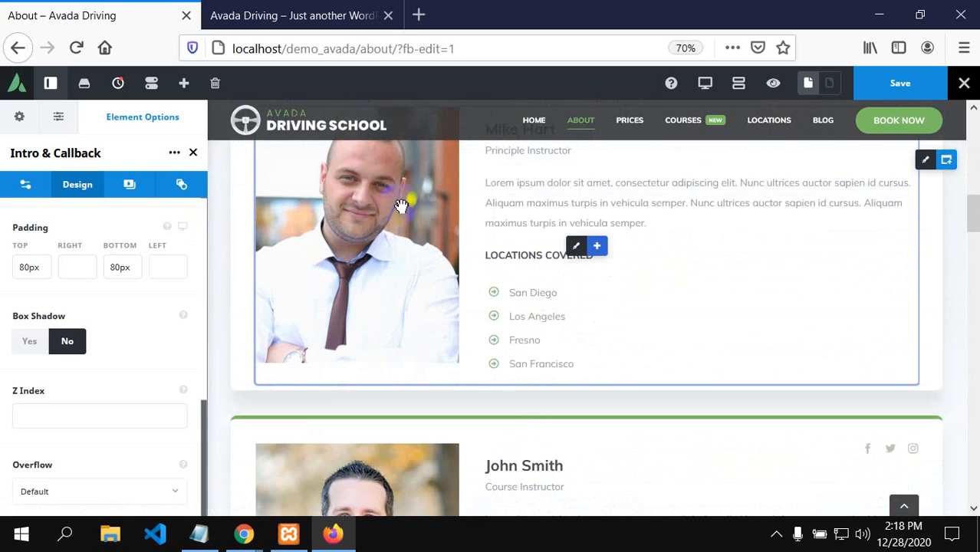
scroll(337, 230, up, 1)
scroll(276, 226, up, 2)
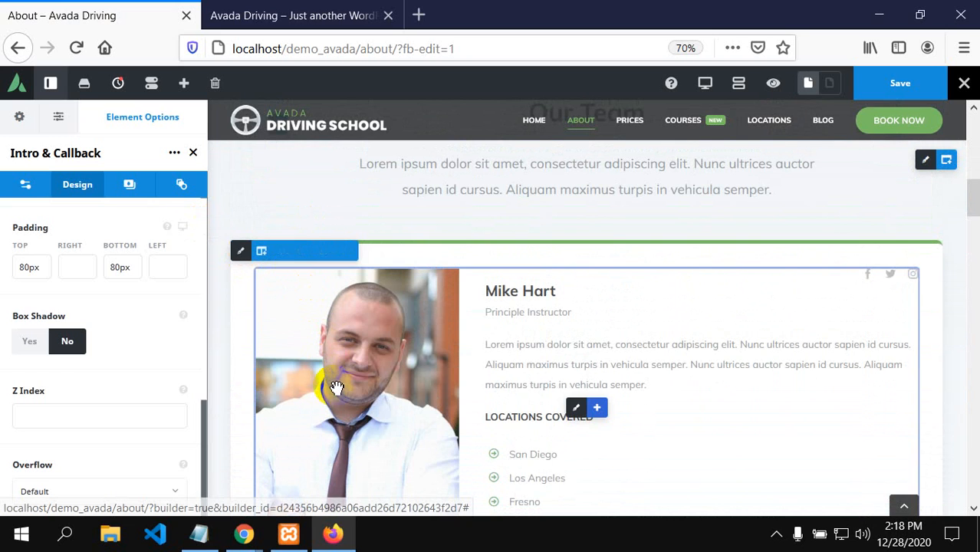
scroll(333, 384, down, 2)
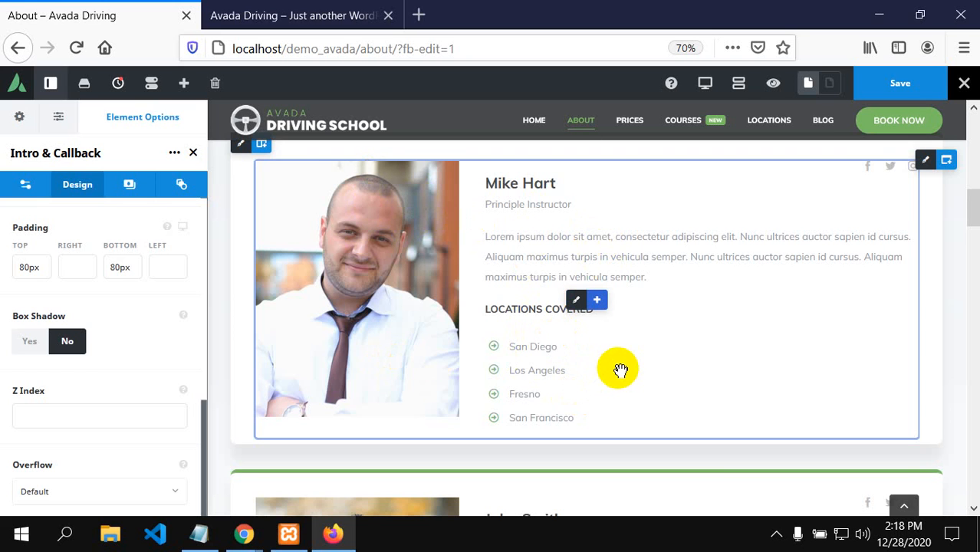
scroll(619, 368, up, 1)
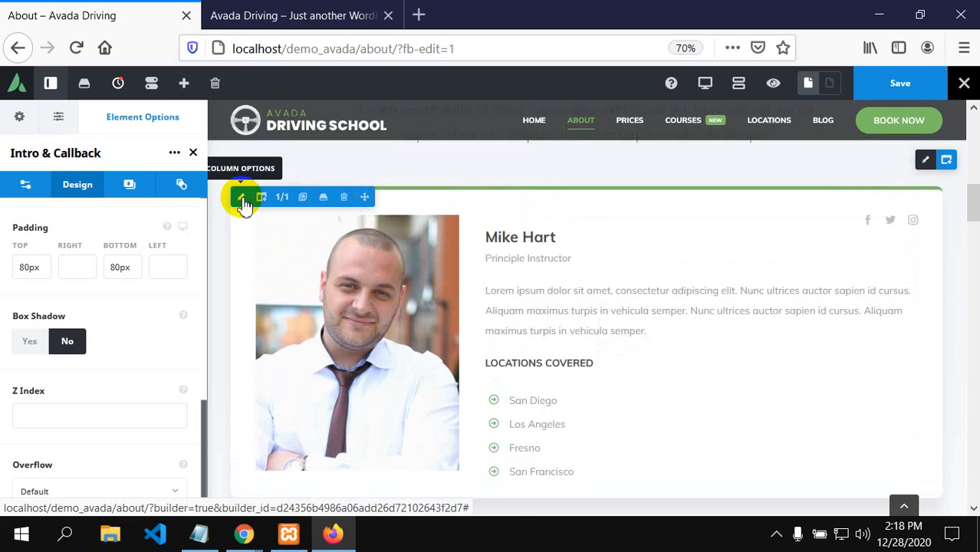
click(282, 198)
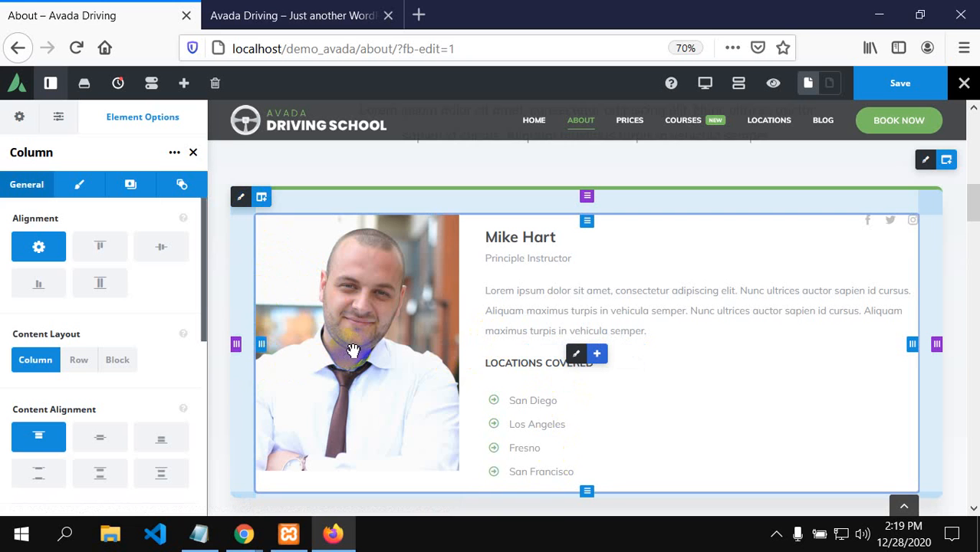
scroll(354, 350, up, 1)
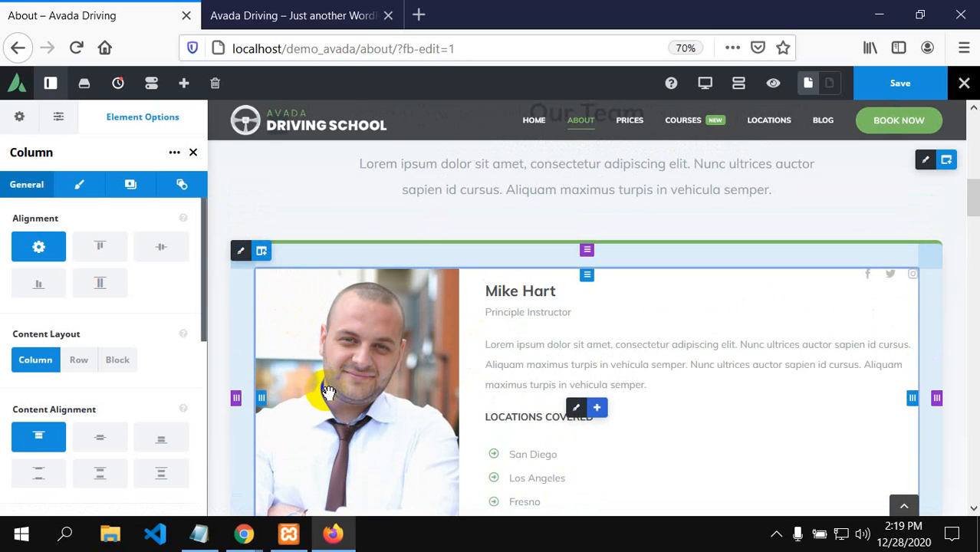
scroll(332, 393, down, 1)
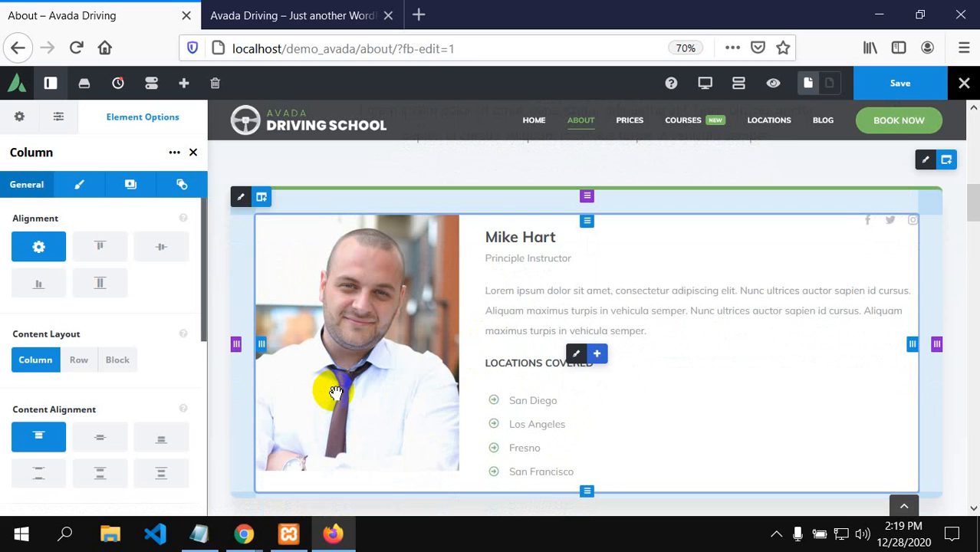
scroll(503, 400, down, 2)
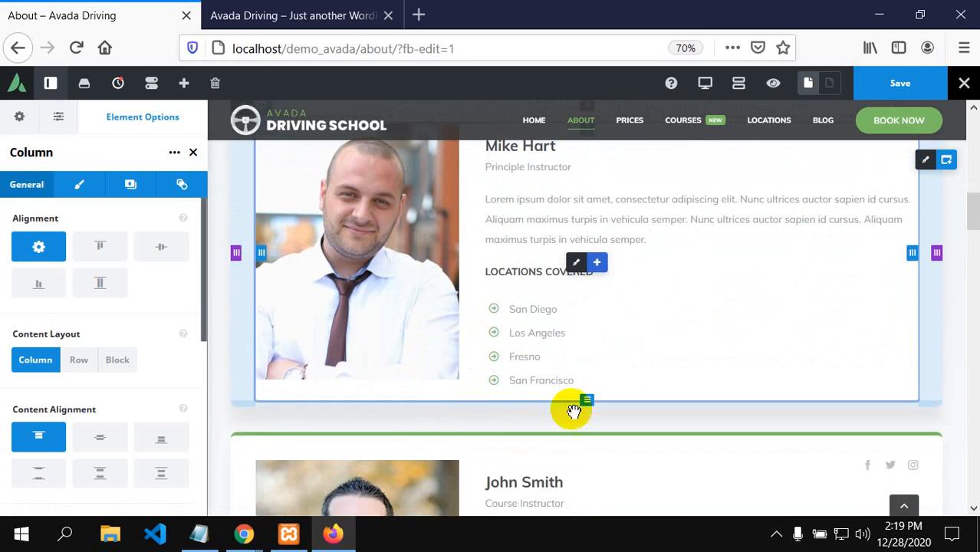
scroll(590, 383, up, 2)
click(581, 355)
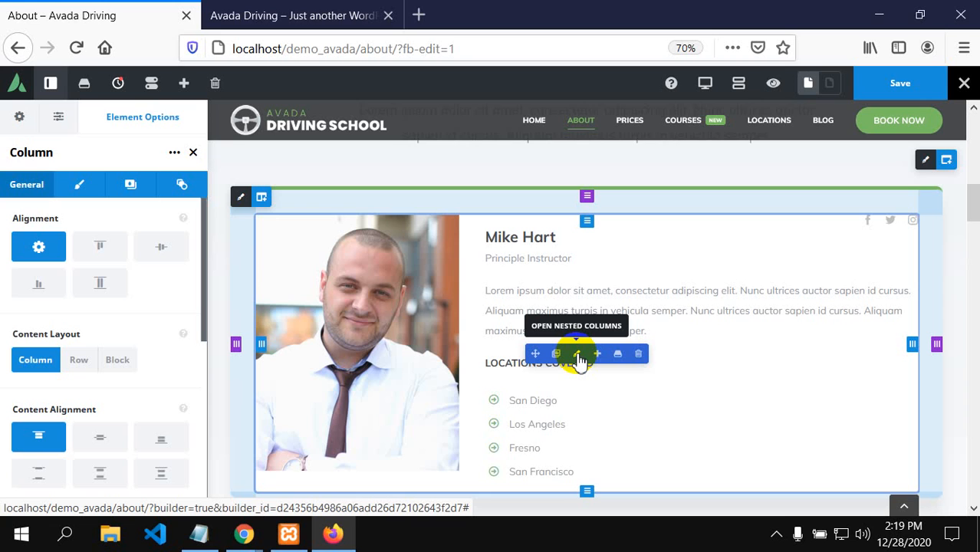
- Scroll down the About page to the Our Promise accordion
scroll(579, 360, down, 1)
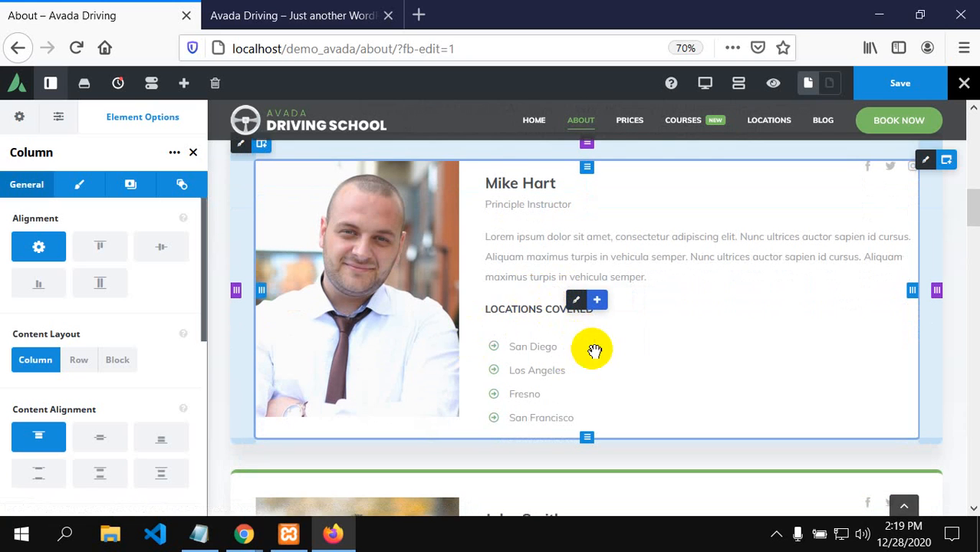
scroll(590, 348, up, 2)
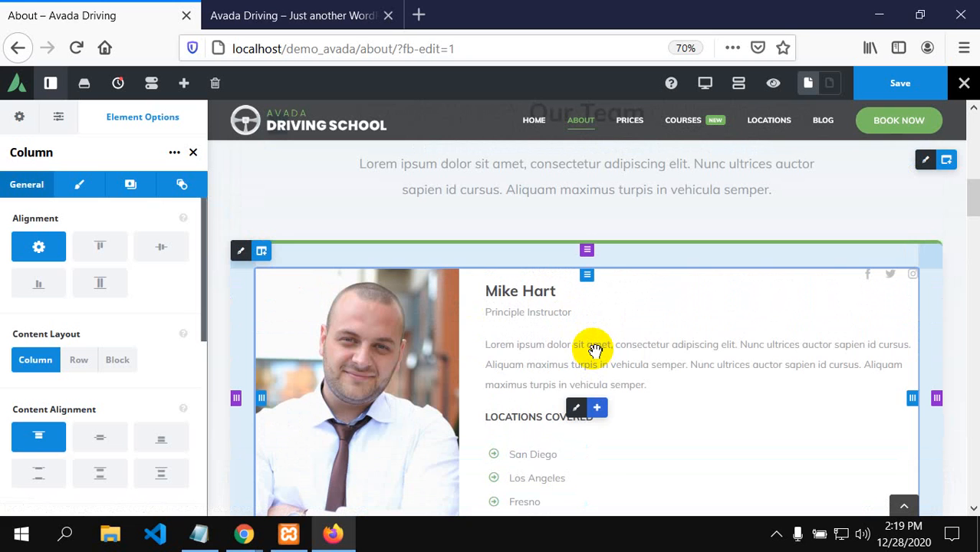
scroll(628, 302, up, 1)
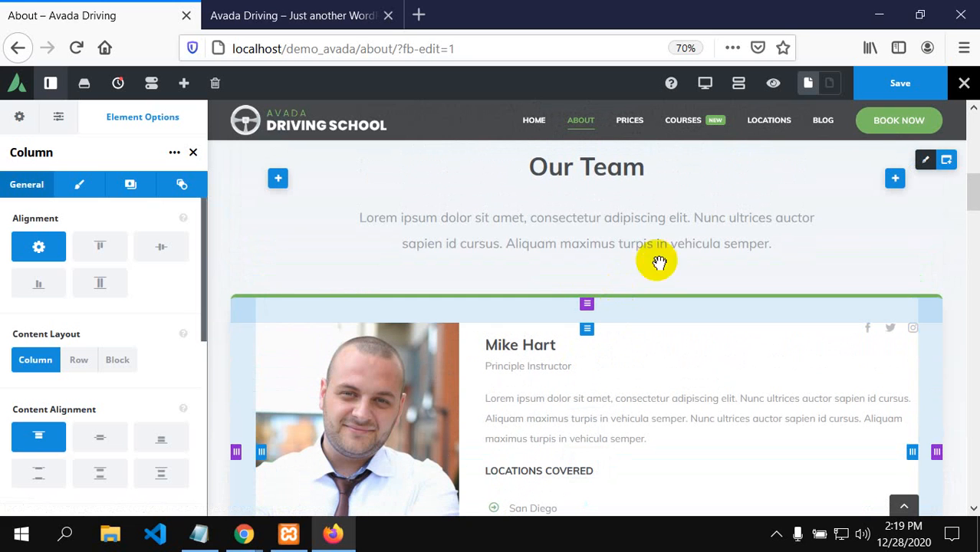
scroll(596, 292, down, 1)
scroll(600, 297, down, 5)
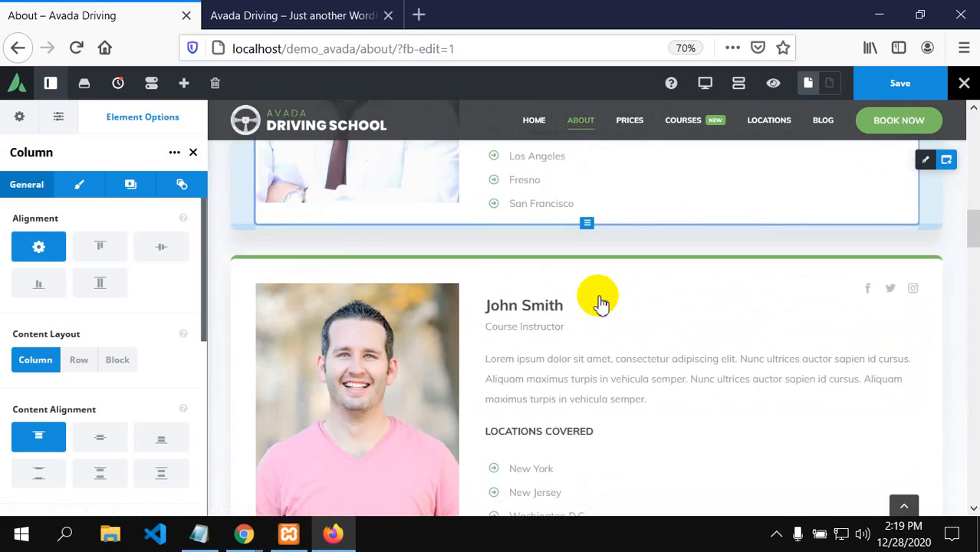
scroll(600, 298, down, 7)
scroll(600, 299, down, 7)
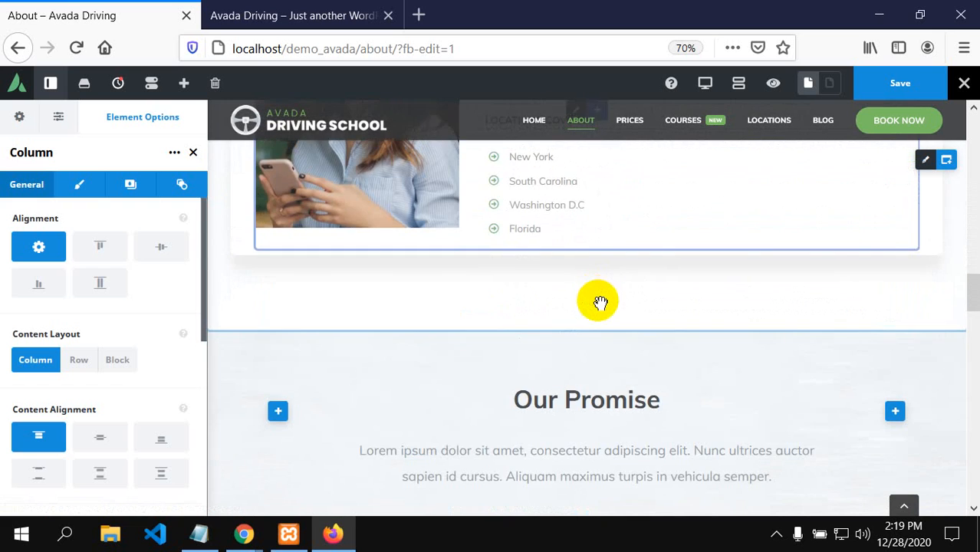
scroll(600, 305, down, 3)
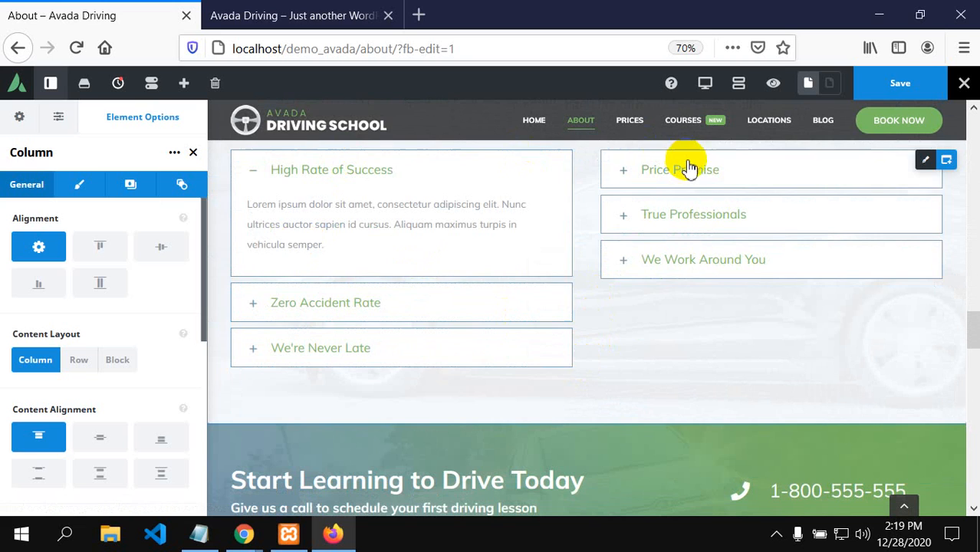
- Save the About page edits and scroll the live Driving demo to its Testimonials section
click(861, 90)
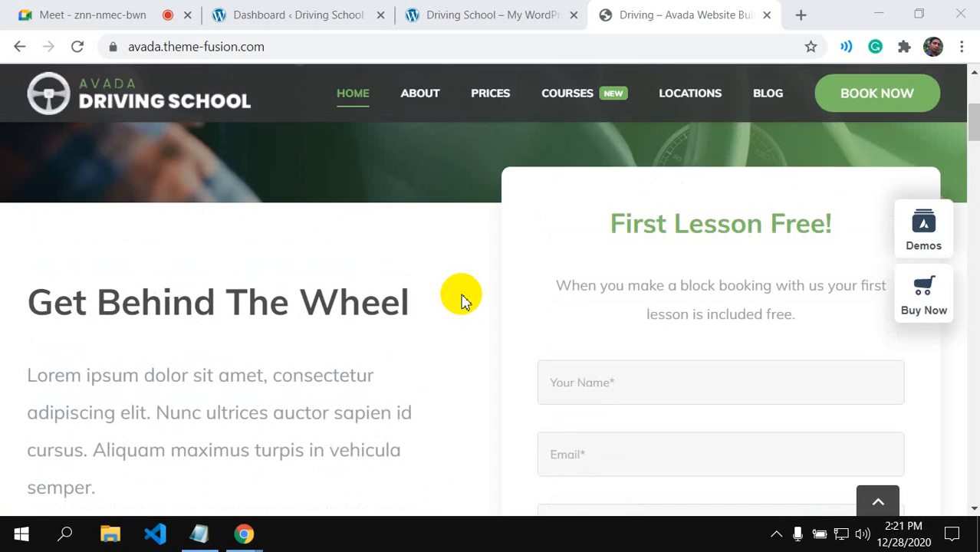
scroll(464, 297, down, 10)
scroll(465, 299, down, 15)
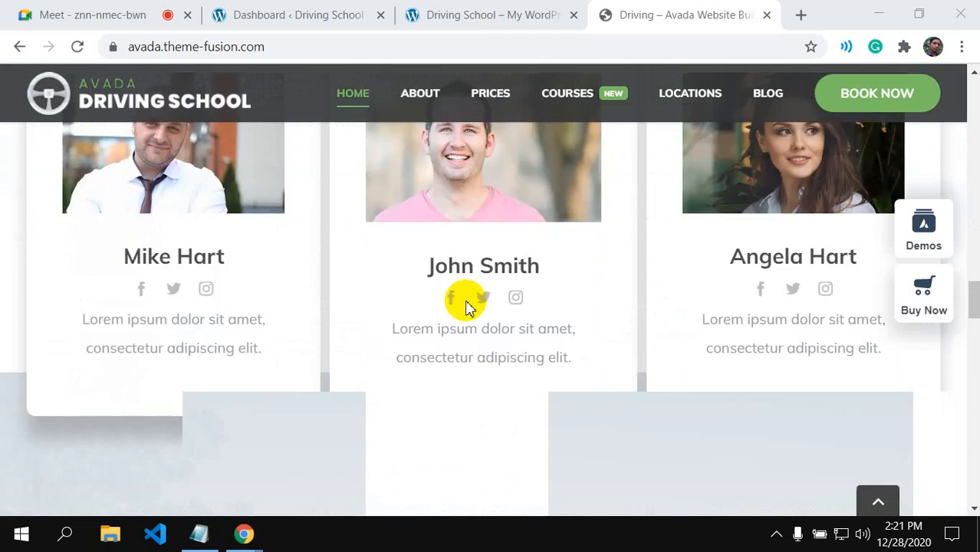
scroll(256, 368, up, 2)
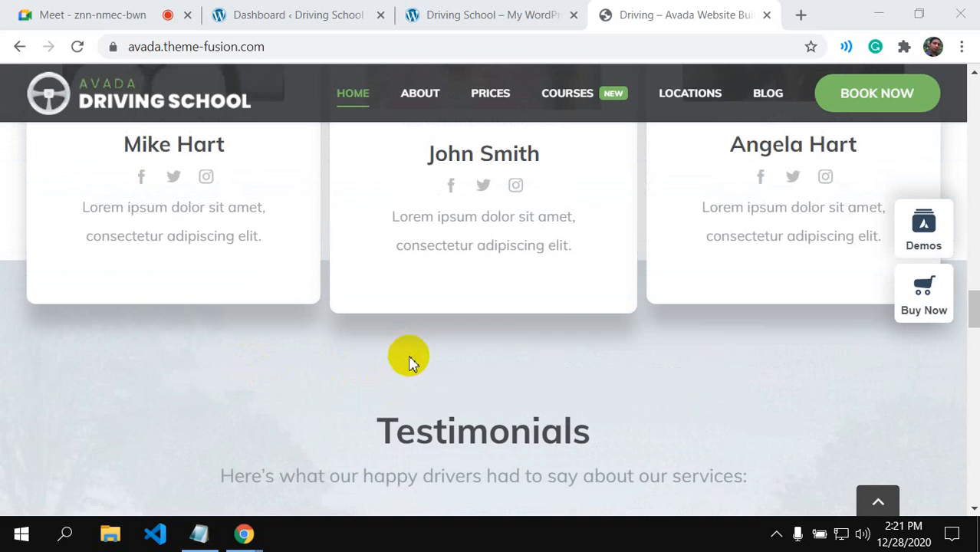
scroll(412, 372, down, 2)
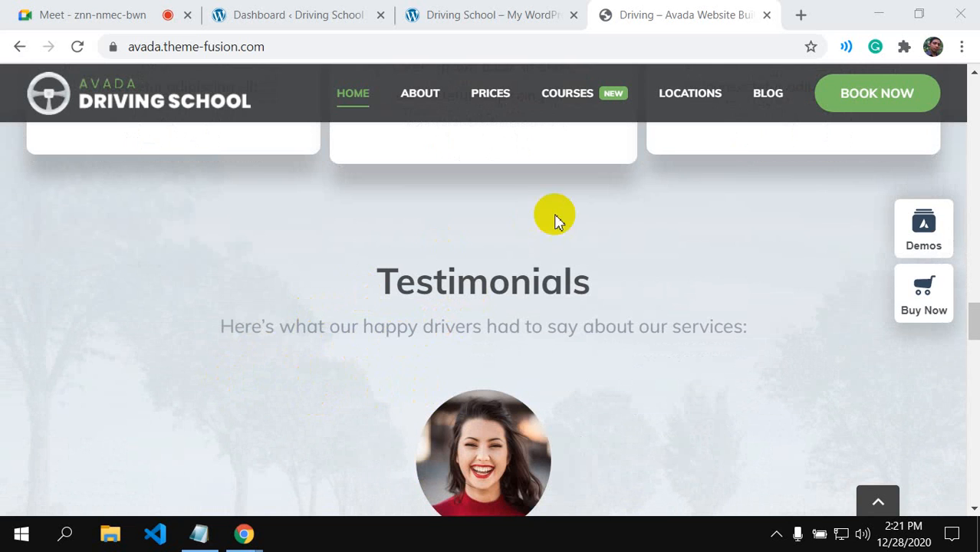
- Open the Driving School home page in Avada Live from the WordPress dashboard
click(280, 23)
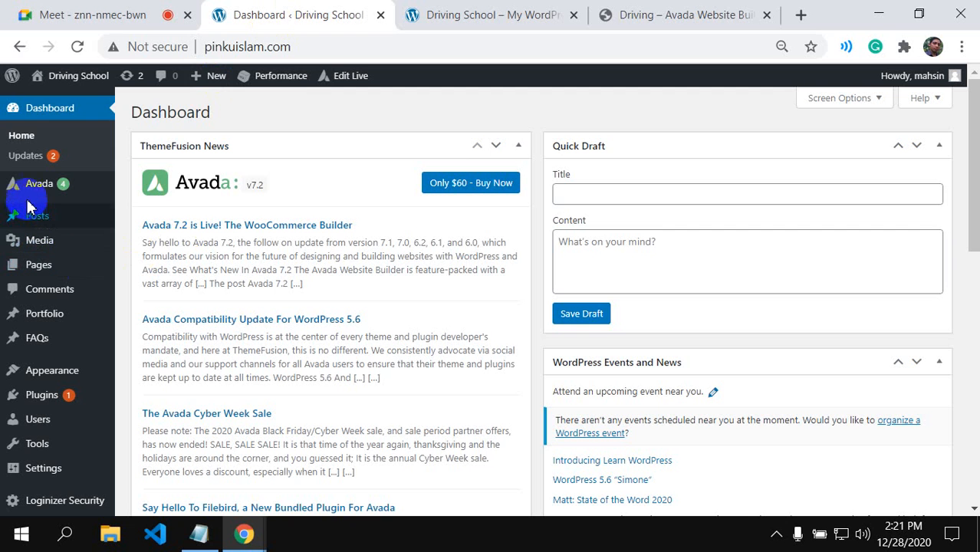
mouse_move(29, 187)
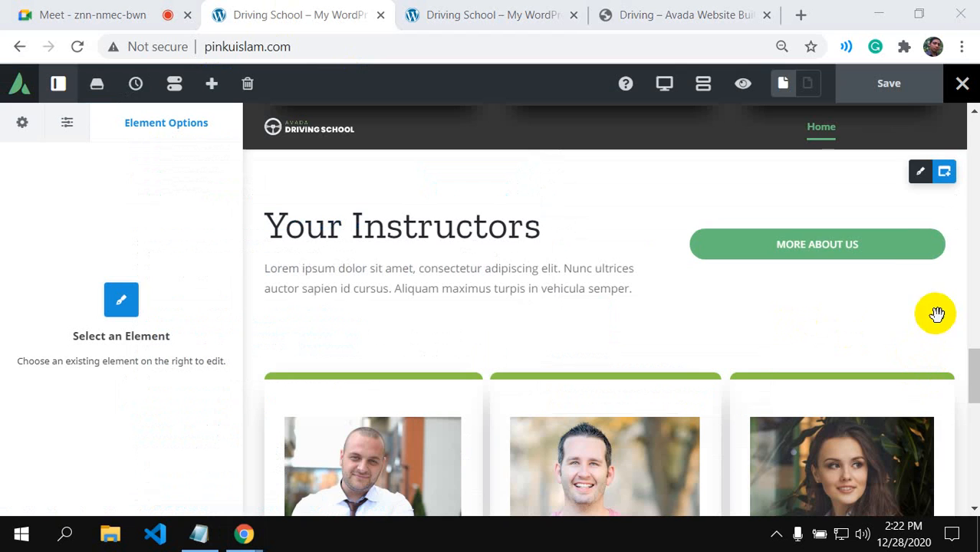
mouse_move(920, 184)
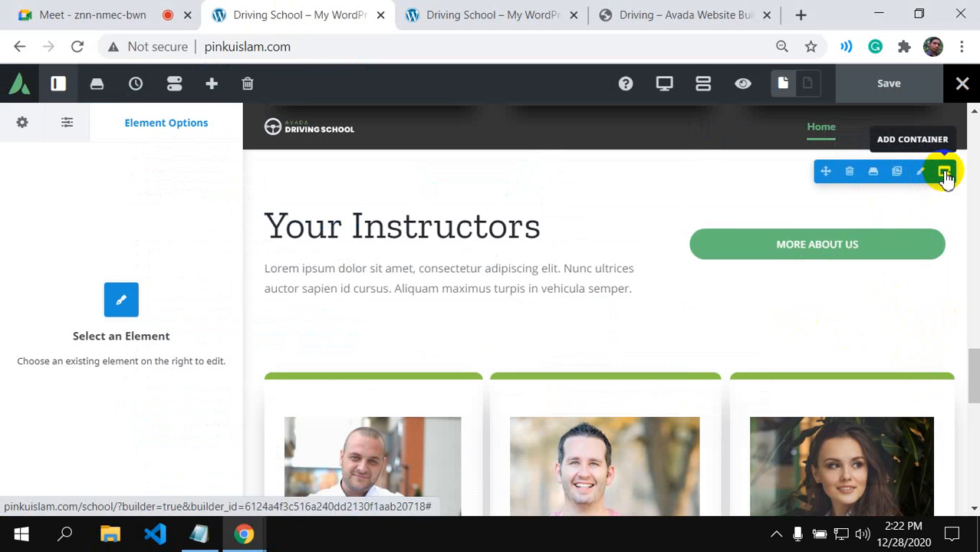
- Add a 1/6 - 2/3 - 1/6 container below the instructor cards
click(945, 173)
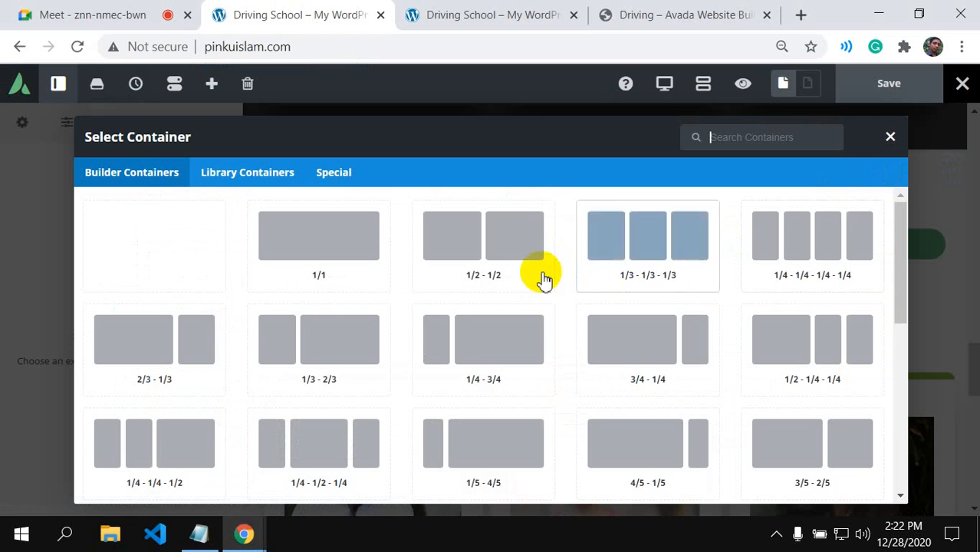
scroll(524, 294, down, 2)
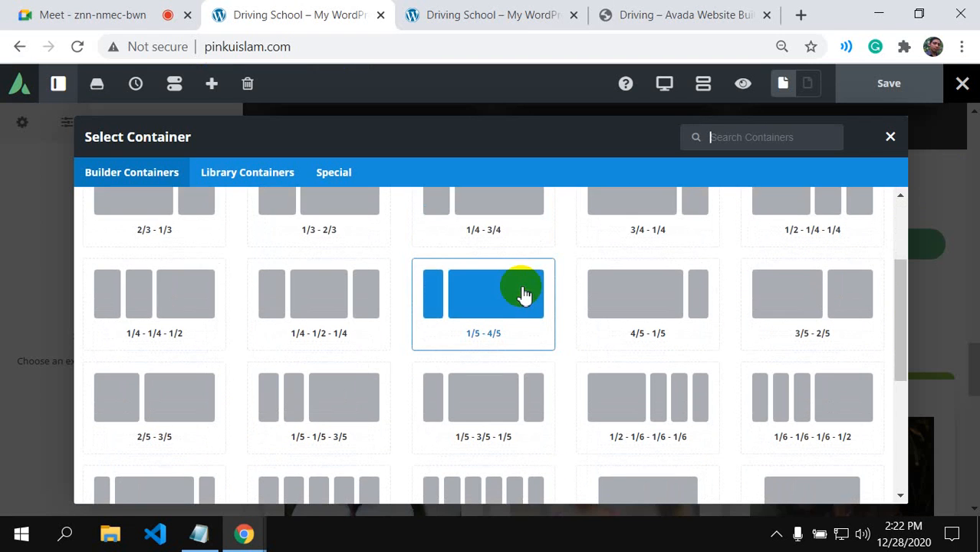
scroll(524, 294, down, 4)
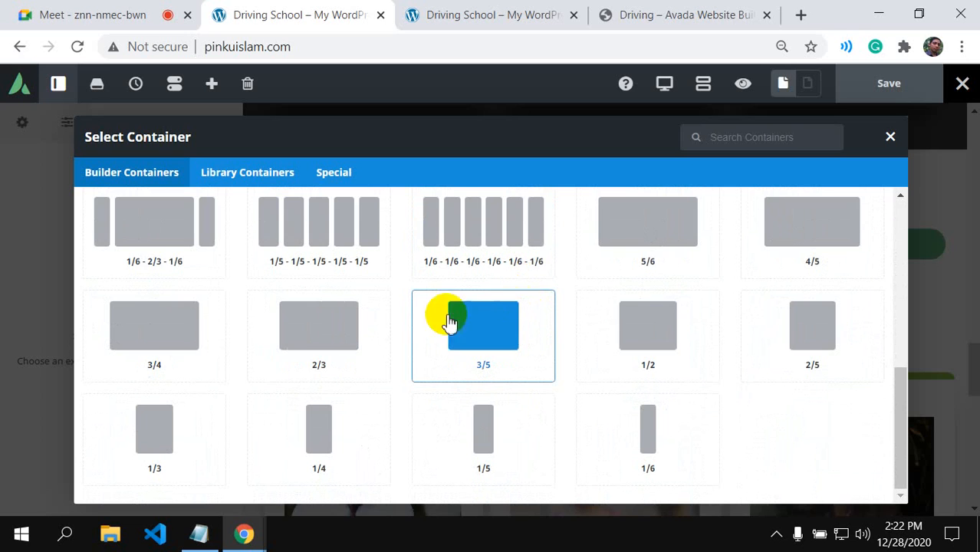
click(169, 239)
scroll(416, 340, down, 15)
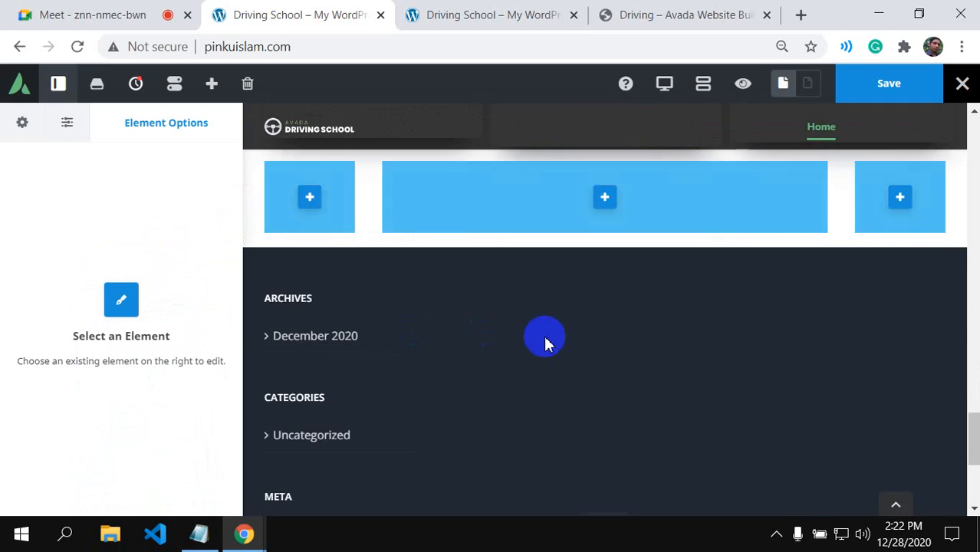
scroll(556, 333, up, 4)
scroll(670, 273, up, 2)
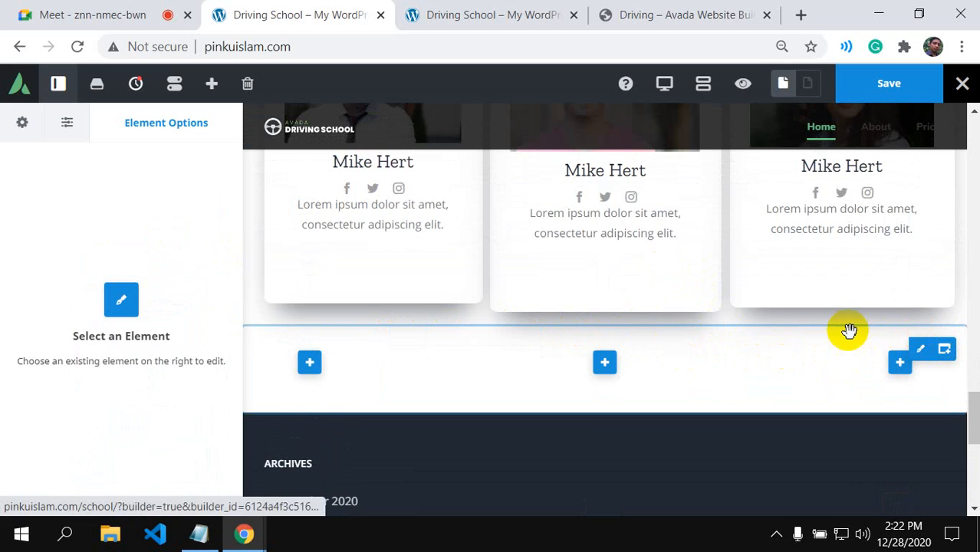
- Give the new container about 106px top padding and about 115px bottom padding
click(922, 351)
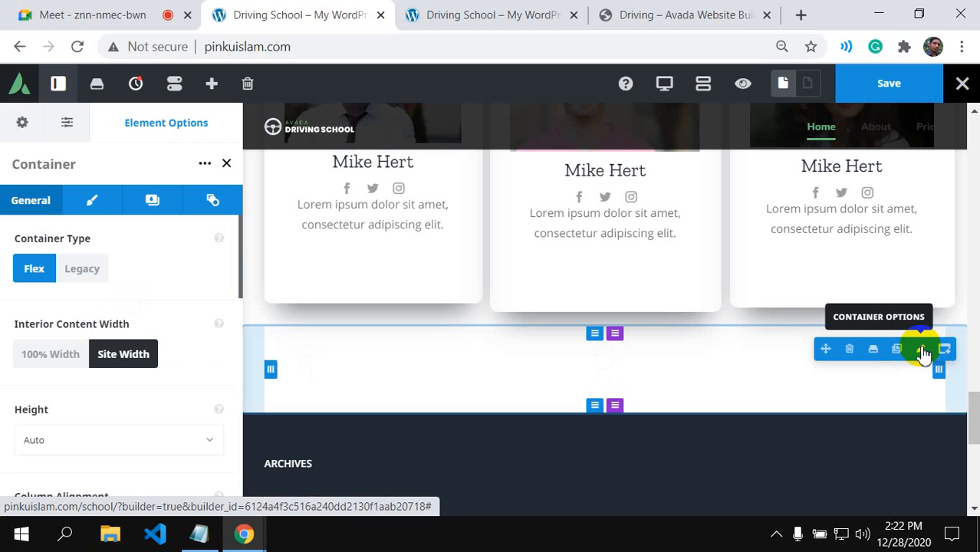
click(92, 201)
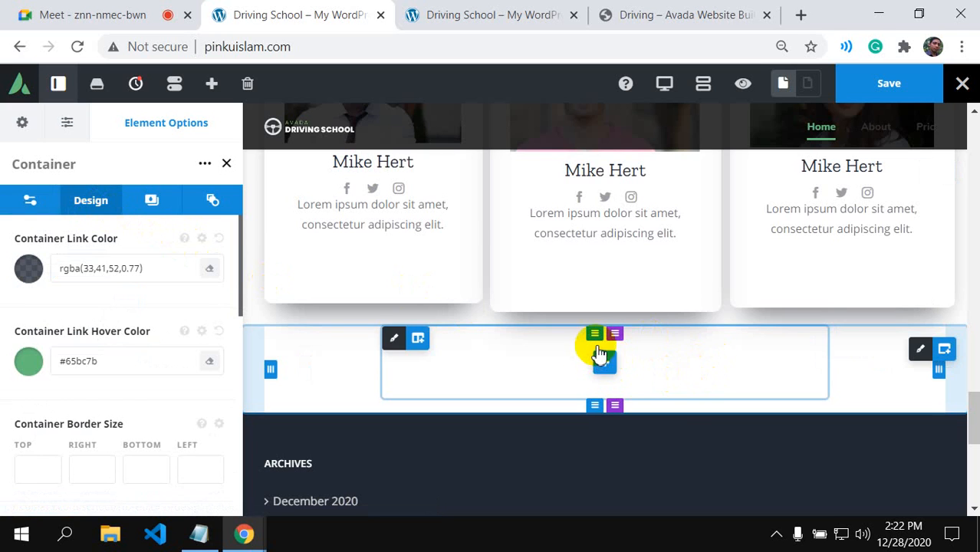
drag(594, 334, 593, 409)
drag(595, 496, 615, 513)
scroll(642, 443, down, 2)
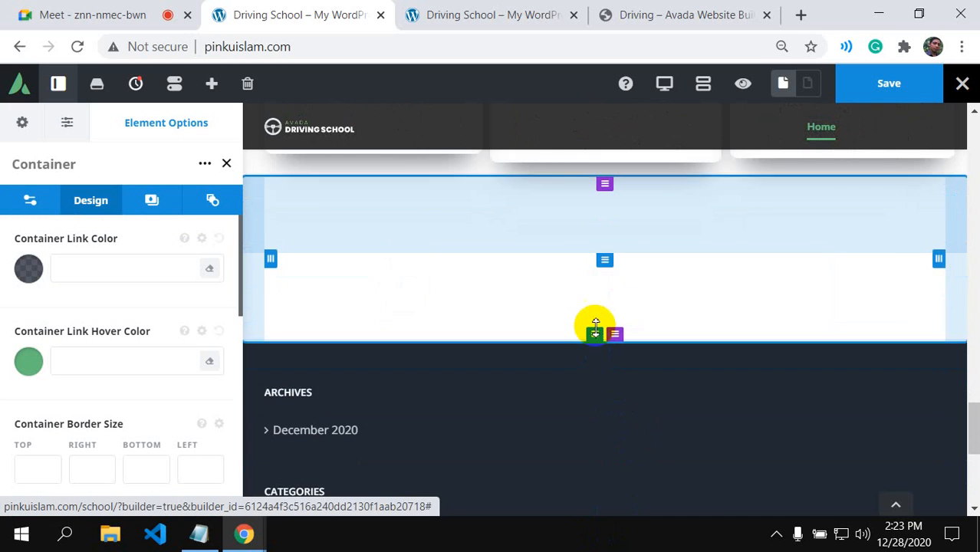
drag(593, 343, 621, 391)
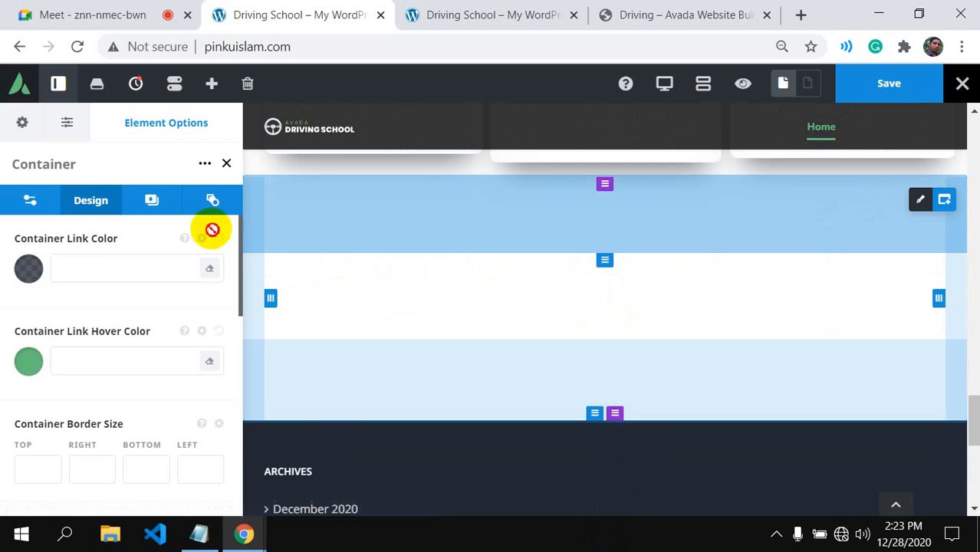
- Set the container background type to Image, open the media library, then return to the builder
click(152, 202)
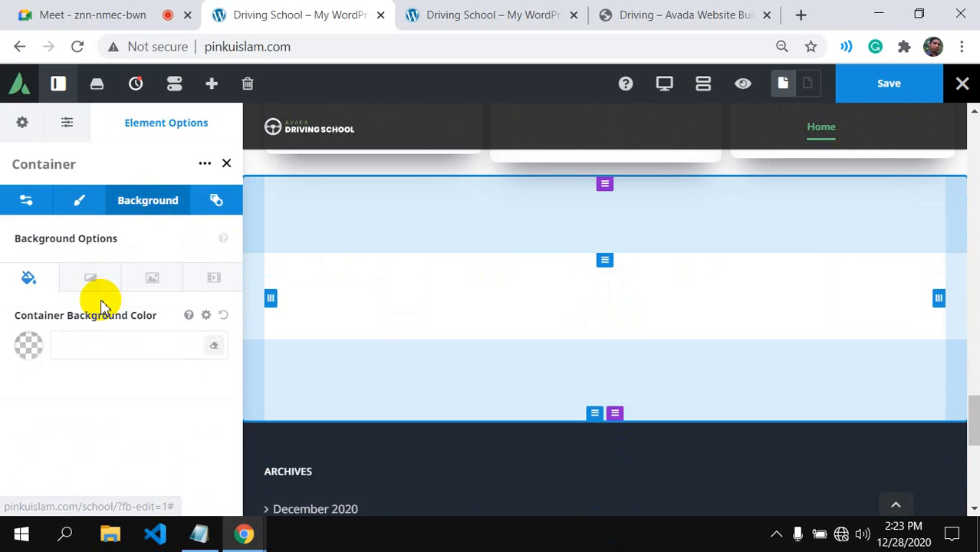
click(153, 279)
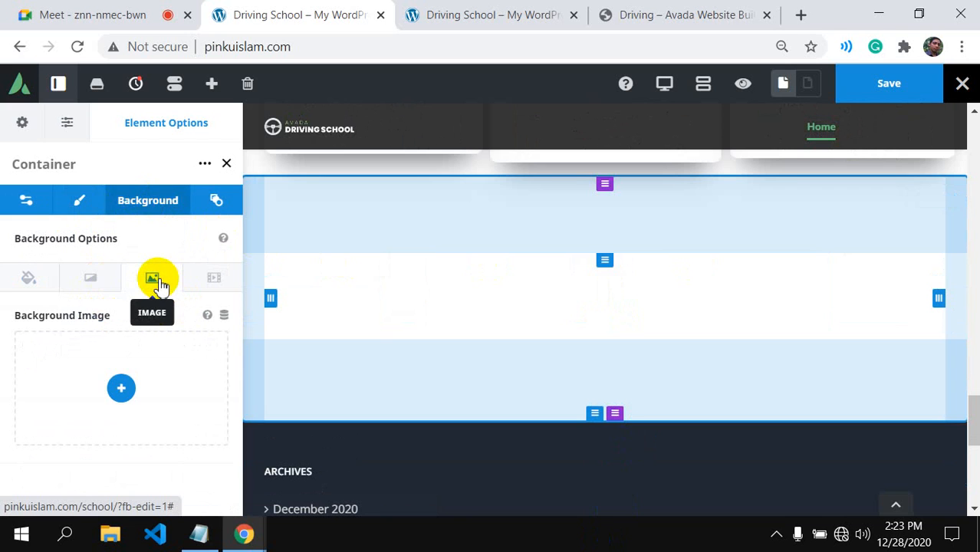
click(123, 389)
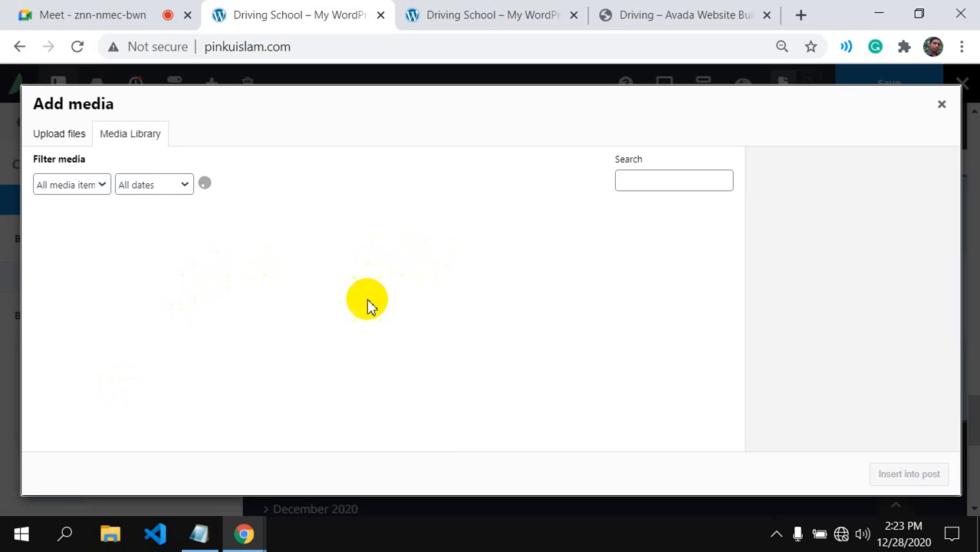
click(245, 537)
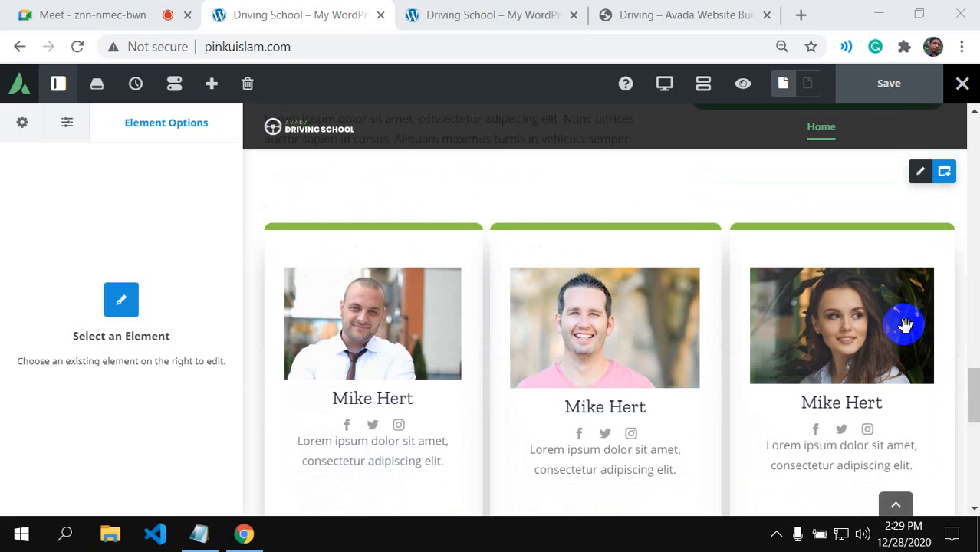
- Add a new container with the 1/6 – 2/3 – 1/6 column layout below the instructor cards
scroll(905, 325, up, 5)
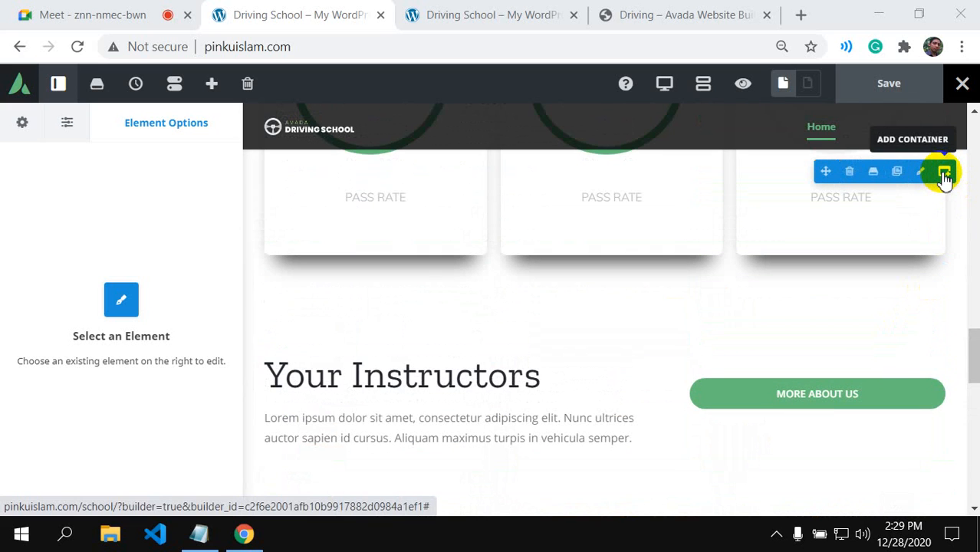
click(944, 173)
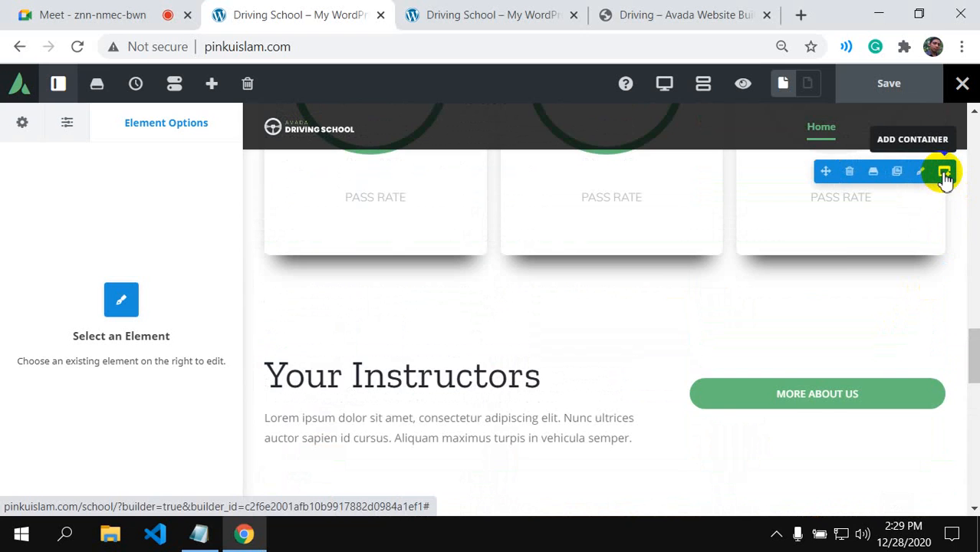
click(944, 173)
scroll(240, 368, down, 3)
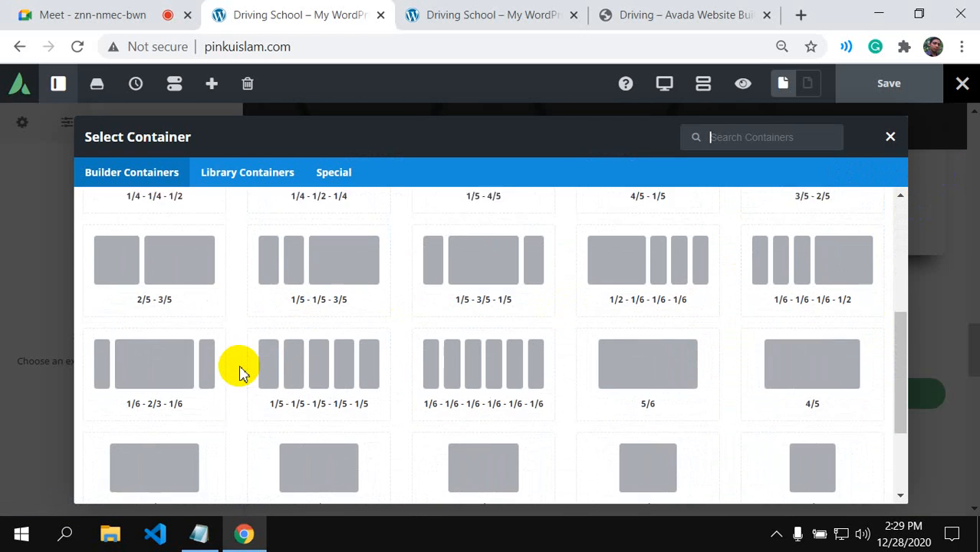
click(180, 360)
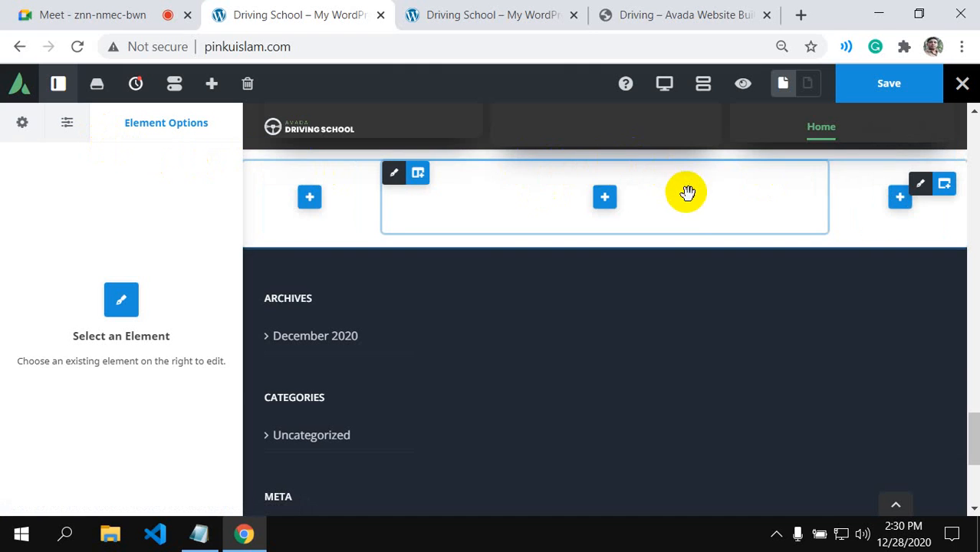
- Give the new container 96px top padding and drag out extra bottom padding
scroll(693, 213, up, 2)
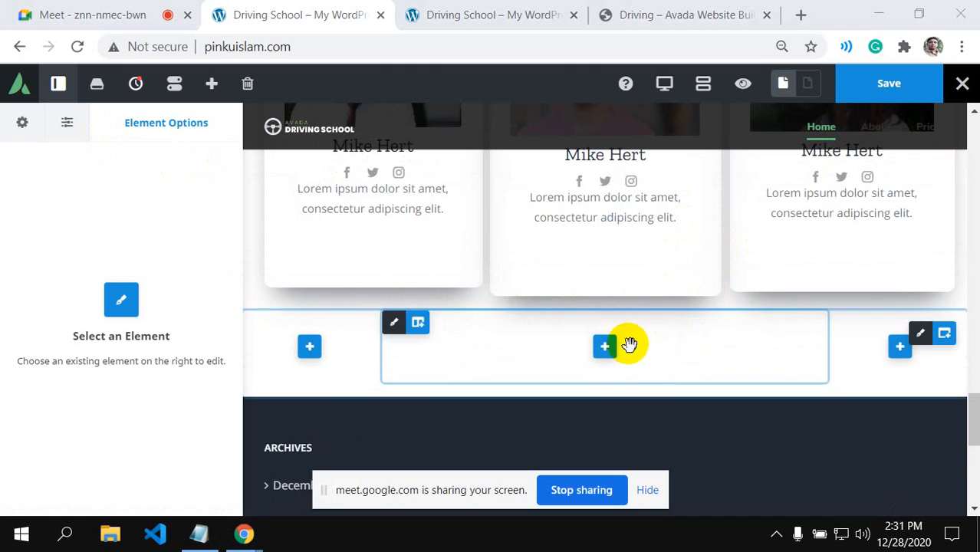
click(924, 335)
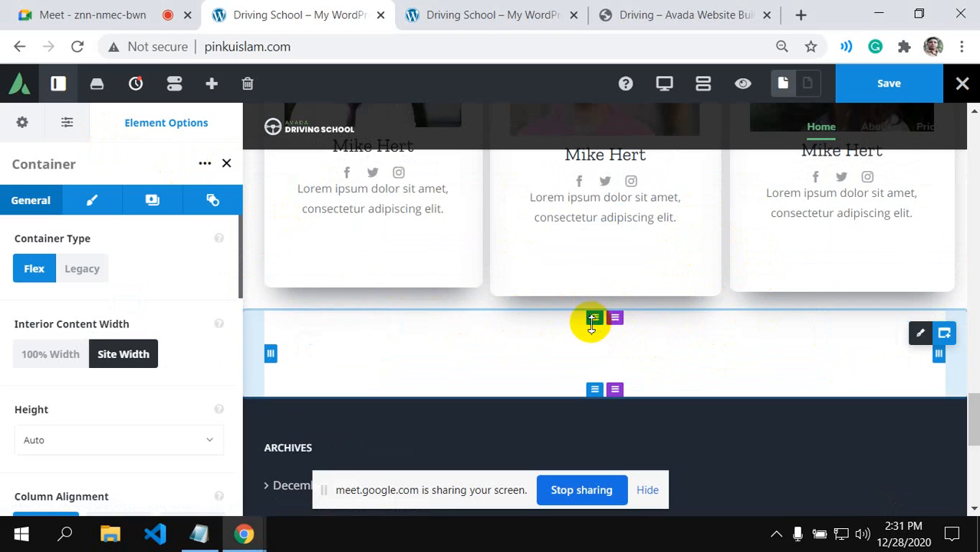
drag(594, 339, 596, 389)
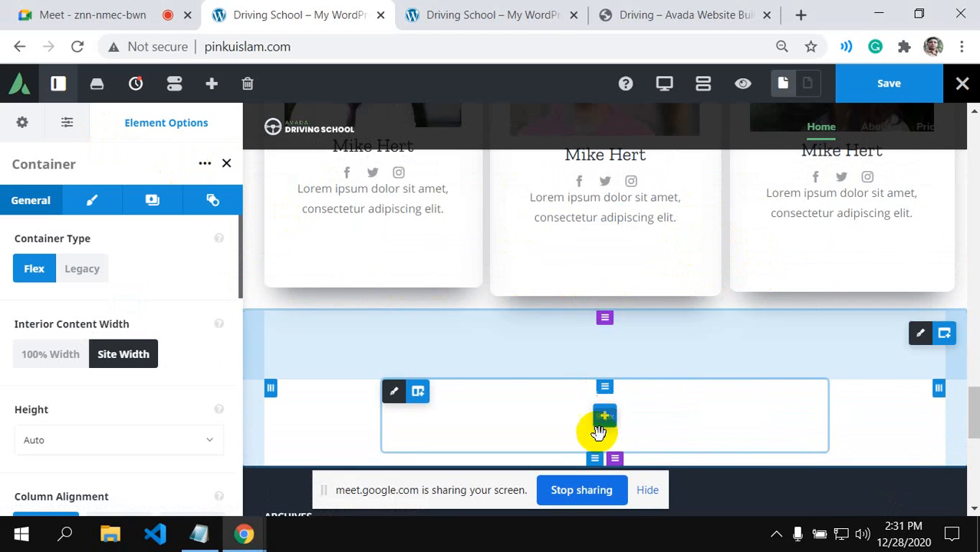
click(647, 490)
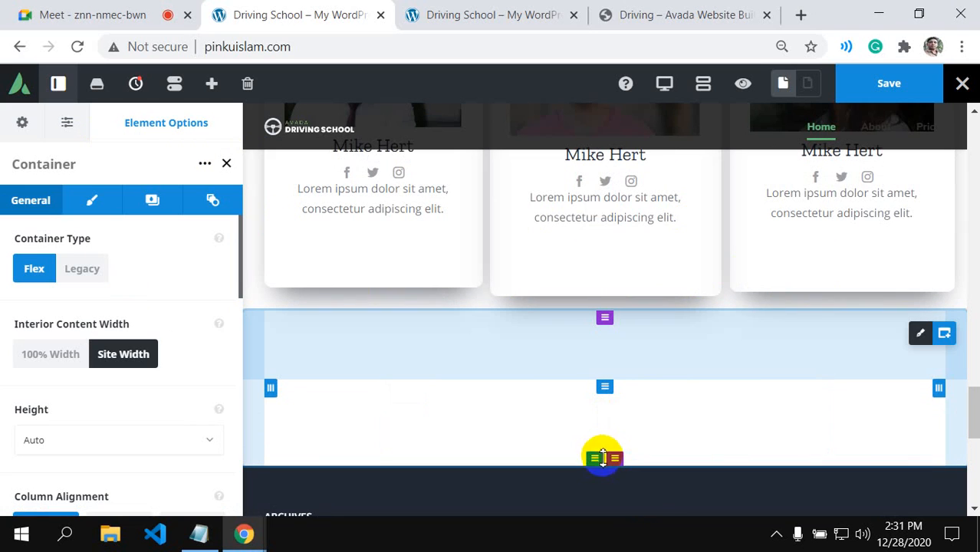
drag(597, 459, 606, 510)
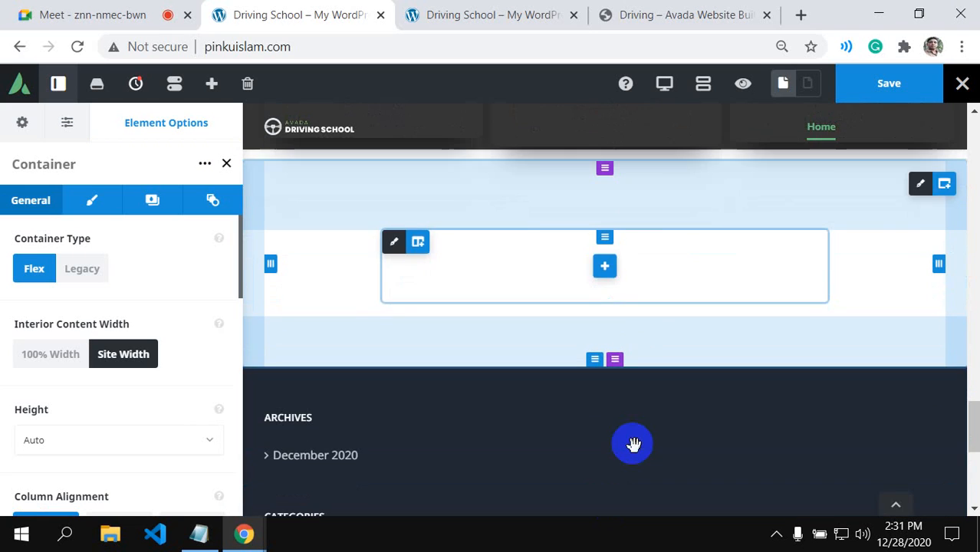
- Set 118px bottom padding and testimonial-background-scaled.jpg as the container background image, then save
click(595, 358)
mouse_move(594, 358)
mouse_down()
mouse_move(594, 391)
mouse_move(595, 361)
mouse_up()
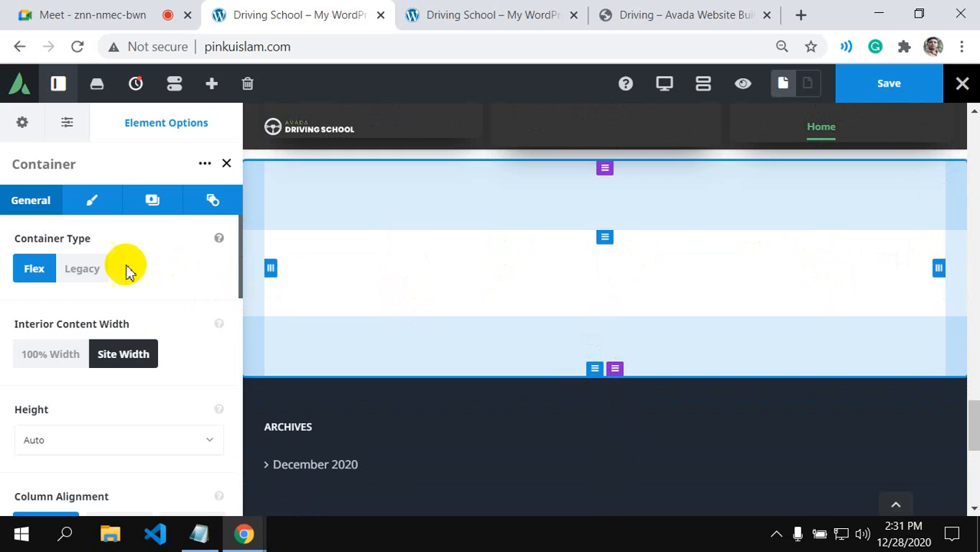
click(150, 199)
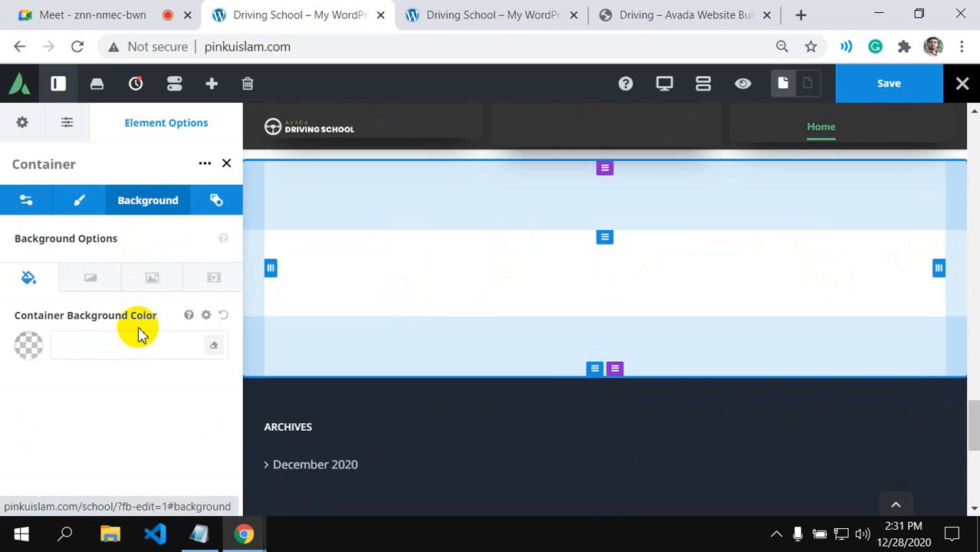
click(159, 288)
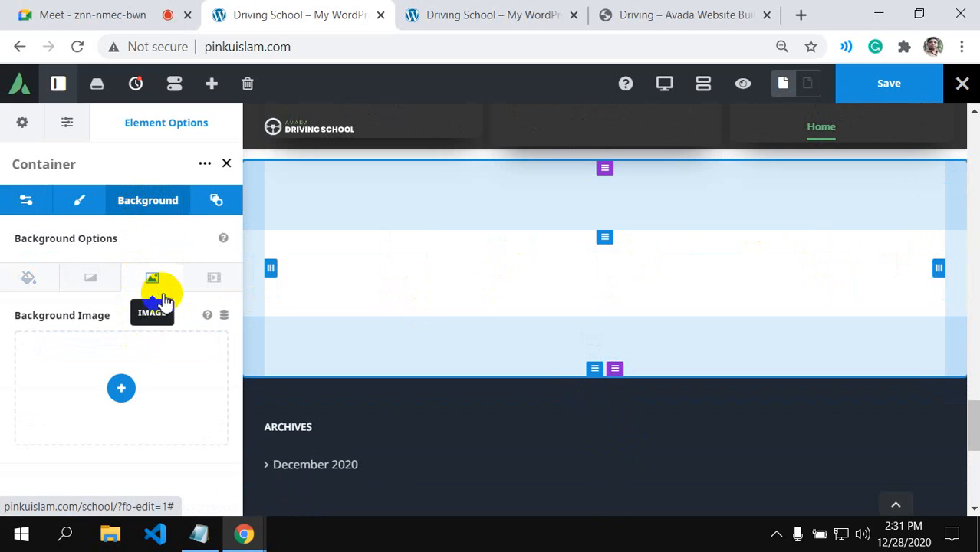
click(120, 391)
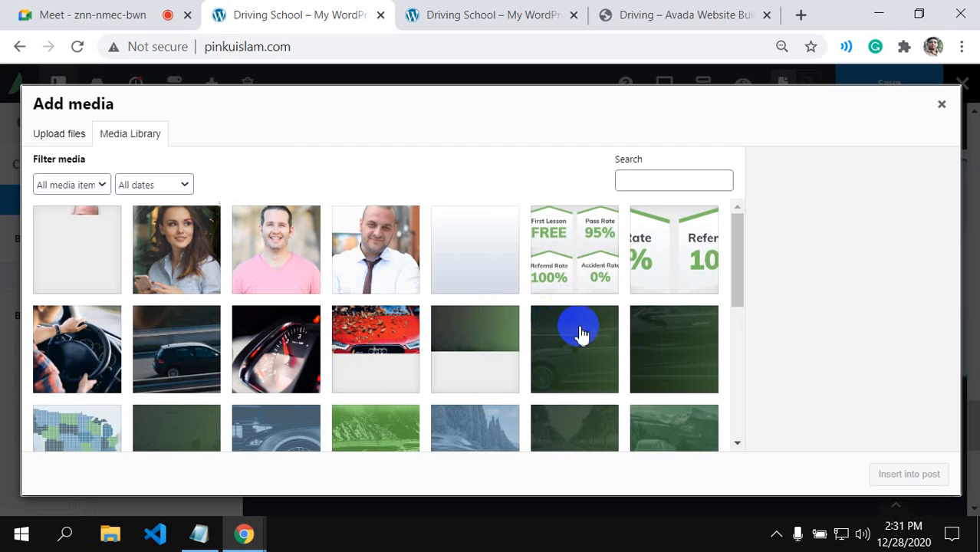
scroll(633, 349, down, 10)
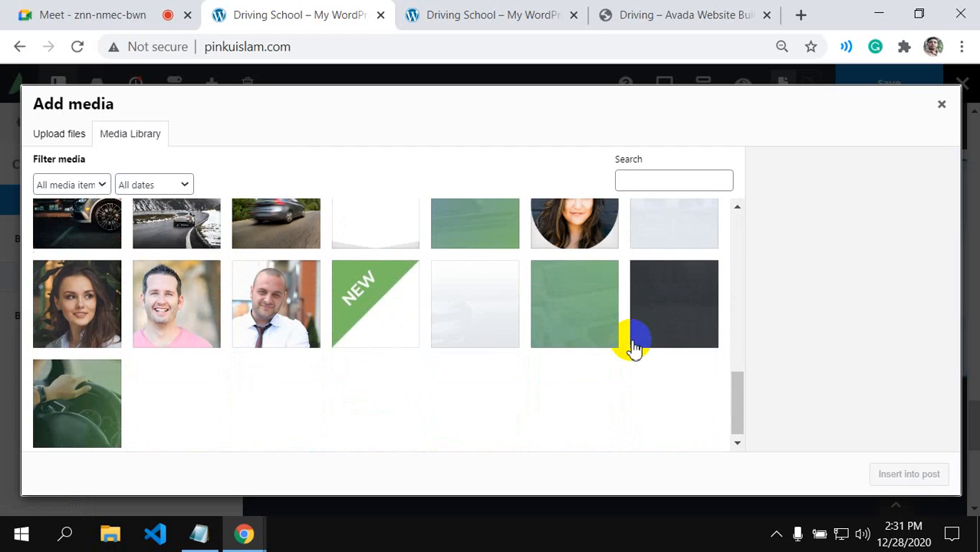
click(664, 351)
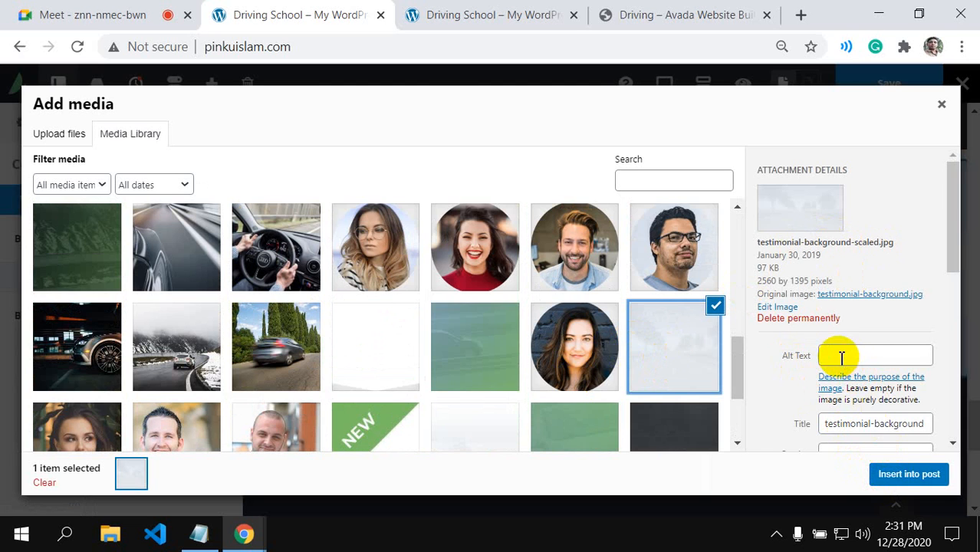
click(907, 475)
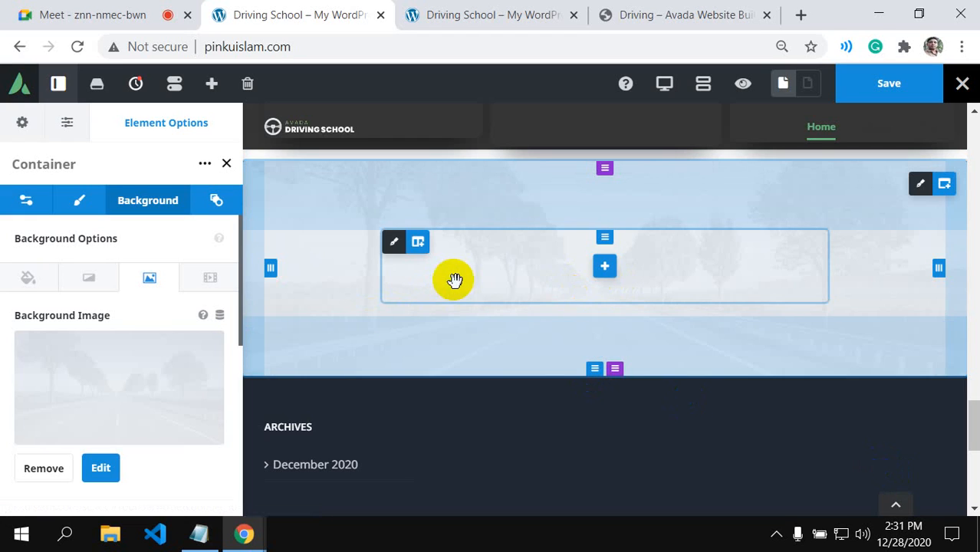
click(876, 82)
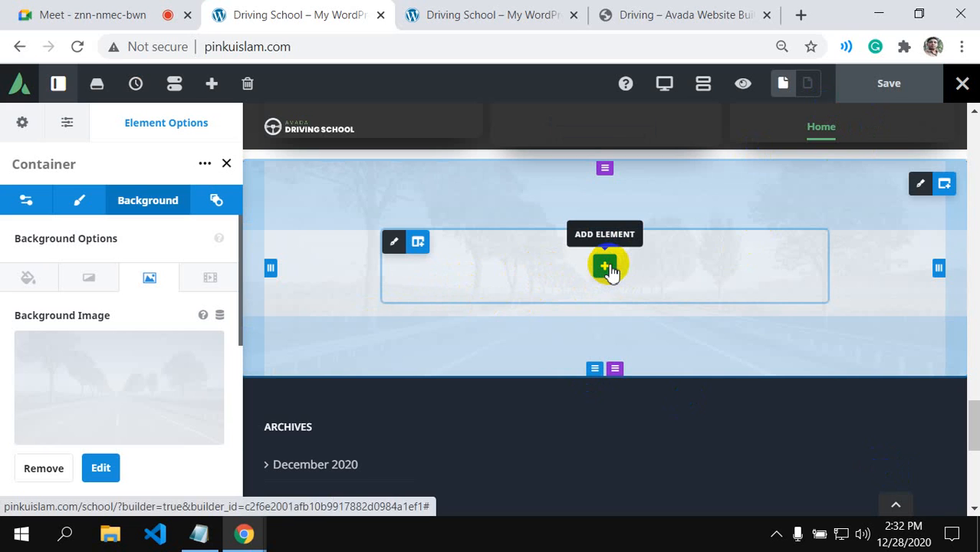
- Add a Testimonials element to the column by searching 'tes'
click(606, 267)
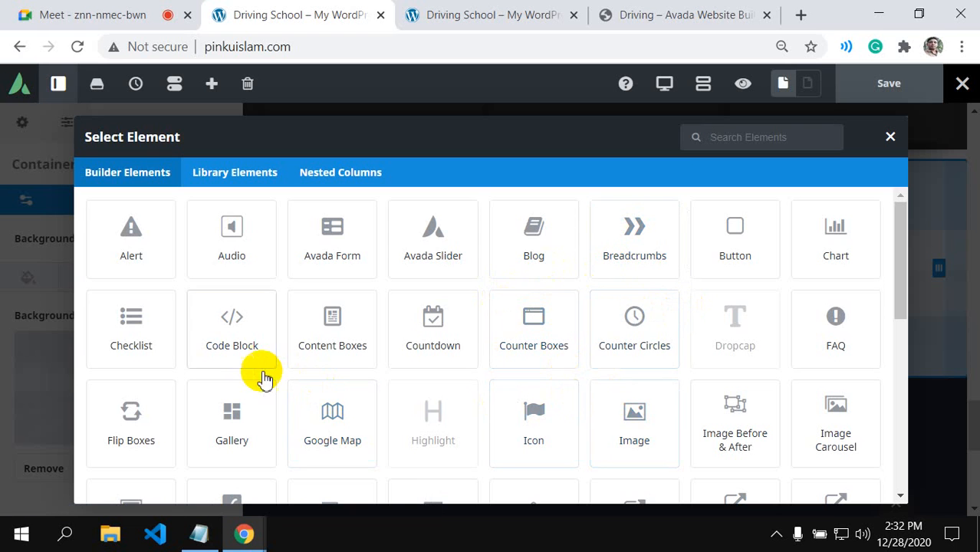
scroll(429, 322, down, 2)
scroll(634, 226, up, 2)
click(705, 149)
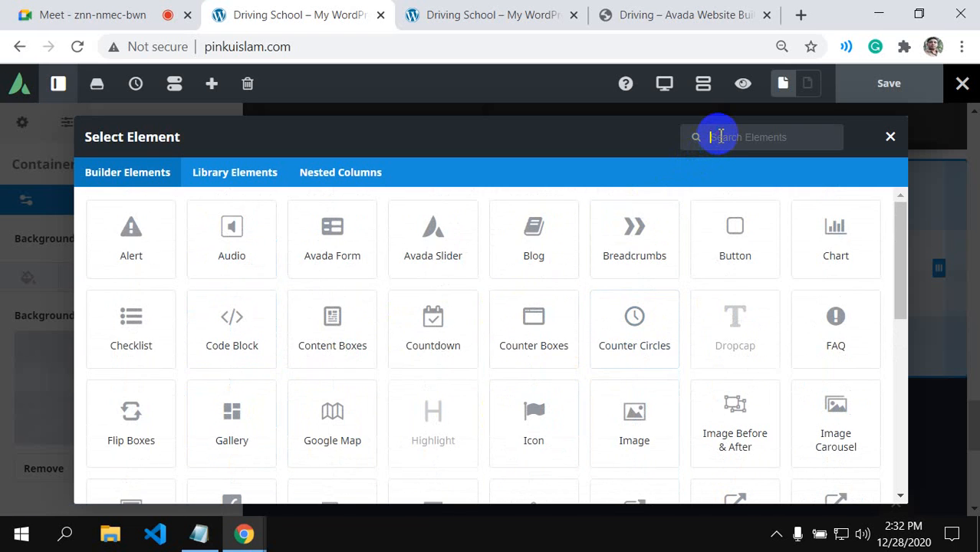
text(tes)
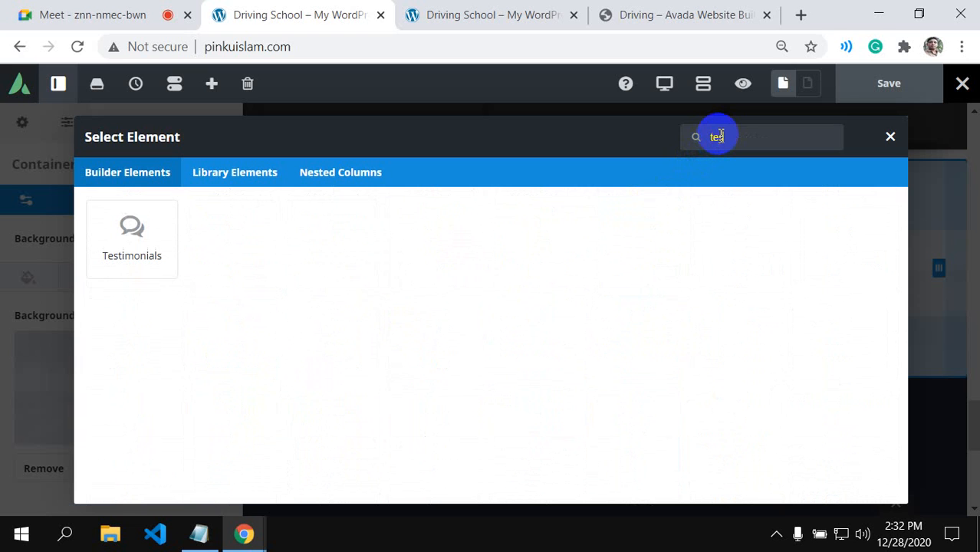
click(132, 257)
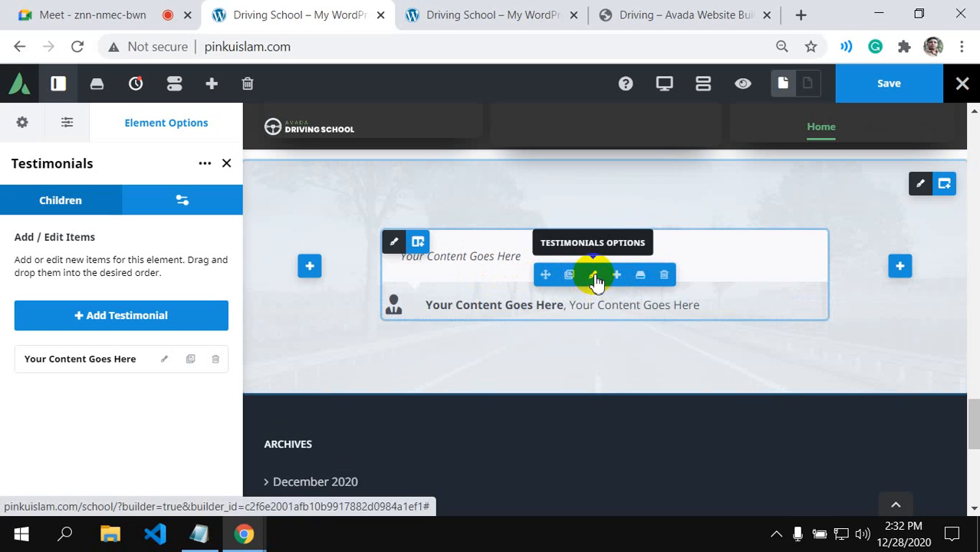
- Open the first testimonial item and clear its placeholder name
click(167, 357)
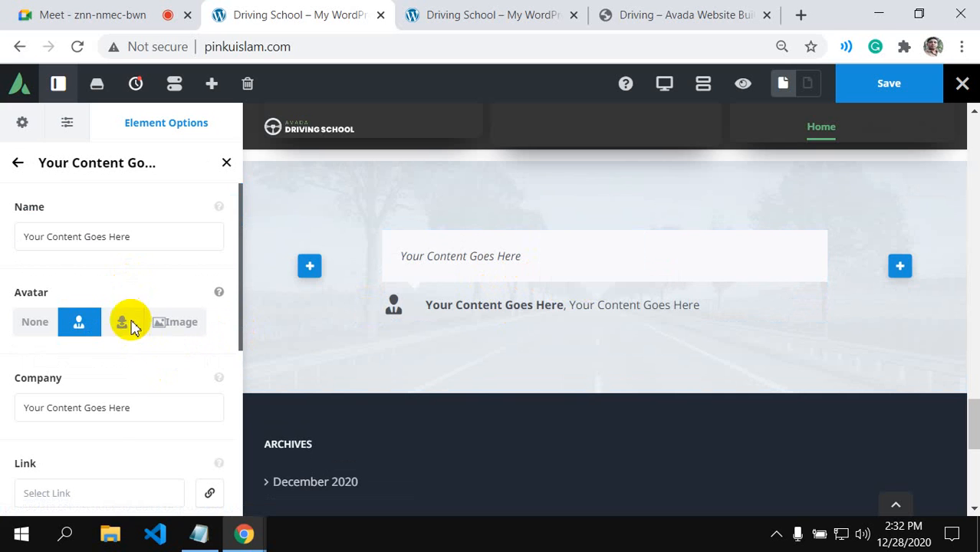
scroll(115, 409, down, 3)
scroll(110, 411, up, 3)
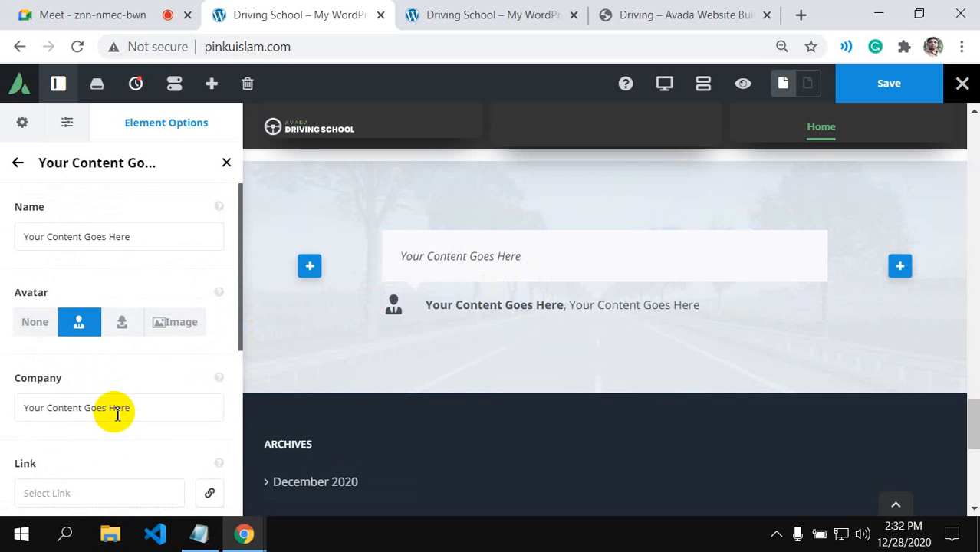
click(47, 236)
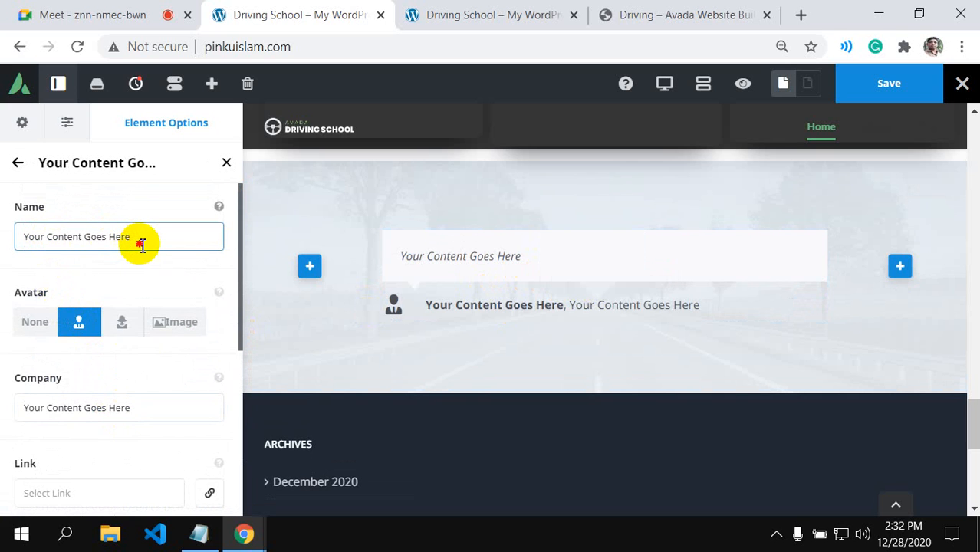
key(BackSpace)
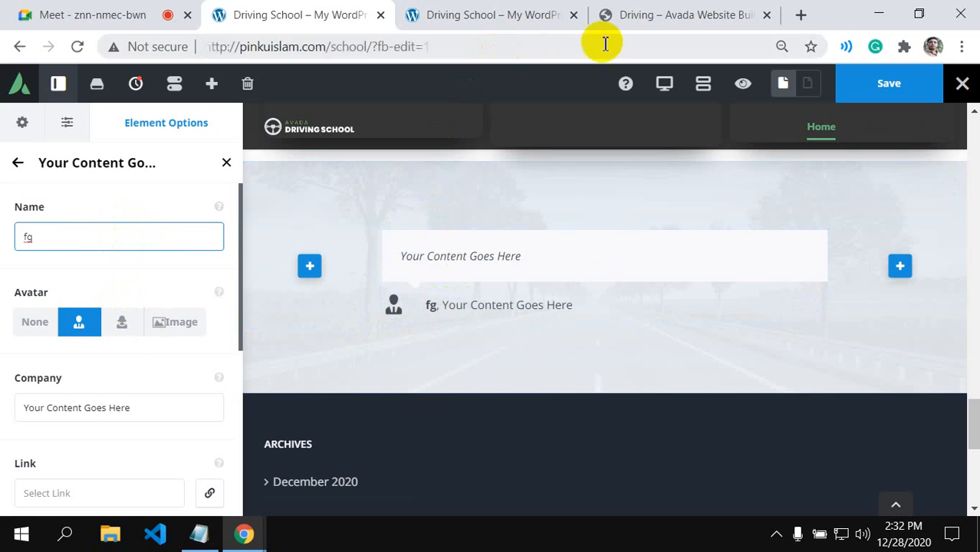
click(649, 11)
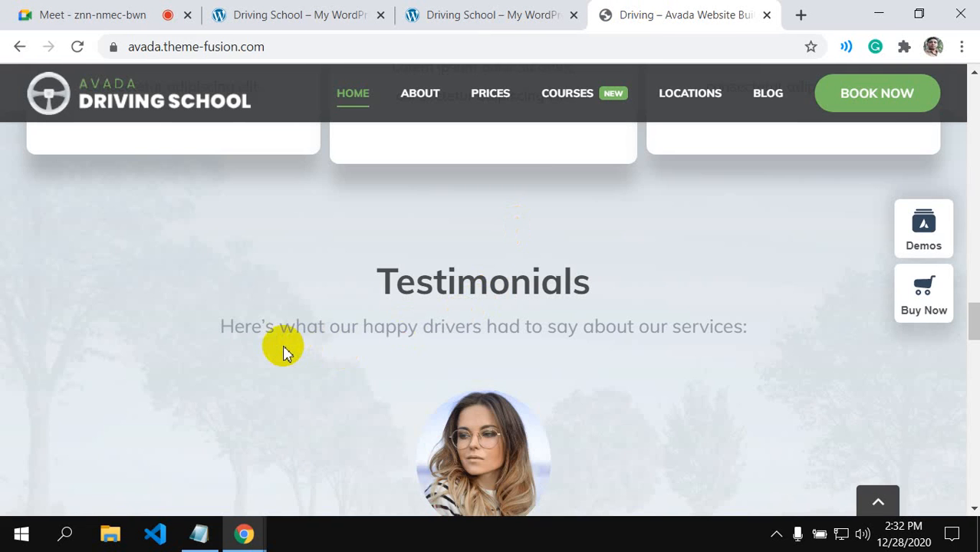
- Copy the 'Testimonials' heading text from the Avada Driving demo page
scroll(284, 350, down, 2)
scroll(282, 349, up, 2)
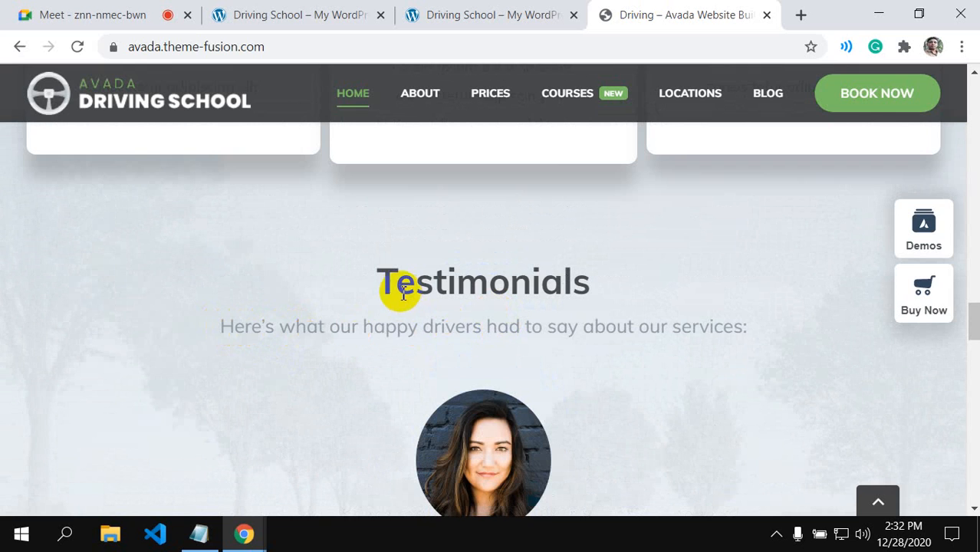
drag(382, 282, 649, 289)
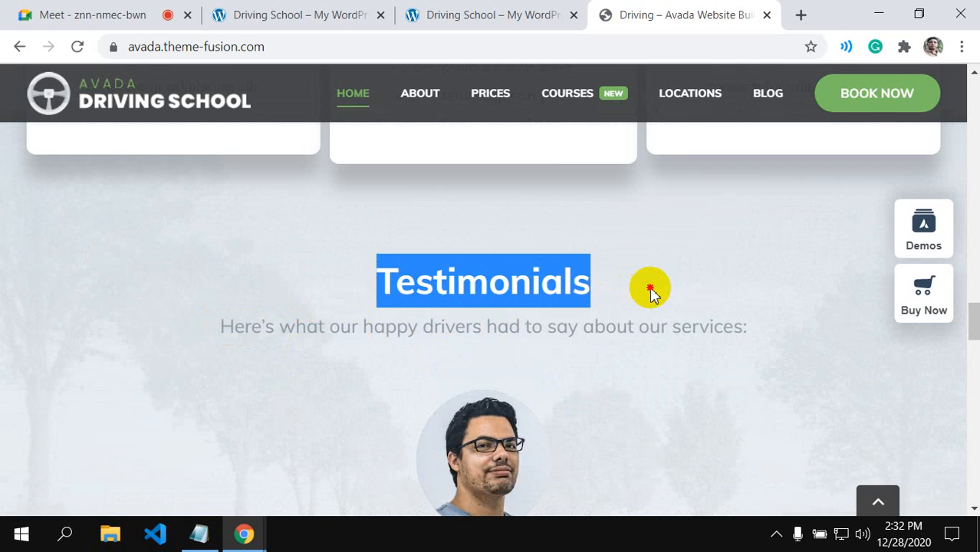
right_click(521, 284)
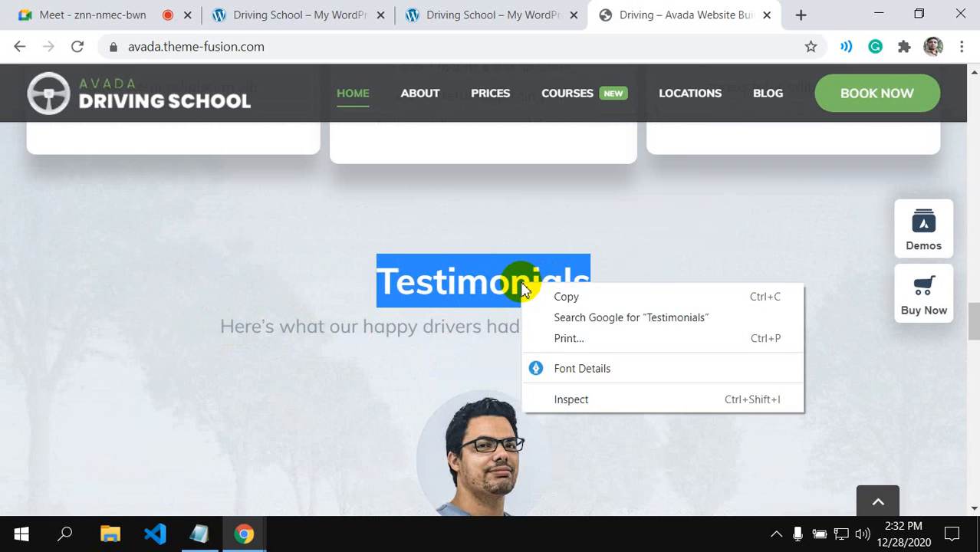
click(572, 296)
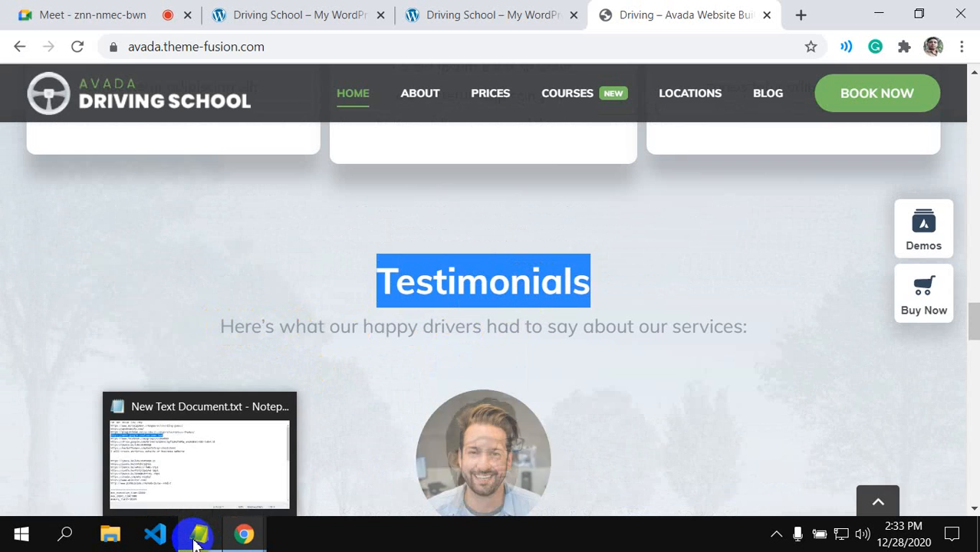
- Switch back to the WordPress Avada Live builder tab
mouse_move(188, 539)
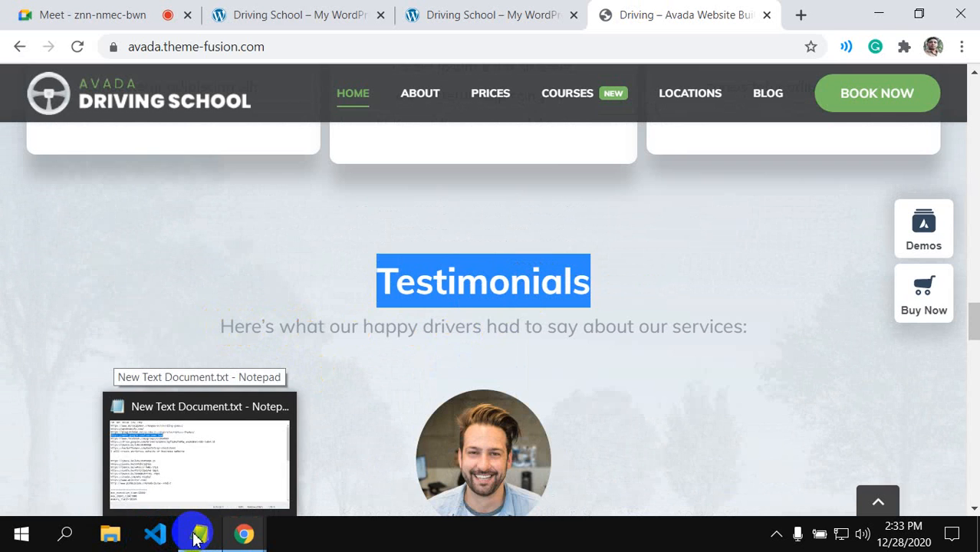
mouse_move(240, 536)
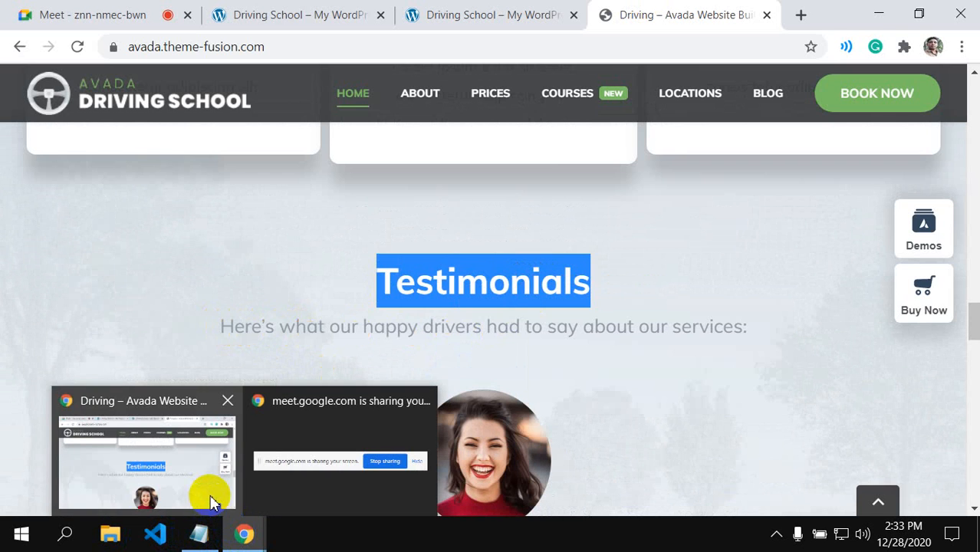
click(285, 14)
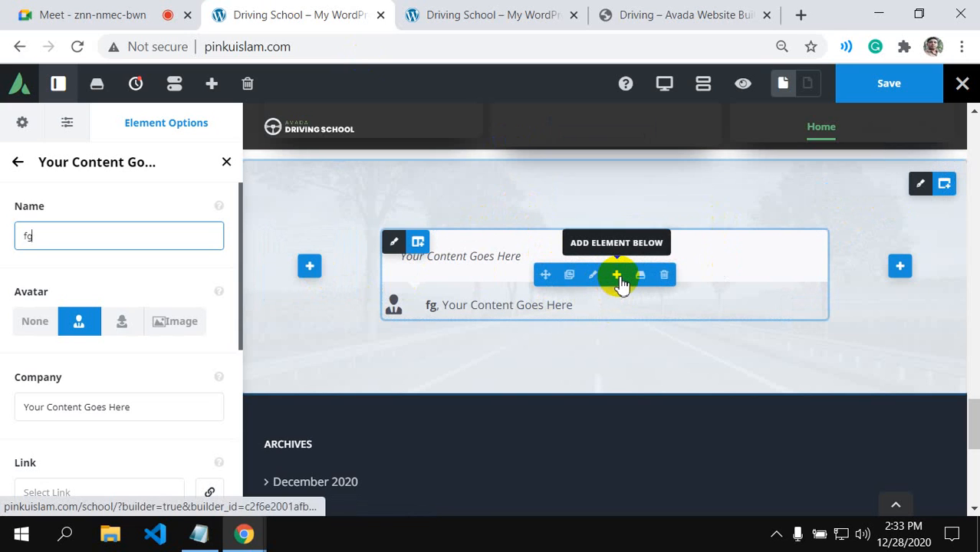
- Delete the testimonial element and add a Title element to the empty column via 'ti' search
click(664, 276)
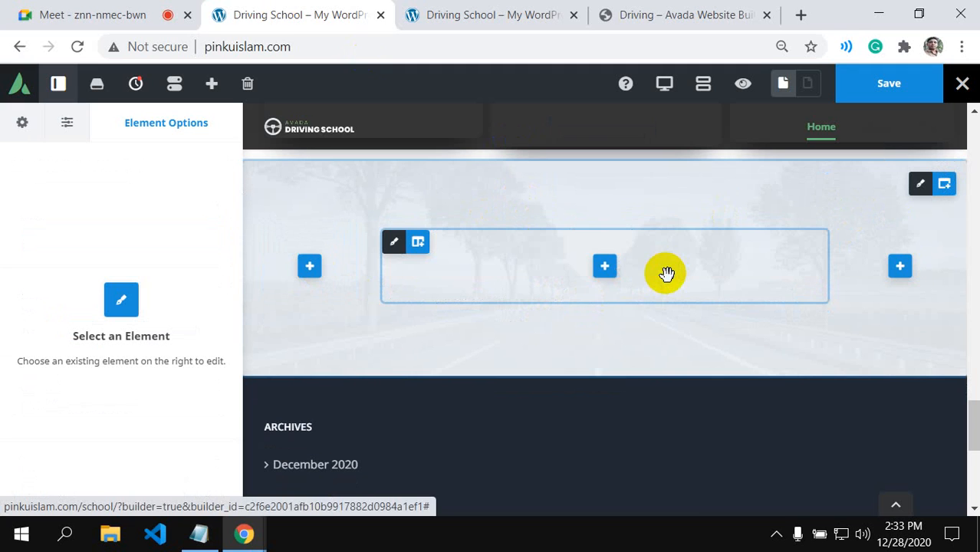
click(605, 268)
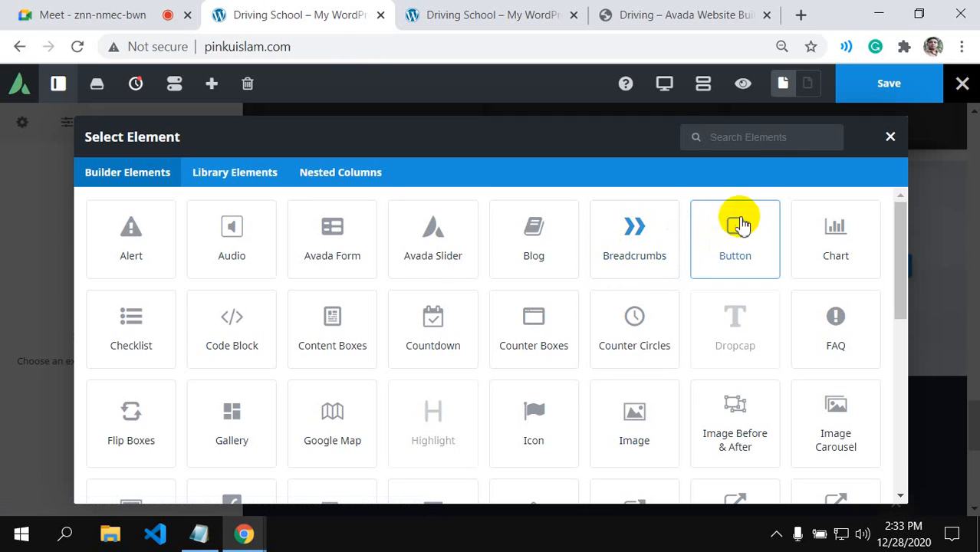
click(726, 136)
text(ti)
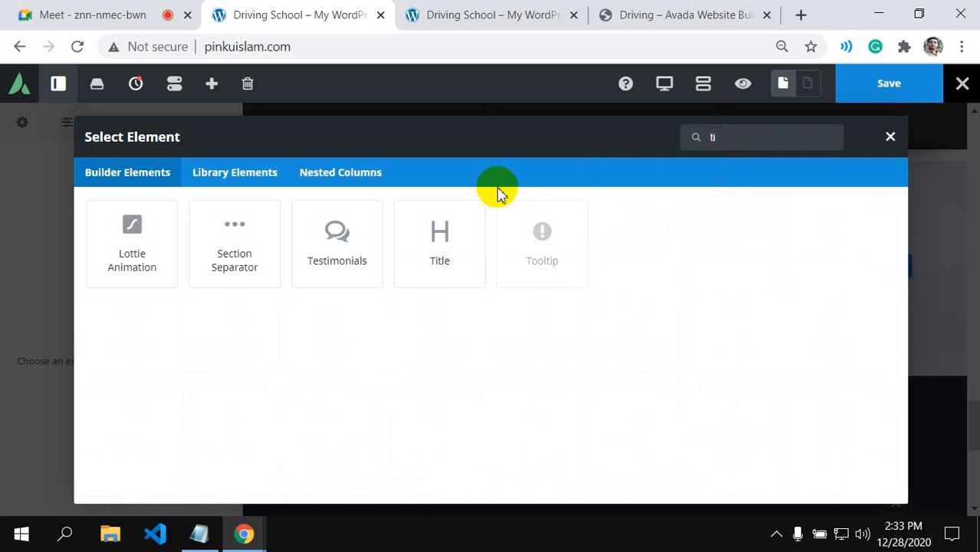
click(460, 227)
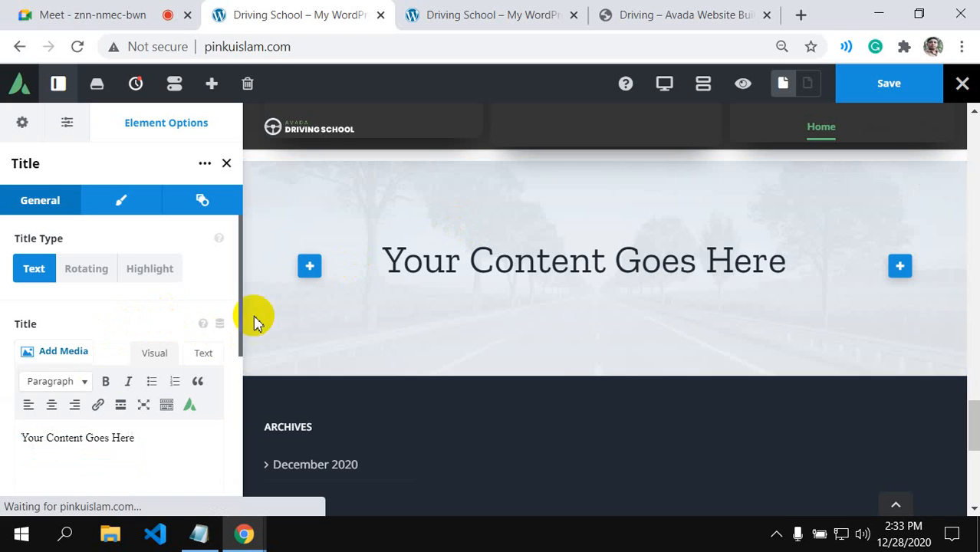
- Paste 'Testimonials' as the title text and set its alignment to Center
scroll(146, 444, down, 2)
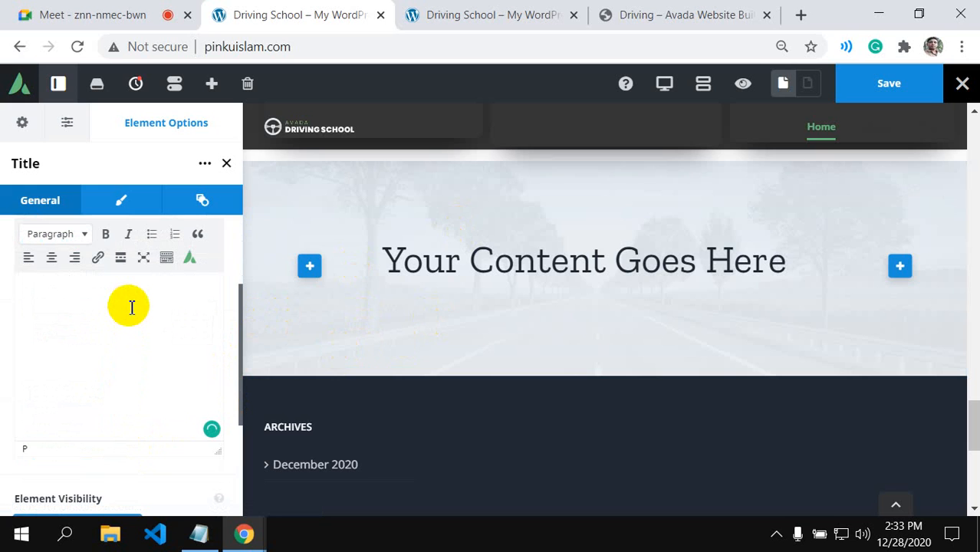
key(ctrl+v)
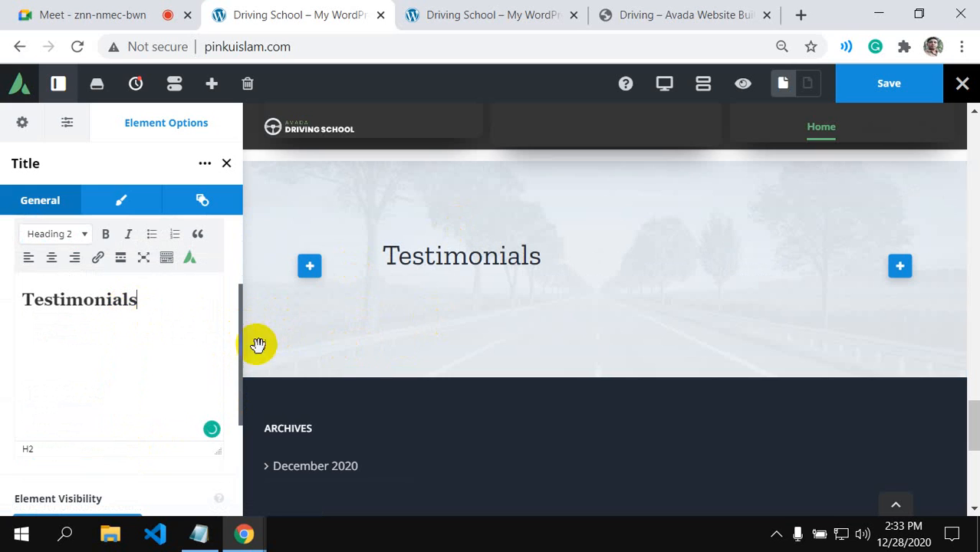
click(125, 200)
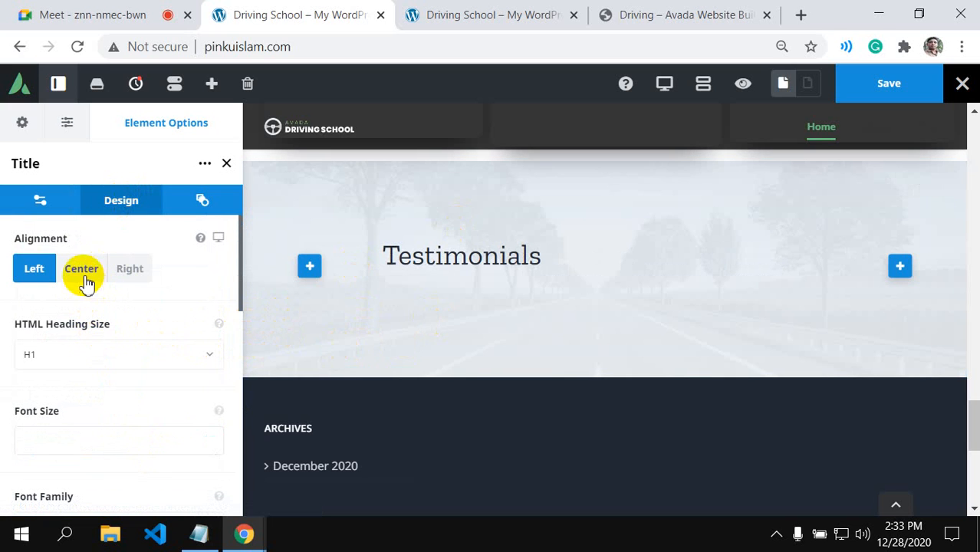
click(82, 272)
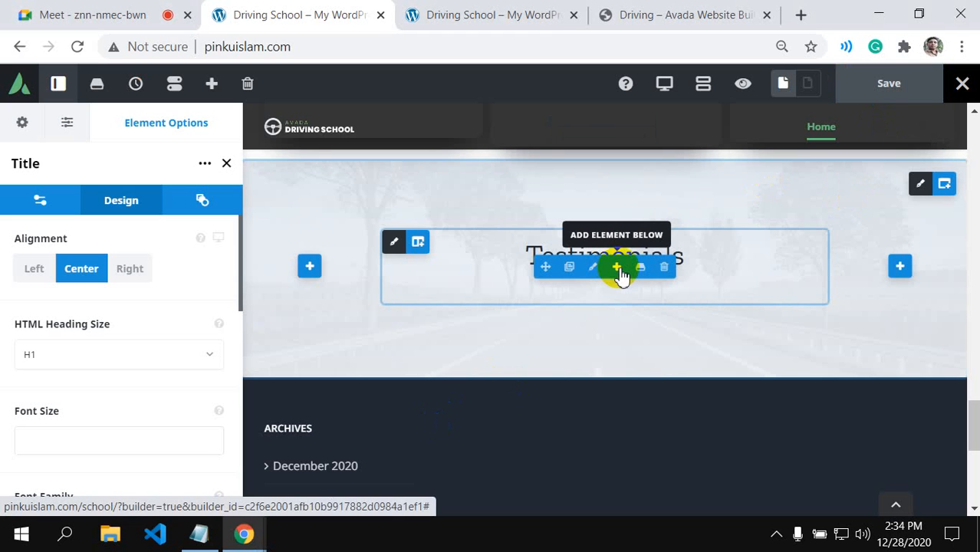
- Add a Text Block below the Testimonials title via a 'tex' search
click(619, 272)
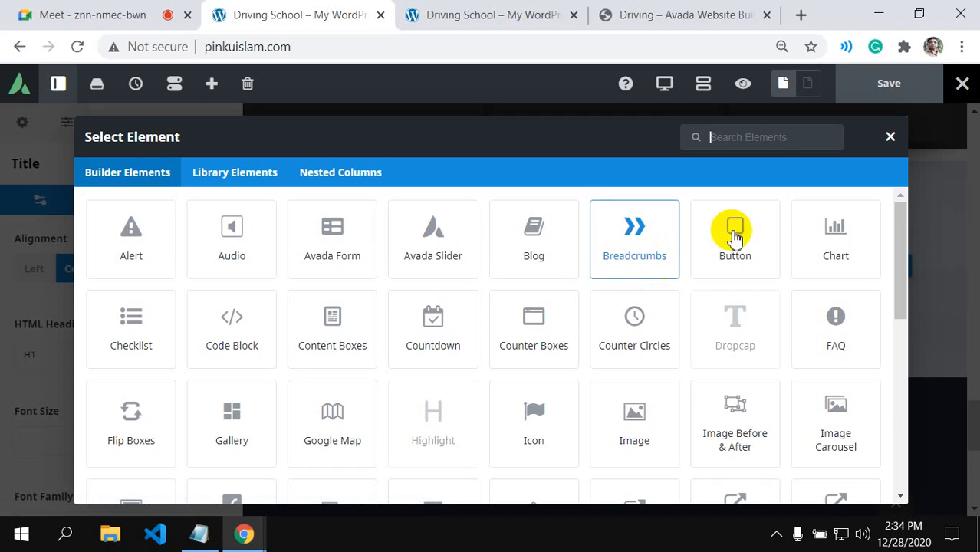
click(738, 141)
text(tex)
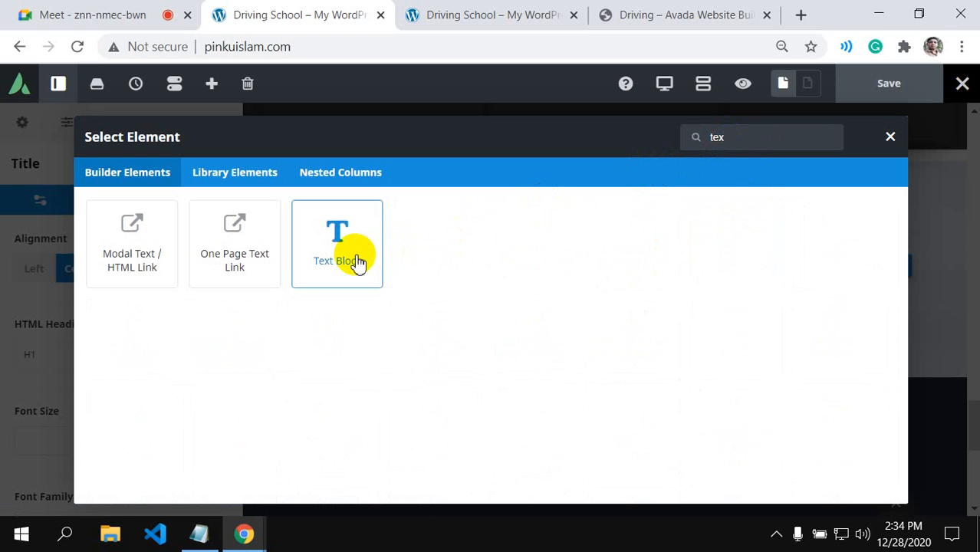
click(357, 262)
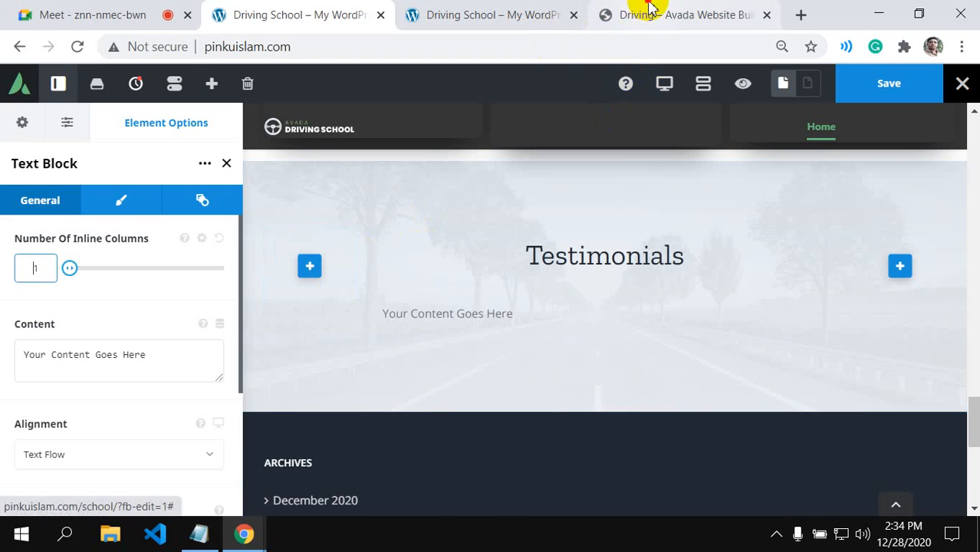
- Replace the text block content with the demo's subtitle: "Here's what our happy drivers had to say about our services:"
click(647, 12)
drag(217, 330, 763, 328)
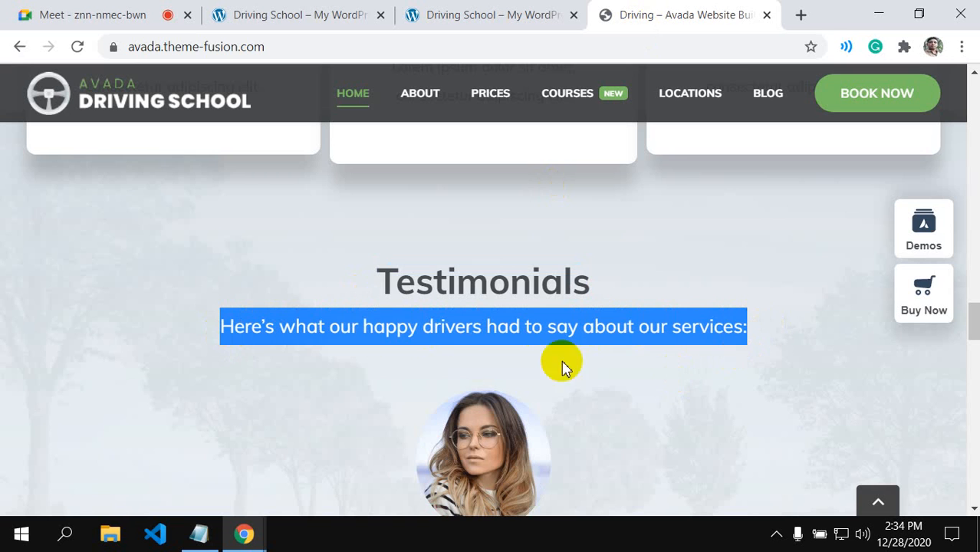
click(264, 12)
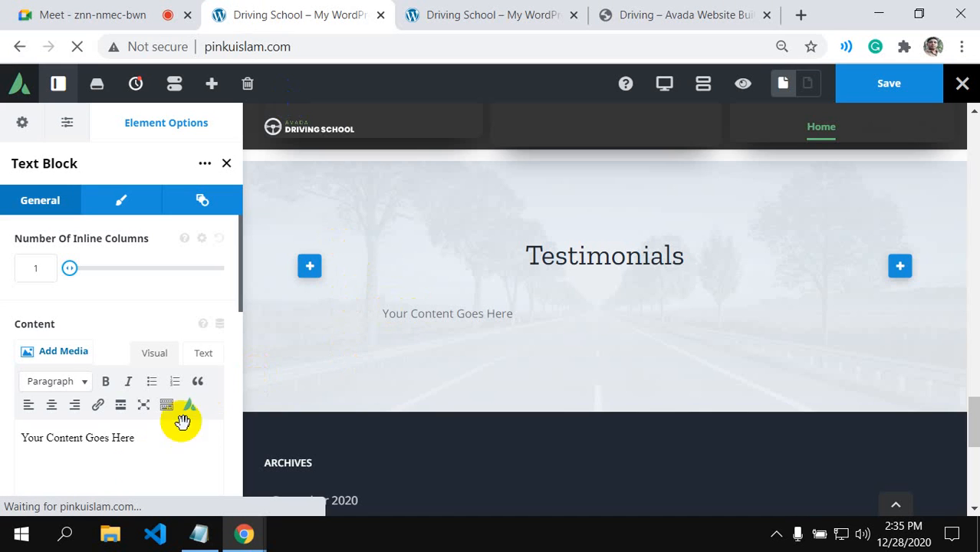
click(96, 446)
key(ctrl+a)
key(BackSpace)
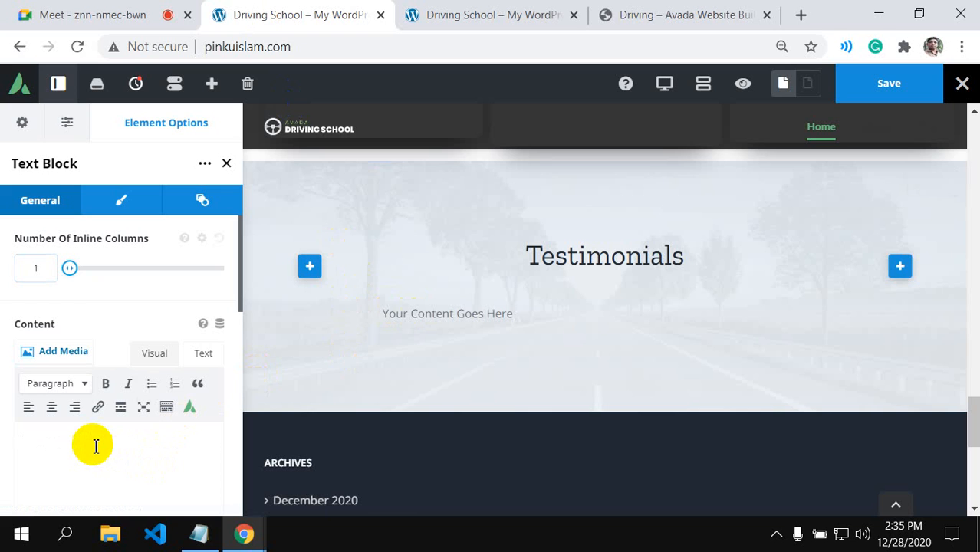
key(ctrl+v)
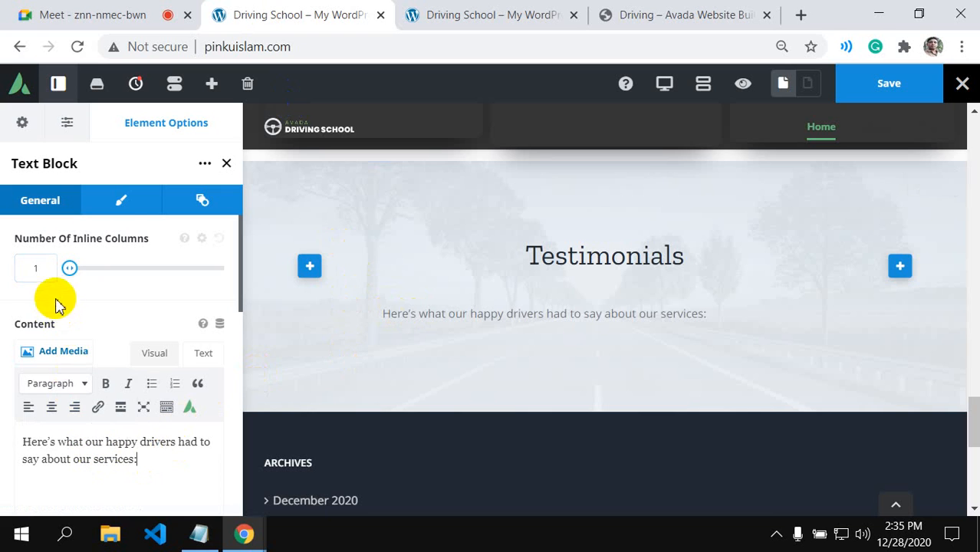
- Set the subtitle text block's alignment to Center
scroll(116, 367, down, 3)
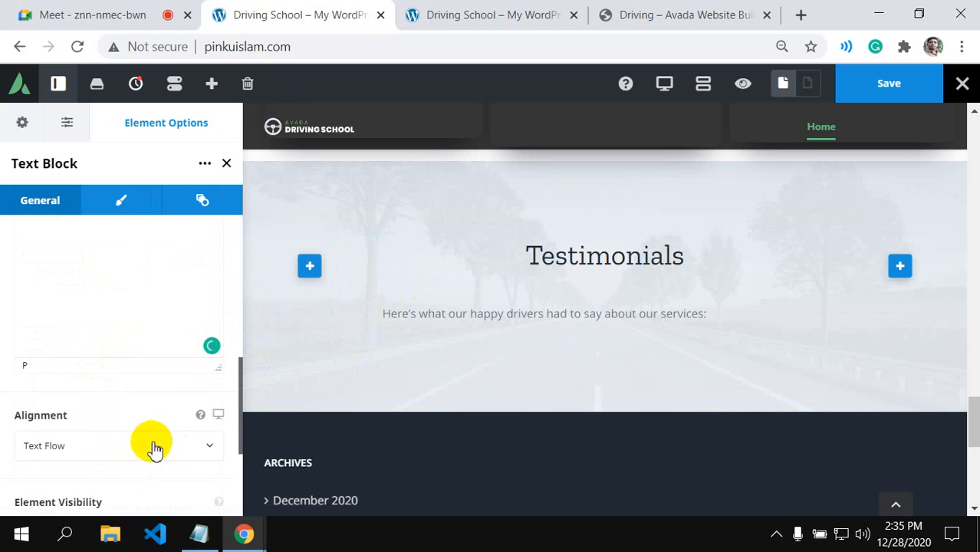
click(209, 451)
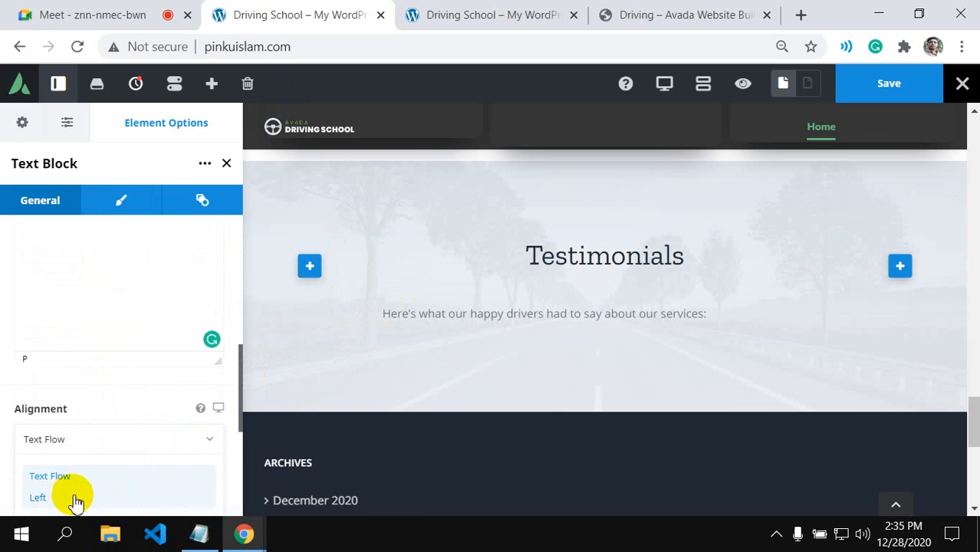
scroll(69, 476, down, 2)
click(52, 378)
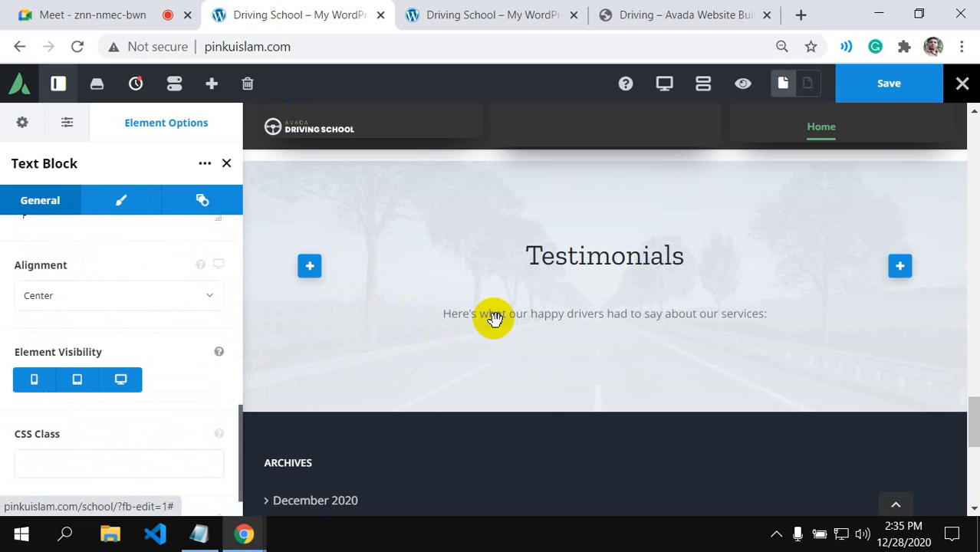
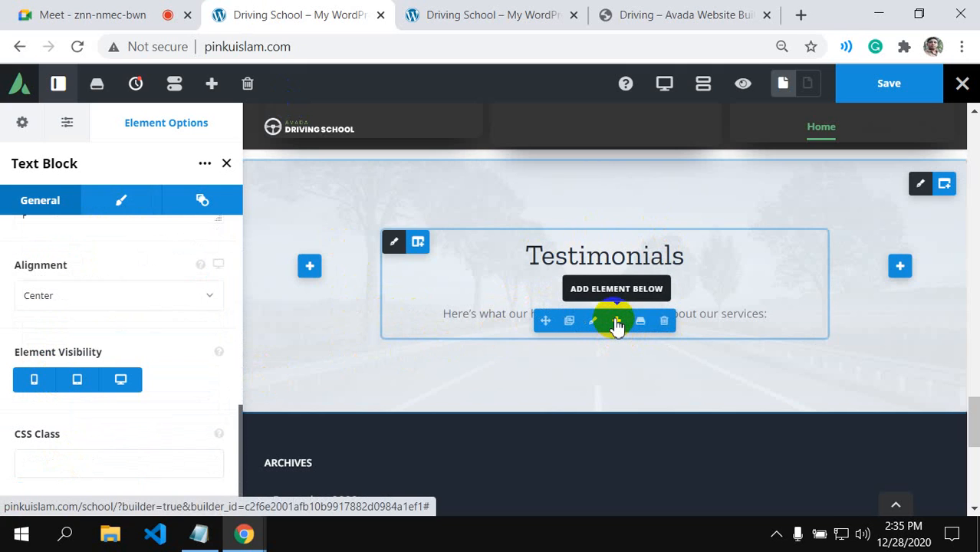
- Add a Testimonials element below the intro text block via a 'tes' element search
click(617, 322)
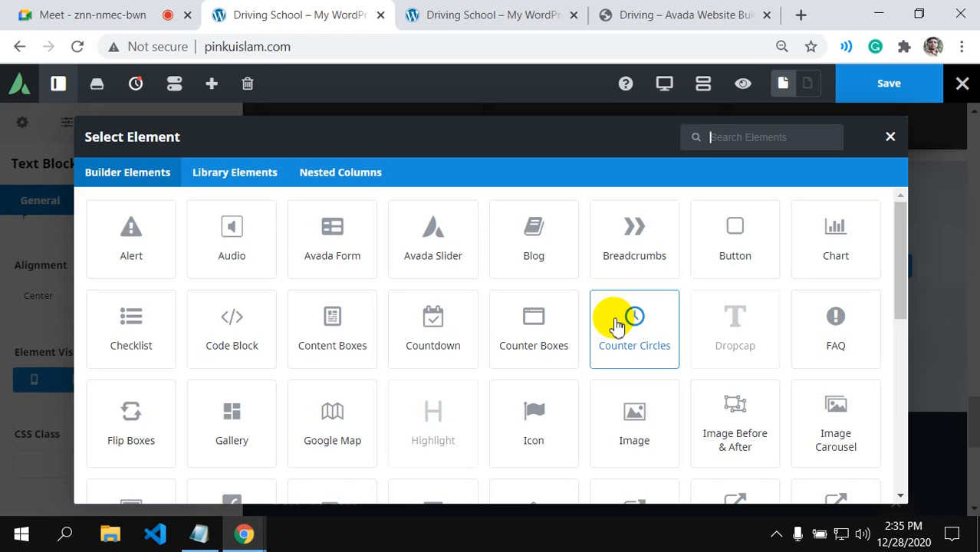
scroll(547, 307, down, 2)
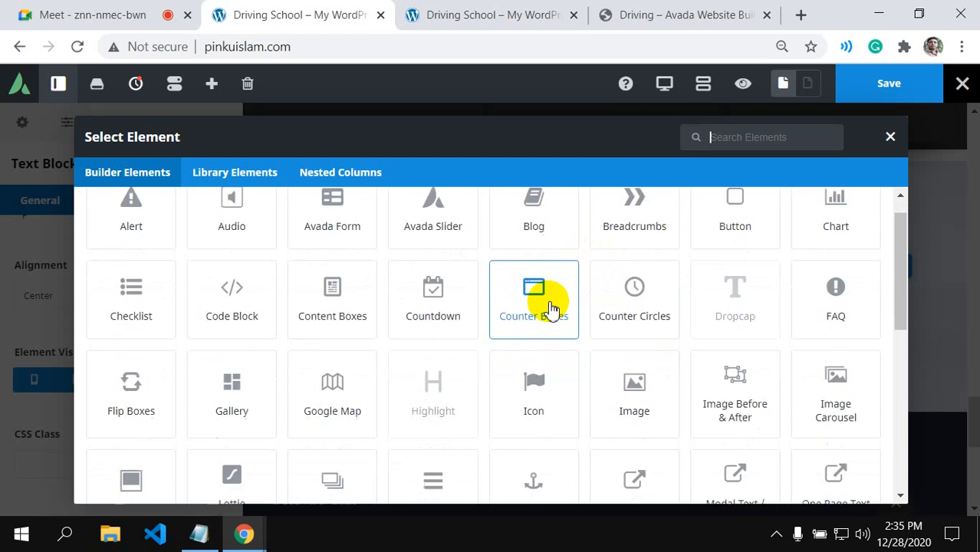
scroll(571, 335, down, 2)
click(774, 136)
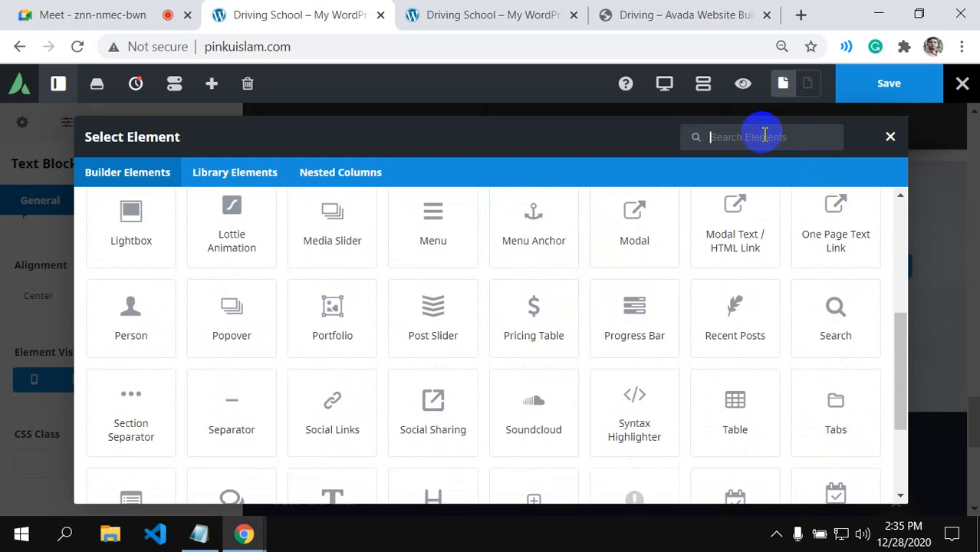
text(te)
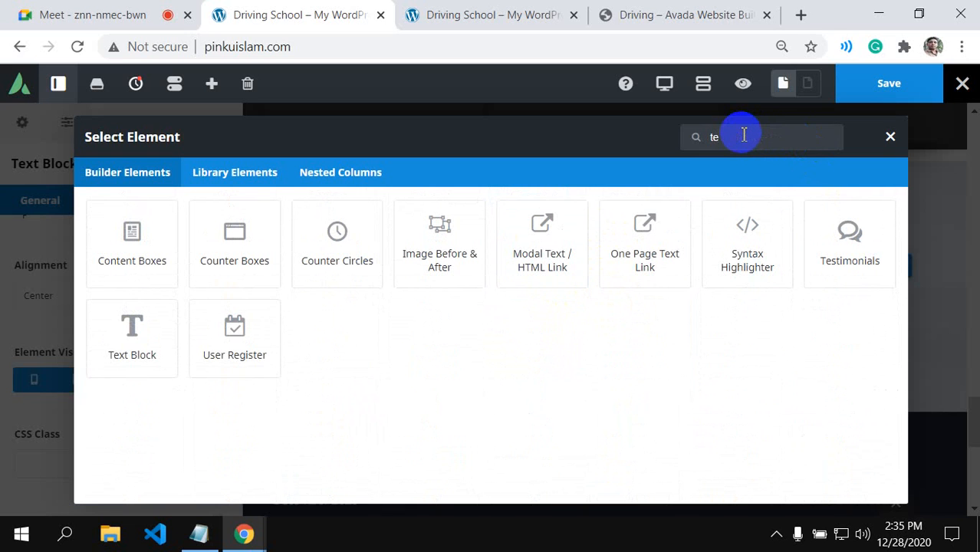
text(s)
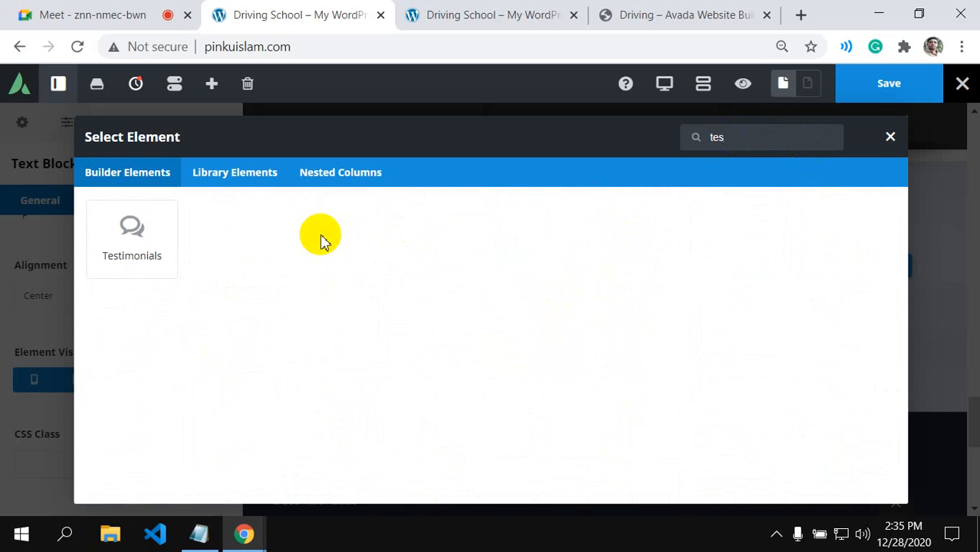
click(157, 234)
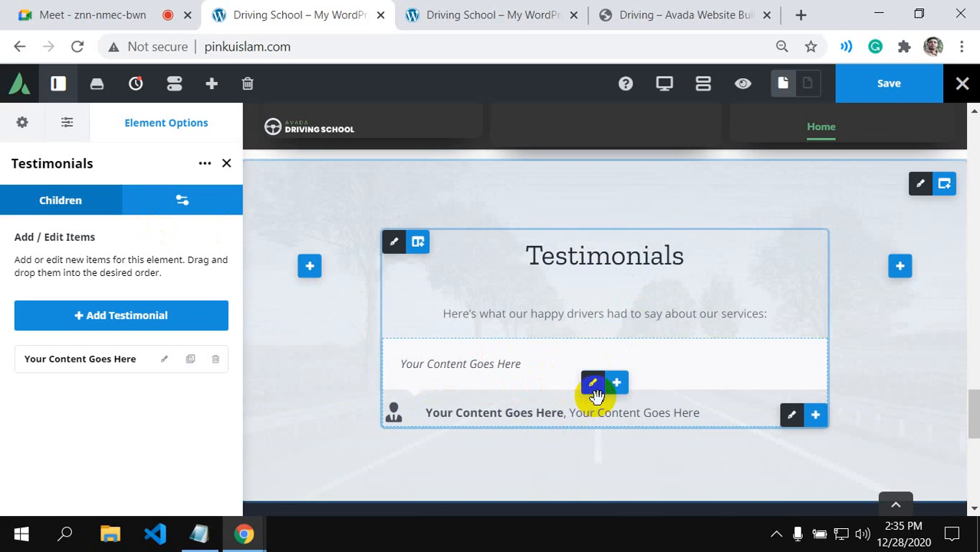
- Enter the reviewer's name from the demo page into the placeholder testimonial's Name field
click(164, 361)
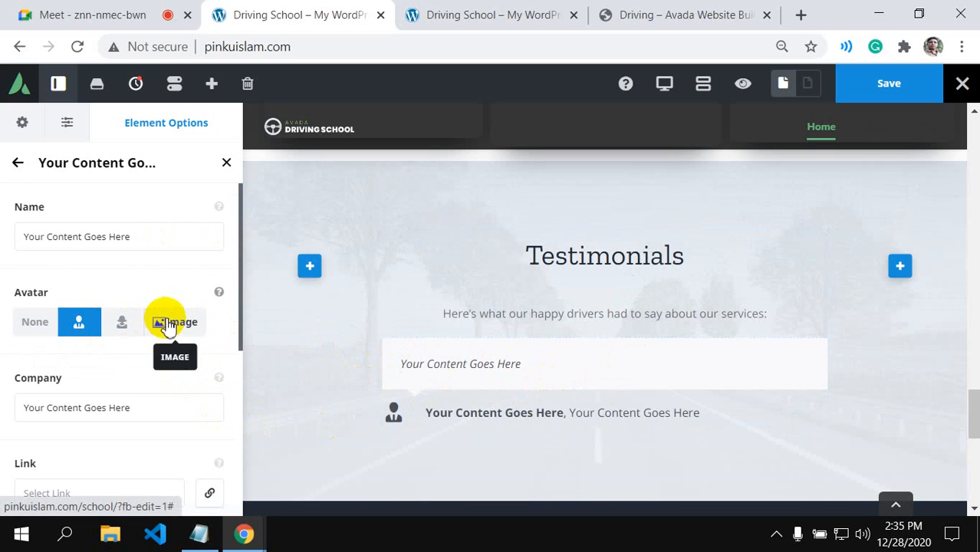
click(125, 230)
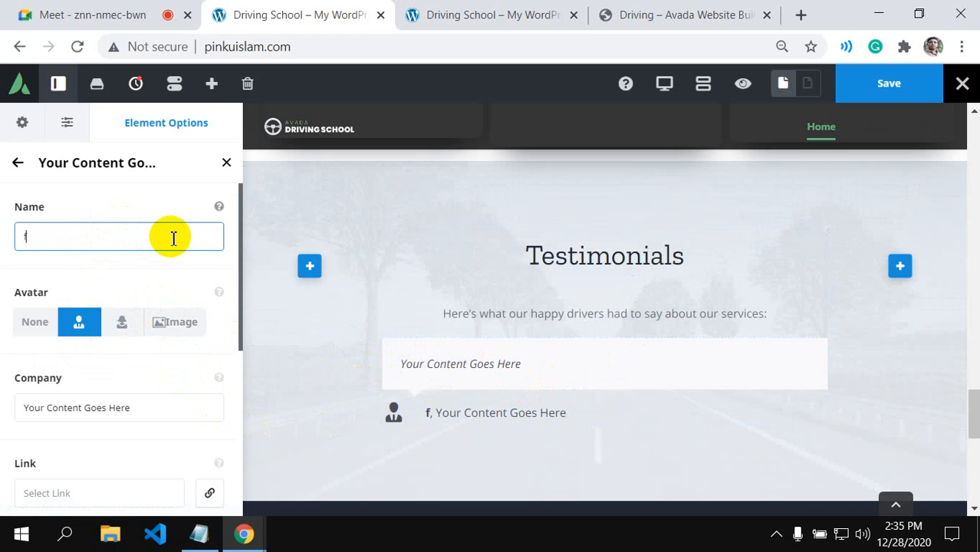
click(627, 17)
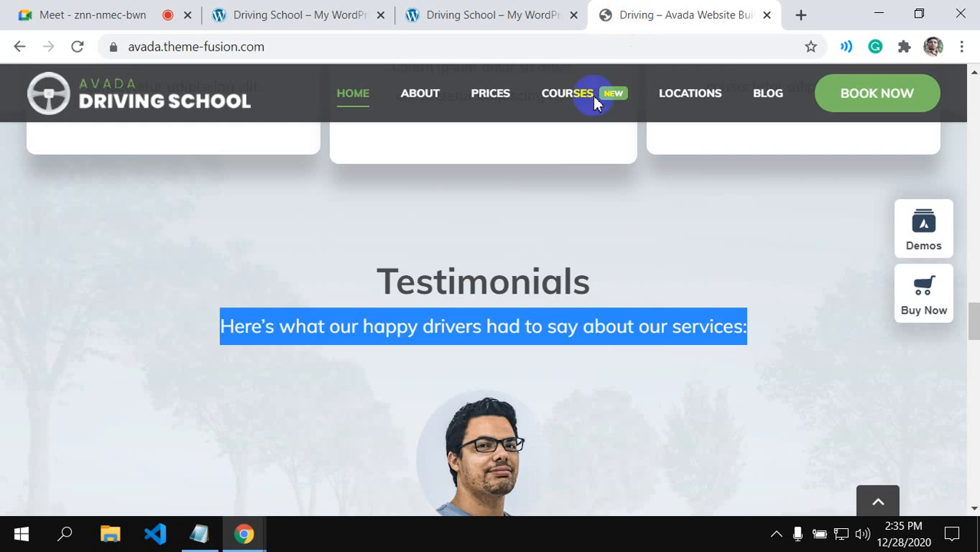
scroll(443, 367, down, 1)
scroll(443, 367, down, 5)
scroll(444, 361, up, 2)
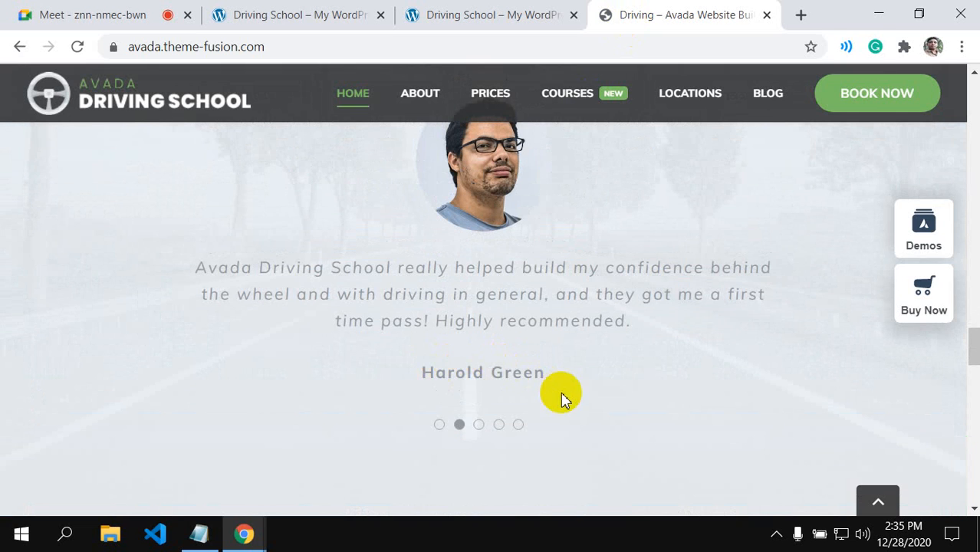
drag(417, 376, 395, 376)
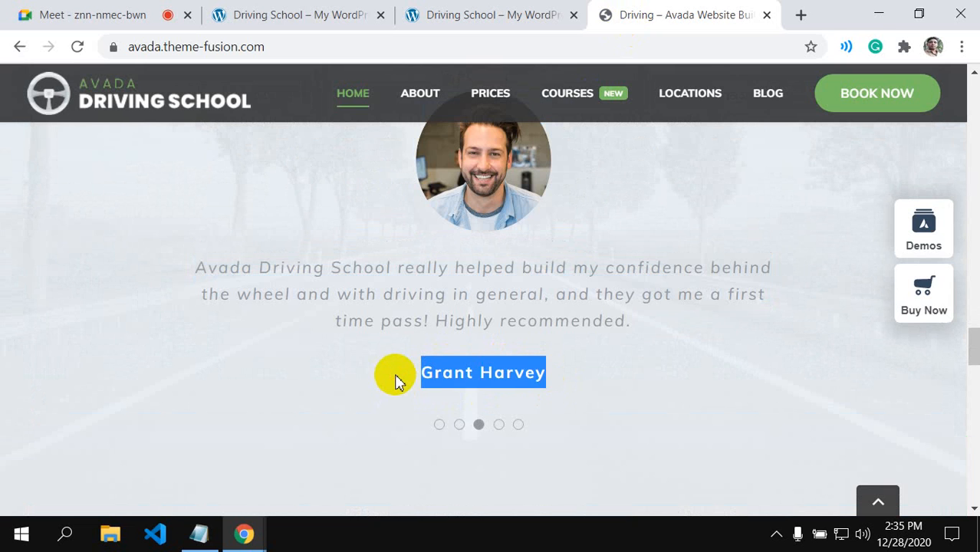
click(254, 21)
click(87, 230)
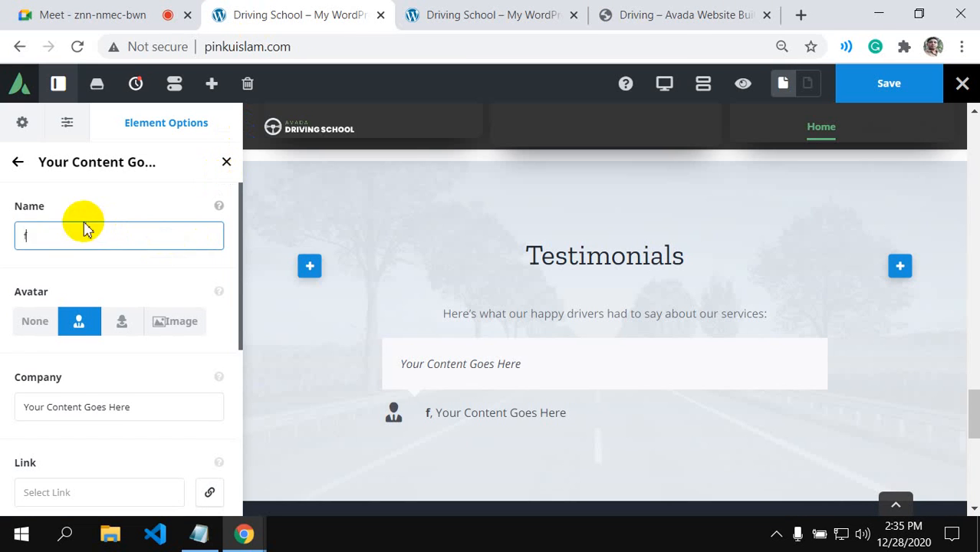
click(43, 237)
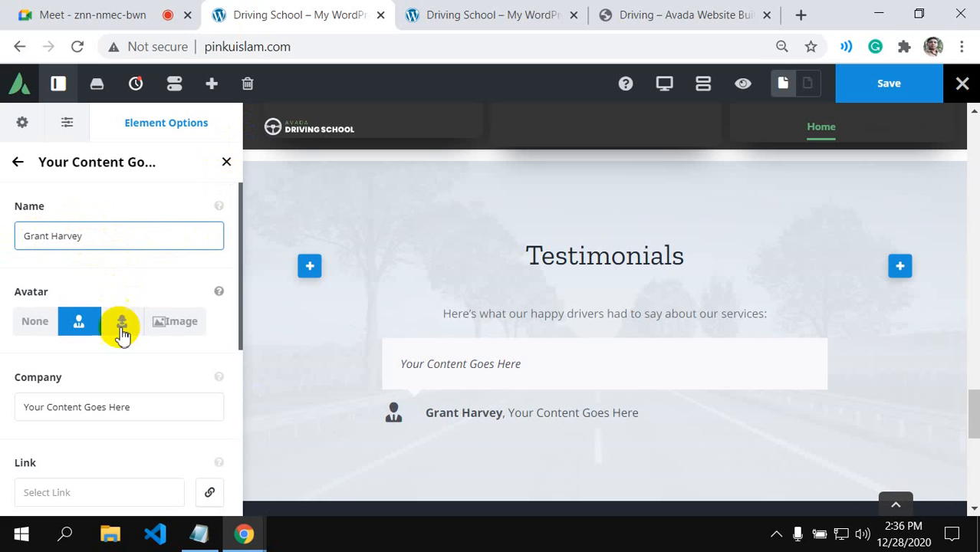
- Clear the testimonial's Company field and set its avatar type to Image
click(122, 410)
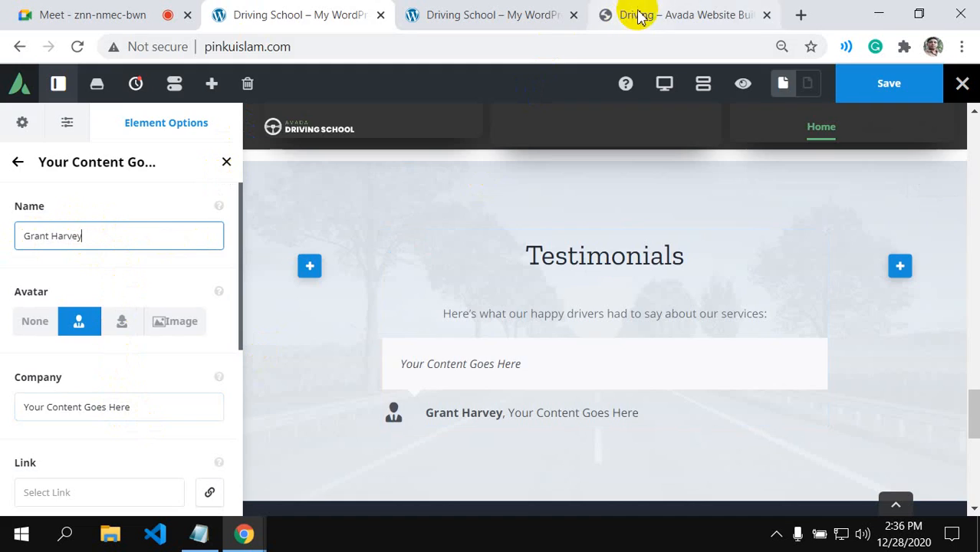
click(638, 17)
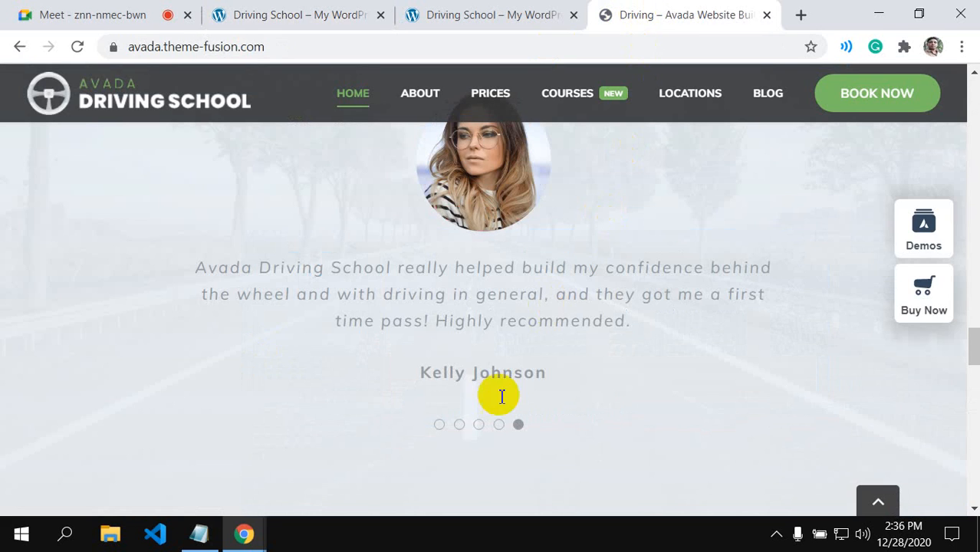
click(253, 17)
click(121, 420)
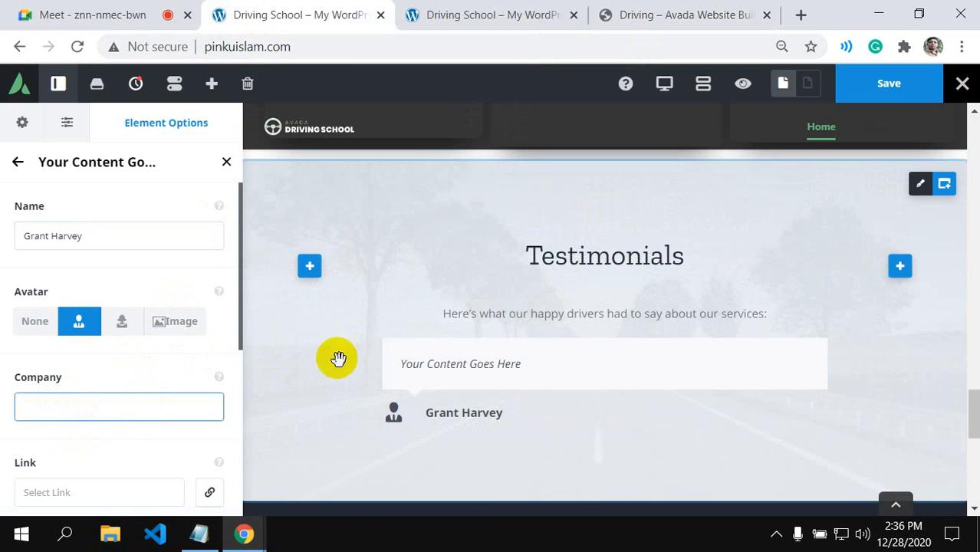
click(172, 328)
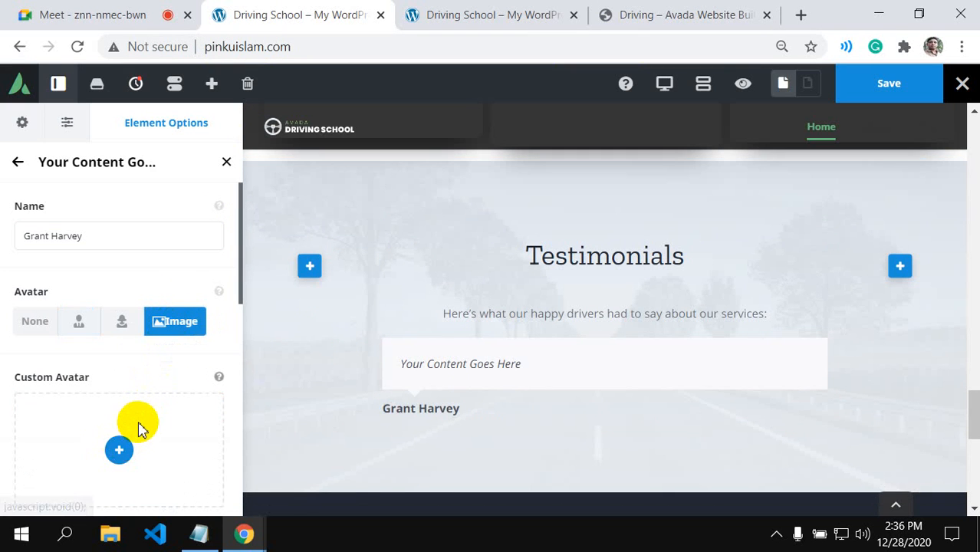
- Set the testimonial's custom avatar to testimonial-harold.png from the Media Library
scroll(138, 422, down, 2)
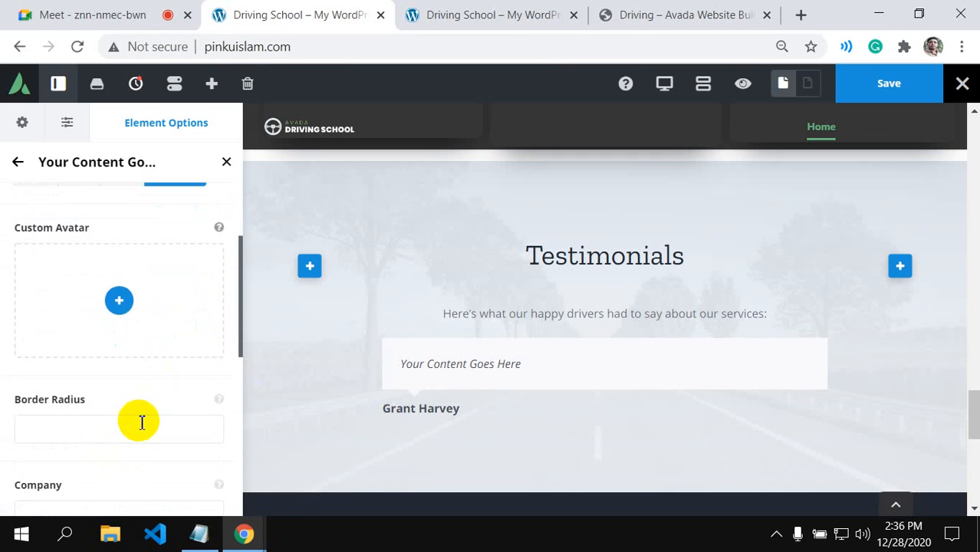
click(120, 304)
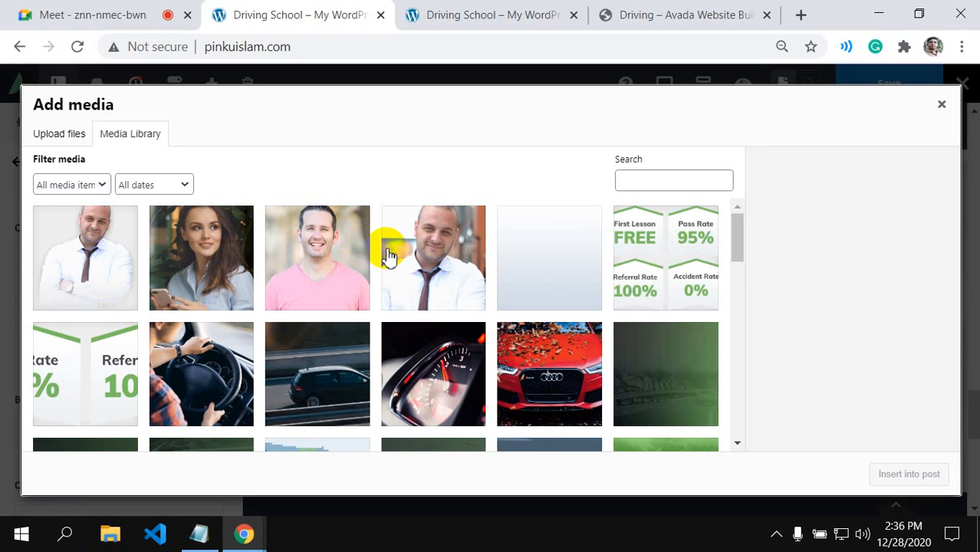
scroll(402, 269, down, 15)
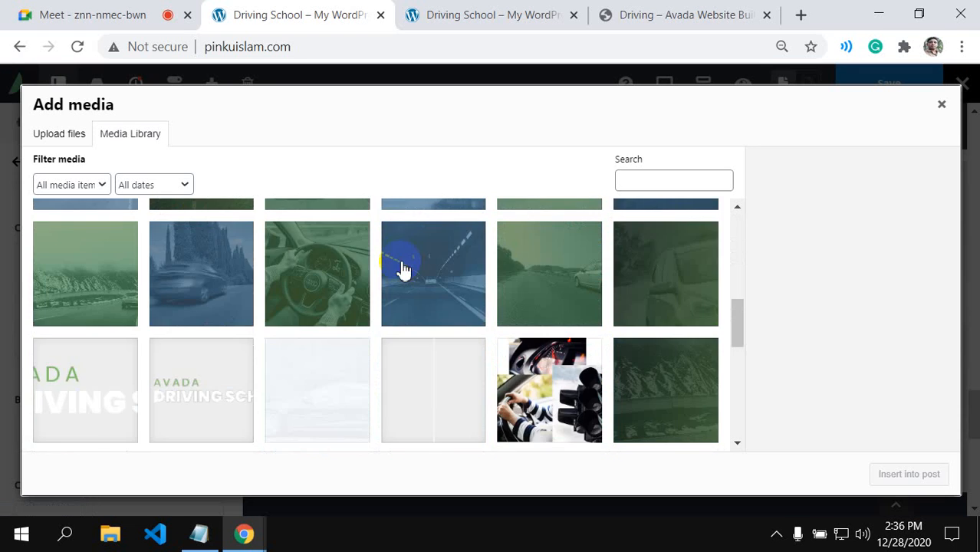
scroll(405, 276, up, 3)
scroll(398, 288, up, 2)
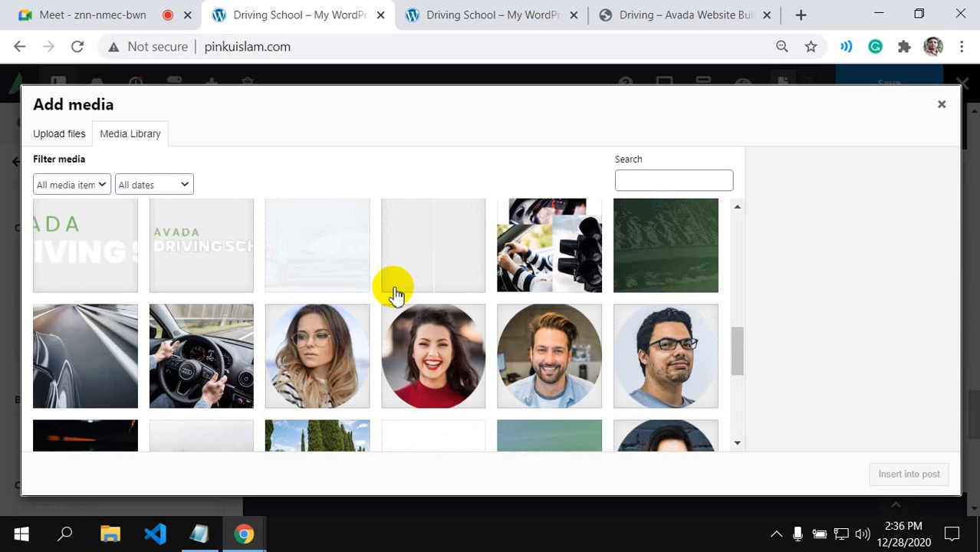
click(540, 372)
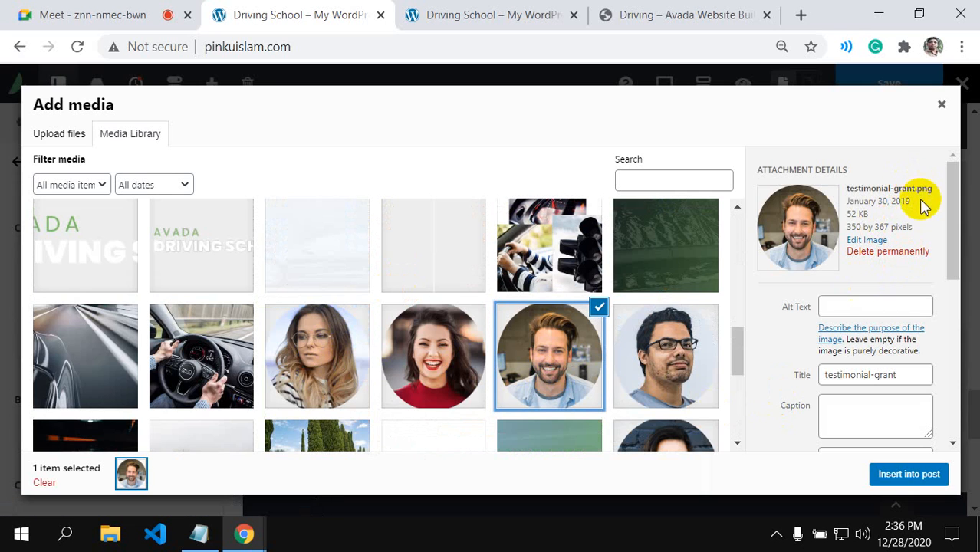
scroll(845, 299, down, 2)
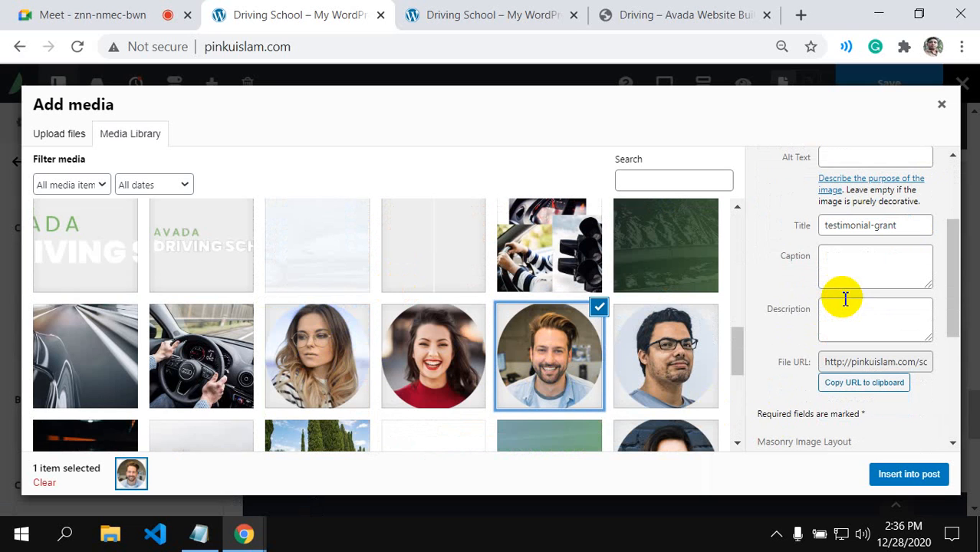
click(652, 366)
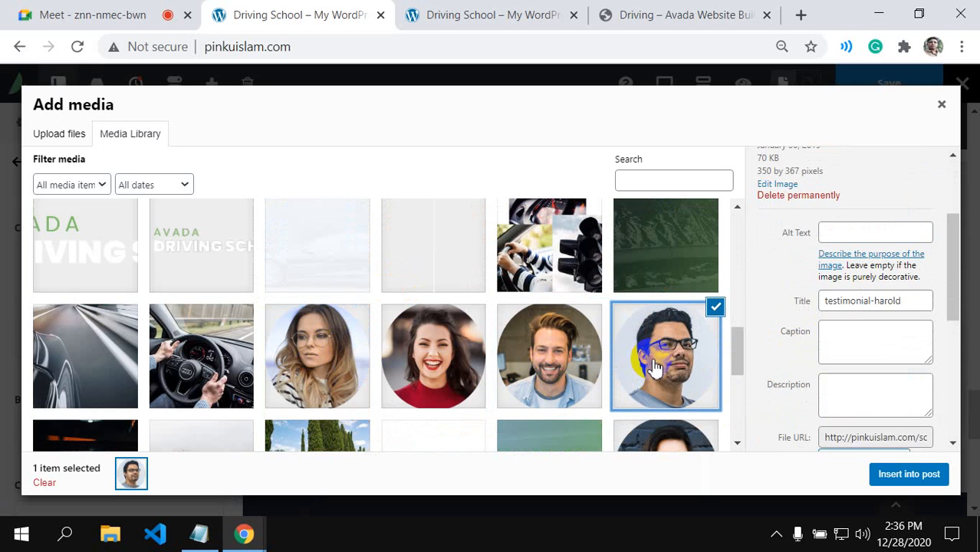
scroll(846, 301, up, 2)
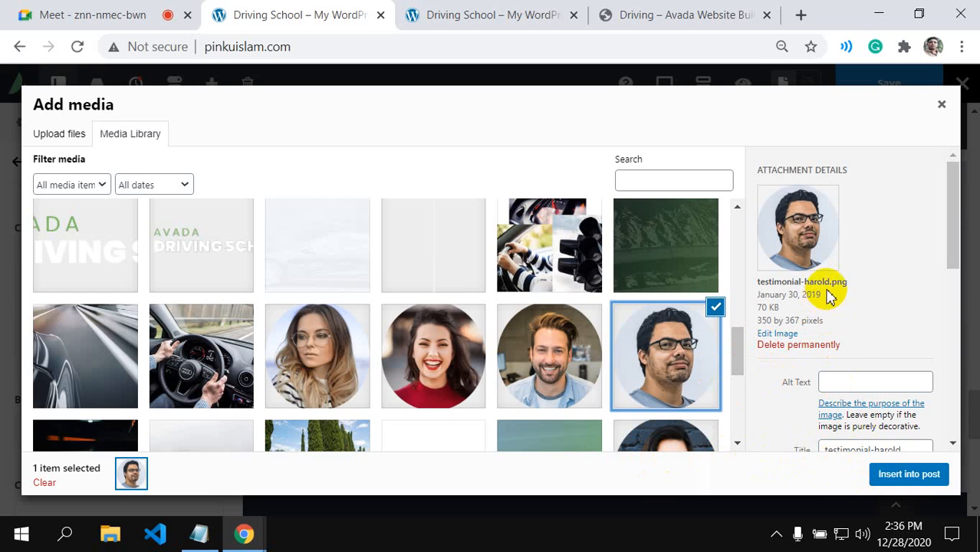
click(897, 477)
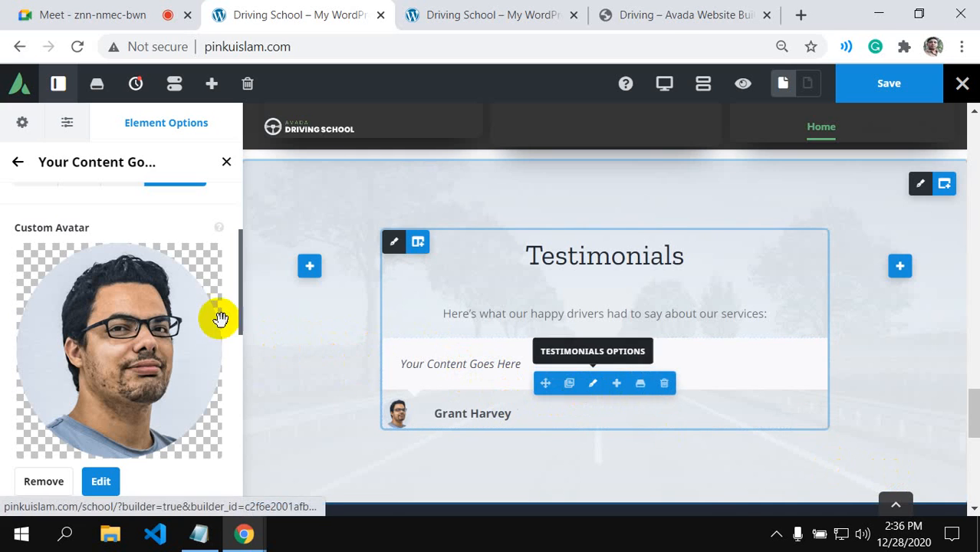
- Paste the demo's Avada Driving School review into the Testimonial Content field
scroll(207, 330, down, 2)
scroll(207, 330, down, 5)
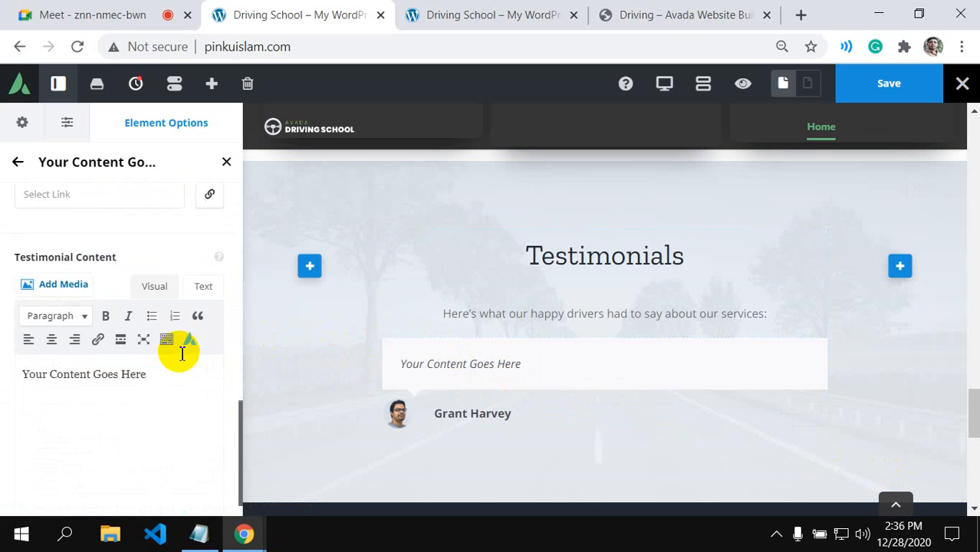
click(80, 334)
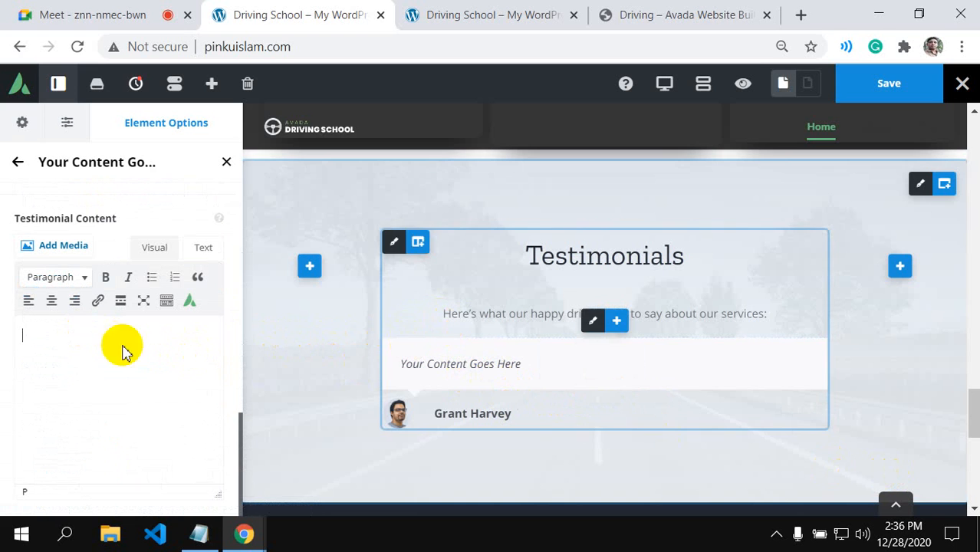
click(58, 335)
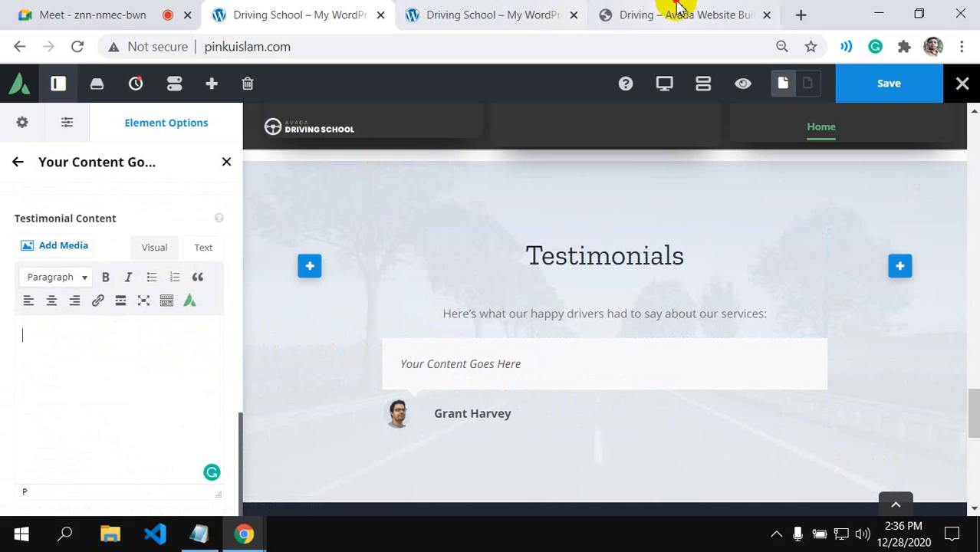
click(676, 9)
drag(206, 262, 620, 328)
key(ctrl+c)
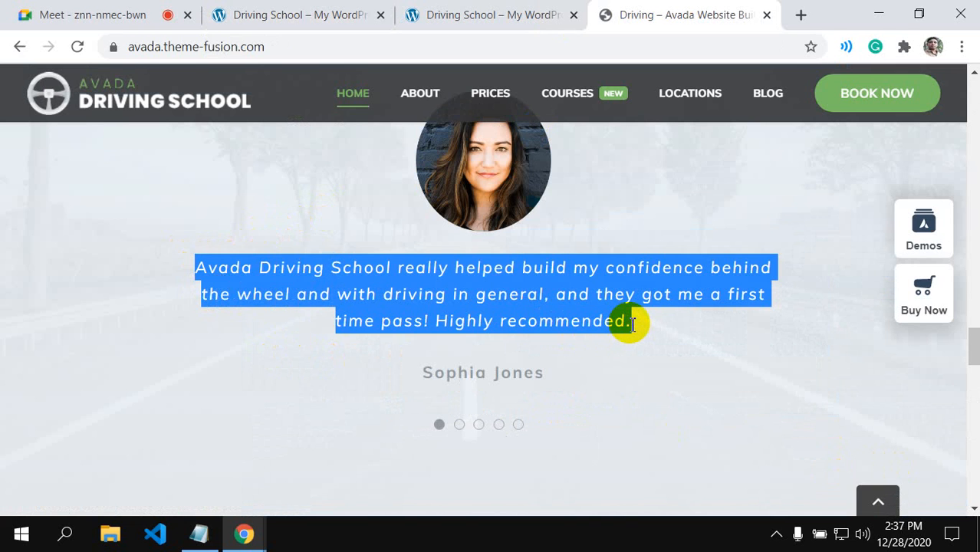
click(286, 16)
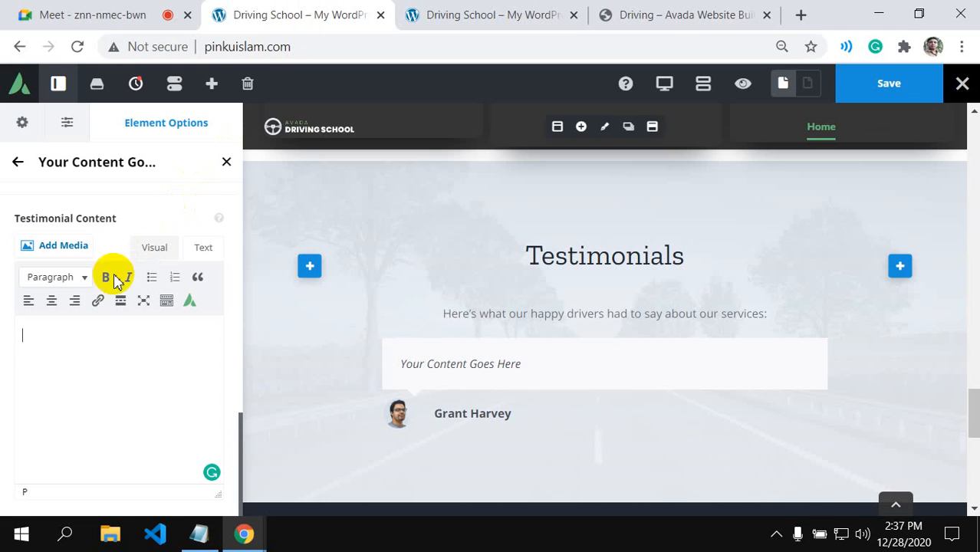
key(ctrl+v)
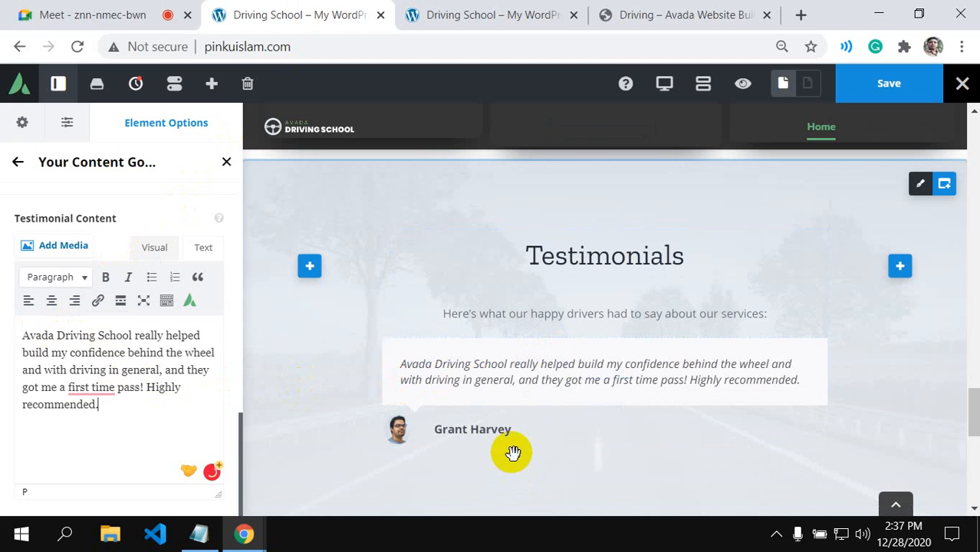
scroll(159, 454, up, 4)
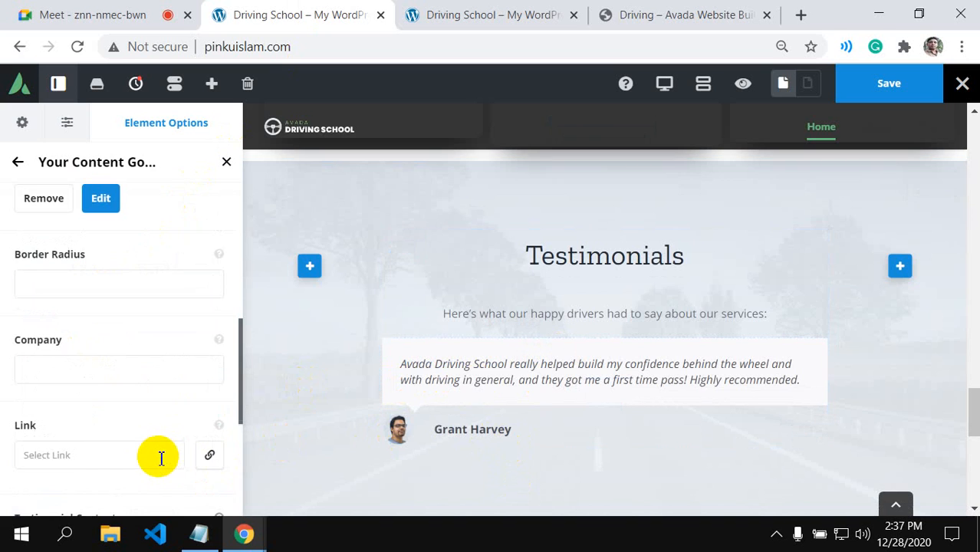
scroll(167, 461, up, 5)
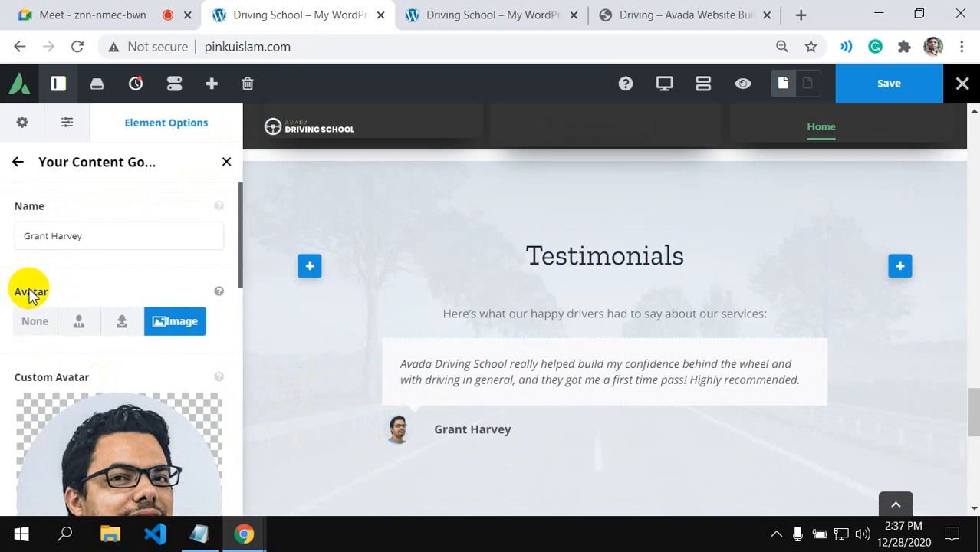
- Give the Testimonials element the Clean design with a fully transparent background colour
click(19, 163)
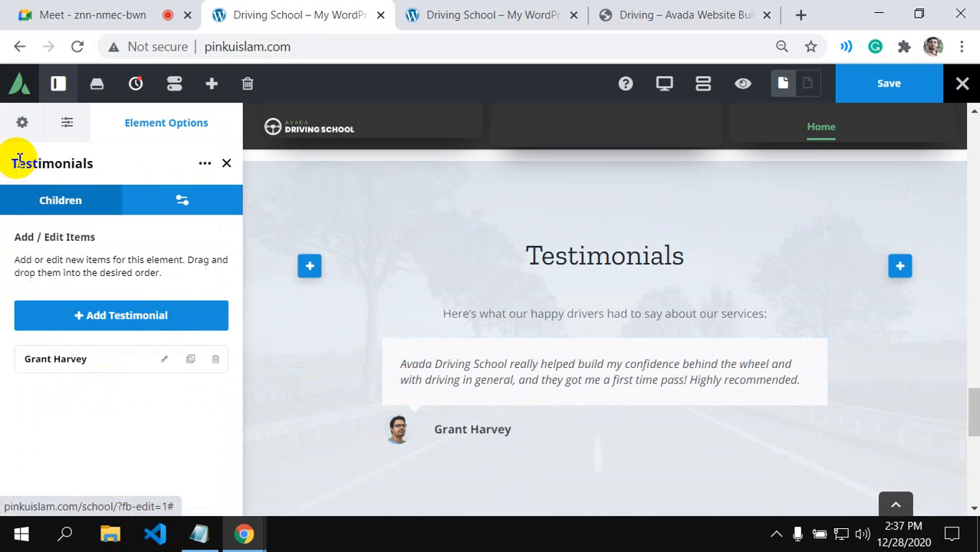
click(182, 201)
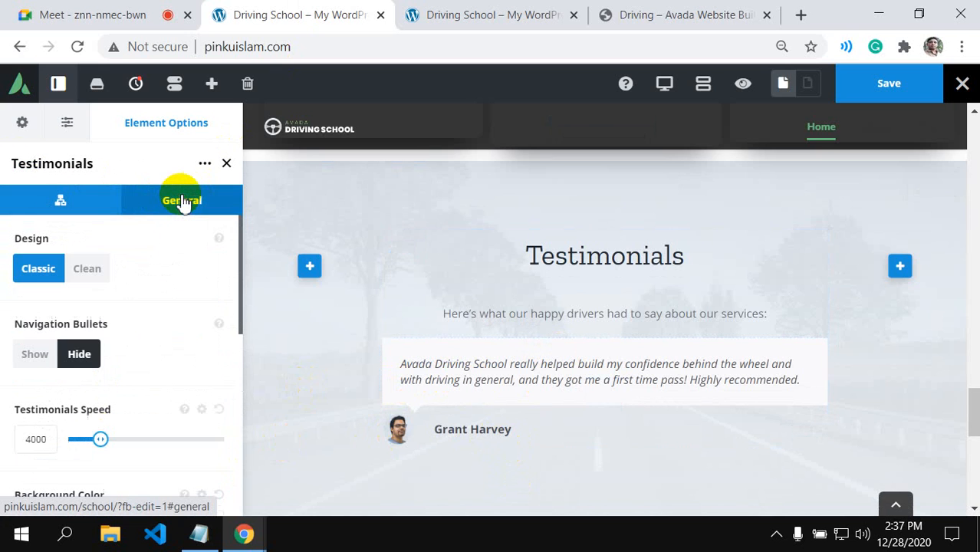
click(85, 272)
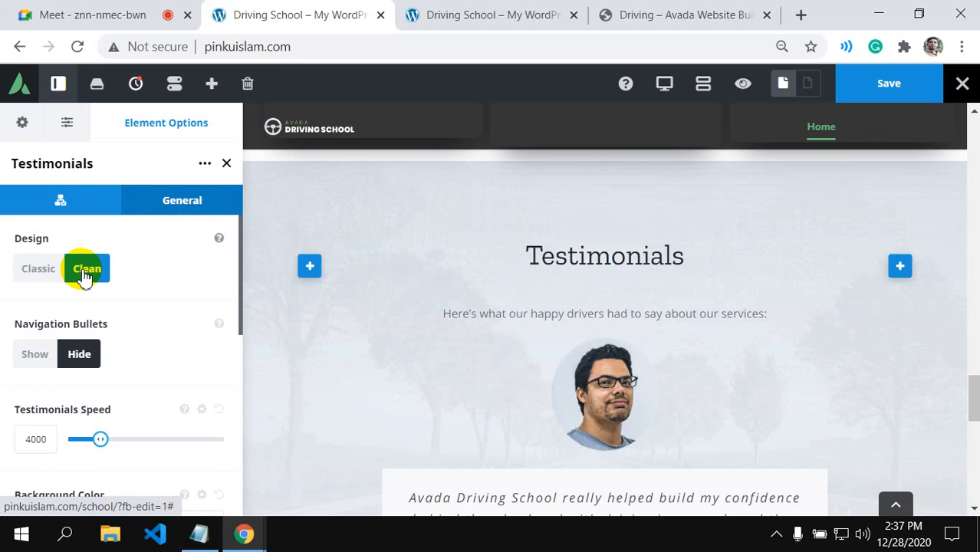
scroll(514, 402, down, 2)
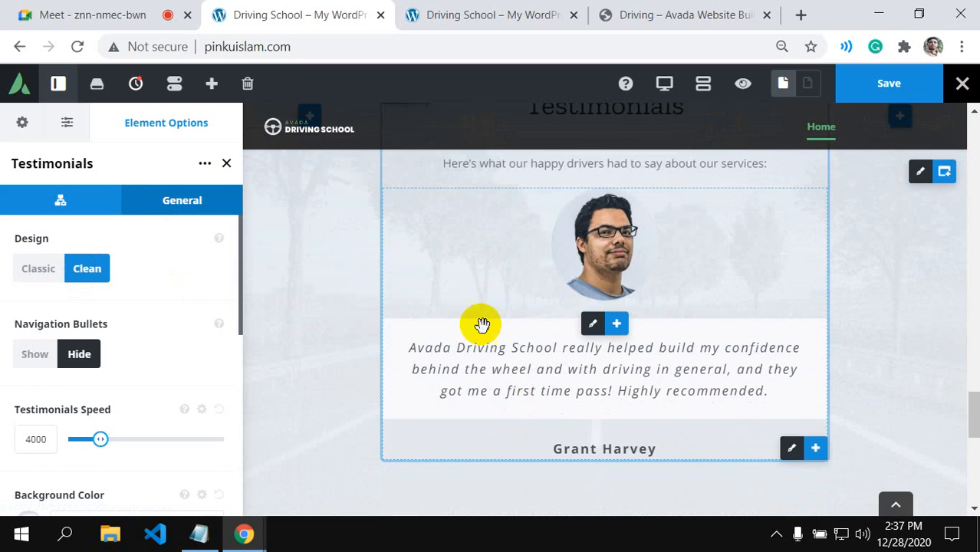
scroll(151, 373, down, 2)
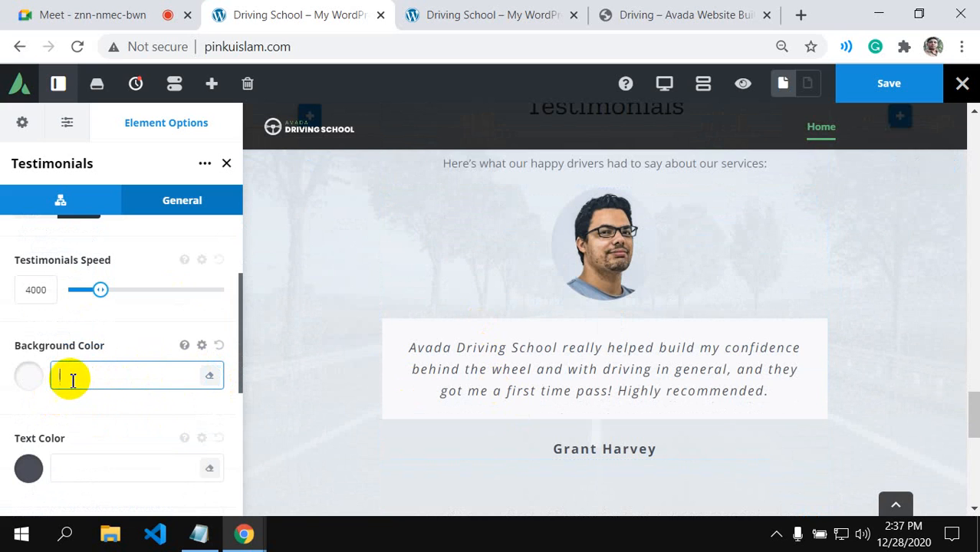
click(30, 379)
click(209, 412)
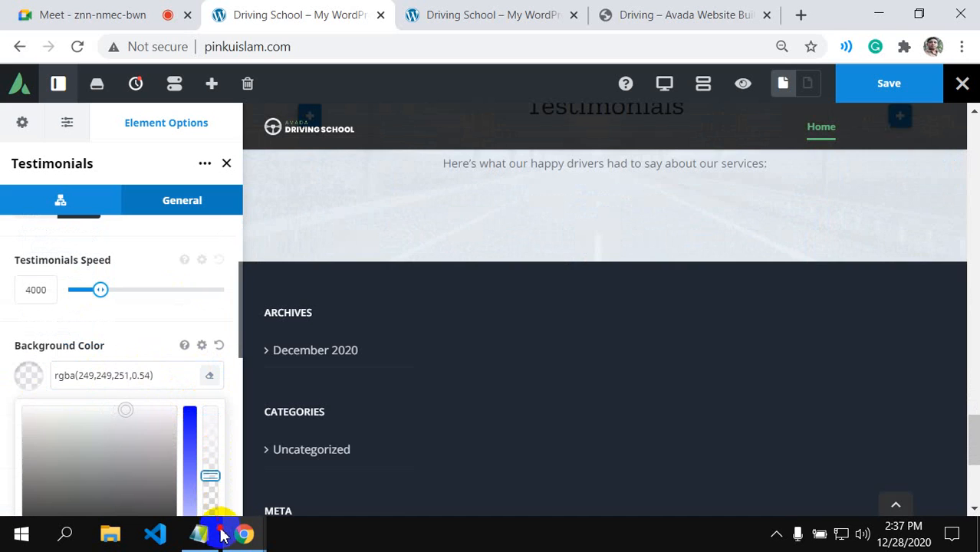
scroll(167, 439, down, 3)
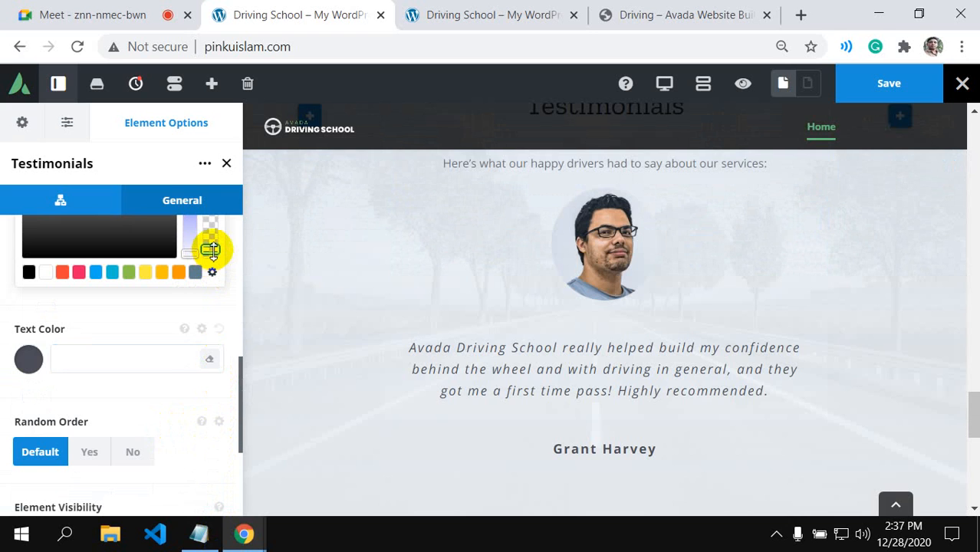
drag(223, 276, 224, 283)
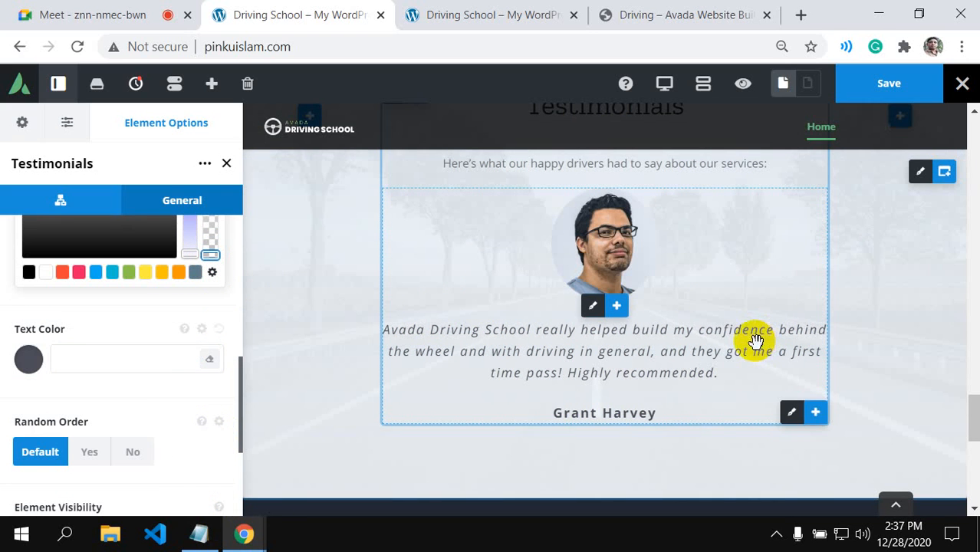
- Compare the testimonials with the live demo and bring up the list of testimonial items
click(658, 17)
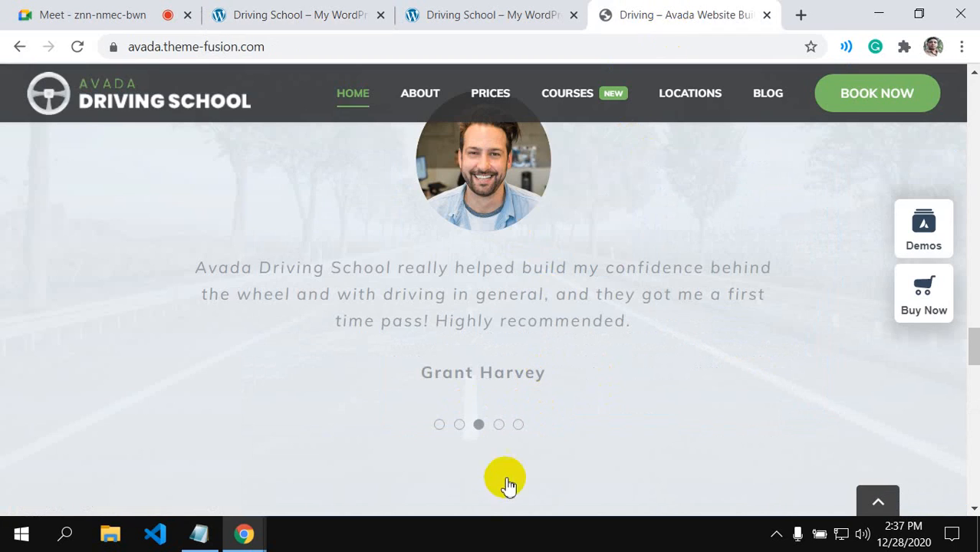
click(262, 17)
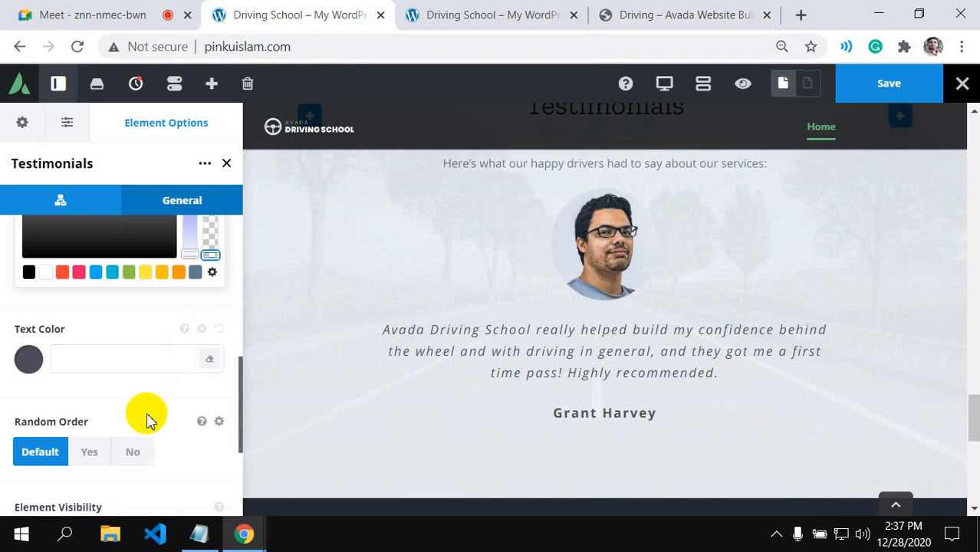
scroll(115, 414, down, 2)
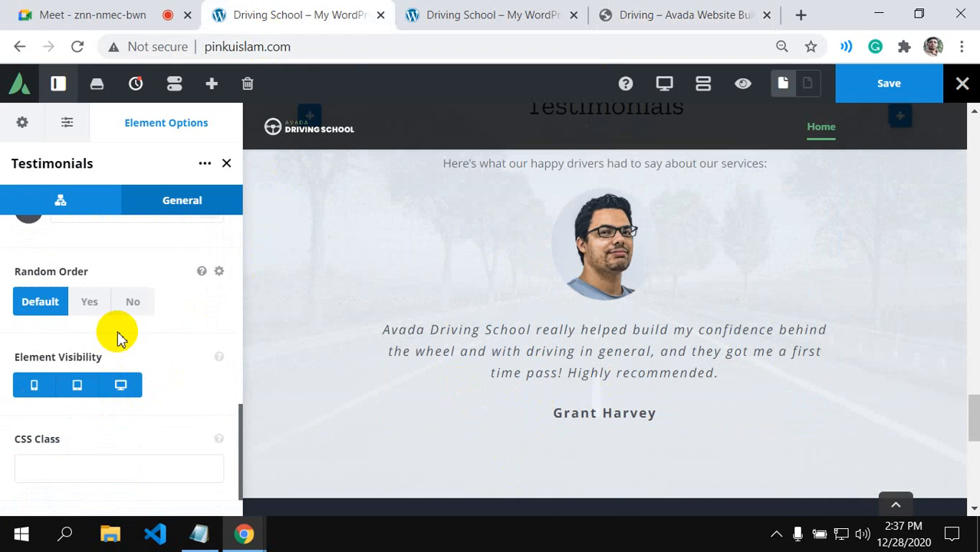
scroll(87, 333, down, 1)
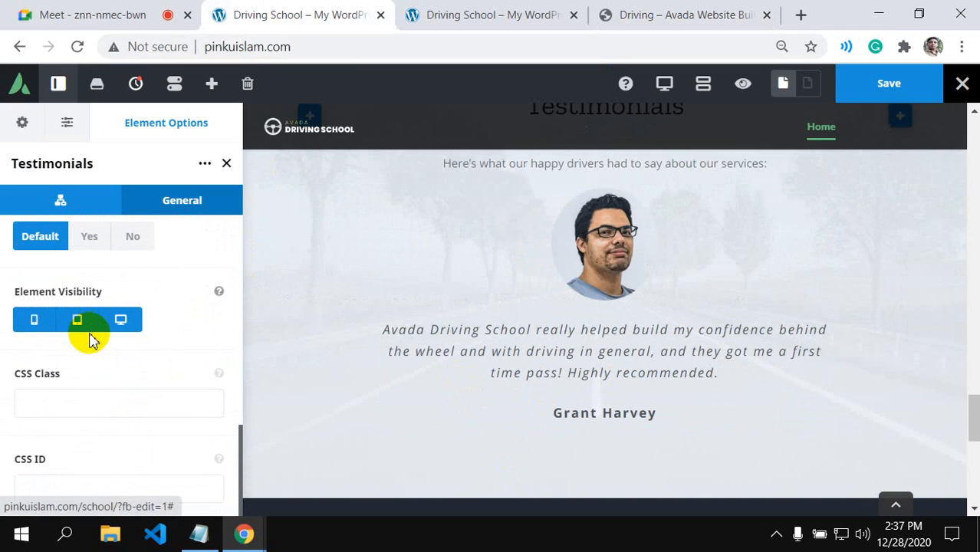
scroll(91, 348, up, 4)
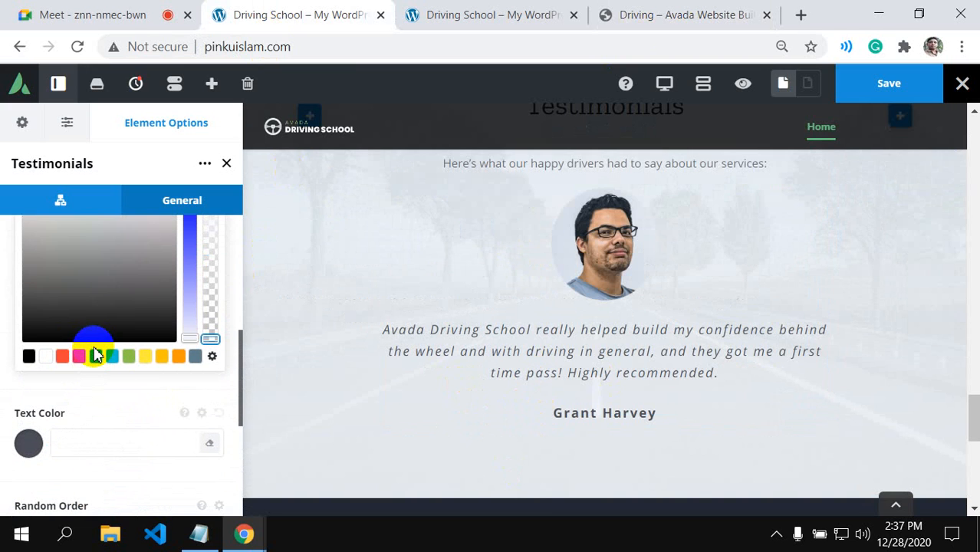
scroll(490, 265, up, 2)
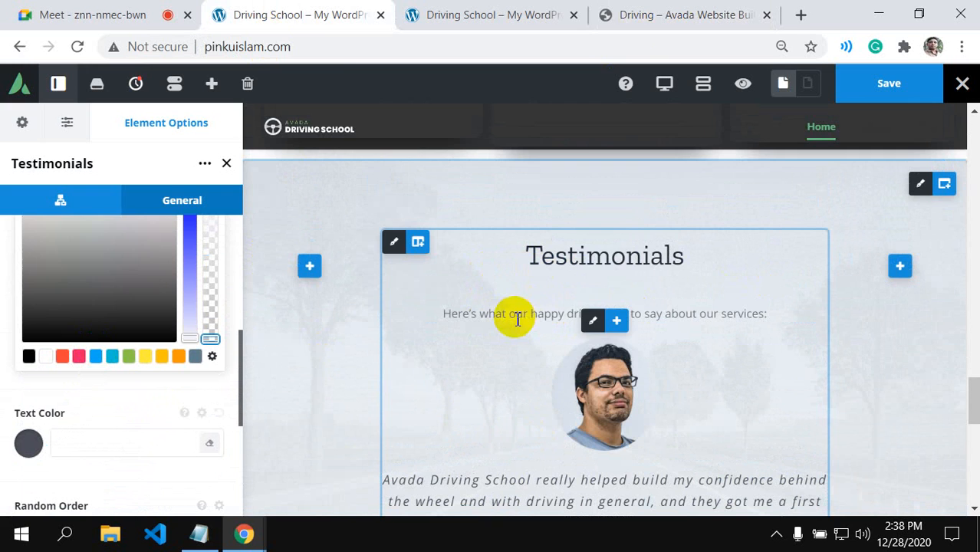
scroll(144, 447, up, 2)
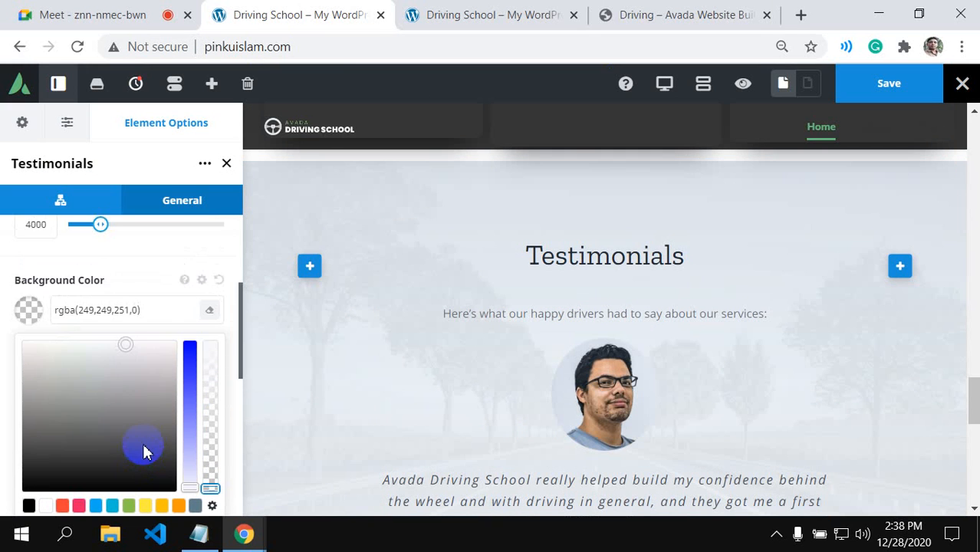
scroll(145, 452, up, 3)
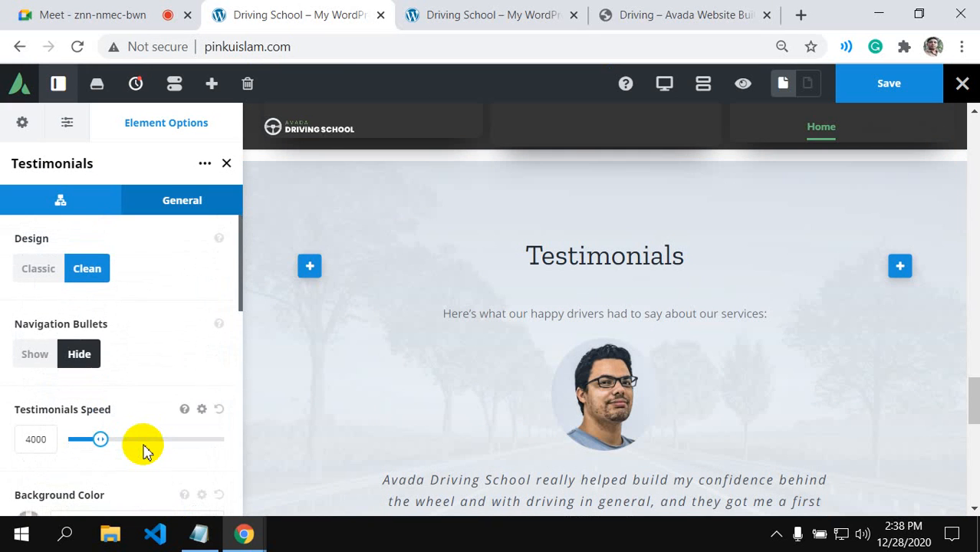
scroll(148, 439, down, 4)
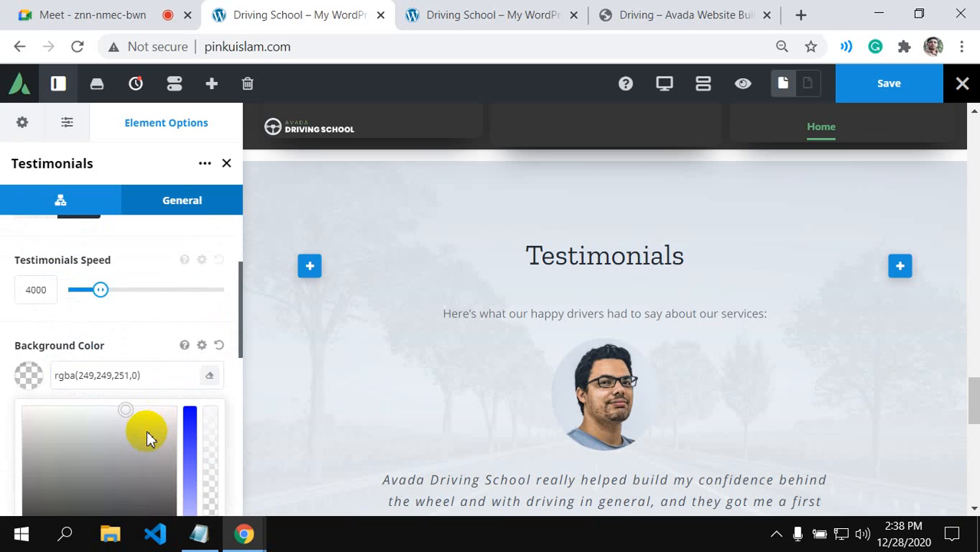
scroll(151, 436, down, 2)
scroll(150, 434, down, 2)
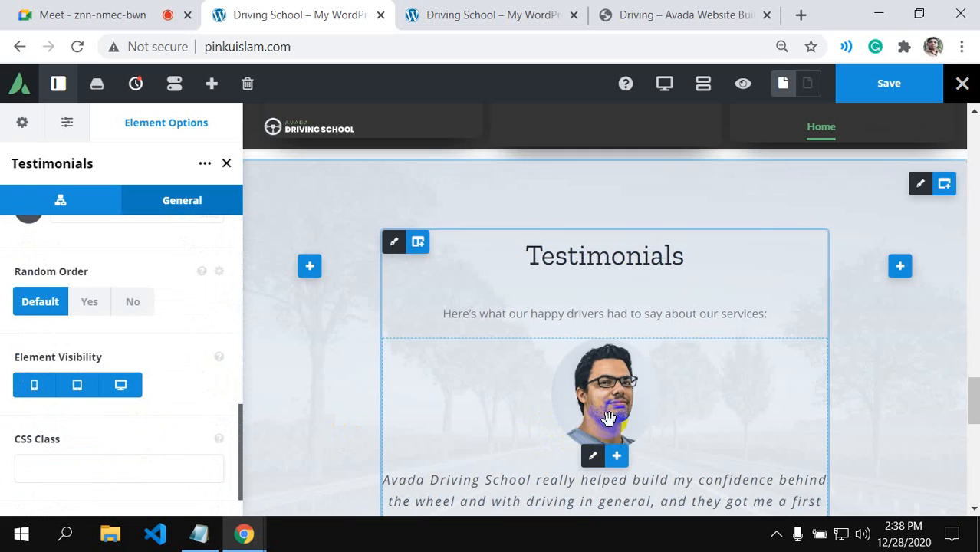
scroll(606, 417, down, 4)
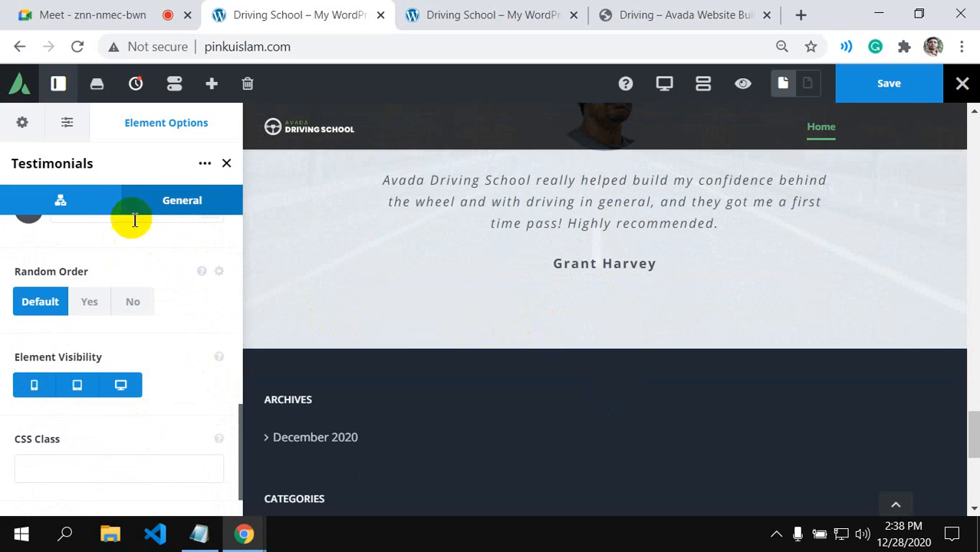
click(60, 125)
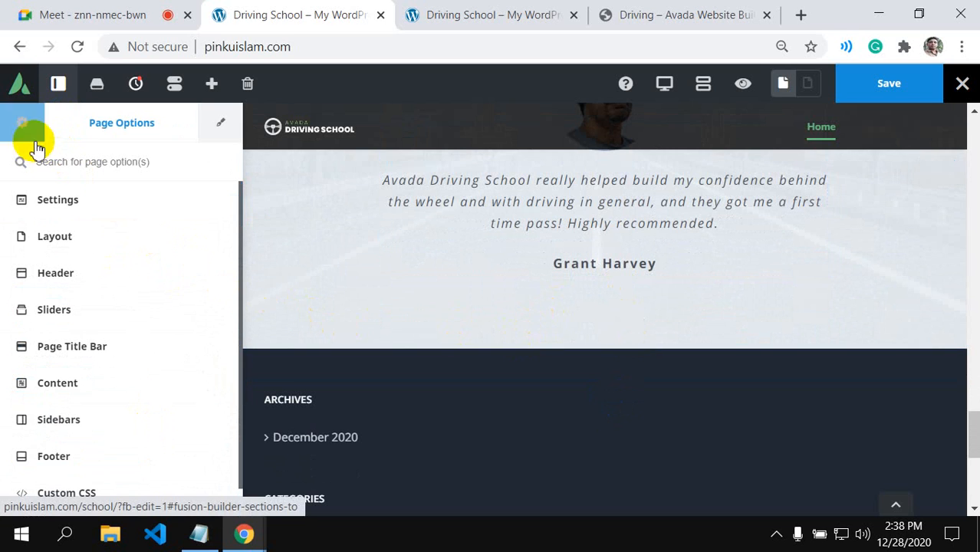
click(220, 123)
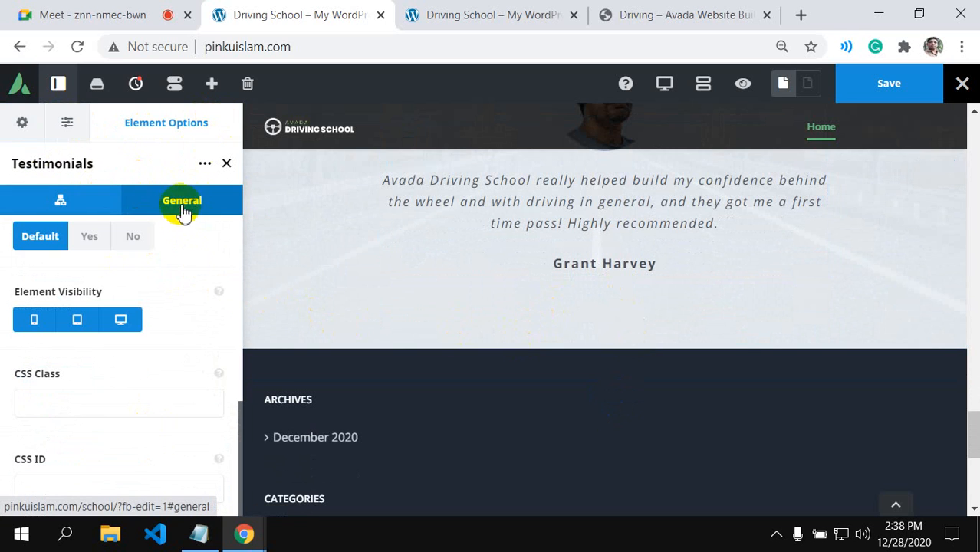
click(61, 211)
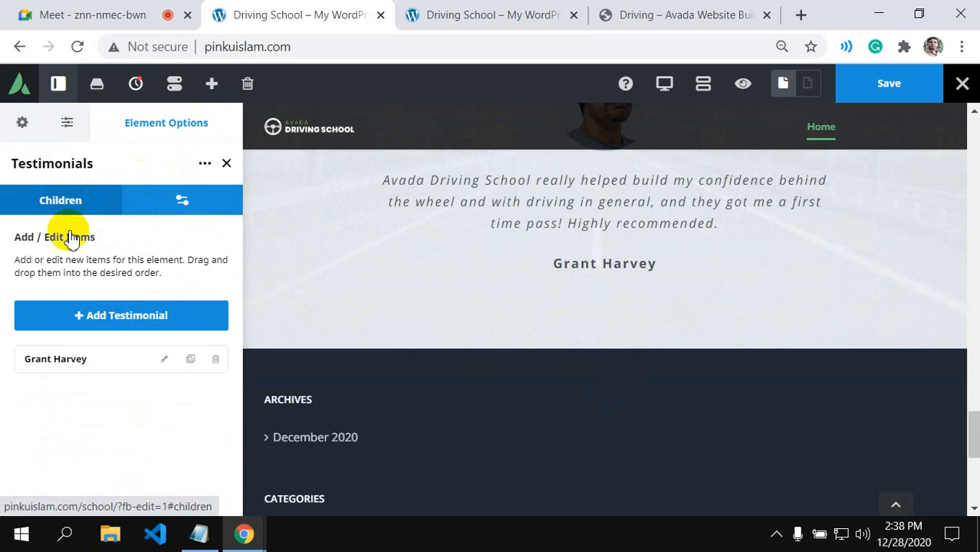
- Duplicate the existing testimonial item
click(190, 359)
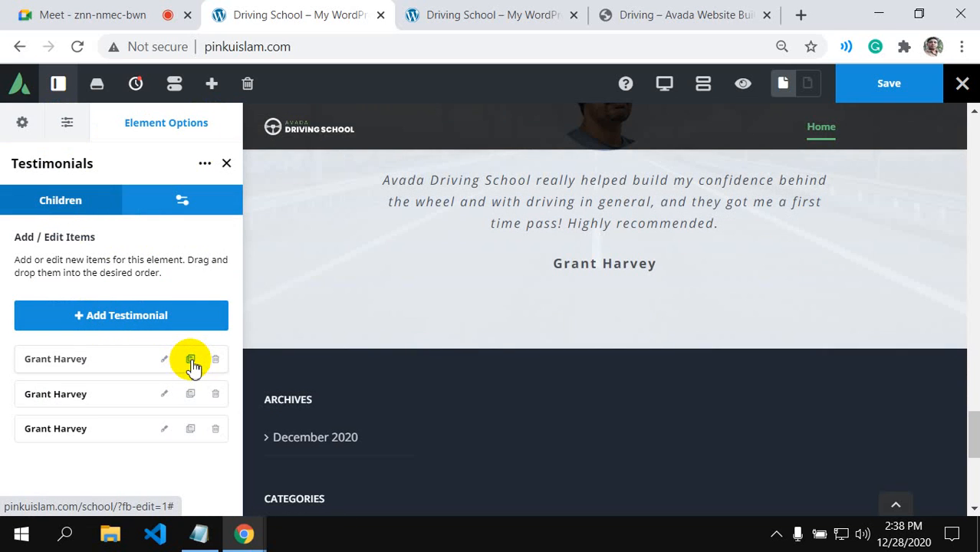
scroll(532, 289, up, 4)
scroll(534, 289, down, 6)
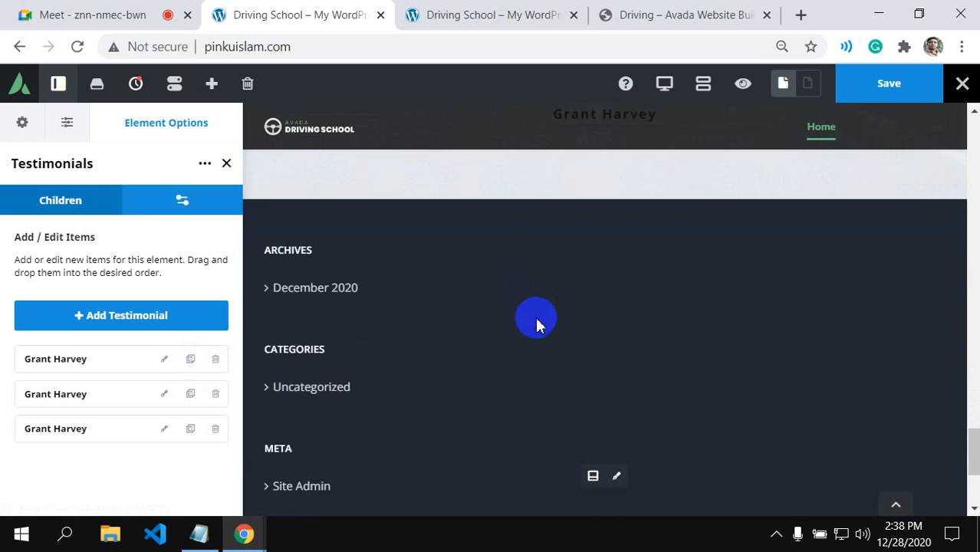
scroll(536, 325, up, 5)
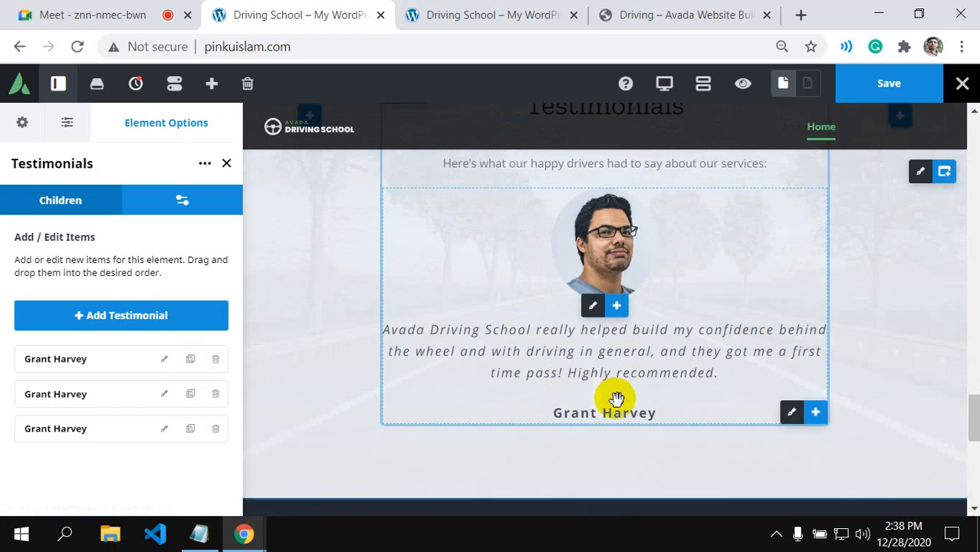
- Turn on navigation dots under the testimonials slider, checking against the demo
click(183, 205)
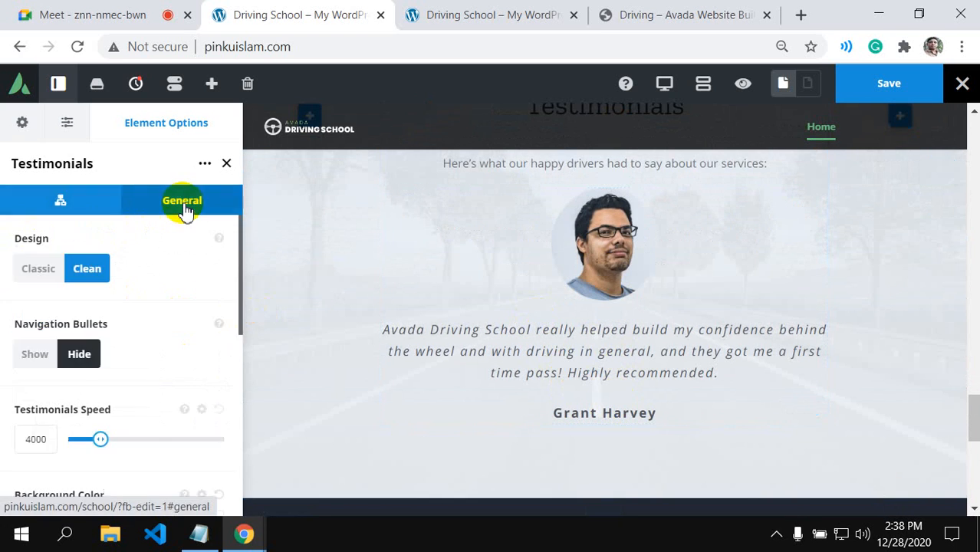
click(51, 357)
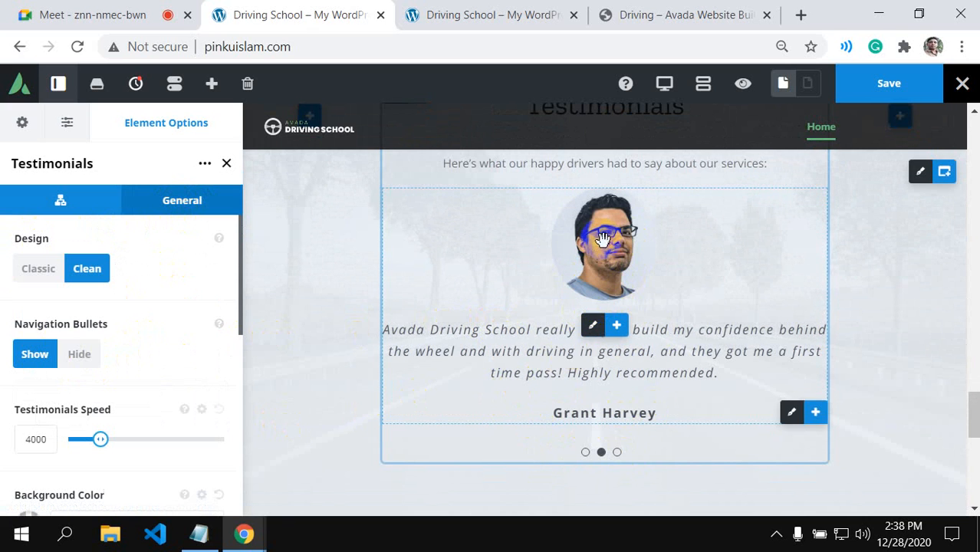
scroll(157, 332, down, 2)
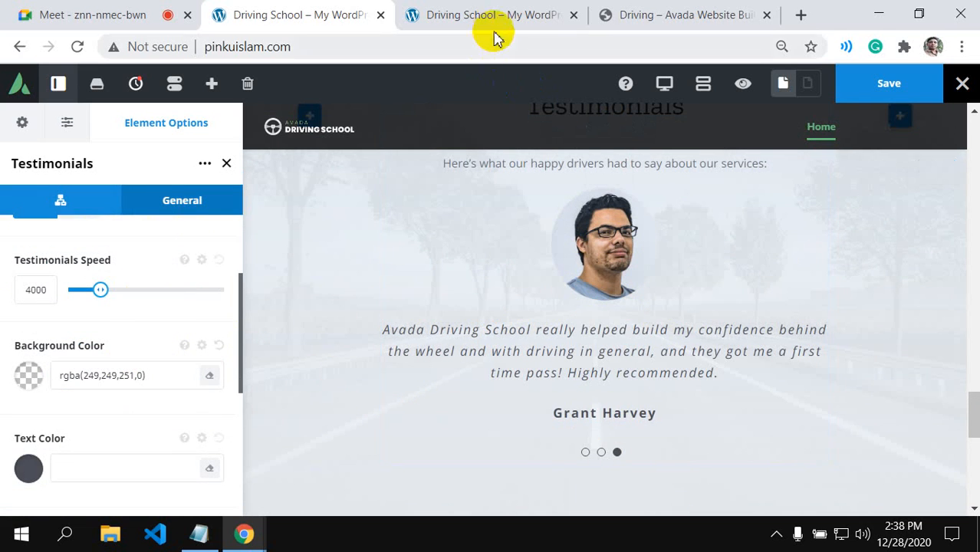
click(634, 14)
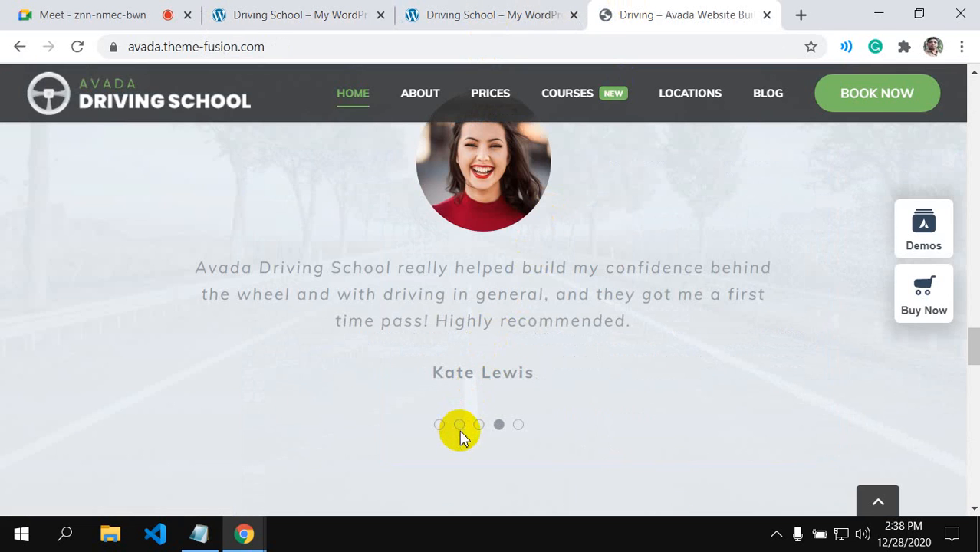
click(256, 15)
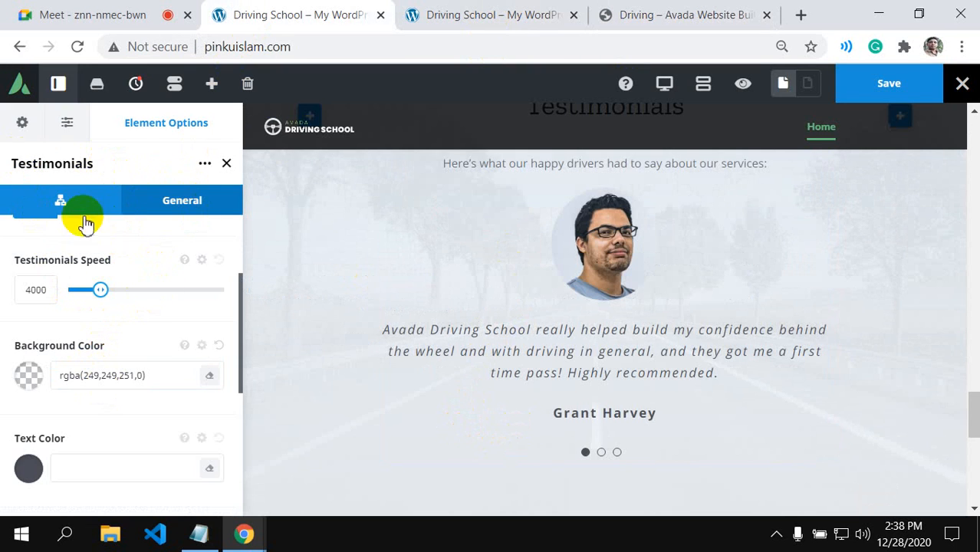
- Clone the third testimonial item to reach five copies
click(61, 200)
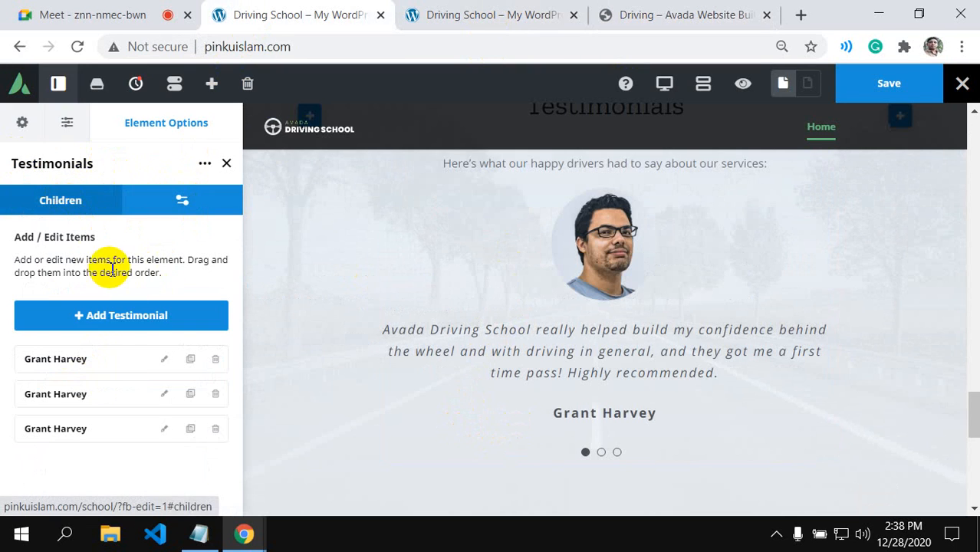
click(193, 430)
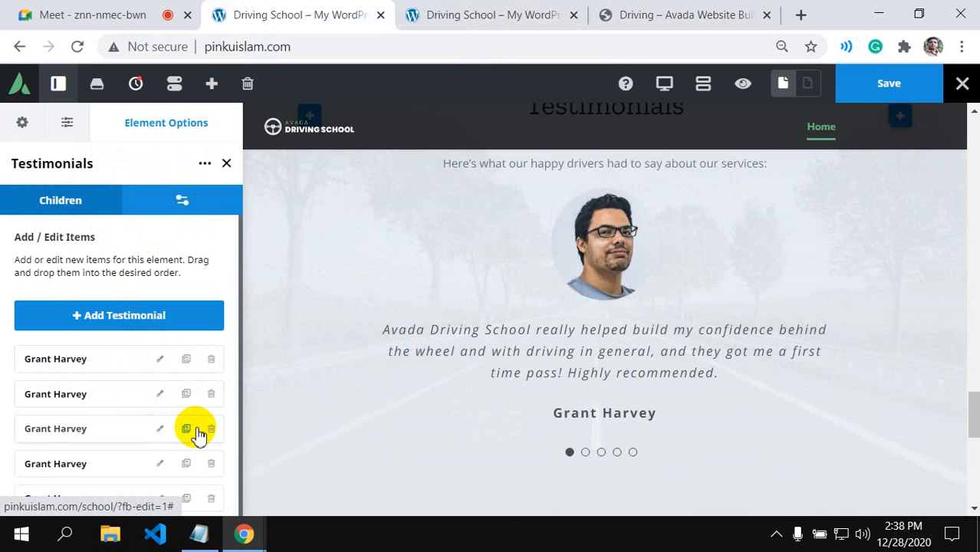
scroll(565, 320, down, 2)
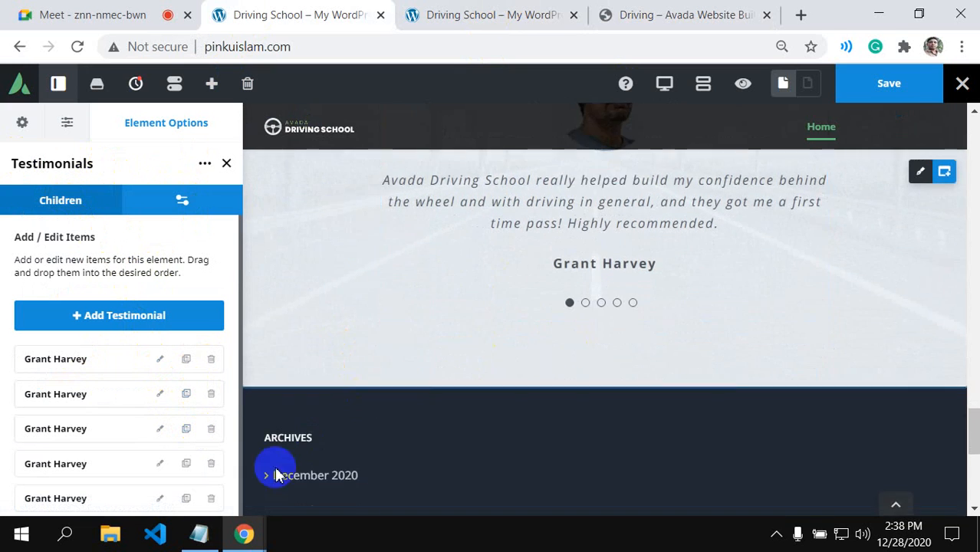
- Change the second testimonial's avatar to testimonial-grant.png
click(161, 397)
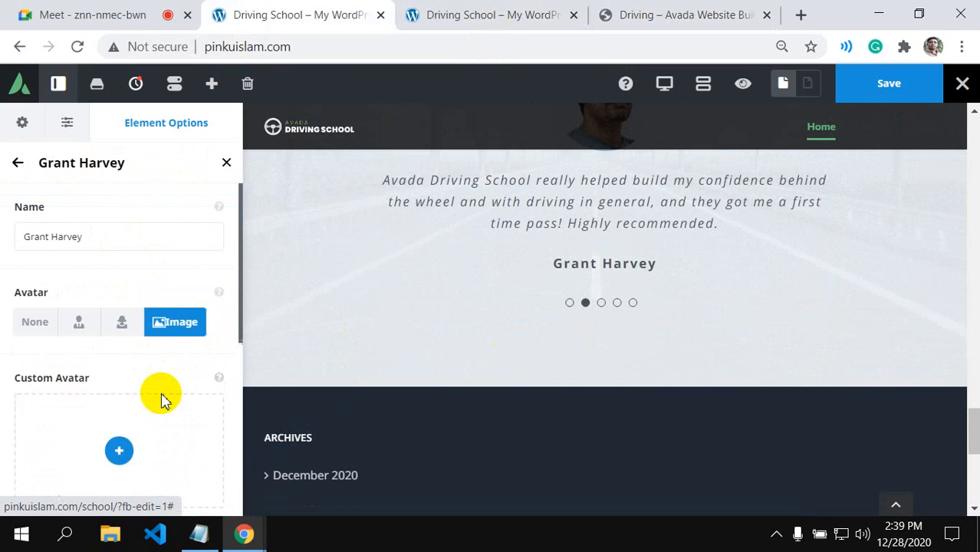
scroll(161, 399, down, 3)
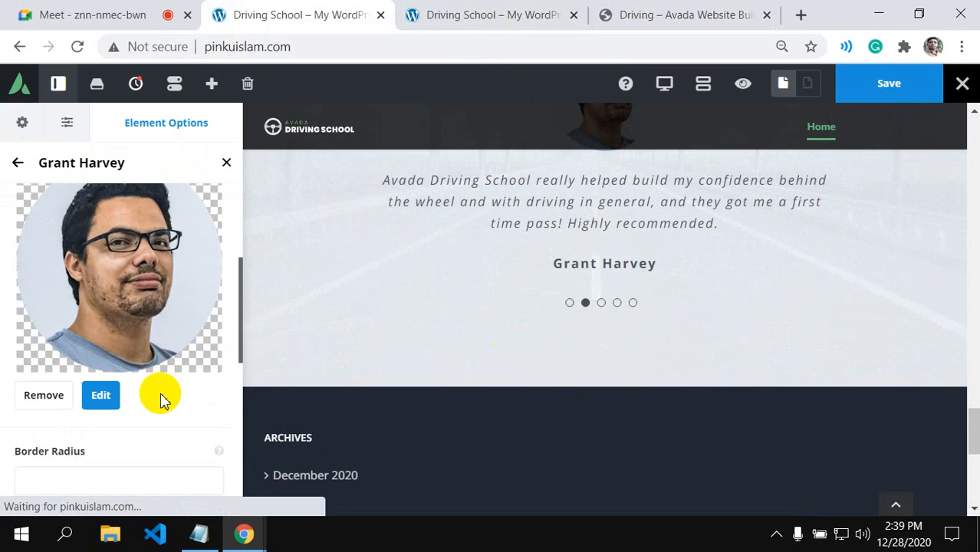
click(102, 397)
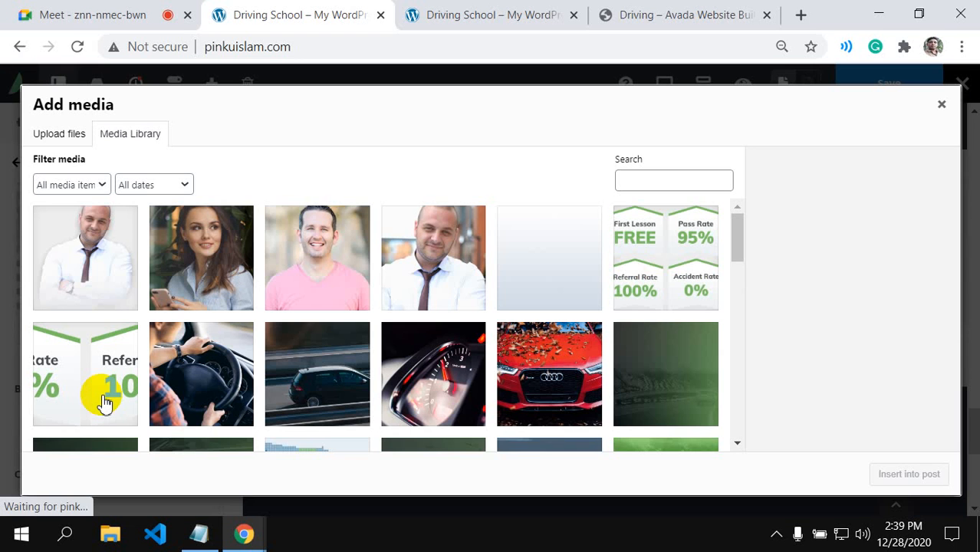
scroll(412, 340, down, 6)
scroll(413, 340, down, 3)
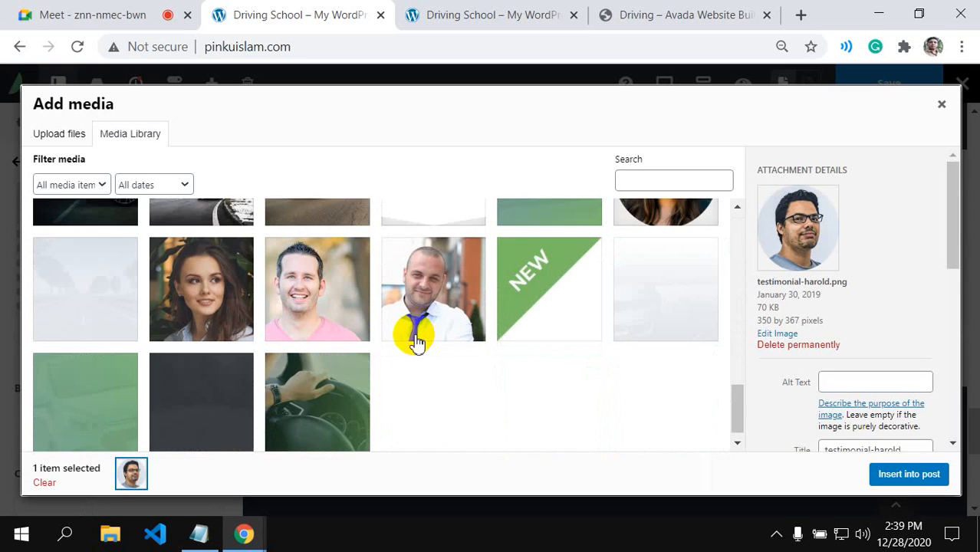
scroll(415, 342, up, 2)
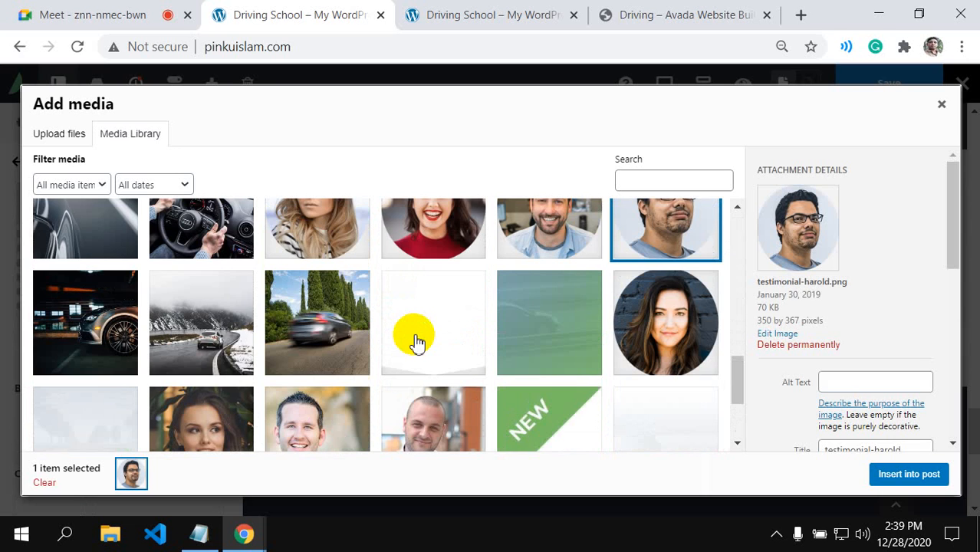
scroll(415, 342, up, 2)
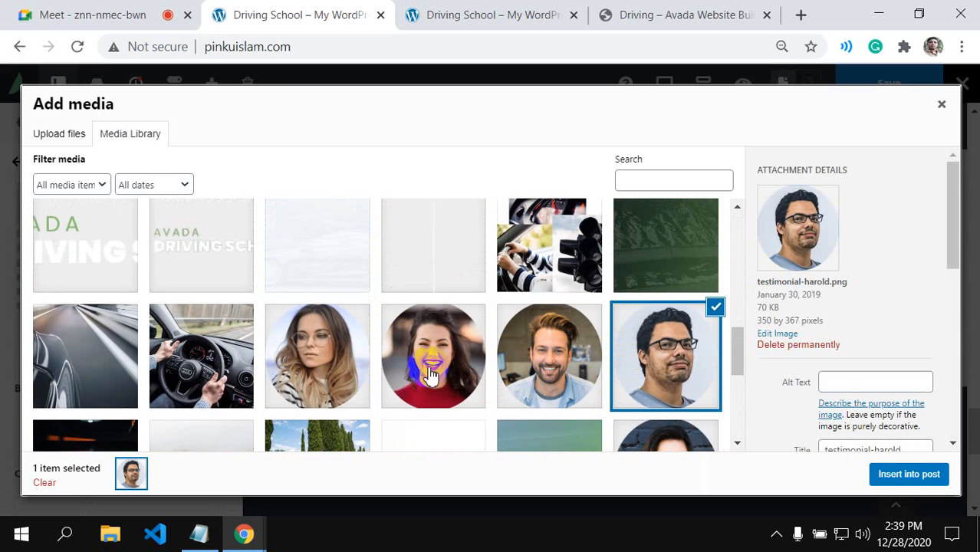
click(519, 358)
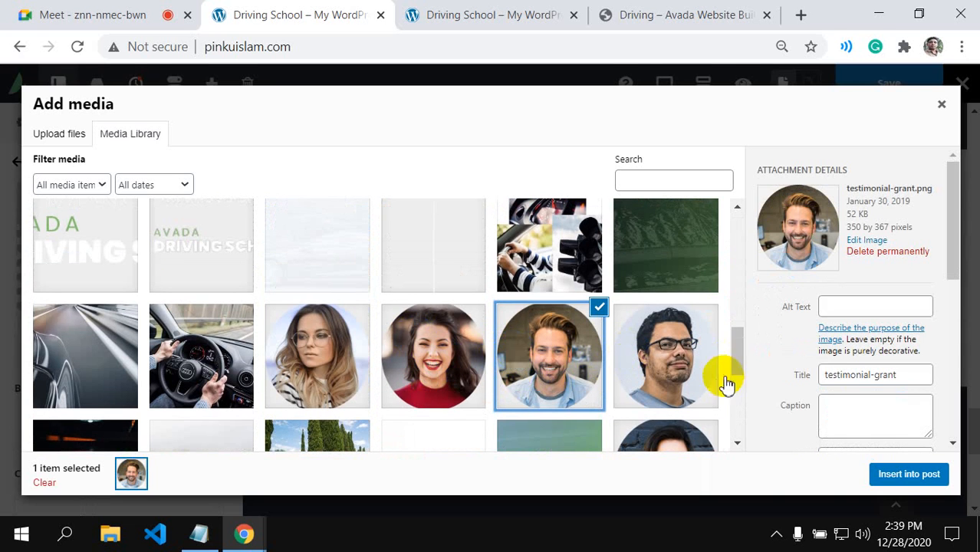
click(905, 477)
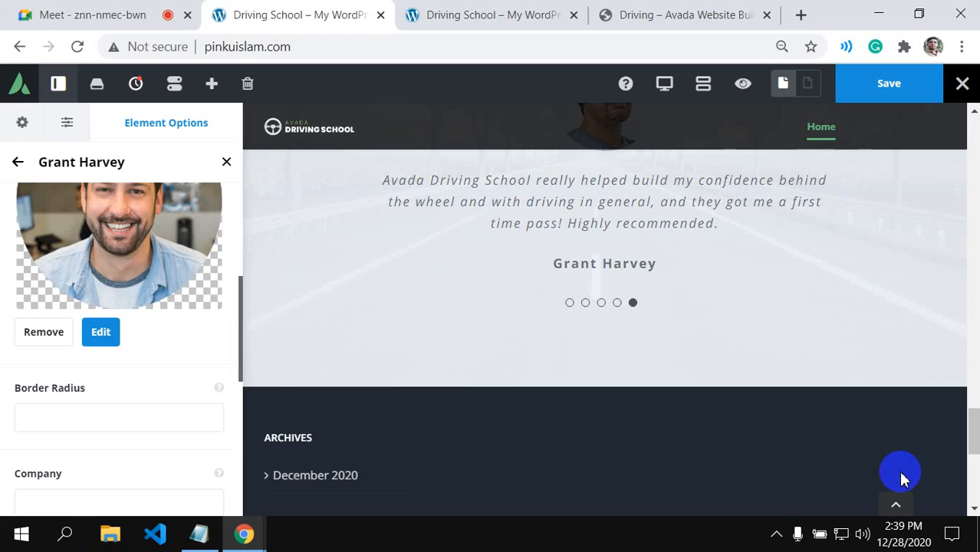
scroll(109, 412, down, 5)
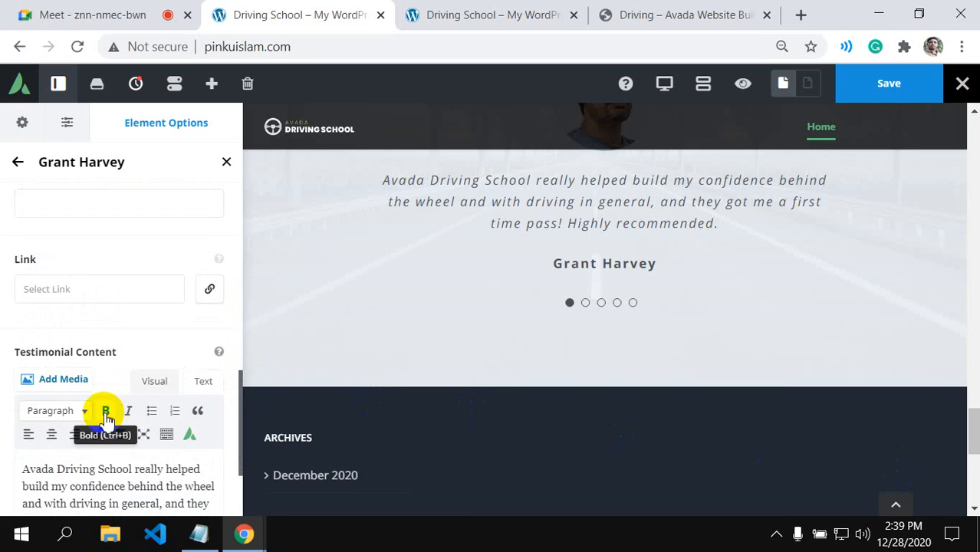
scroll(105, 418, down, 3)
scroll(79, 375, up, 8)
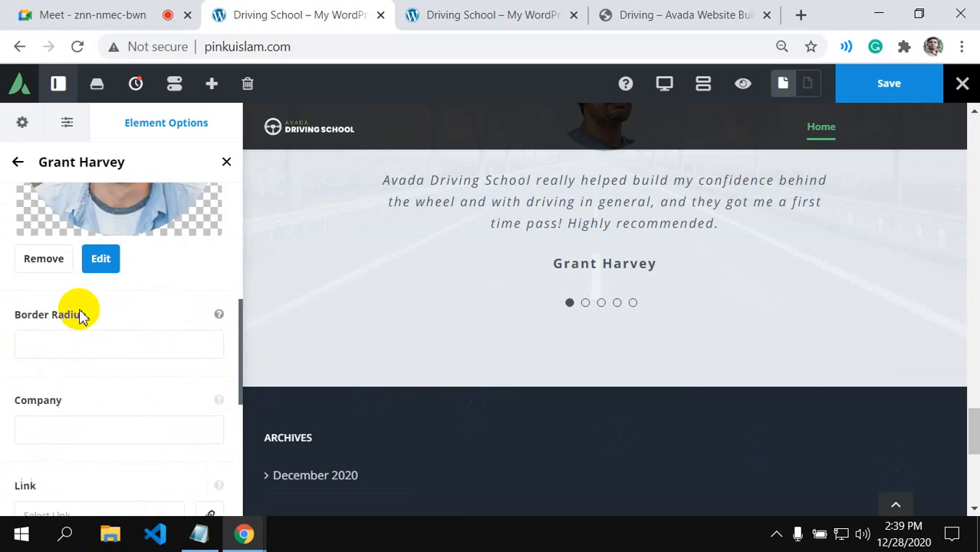
click(19, 164)
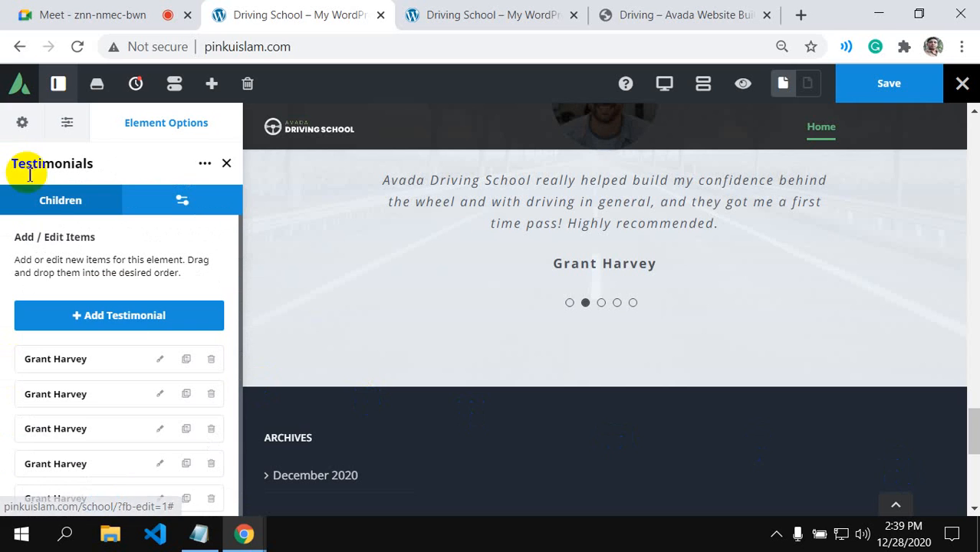
- Change the third testimonial's avatar to testimonial-kelly.png
click(160, 432)
scroll(175, 406, down, 5)
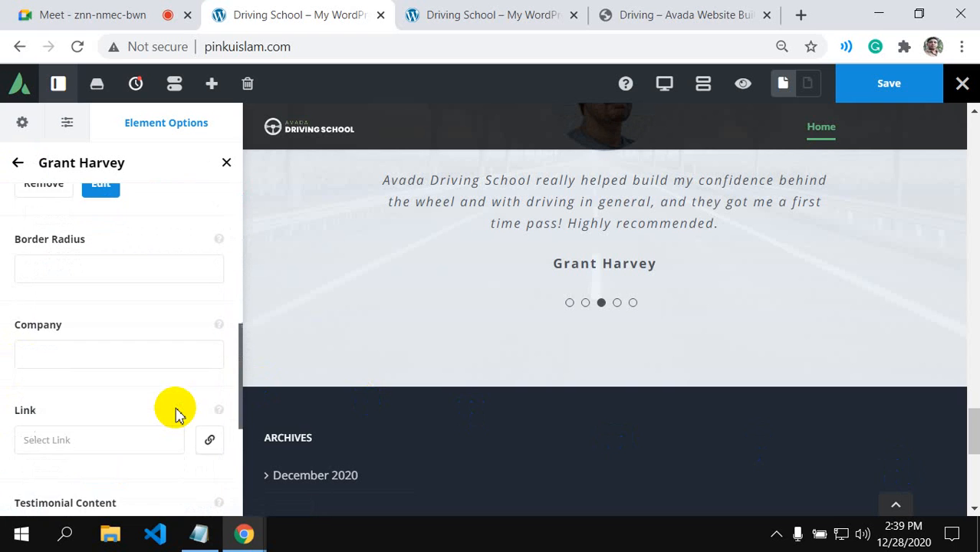
scroll(175, 410, up, 3)
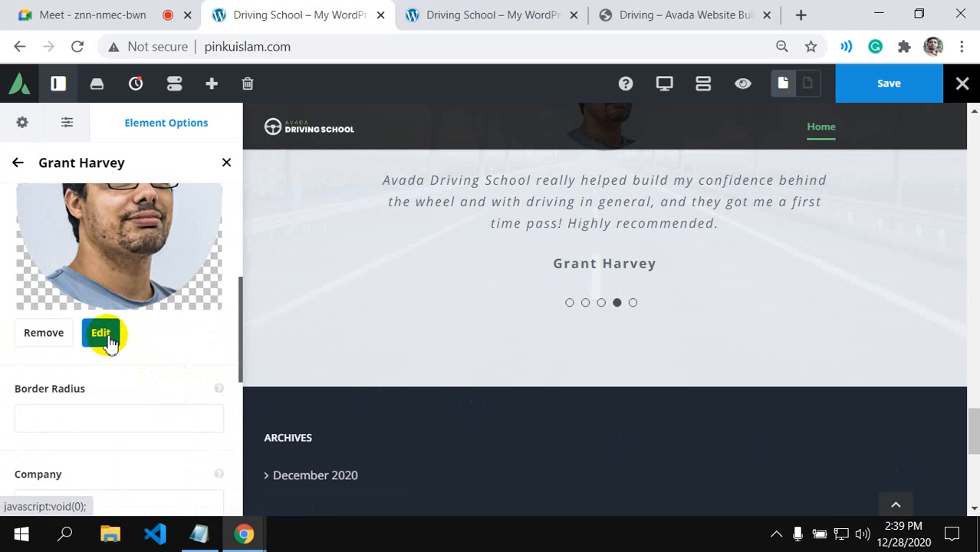
click(102, 334)
scroll(581, 330, down, 15)
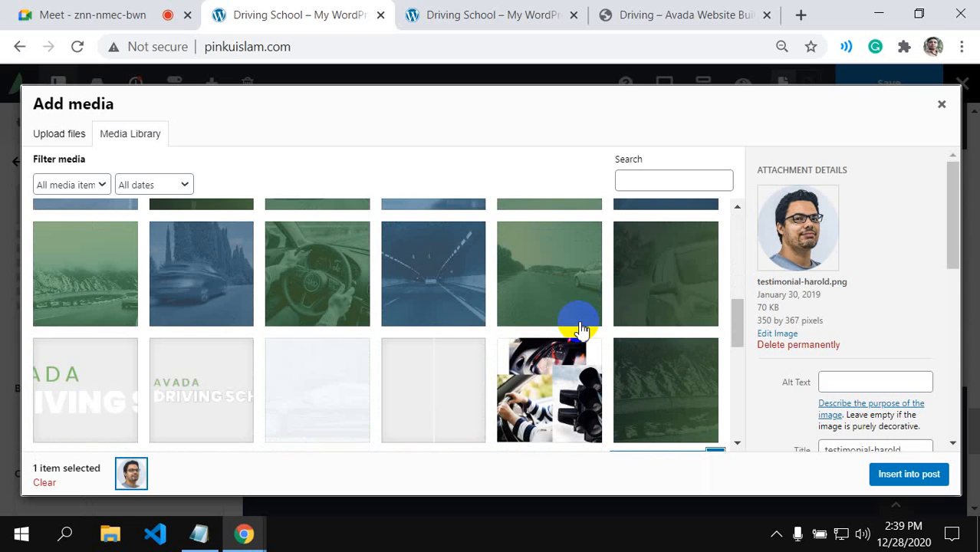
scroll(494, 334, up, 1)
scroll(495, 334, up, 2)
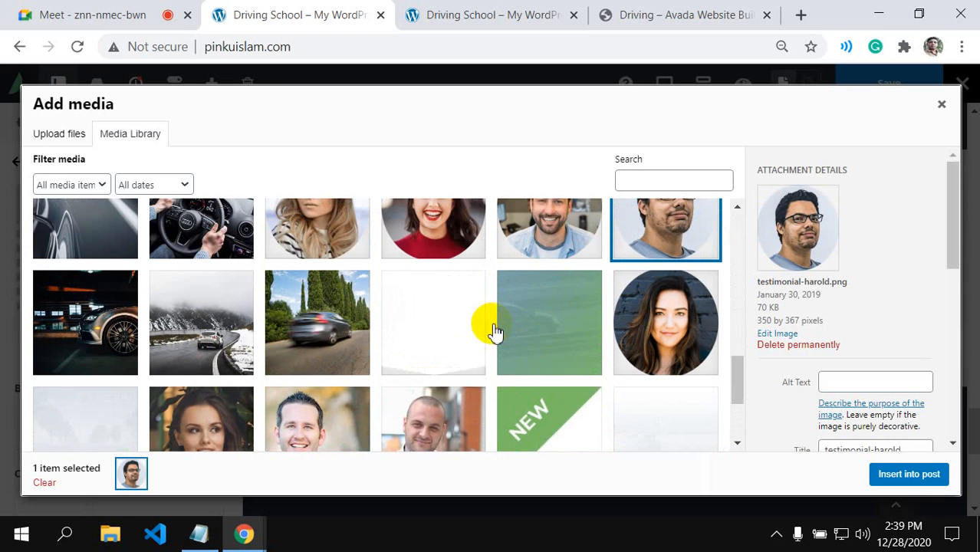
scroll(553, 313, up, 2)
click(322, 372)
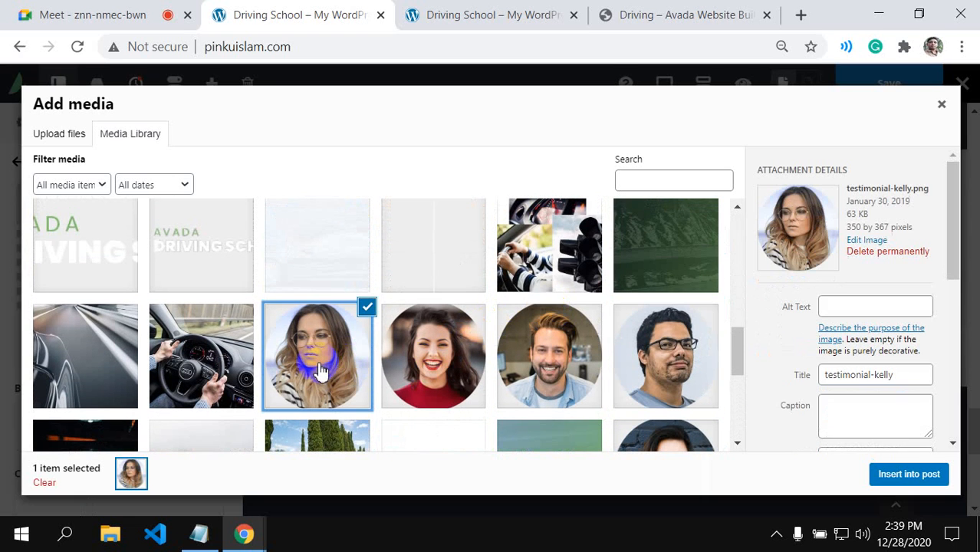
click(909, 474)
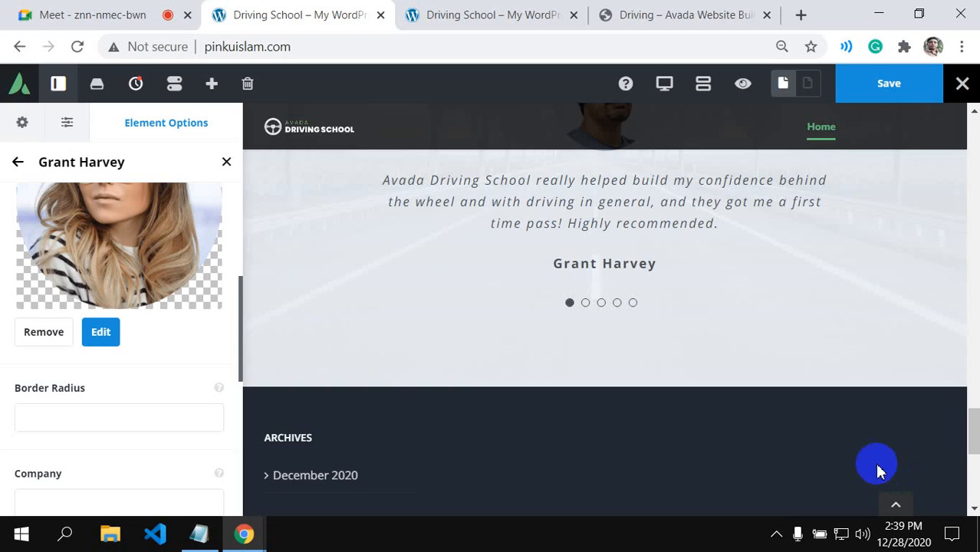
scroll(648, 331, up, 4)
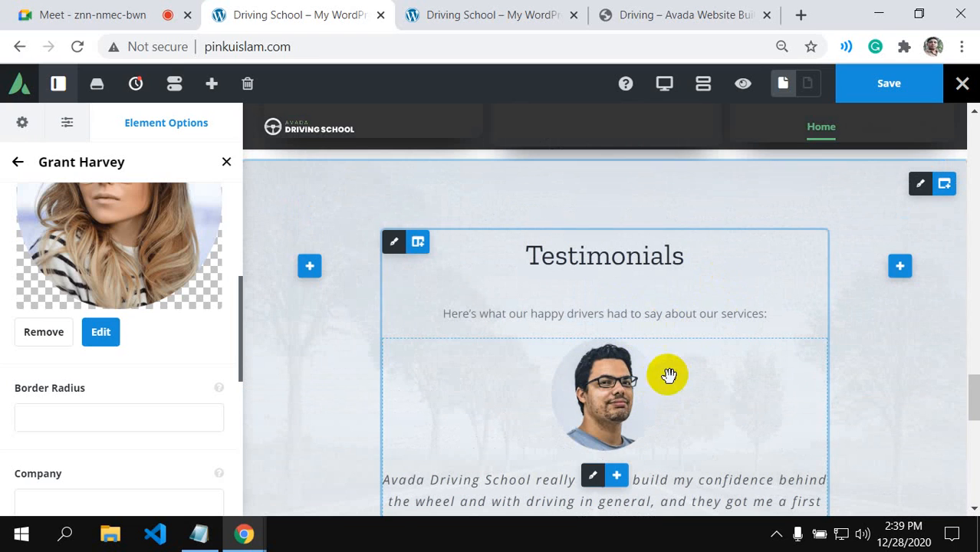
scroll(663, 389, down, 2)
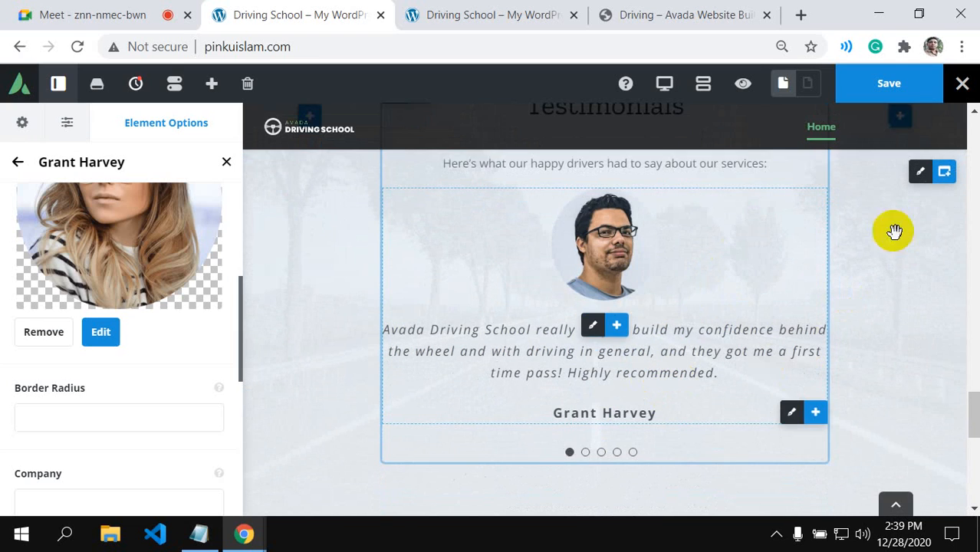
- Save the page with the updated testimonial avatars
click(886, 87)
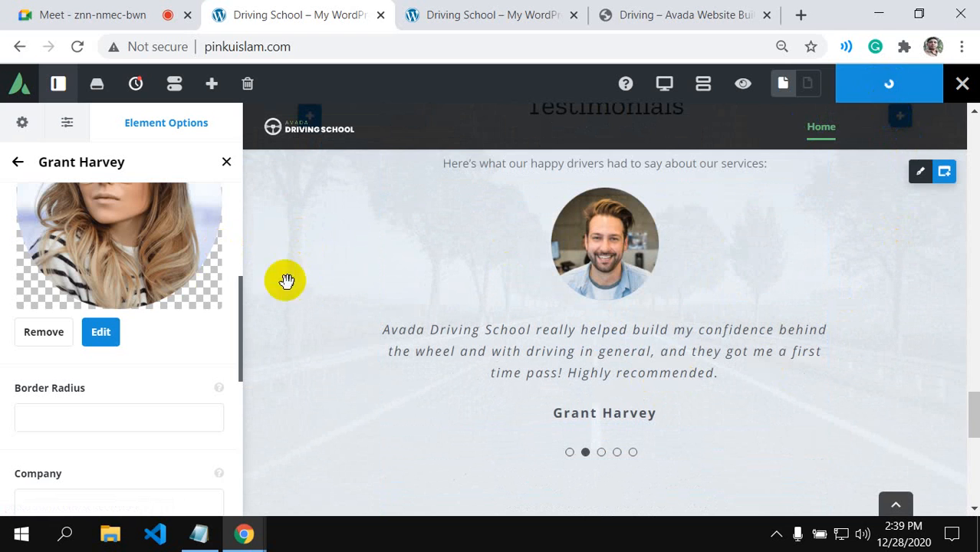
scroll(580, 303, down, 2)
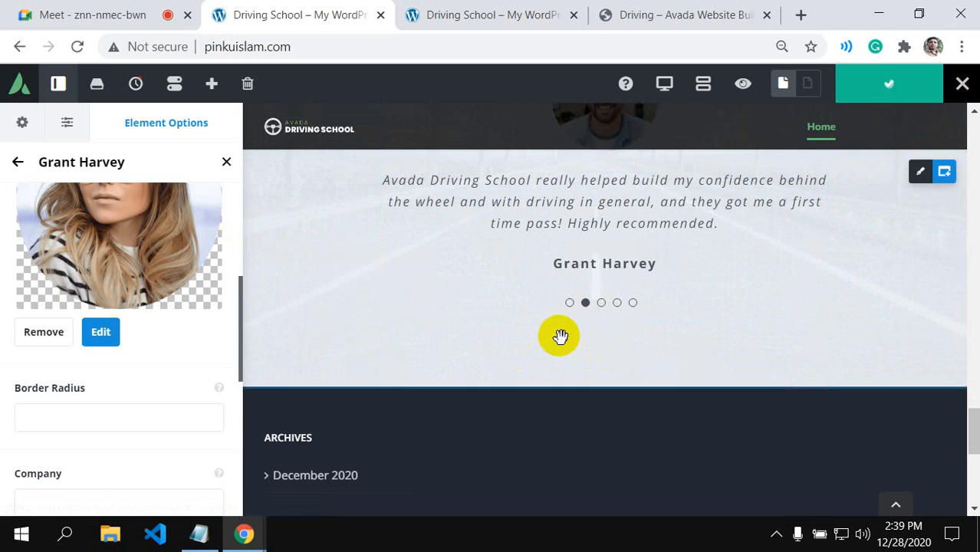
scroll(563, 334, up, 2)
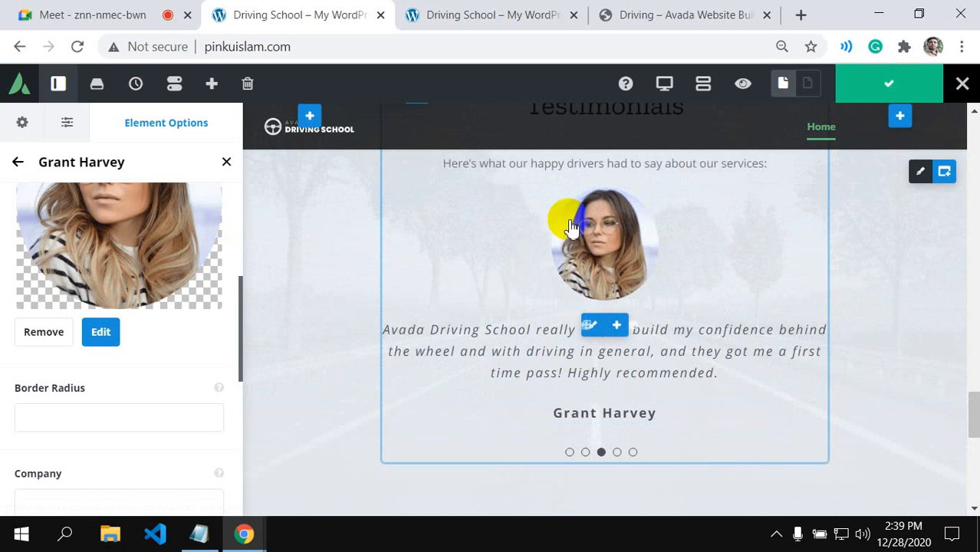
click(657, 13)
- Scroll the live demo to review its Latest News and team card sections
scroll(493, 393, down, 4)
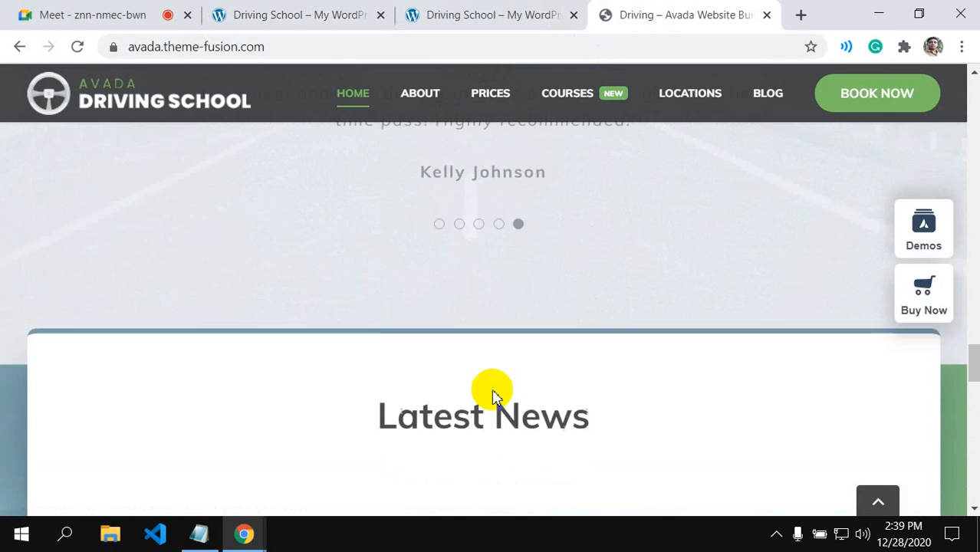
scroll(491, 396, up, 4)
scroll(492, 395, up, 6)
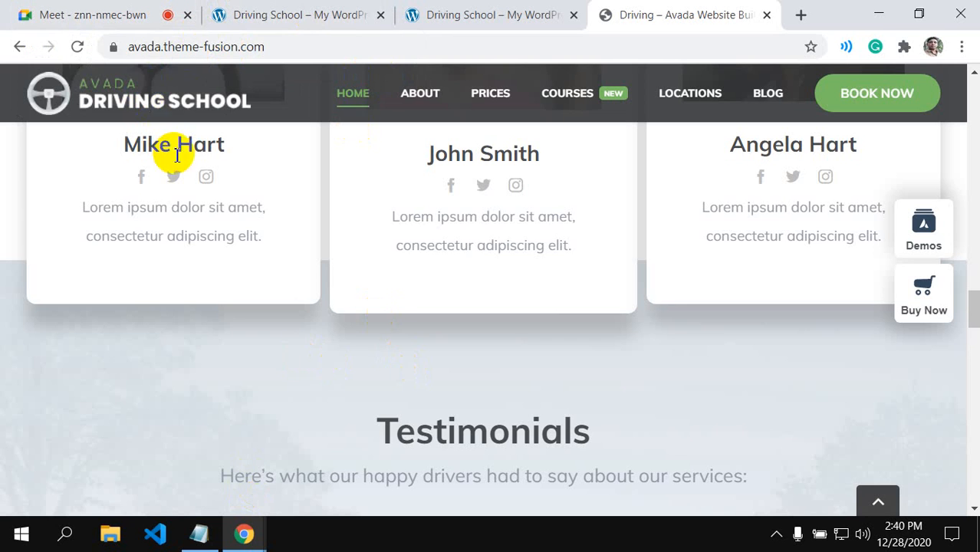
- Drag the Testimonials container's top padding up to 152px
click(264, 11)
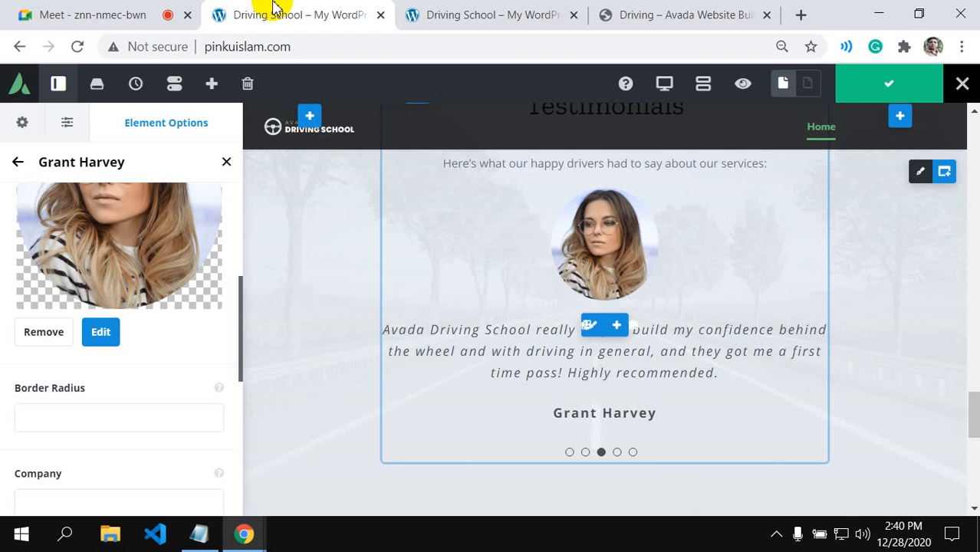
scroll(441, 222, up, 2)
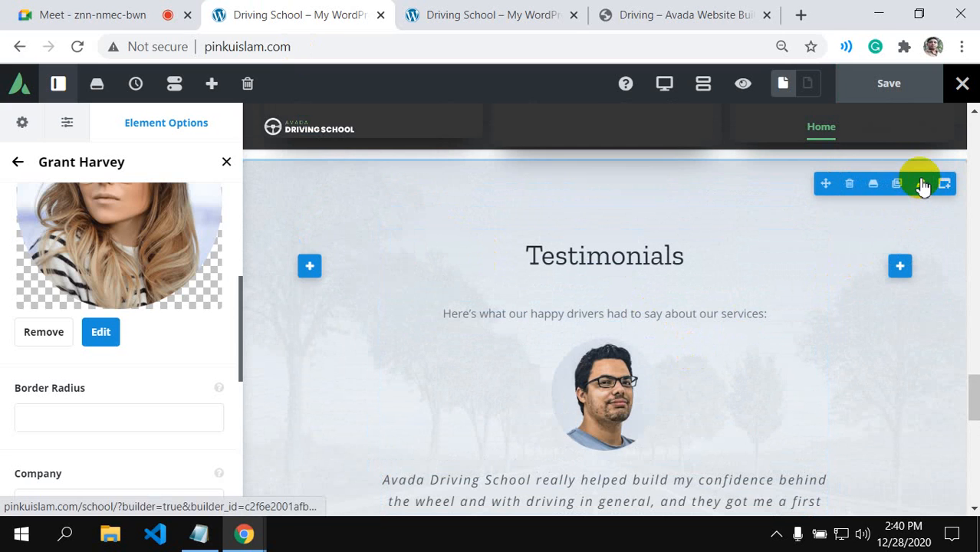
mouse_move(246, 541)
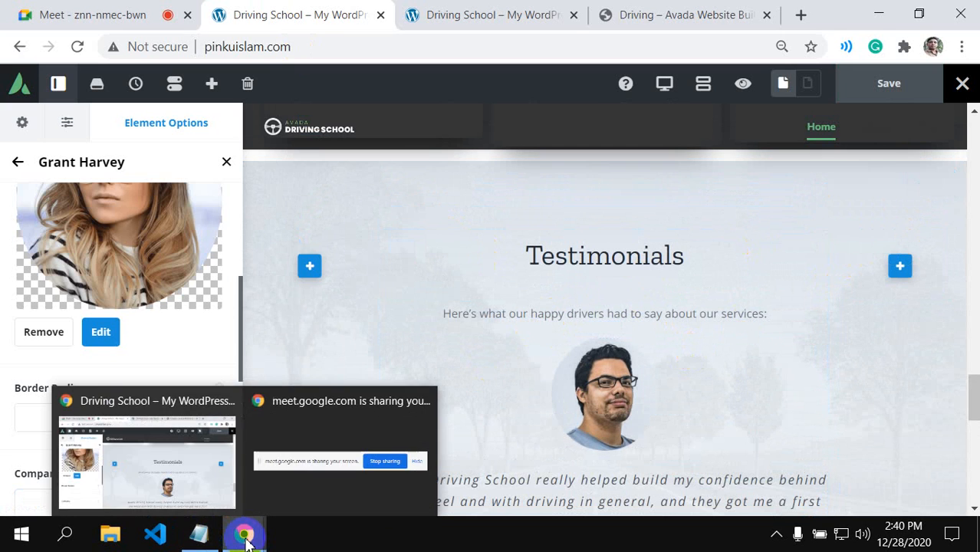
scroll(647, 365, up, 4)
scroll(651, 367, down, 2)
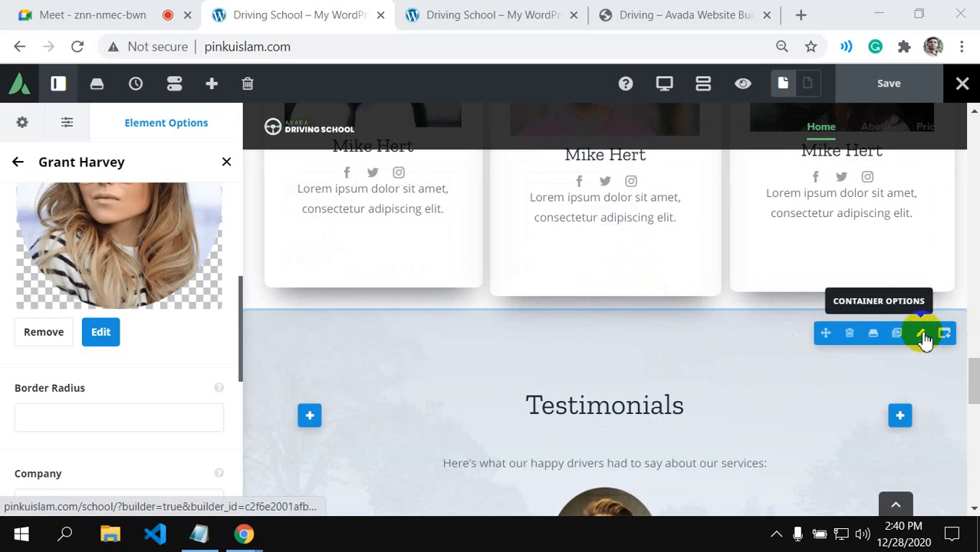
click(922, 337)
click(922, 337)
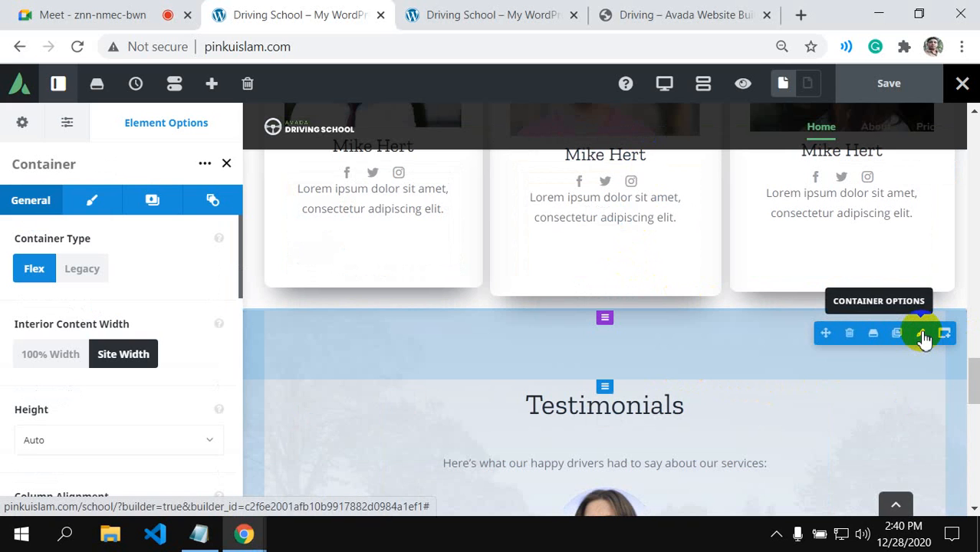
drag(606, 388, 613, 427)
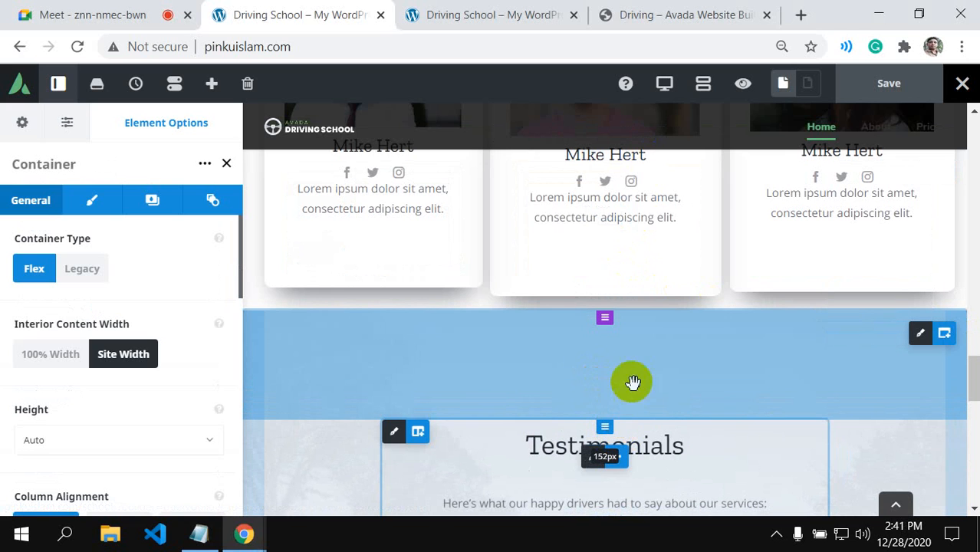
click(605, 322)
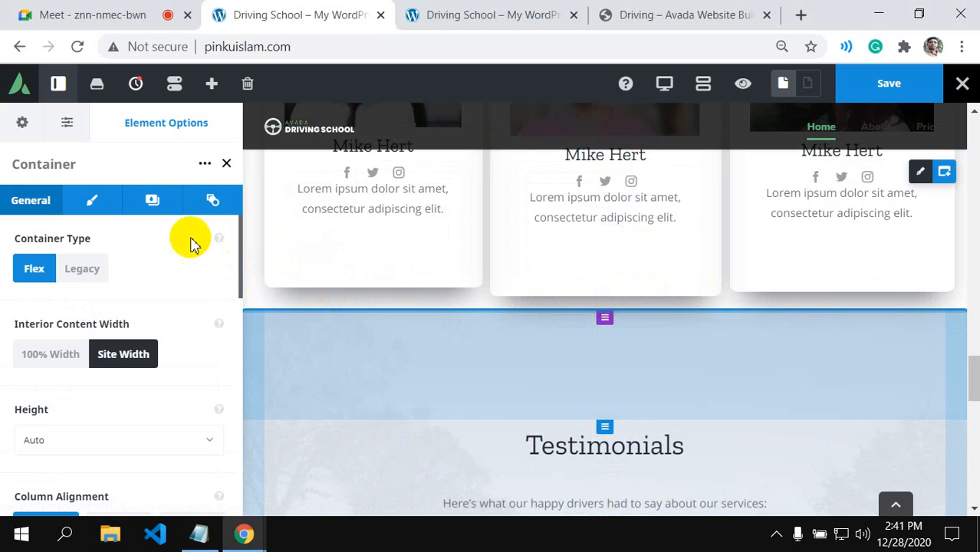
- Set the Testimonials container's top margin to -100px
click(98, 198)
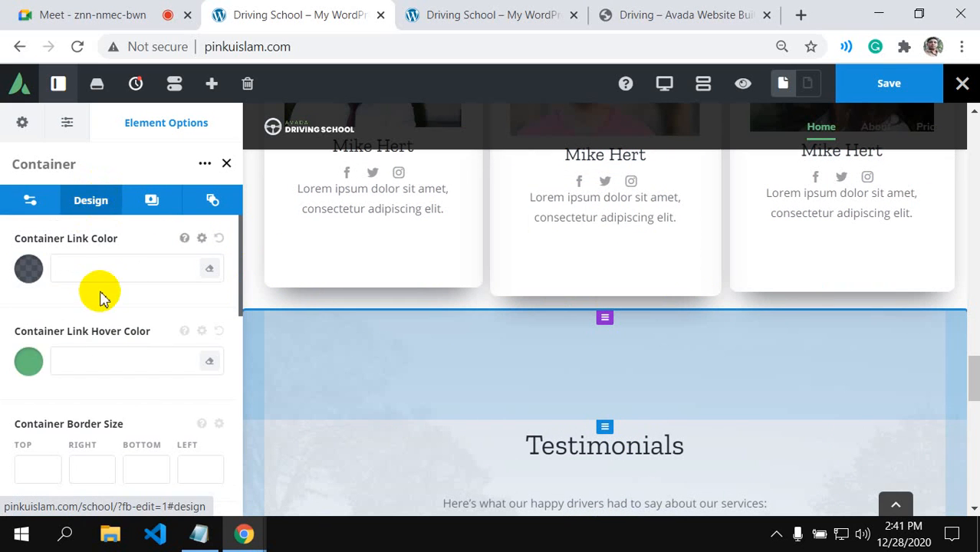
scroll(98, 290, down, 5)
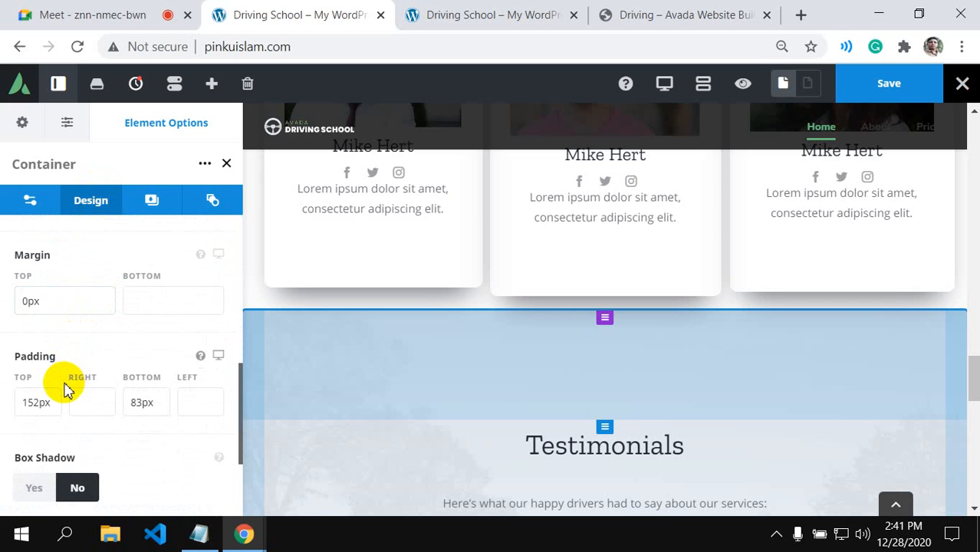
click(28, 301)
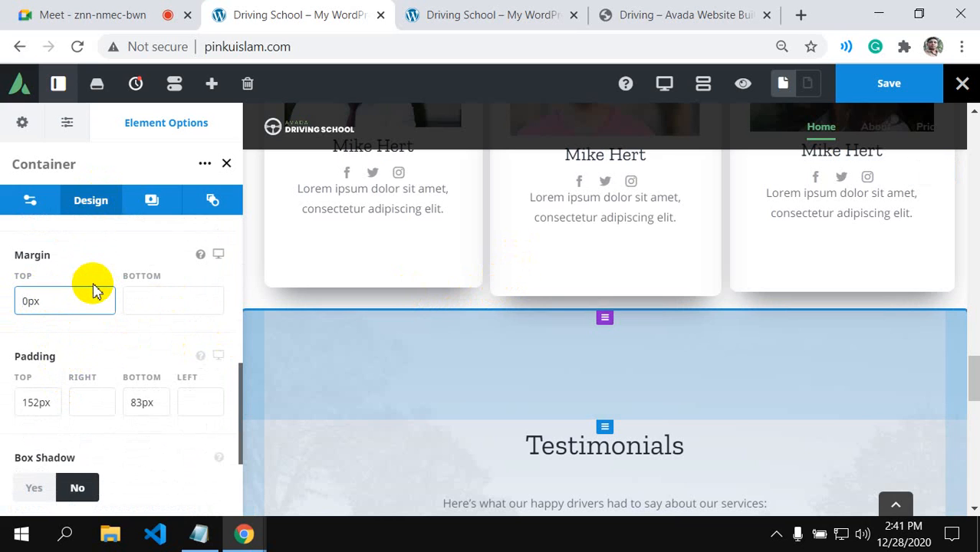
text(0)
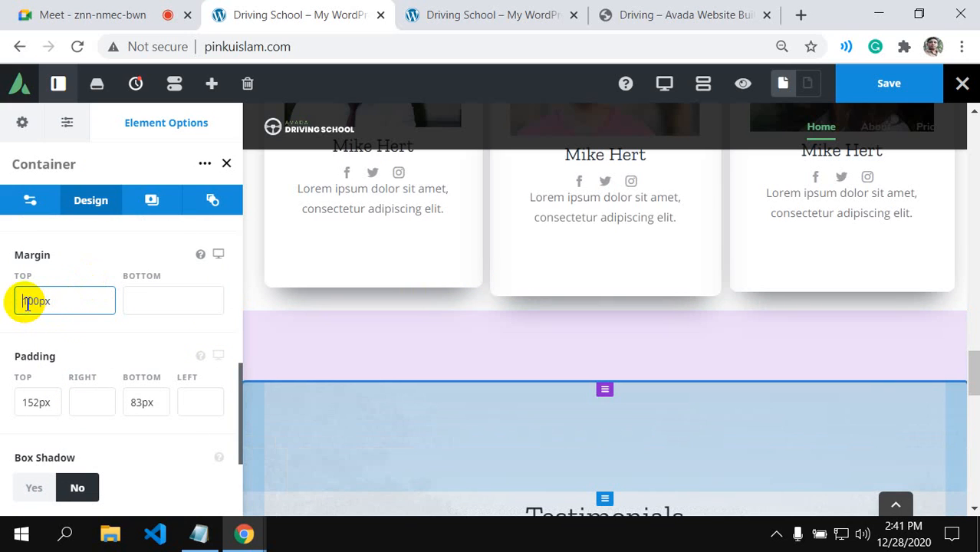
text(-)
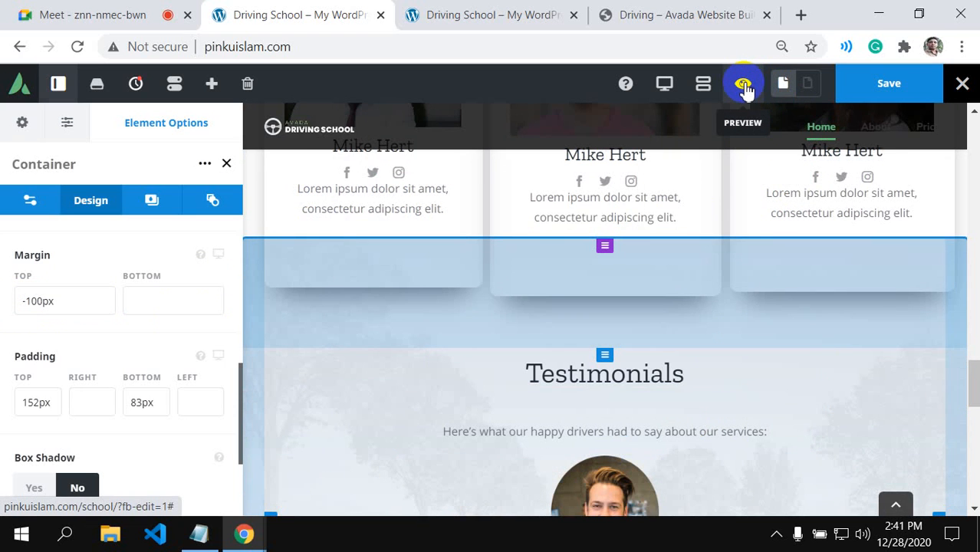
- Preview the overlapping Testimonials layout, then exit preview and save the page
click(744, 85)
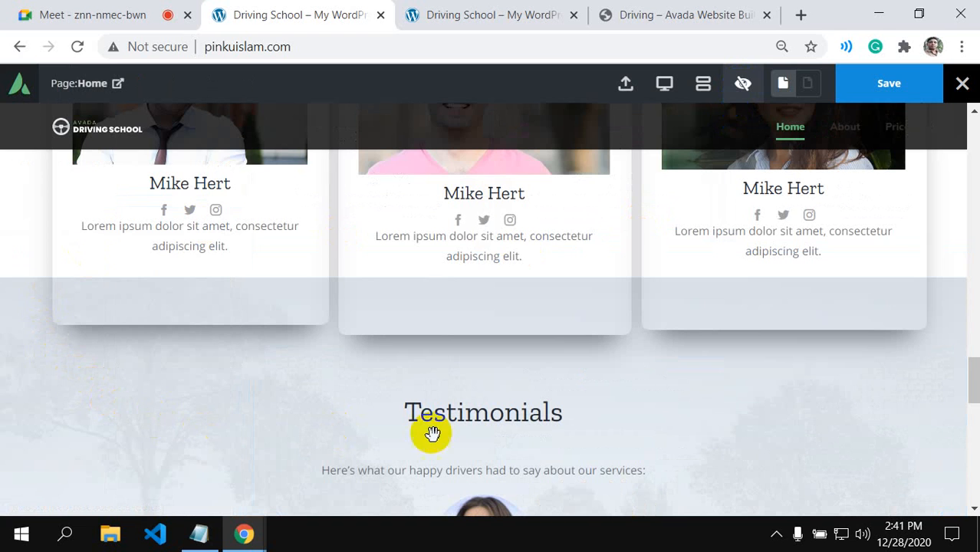
scroll(839, 376, down, 2)
scroll(839, 377, up, 4)
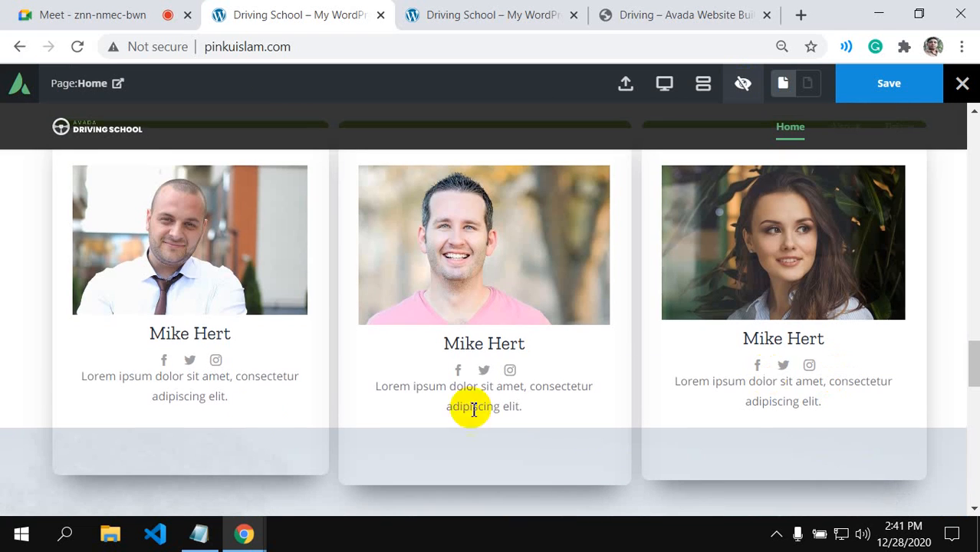
scroll(464, 360, down, 4)
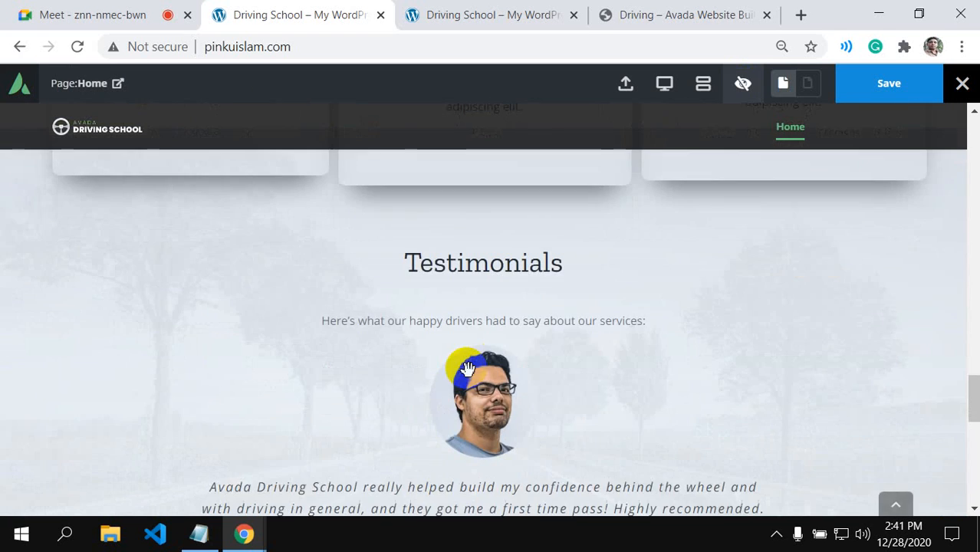
scroll(468, 369, up, 2)
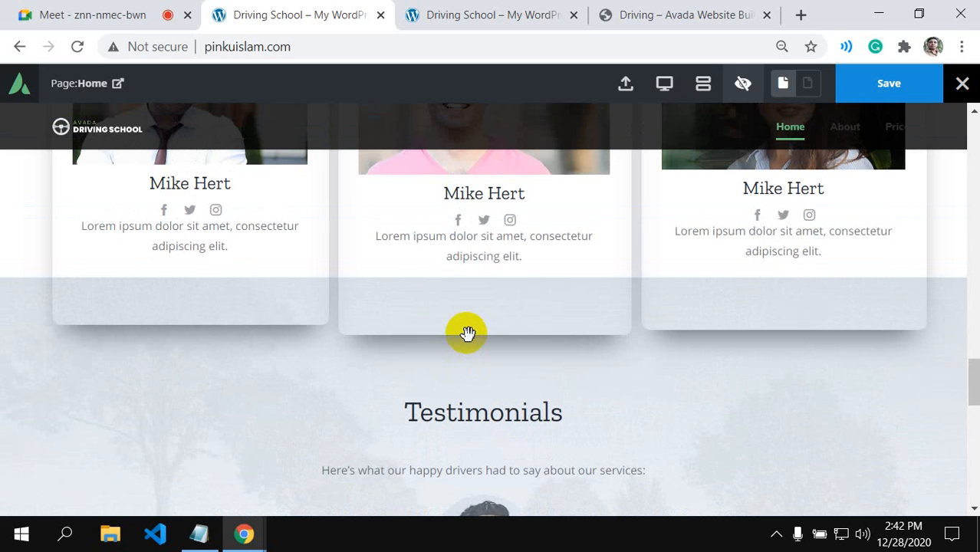
scroll(466, 333, down, 3)
scroll(767, 284, up, 3)
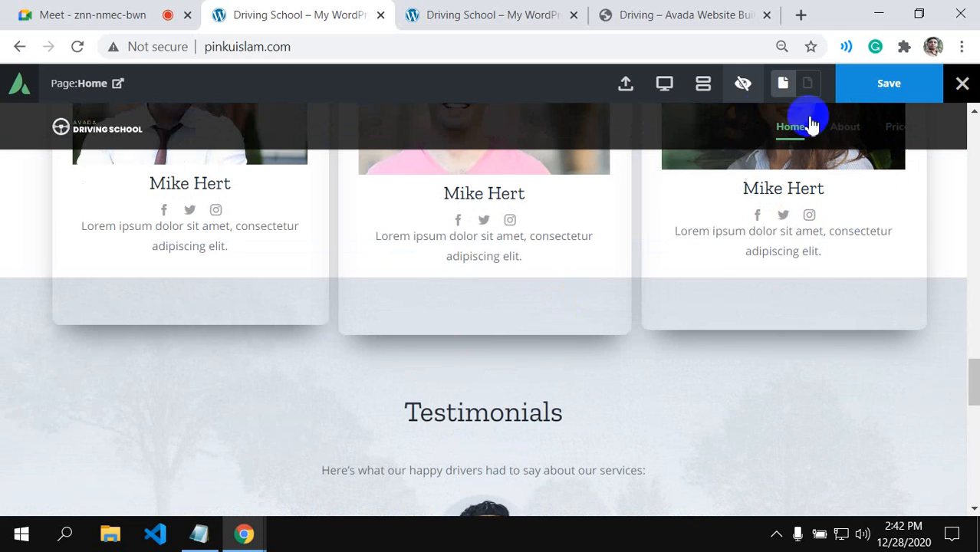
click(743, 83)
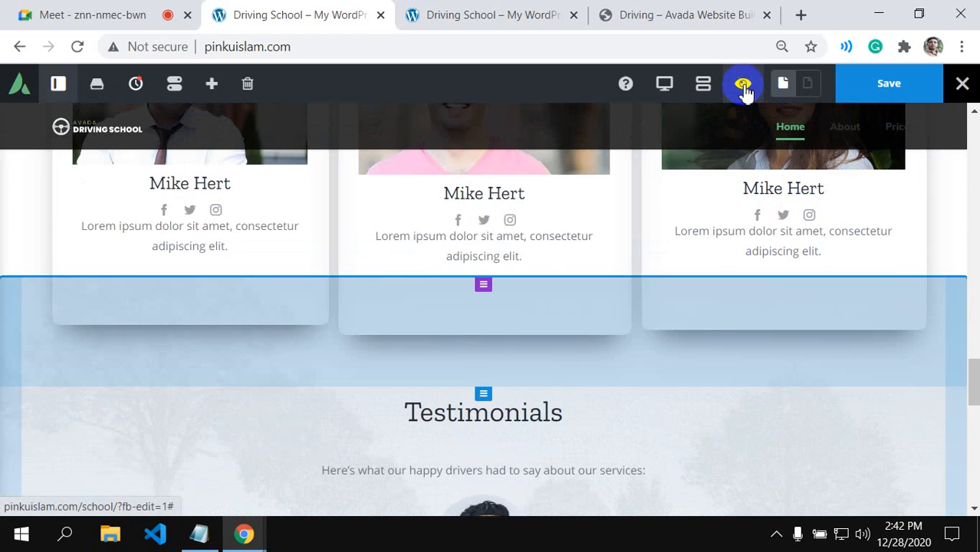
click(890, 84)
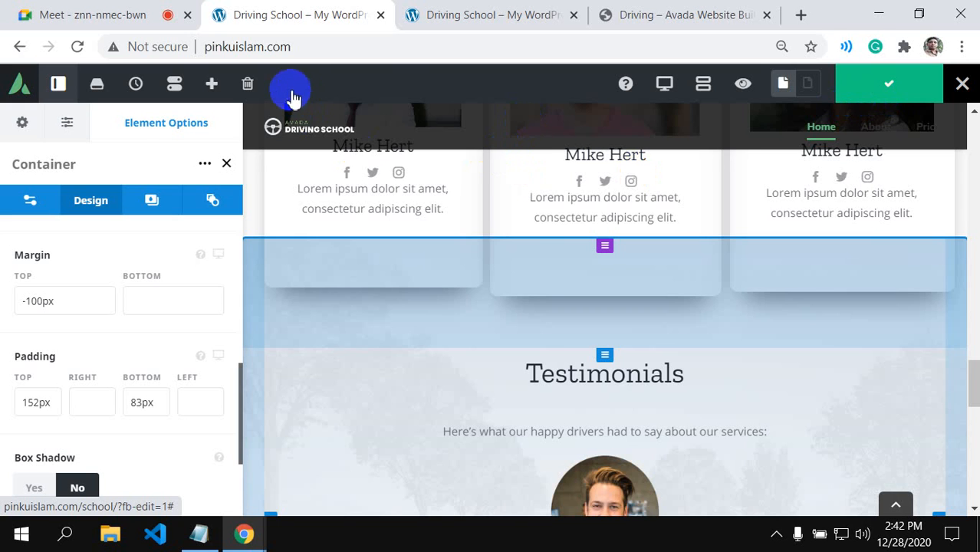
- Reload the live Driving School page and check where Testimonials overlaps the instructor cards
click(434, 14)
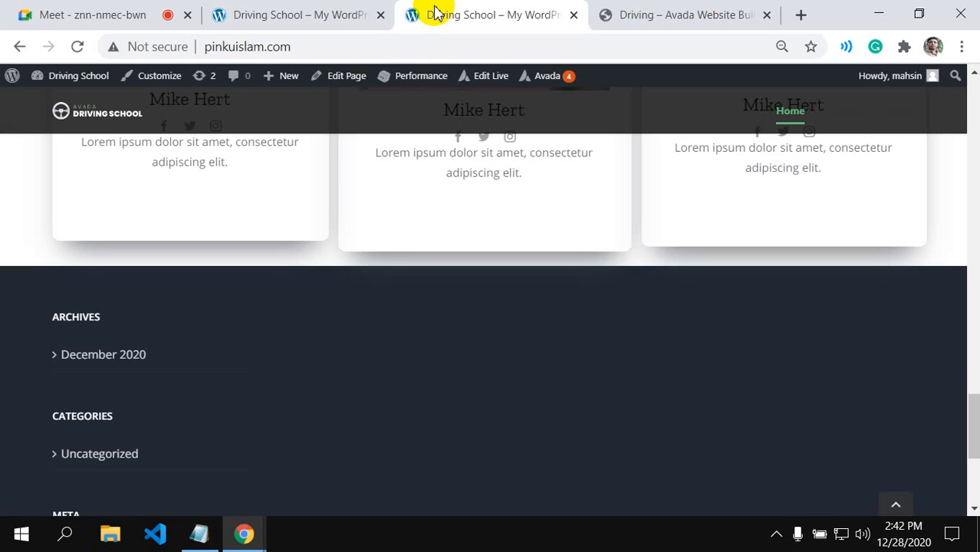
click(76, 47)
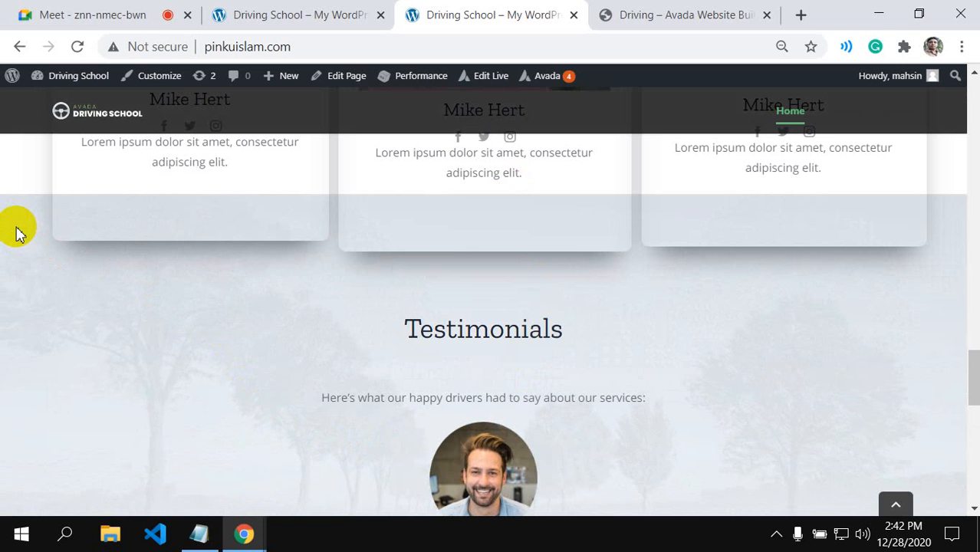
scroll(407, 338, down, 2)
scroll(411, 339, up, 3)
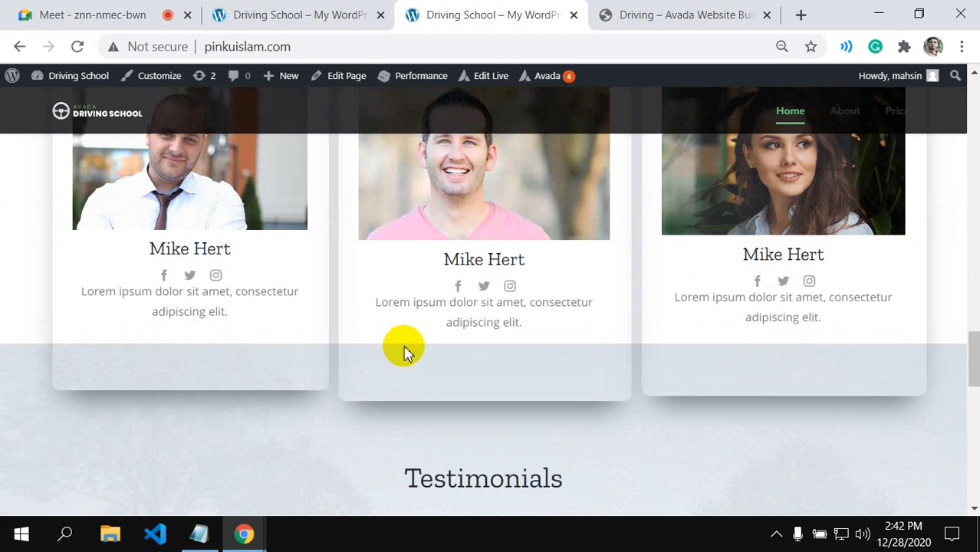
scroll(404, 351, up, 5)
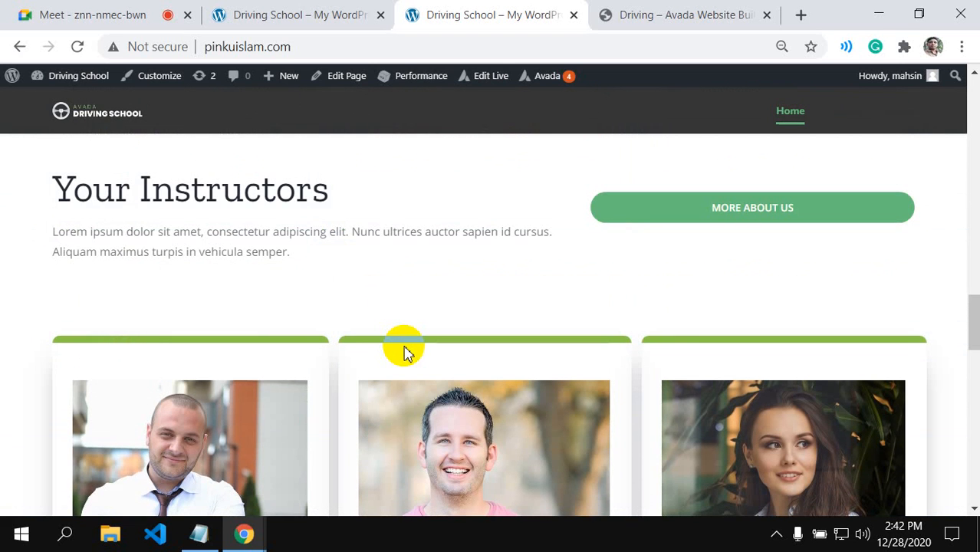
scroll(405, 351, down, 2)
scroll(302, 372, down, 2)
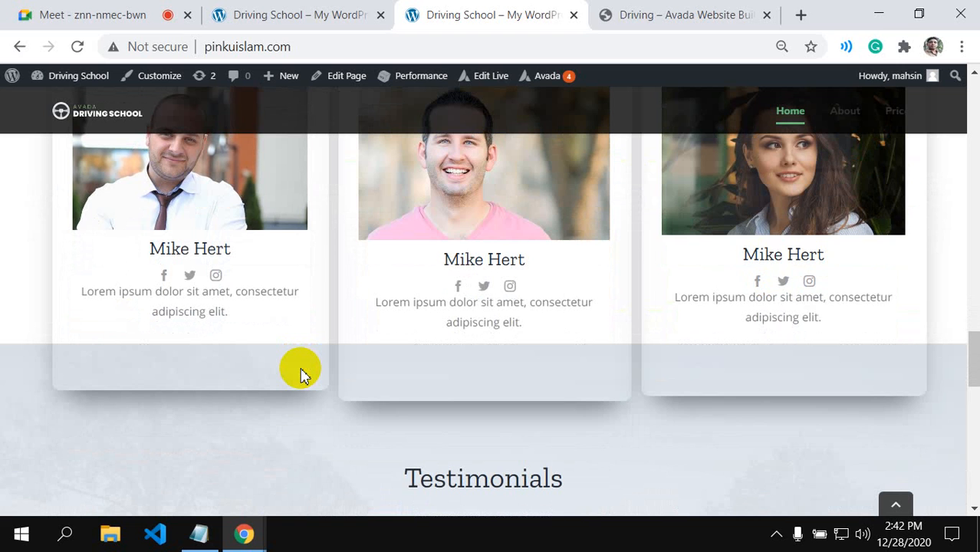
scroll(300, 373, down, 4)
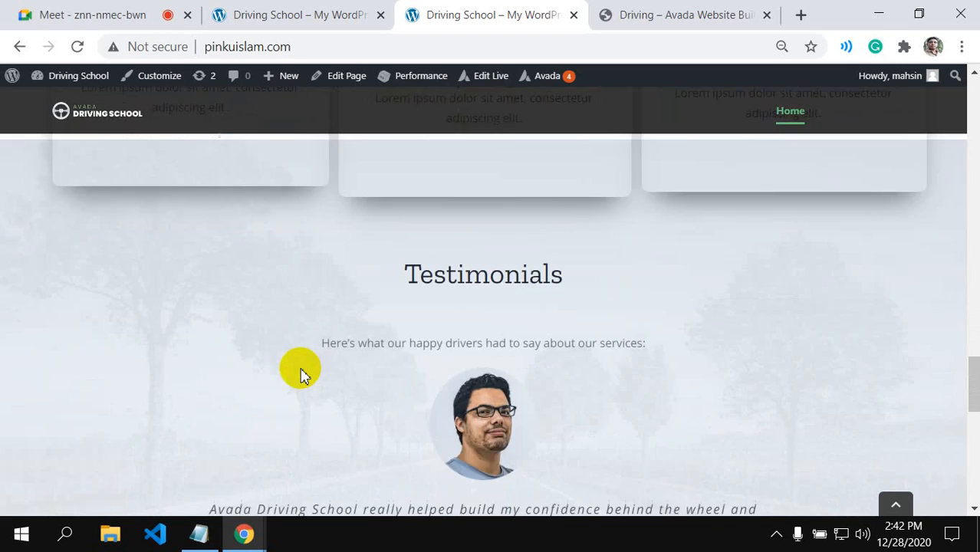
scroll(300, 372, up, 2)
scroll(301, 371, up, 2)
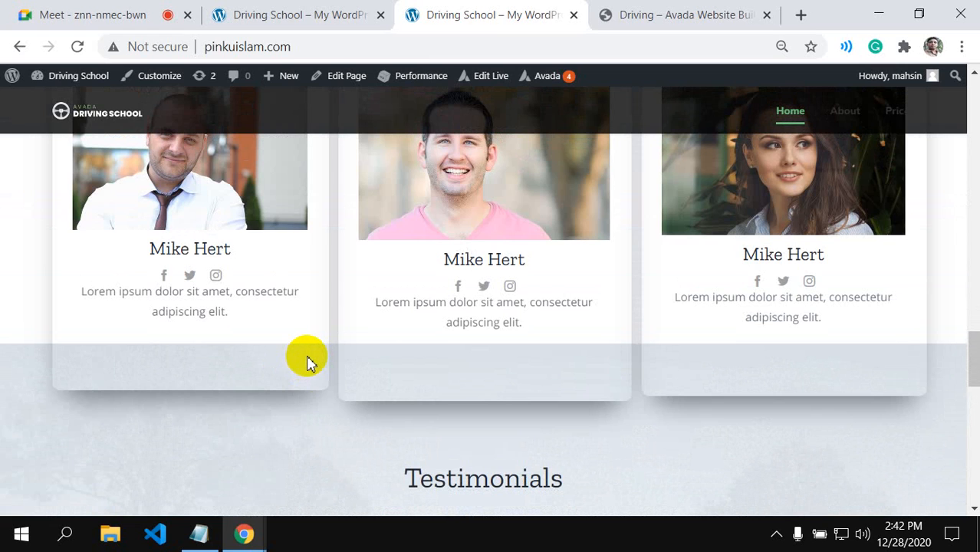
- Back in the builder, add a 1/1 container directly below the Testimonials section
click(280, 12)
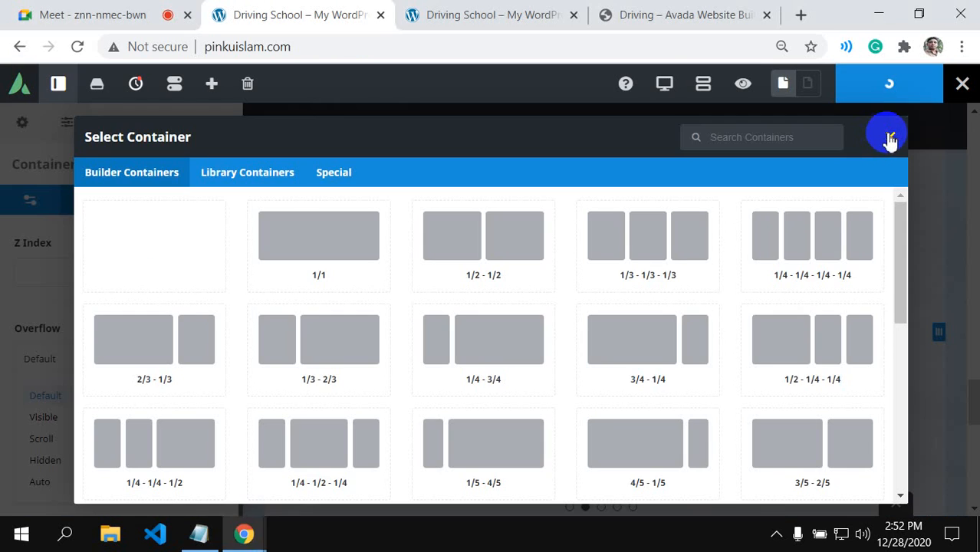
click(885, 136)
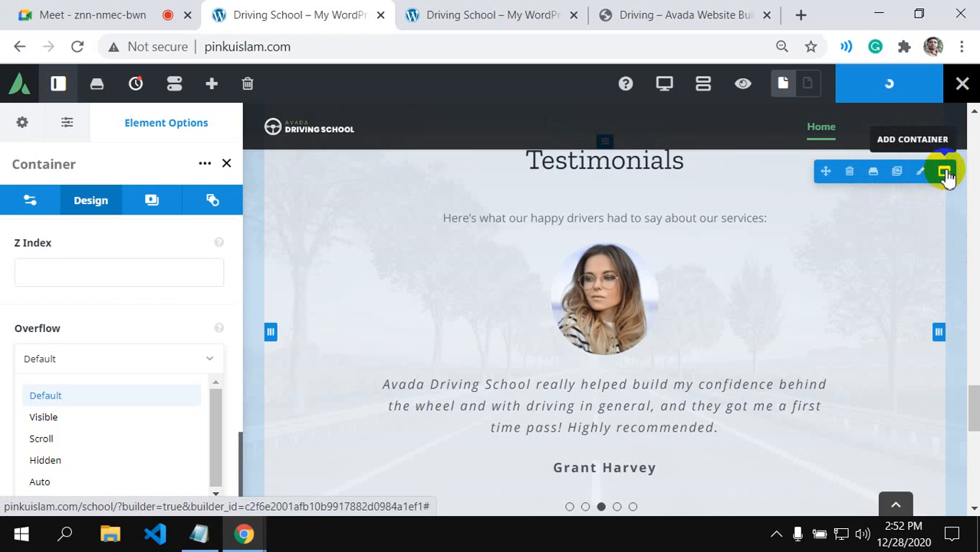
click(944, 172)
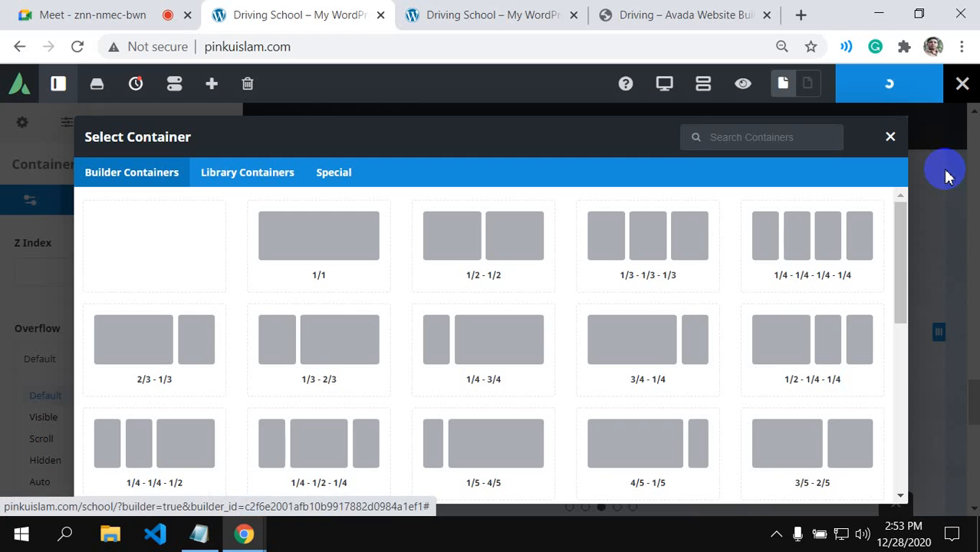
click(321, 263)
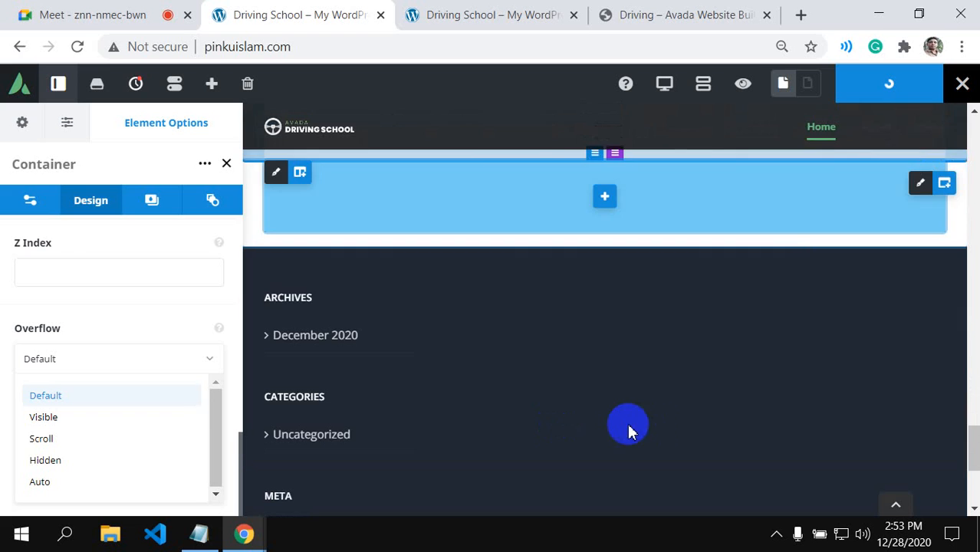
scroll(637, 418, down, 4)
scroll(614, 412, up, 2)
scroll(649, 383, up, 4)
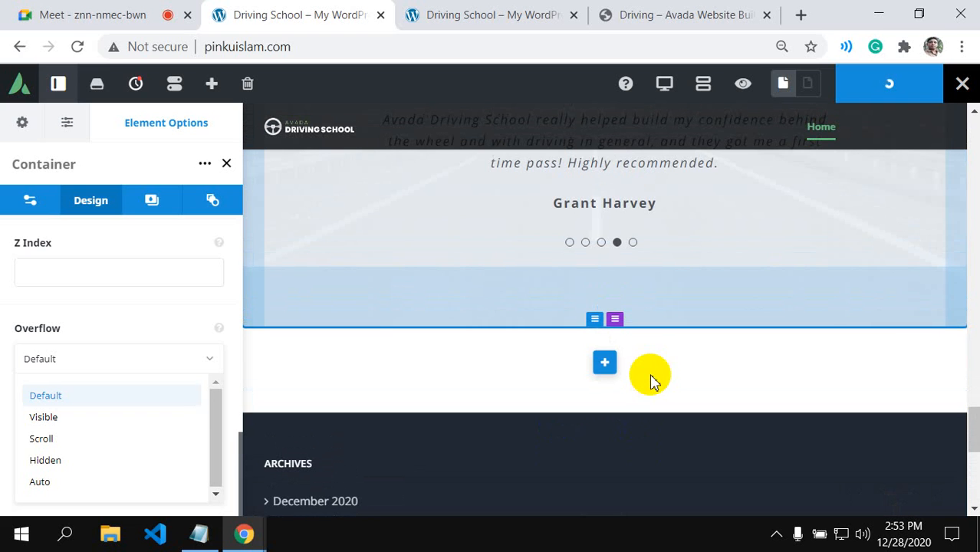
- Look at the demo site's Latest News section for reference, then return to the builder
click(664, 10)
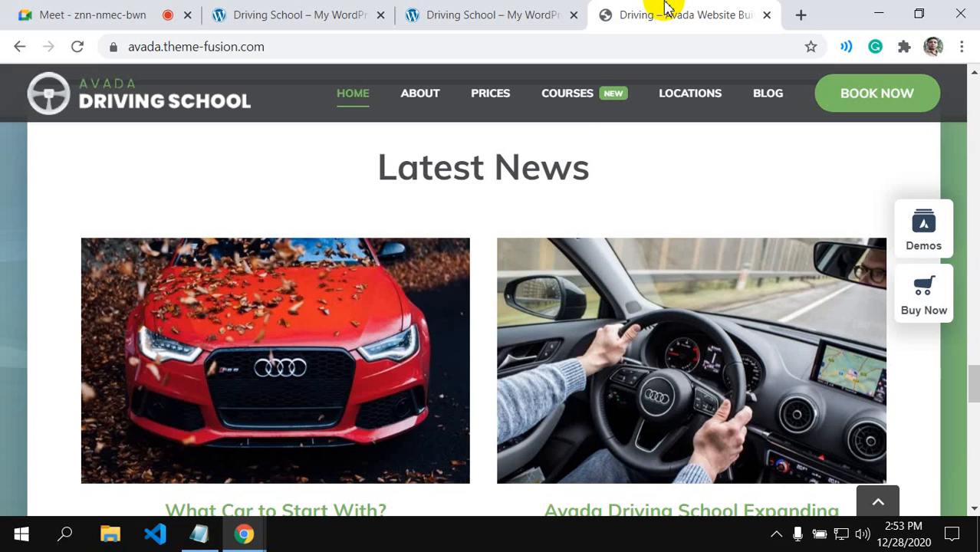
scroll(524, 355, up, 4)
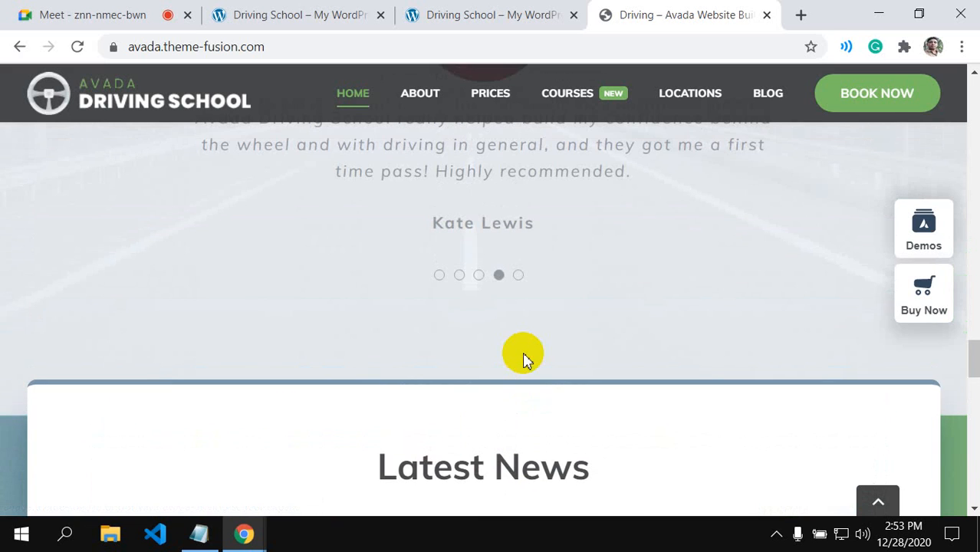
scroll(524, 354, down, 2)
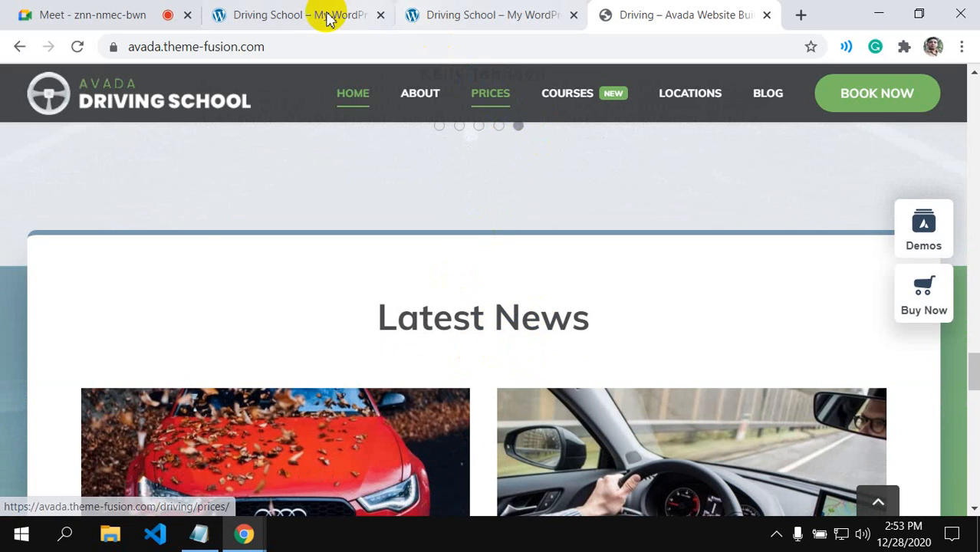
click(350, 16)
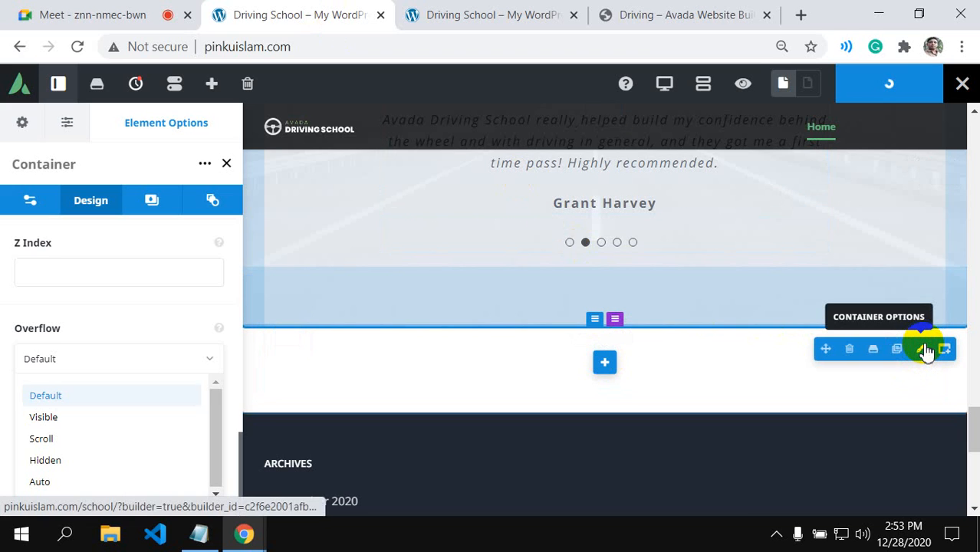
- Give the new container 44px top padding and 24px bottom padding
click(922, 349)
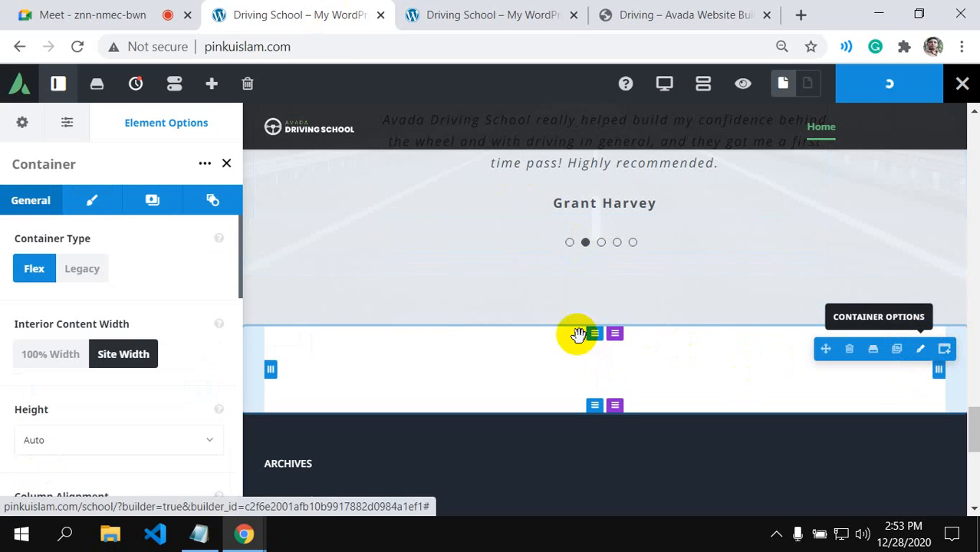
drag(600, 349, 604, 375)
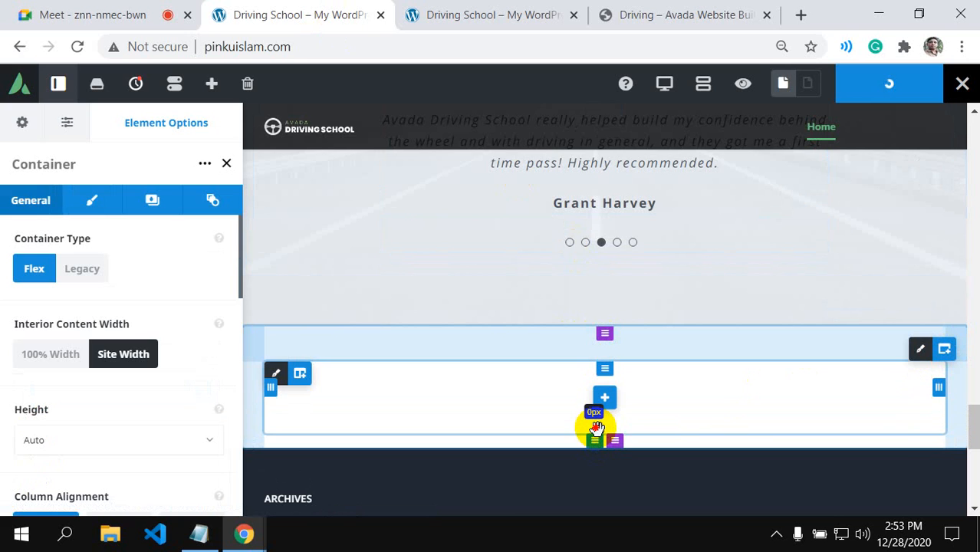
drag(596, 420, 599, 460)
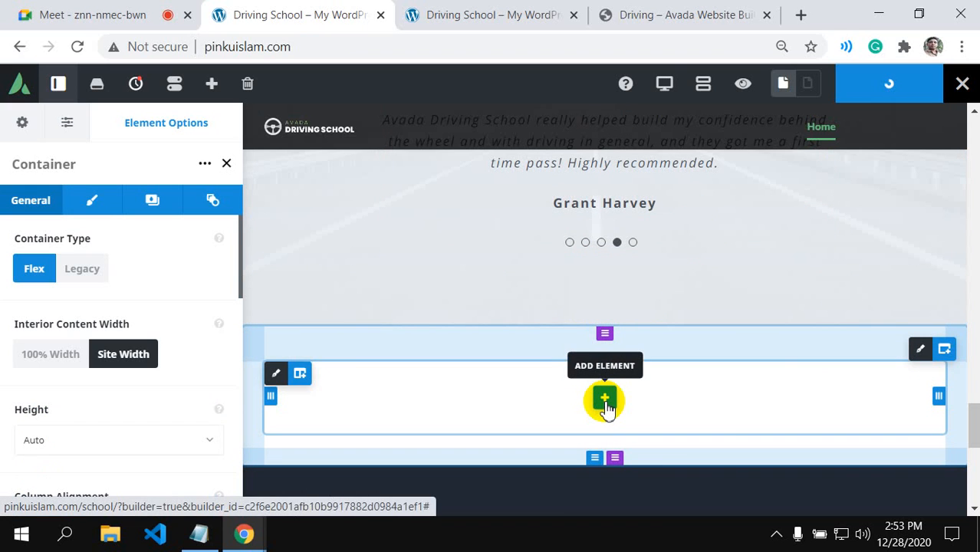
click(674, 9)
scroll(20, 329, down, 5)
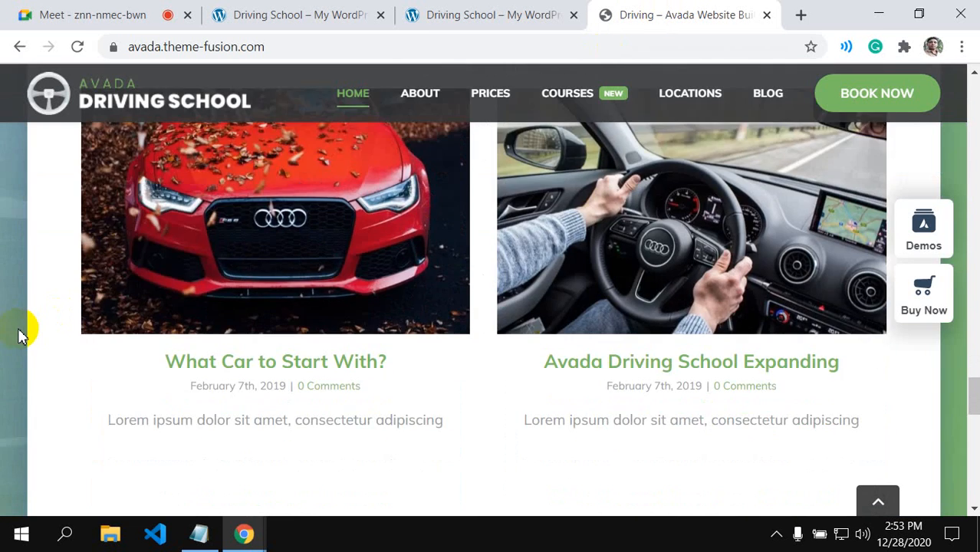
scroll(23, 375, down, 3)
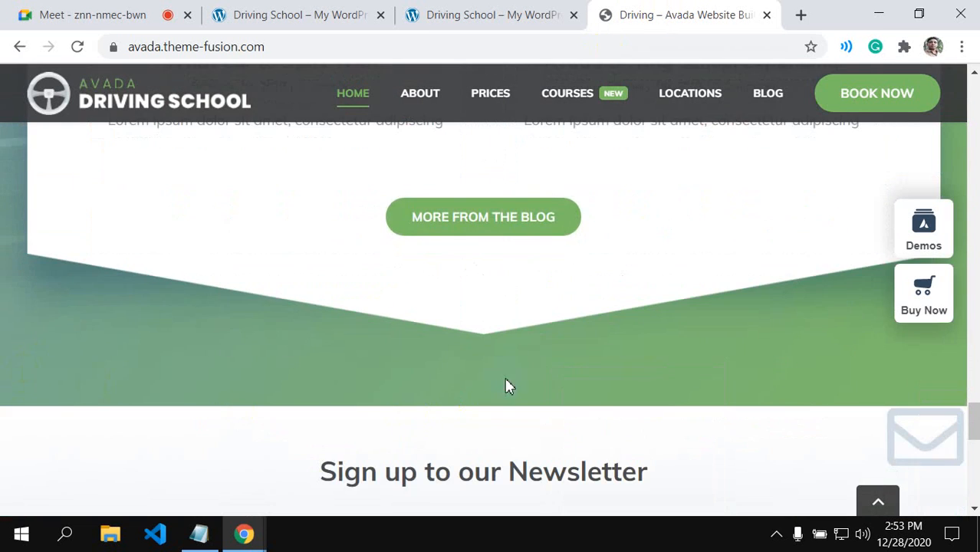
scroll(521, 374, up, 4)
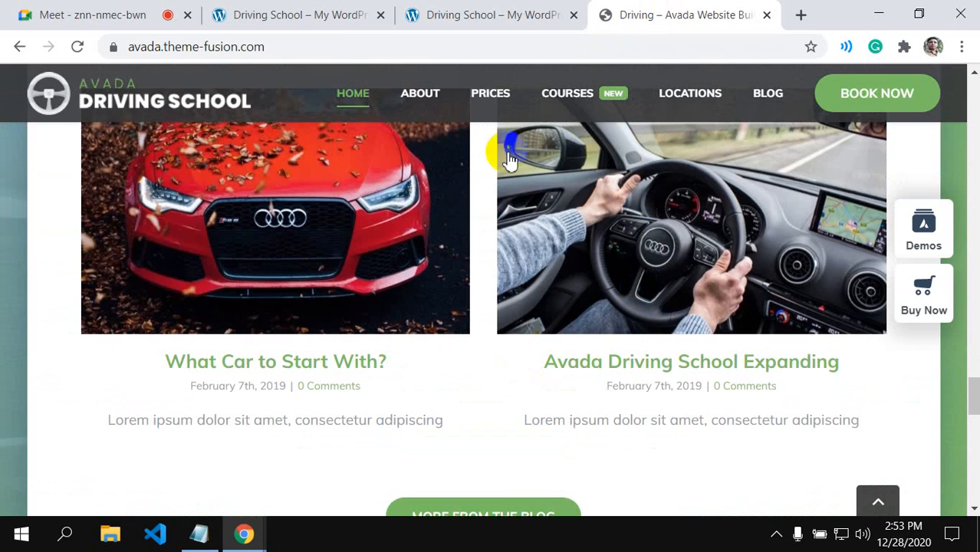
click(299, 15)
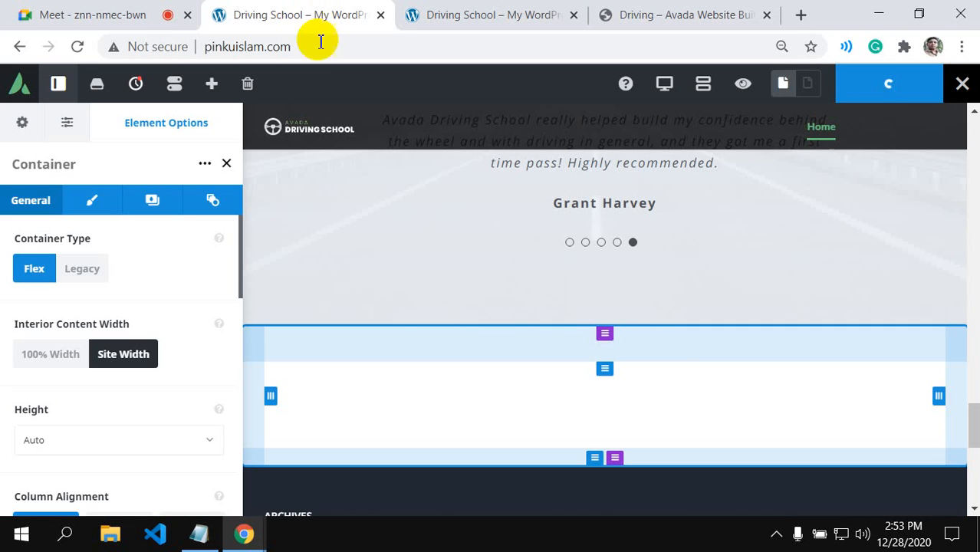
- Open the container's background image options and try several images in the Media Library
click(154, 204)
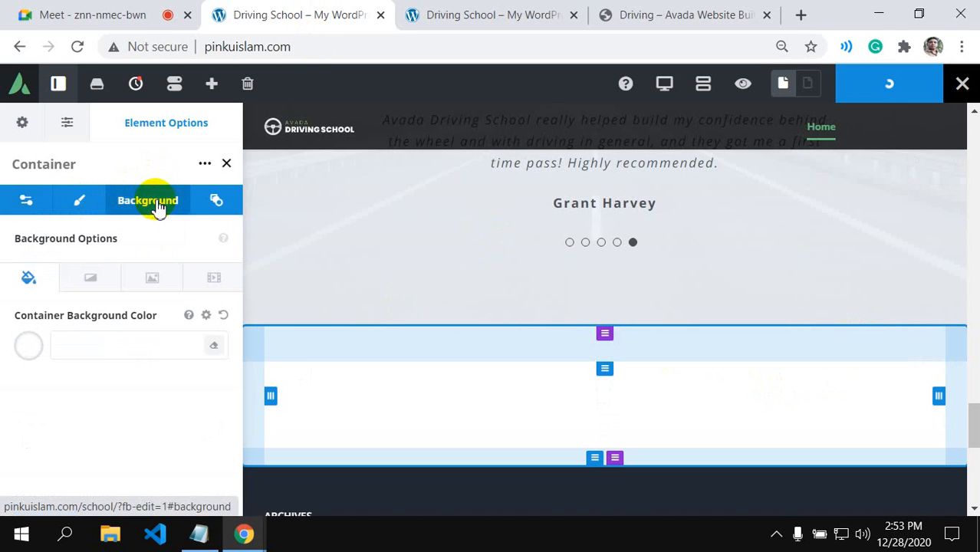
click(154, 283)
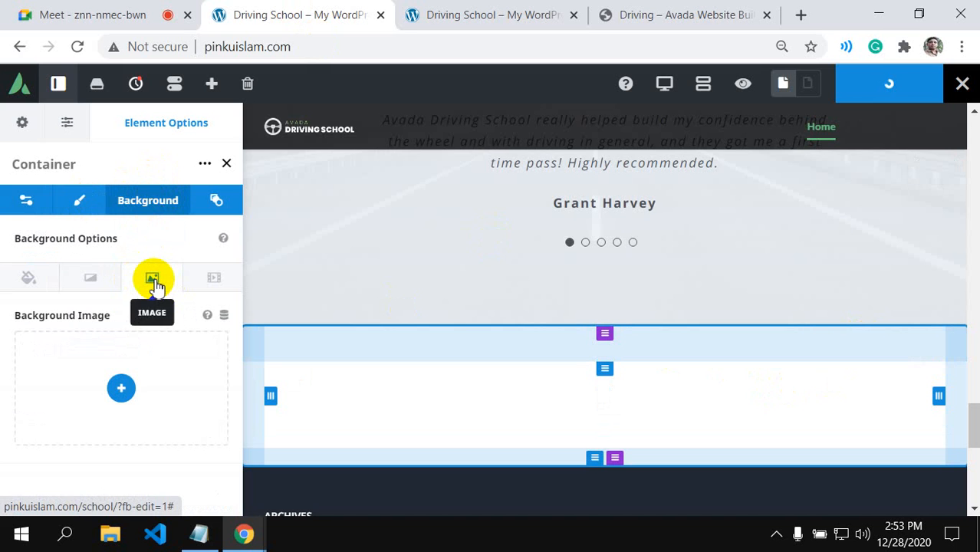
click(127, 396)
scroll(400, 361, down, 5)
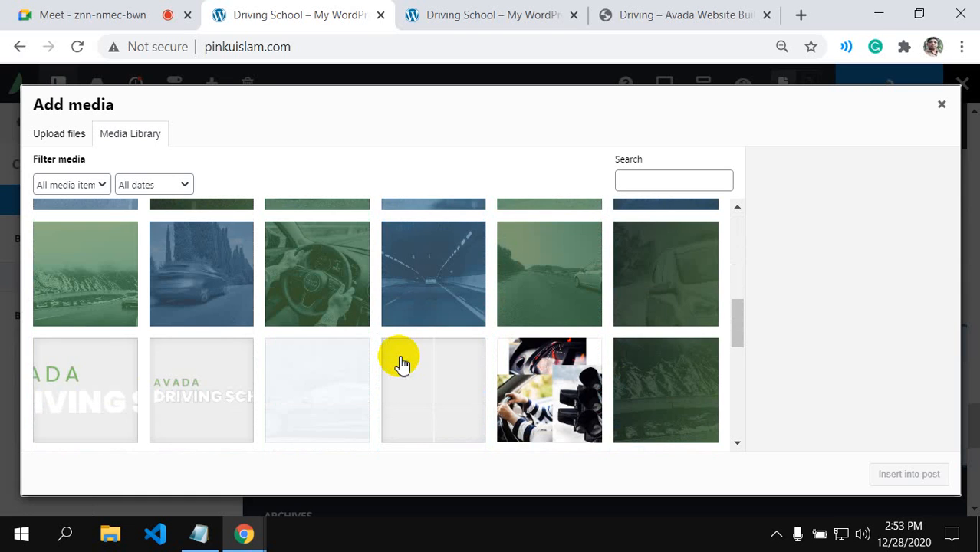
scroll(401, 360, down, 5)
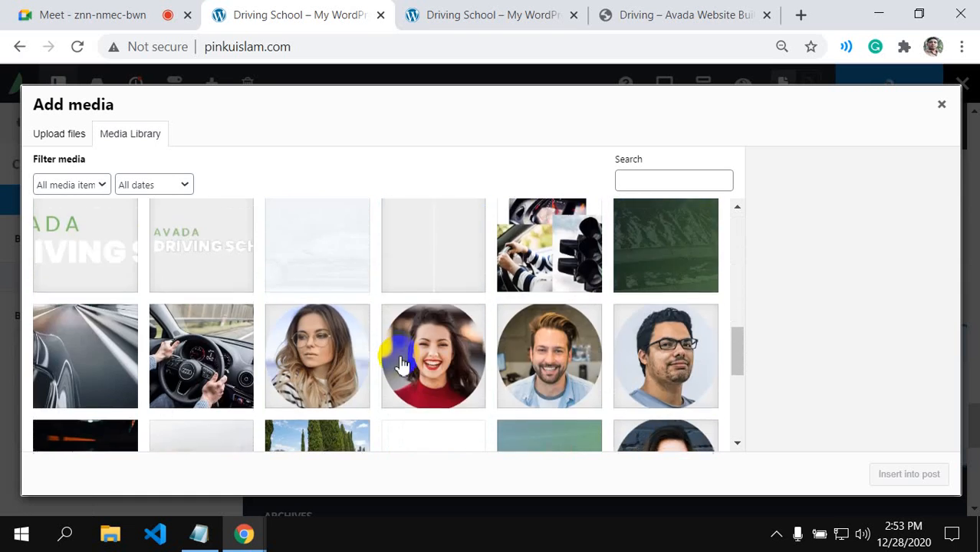
scroll(400, 361, down, 1)
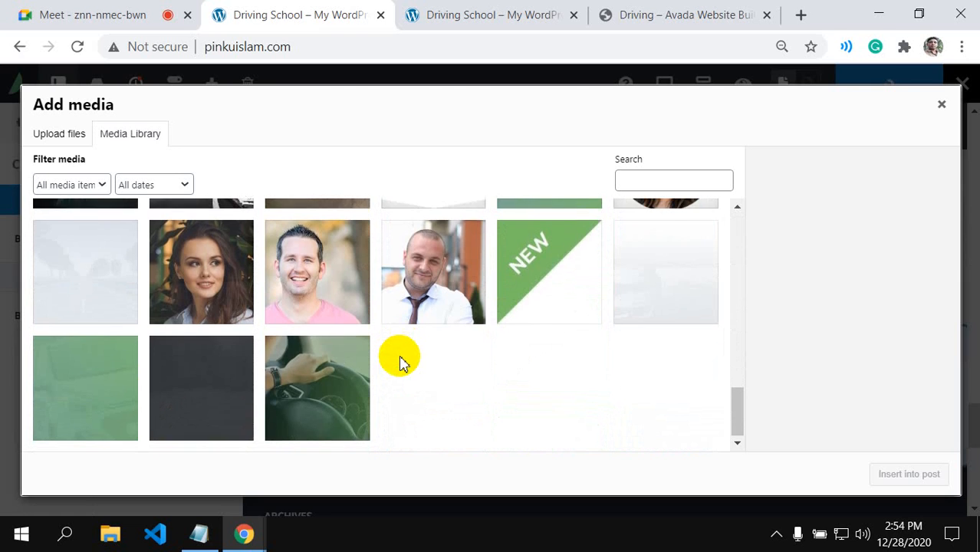
click(100, 410)
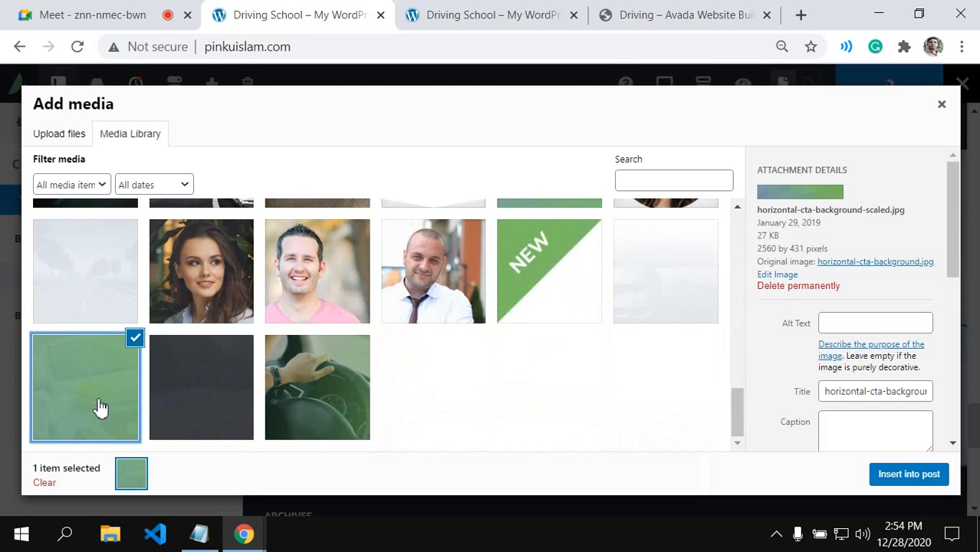
click(100, 410)
click(100, 410)
scroll(429, 365, up, 4)
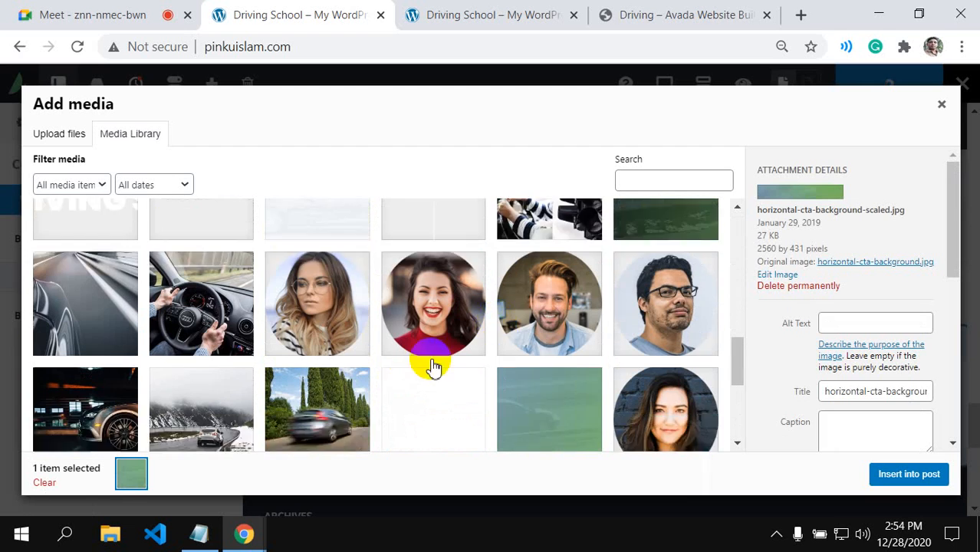
click(560, 425)
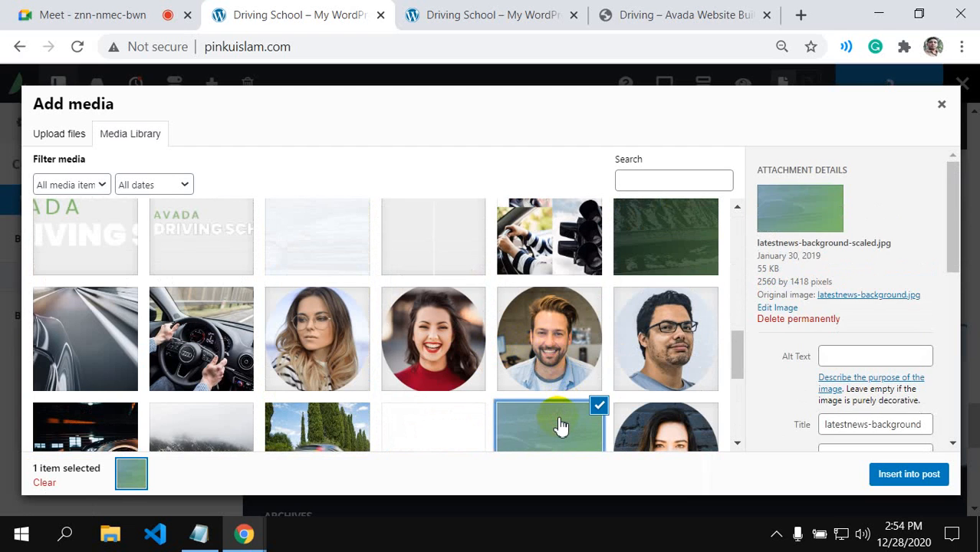
click(664, 257)
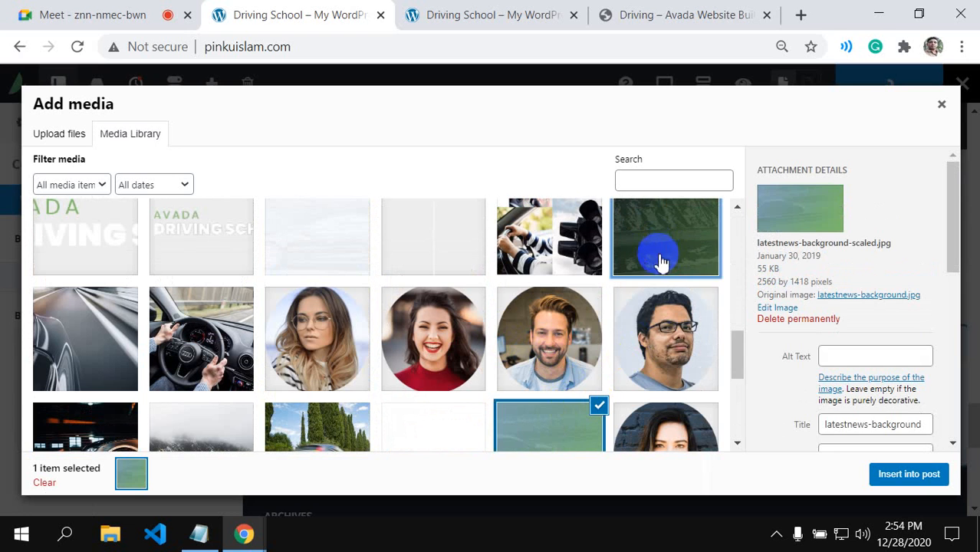
scroll(623, 344, up, 5)
scroll(628, 350, up, 2)
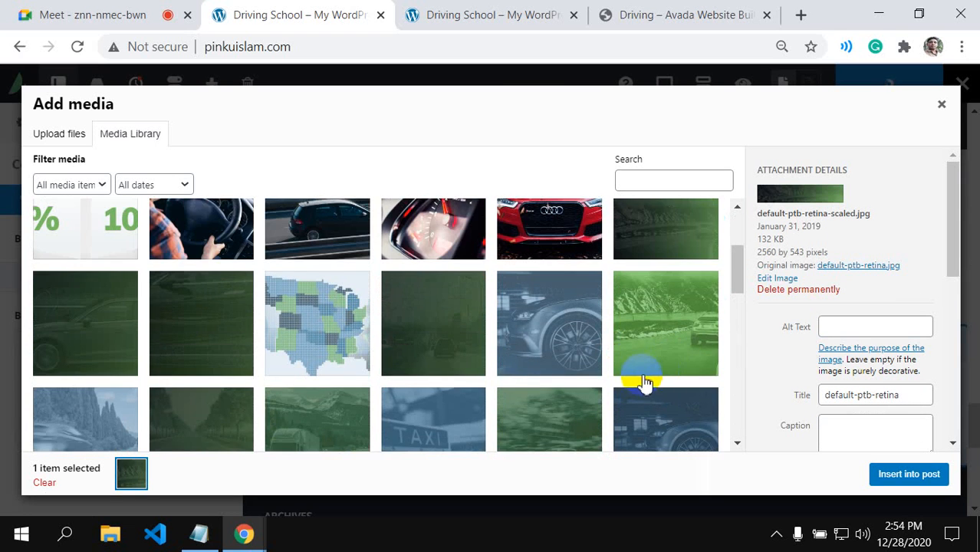
scroll(673, 361, down, 4)
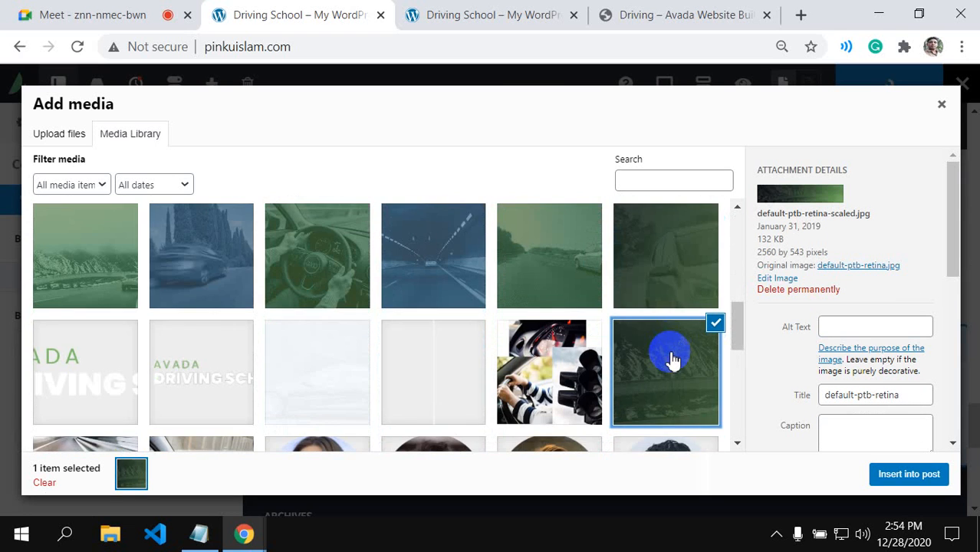
scroll(672, 359, up, 2)
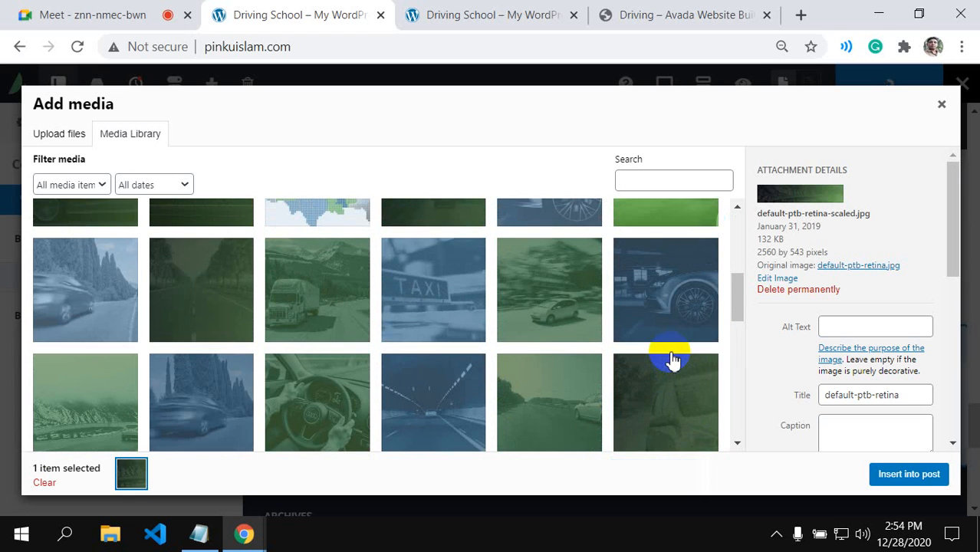
scroll(672, 360, up, 2)
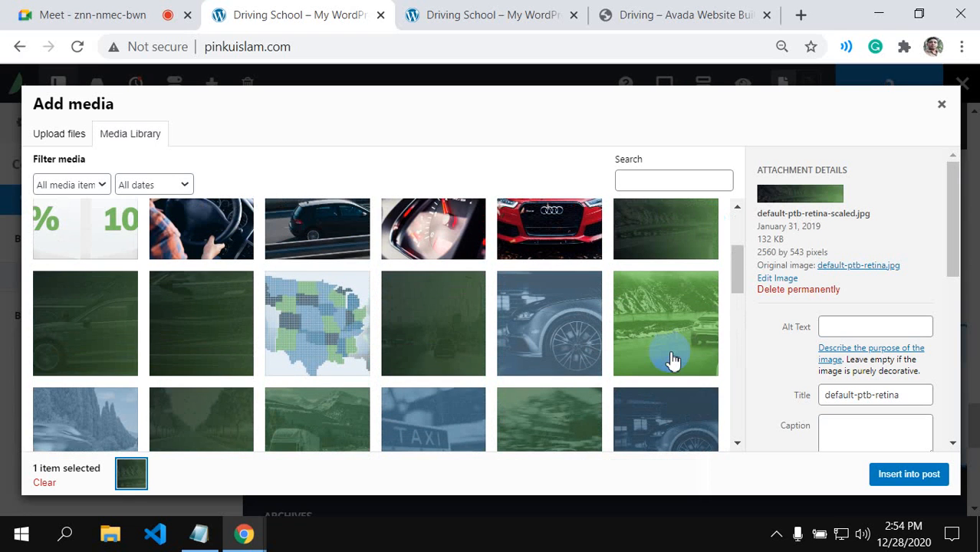
click(192, 337)
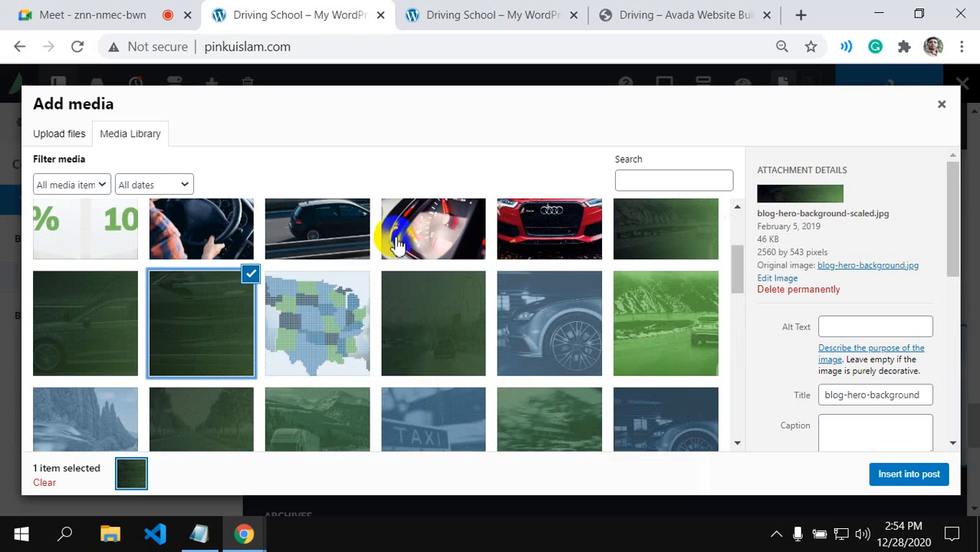
- After comparing with the demo, insert latestnews-background-scaled.jpg as the container background
click(657, 12)
scroll(482, 261, down, 4)
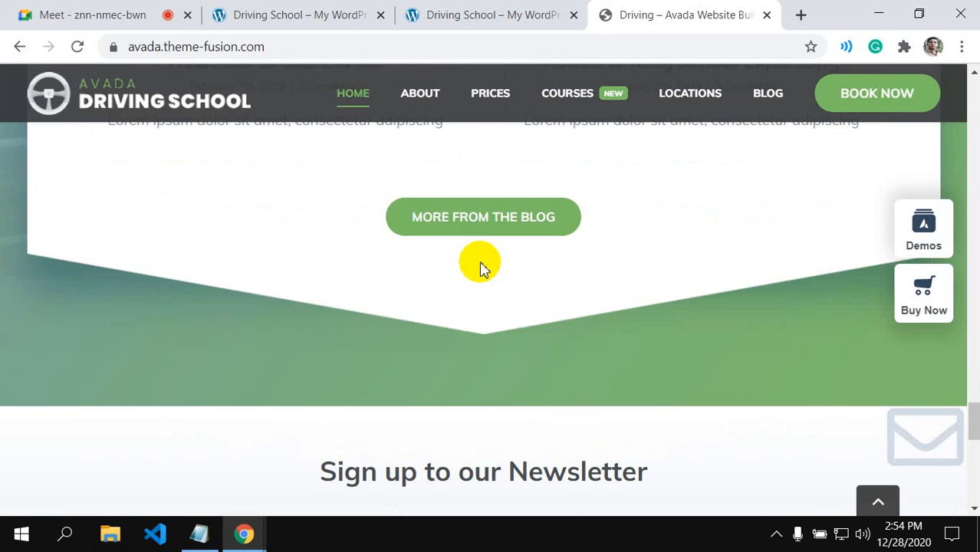
scroll(480, 268, up, 10)
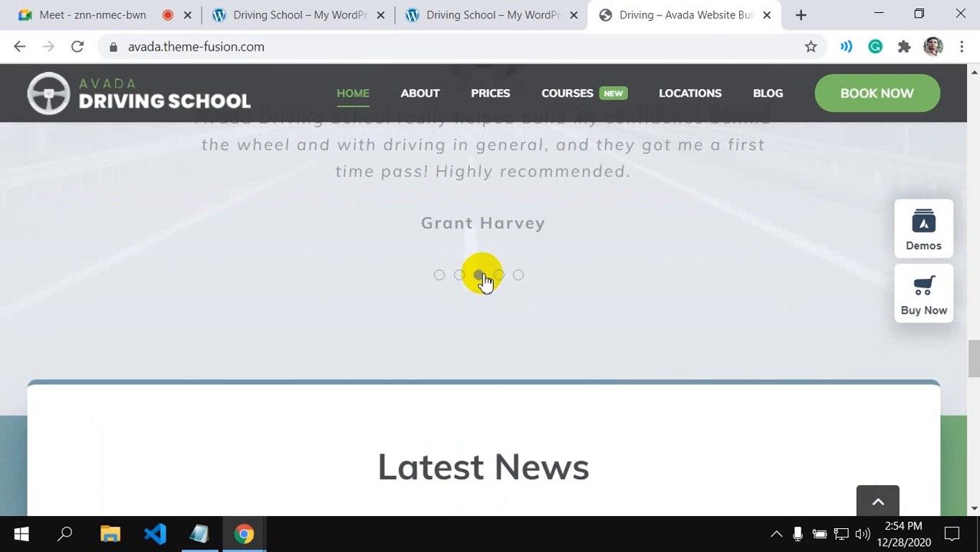
click(233, 16)
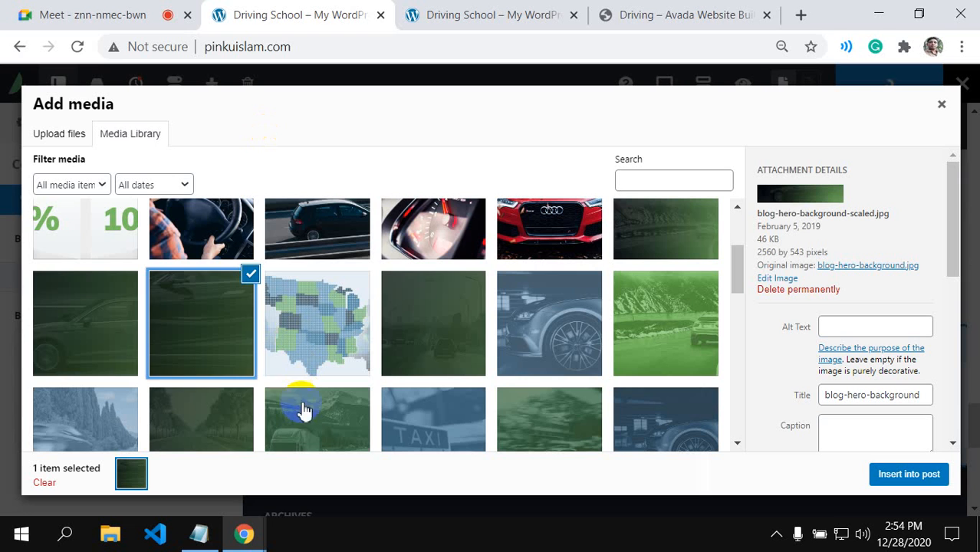
scroll(418, 347, up, 2)
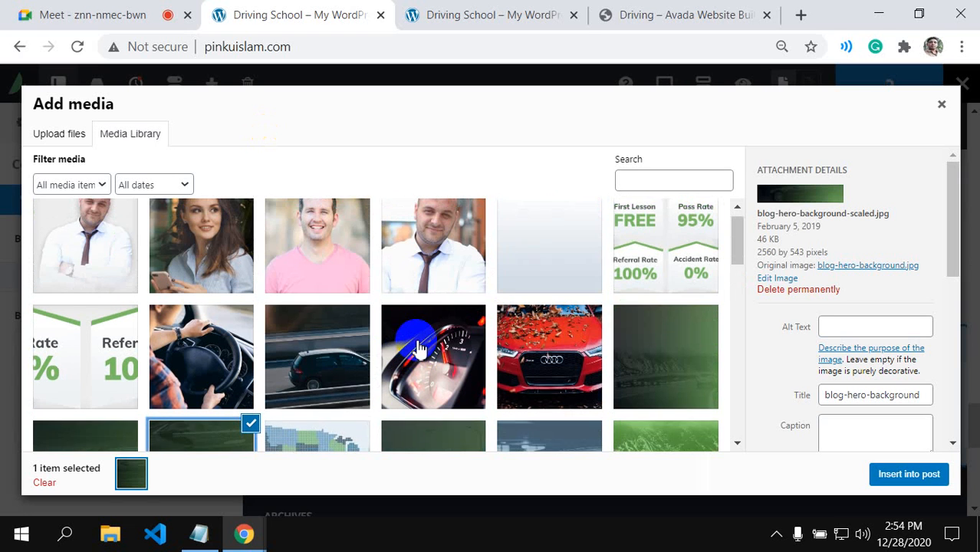
scroll(638, 377, down, 2)
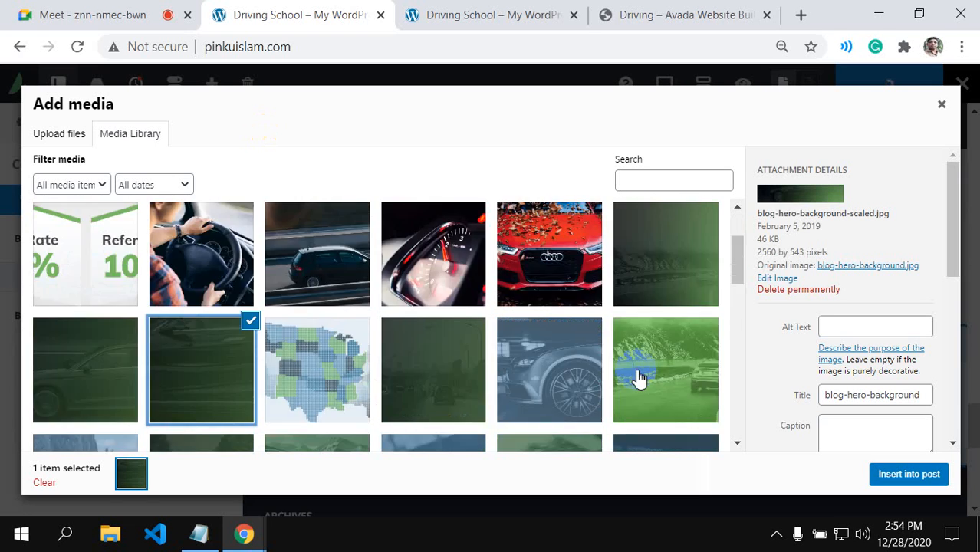
scroll(639, 378, down, 2)
scroll(638, 385, down, 2)
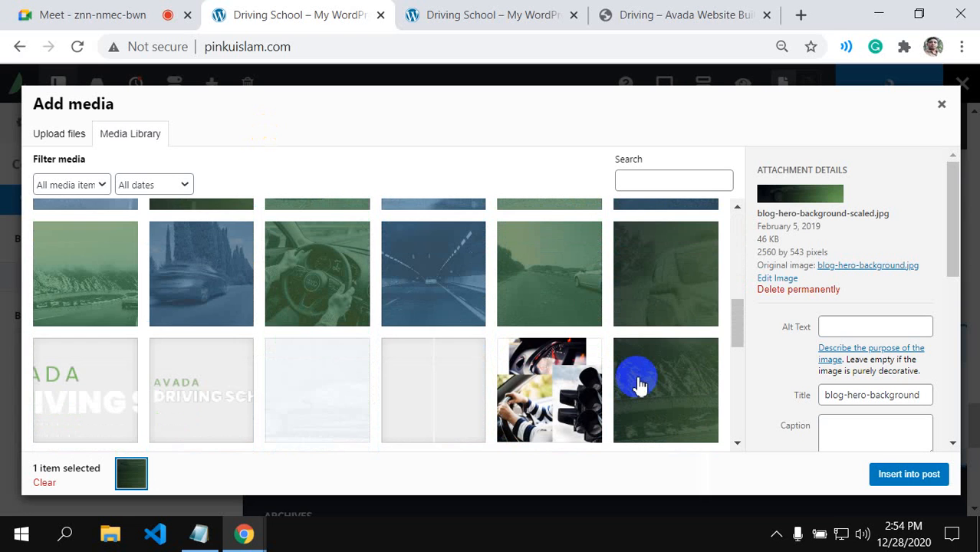
scroll(640, 383, down, 5)
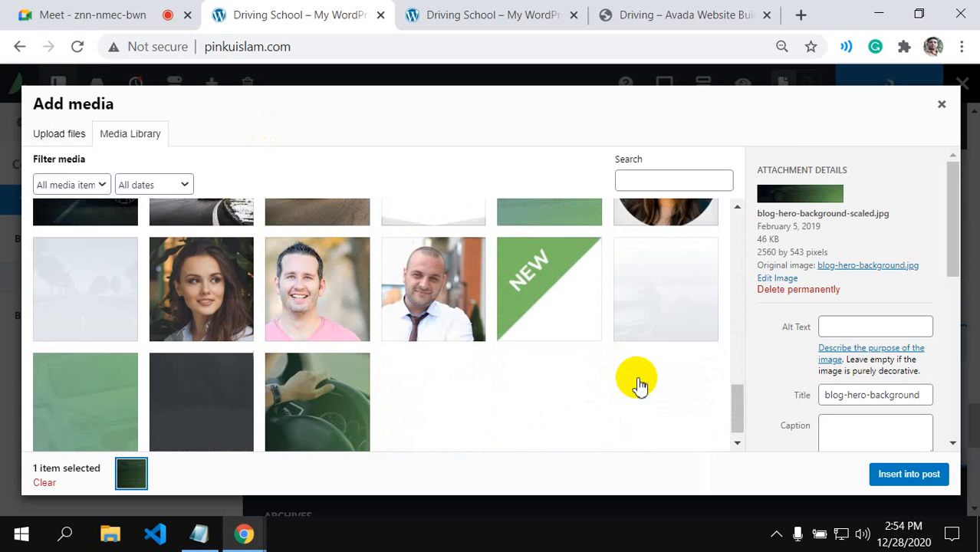
scroll(637, 377, up, 3)
click(549, 340)
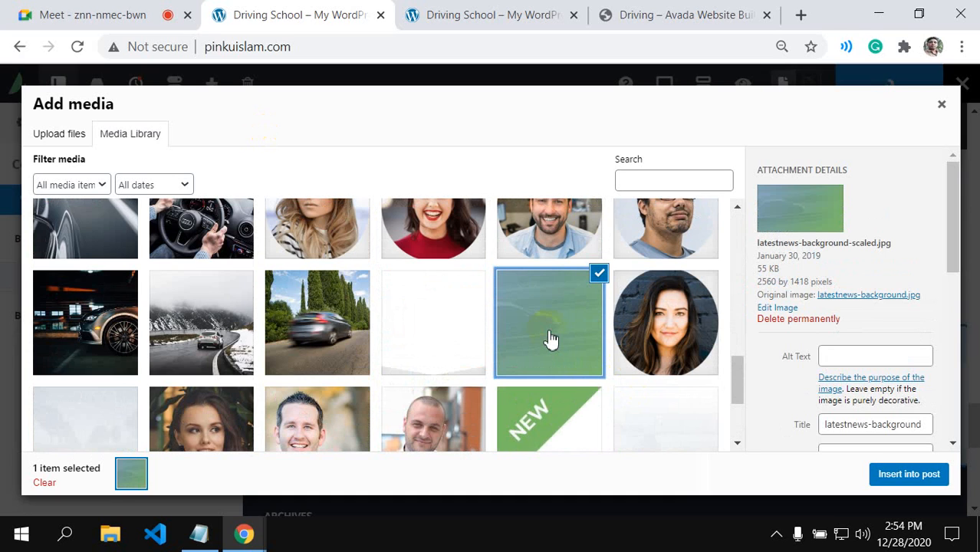
click(886, 474)
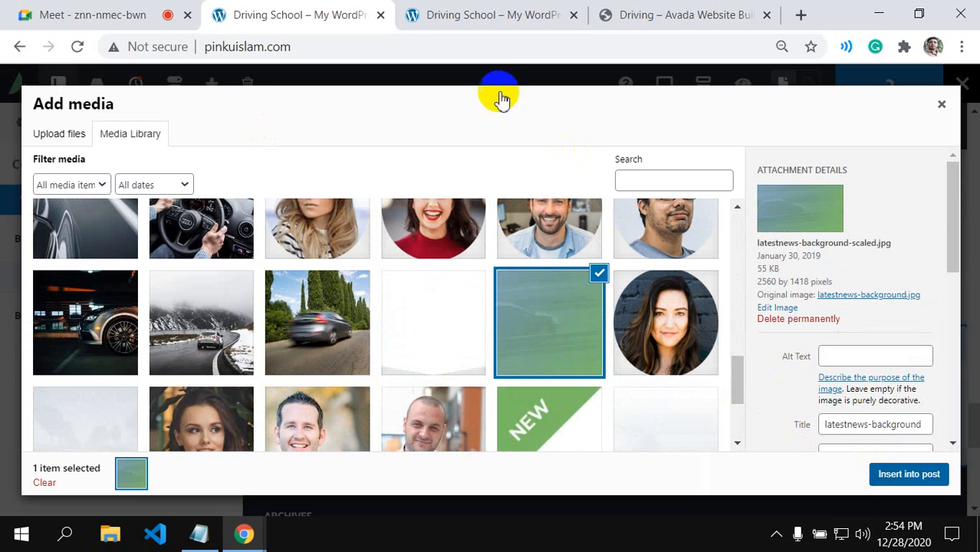
click(619, 13)
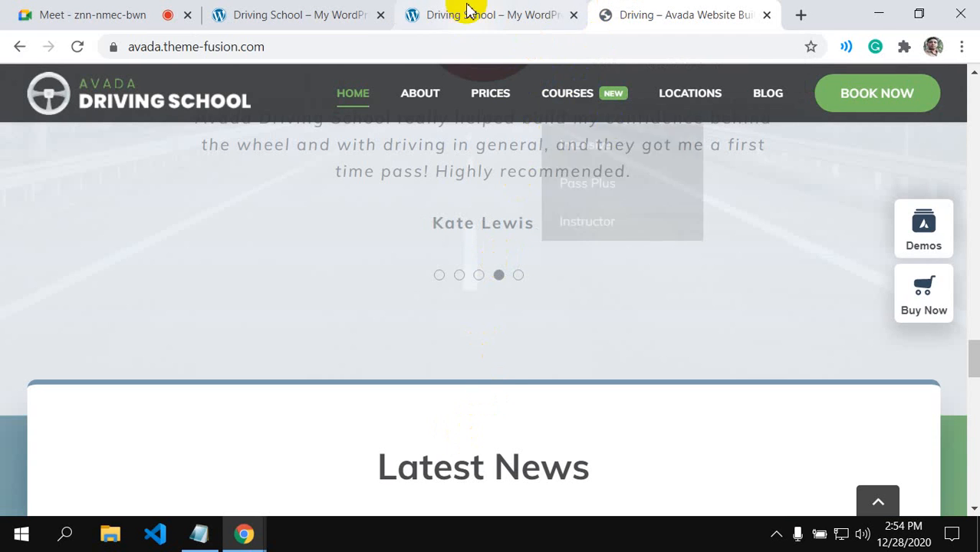
click(290, 15)
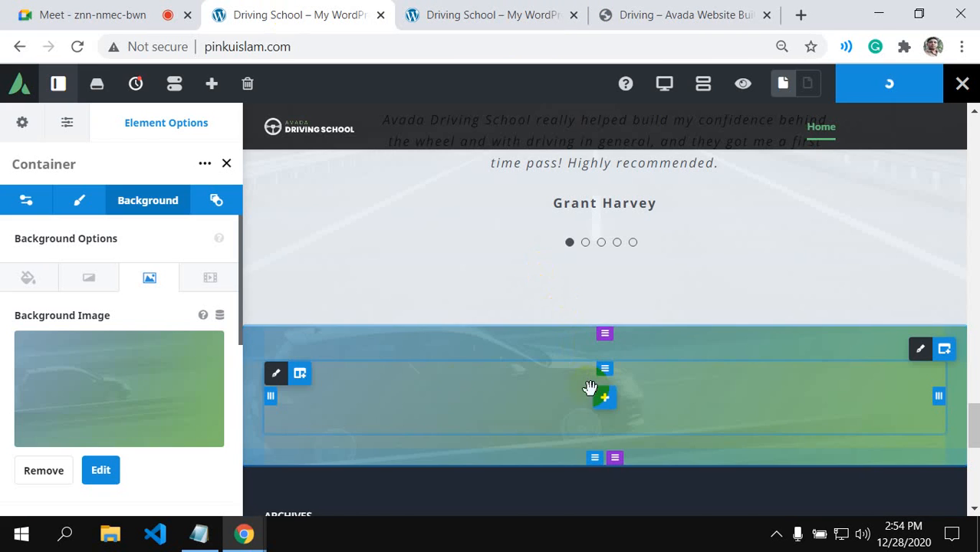
scroll(638, 372, down, 4)
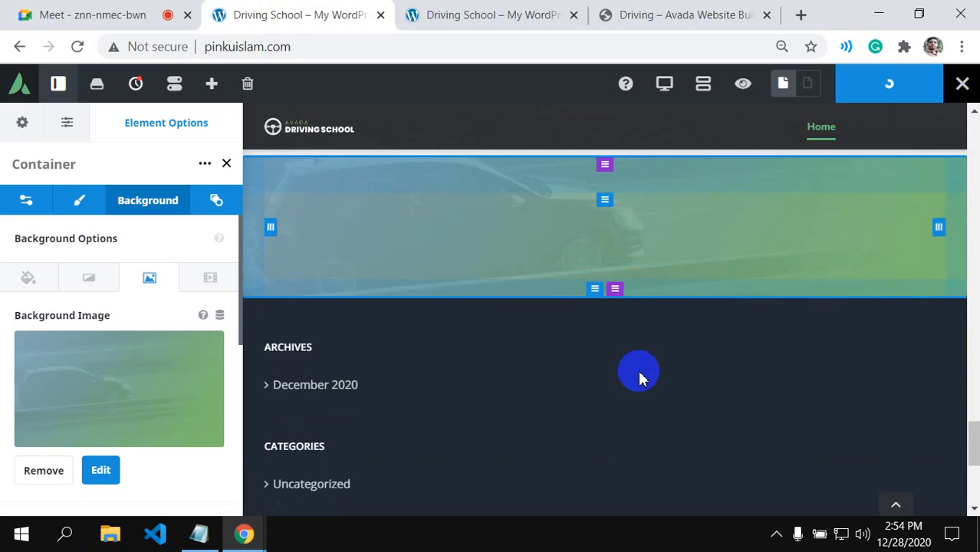
scroll(640, 377, up, 2)
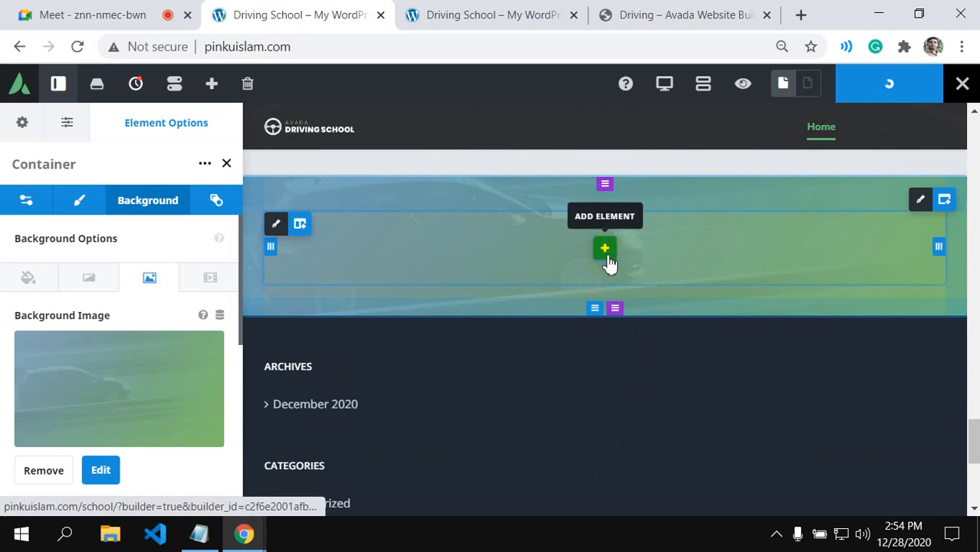
click(278, 224)
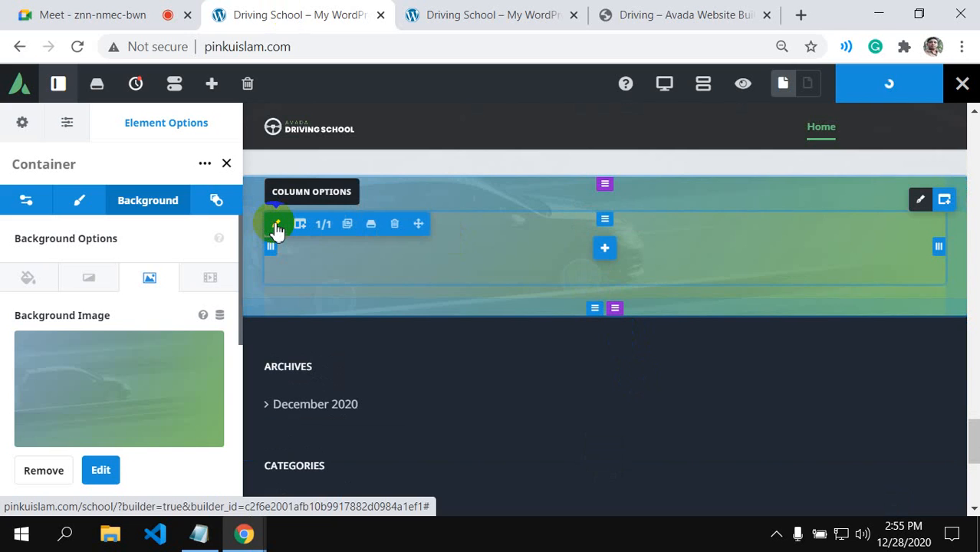
click(278, 228)
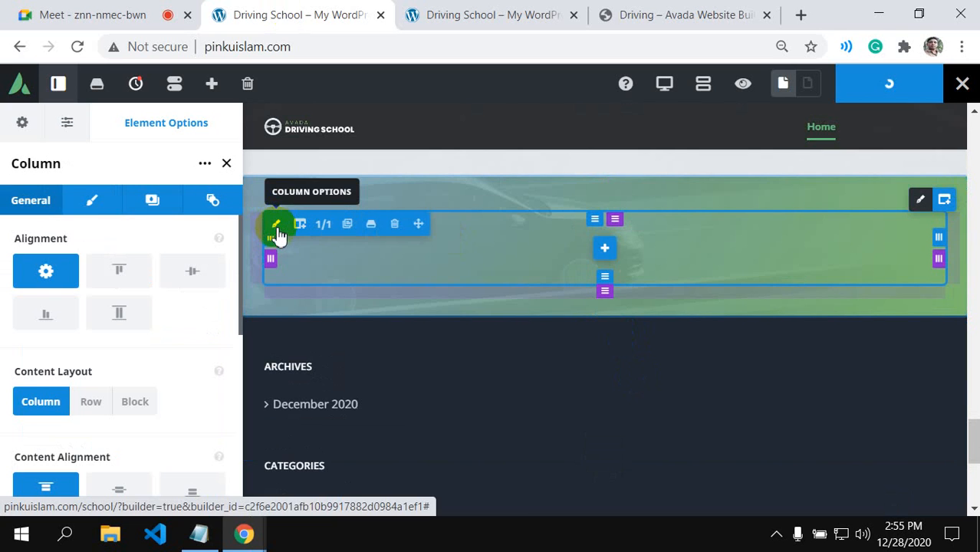
click(151, 203)
click(65, 346)
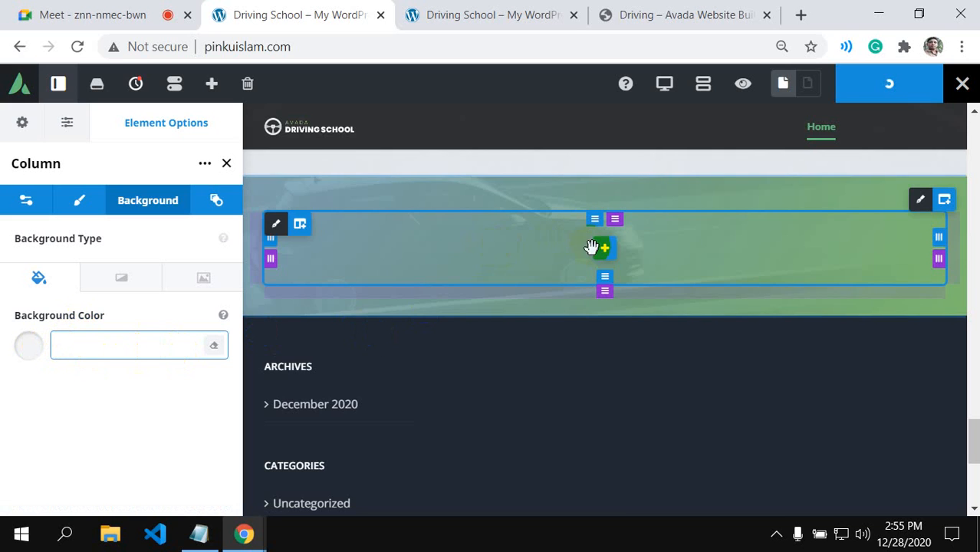
click(923, 205)
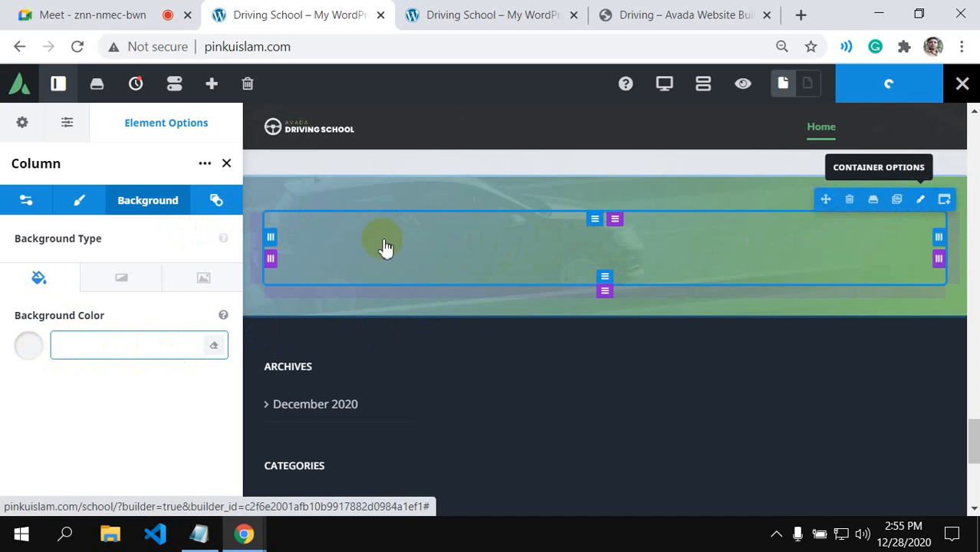
- Open the container's background image options and browse the Media Library for another image
click(150, 202)
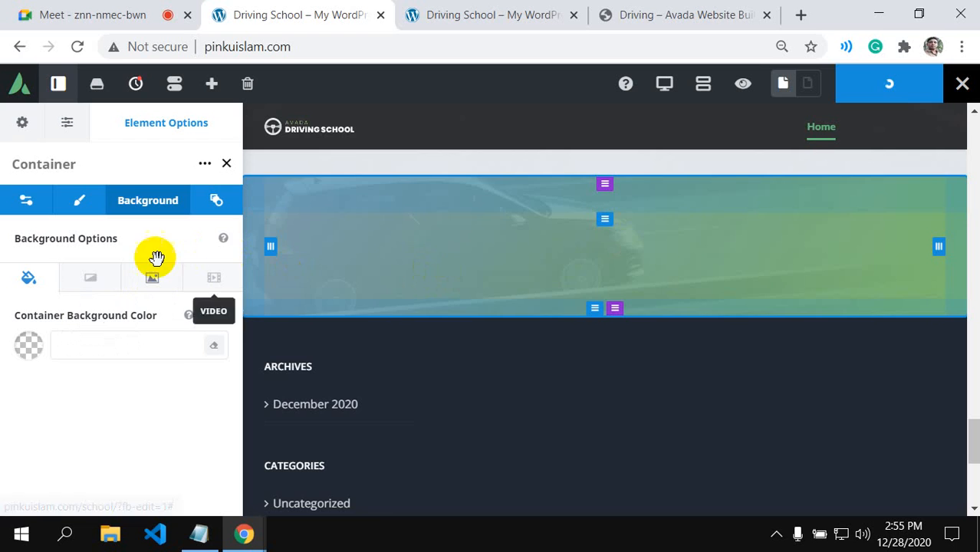
click(158, 281)
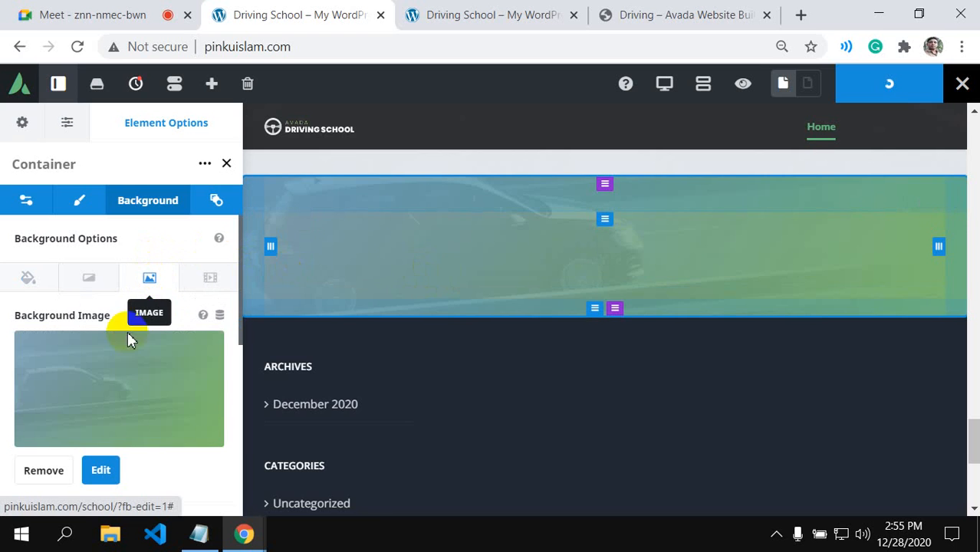
click(99, 470)
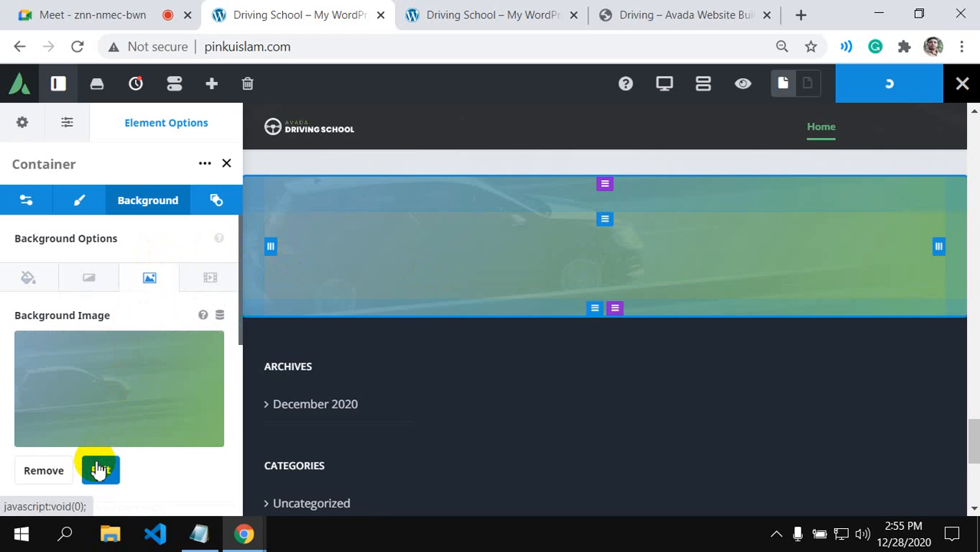
scroll(383, 337, down, 5)
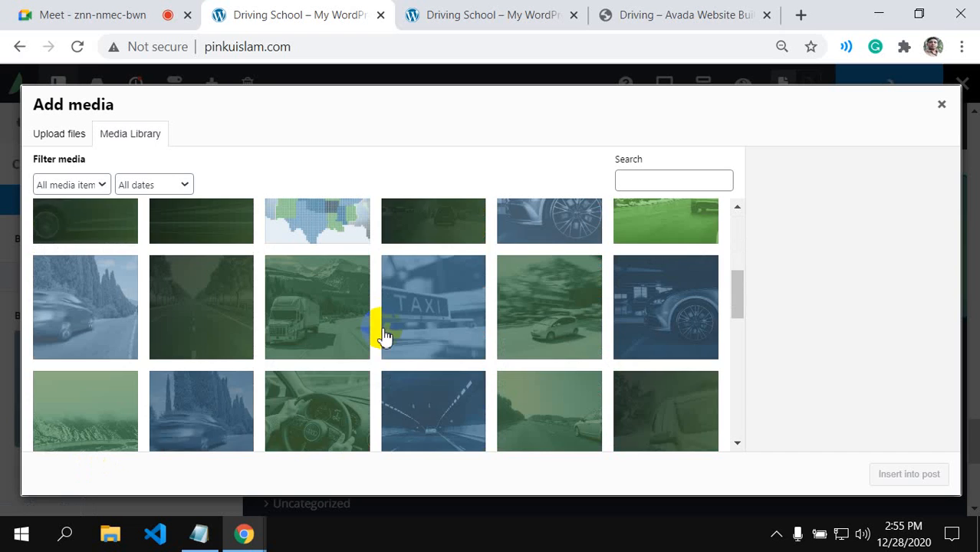
scroll(433, 335, down, 2)
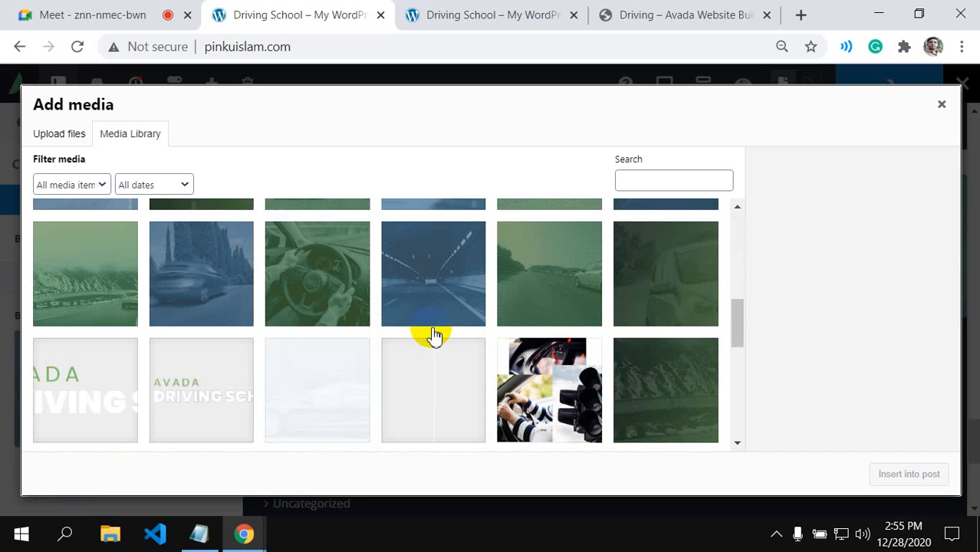
scroll(433, 335, up, 8)
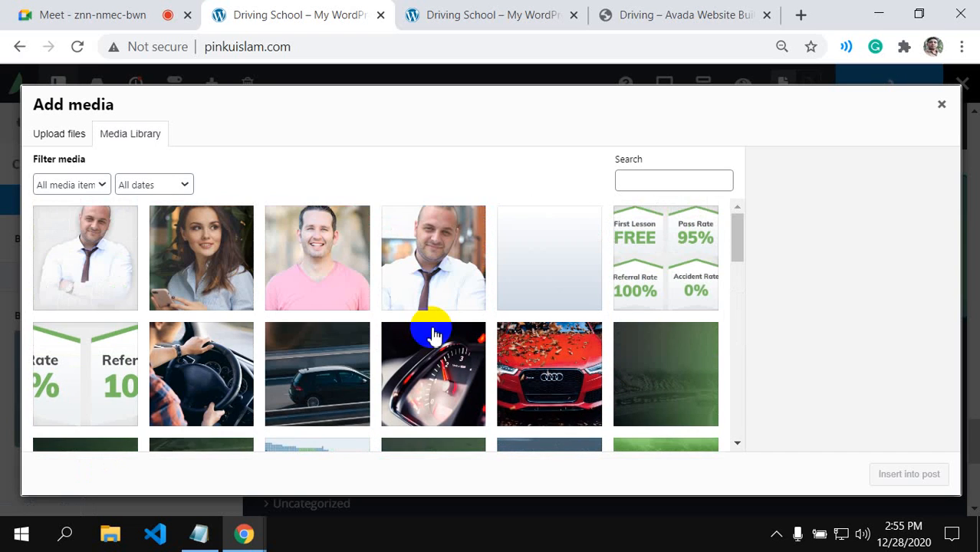
scroll(433, 335, down, 4)
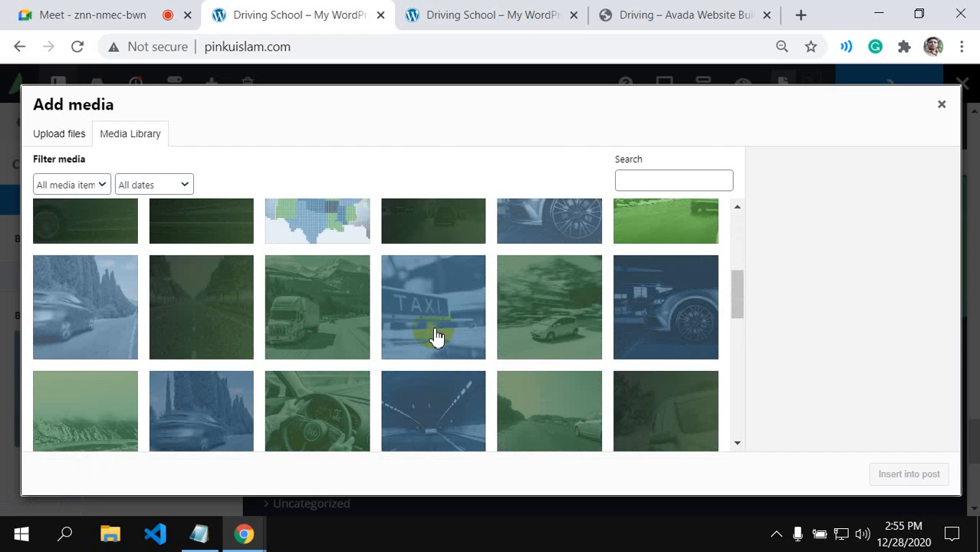
scroll(434, 335, down, 5)
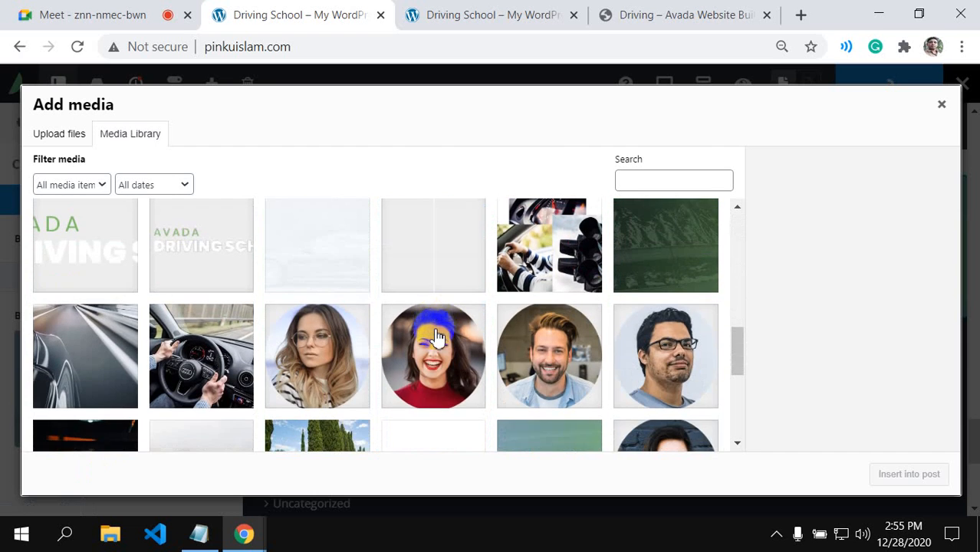
scroll(435, 337, up, 2)
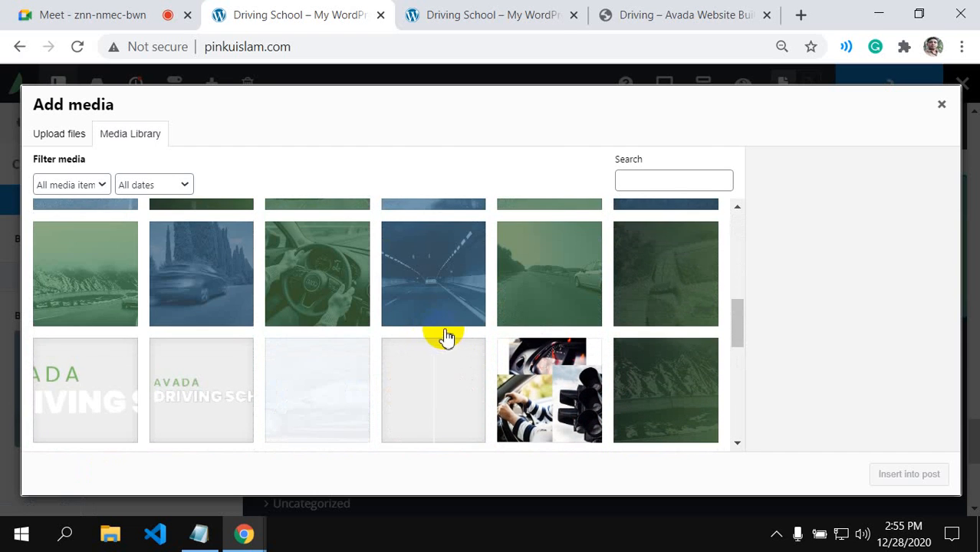
- Select latestnews-bottom.png (2250 × 196) in the Media Library
drag(739, 331, 731, 247)
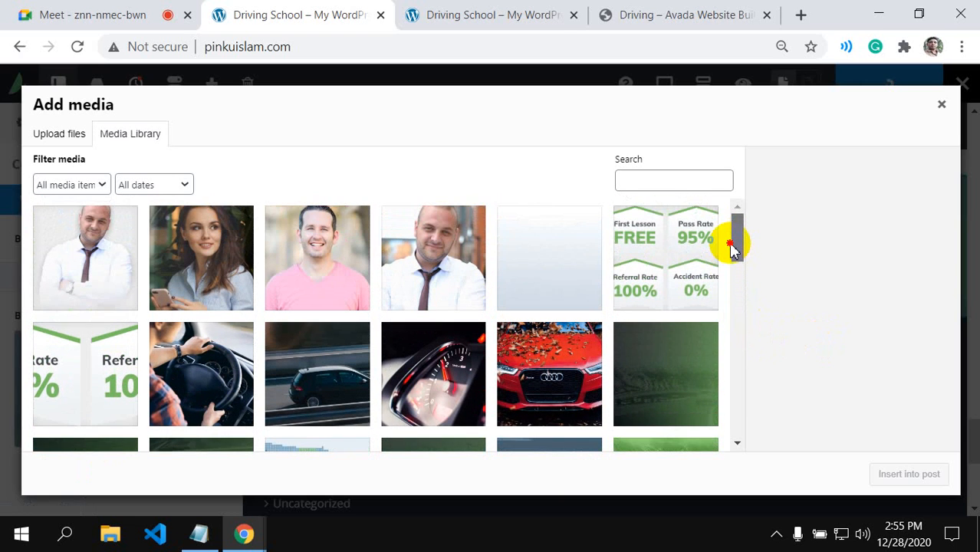
drag(728, 239, 751, 372)
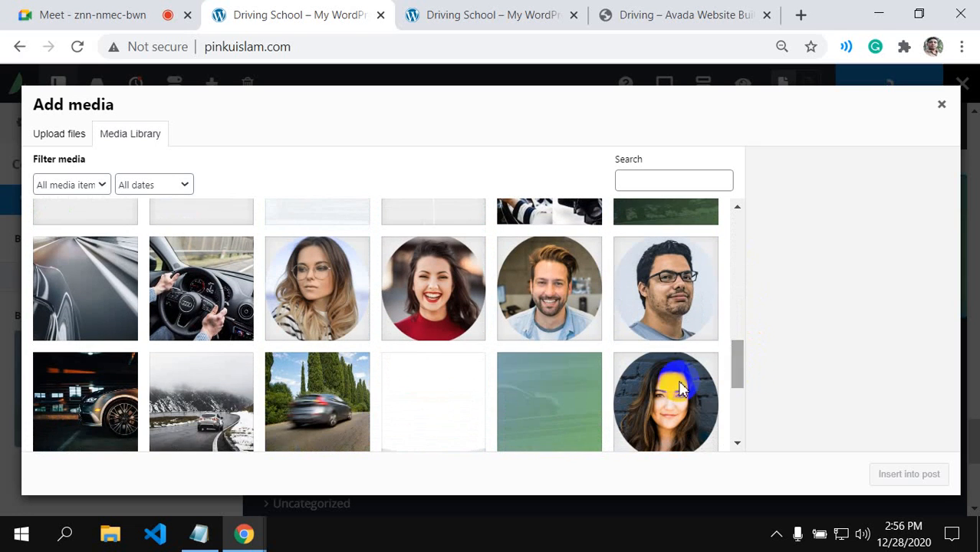
click(458, 391)
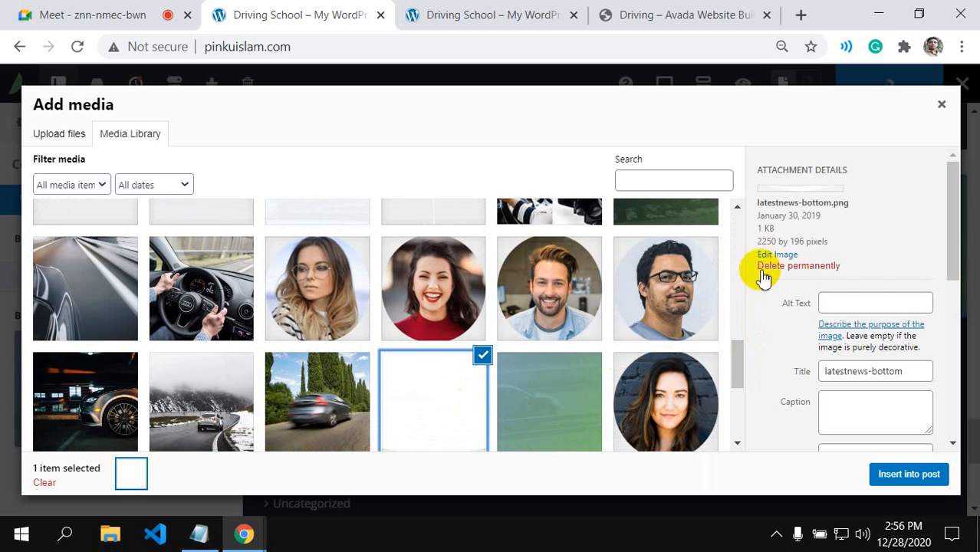
drag(956, 228, 962, 249)
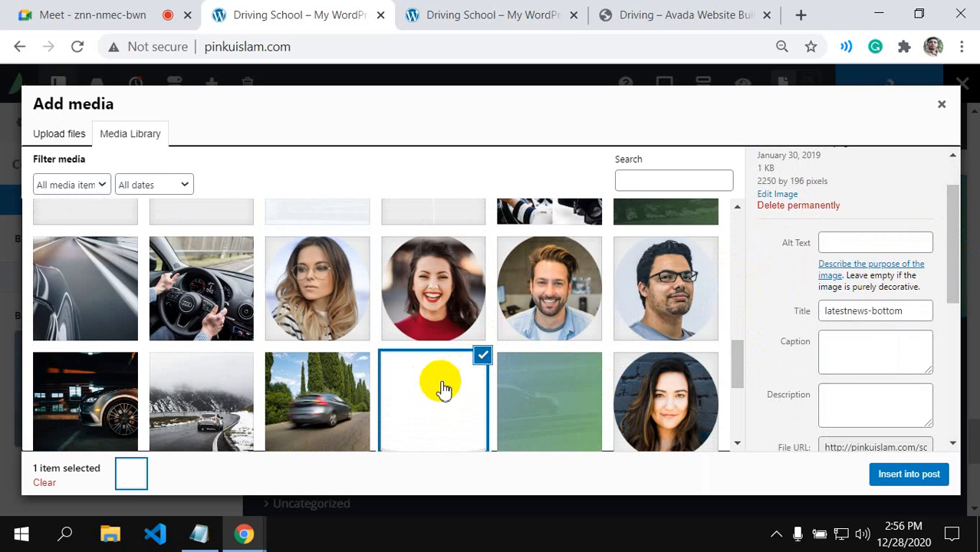
click(636, 12)
scroll(15, 457, down, 4)
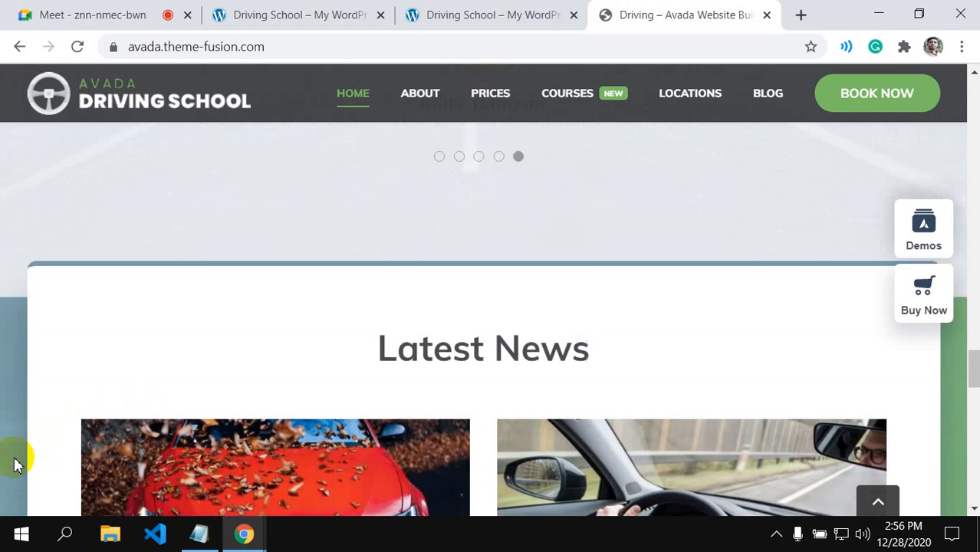
scroll(222, 399, down, 2)
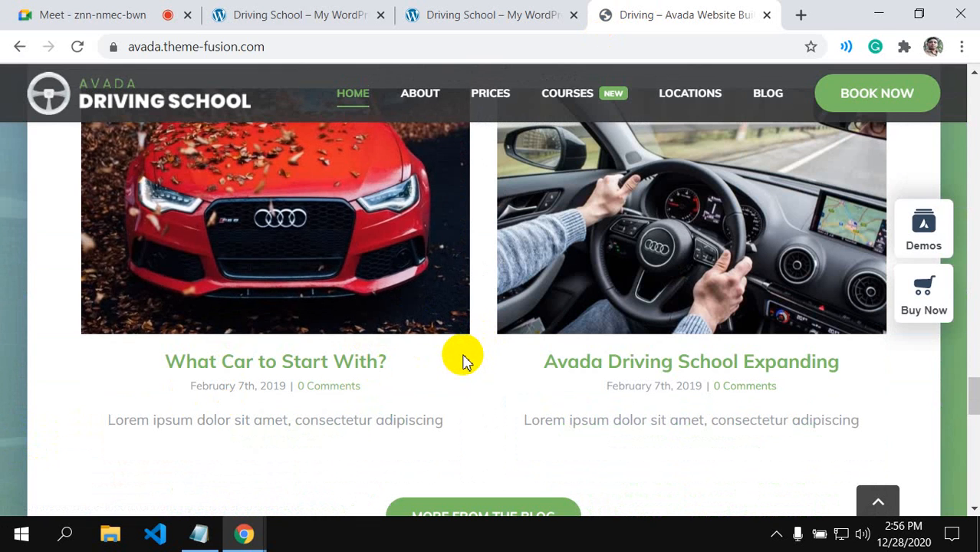
scroll(463, 360, up, 4)
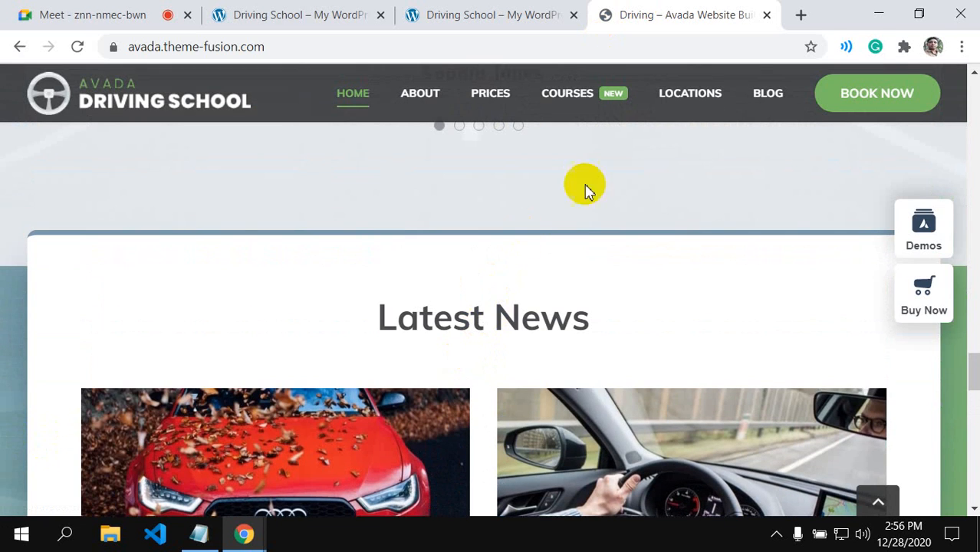
click(285, 11)
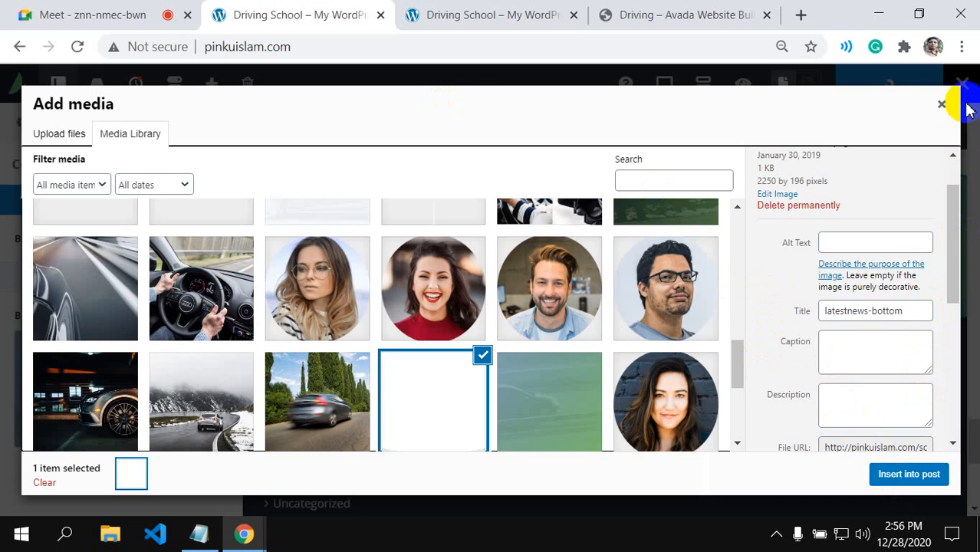
- Close the media library and switch the column's background to image options
click(939, 107)
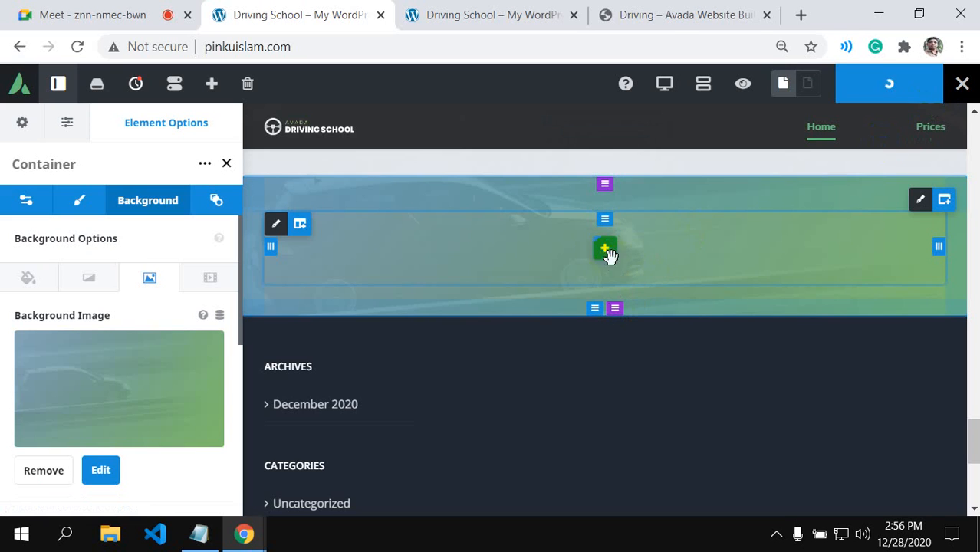
click(278, 224)
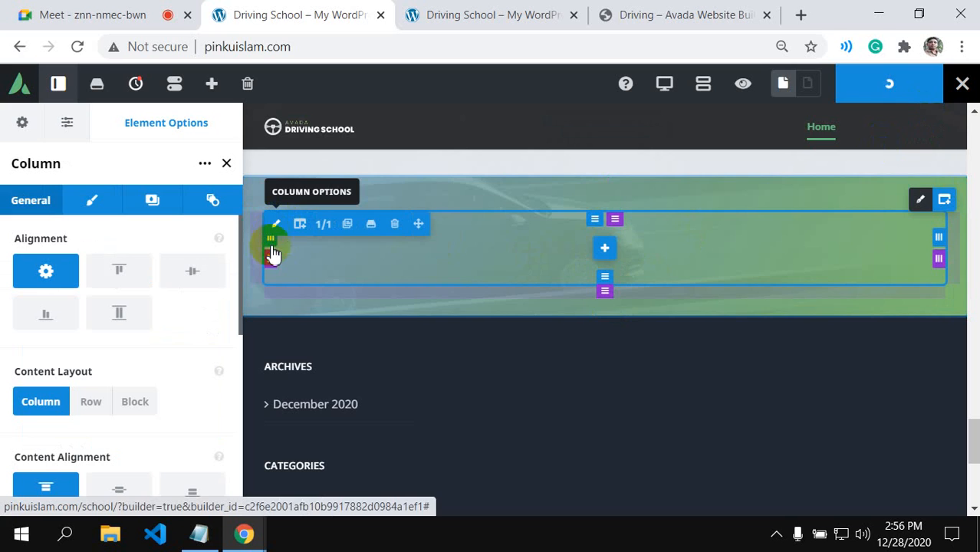
click(153, 213)
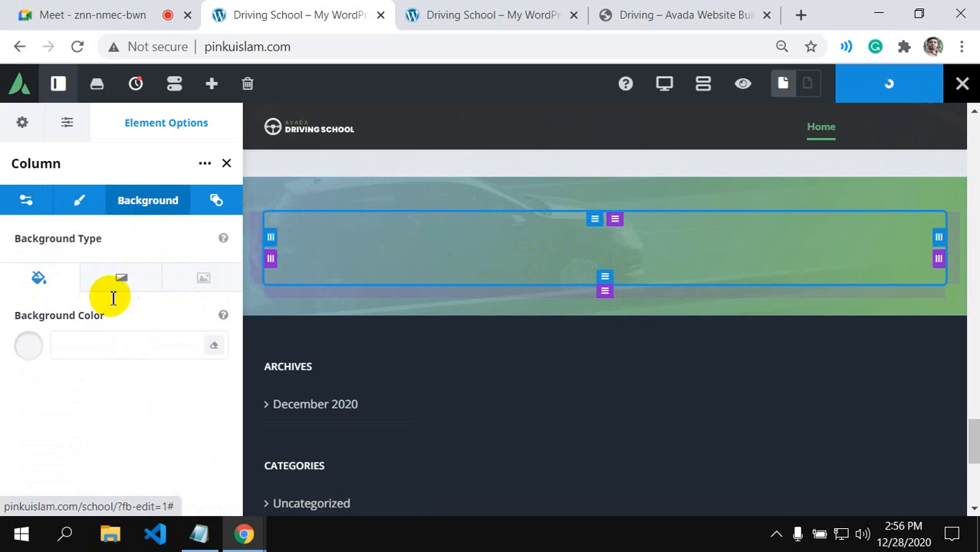
click(188, 281)
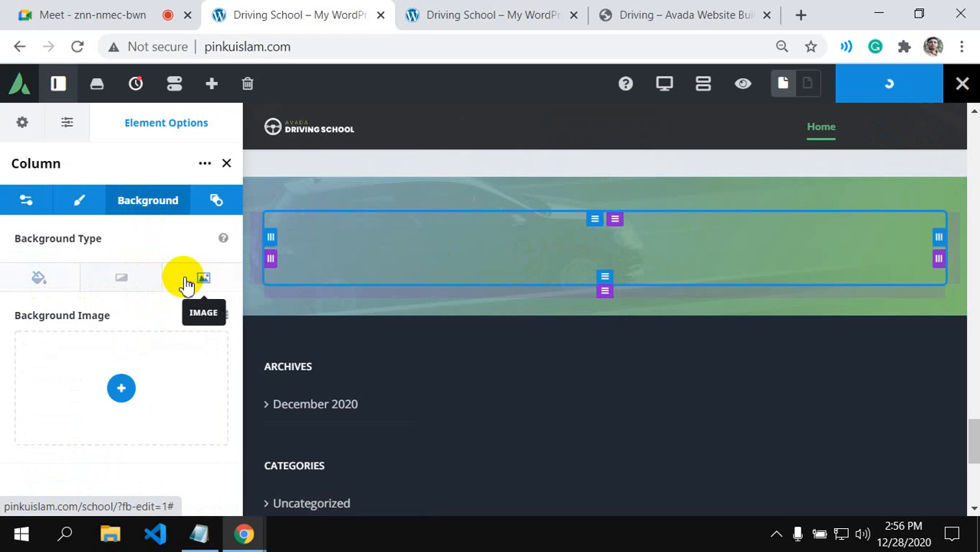
- Insert latestnews-bottom.png as the column's background image
click(125, 390)
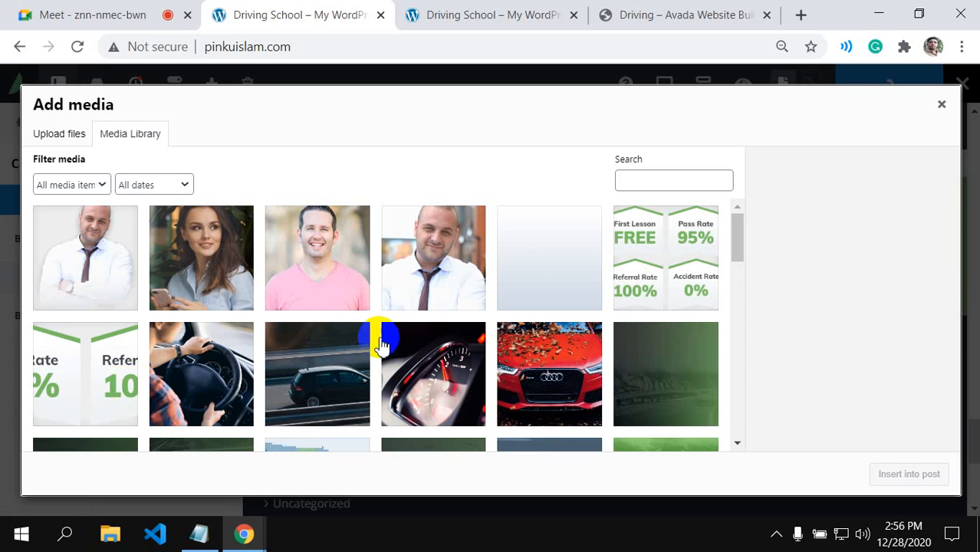
scroll(410, 360, down, 5)
scroll(408, 365, down, 3)
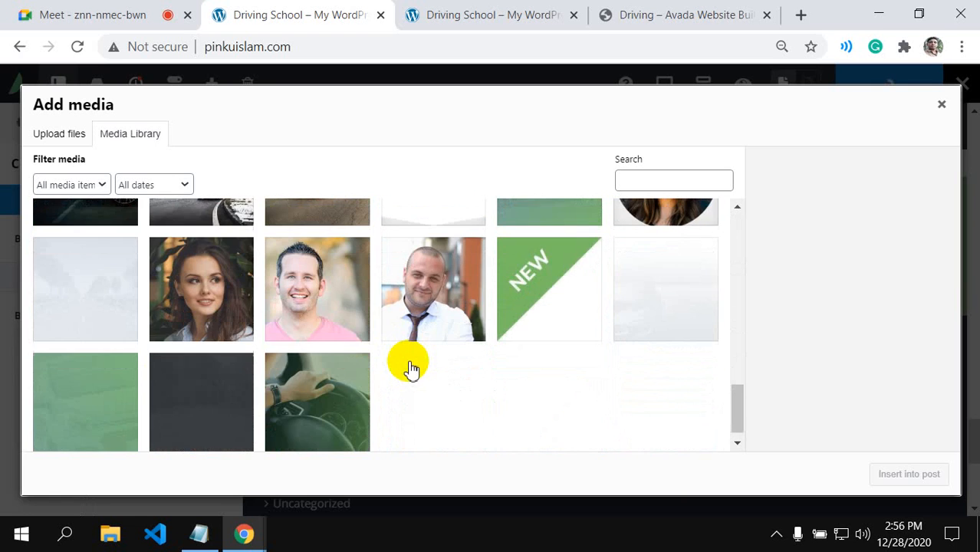
scroll(429, 360, up, 2)
click(447, 340)
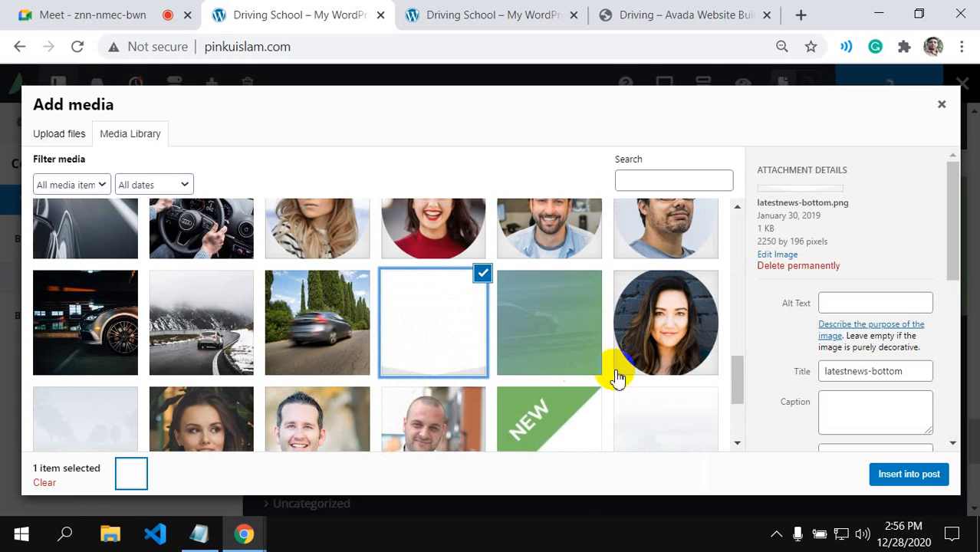
click(892, 475)
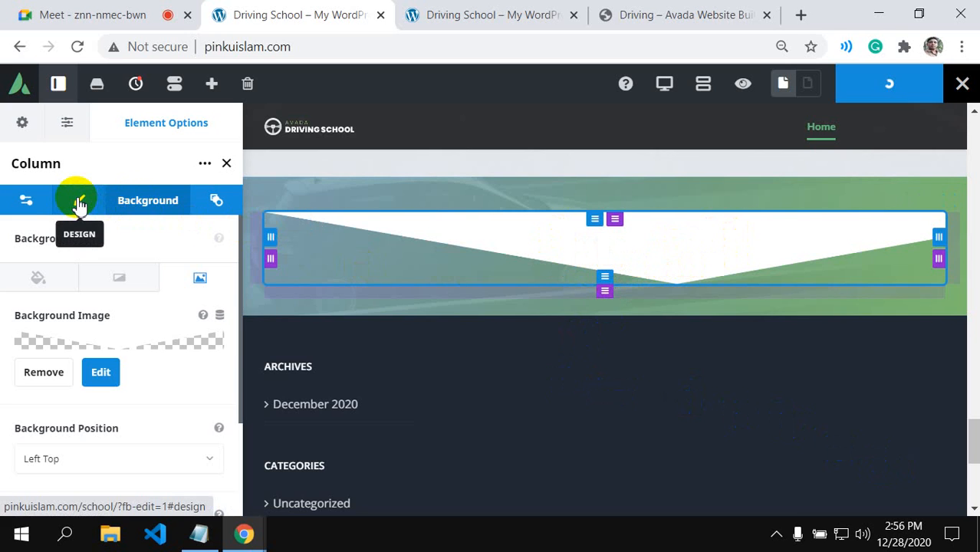
- Remove the column's background image and set its background colour to #ffffff
click(43, 373)
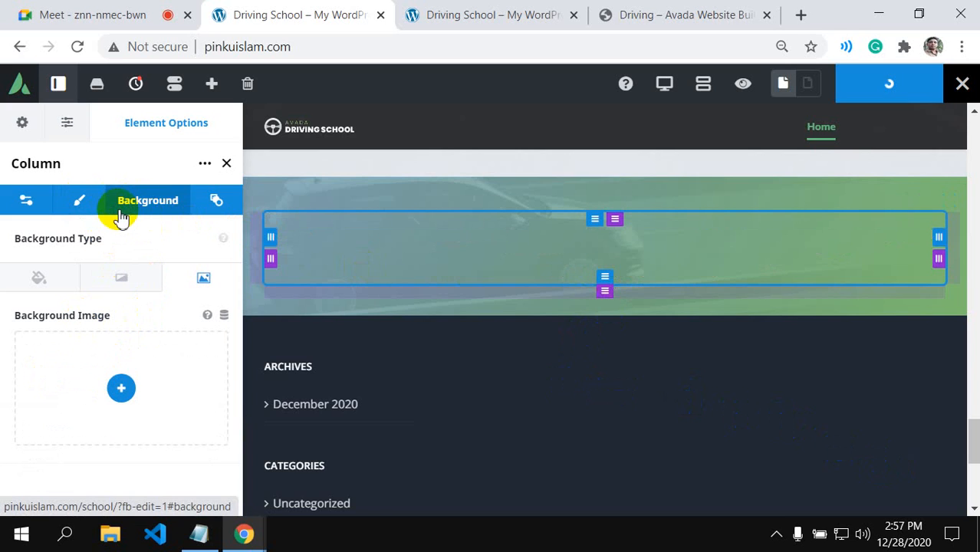
click(77, 203)
click(151, 200)
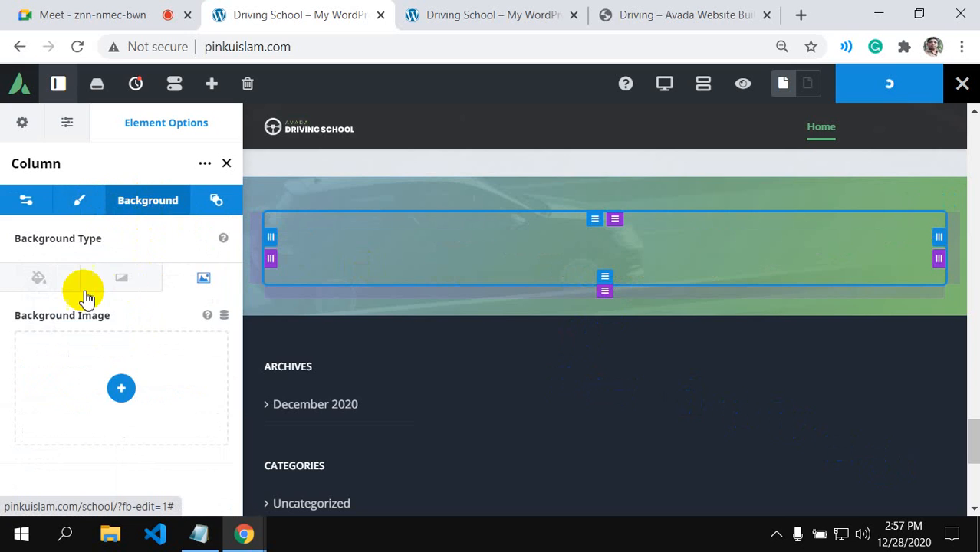
click(54, 284)
click(102, 349)
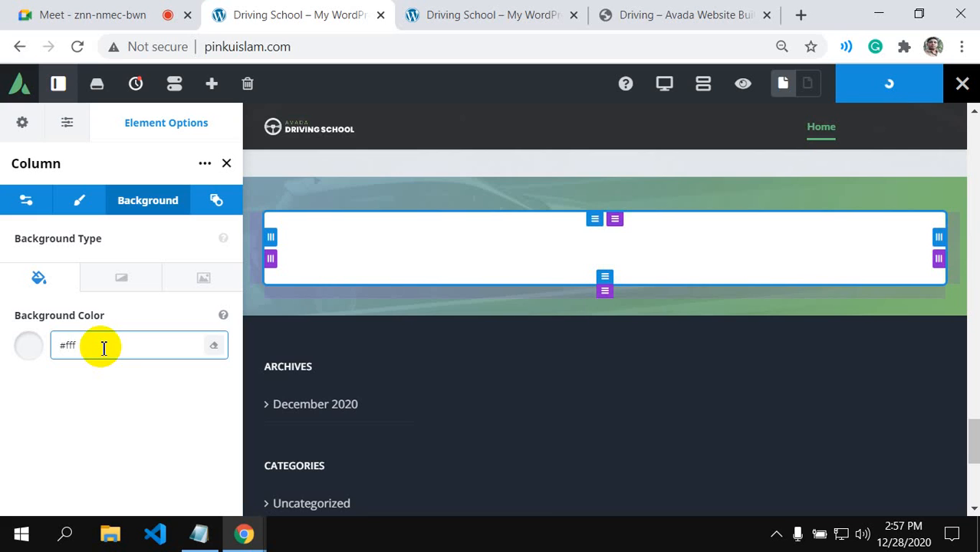
text(fff)
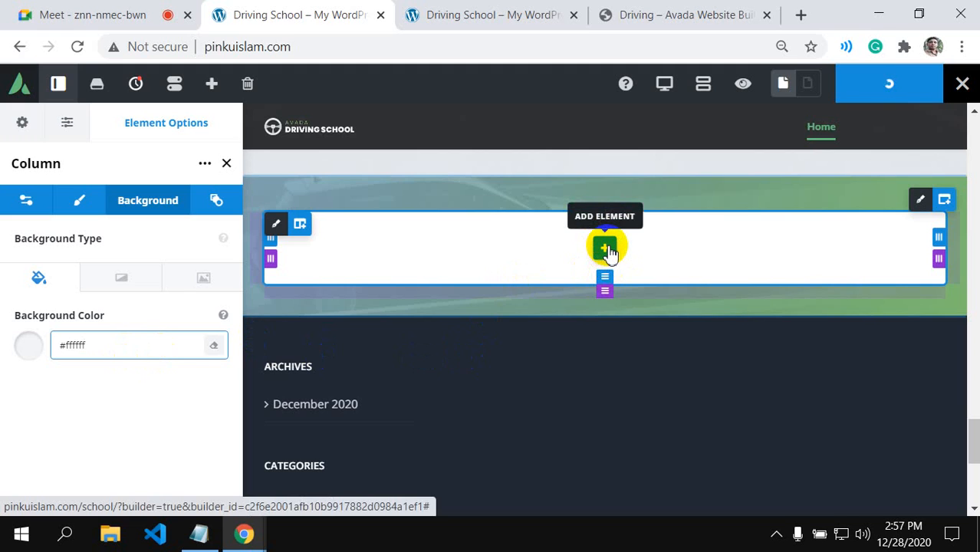
- Insert a nested 1/2 - 1/2 row of two equal columns into the white column
click(605, 249)
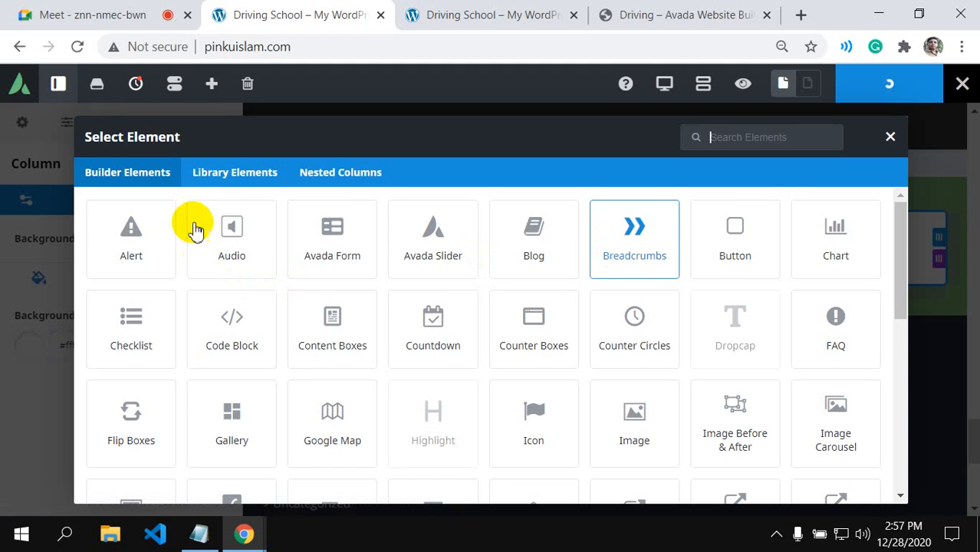
click(316, 175)
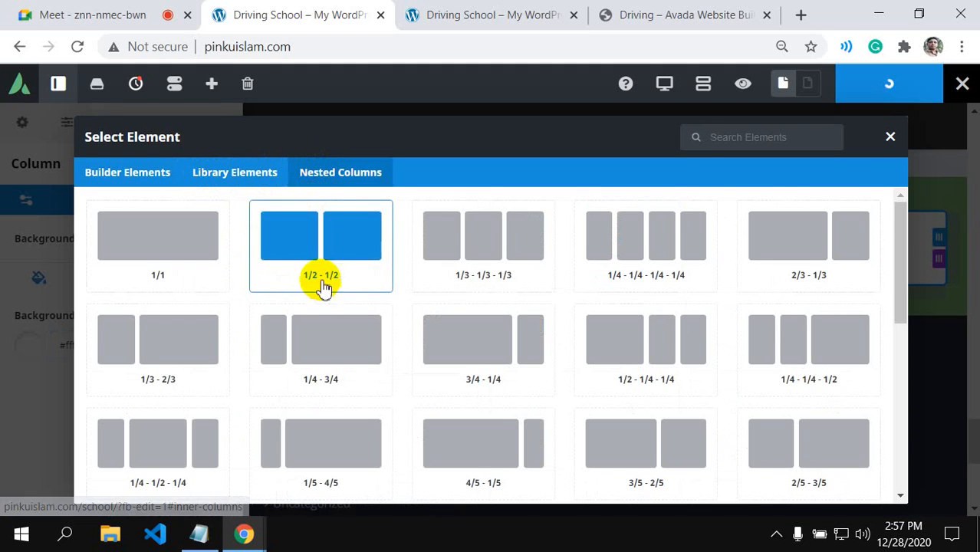
click(333, 260)
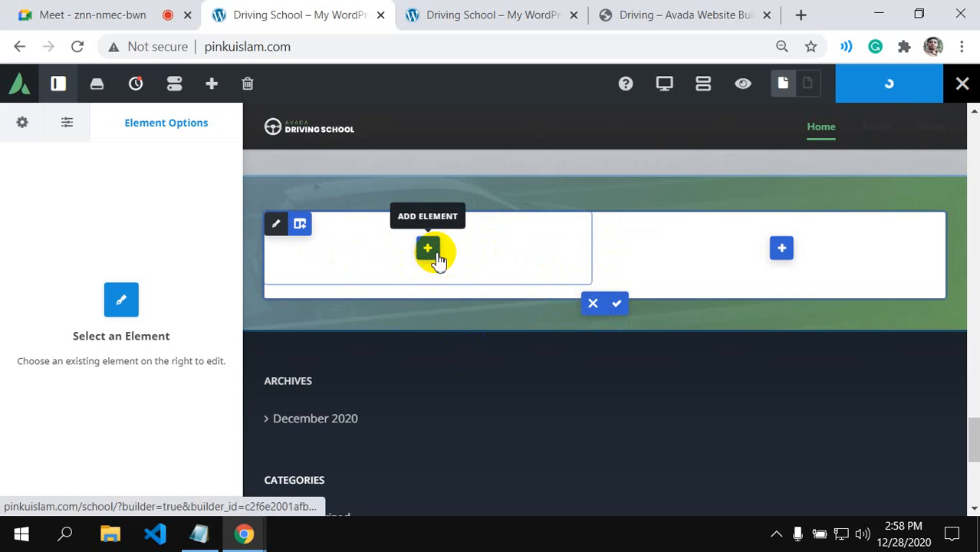
click(666, 11)
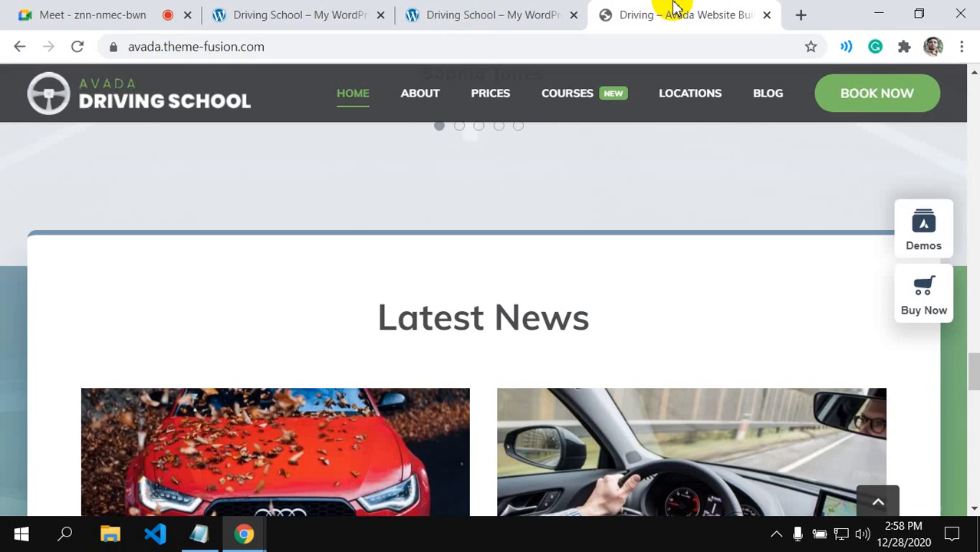
scroll(246, 481, down, 6)
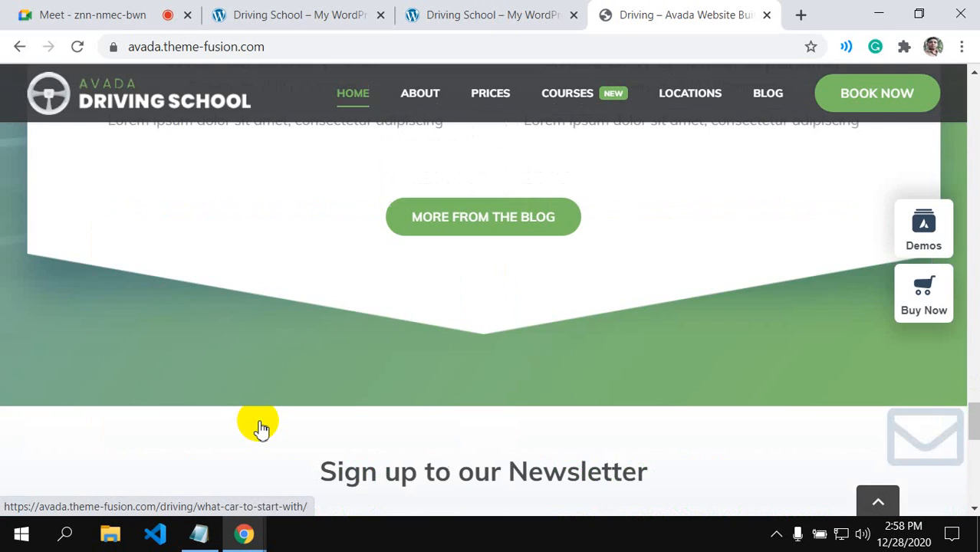
scroll(261, 427, up, 5)
scroll(290, 438, down, 2)
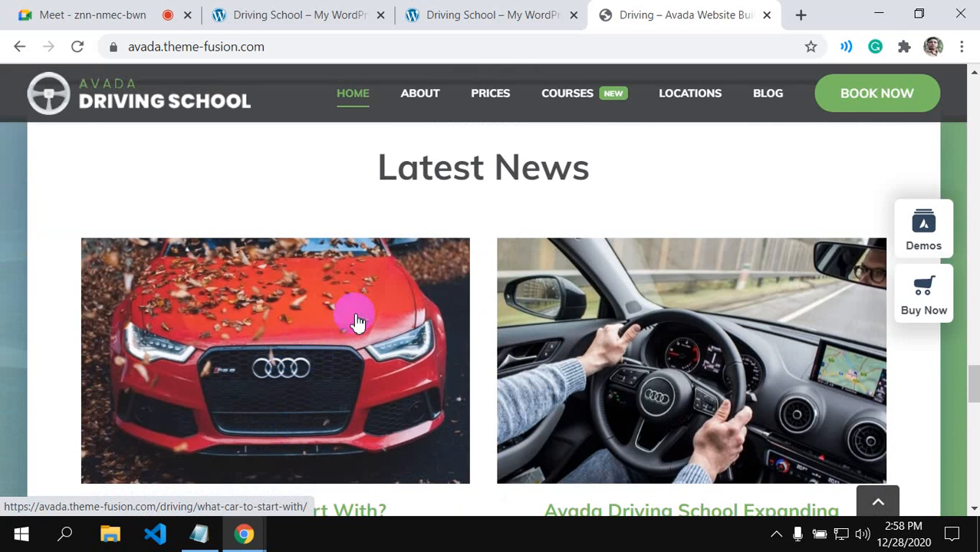
click(282, 15)
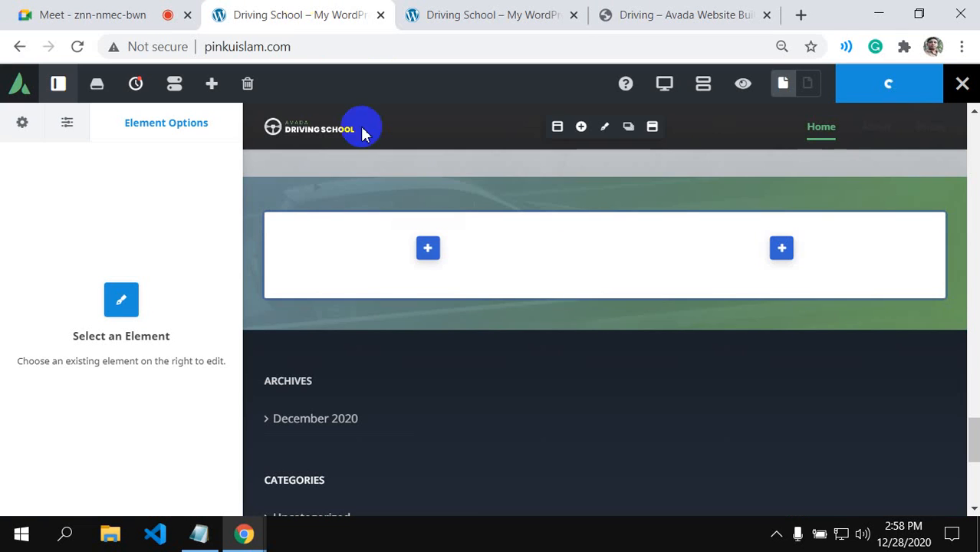
- Close the element picker, discard the nested row changes, and delete the nested columns
click(427, 250)
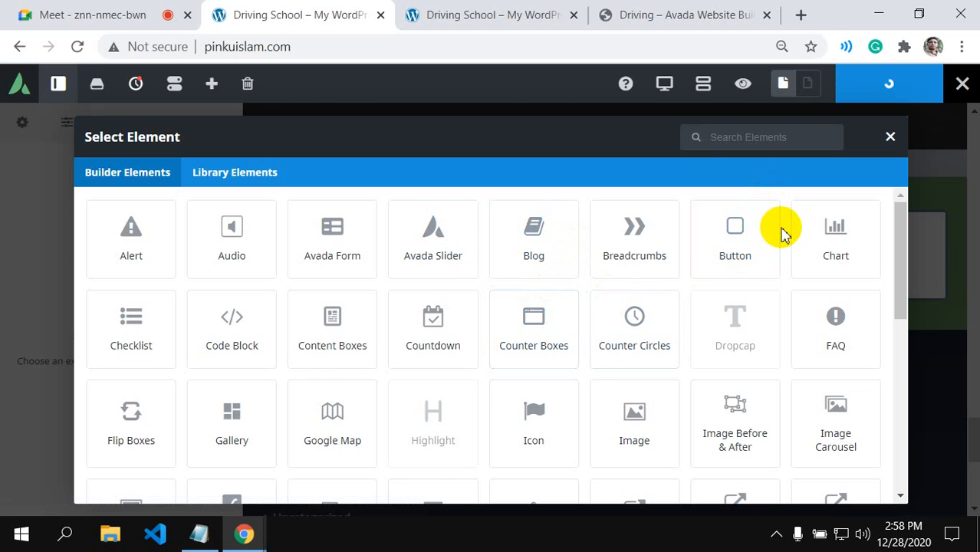
click(890, 137)
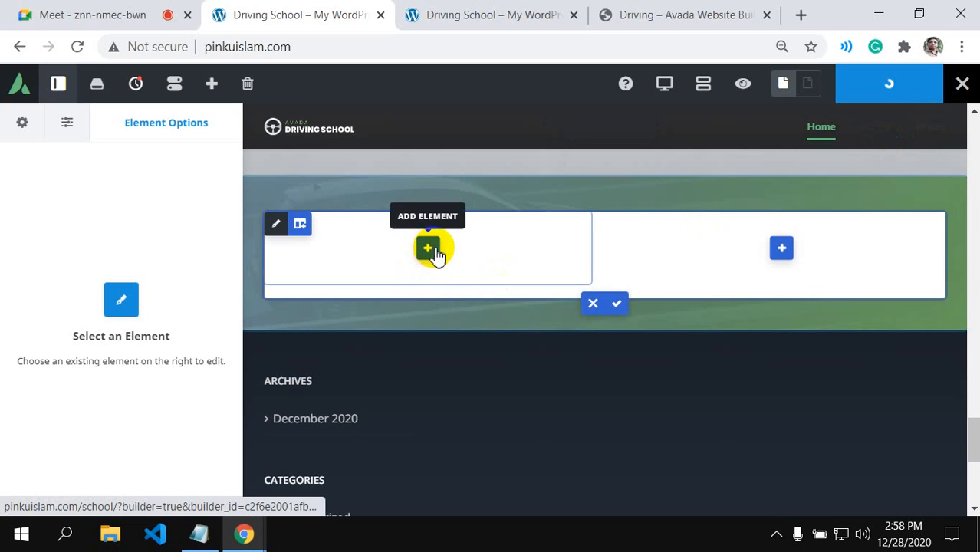
click(595, 305)
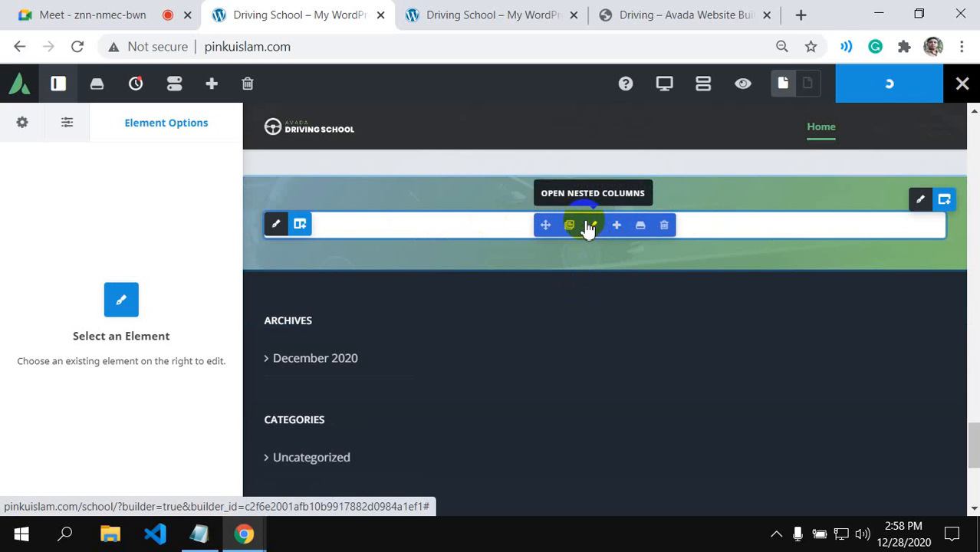
click(664, 225)
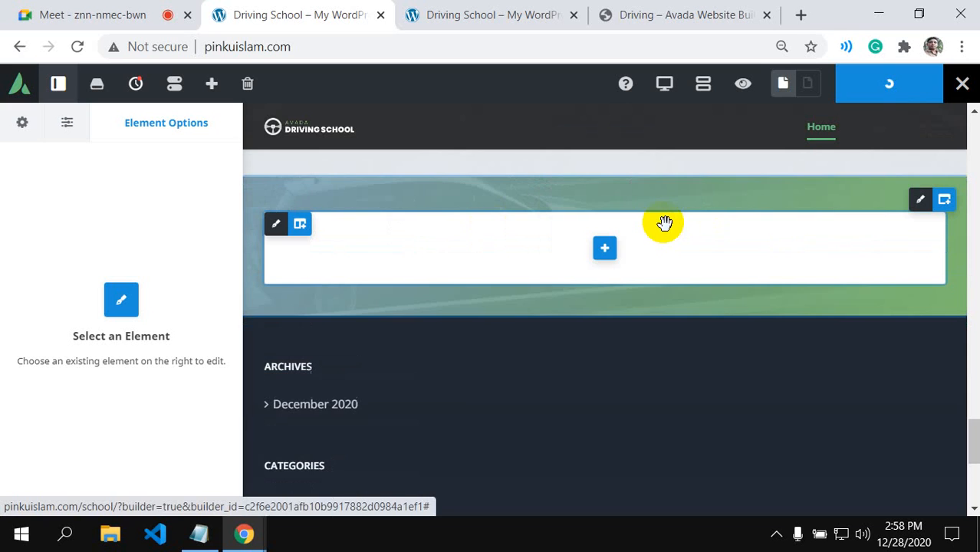
- Search the empty column's element picker for 'tit' to find Title, then view the demo's Latest News section
click(604, 251)
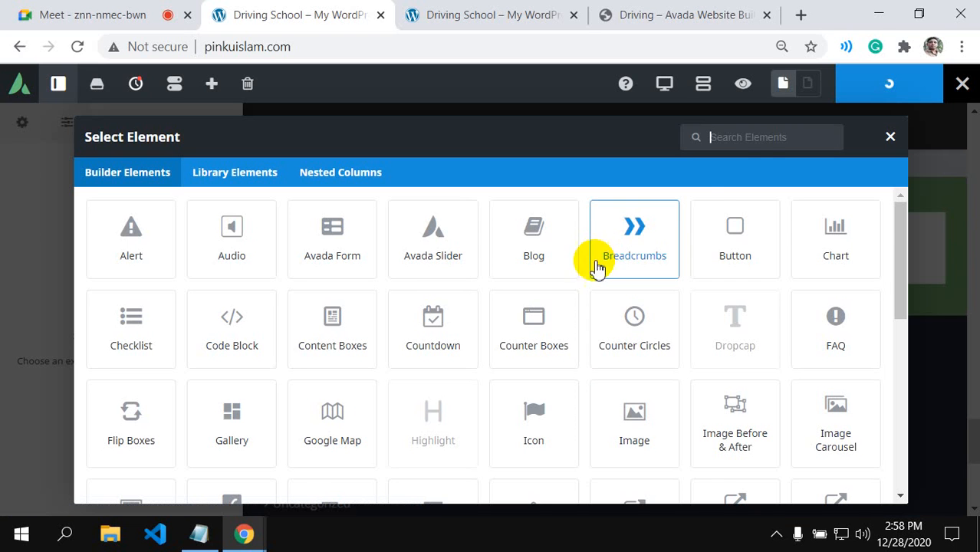
click(745, 137)
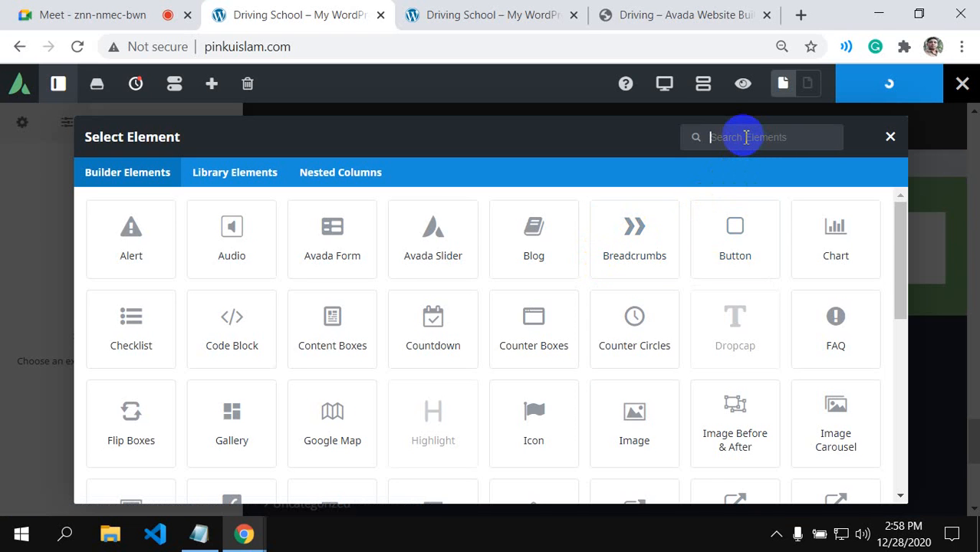
text(tit)
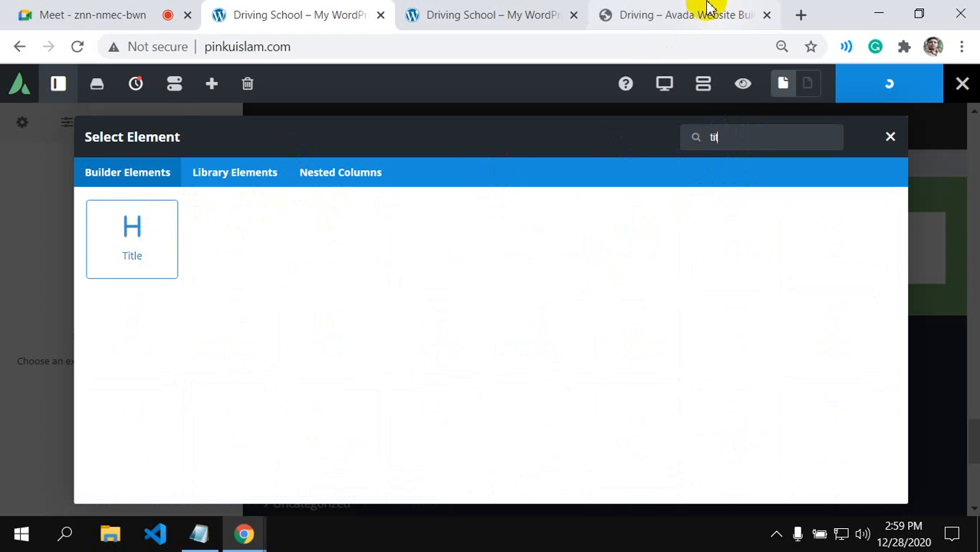
click(674, 15)
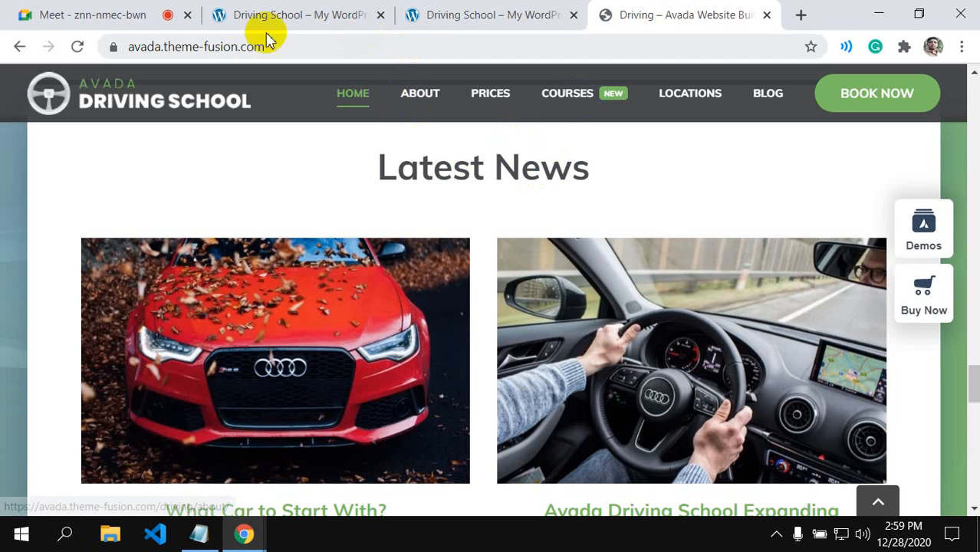
- Copy the 'Latest News' heading text from the demo page and return to the new Title element
click(246, 10)
click(640, 6)
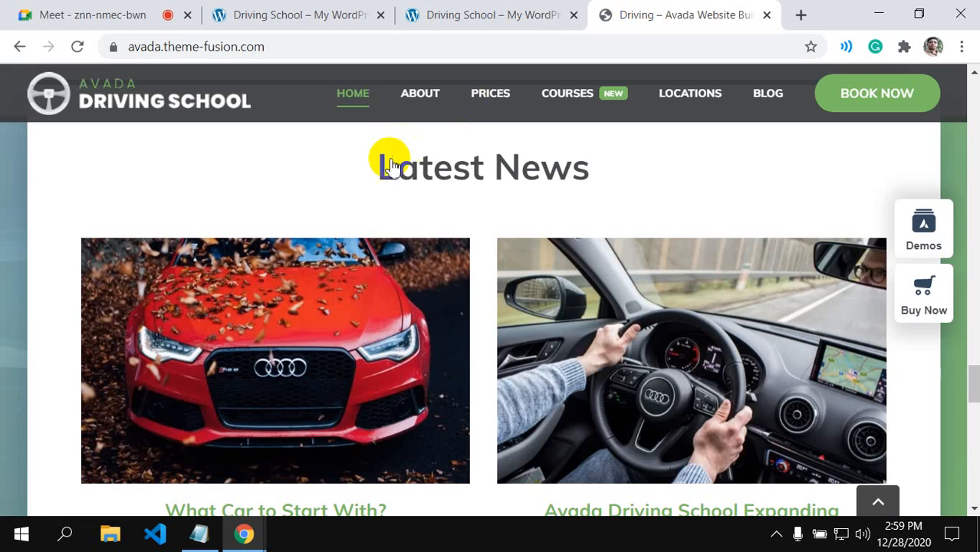
drag(365, 157, 608, 184)
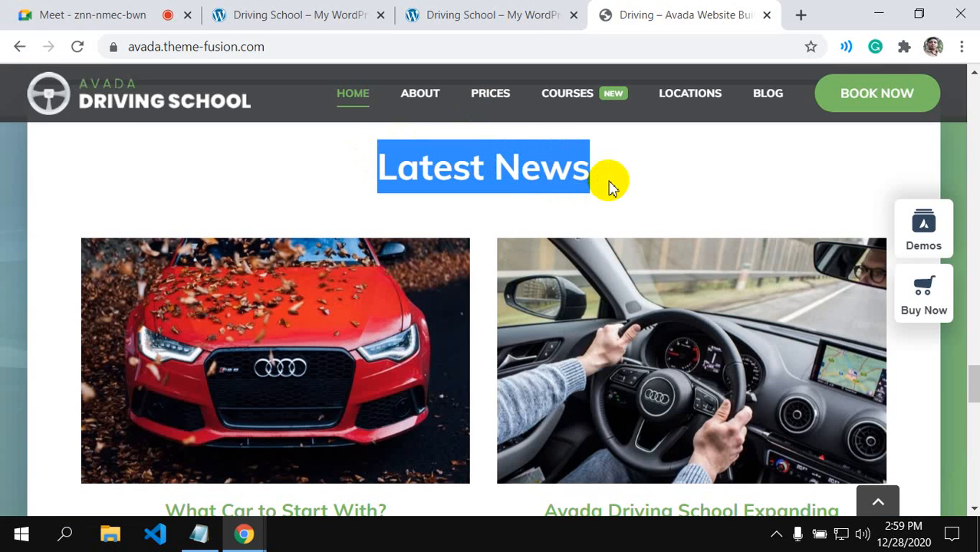
click(282, 12)
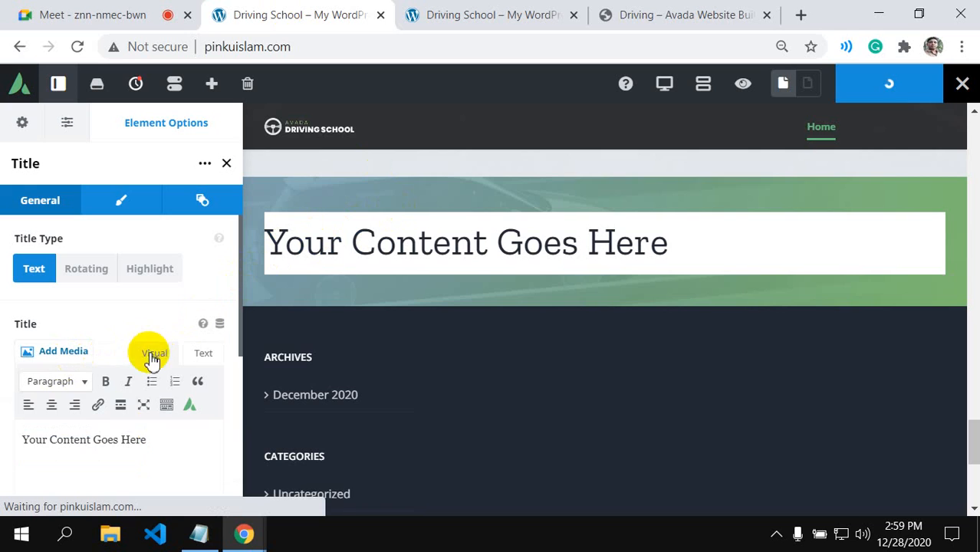
- Replace the placeholder title text with 'Latest News' pasted as plain text
click(143, 444)
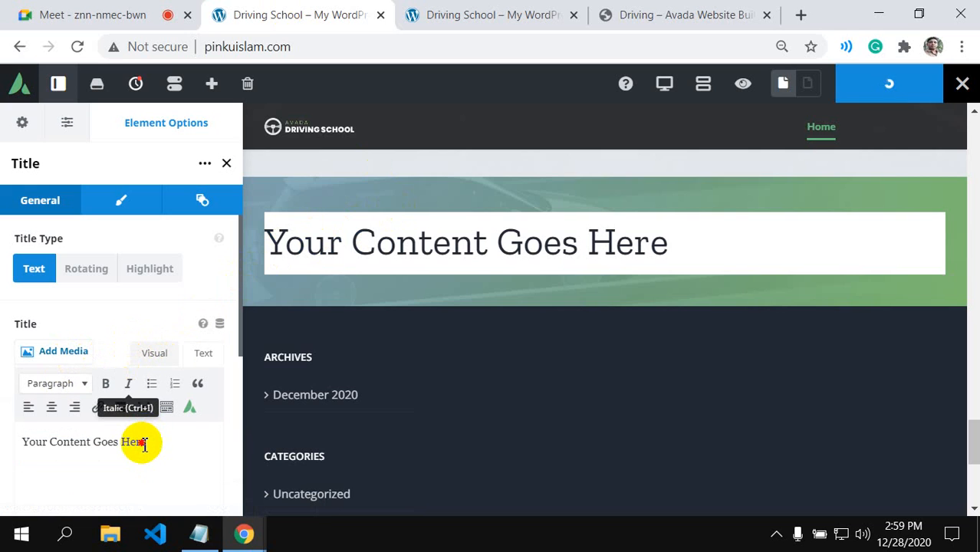
key(ctrl+a)
key(BackSpace)
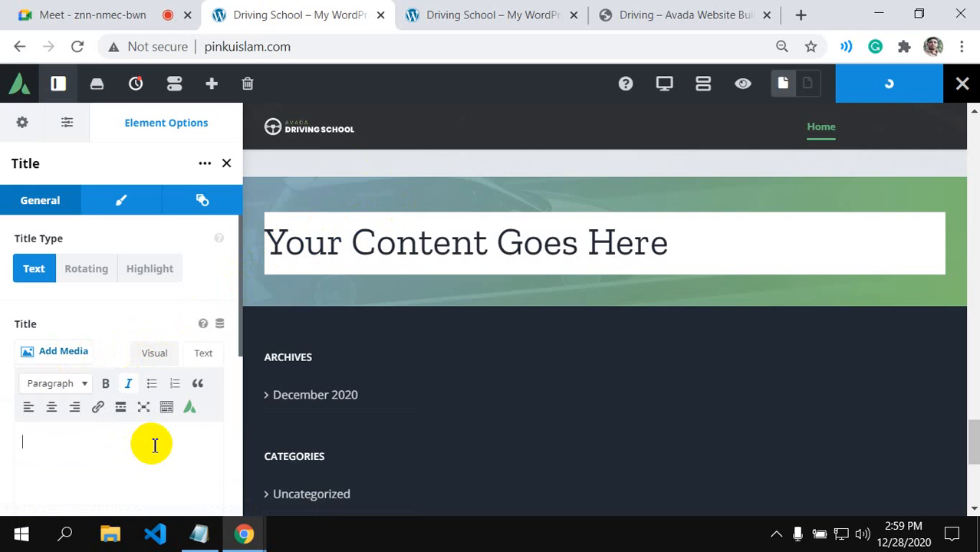
right_click(61, 446)
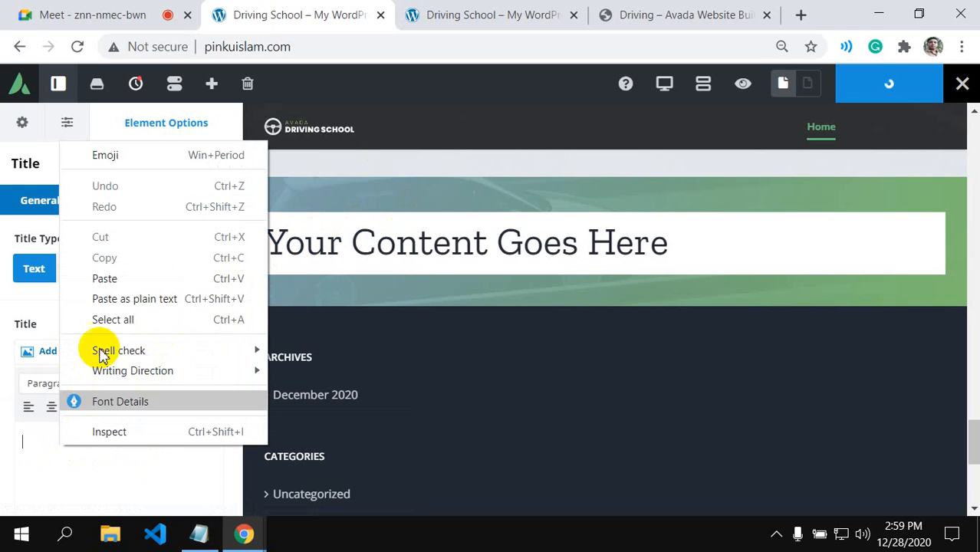
click(107, 299)
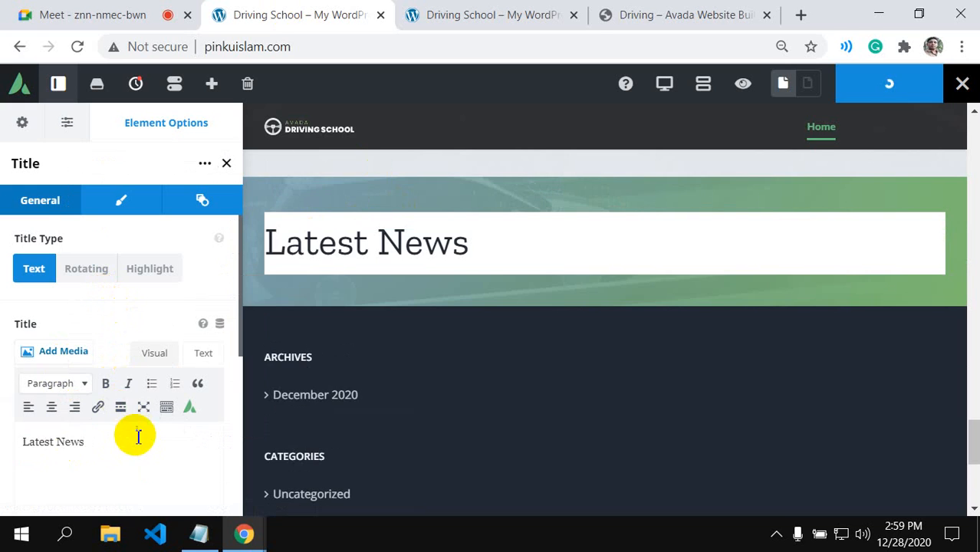
- Center-align the title in its Design settings, then return to General
click(124, 202)
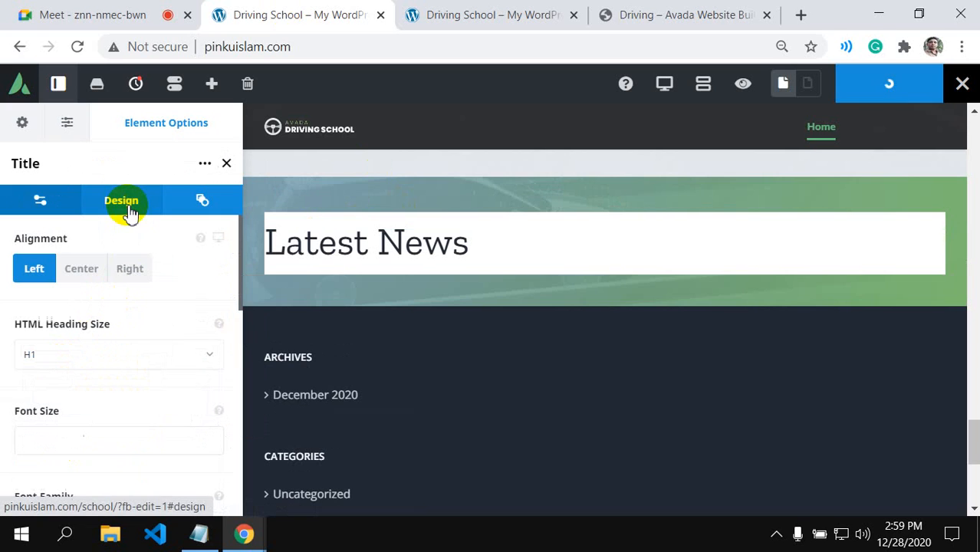
click(89, 280)
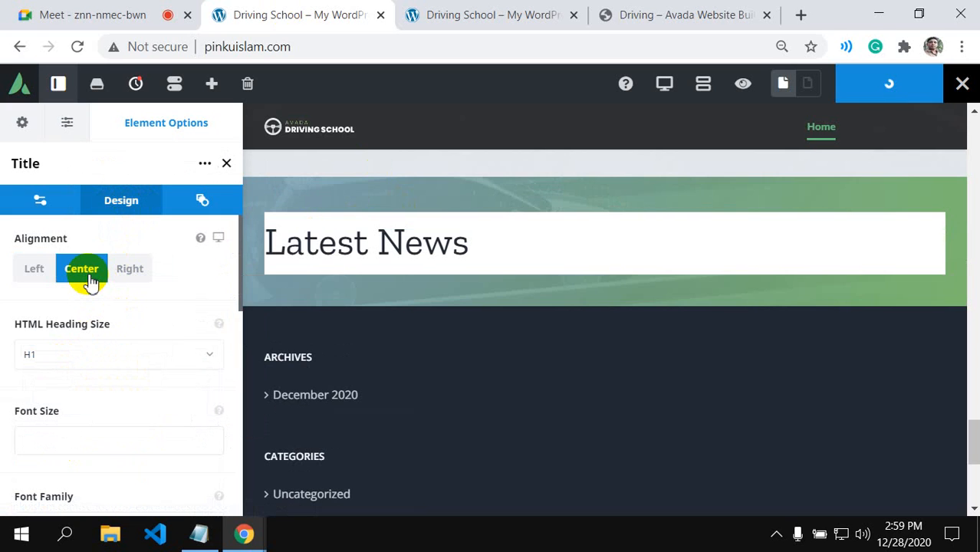
scroll(105, 368, down, 4)
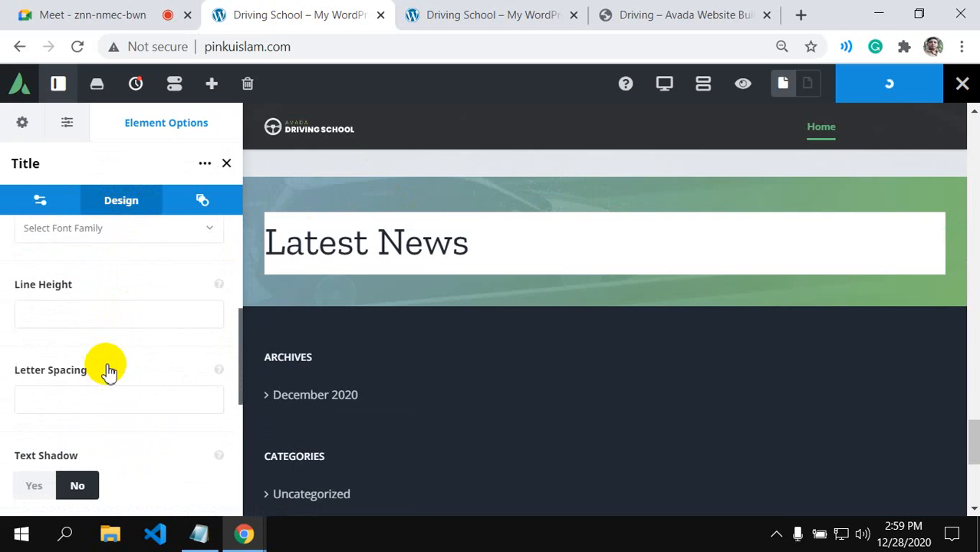
scroll(105, 388, down, 2)
scroll(105, 393, down, 3)
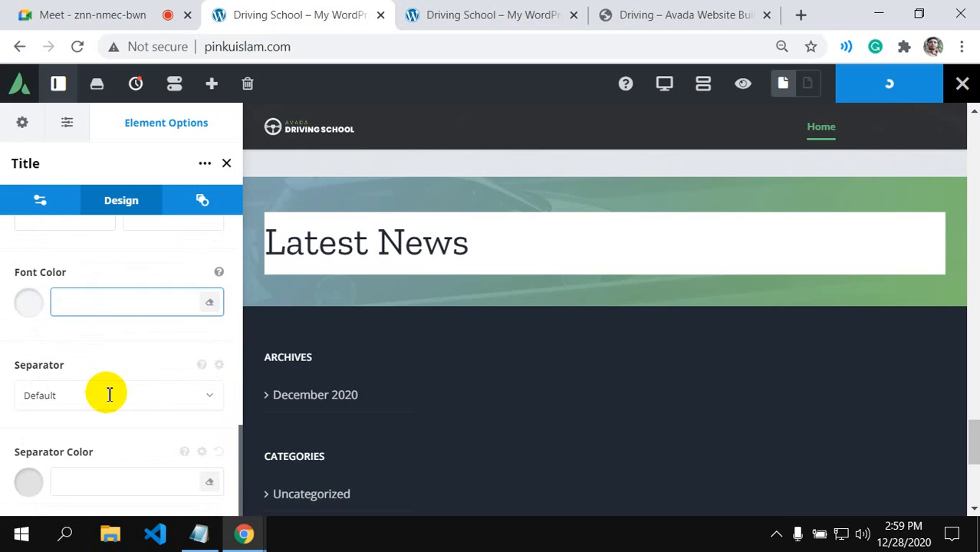
scroll(100, 414, up, 3)
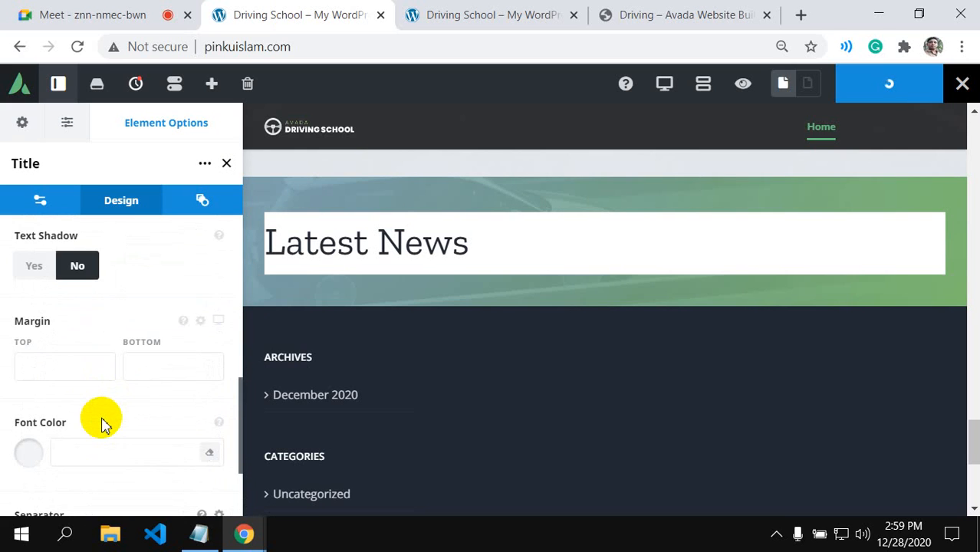
scroll(100, 417, up, 2)
scroll(126, 405, up, 5)
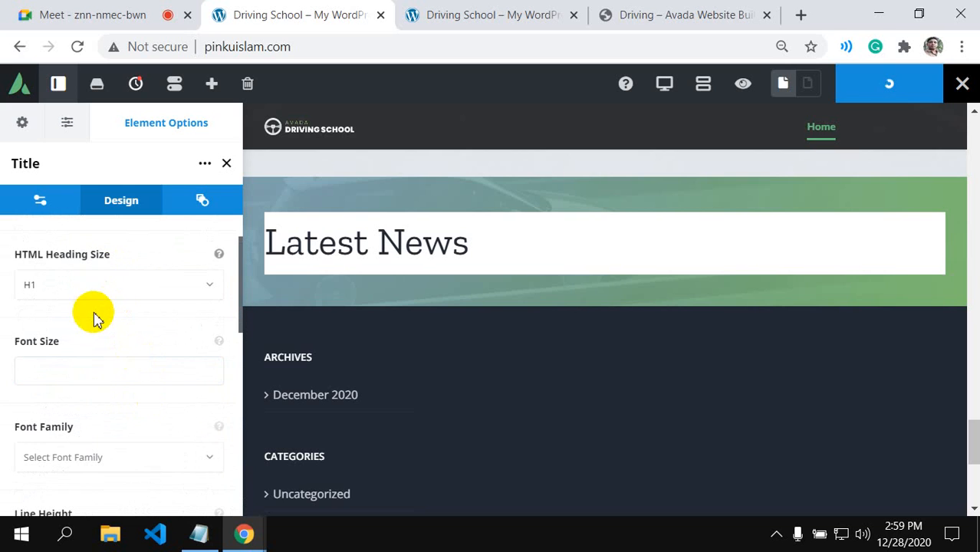
click(40, 206)
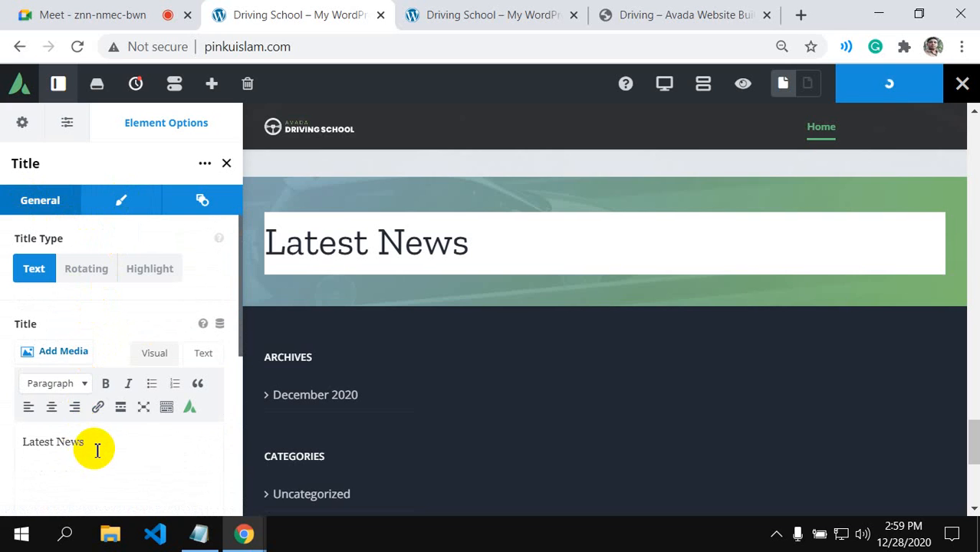
- Format the title as Heading 1 and set its alignment to center
click(86, 386)
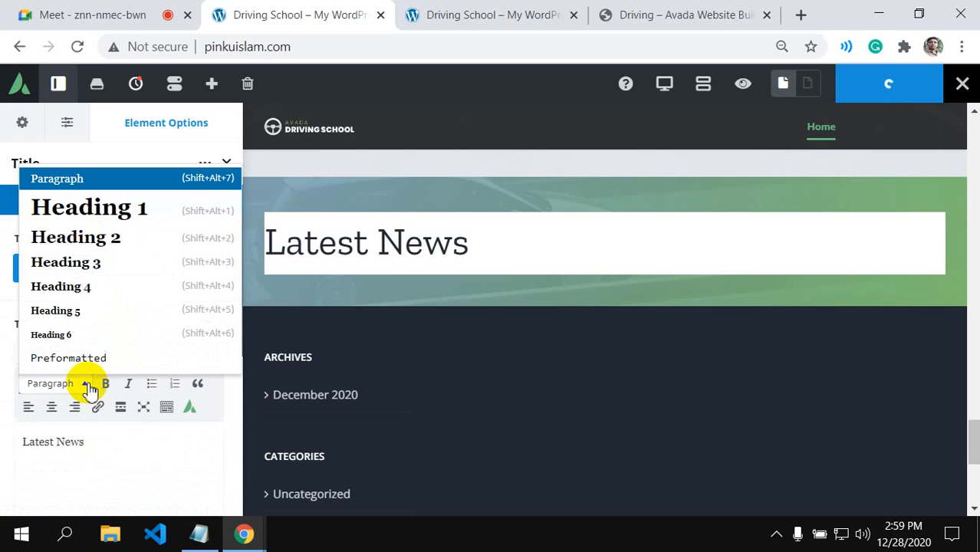
click(126, 219)
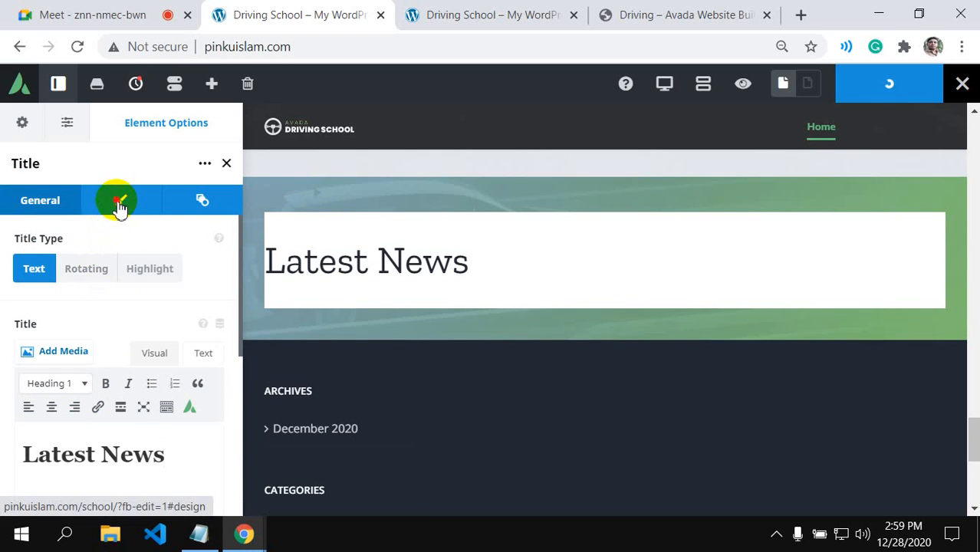
click(118, 203)
click(82, 270)
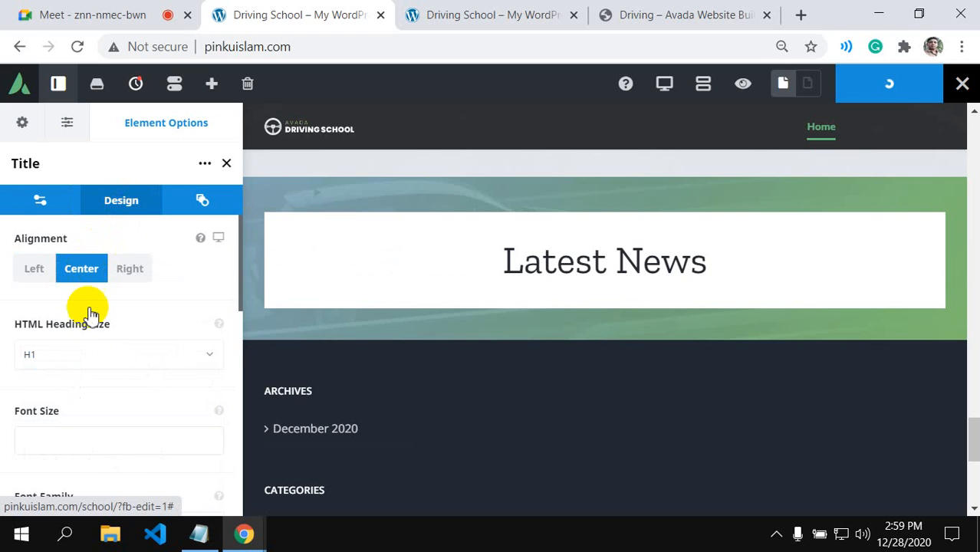
- Back in General settings, edit the title text so it reads 'Latest New'
scroll(96, 420, down, 6)
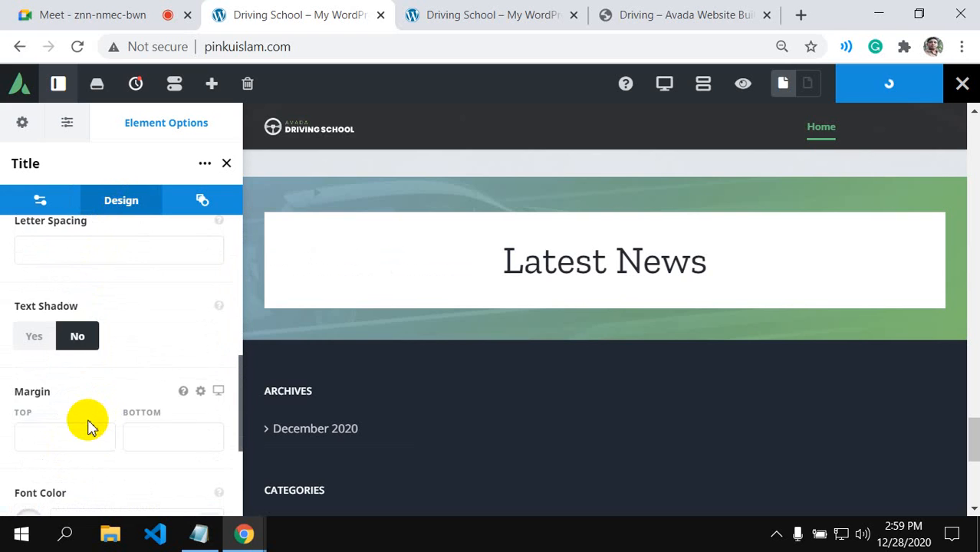
scroll(83, 431, down, 3)
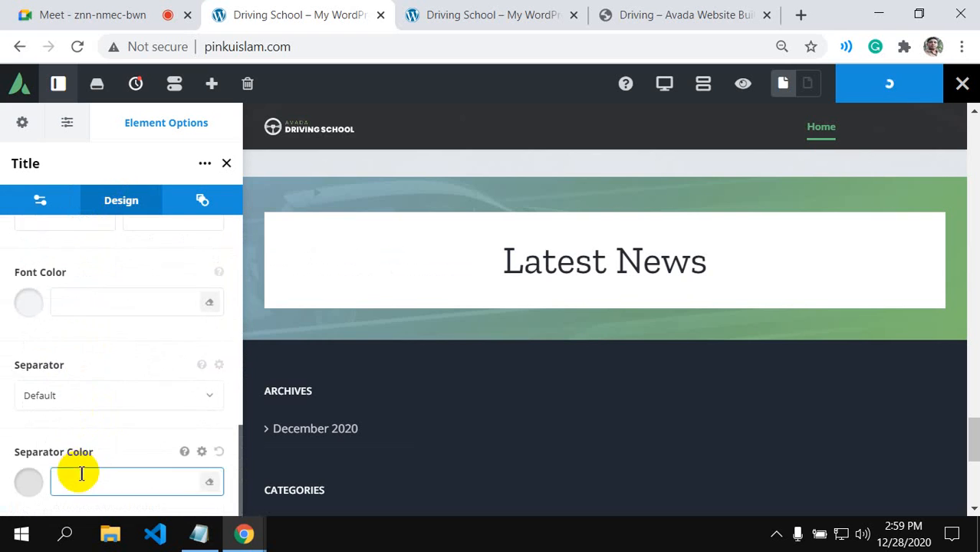
scroll(88, 472, up, 9)
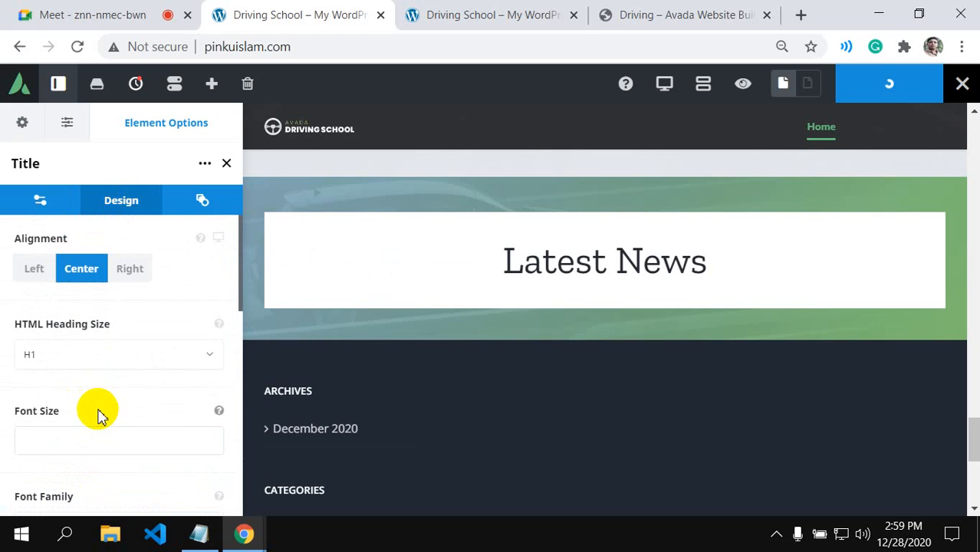
scroll(97, 415, down, 5)
scroll(99, 417, down, 3)
scroll(135, 424, up, 2)
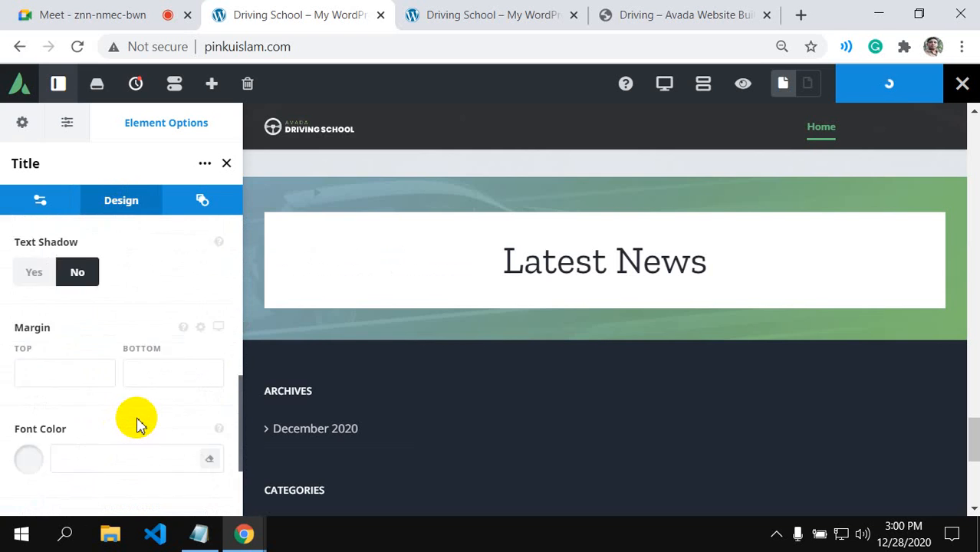
scroll(137, 424, up, 5)
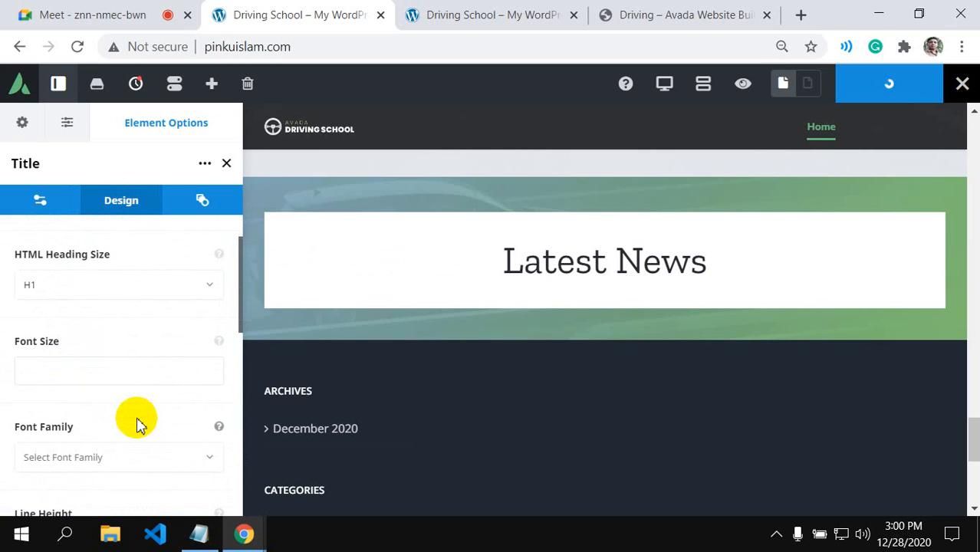
scroll(136, 424, up, 1)
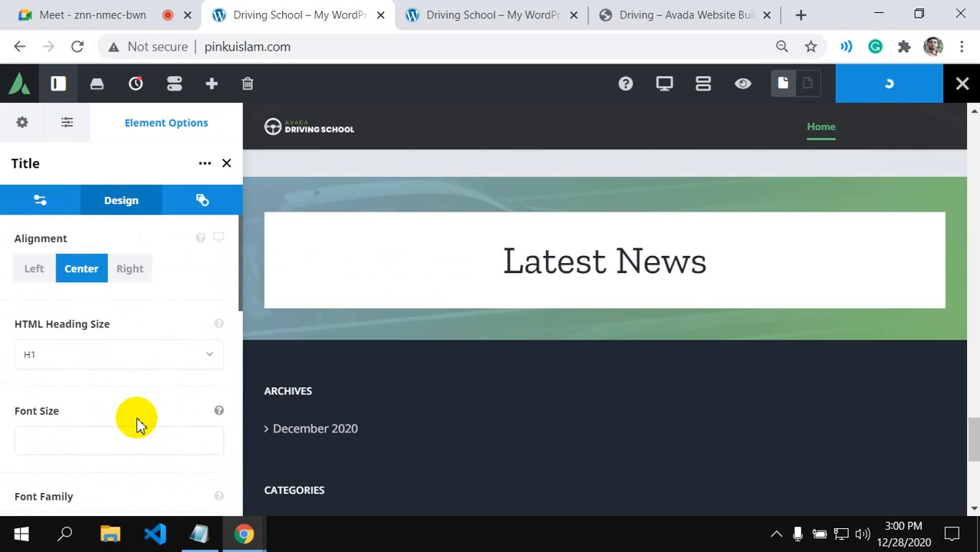
click(37, 197)
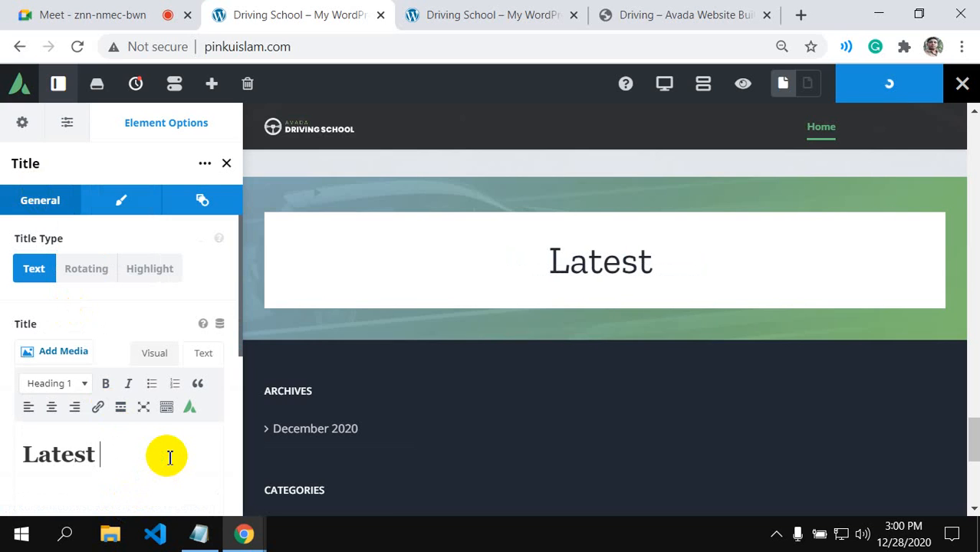
text(ew)
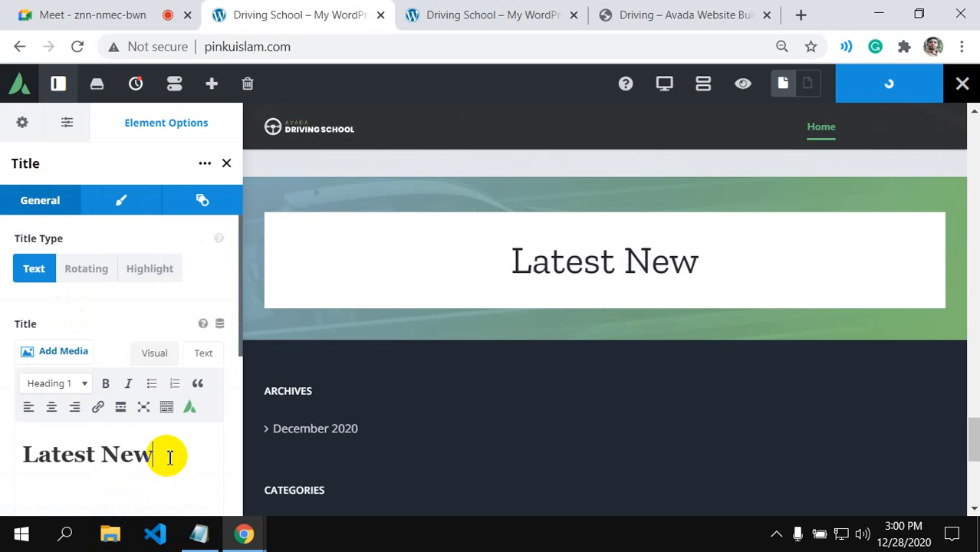
mouse_move(617, 274)
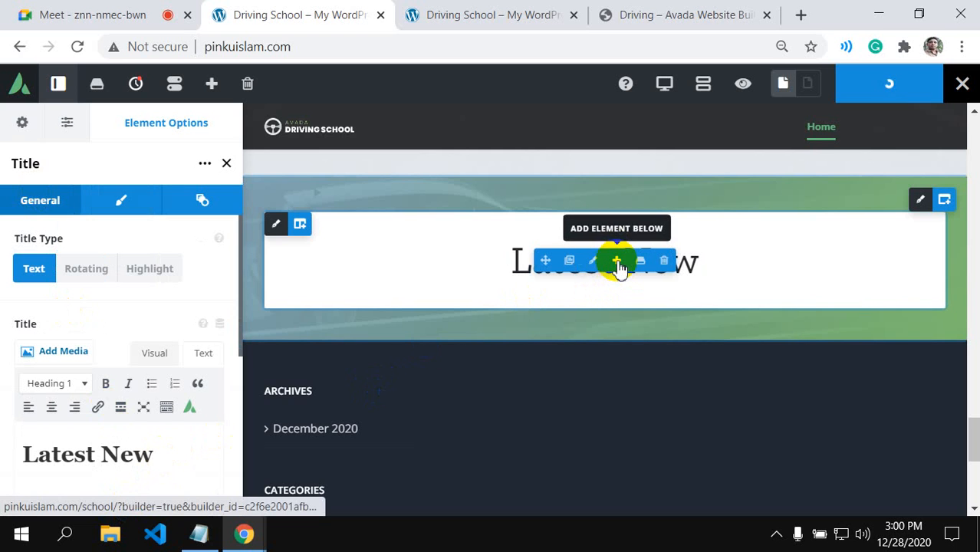
- Check the demo site's Latest News section for reference, then return to the builder
click(685, 13)
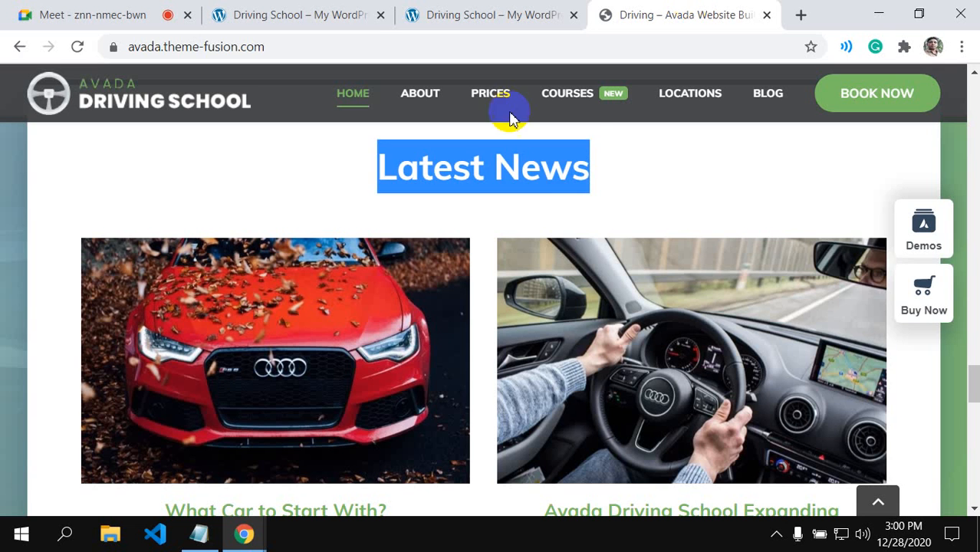
click(645, 166)
click(265, 15)
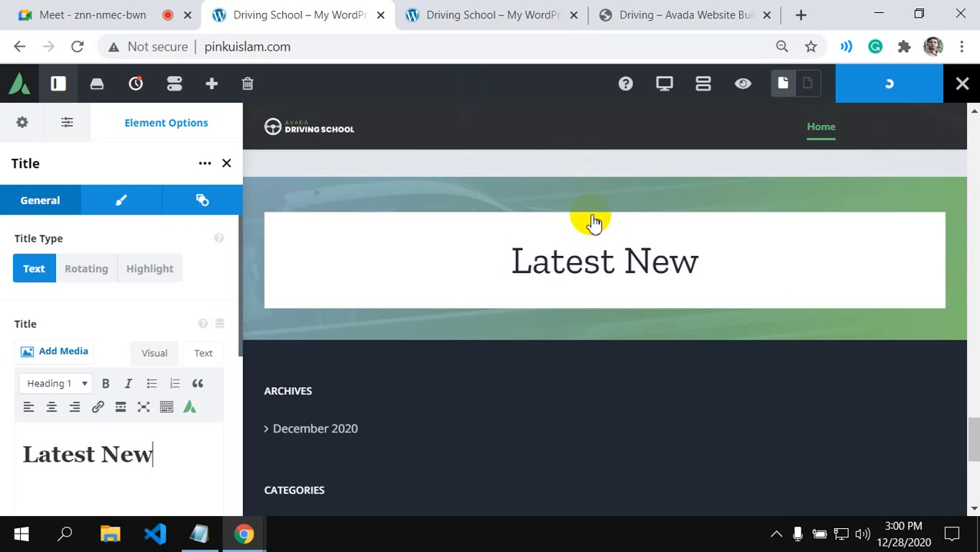
- Insert a nested 1/2 - 1/2 column row below the title
mouse_move(619, 265)
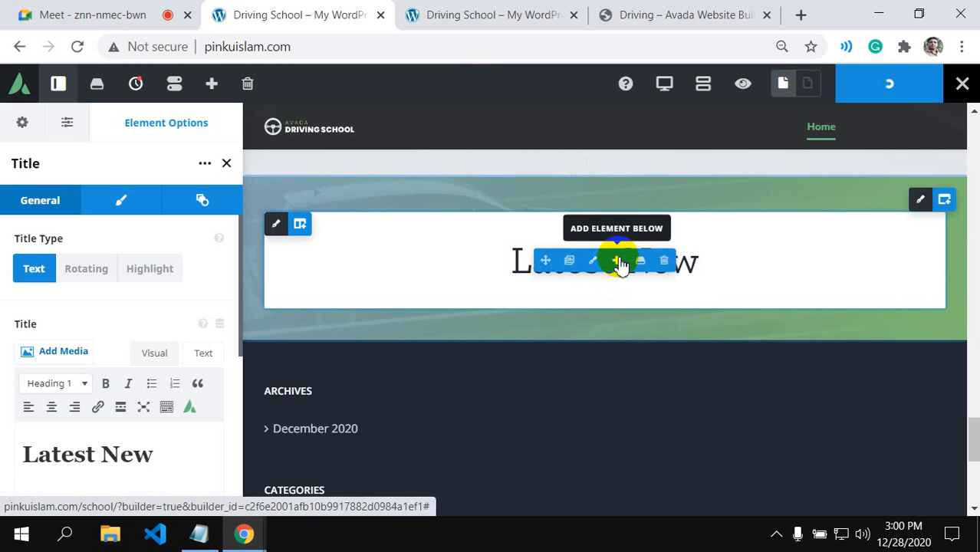
click(618, 262)
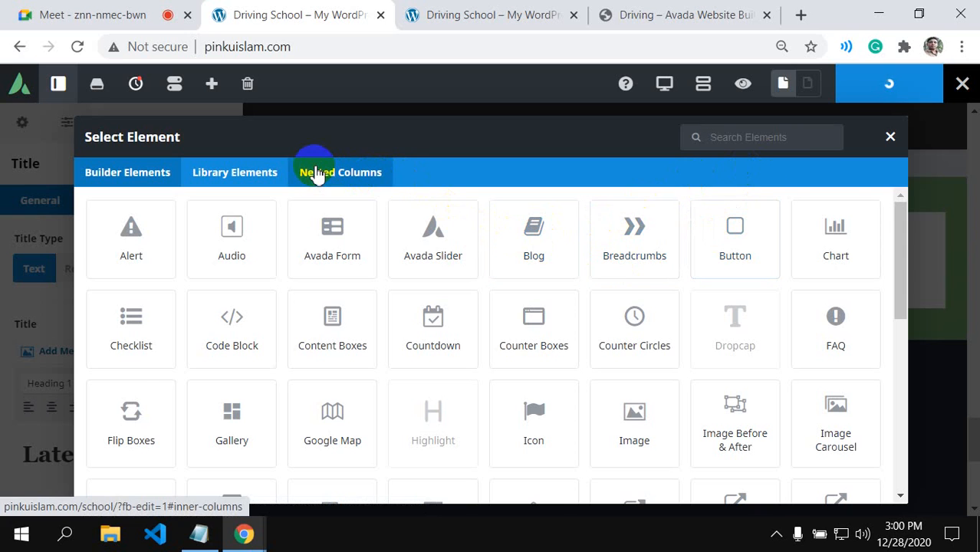
click(317, 173)
click(317, 240)
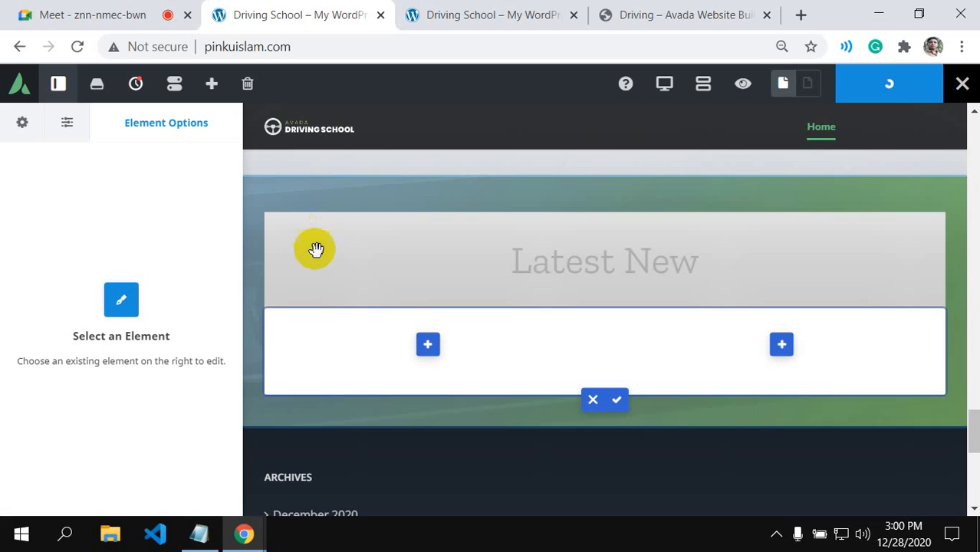
- Add a Recent Posts element to the left nested column via an 're' element search
click(428, 347)
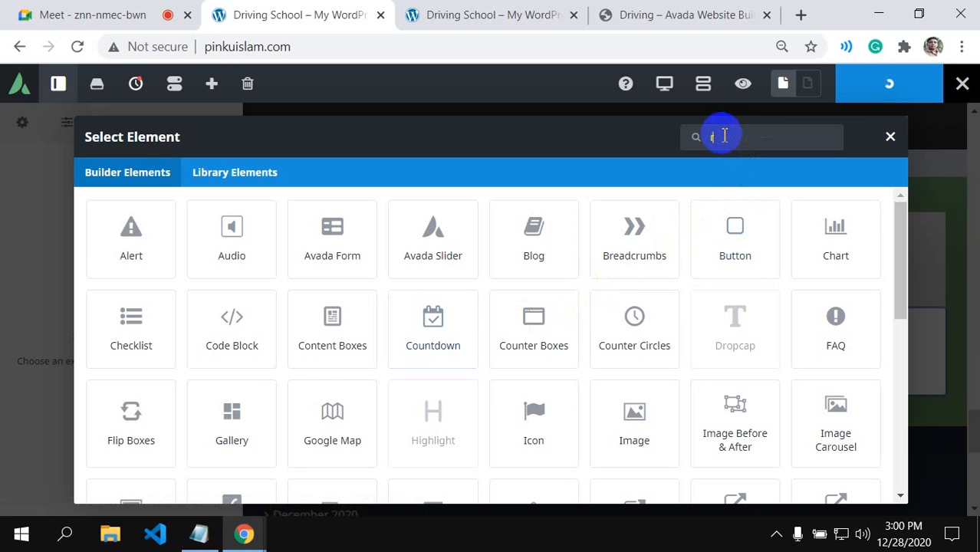
text(e)
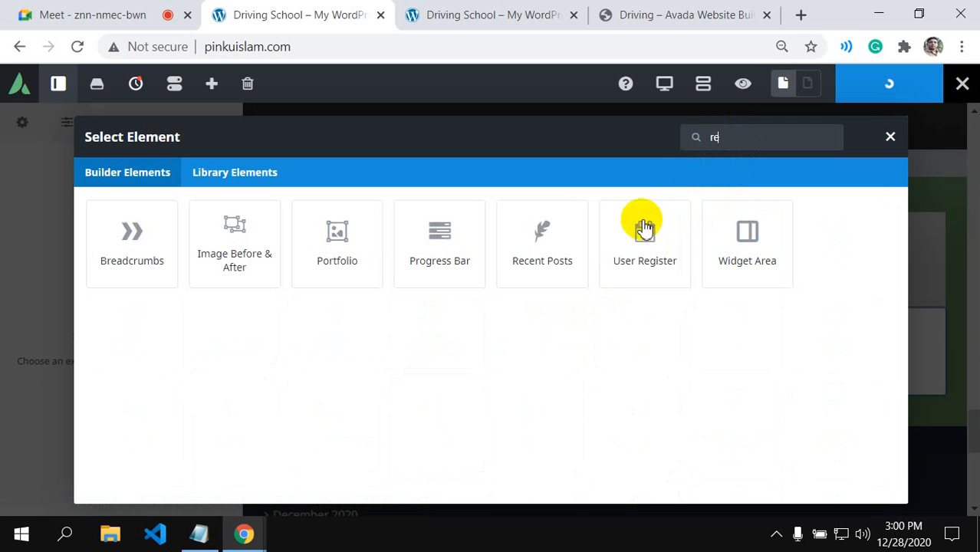
click(537, 262)
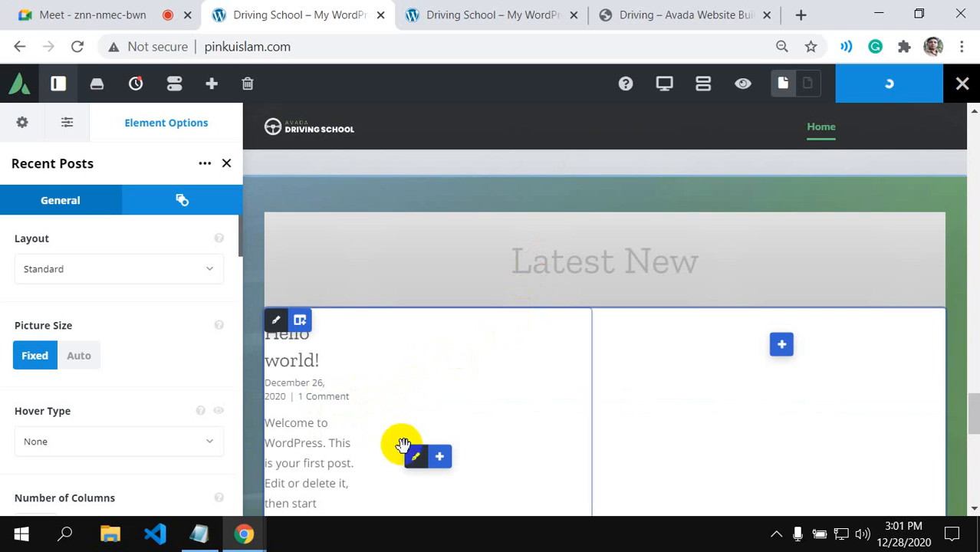
- Lower the Recent Posts Posts Per Page slider from 6 to 1
scroll(368, 418, down, 4)
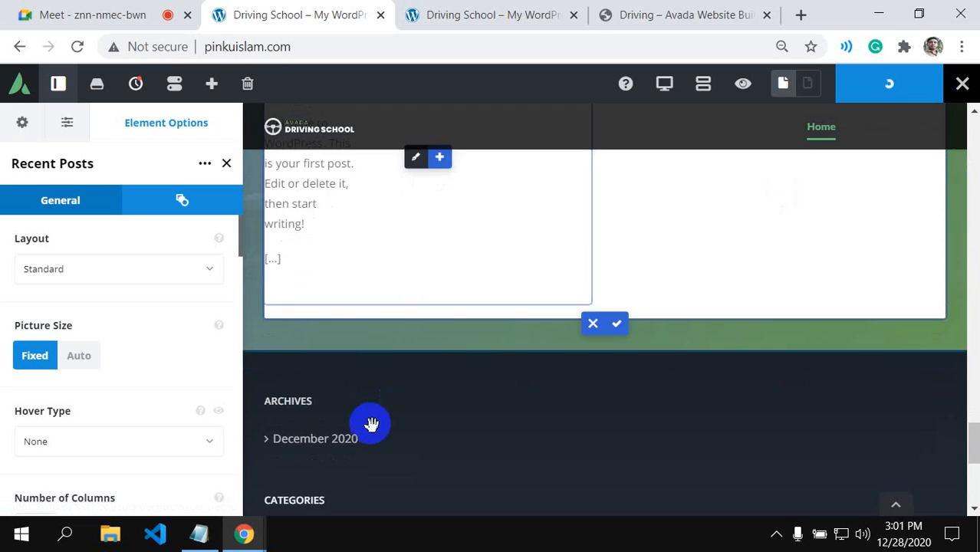
scroll(385, 383, up, 2)
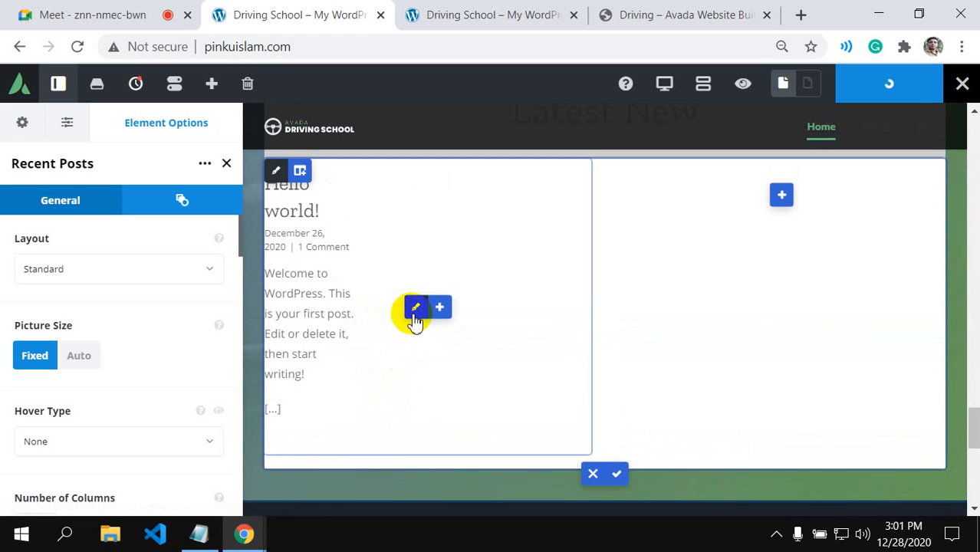
mouse_move(417, 315)
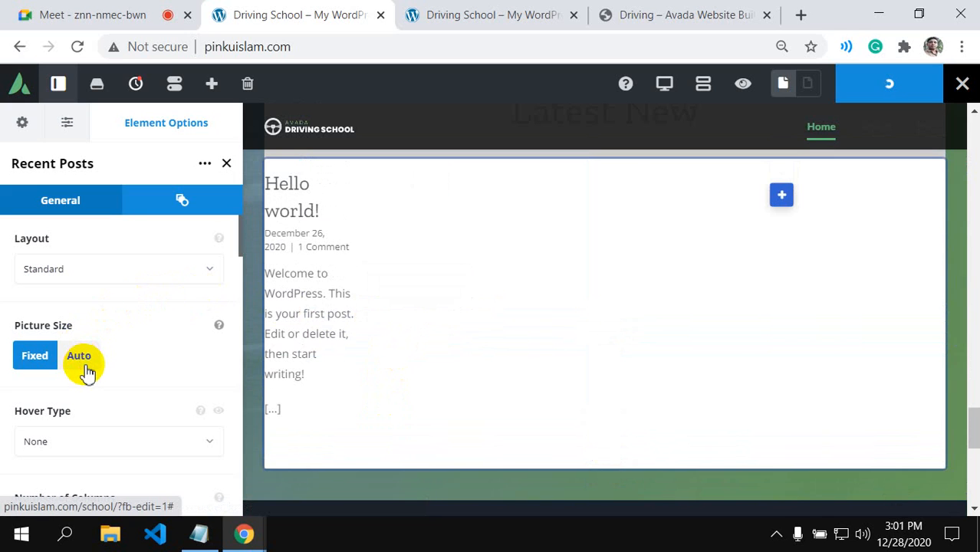
scroll(85, 371, down, 4)
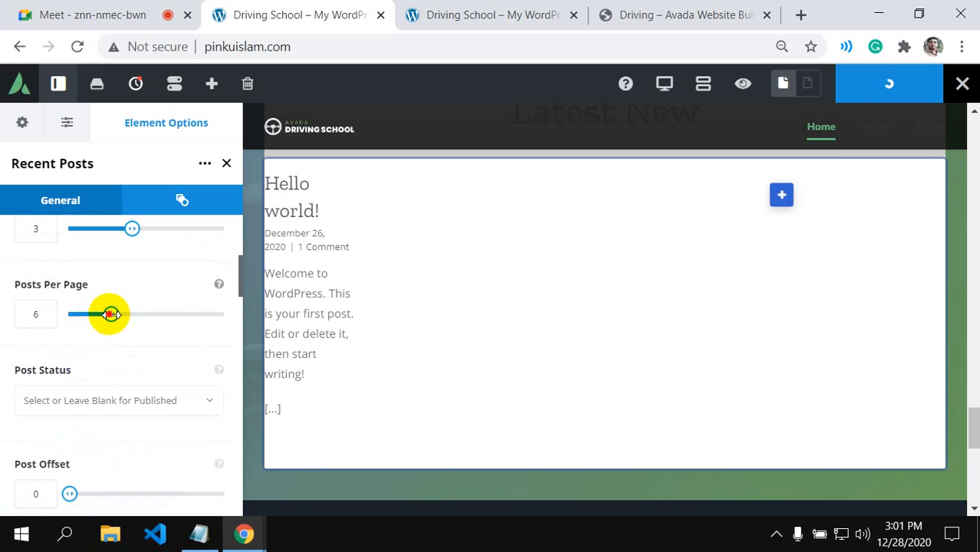
drag(111, 314, 72, 321)
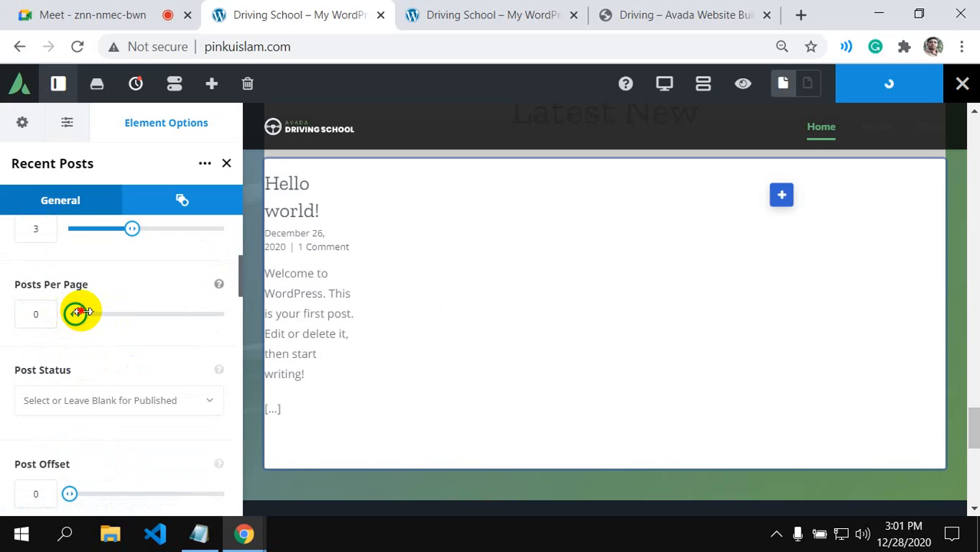
drag(82, 311, 87, 311)
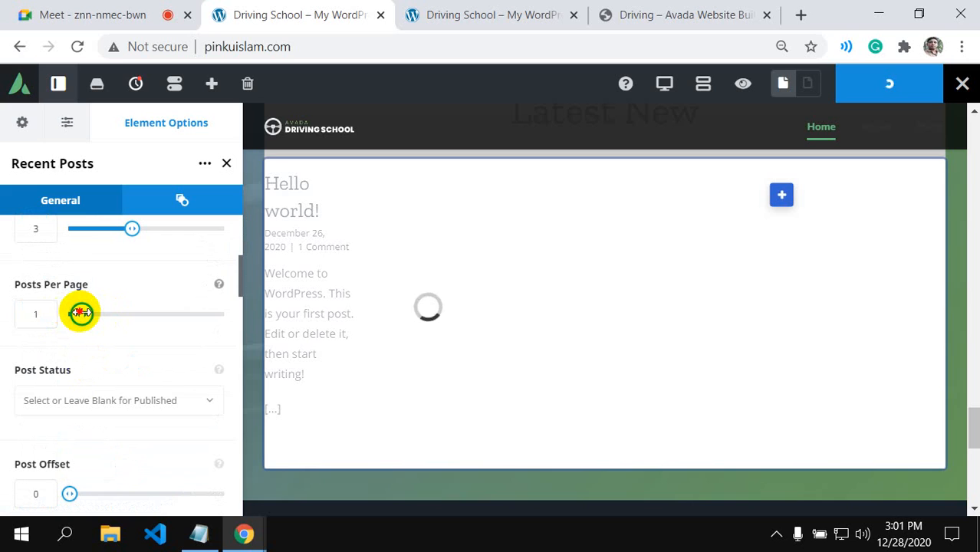
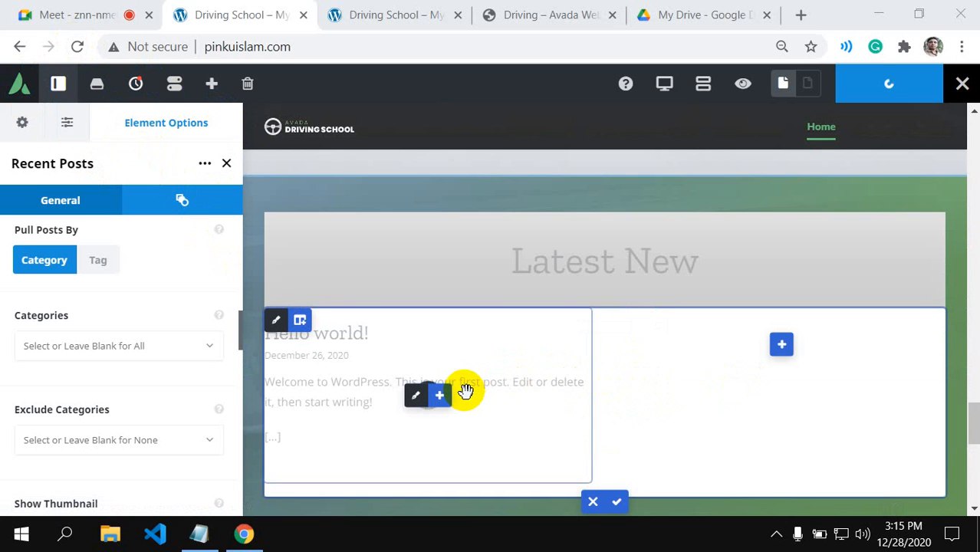
- Present the entire screen in the Google Meet call
scroll(521, 400, up, 4)
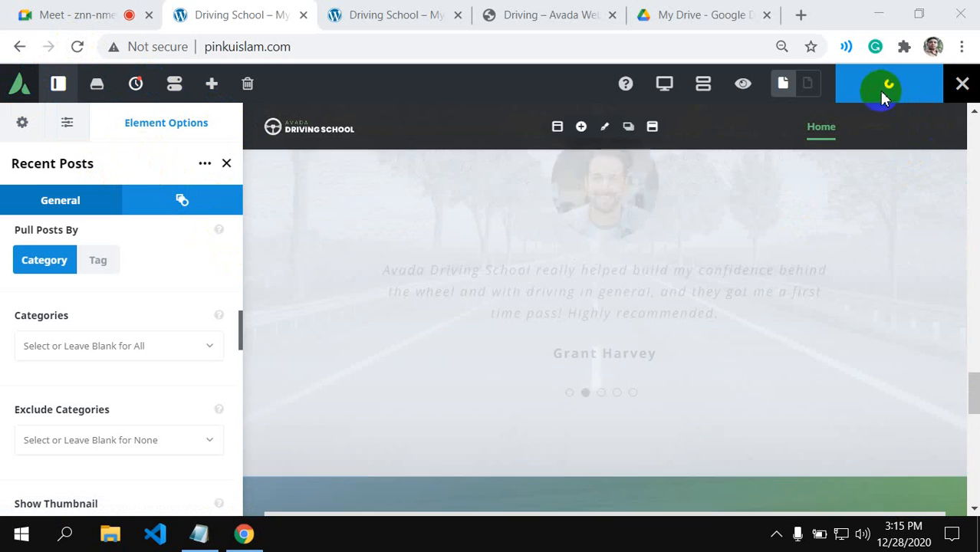
click(884, 92)
scroll(579, 285, down, 8)
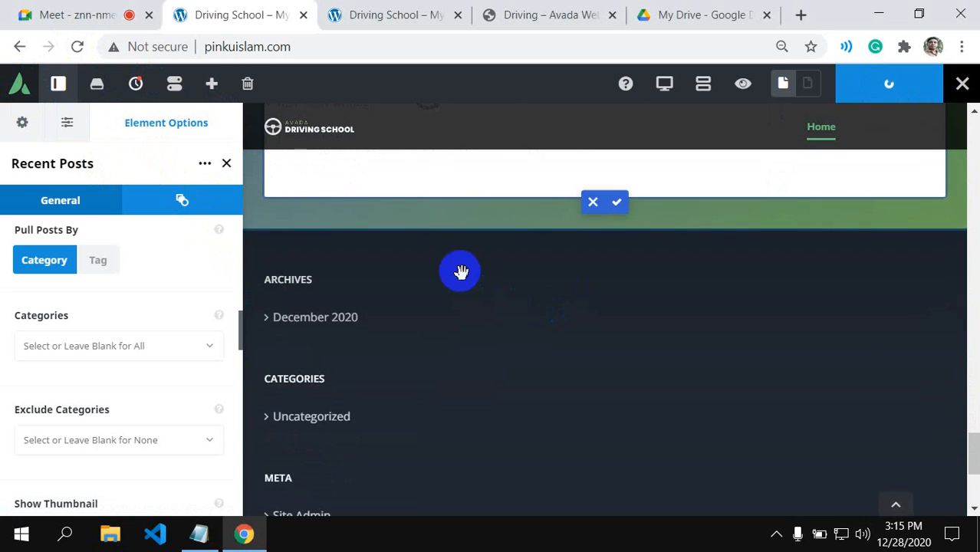
scroll(460, 272, up, 3)
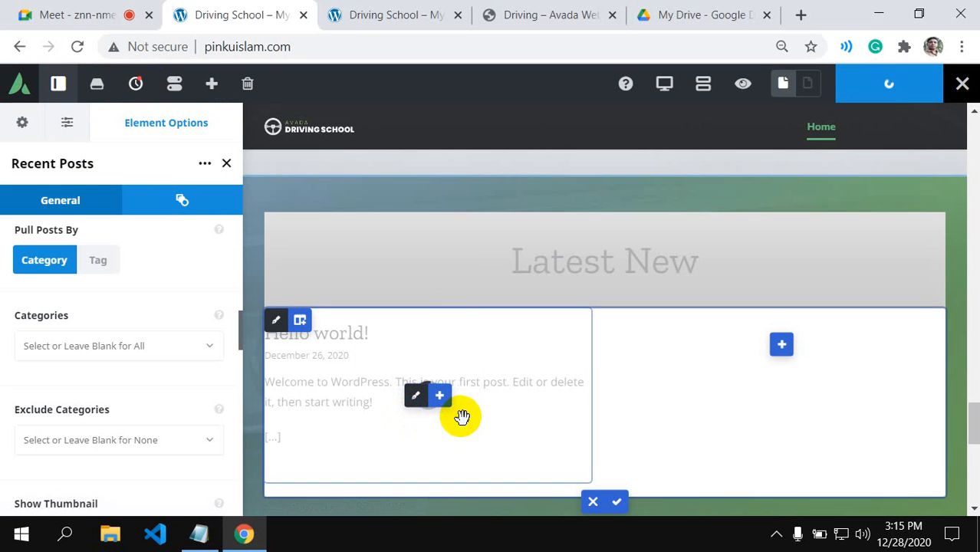
click(73, 14)
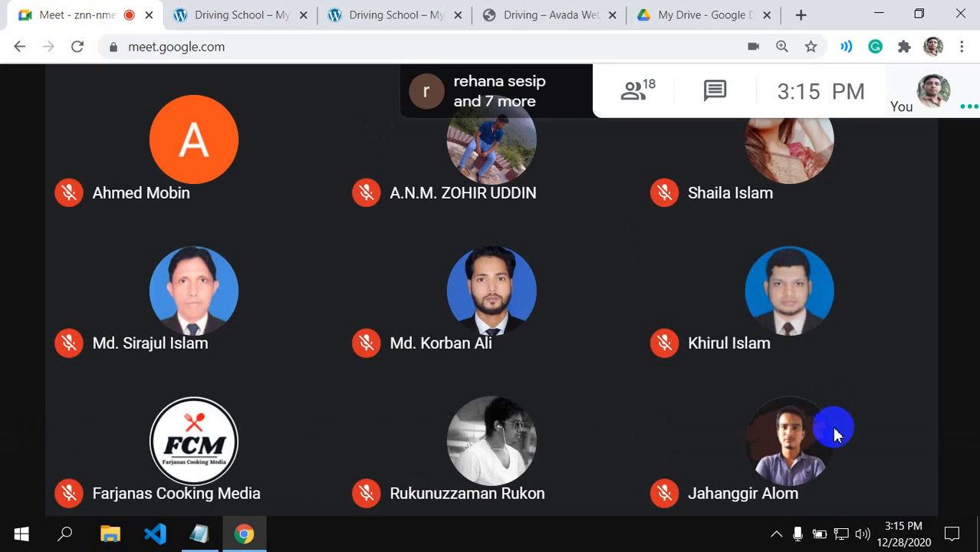
click(816, 460)
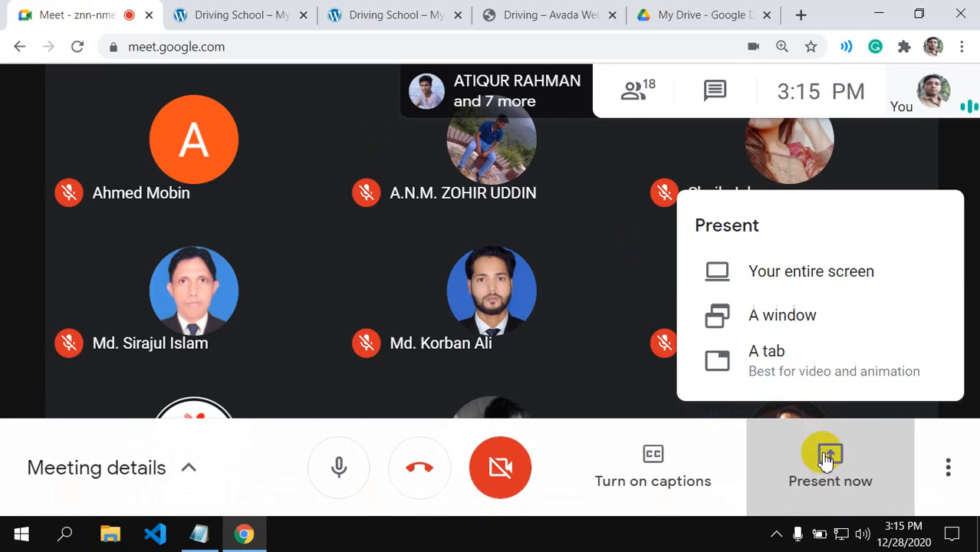
click(795, 290)
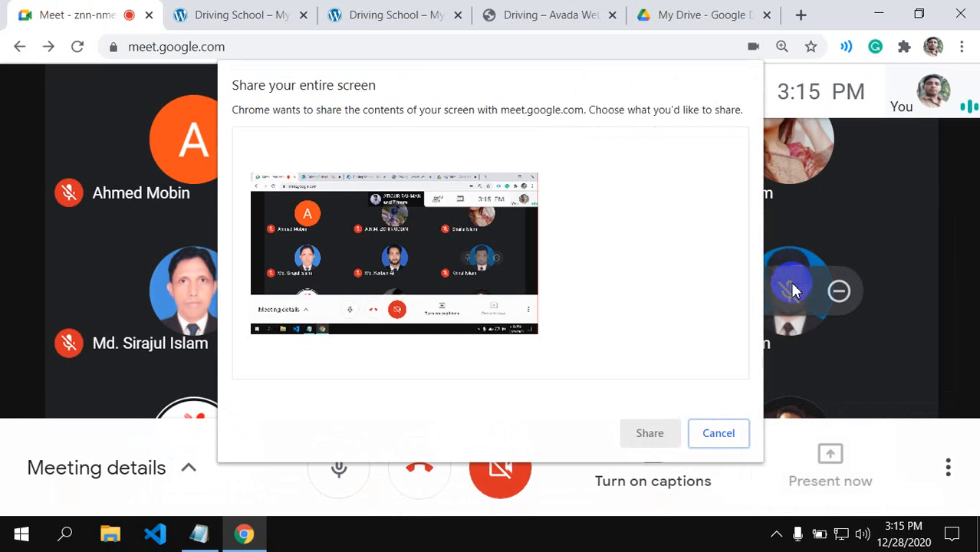
click(673, 11)
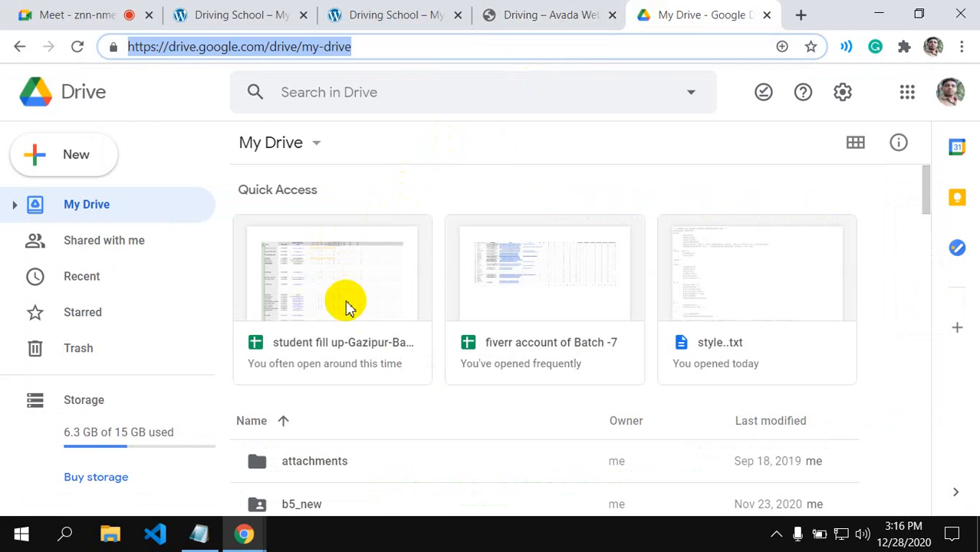
- Open the student fill-up spreadsheet from Google Drive's Quick Access
click(342, 308)
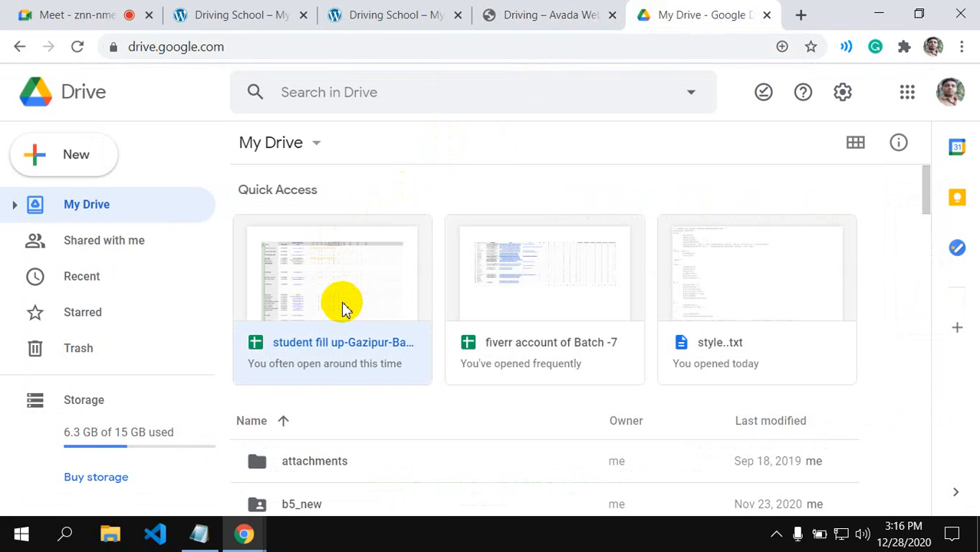
click(333, 361)
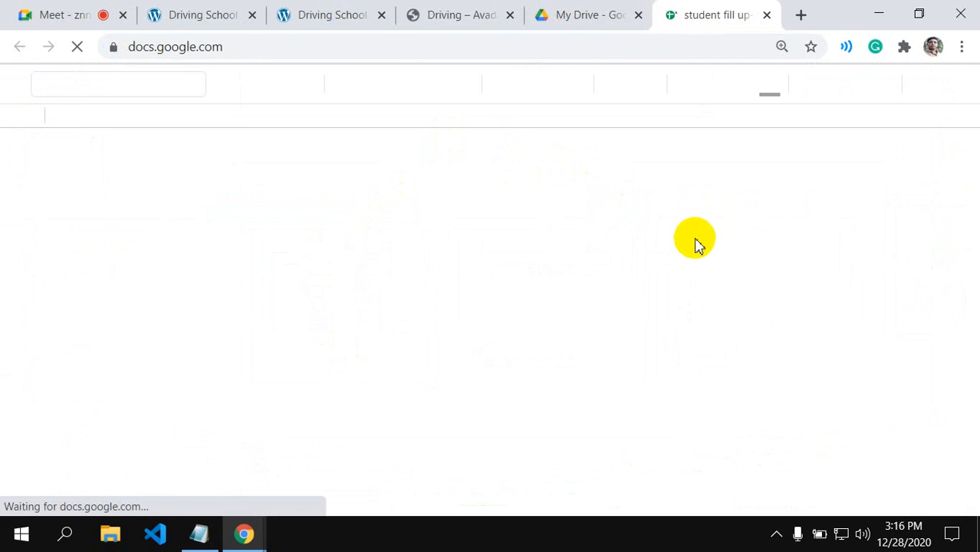
scroll(391, 460, down, 2)
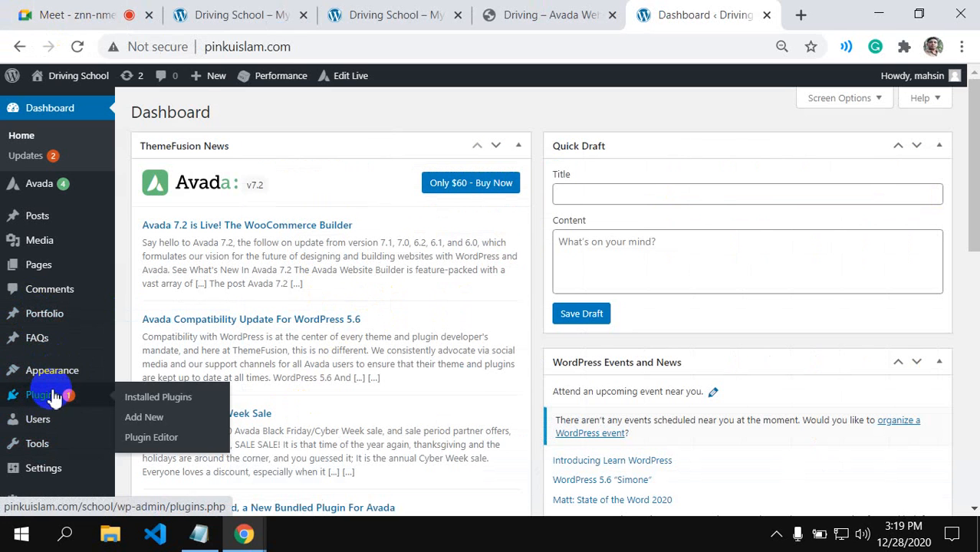
- Open the All Posts list in the WordPress admin
scroll(52, 376, down, 2)
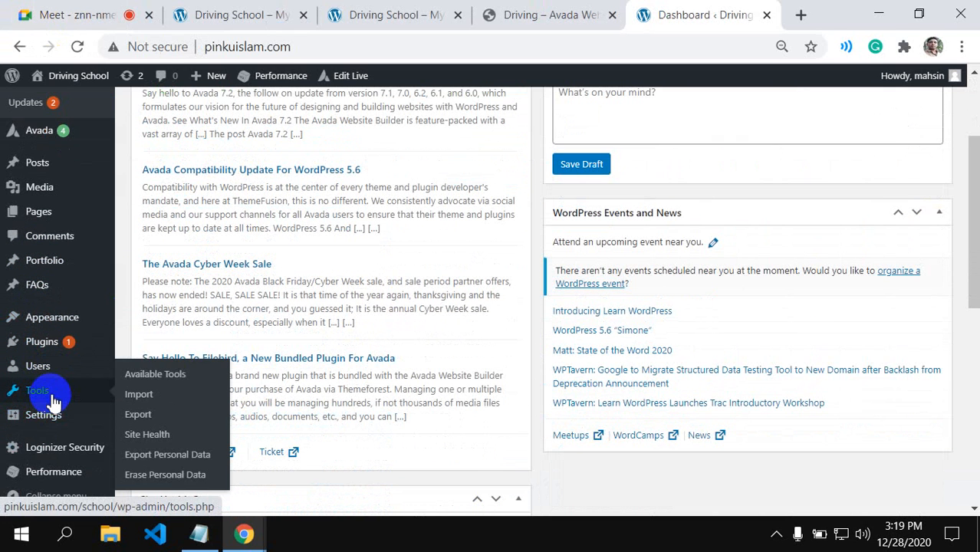
scroll(52, 399, down, 6)
scroll(44, 460, up, 4)
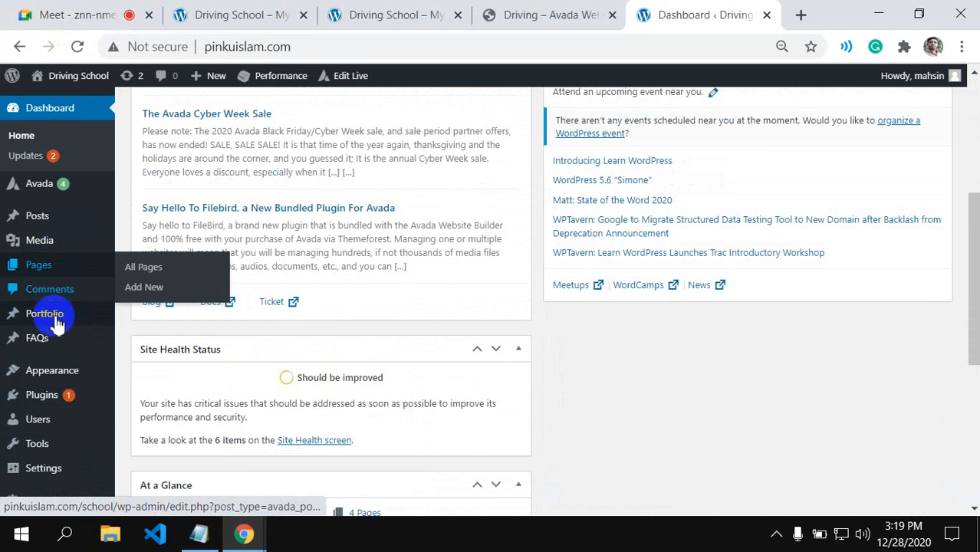
scroll(54, 360, down, 2)
mouse_move(50, 414)
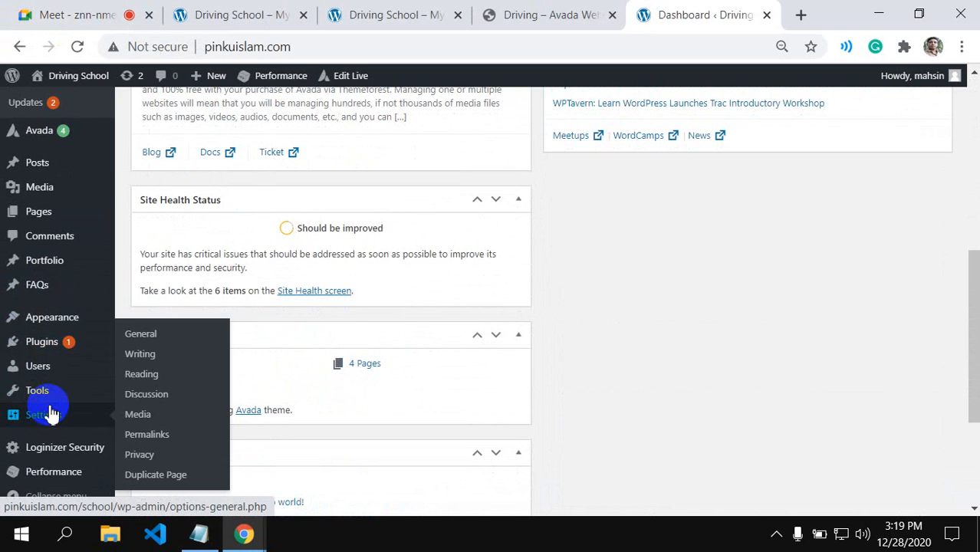
click(161, 172)
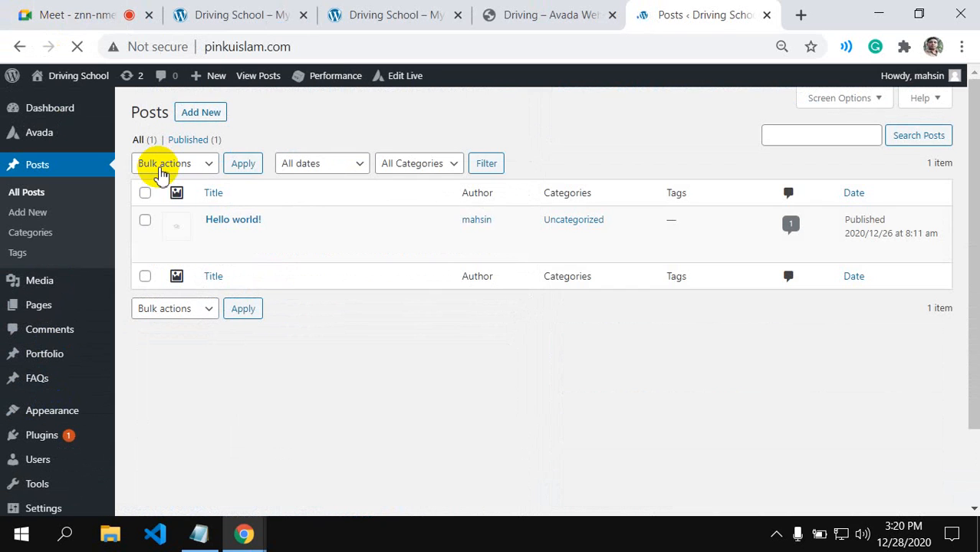
- Compare the site's front end with the Avada demo's Latest News section
mouse_move(178, 236)
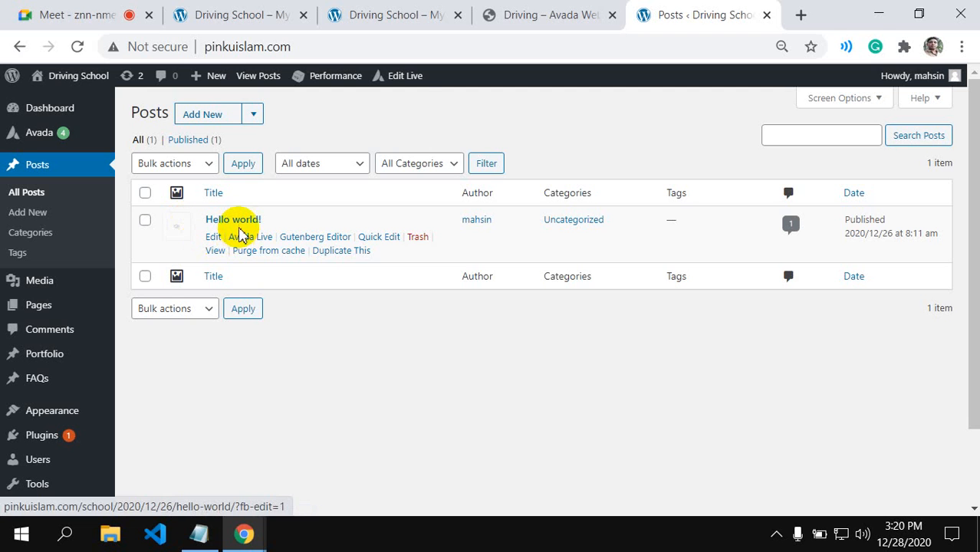
click(378, 12)
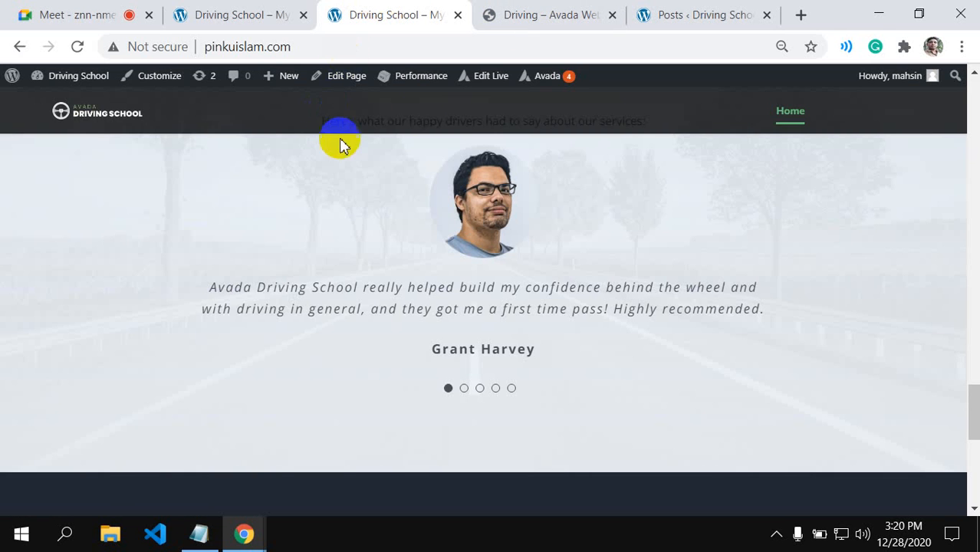
click(571, 17)
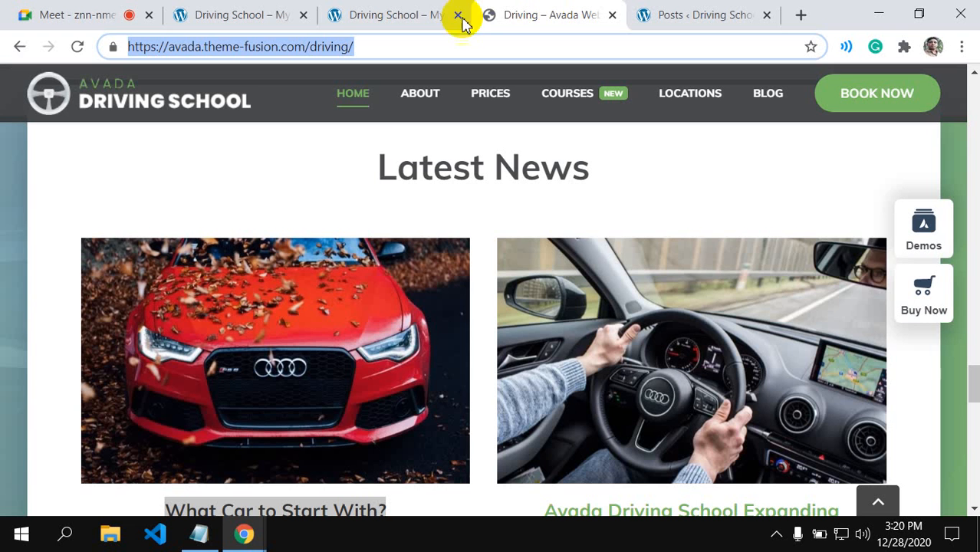
click(242, 19)
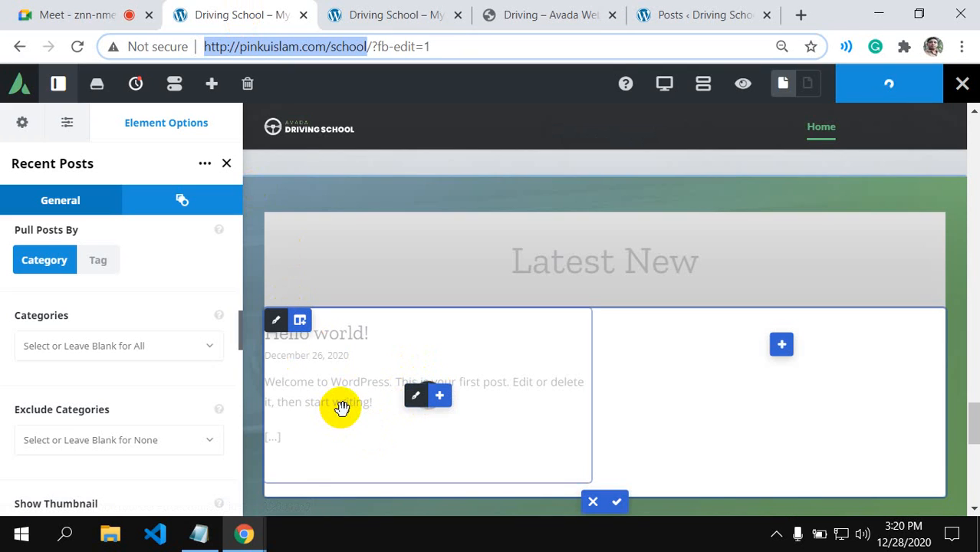
- Return to the Posts list and start a new post with Add New
click(651, 15)
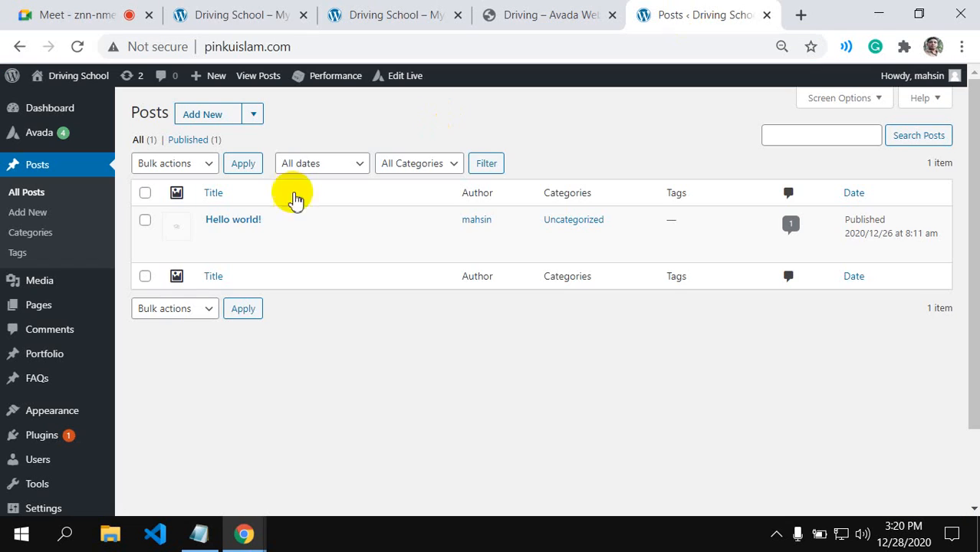
mouse_move(235, 234)
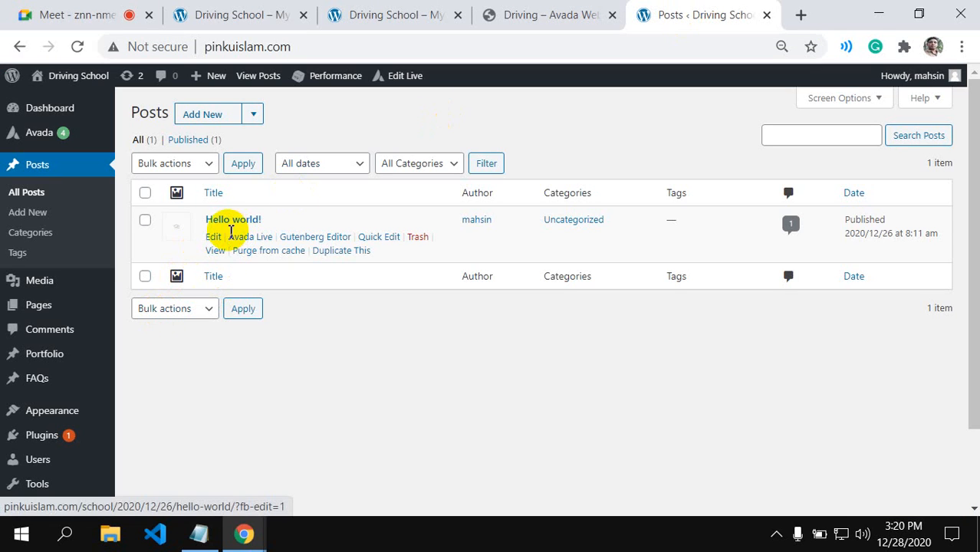
click(212, 121)
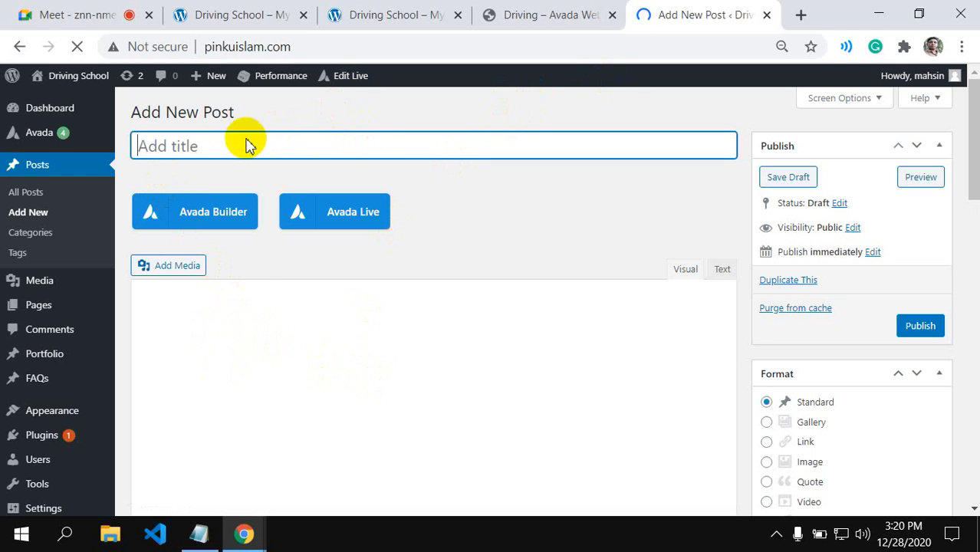
- Title the new post 'What Car to Start With?', copied from the Avada demo
right_click(184, 148)
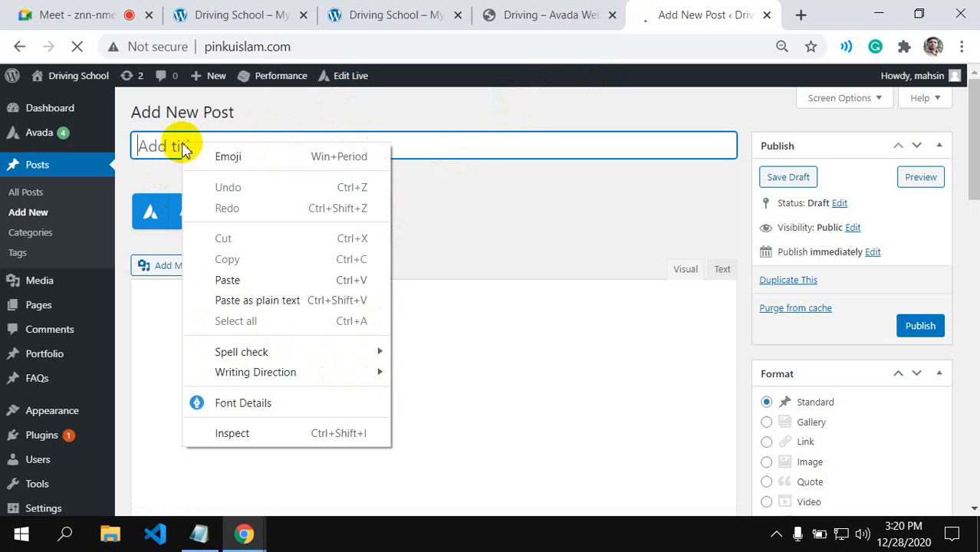
click(229, 286)
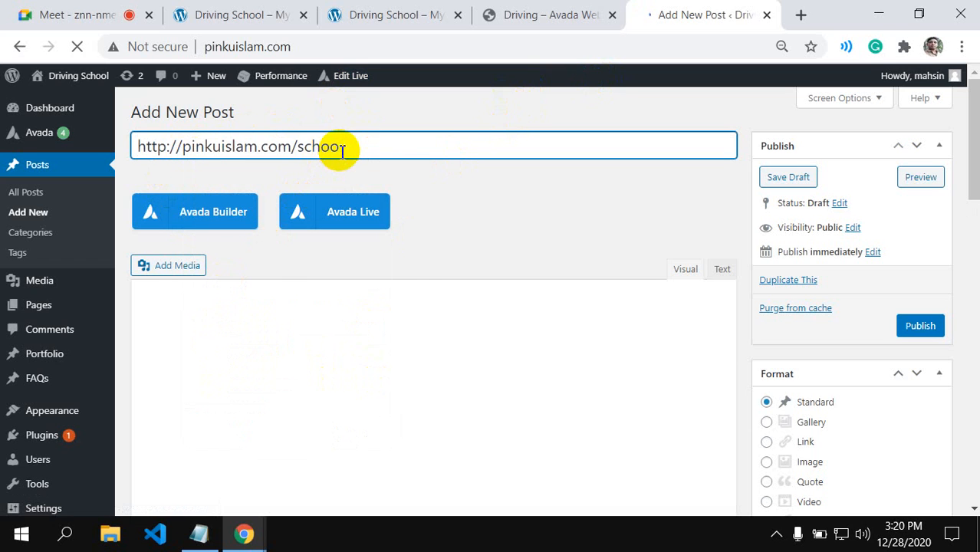
click(526, 17)
scroll(358, 268, down, 4)
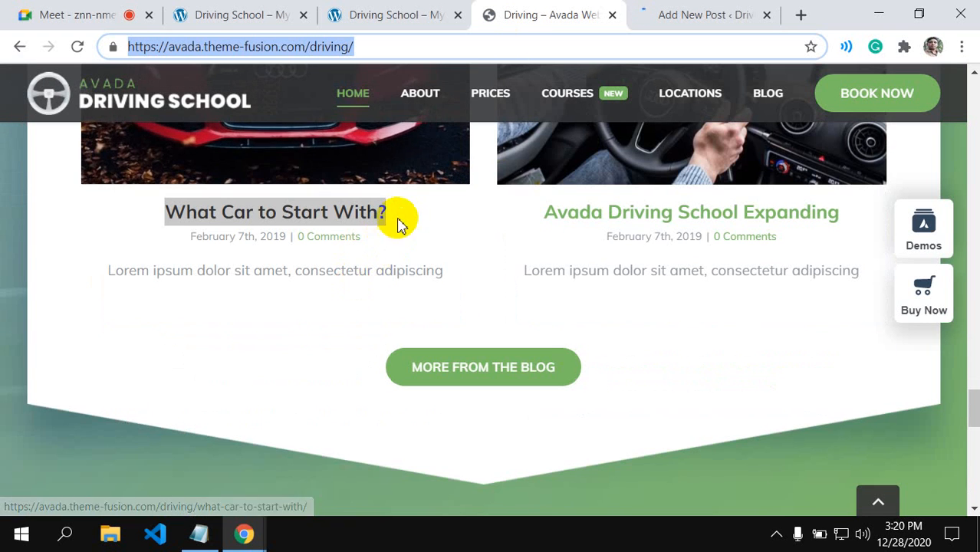
drag(390, 208, 140, 229)
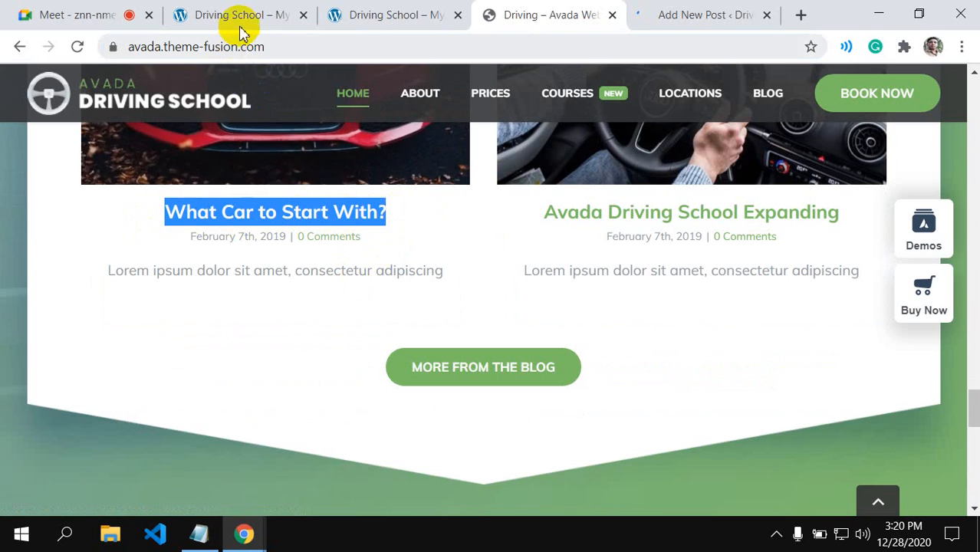
click(688, 13)
click(161, 143)
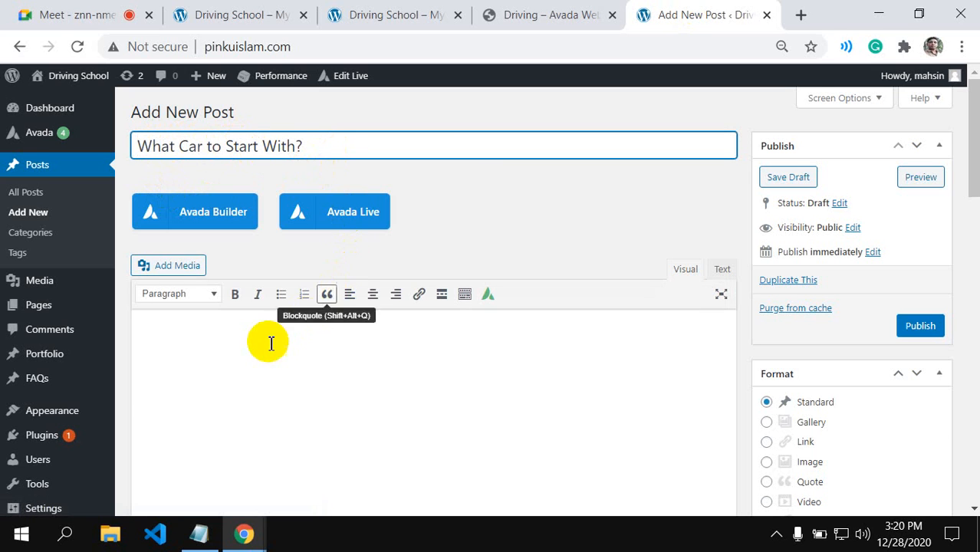
- Paste the demo's first Lorem ipsum excerpt into the post body
click(537, 16)
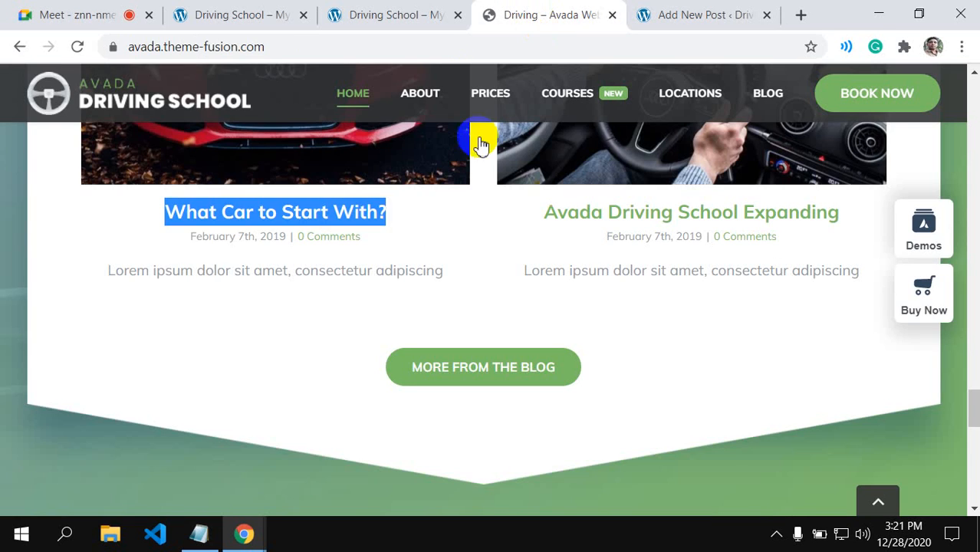
drag(108, 270, 439, 295)
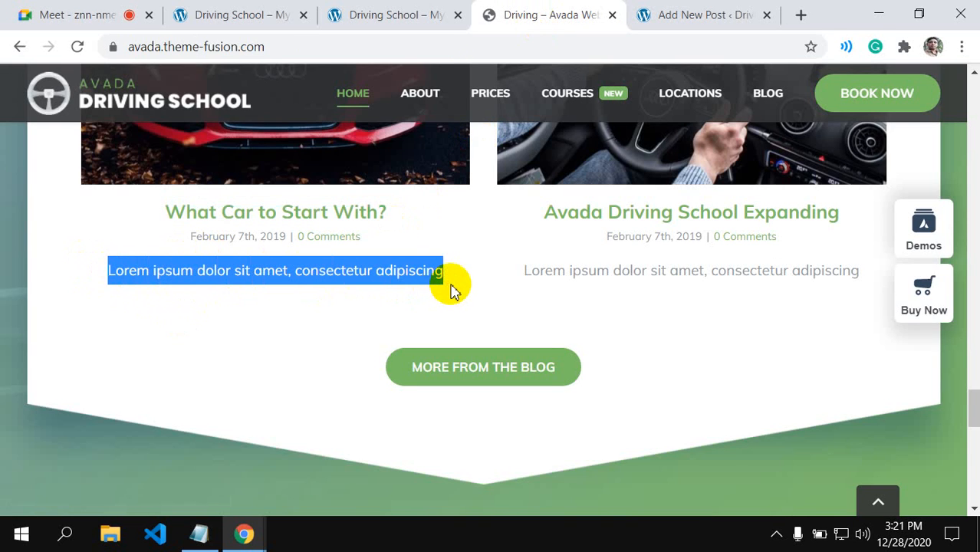
click(230, 15)
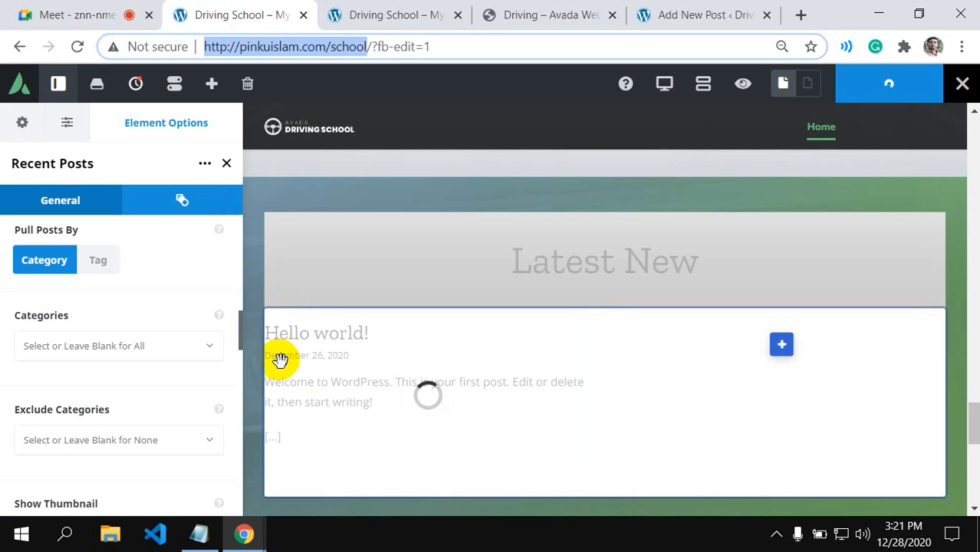
click(664, 15)
click(156, 328)
text(Lorem ipsum dolor sit amet, consectetur adipiscing)
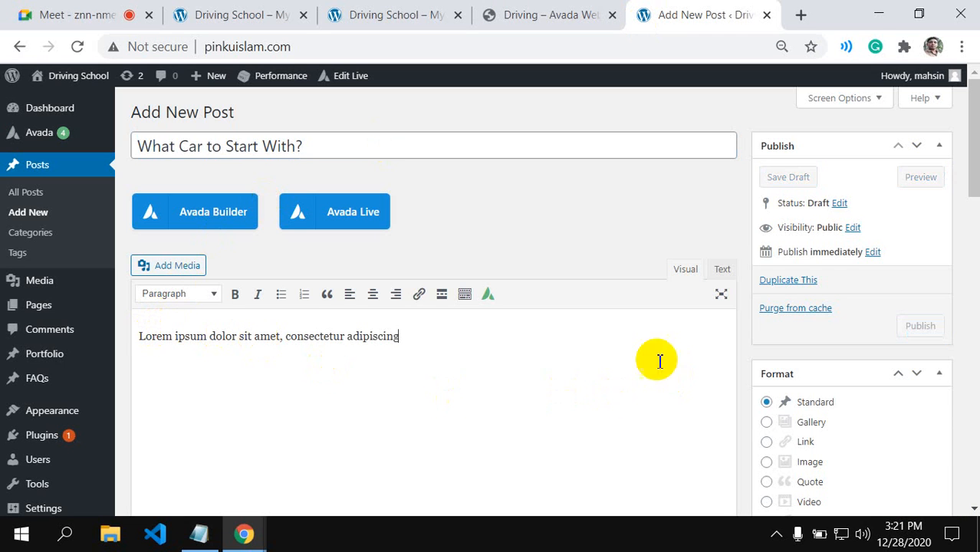
scroll(842, 324, down, 2)
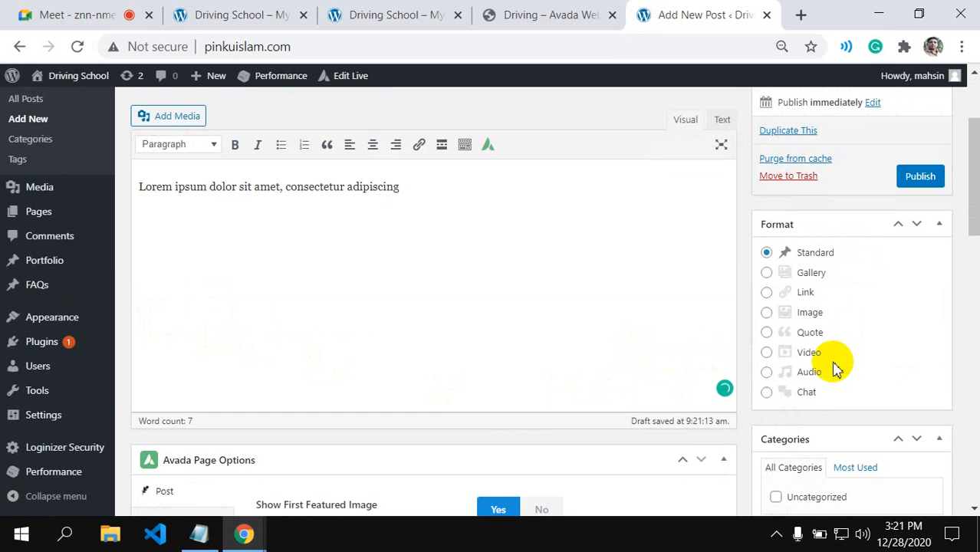
- Set the red car photo blog-choosecar.jpg as the post's featured image
scroll(833, 364, up, 2)
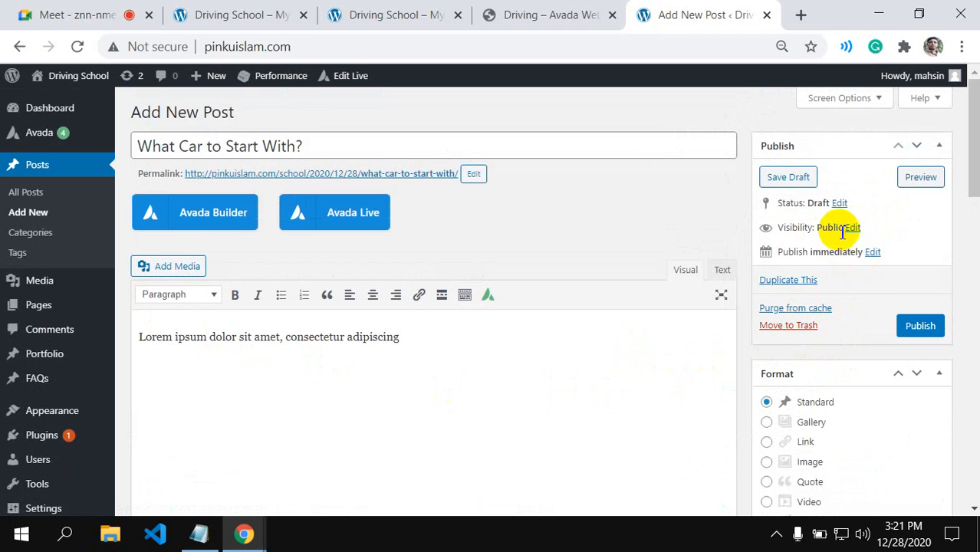
scroll(828, 258, down, 4)
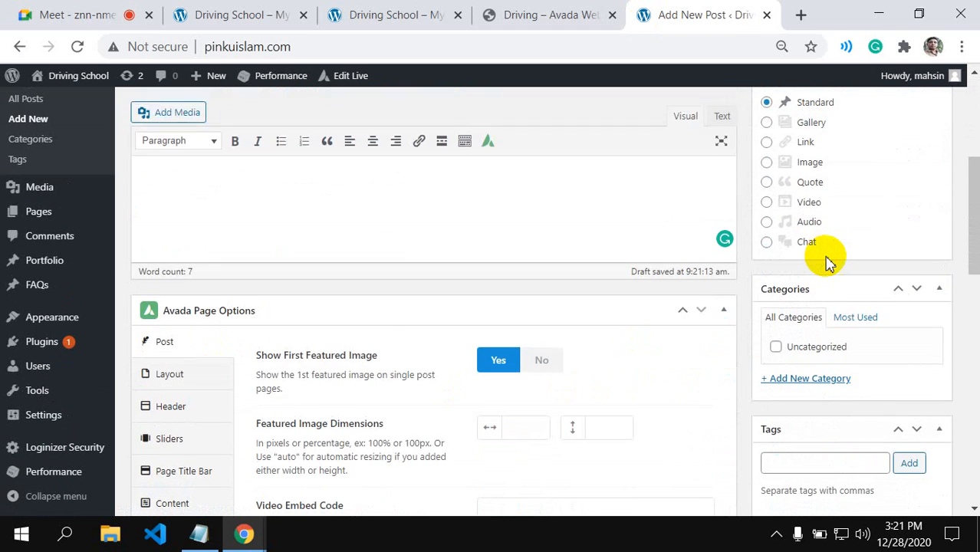
scroll(828, 268, down, 2)
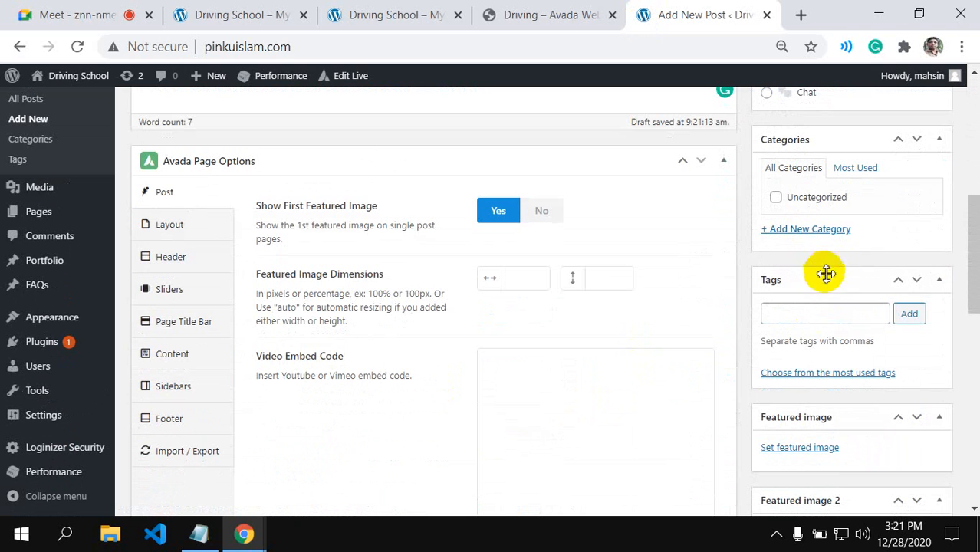
click(792, 452)
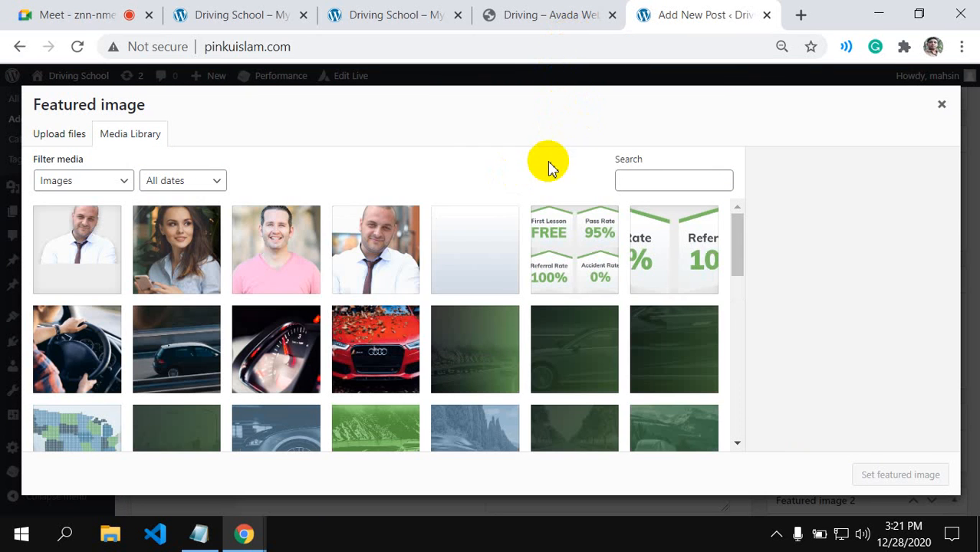
click(379, 343)
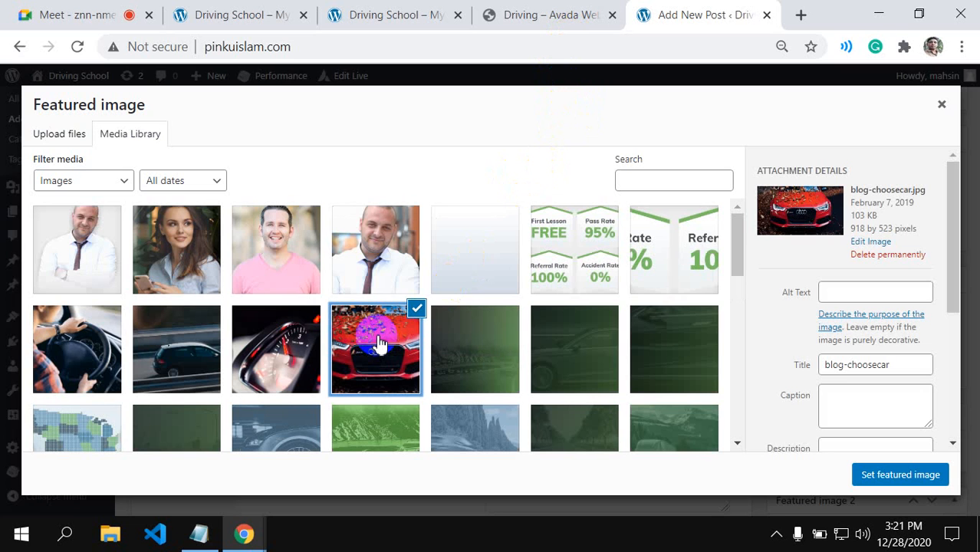
click(880, 477)
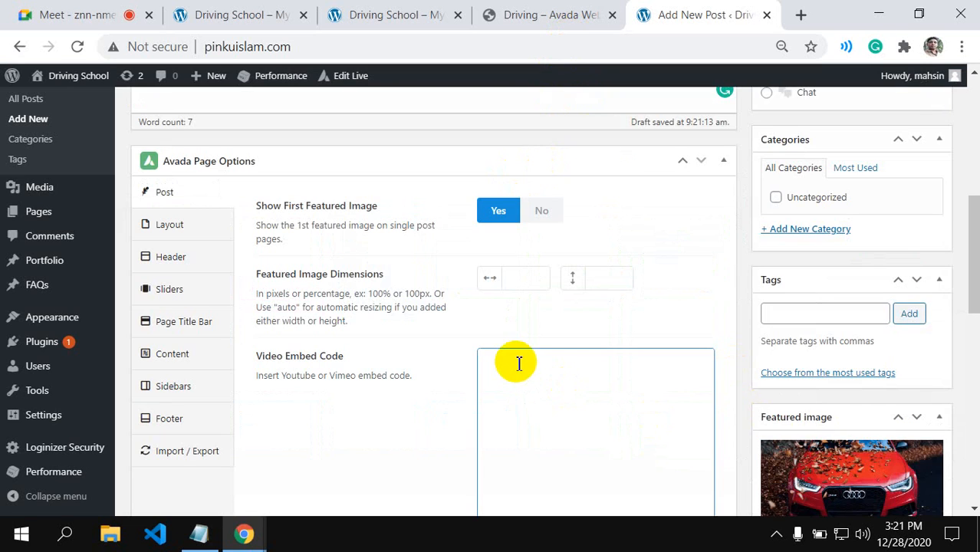
scroll(619, 387, down, 3)
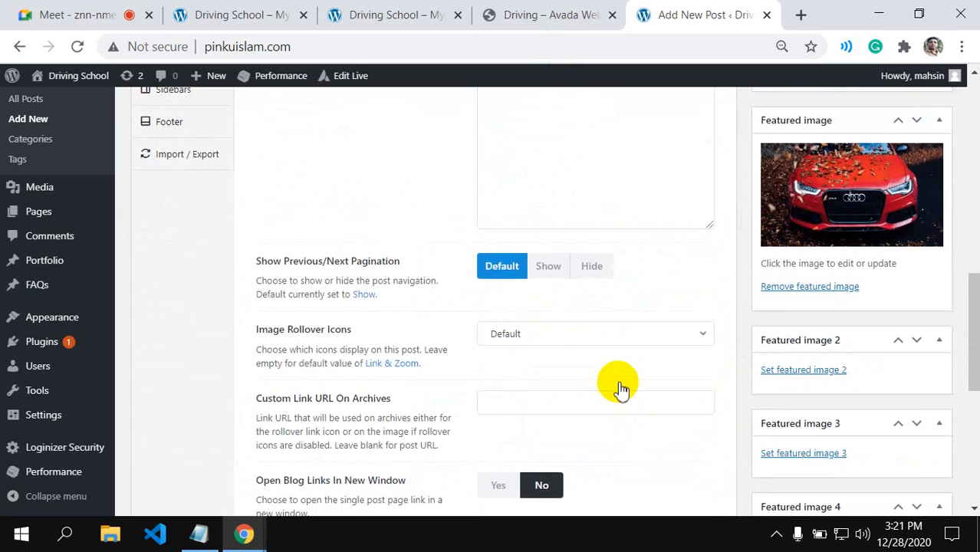
scroll(619, 388, up, 1)
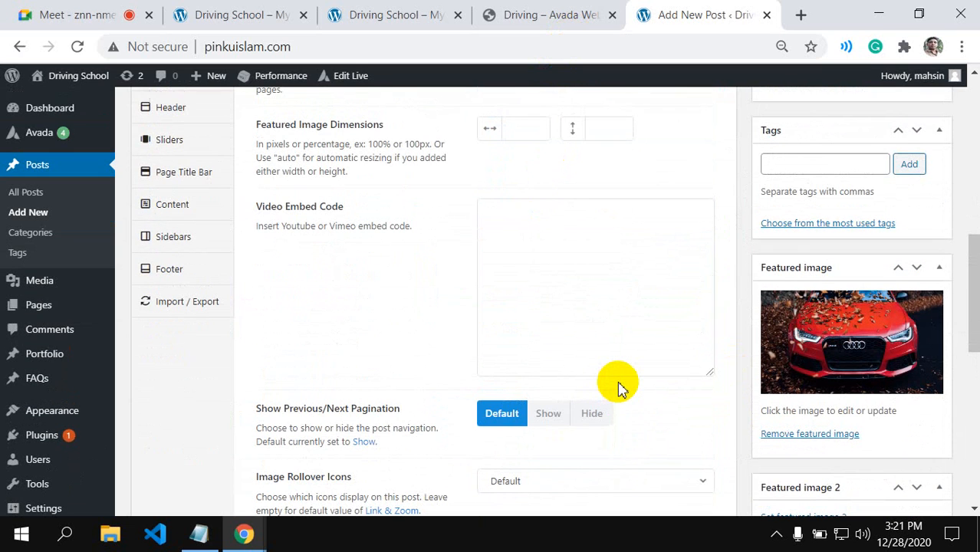
scroll(619, 387, down, 4)
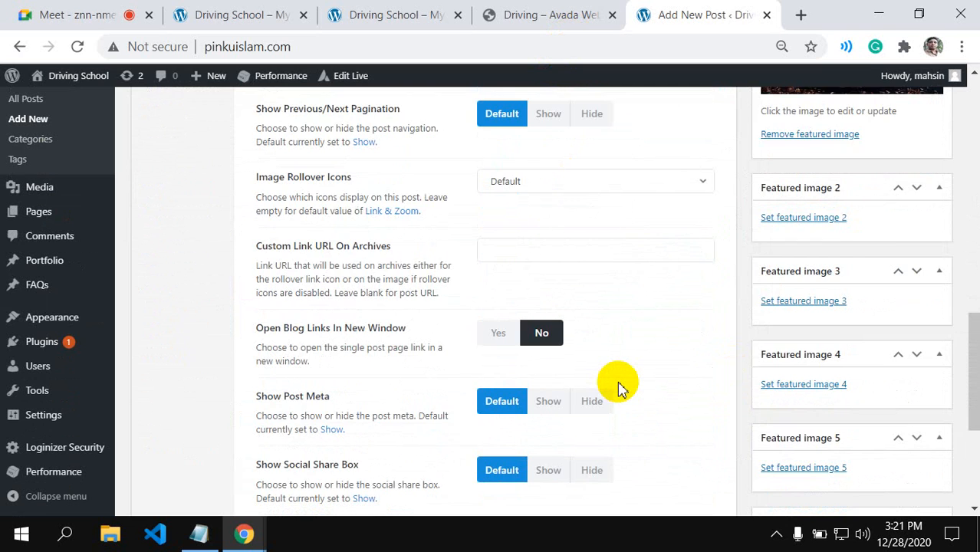
scroll(667, 375, down, 3)
scroll(890, 291, up, 7)
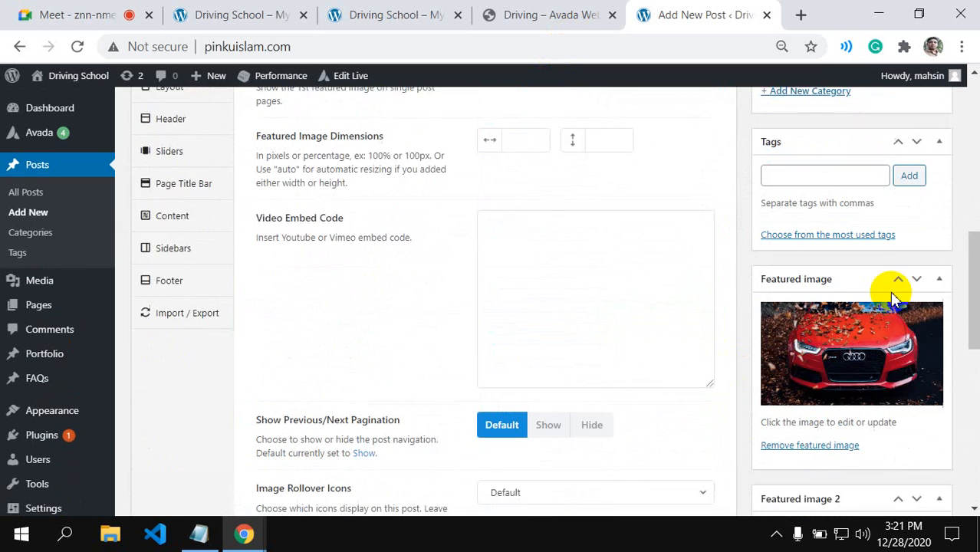
- Publish 'What Car to Start With?' and go back to the home page builder
scroll(892, 297, up, 1)
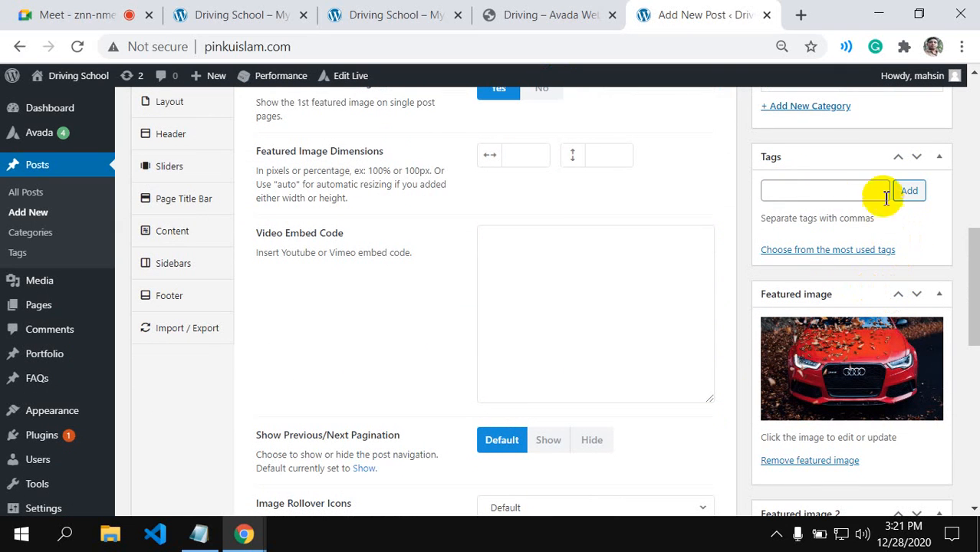
click(571, 399)
scroll(510, 422, up, 10)
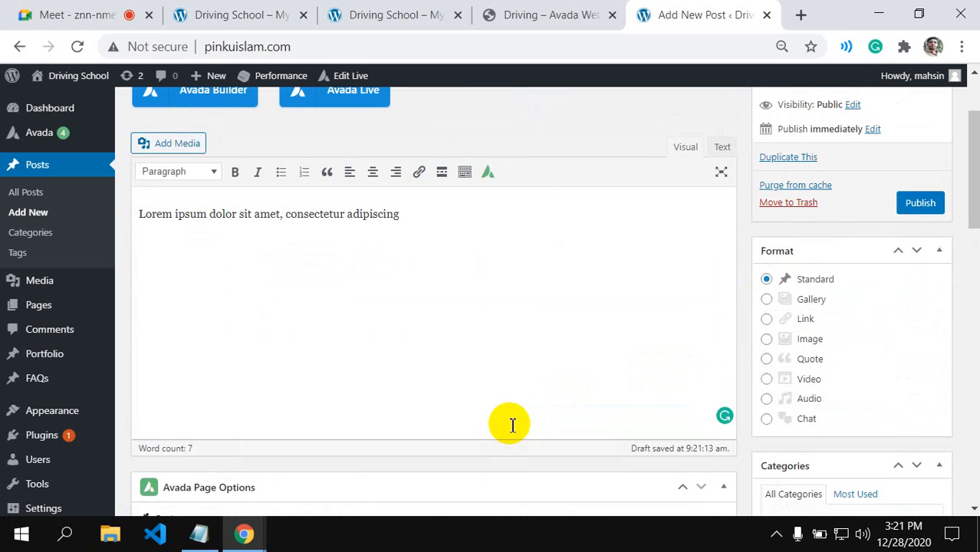
click(920, 205)
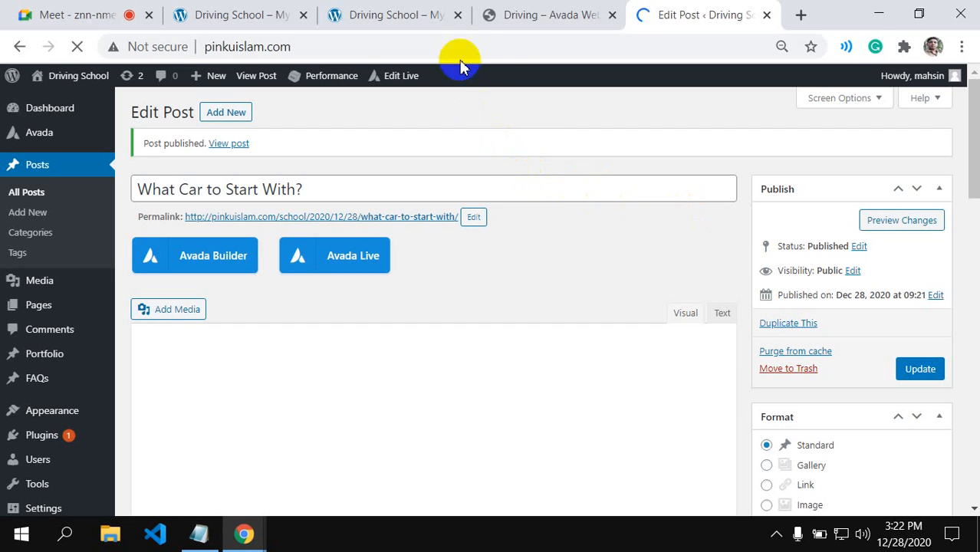
click(201, 13)
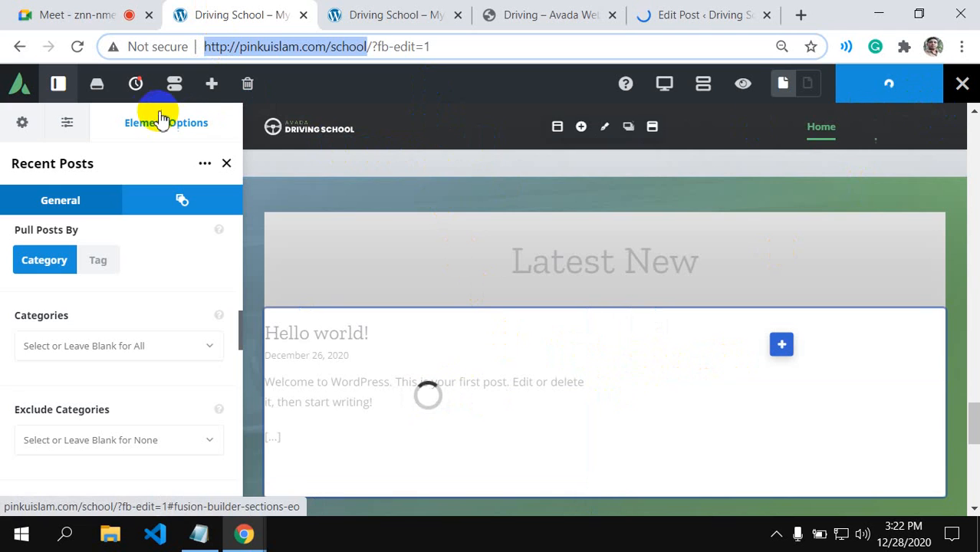
- Reload the Avada Live builder so it picks up the newly published post
click(78, 49)
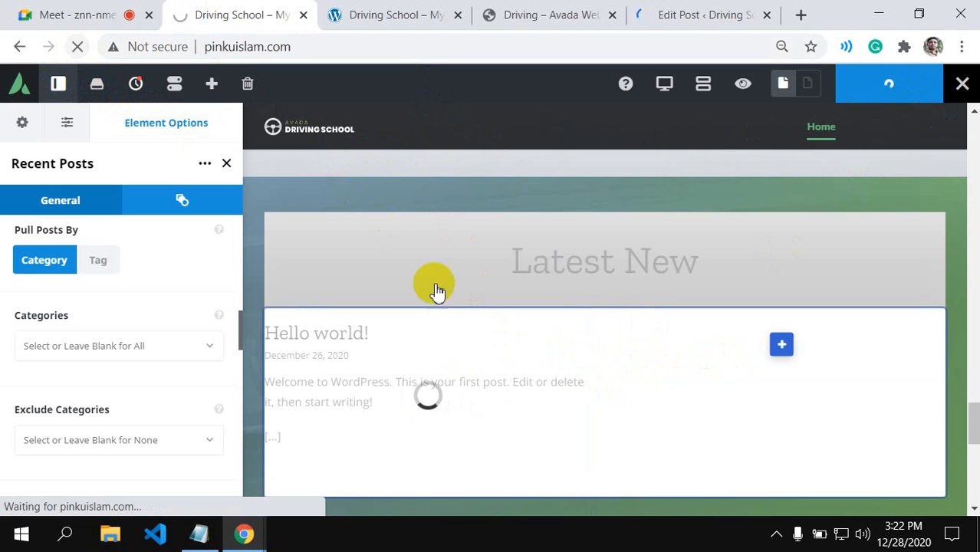
click(575, 149)
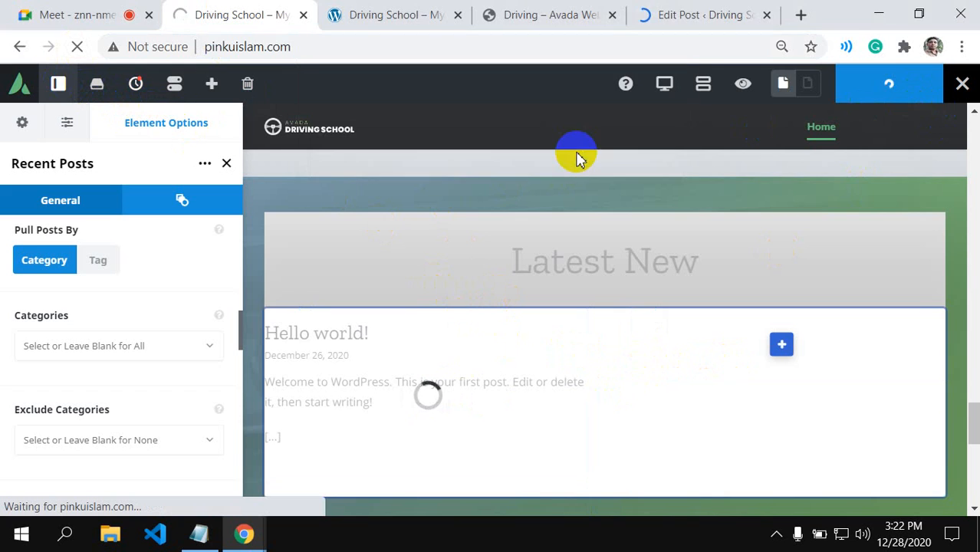
click(673, 23)
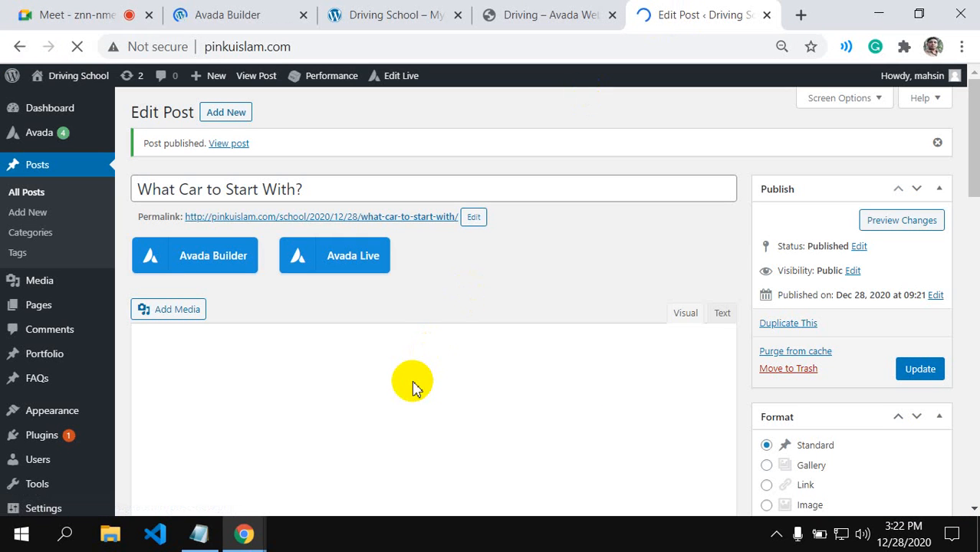
click(205, 12)
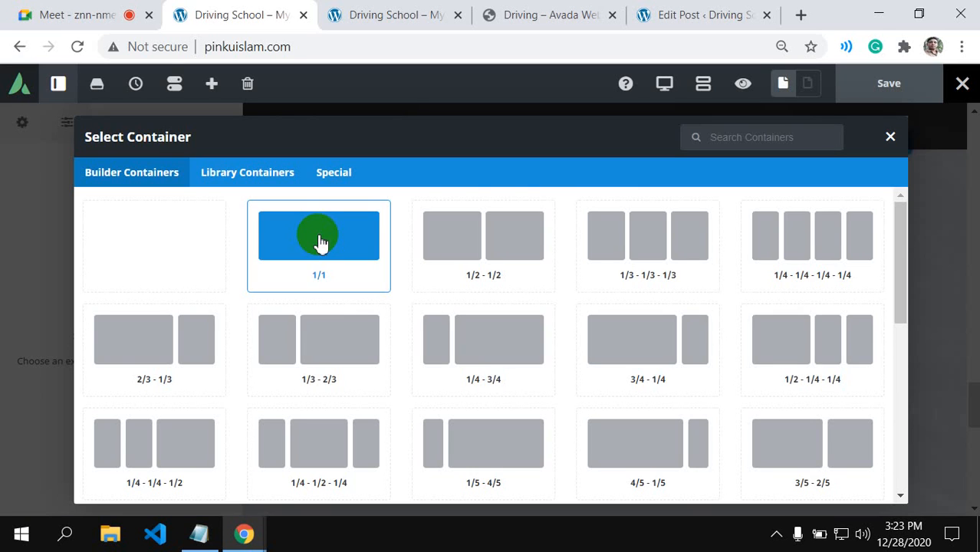
- Add a 1/1 container below the testimonials holding a Title element found via 'tit'
click(321, 242)
scroll(402, 274, down, 10)
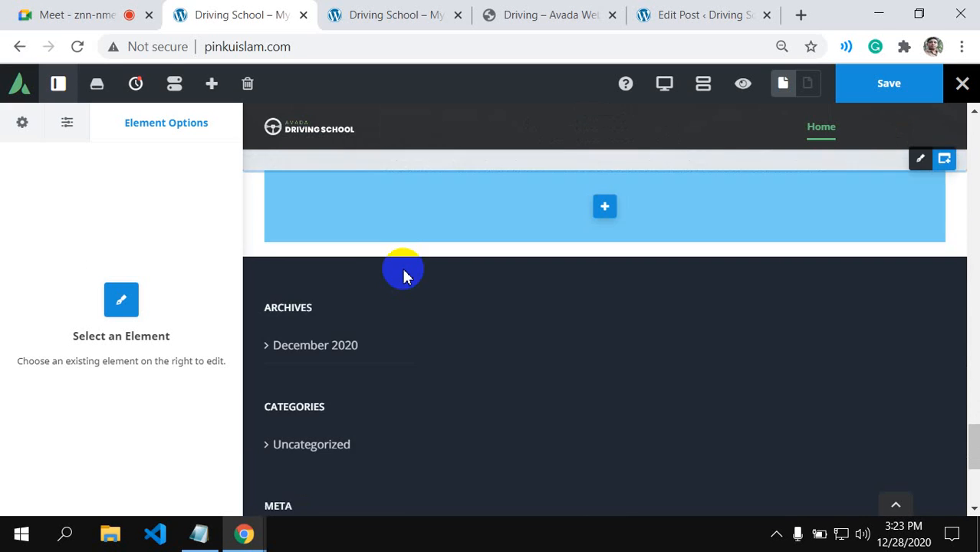
scroll(407, 273, up, 2)
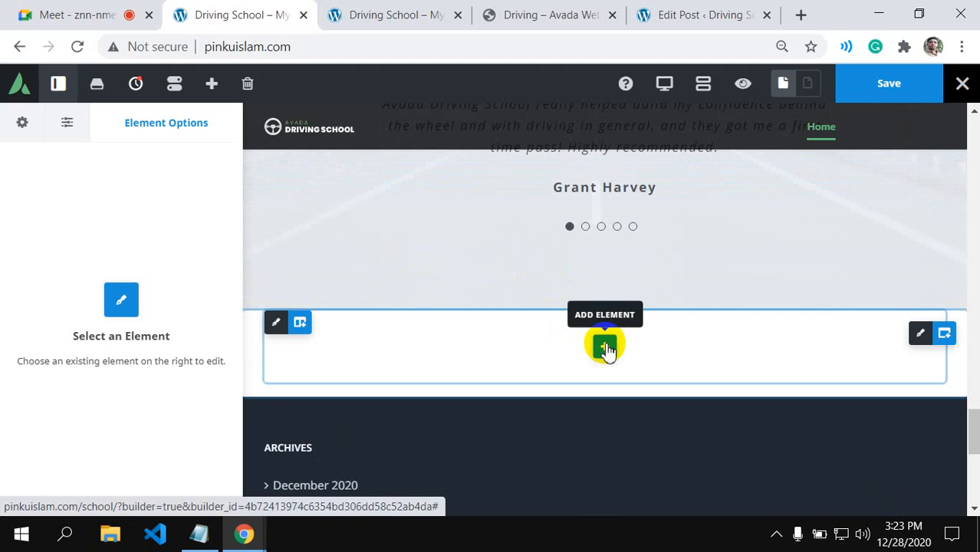
click(606, 350)
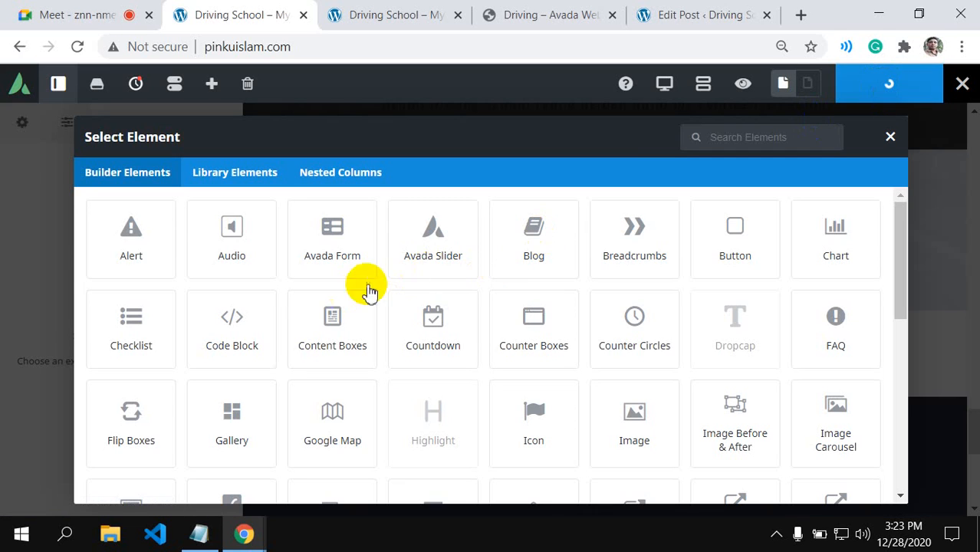
click(743, 134)
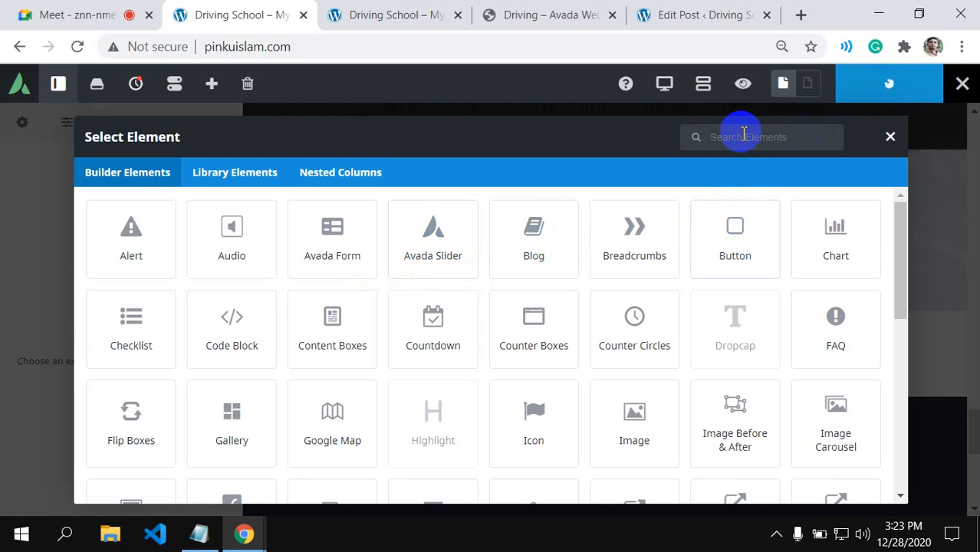
text(tit)
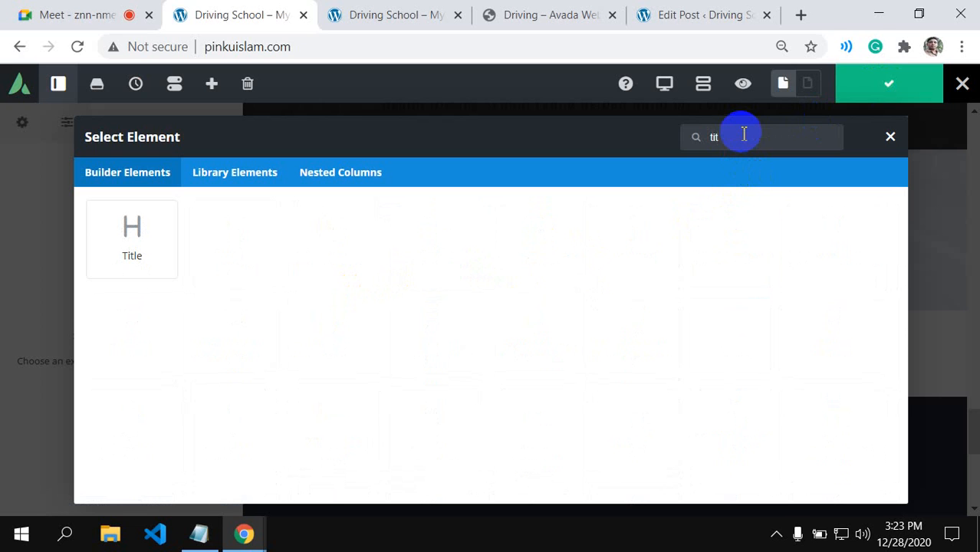
click(135, 259)
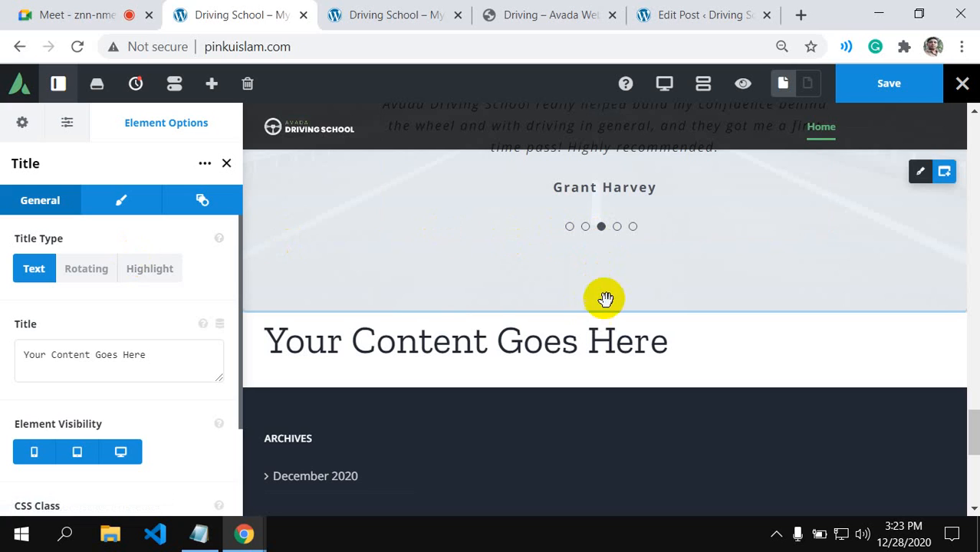
- Replace the Title placeholder with 'News Letttter', then retype it as 'Lates News'
click(58, 389)
click(67, 438)
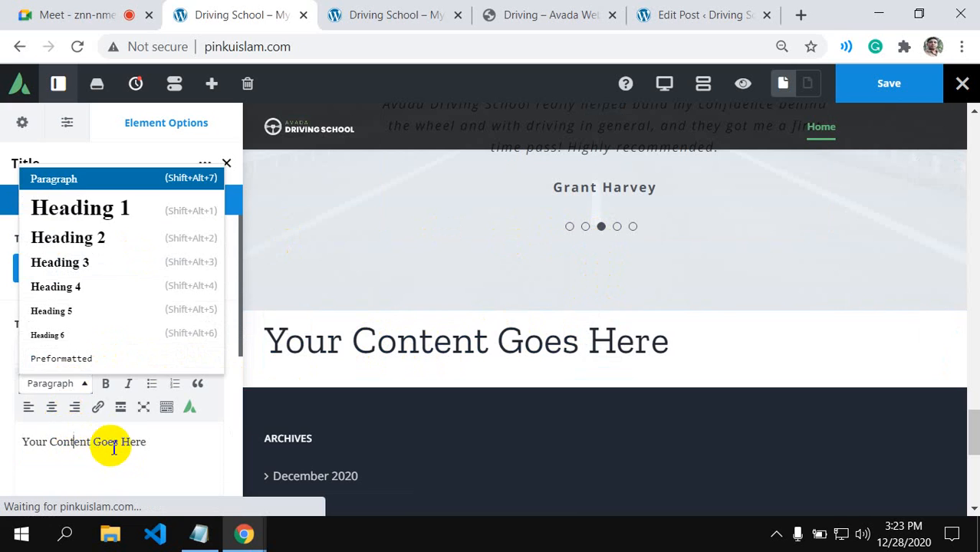
scroll(131, 449, down, 2)
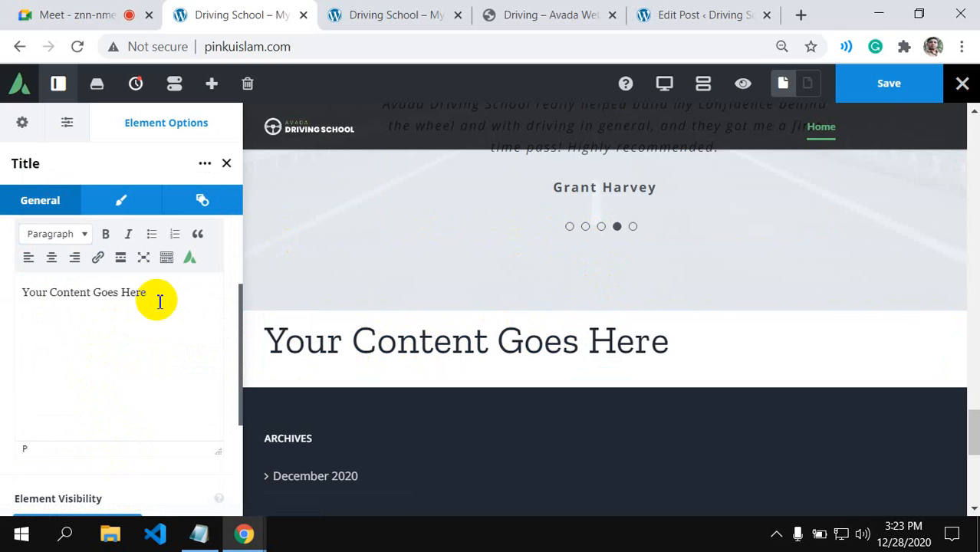
key(ctrl+a)
key(BackSpace)
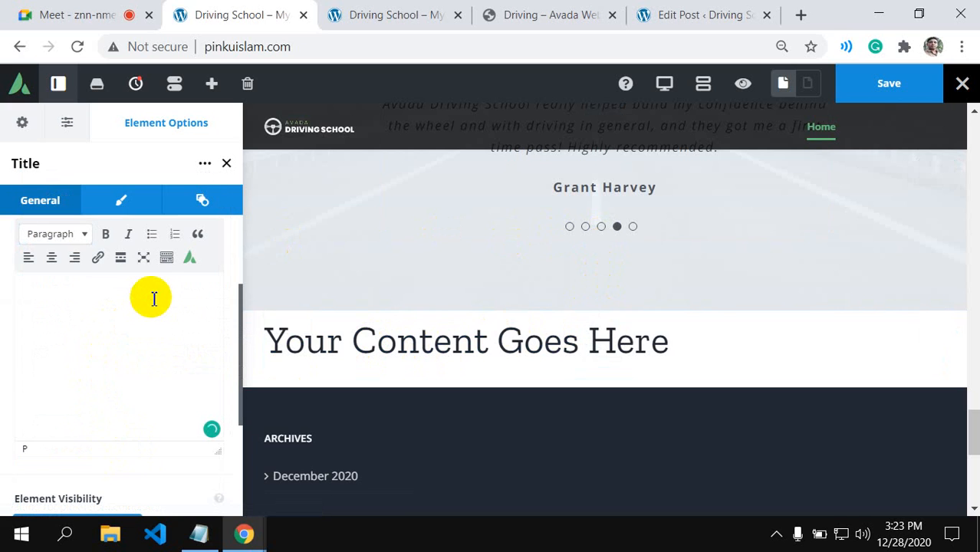
text(Ne)
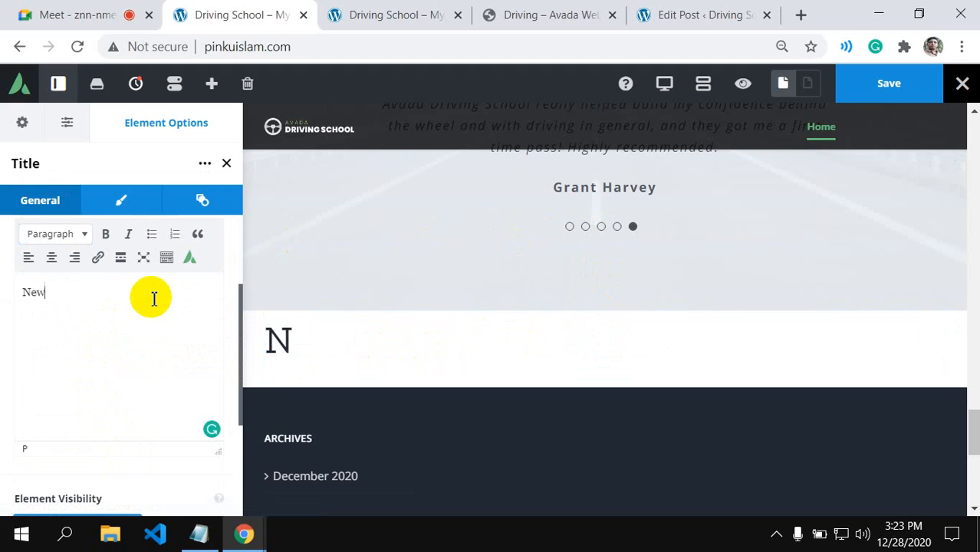
text(ws Le)
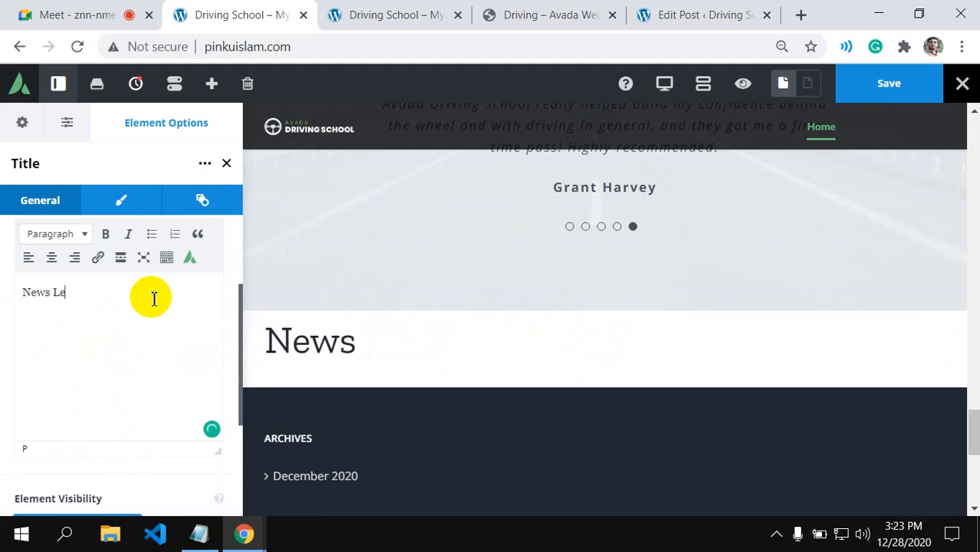
text(tt)
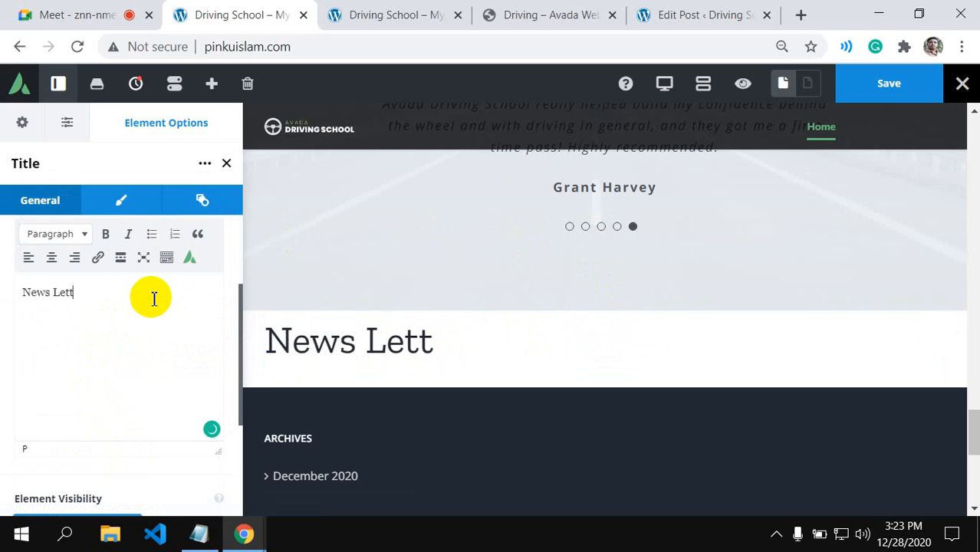
text(tter)
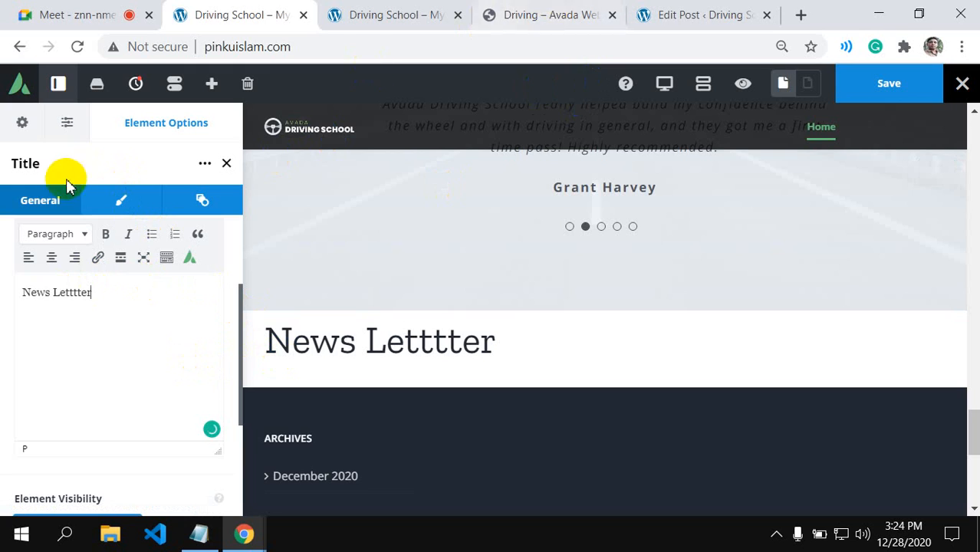
drag(92, 292, 18, 294)
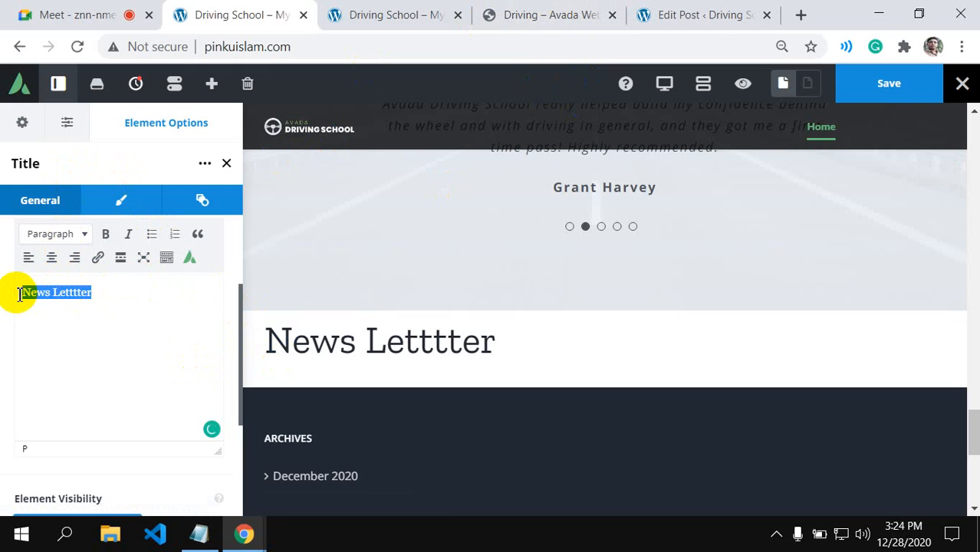
text(Lates News)
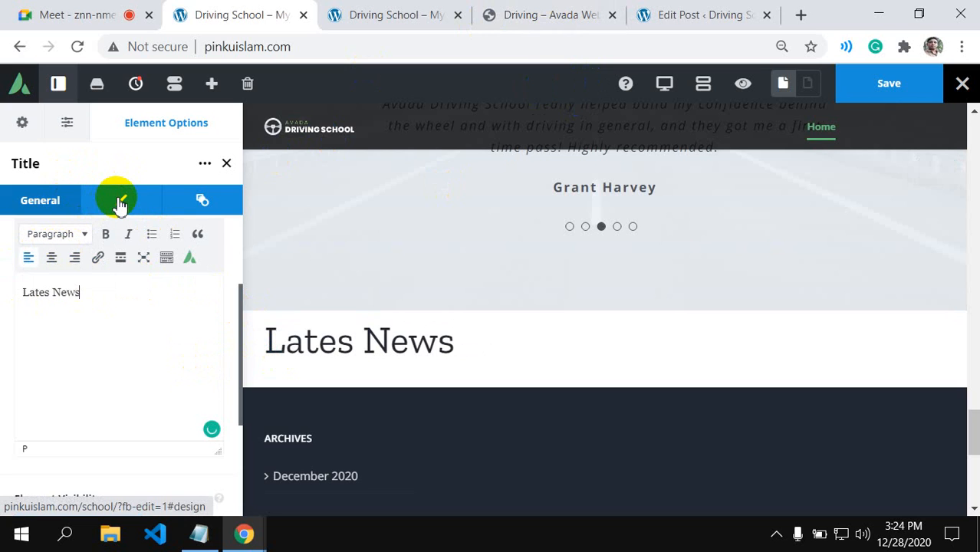
- Centre-align the Lates News heading and save the page
click(119, 201)
click(83, 276)
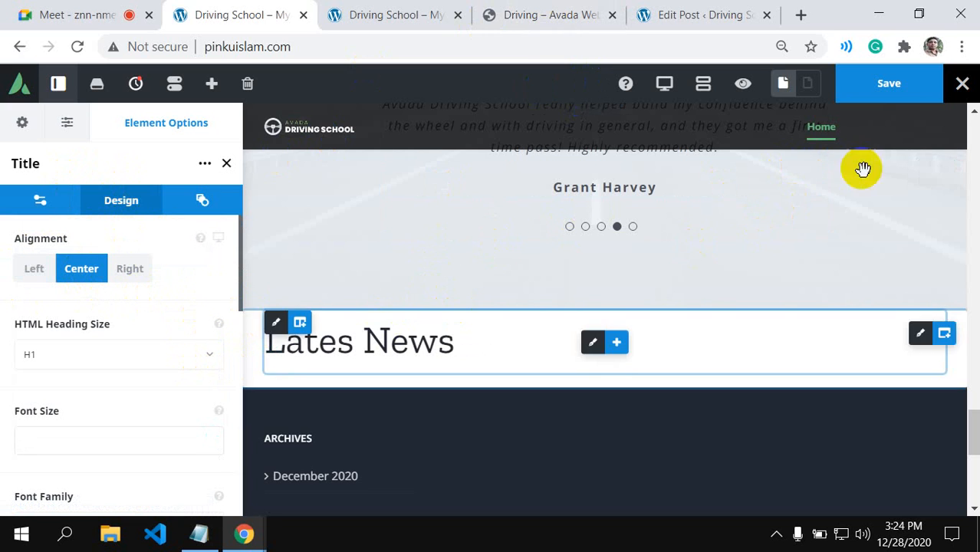
click(886, 96)
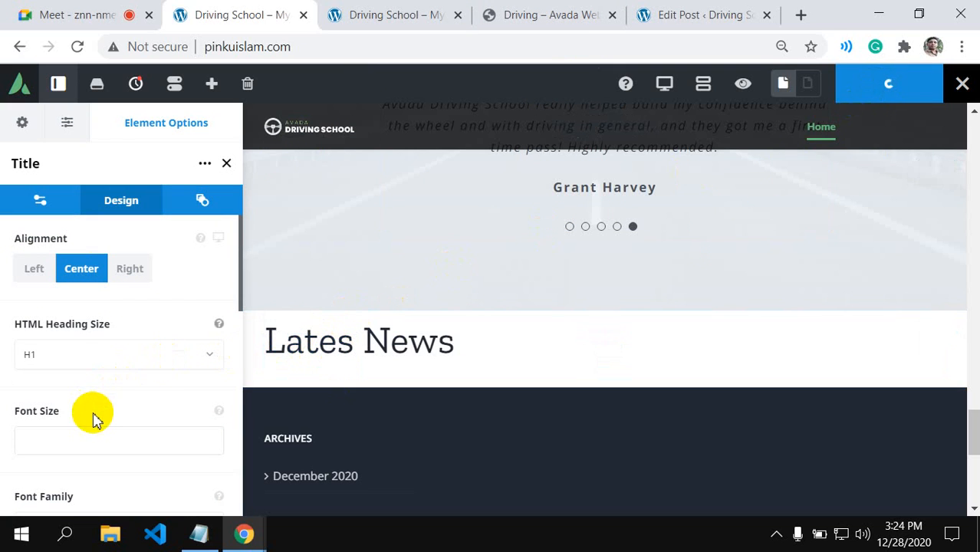
- Look over the saved home page, then reload the builder
scroll(94, 415, down, 1)
scroll(94, 415, down, 5)
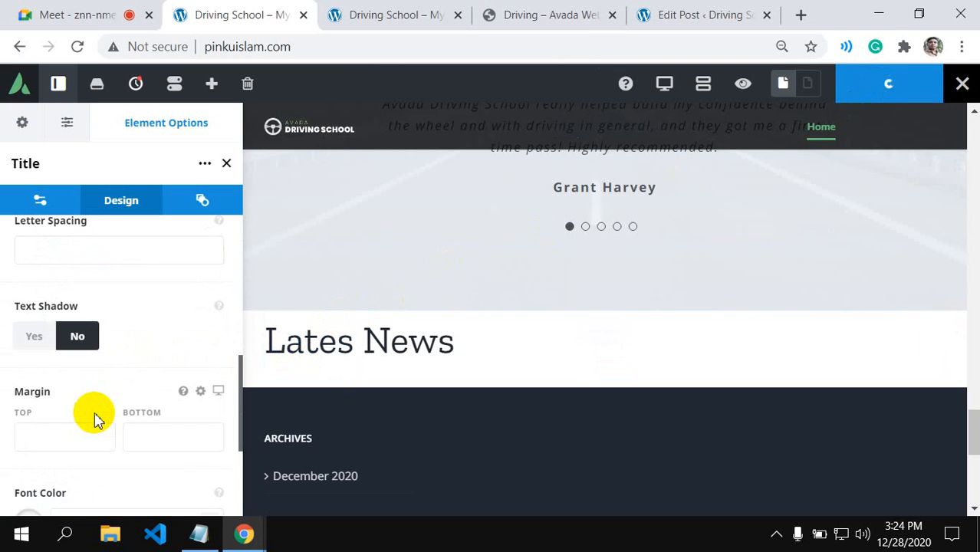
scroll(548, 276, up, 4)
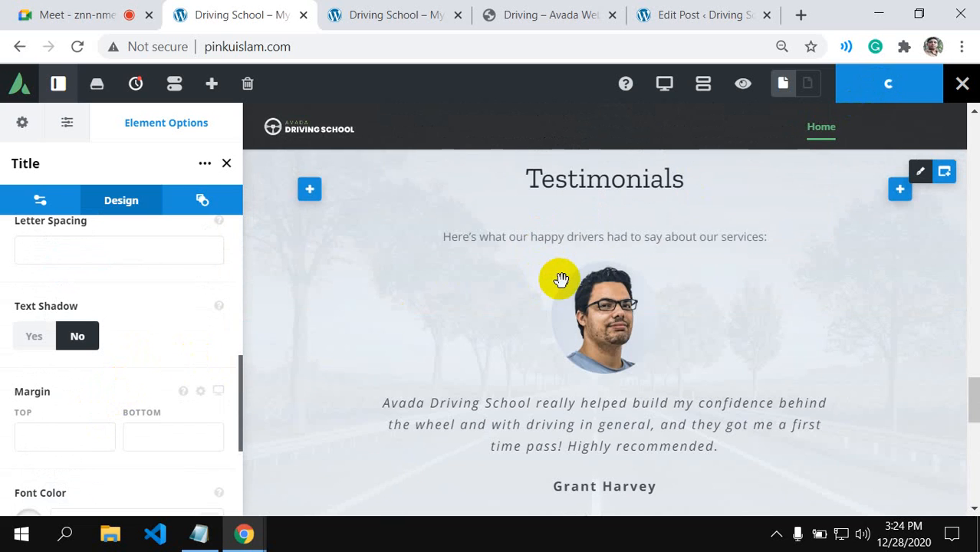
scroll(560, 280, up, 2)
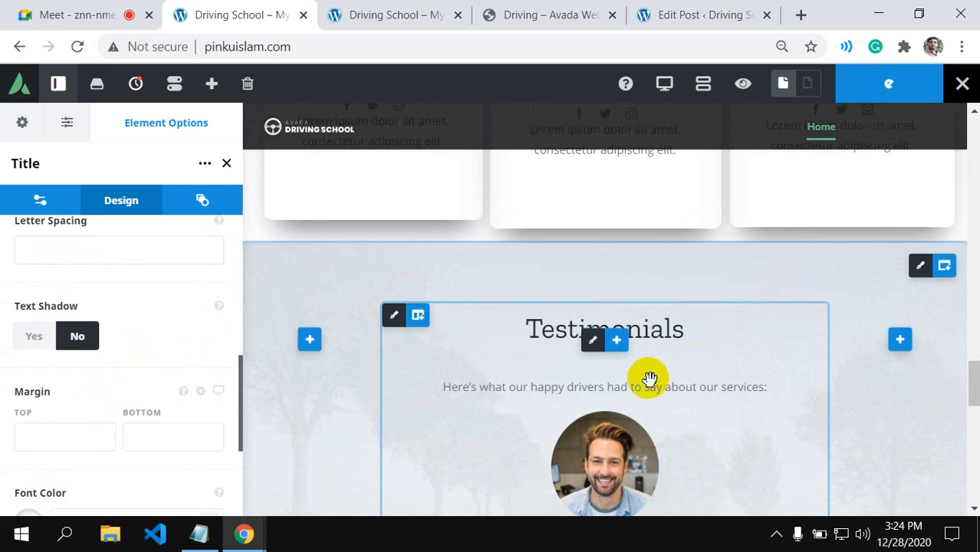
scroll(654, 376, down, 10)
scroll(510, 339, up, 3)
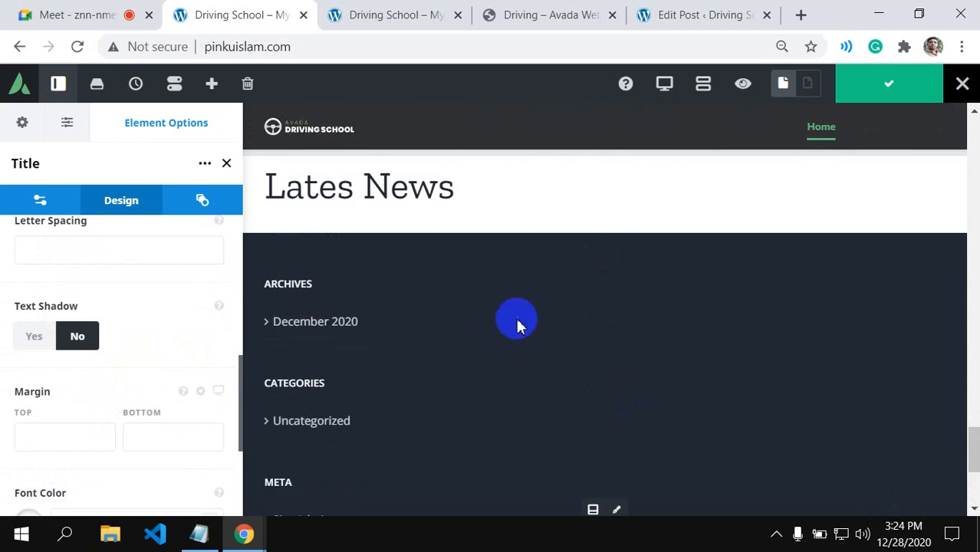
click(77, 49)
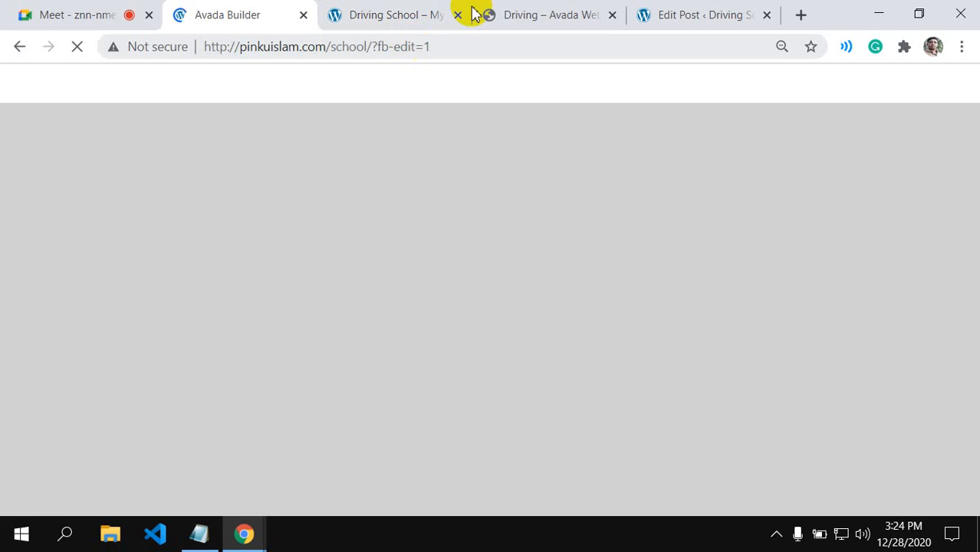
- Minimize and restore Chrome, check the Edit Post tab, then return to the Avada Builder tab
click(879, 17)
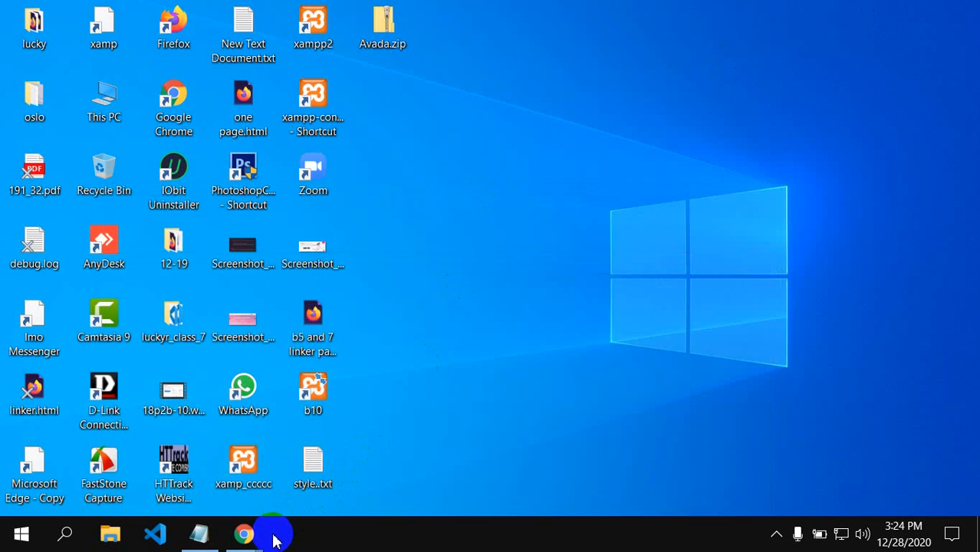
mouse_move(259, 531)
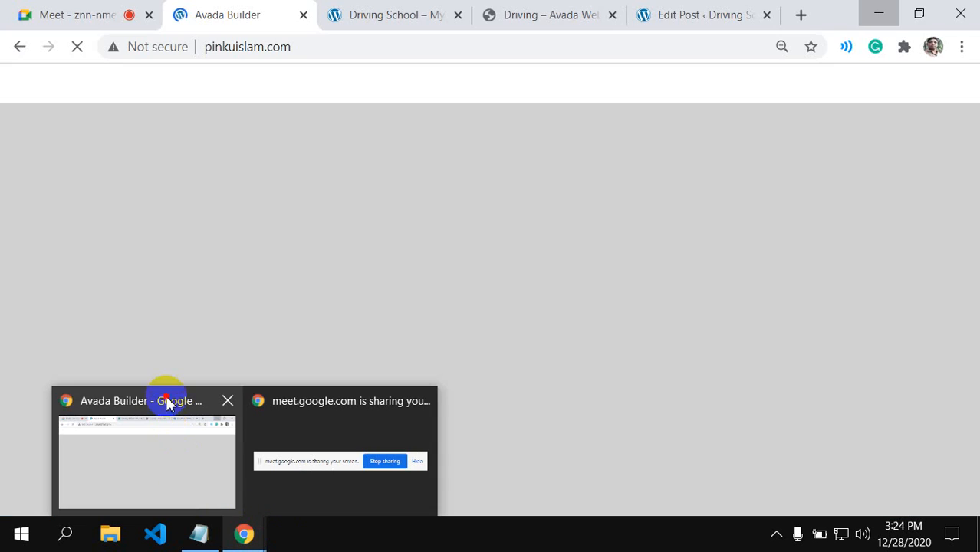
click(167, 404)
click(672, 13)
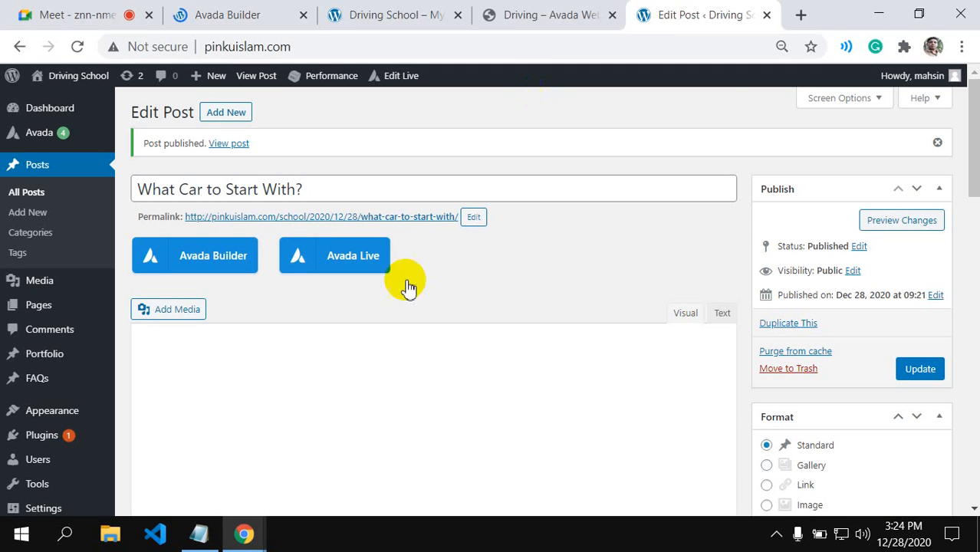
scroll(365, 377, down, 6)
scroll(416, 144, up, 2)
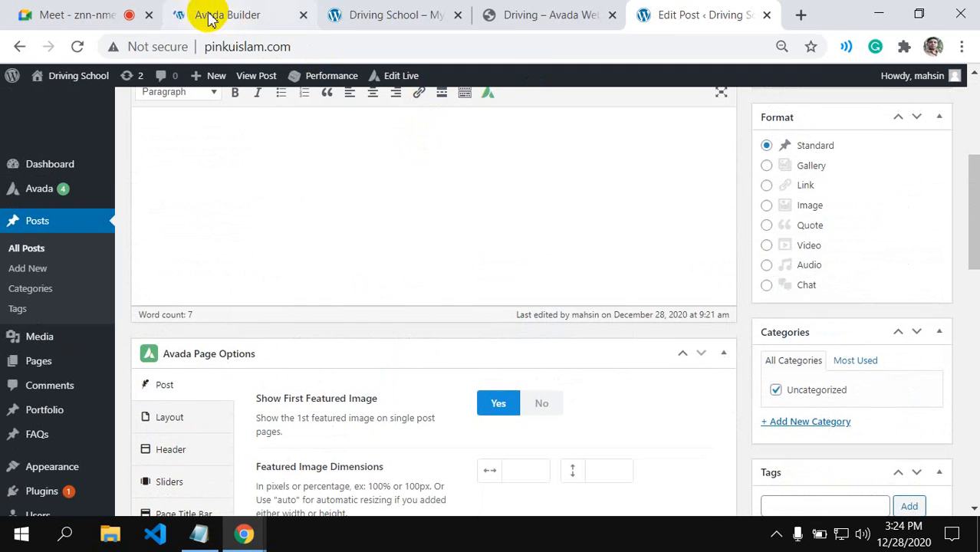
click(214, 23)
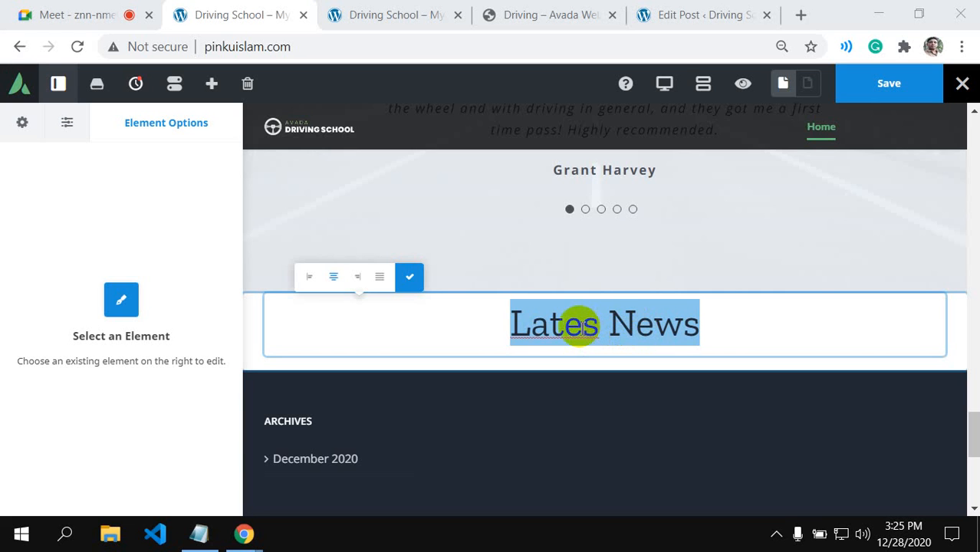
- Check the demo's section title, then add the missing 't' so the heading reads 'Latest News'
click(565, 21)
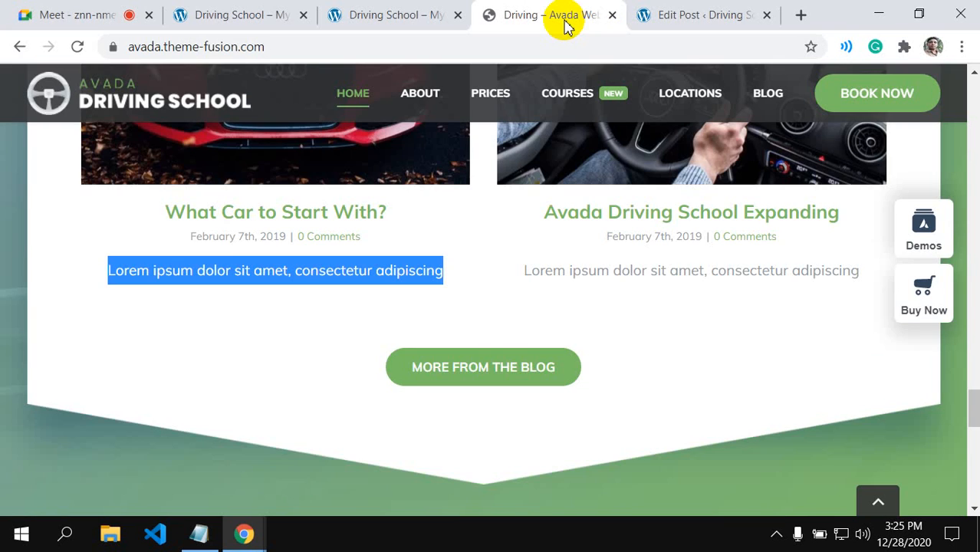
scroll(564, 230, up, 4)
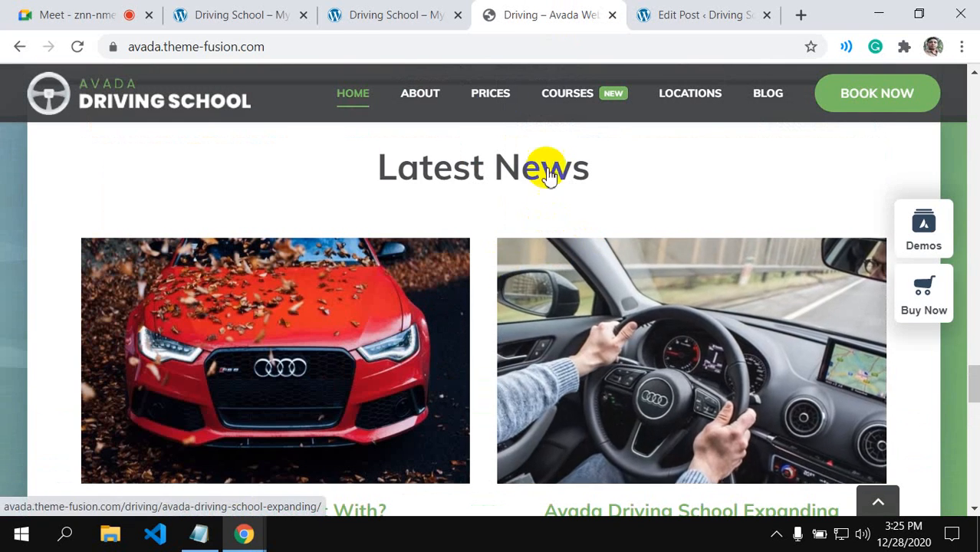
click(244, 14)
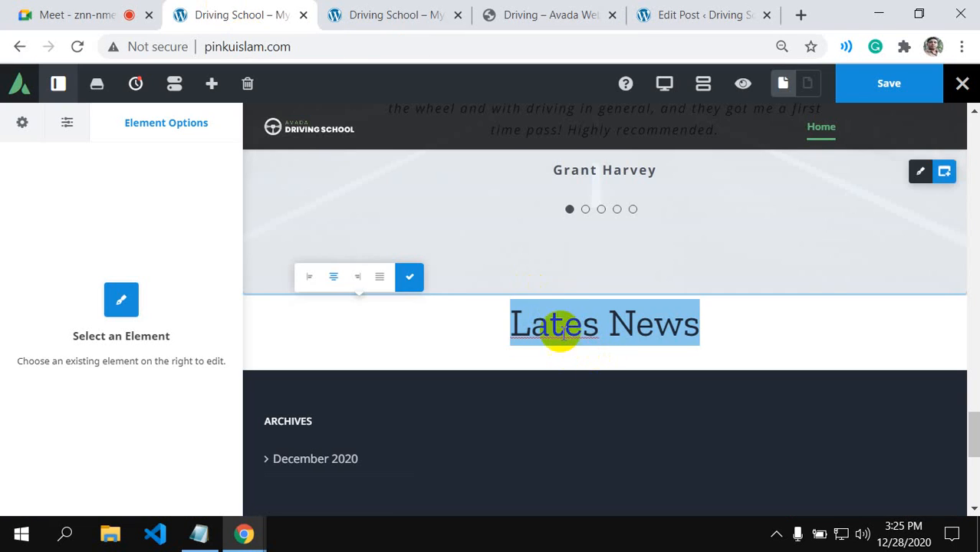
click(592, 326)
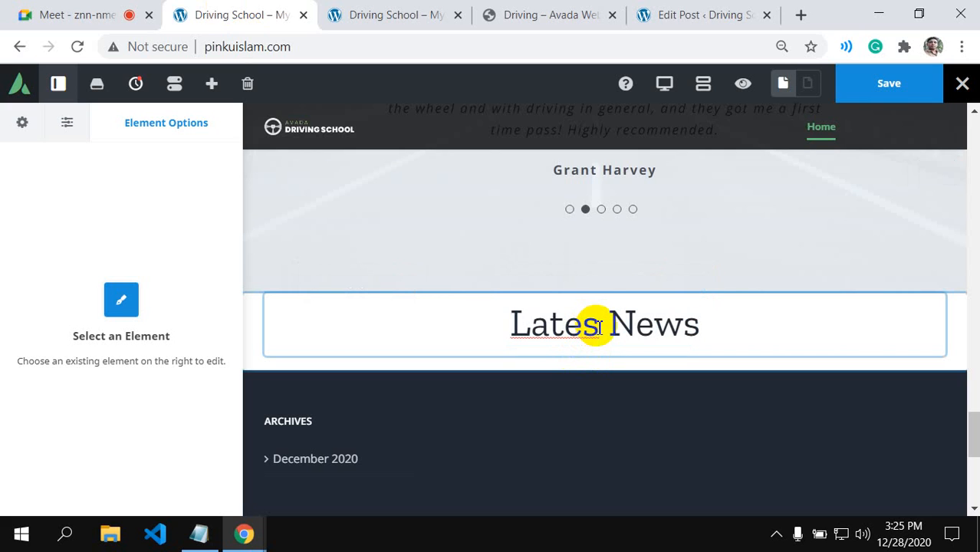
text(t)
click(563, 368)
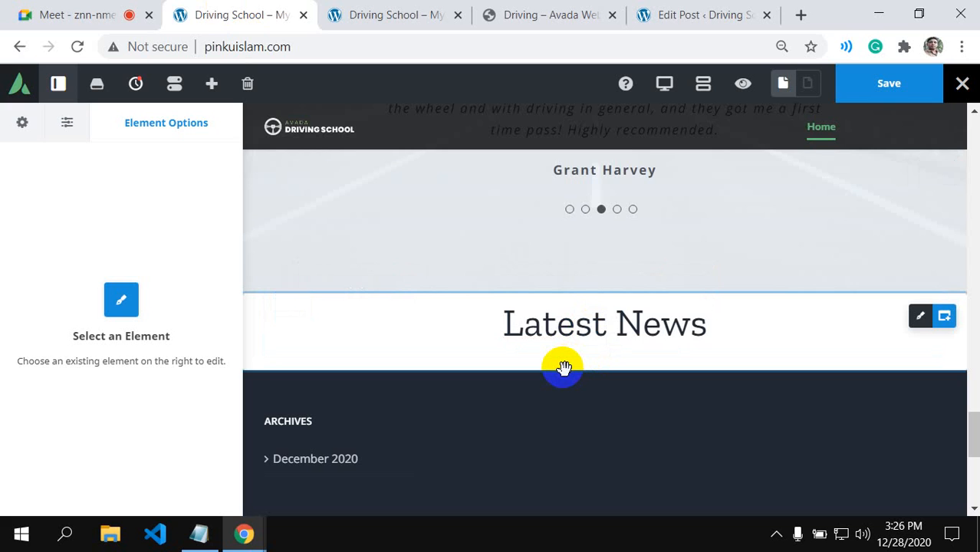
mouse_move(594, 333)
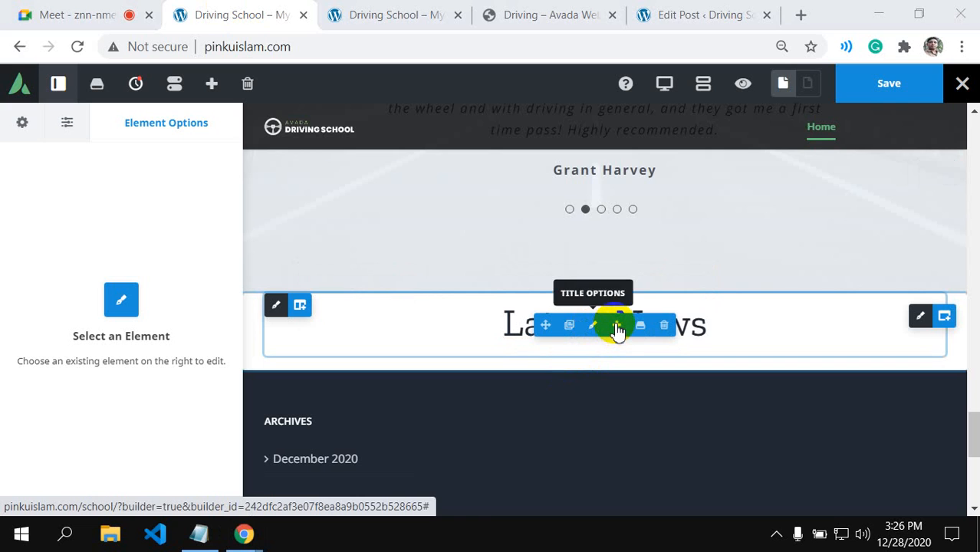
- Insert a 1/2 - 1/2 nested columns row below the Latest News heading
click(620, 331)
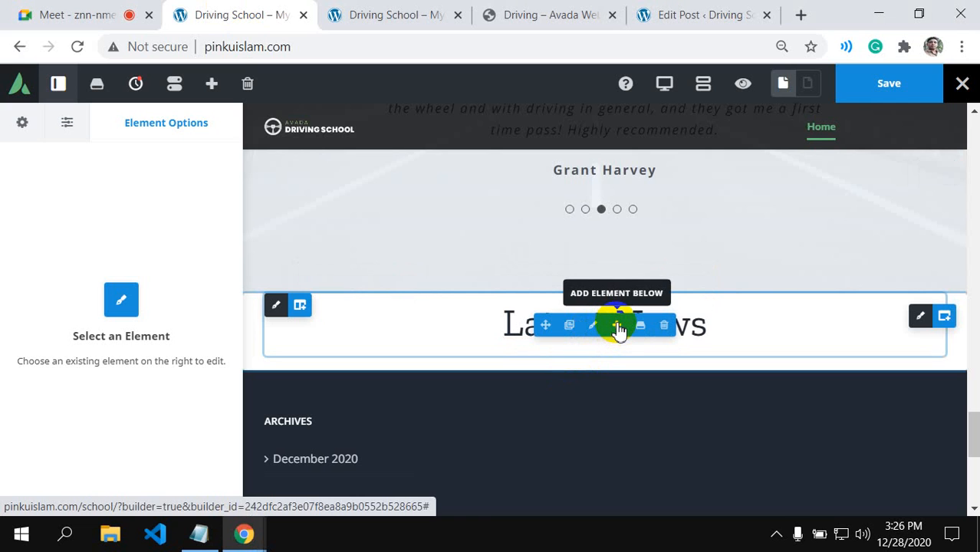
click(620, 331)
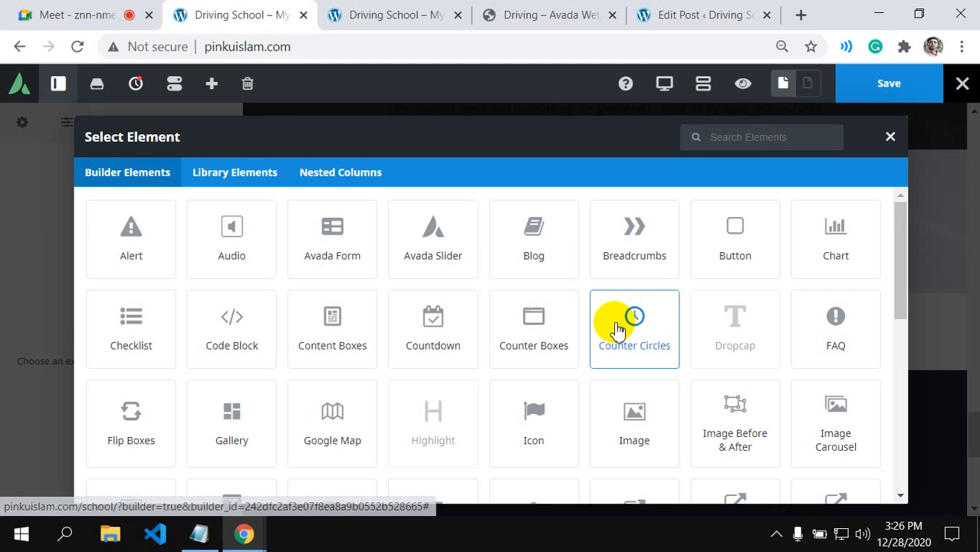
click(325, 173)
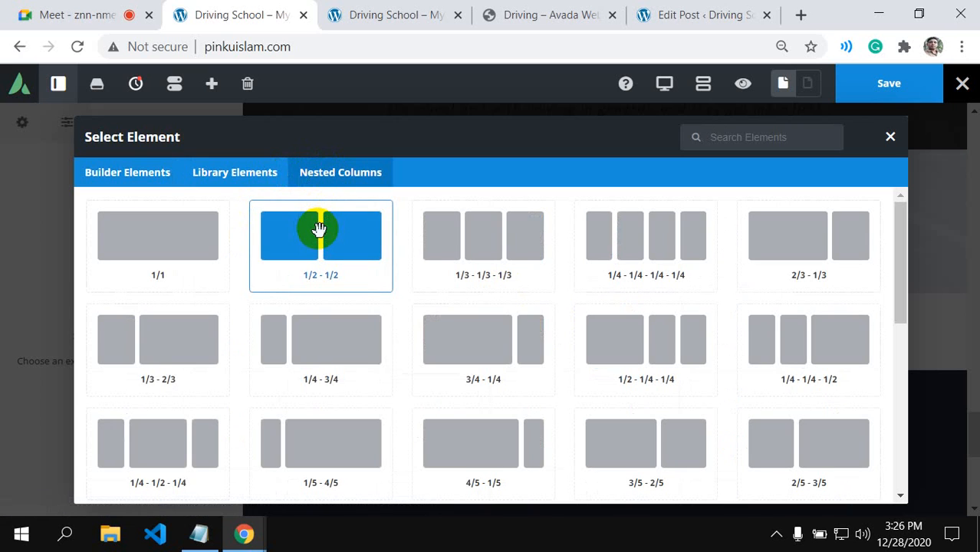
click(319, 230)
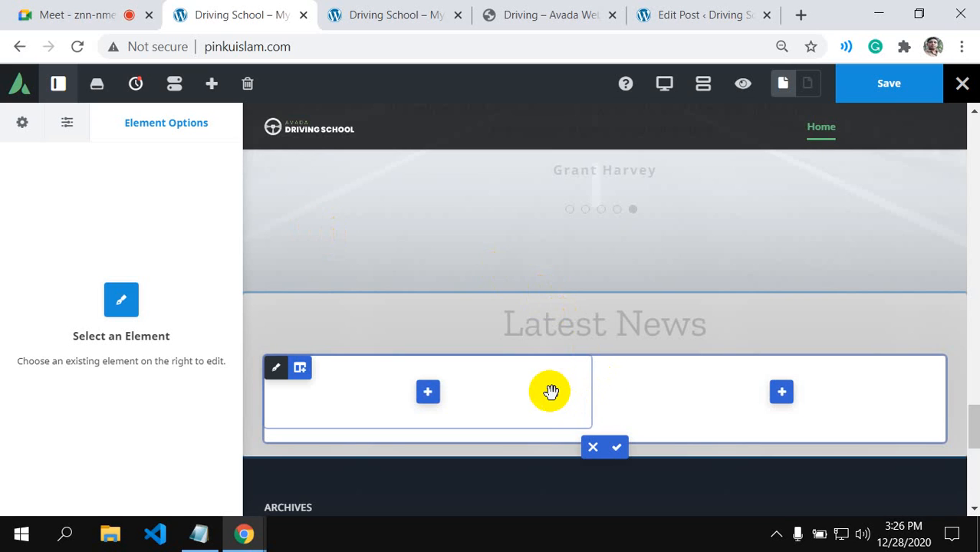
scroll(550, 391, down, 2)
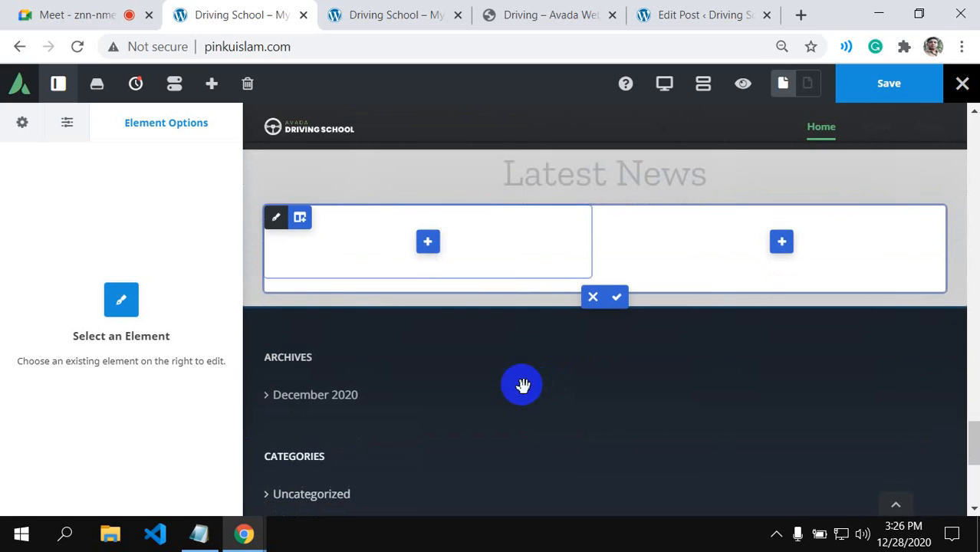
- Add a Recent Posts element to the left column, found by searching 'po'
click(428, 243)
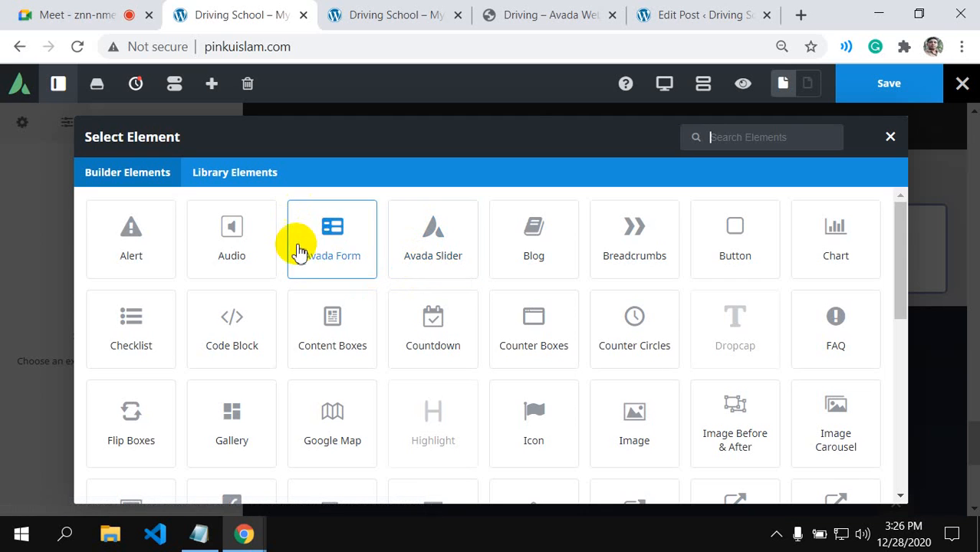
click(739, 140)
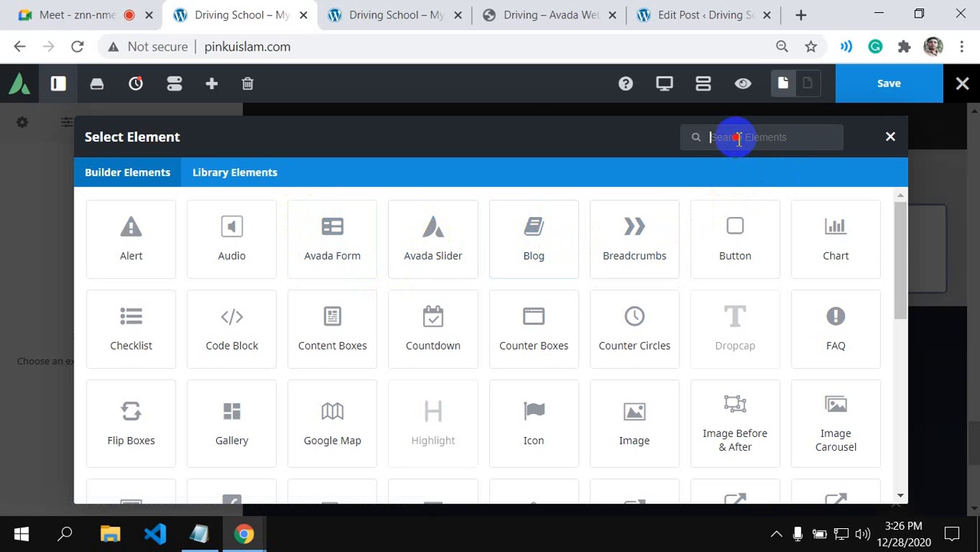
text(po)
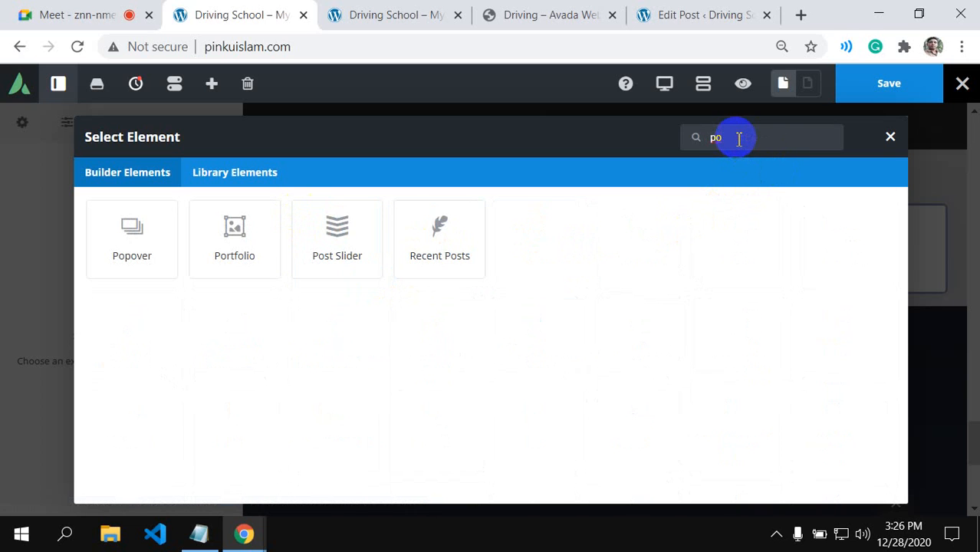
click(456, 240)
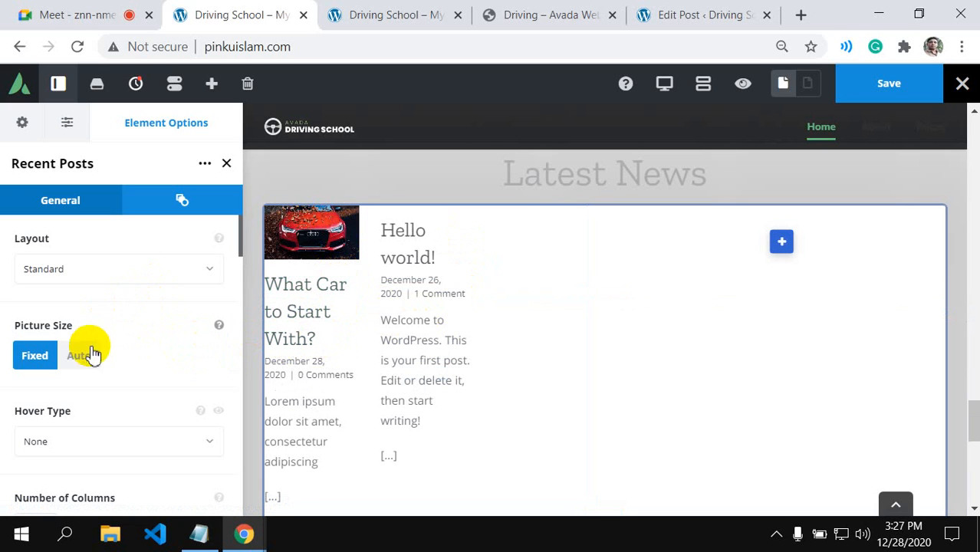
- Set the Recent Posts Number of Columns to 2 and Posts Per Page from 6 to 3
scroll(76, 378, down, 3)
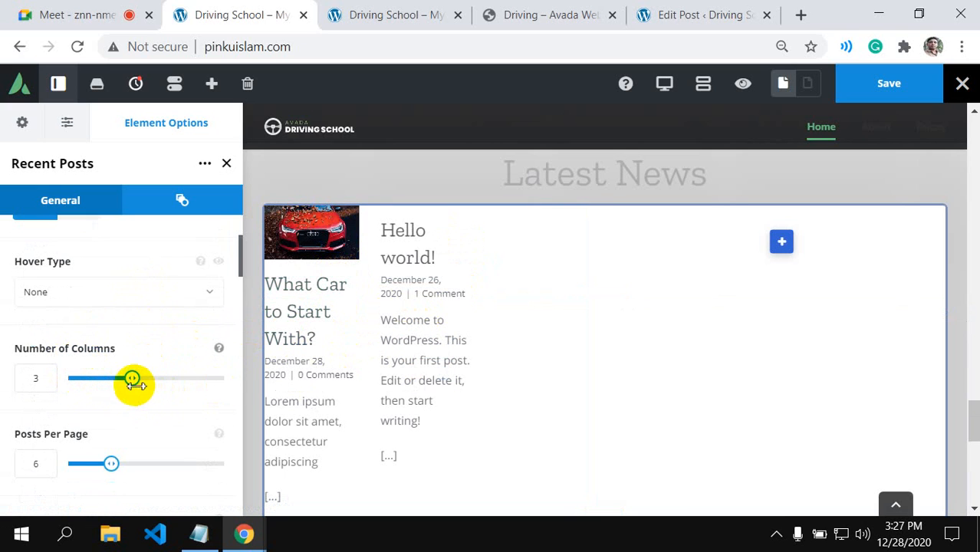
drag(132, 379, 83, 381)
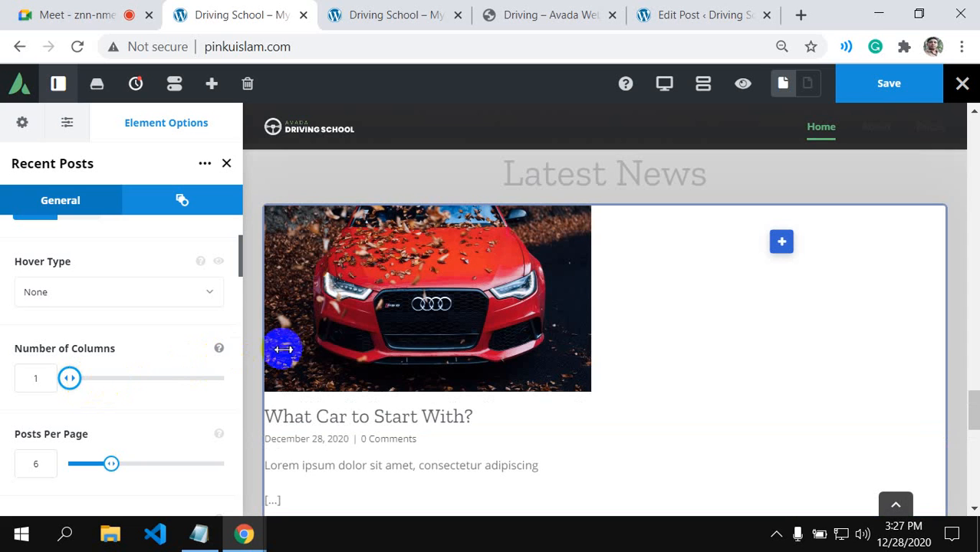
scroll(376, 405, down, 2)
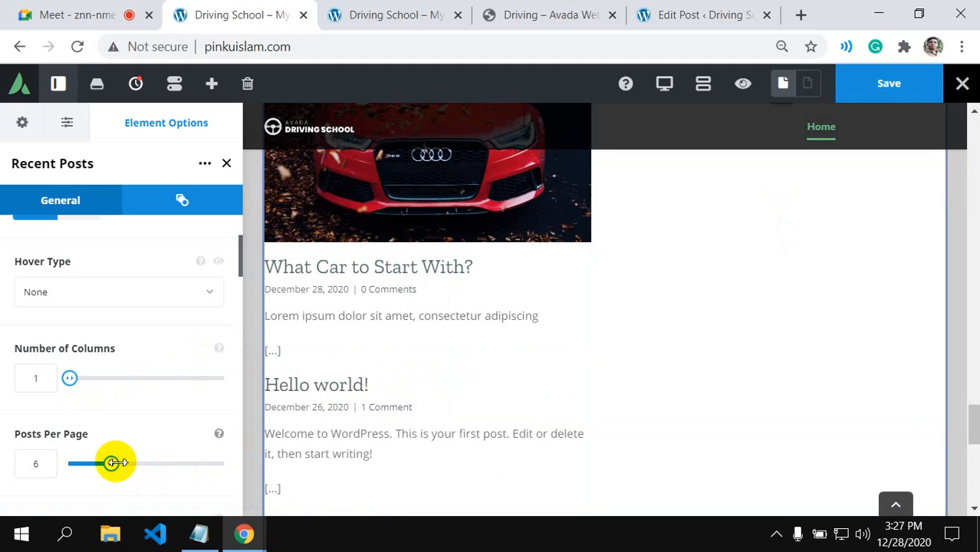
drag(78, 378, 98, 377)
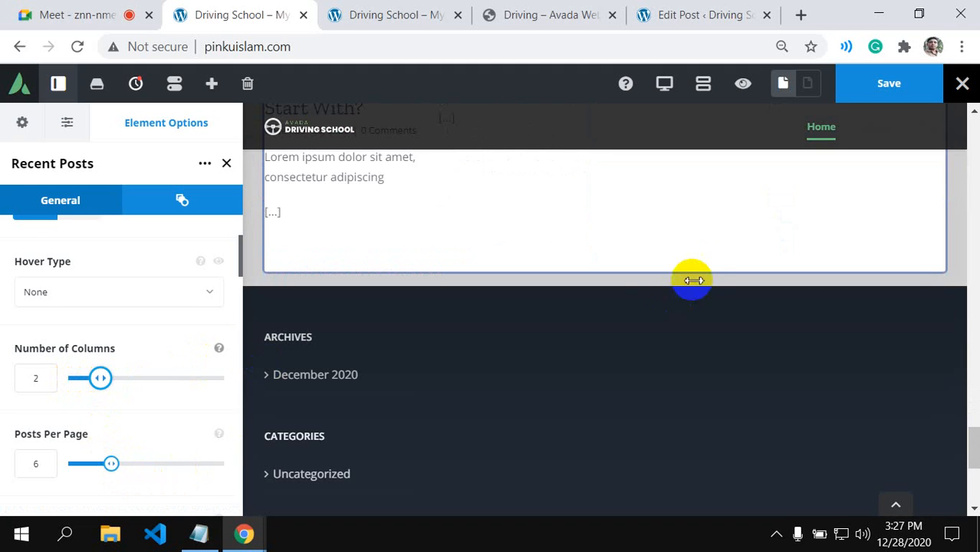
scroll(678, 260, up, 5)
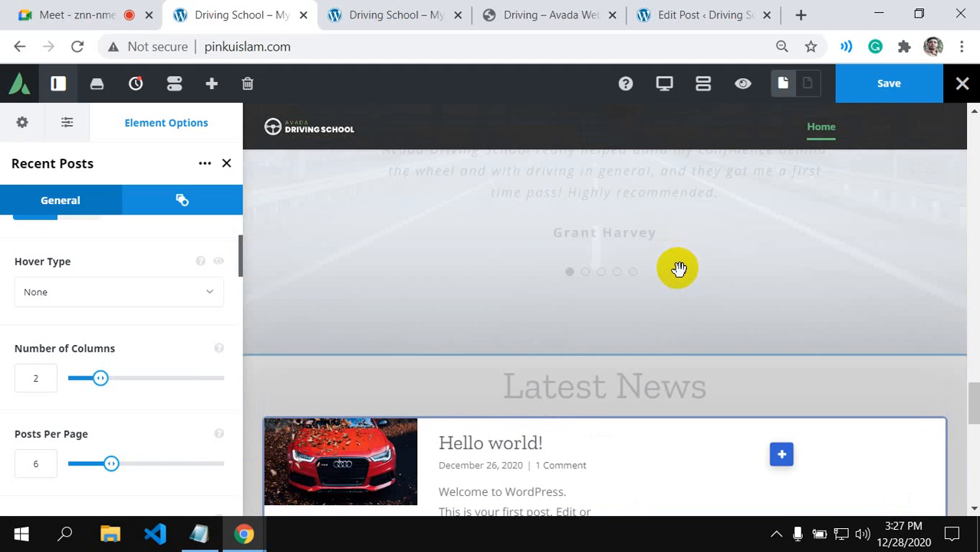
scroll(678, 268, down, 2)
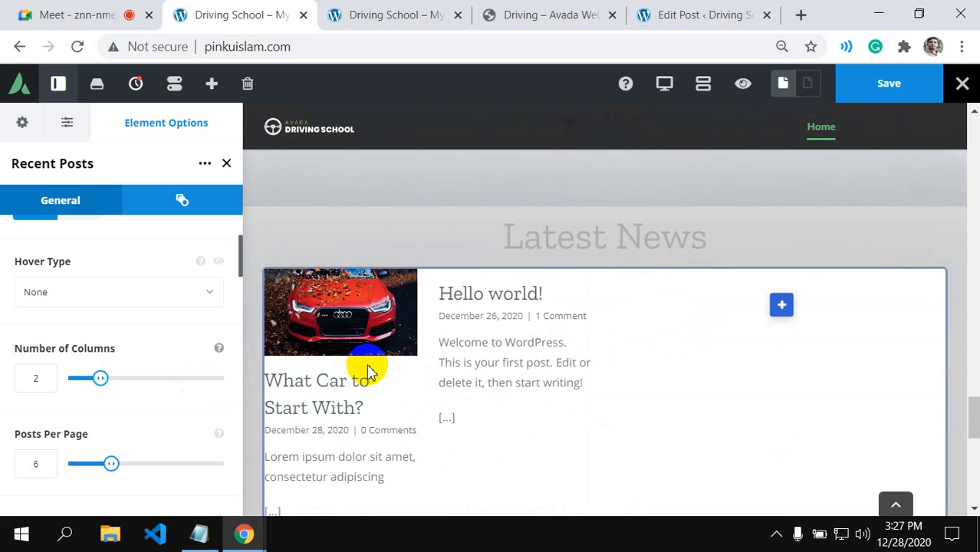
scroll(325, 414, down, 4)
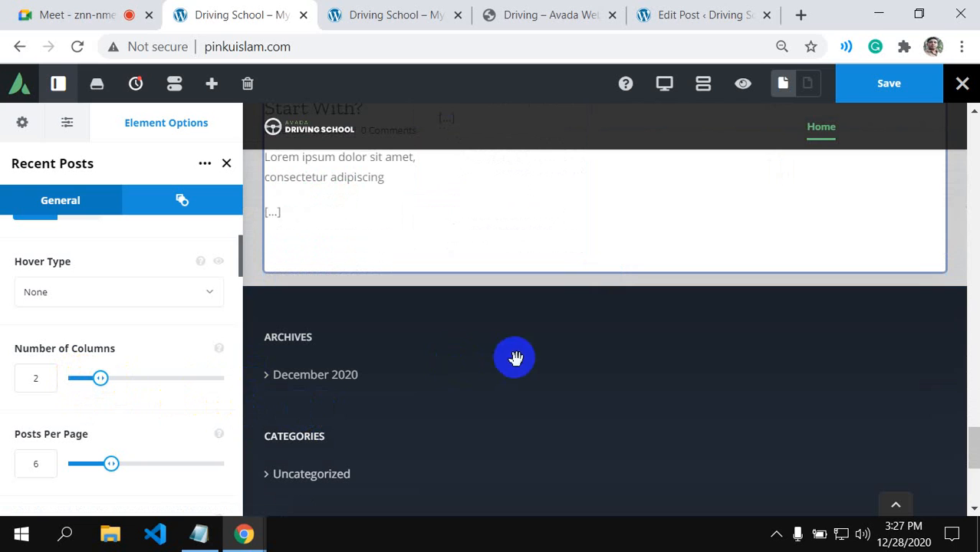
scroll(537, 349, up, 4)
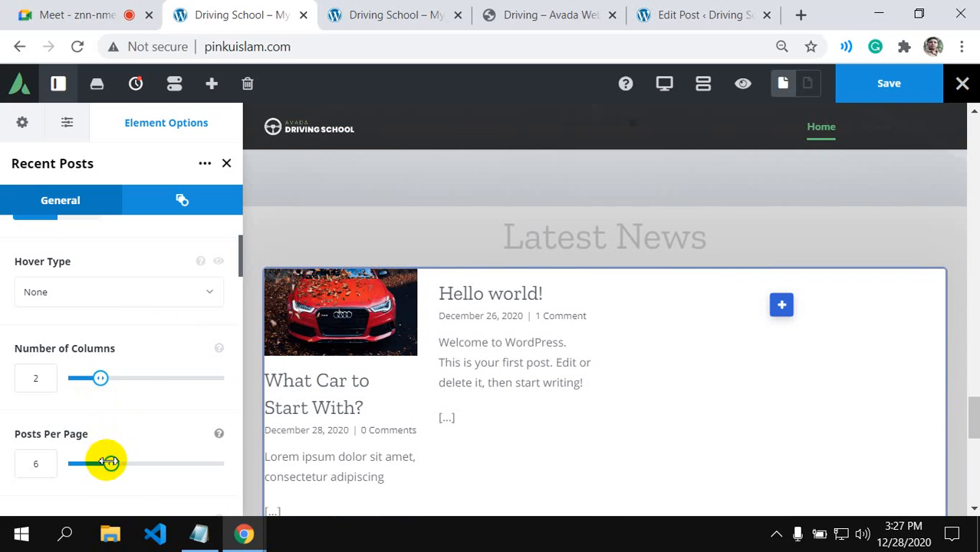
drag(110, 467, 89, 467)
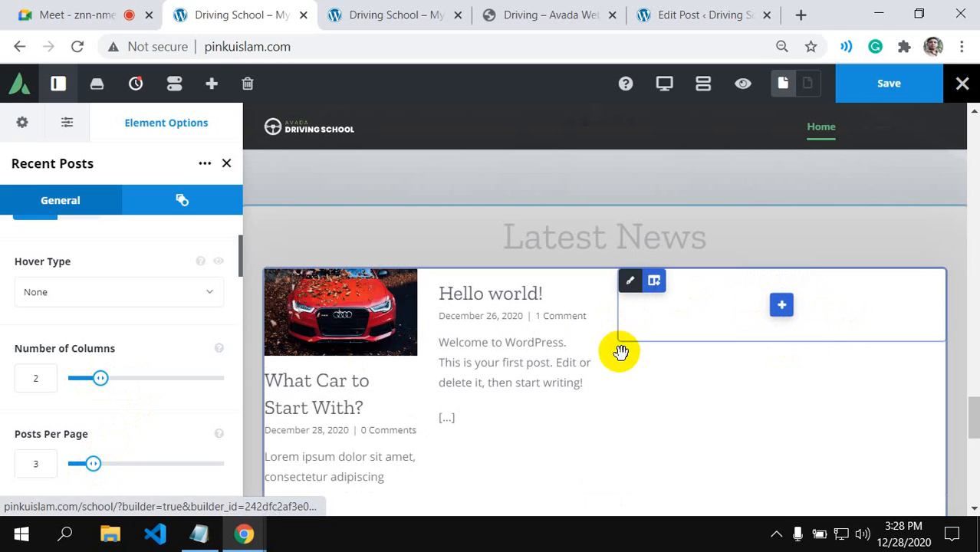
scroll(616, 377, down, 2)
scroll(569, 372, down, 5)
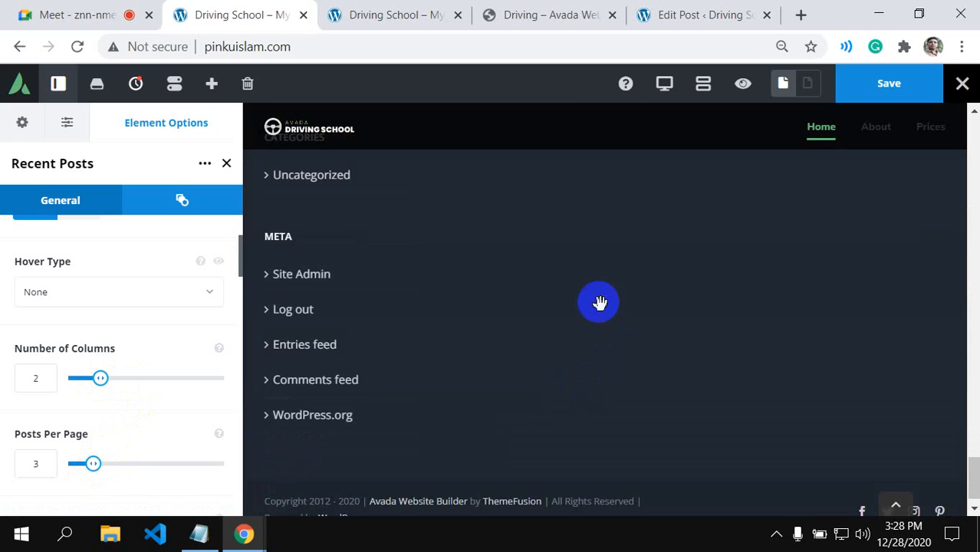
scroll(599, 299, up, 4)
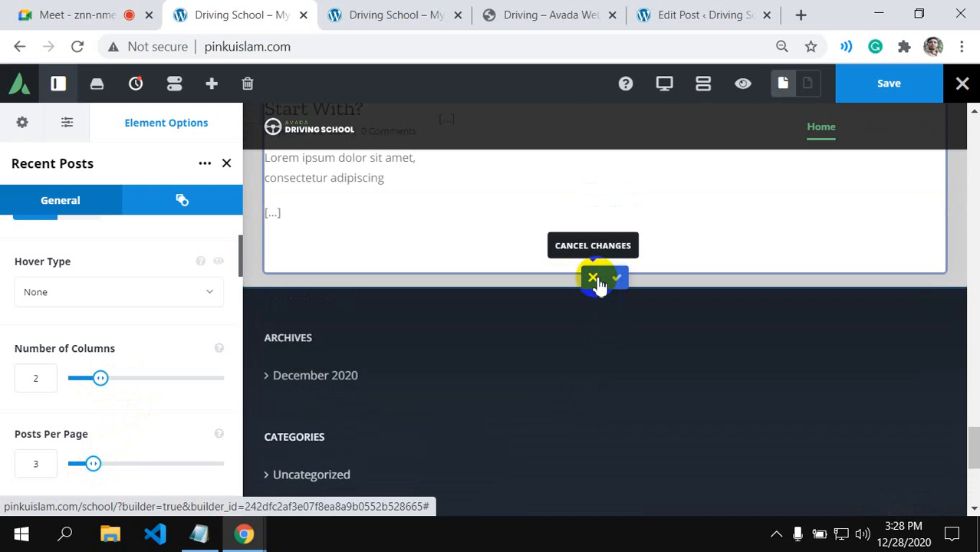
- Discard the unsaved Recent Posts changes and delete the empty nested columns under Latest News
click(594, 279)
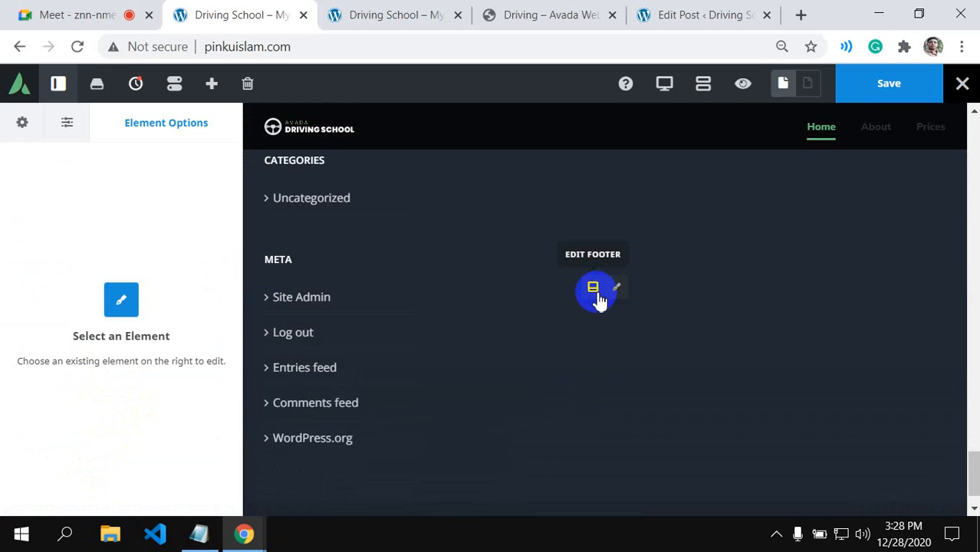
scroll(597, 296, up, 10)
scroll(619, 393, down, 4)
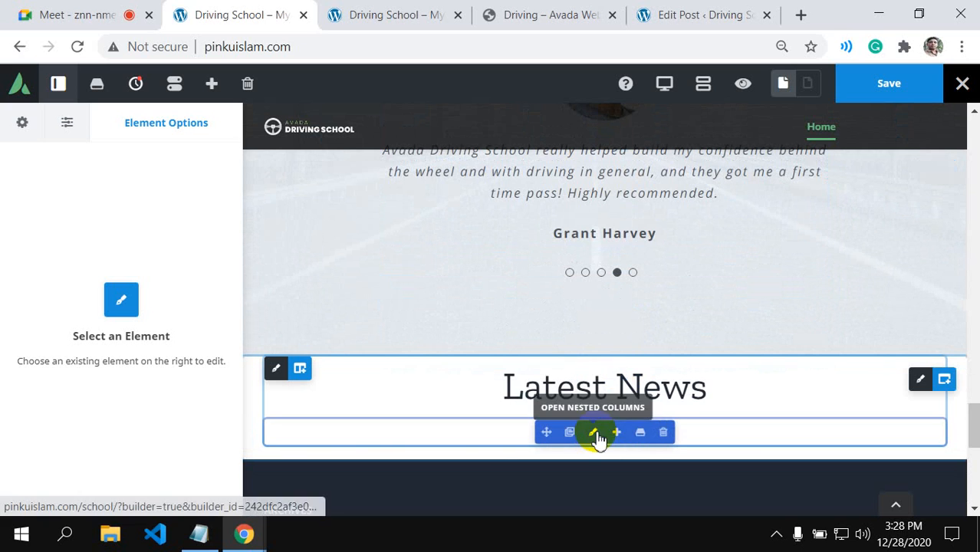
click(664, 434)
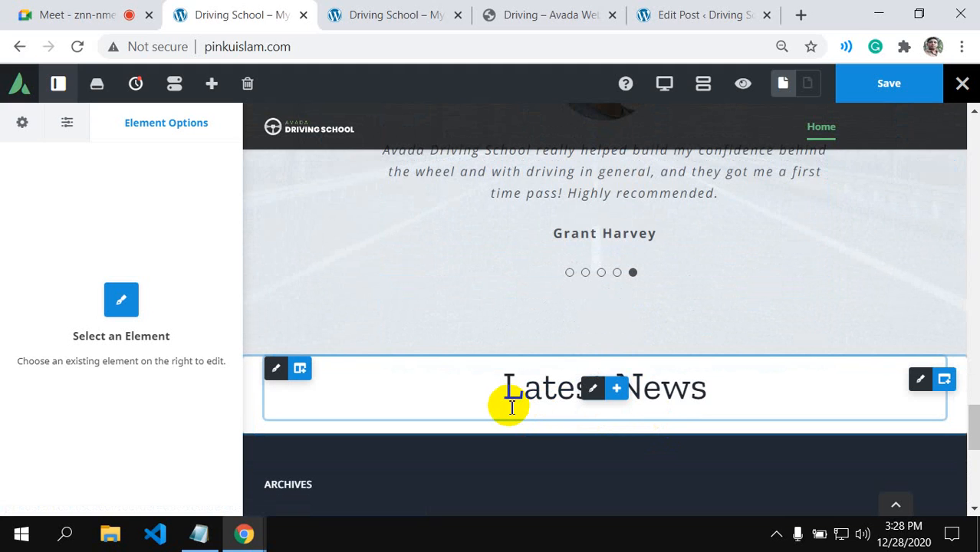
- Add a Recent Posts element below the Latest News heading, found by searching 're'
click(618, 389)
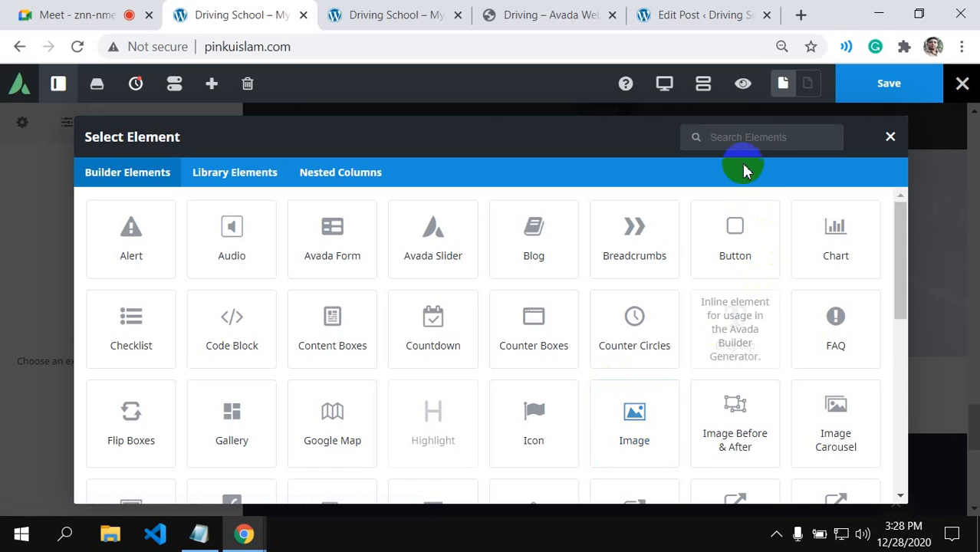
click(730, 136)
text(re)
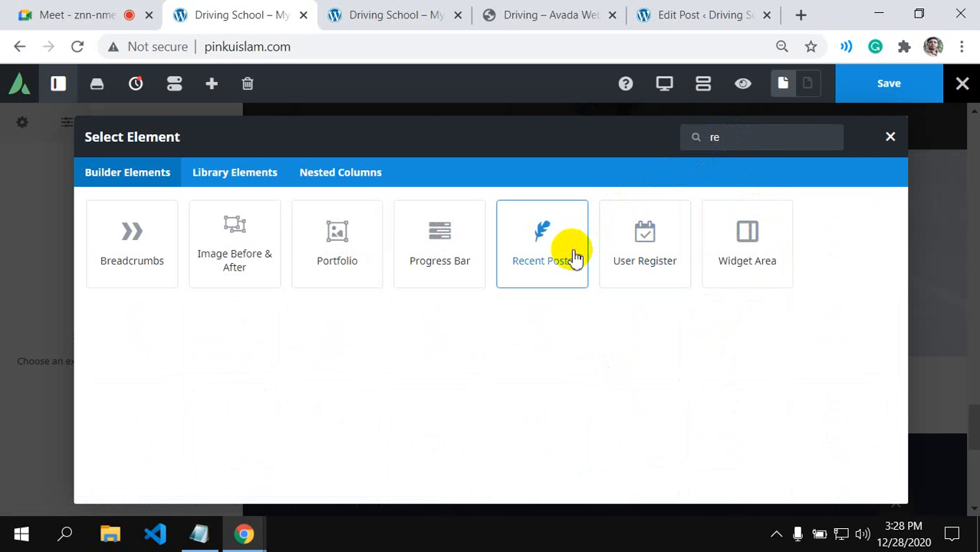
click(575, 256)
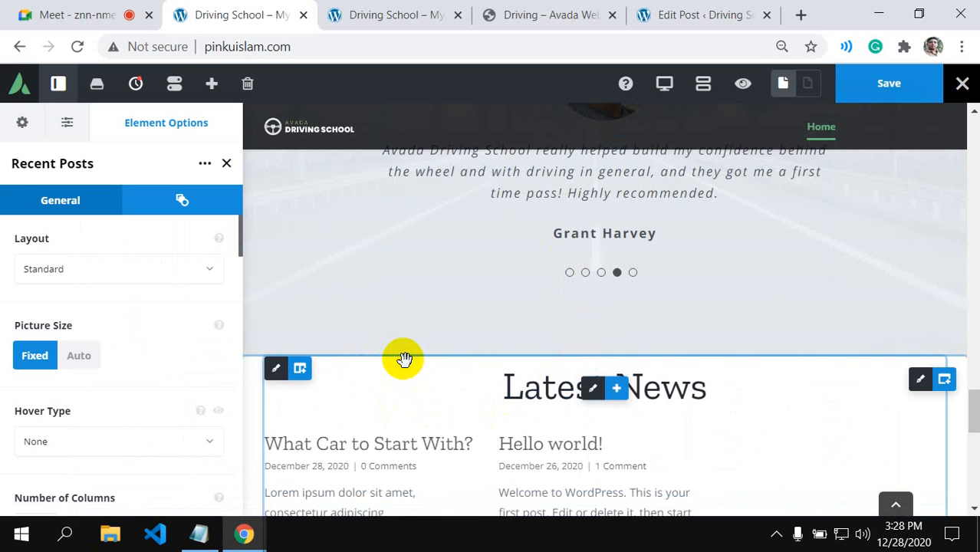
- Change the Recent Posts grid from 3 to 2 columns
scroll(424, 400, down, 2)
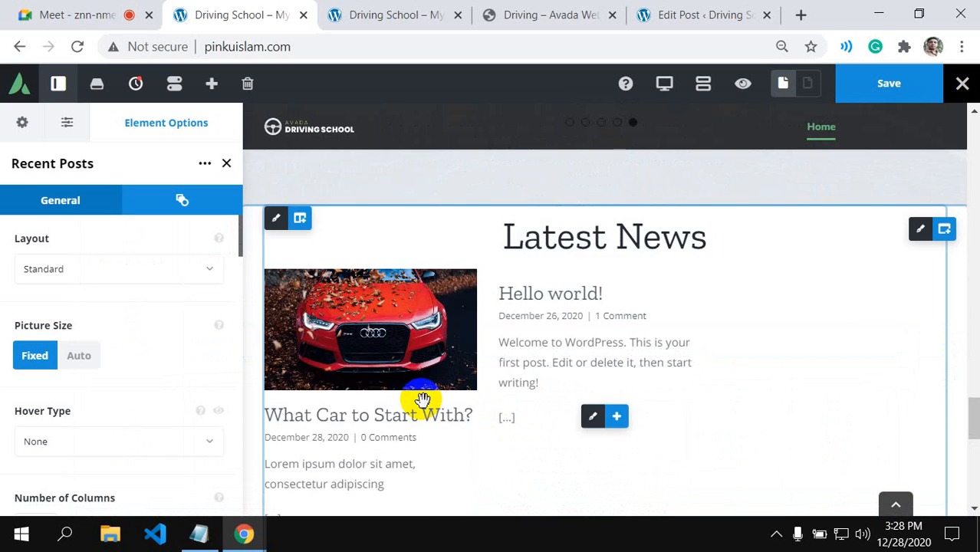
scroll(126, 428, down, 2)
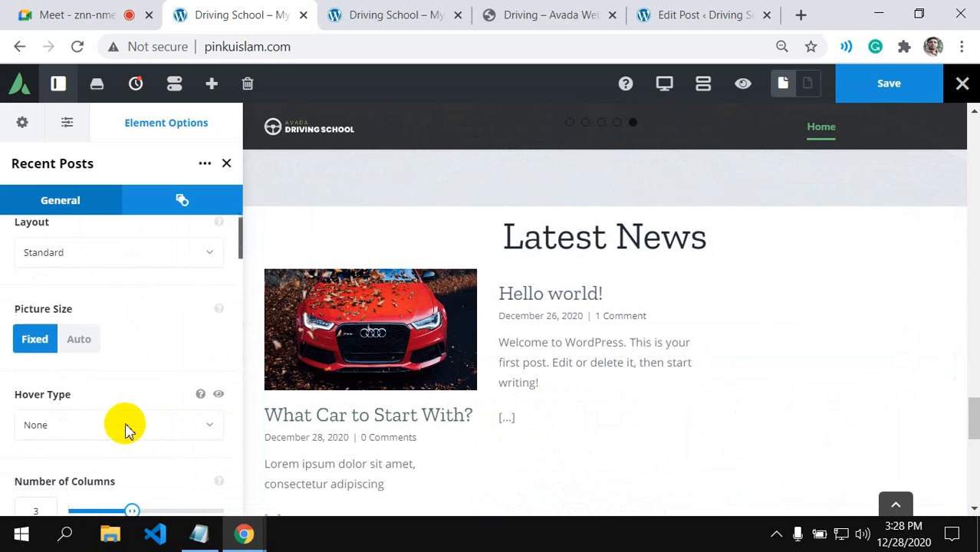
drag(118, 378, 100, 378)
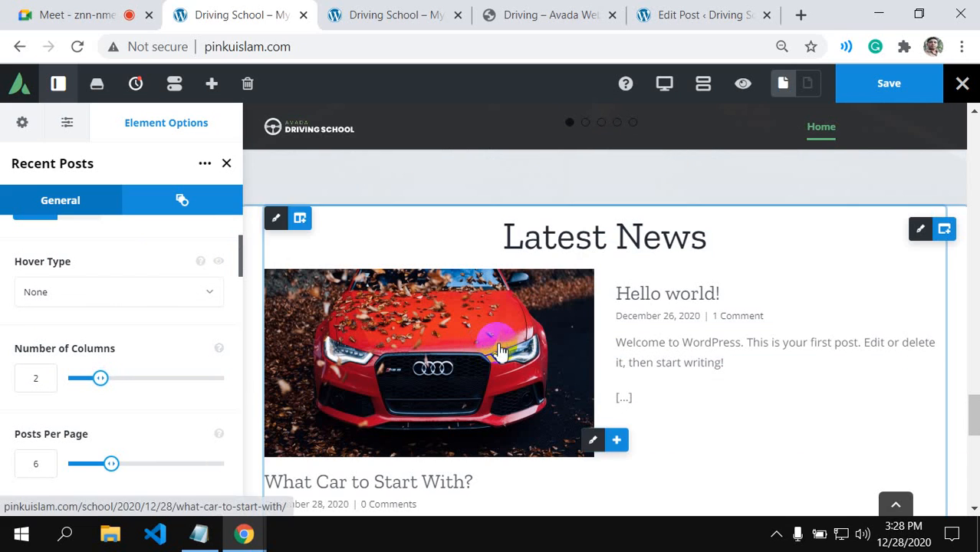
scroll(424, 373, down, 2)
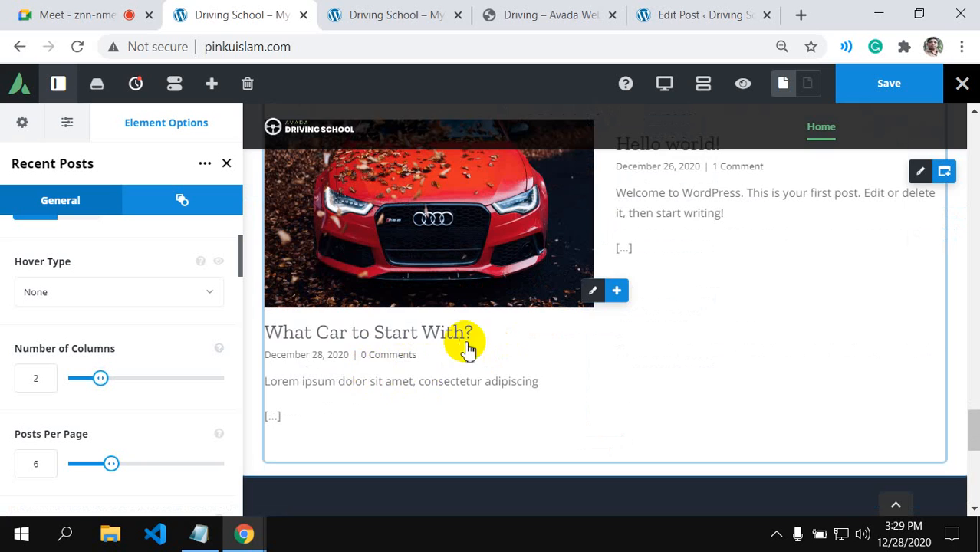
scroll(466, 344, up, 4)
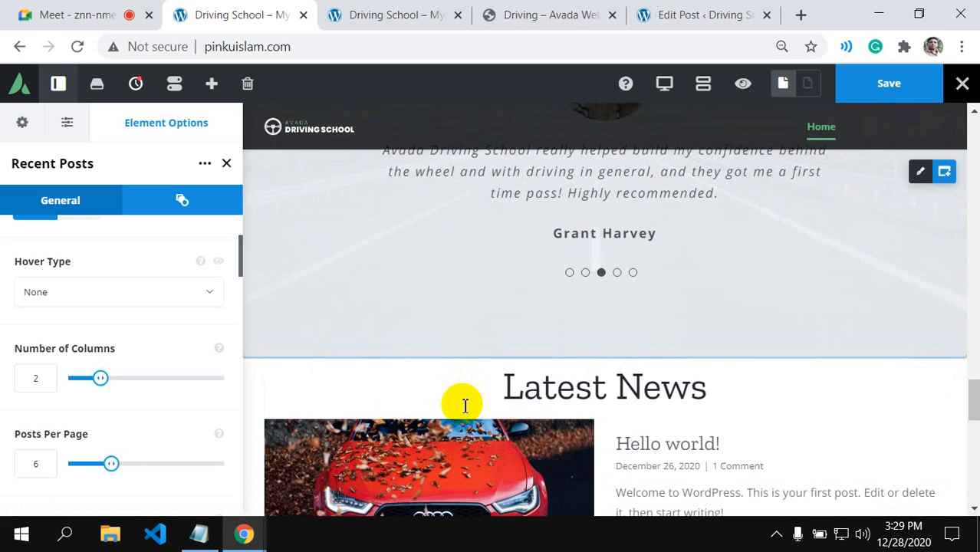
scroll(456, 407, down, 2)
click(541, 17)
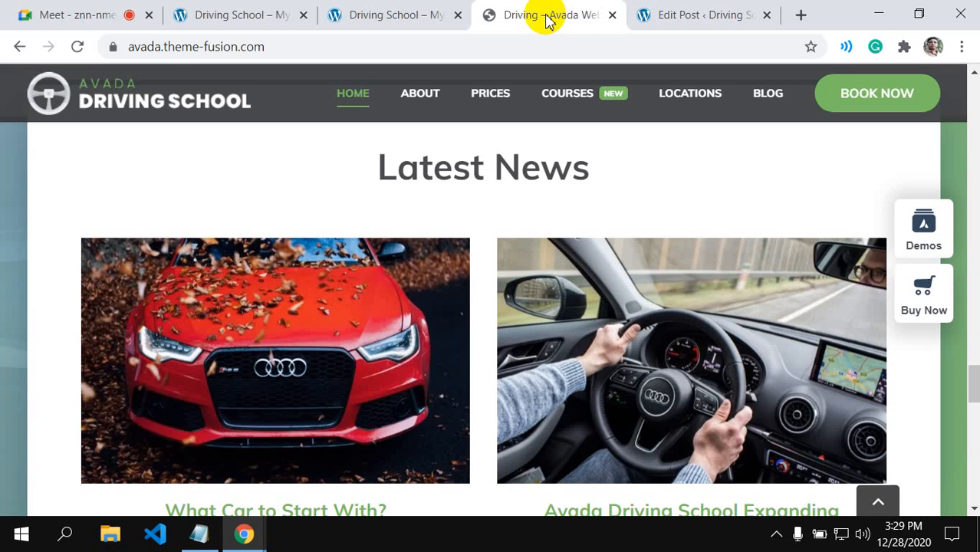
scroll(396, 296, down, 2)
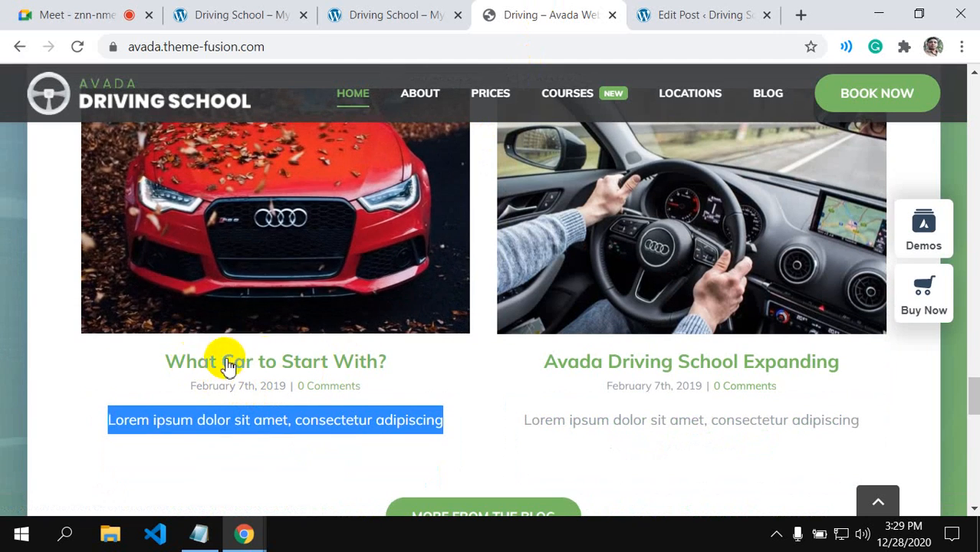
click(251, 12)
scroll(328, 387, down, 2)
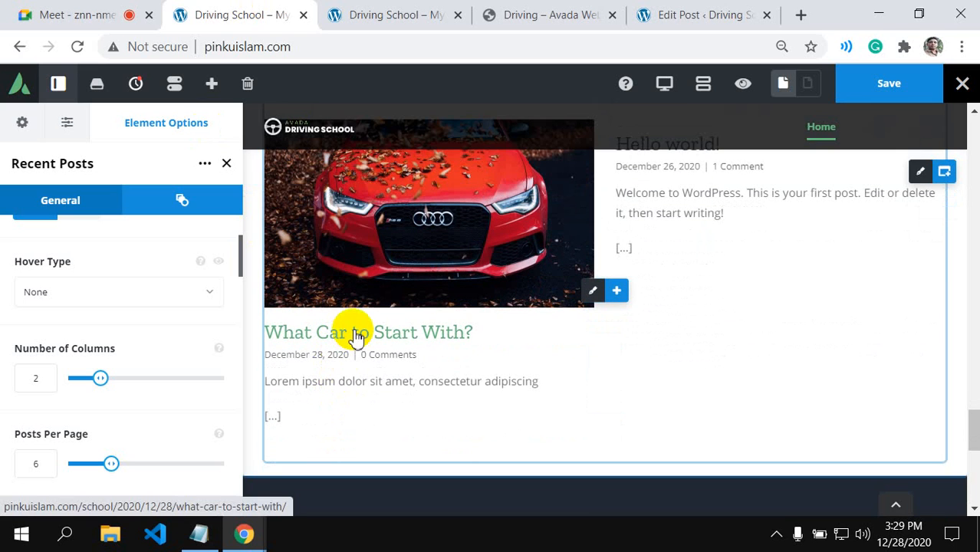
click(519, 17)
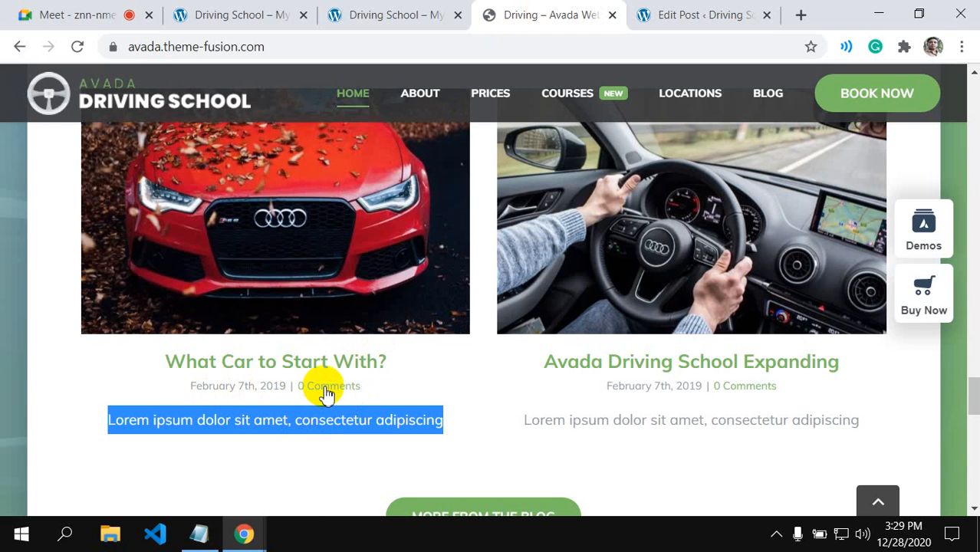
click(232, 13)
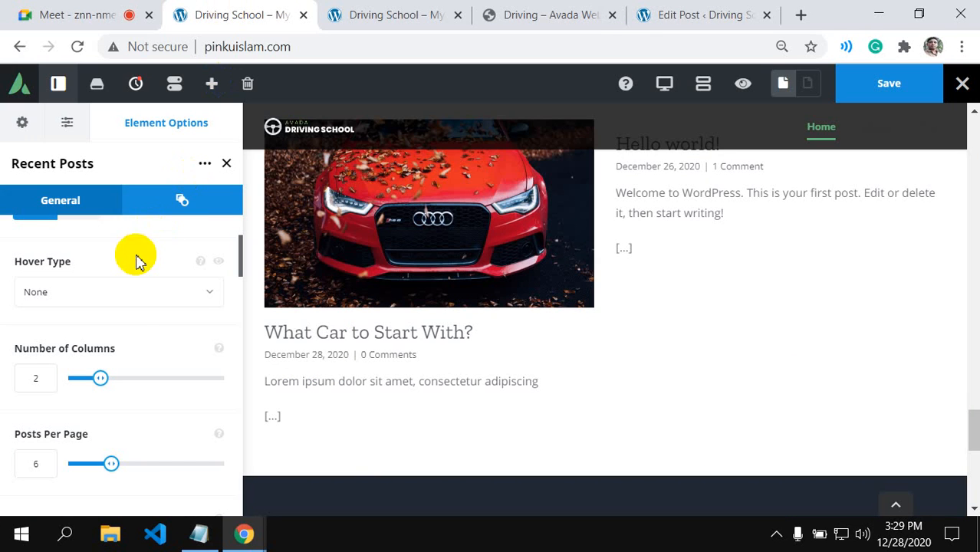
- Set the Recent Posts Content Alignment to Center
scroll(142, 318, down, 2)
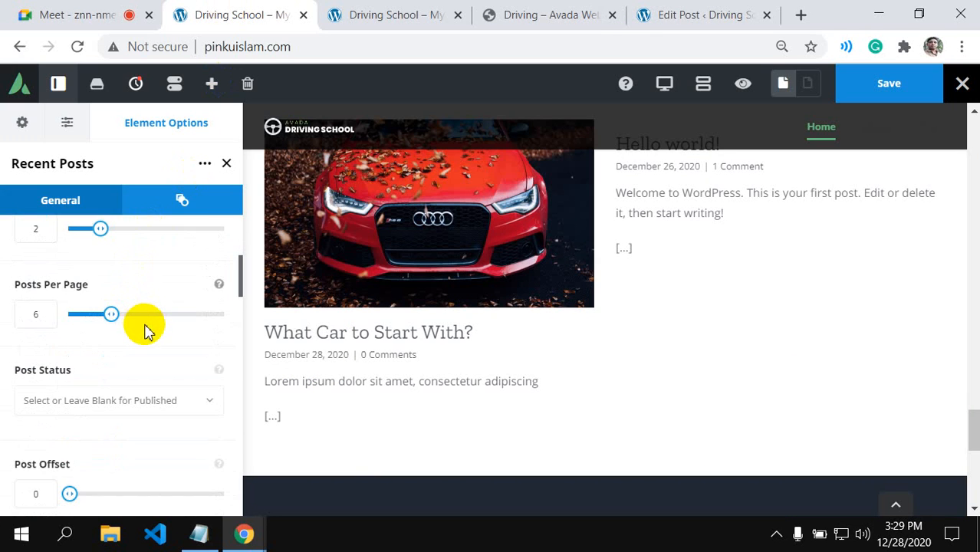
scroll(151, 338, down, 4)
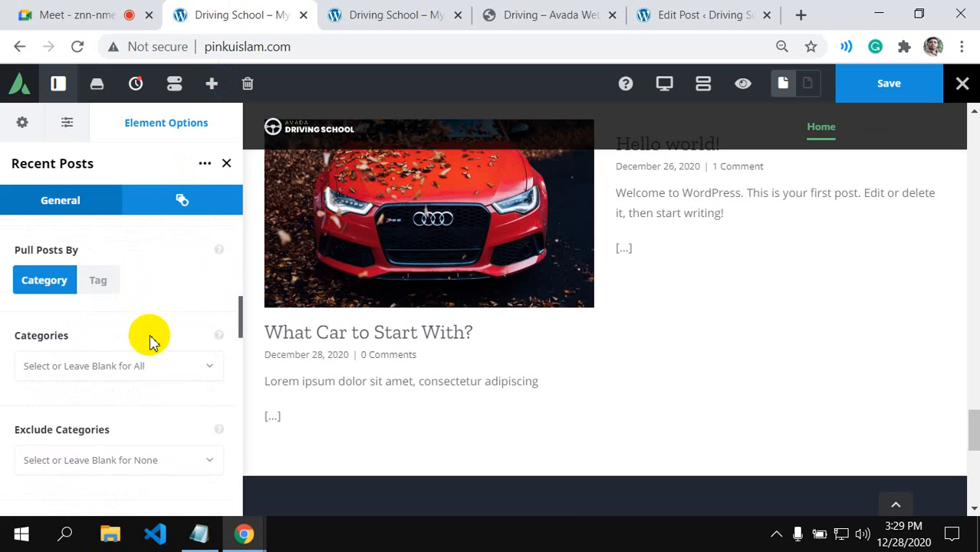
scroll(150, 341, down, 6)
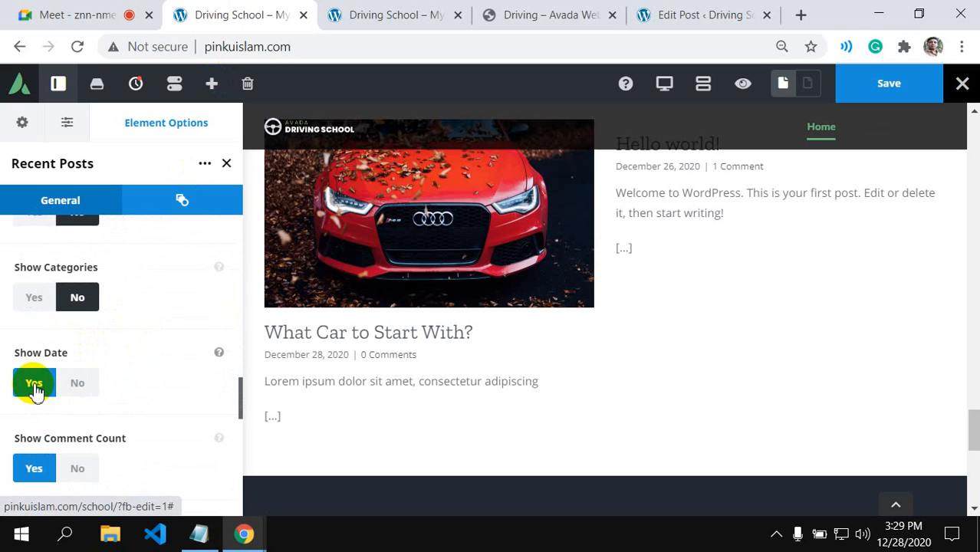
scroll(42, 393, down, 2)
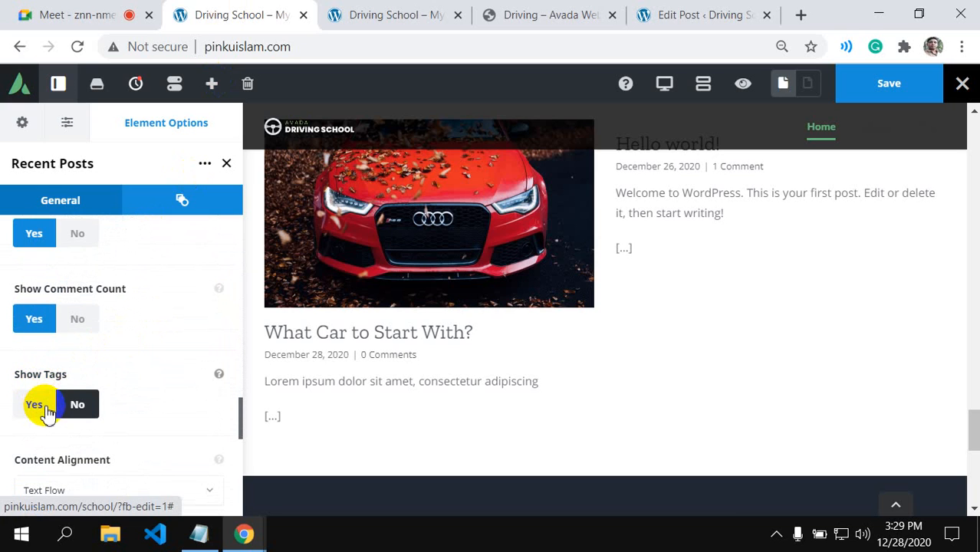
scroll(60, 394, down, 2)
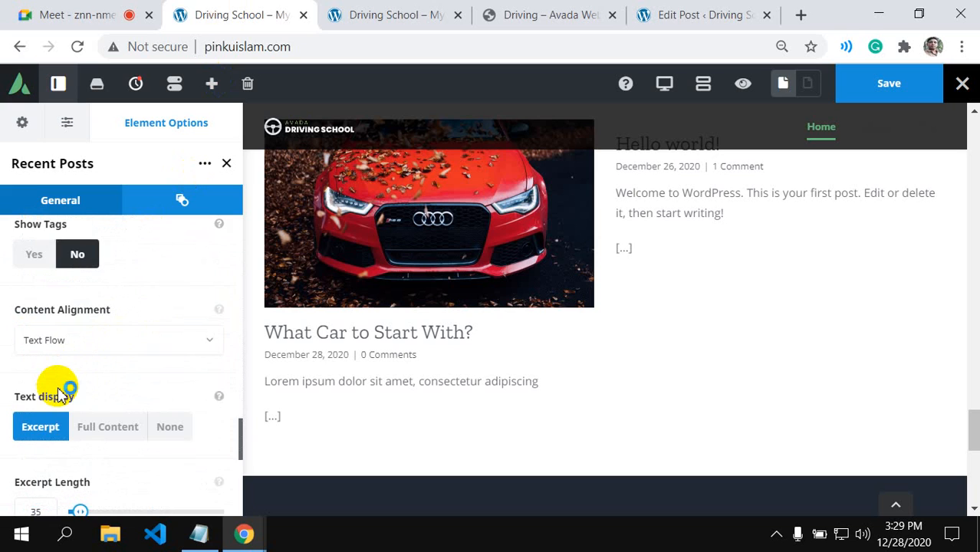
click(212, 341)
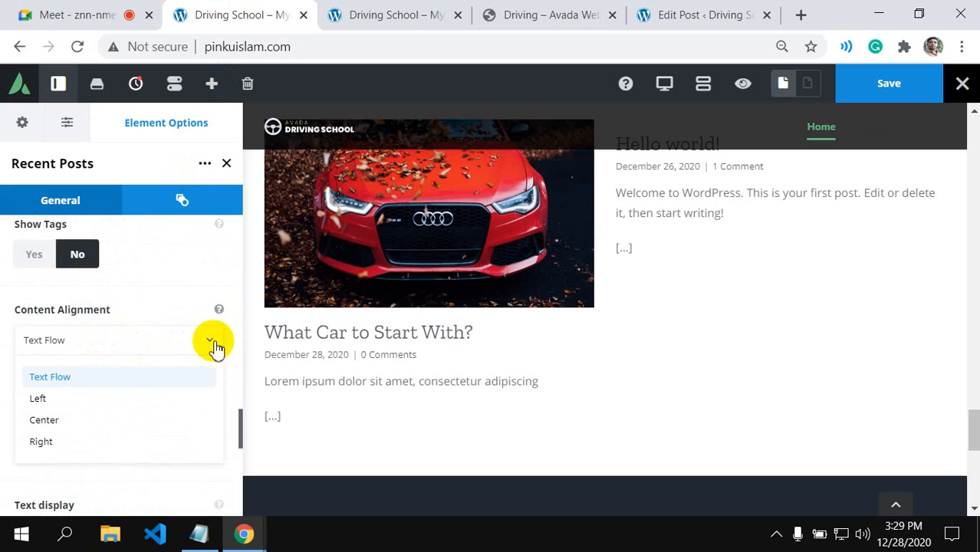
click(67, 428)
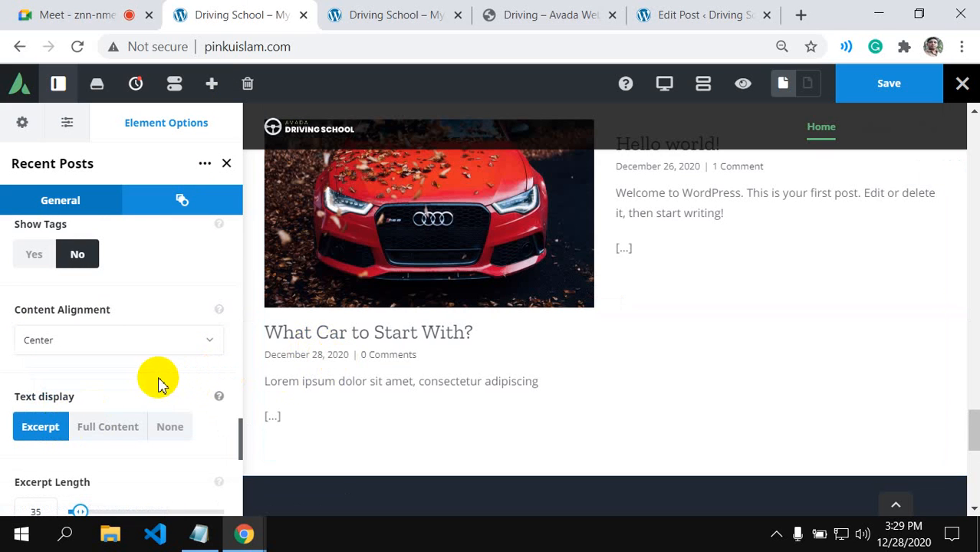
click(206, 344)
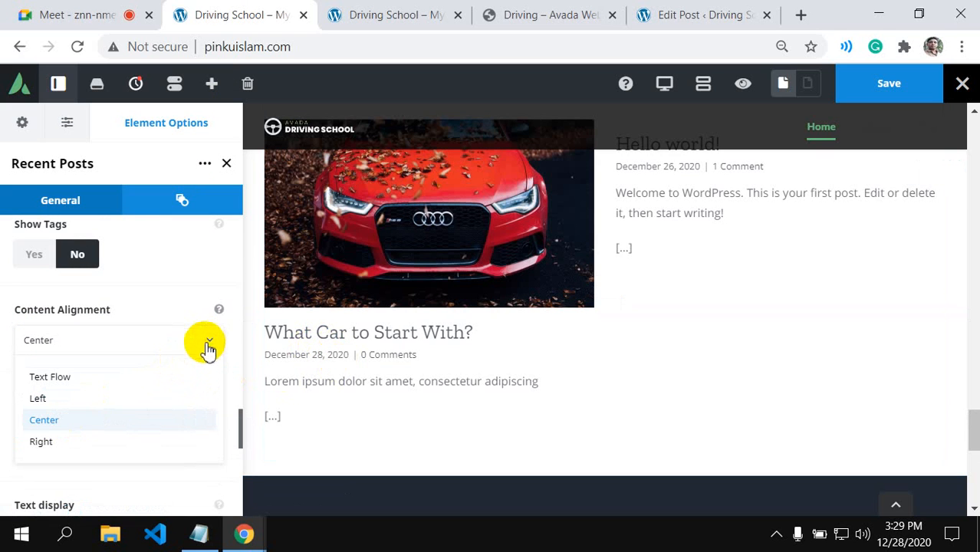
click(54, 423)
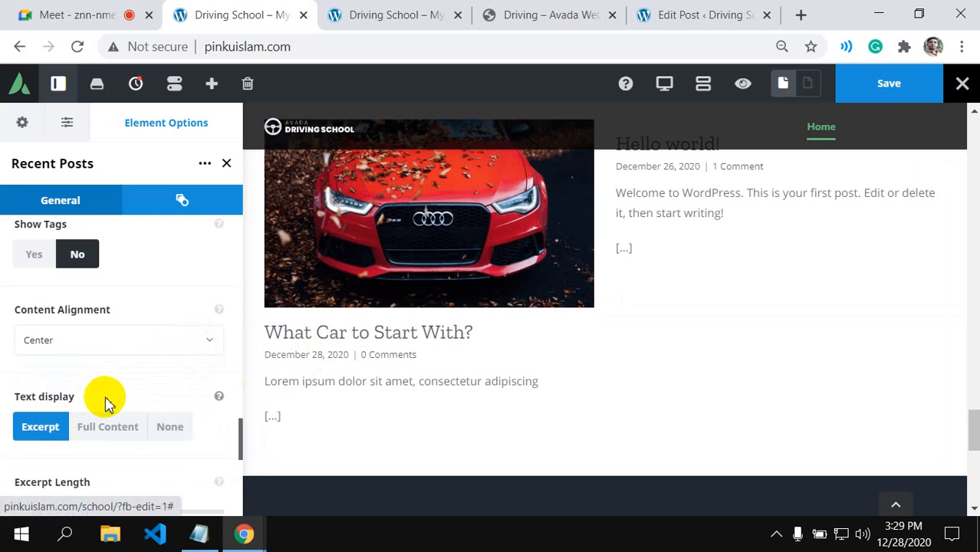
- Switch the Recent Posts text display to Full Content and compare against the demo site
scroll(105, 402, down, 2)
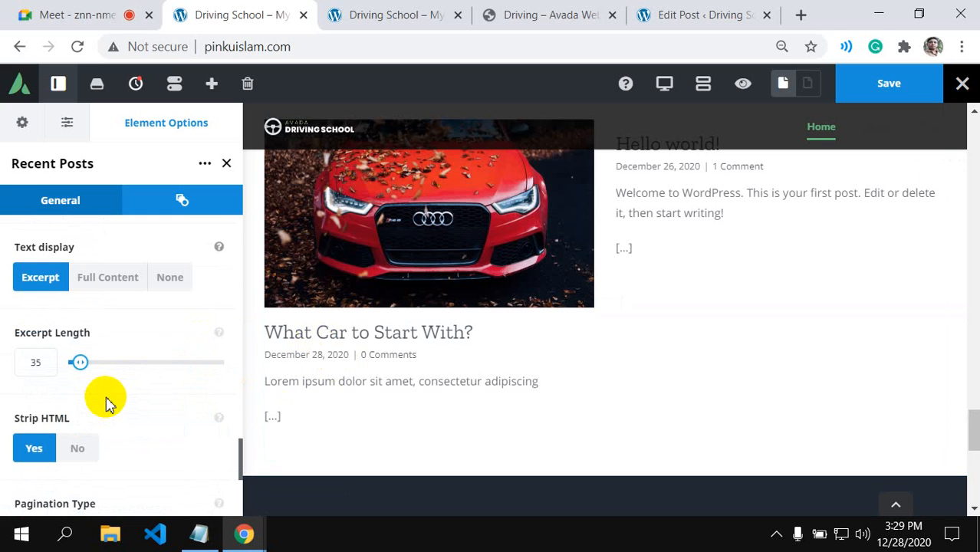
click(108, 278)
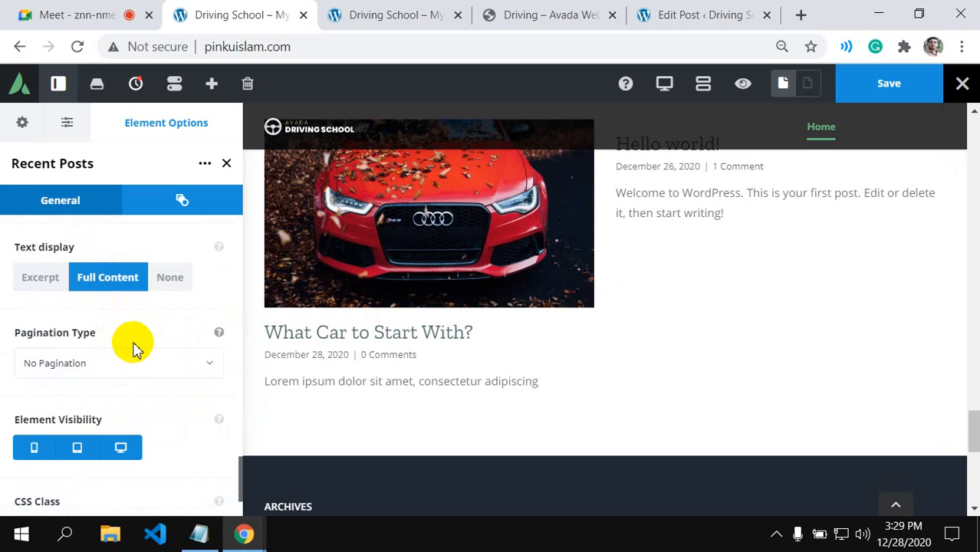
click(544, 17)
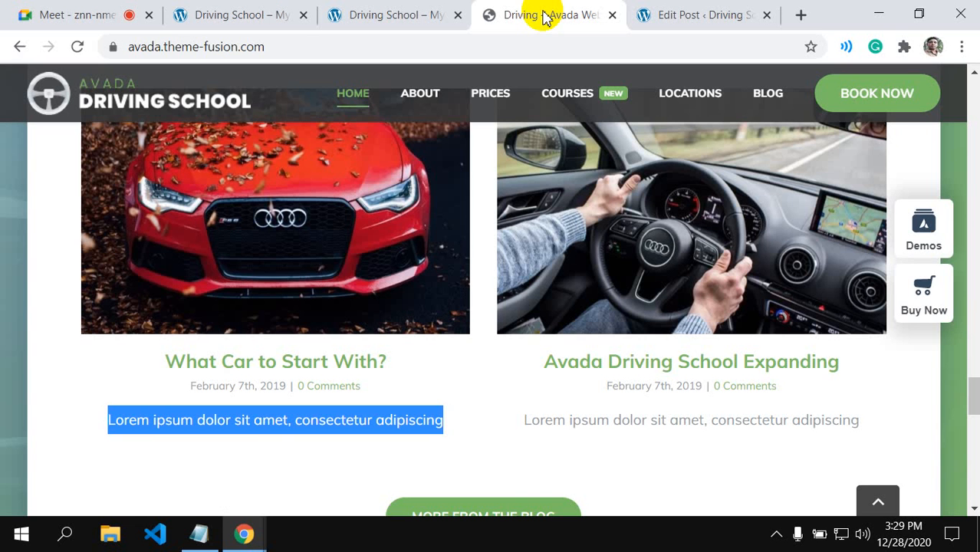
click(375, 389)
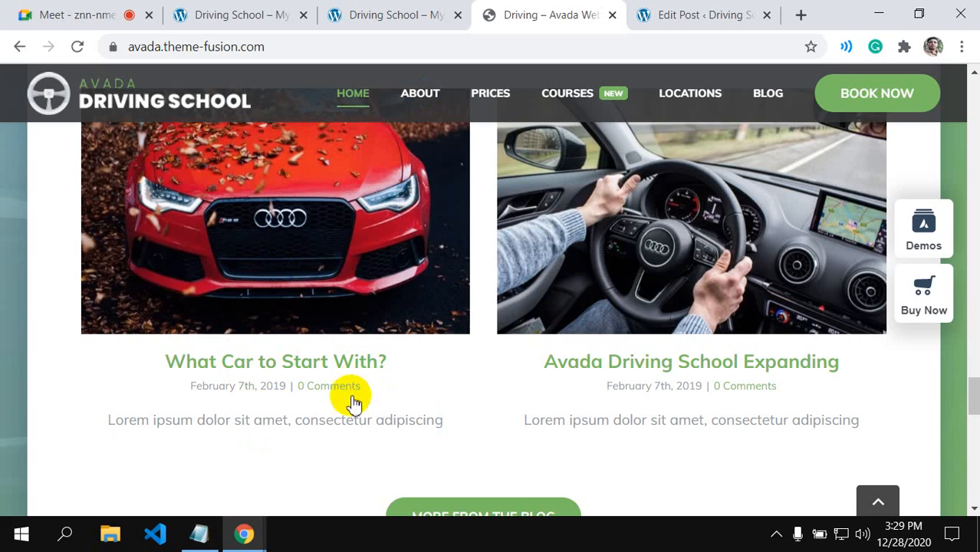
click(216, 21)
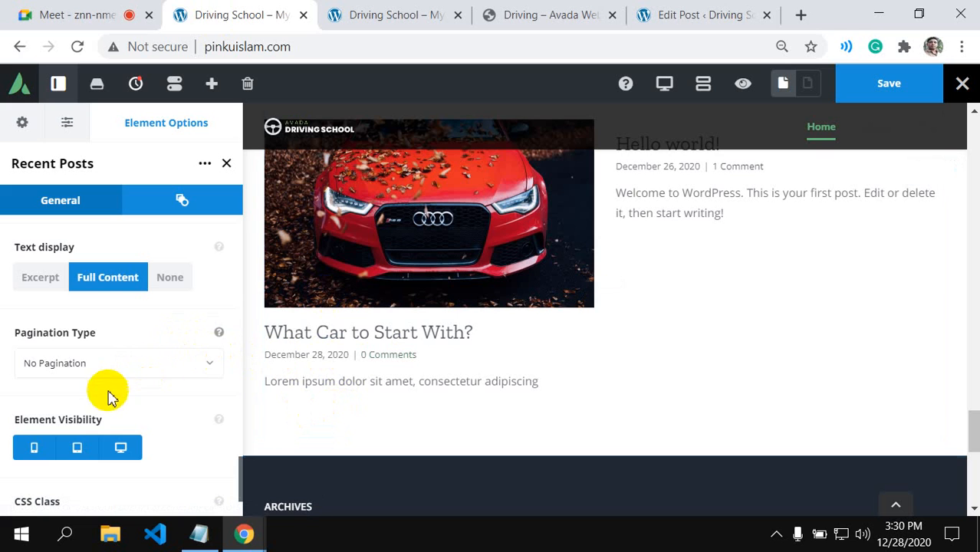
scroll(115, 379, down, 2)
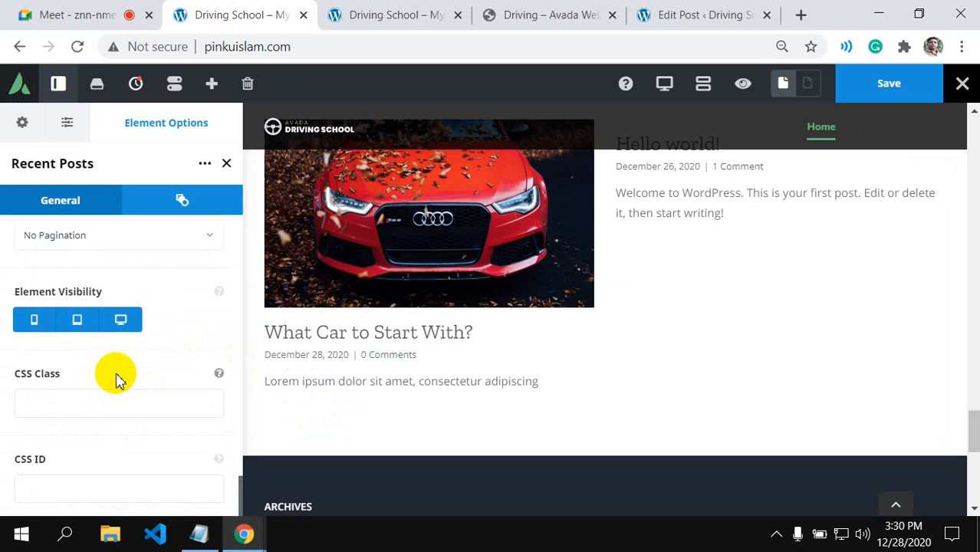
scroll(116, 379, up, 7)
scroll(437, 344, up, 3)
- Save the home page changes in Avada Builder
click(882, 83)
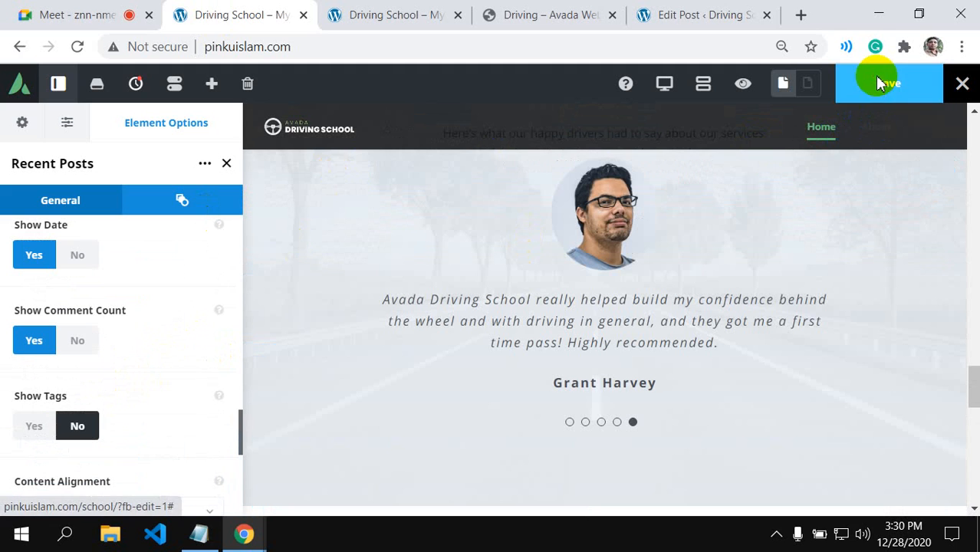
scroll(391, 299, down, 5)
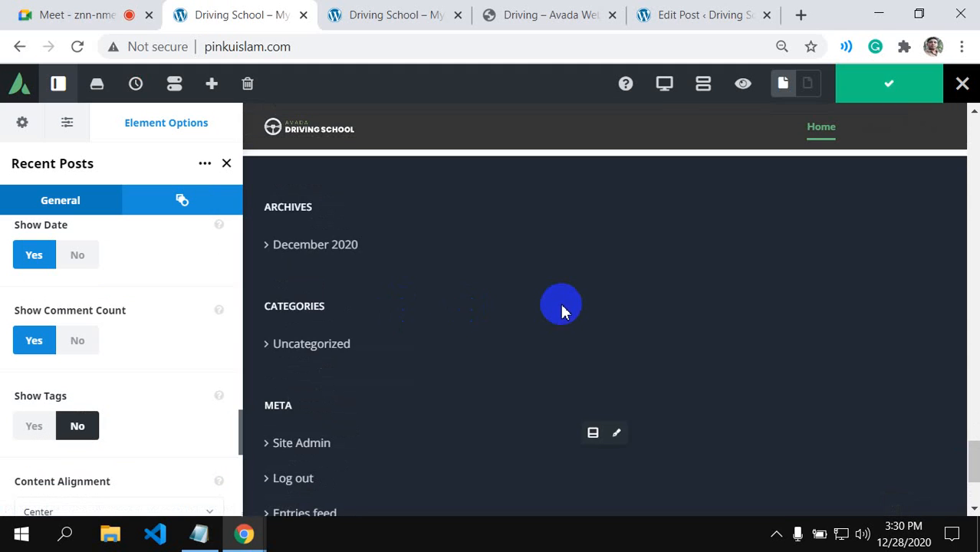
scroll(563, 312, up, 2)
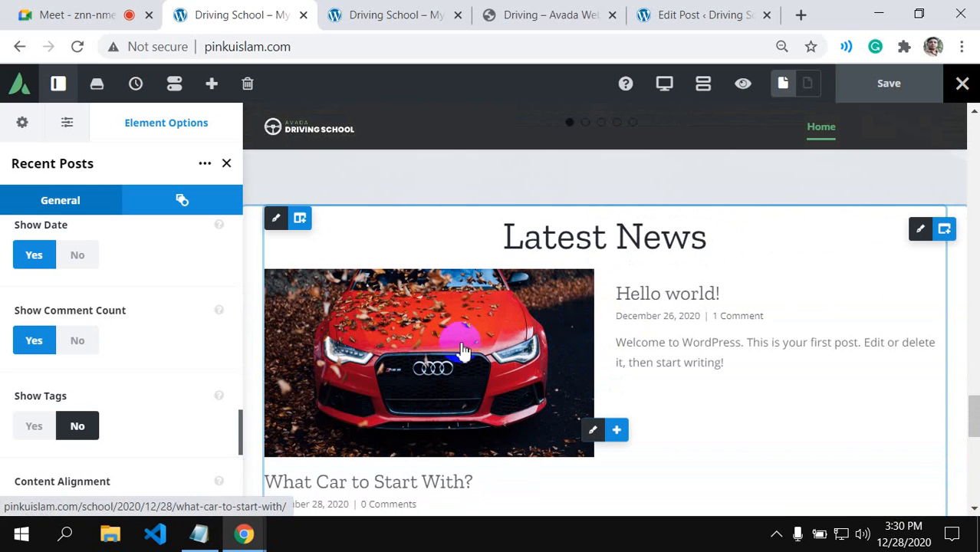
scroll(459, 345, down, 2)
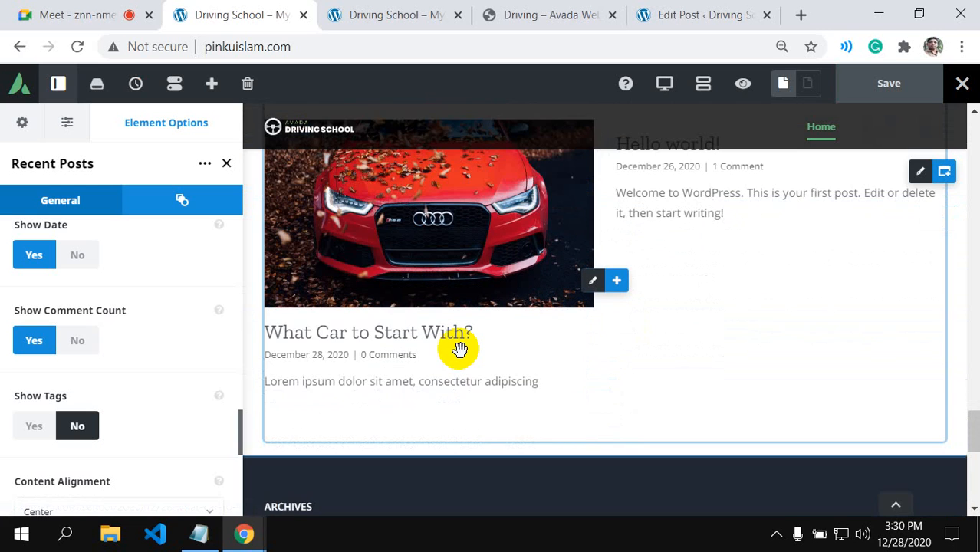
scroll(457, 349, up, 4)
click(343, 454)
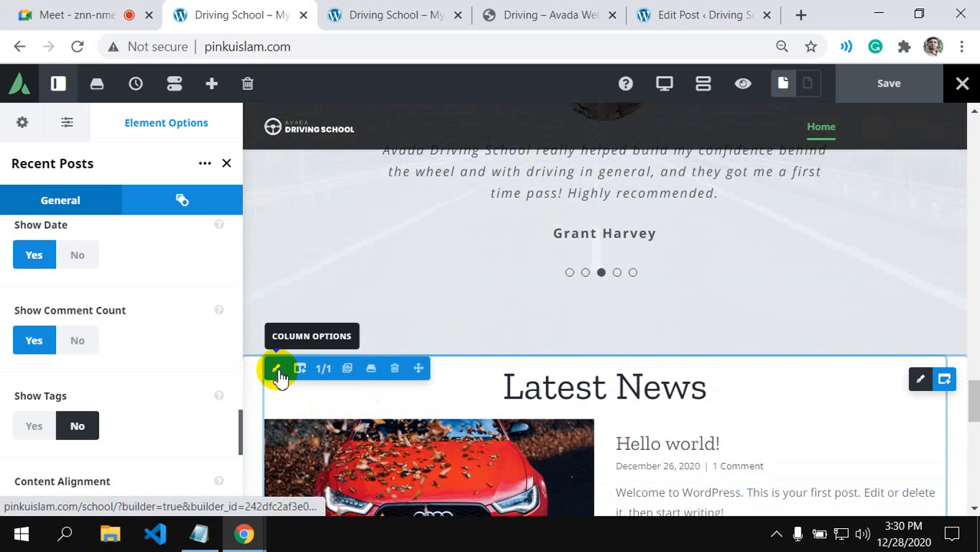
- Compare the Latest News section with the demo site, then return to the builder
click(512, 11)
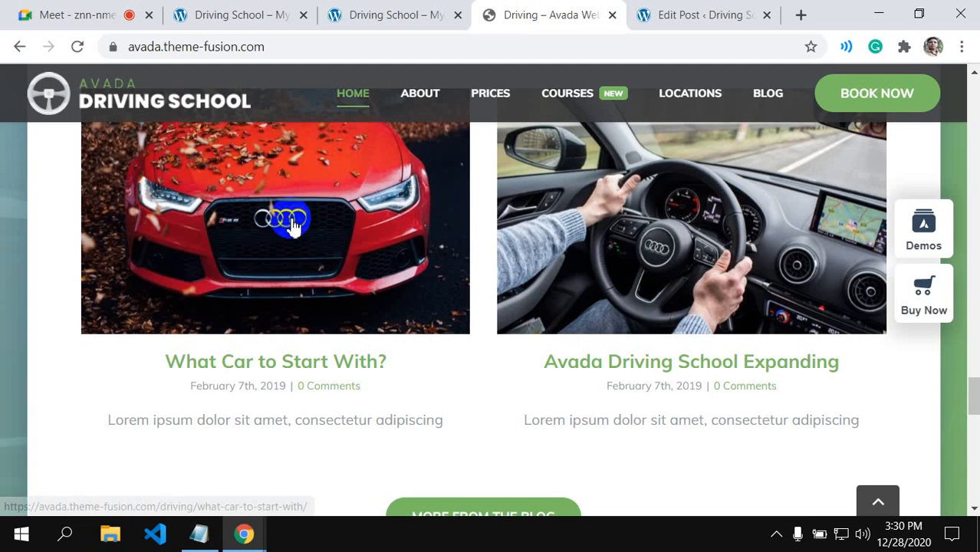
click(226, 20)
scroll(329, 463, down, 2)
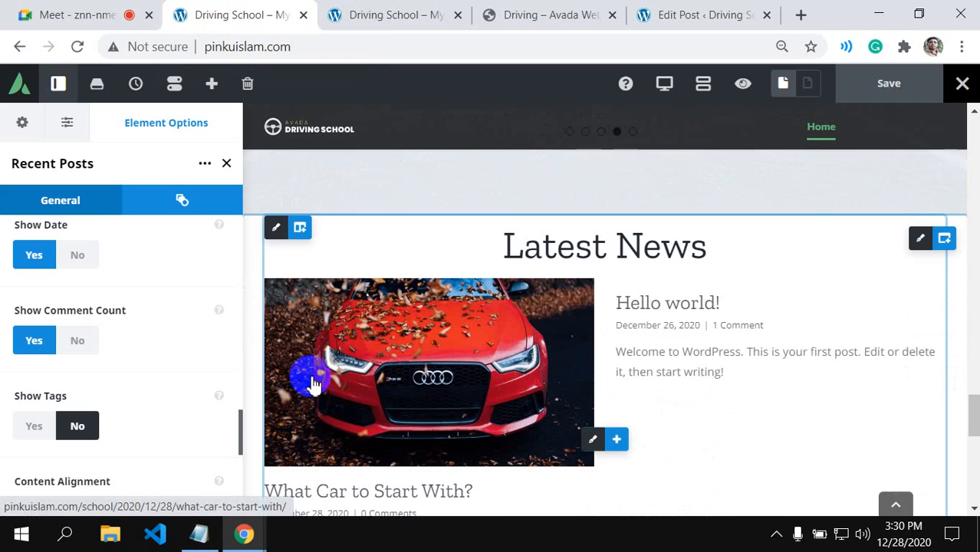
- Set the Latest News column's left margin to zero, widen its left padding, and save
click(276, 222)
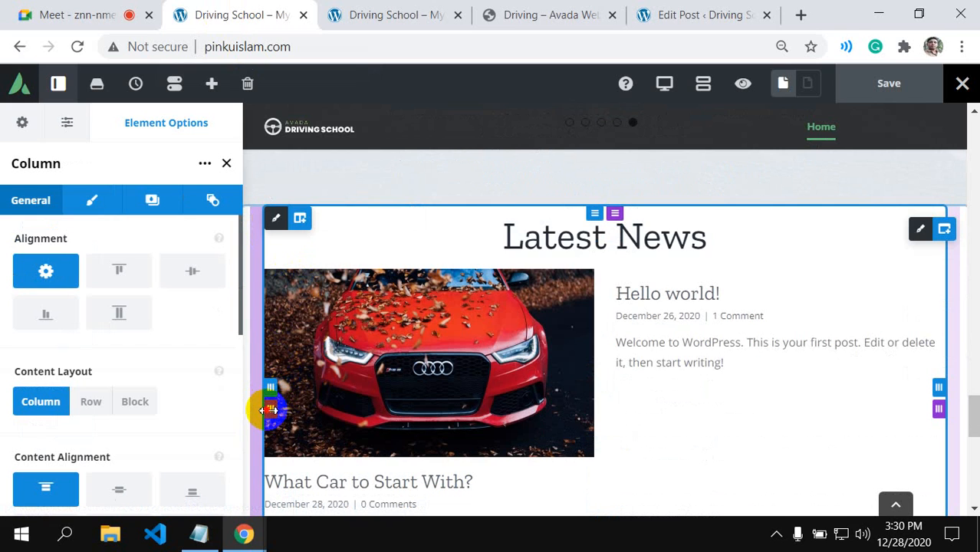
drag(250, 417, 249, 416)
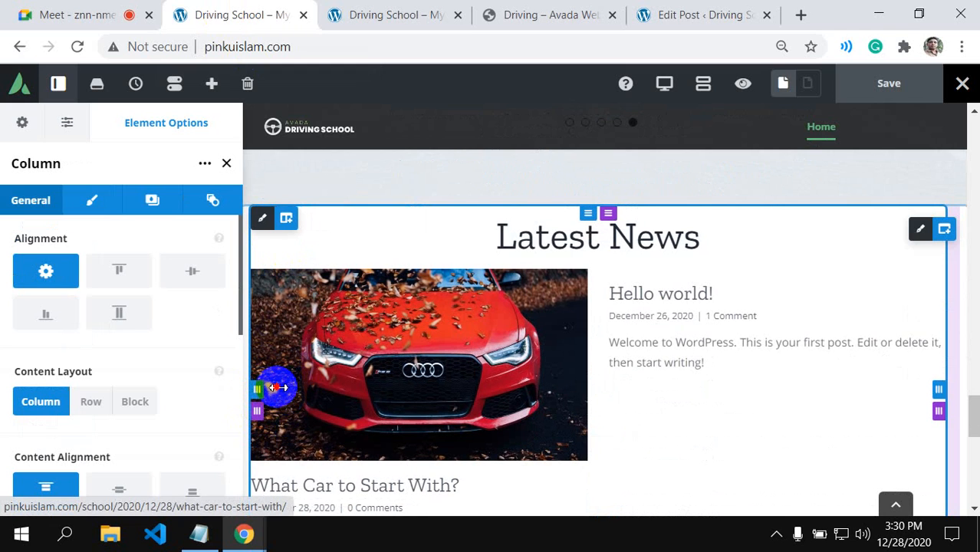
drag(282, 393, 622, 345)
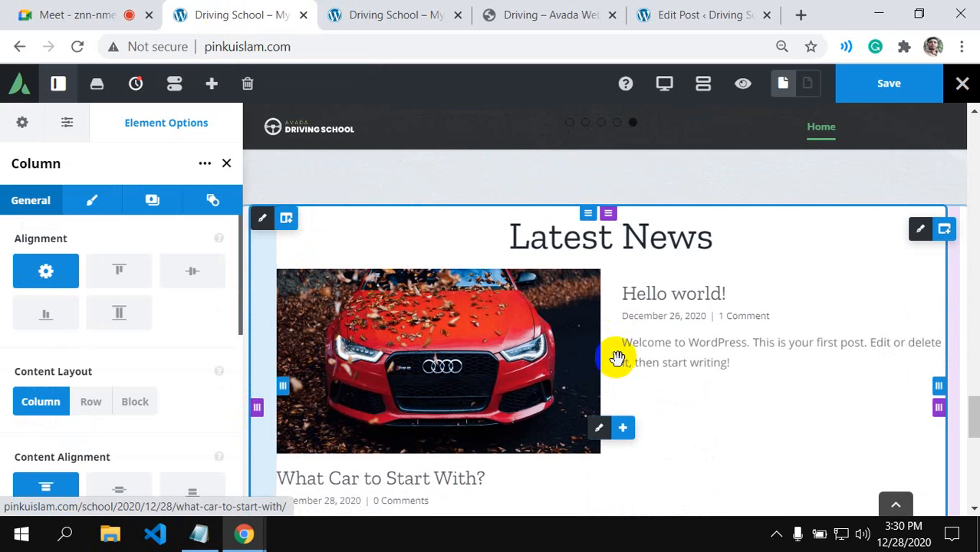
click(870, 83)
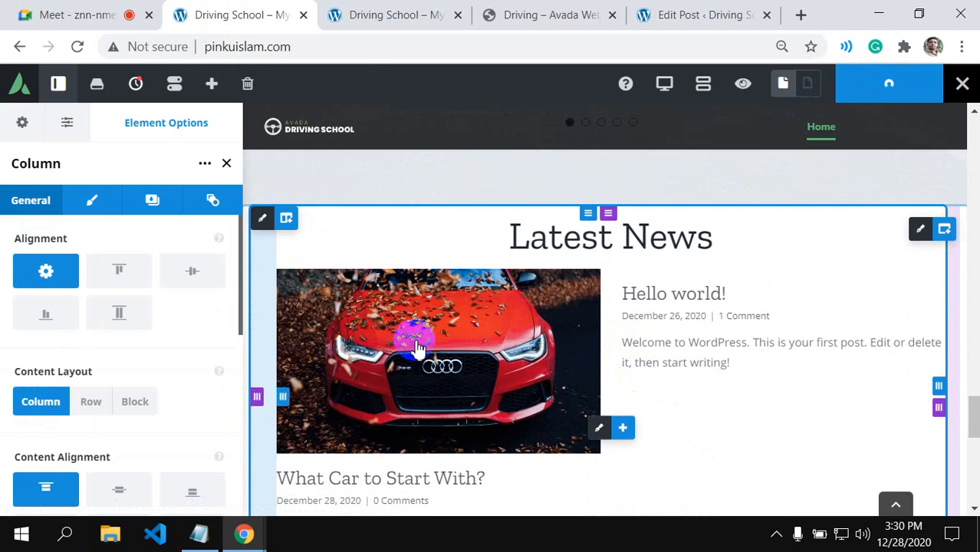
scroll(414, 341, down, 4)
scroll(415, 341, up, 2)
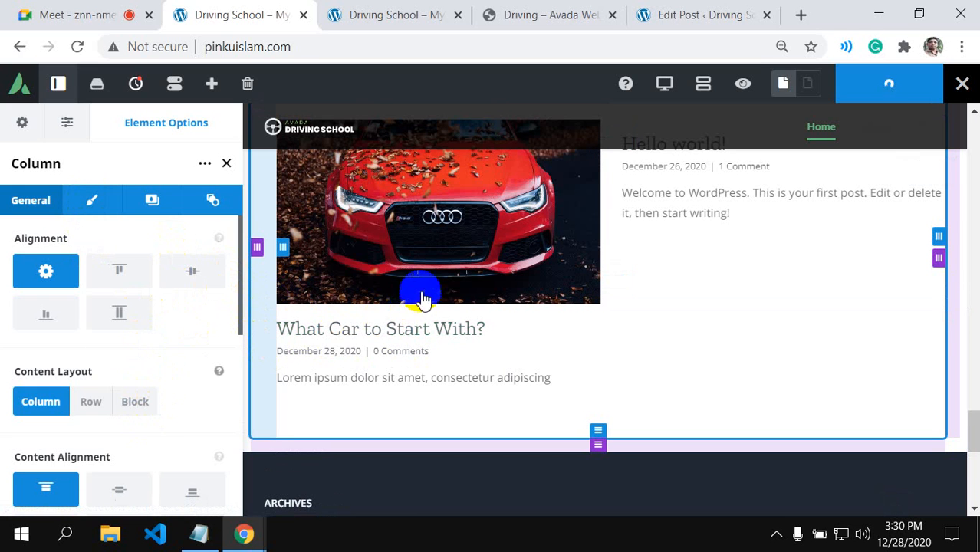
scroll(448, 274, up, 2)
scroll(443, 334, up, 2)
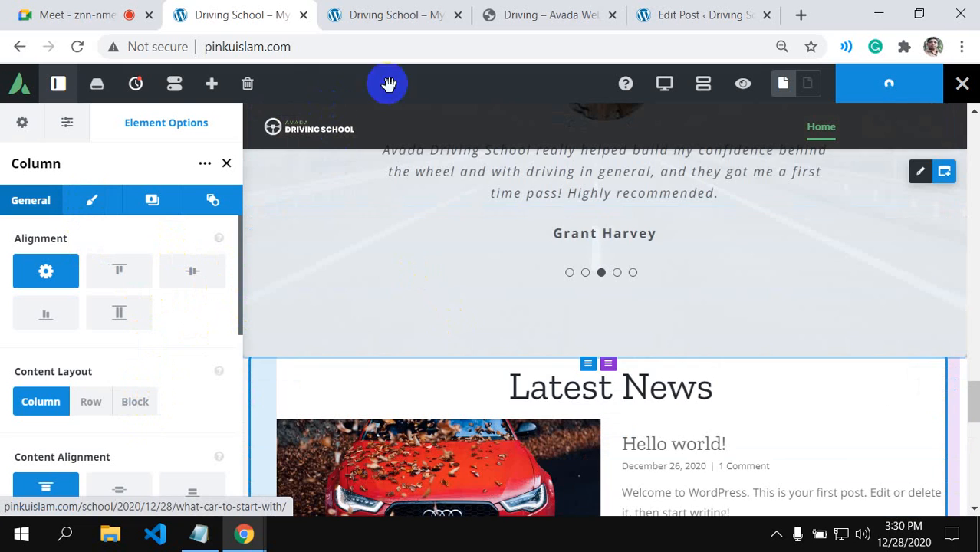
- Copy the demo post title 'Avada Driving School Expanding'
click(709, 15)
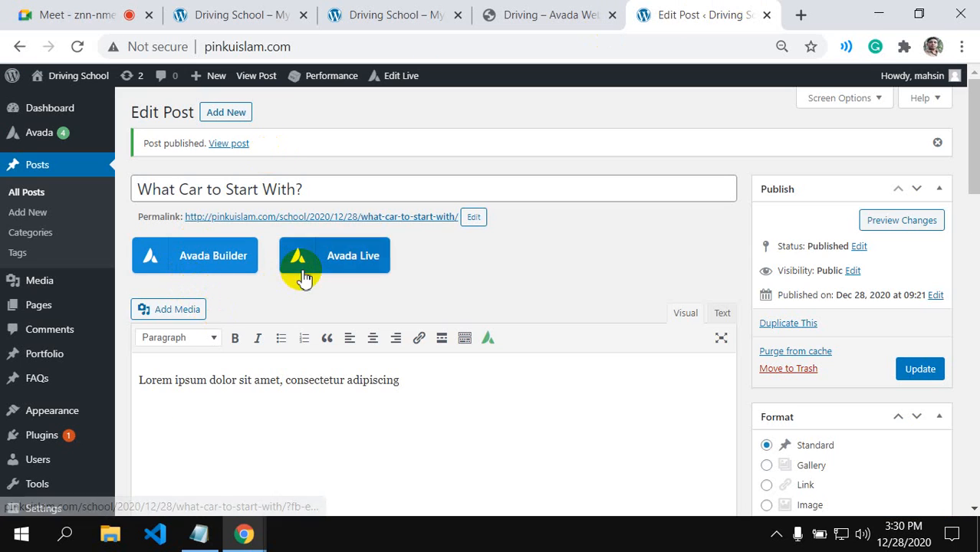
click(506, 11)
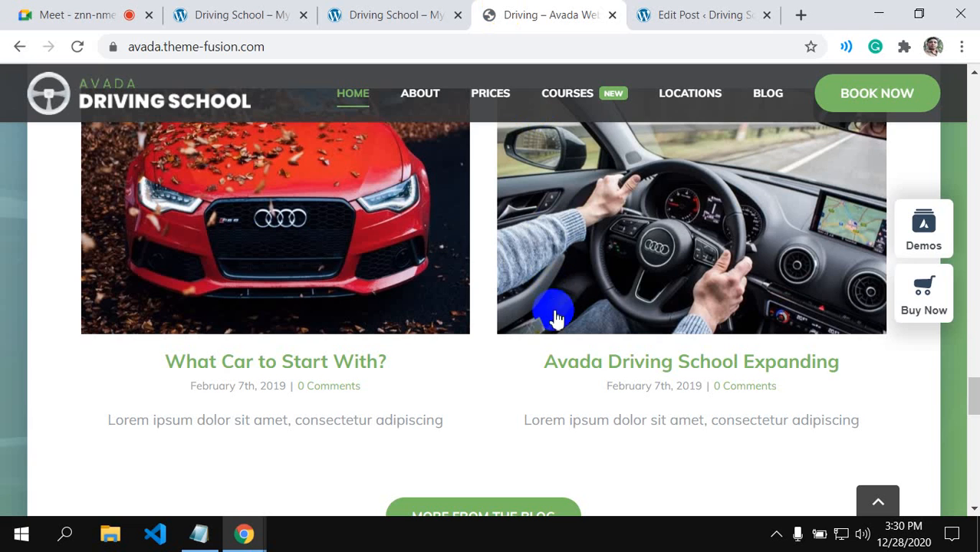
drag(535, 355, 843, 365)
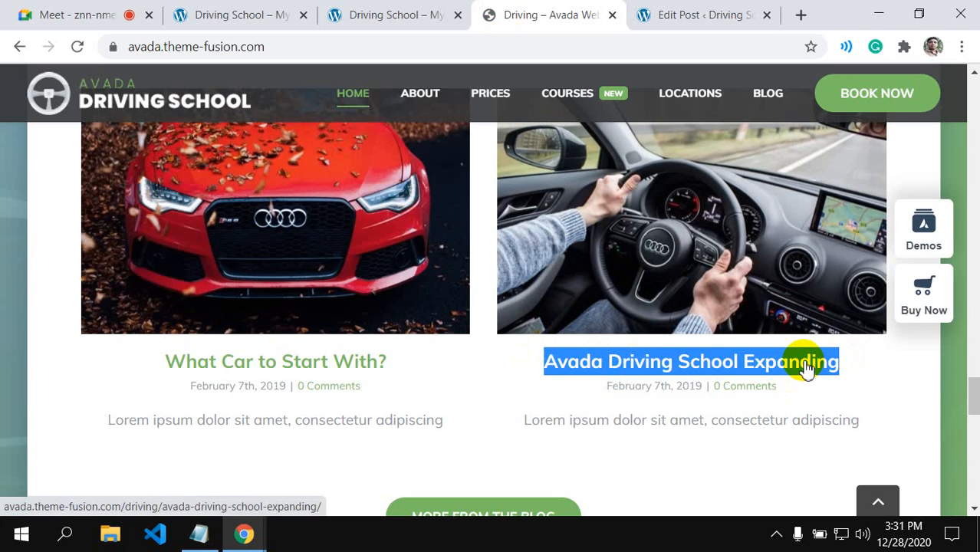
right_click(804, 365)
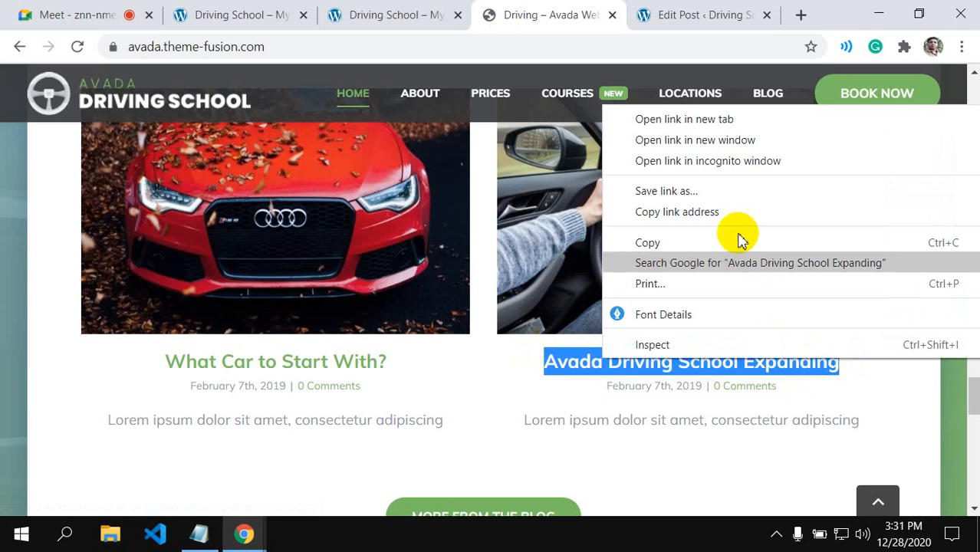
click(673, 244)
- Start a new blog post from the Edit Post page
click(222, 15)
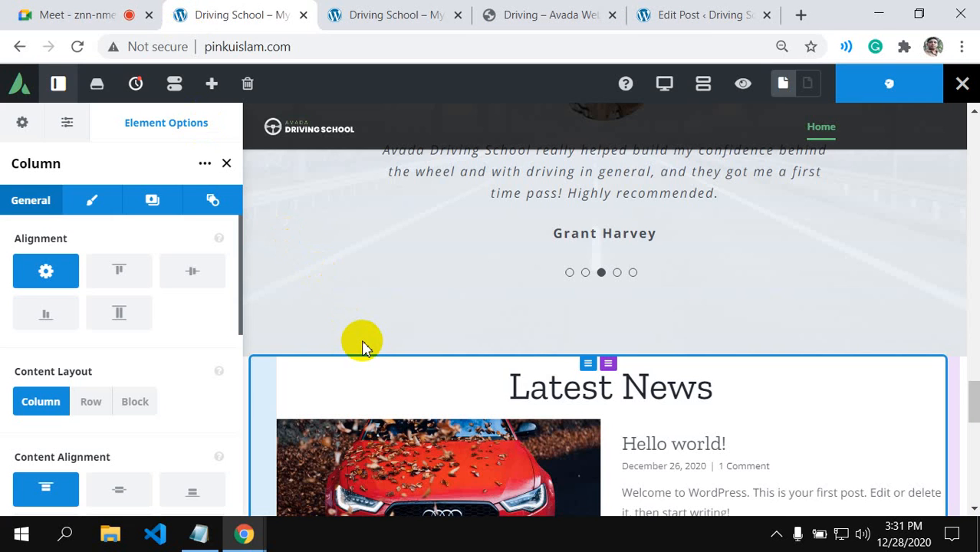
click(664, 16)
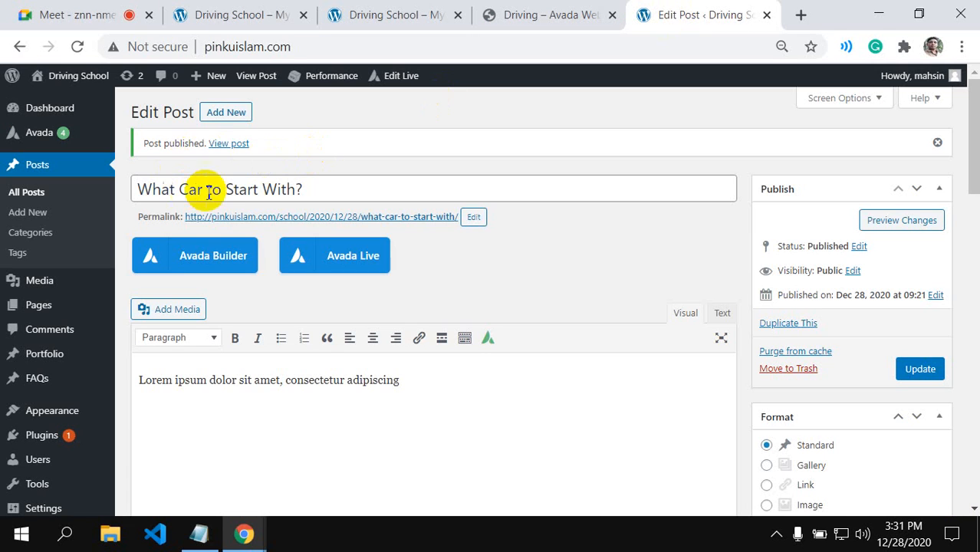
click(225, 113)
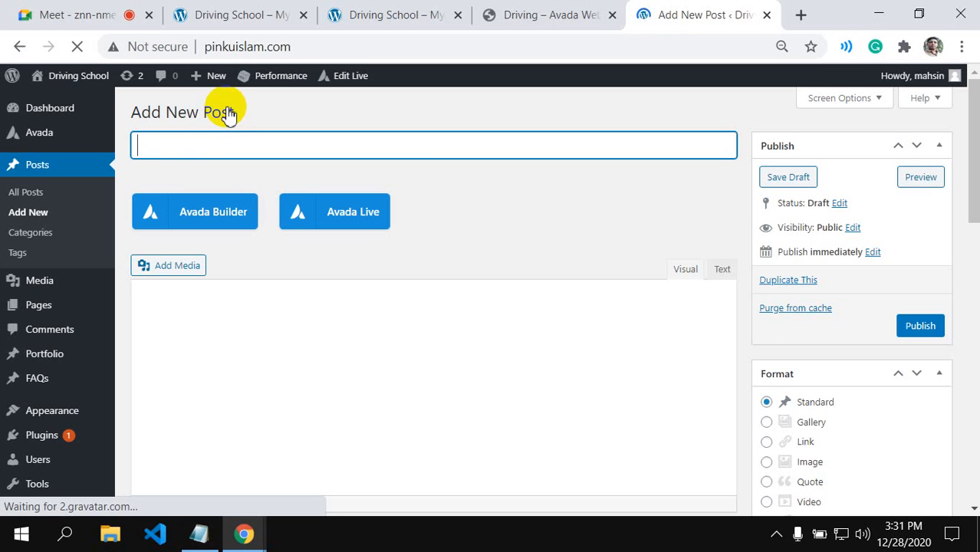
- Title the post 'Avada Driving School Expanding' and select the matching excerpt on the demo site
click(170, 143)
text(Avada Driving School Expanding)
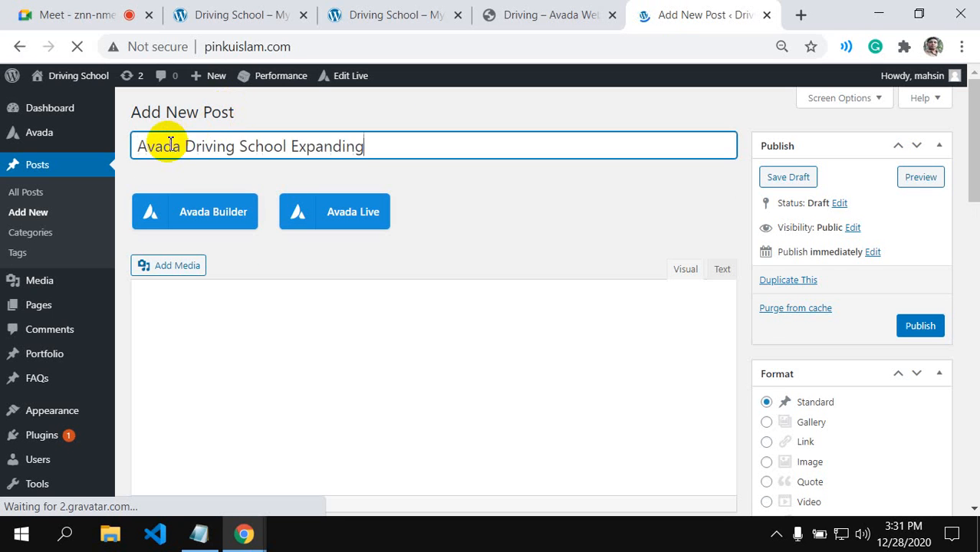
click(529, 9)
click(519, 421)
drag(519, 421, 887, 434)
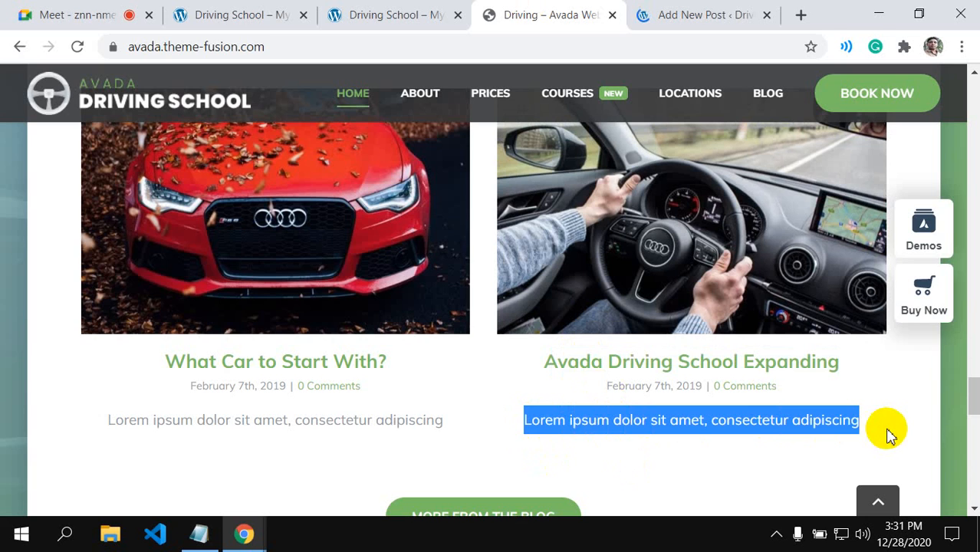
- Paste the copied Lorem ipsum excerpt into the new post's body
click(241, 17)
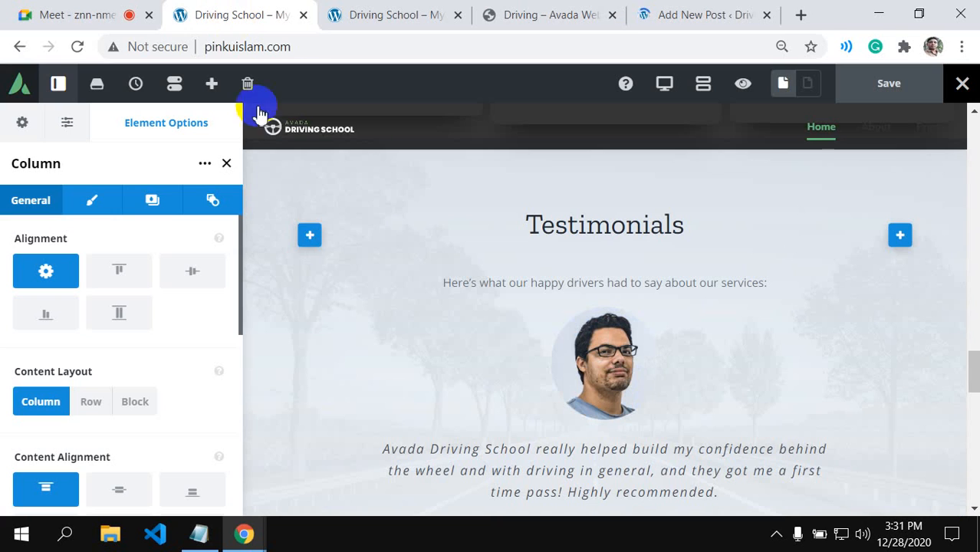
click(640, 23)
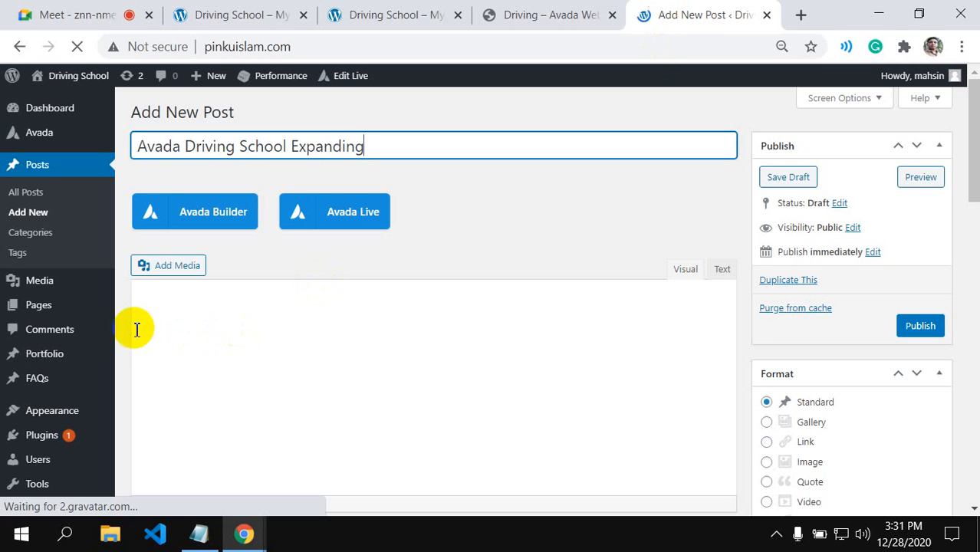
click(160, 303)
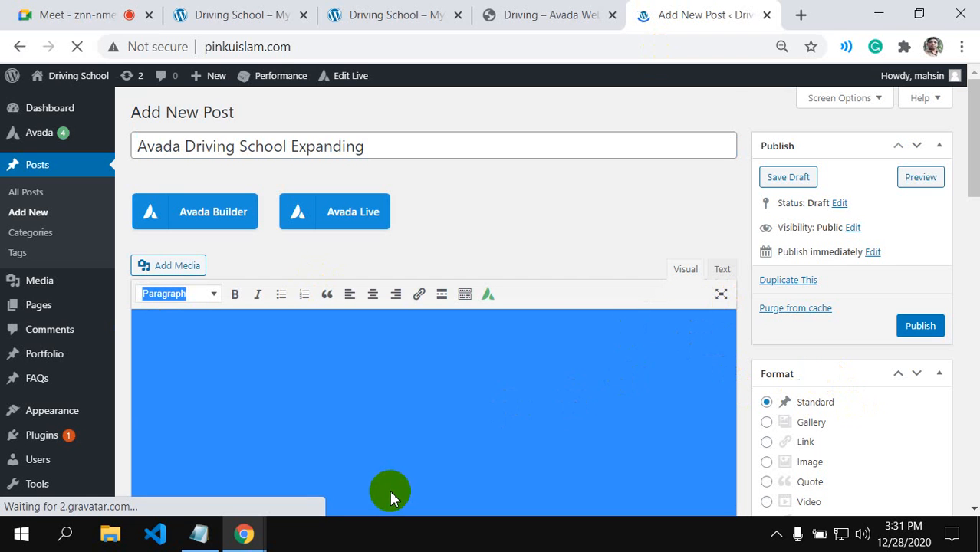
scroll(427, 420, down, 8)
scroll(427, 417, up, 6)
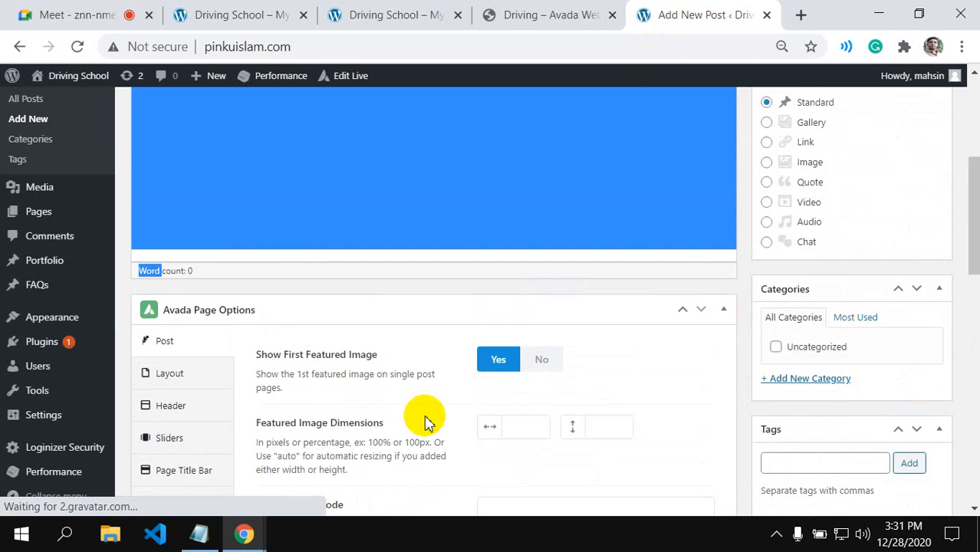
click(314, 287)
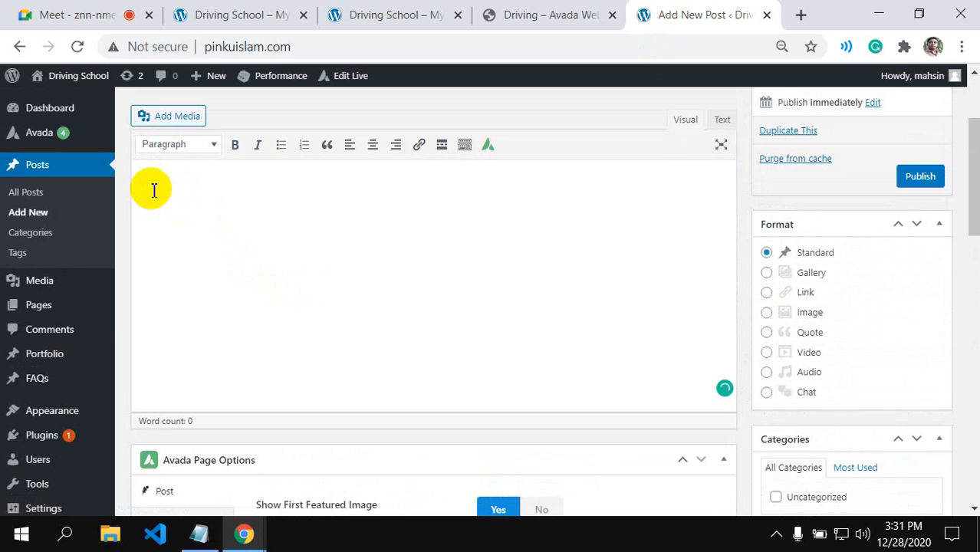
key(ctrl+v)
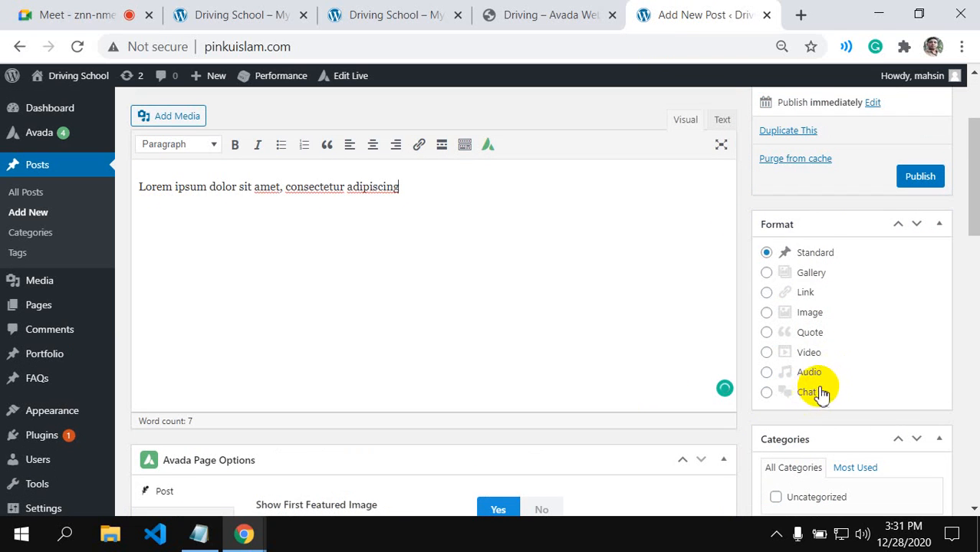
- Open the post's featured image media library
scroll(820, 393, down, 3)
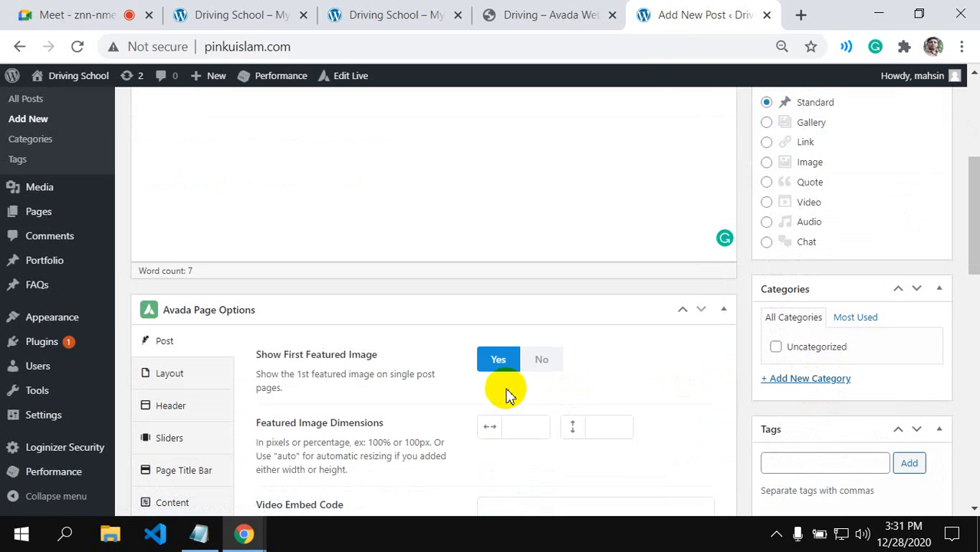
scroll(836, 354, down, 5)
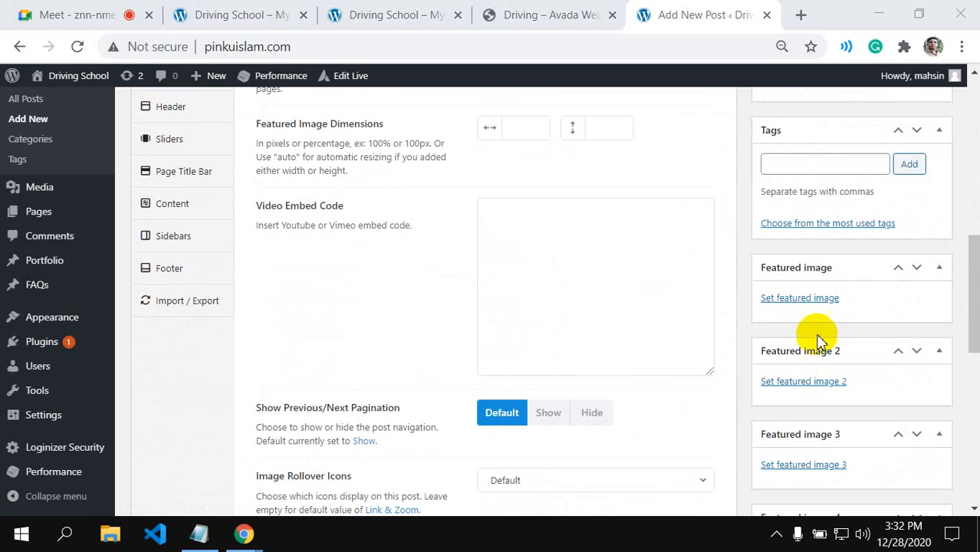
click(807, 303)
click(807, 301)
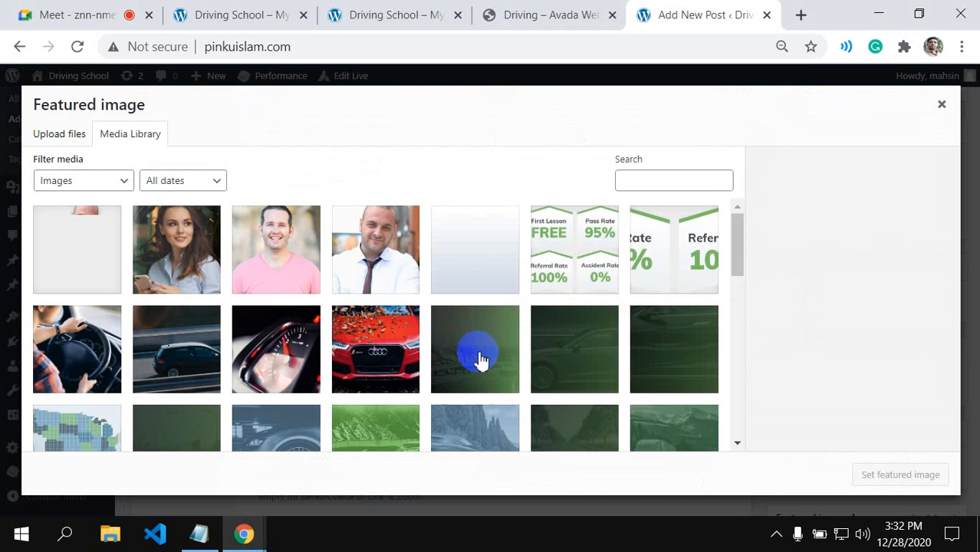
- Set the steering-wheel car photo as the post's featured image, matching the demo post
scroll(479, 361, down, 2)
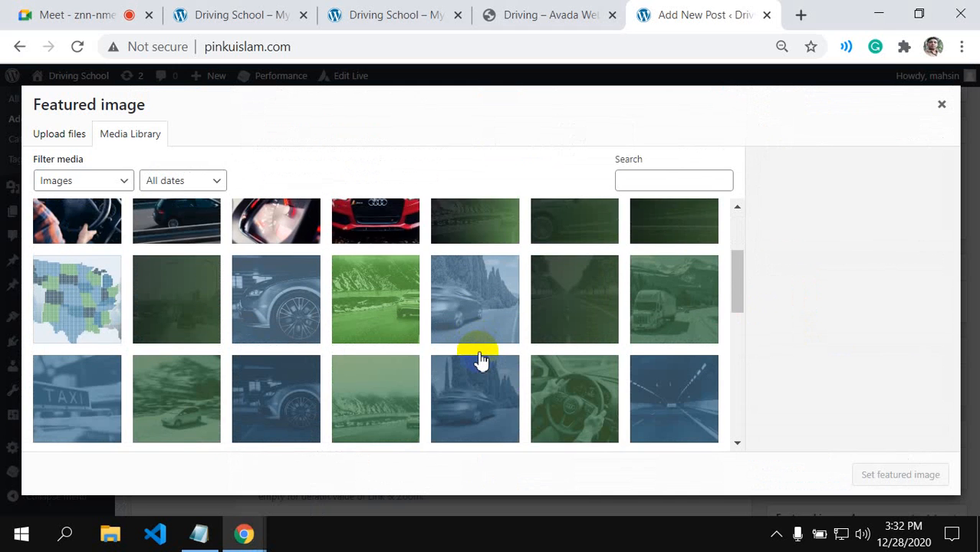
scroll(479, 360, down, 6)
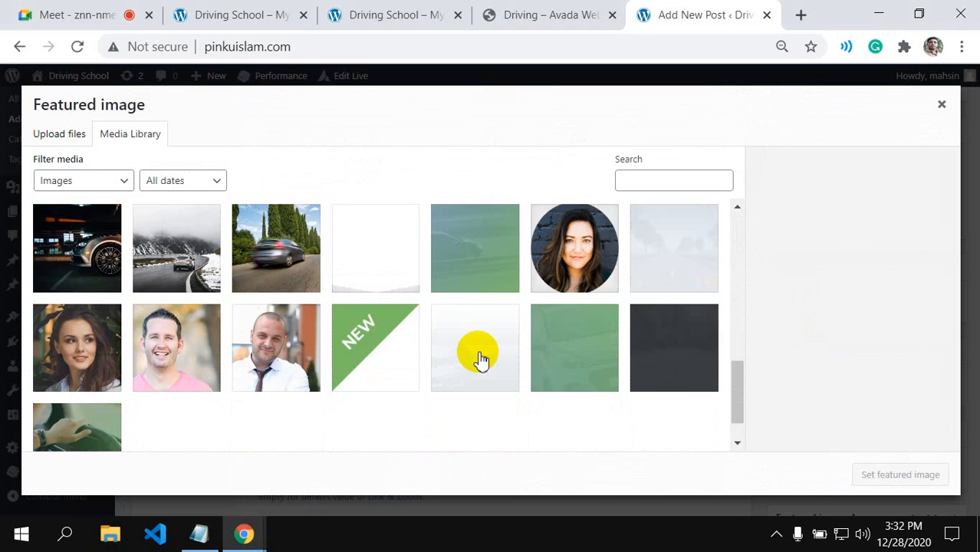
click(531, 14)
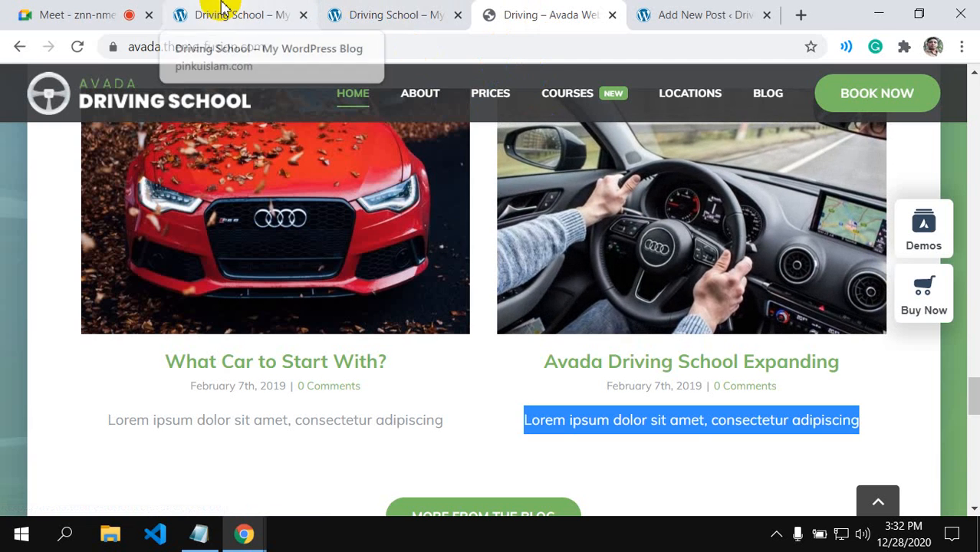
click(716, 14)
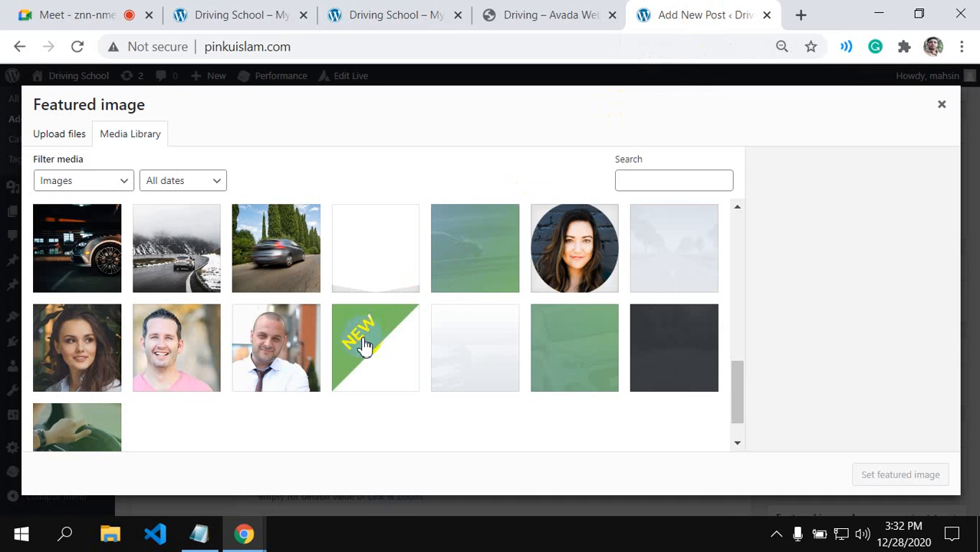
scroll(360, 366, up, 5)
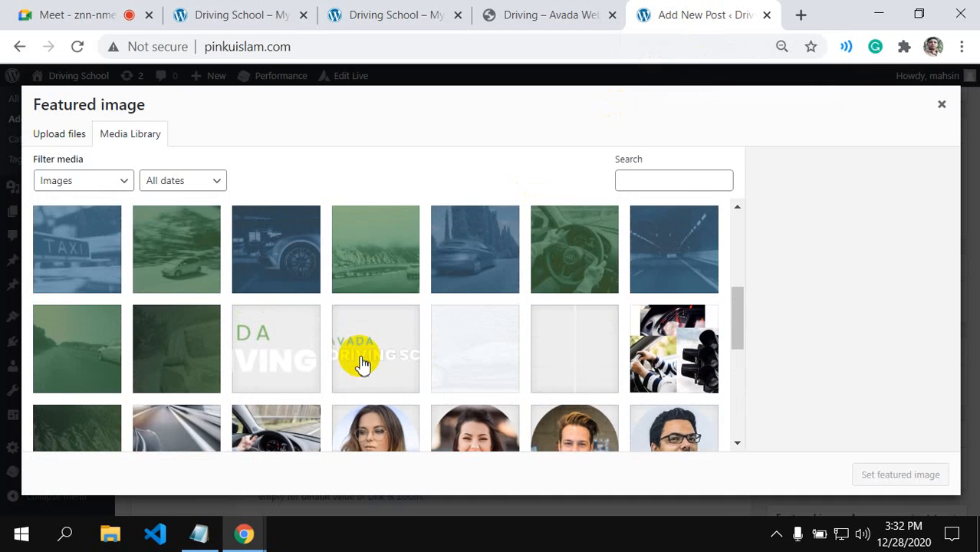
scroll(364, 366, down, 2)
click(277, 314)
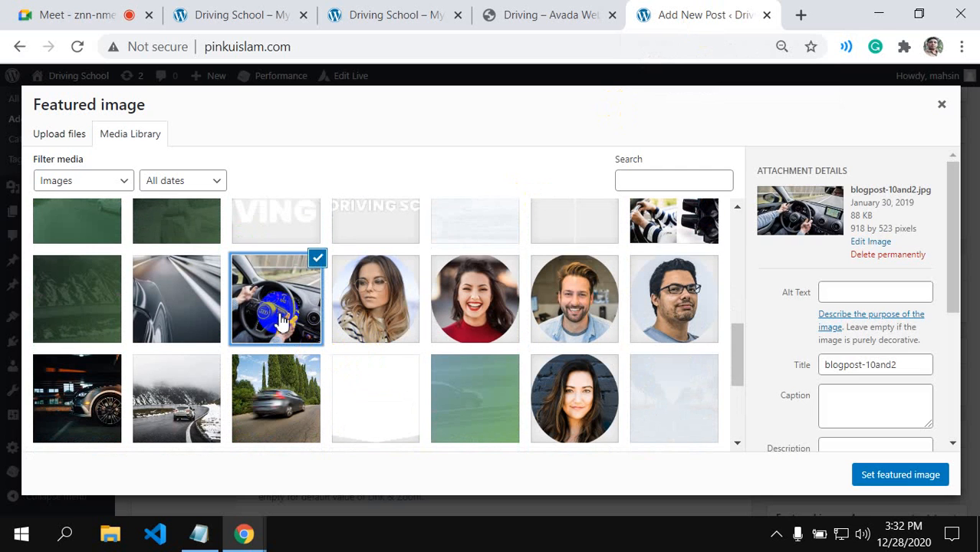
click(874, 476)
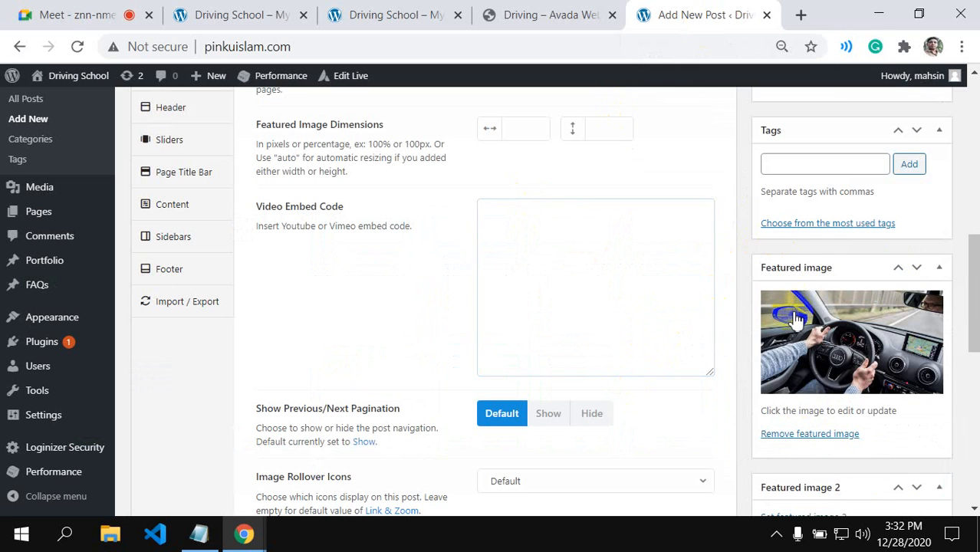
- Publish the 'Avada Driving School Expanding' post
scroll(807, 320, up, 6)
click(922, 327)
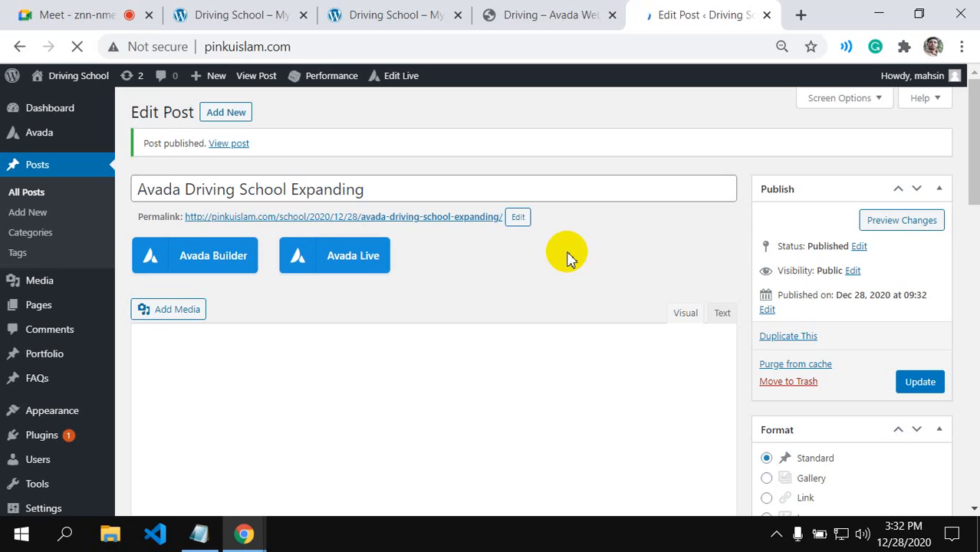
scroll(363, 377, down, 4)
scroll(363, 378, up, 4)
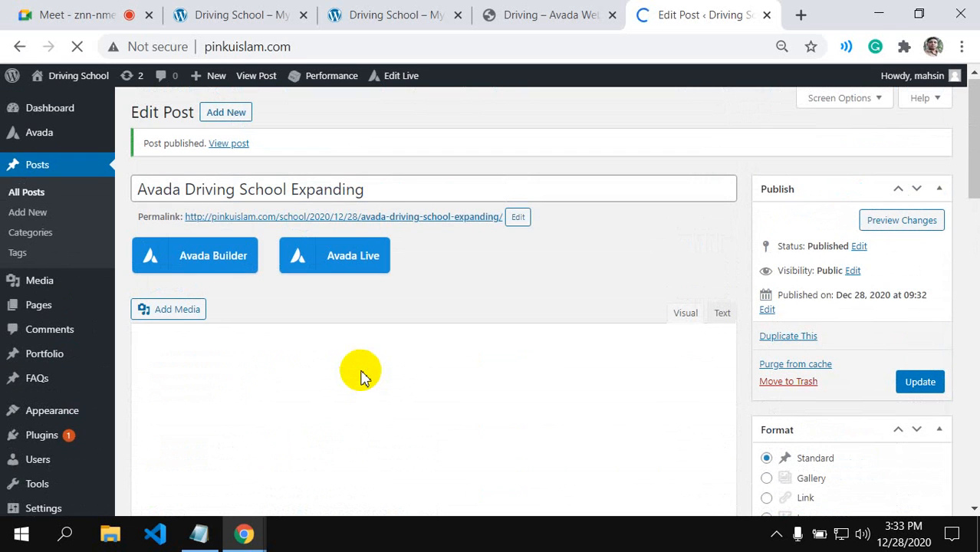
click(233, 9)
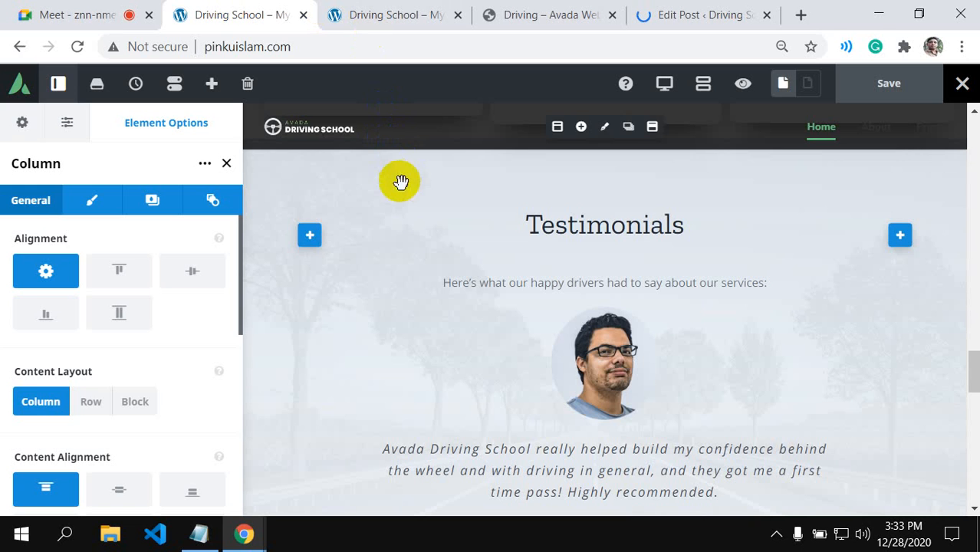
- Reload the builder so Latest News shows the new post, and edit the Recent Posts element
scroll(395, 221, down, 10)
scroll(407, 231, down, 2)
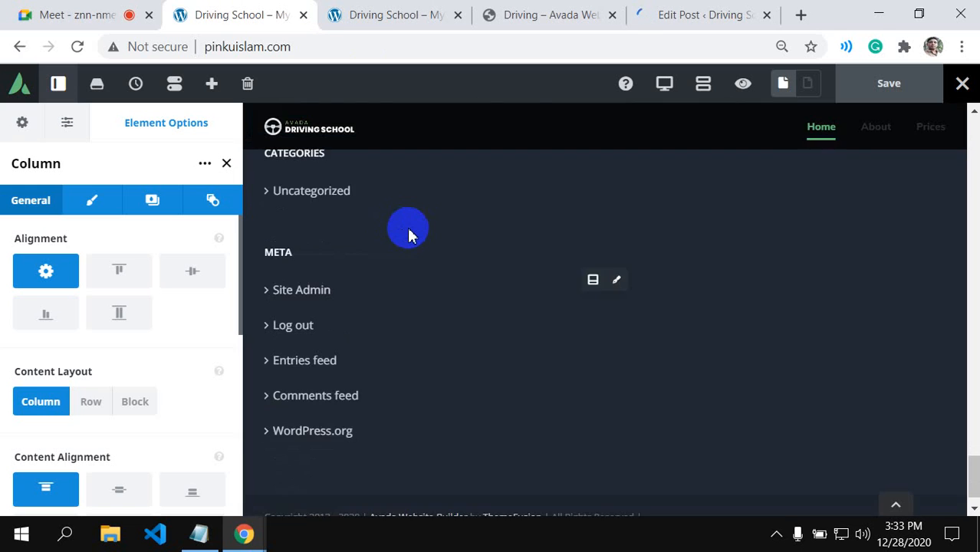
scroll(407, 228, up, 6)
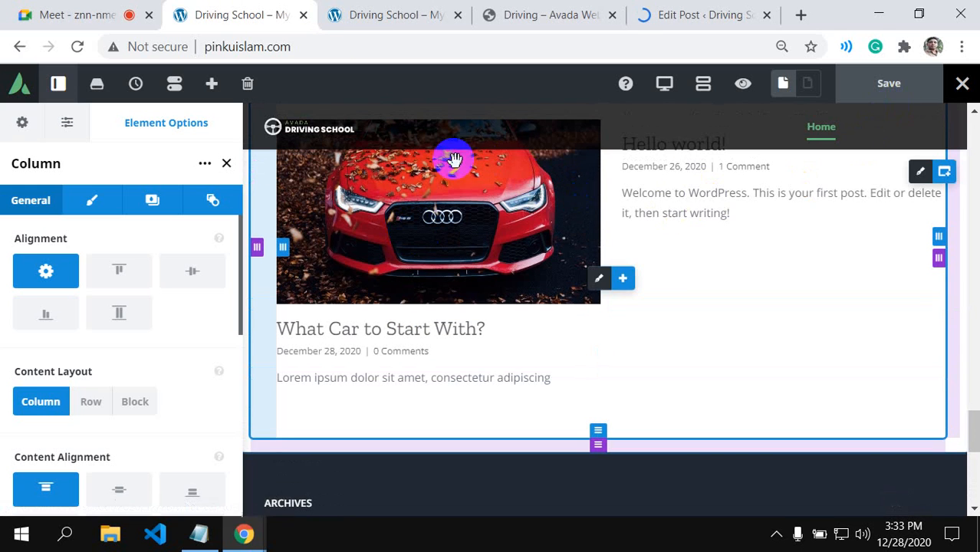
scroll(353, 196, up, 2)
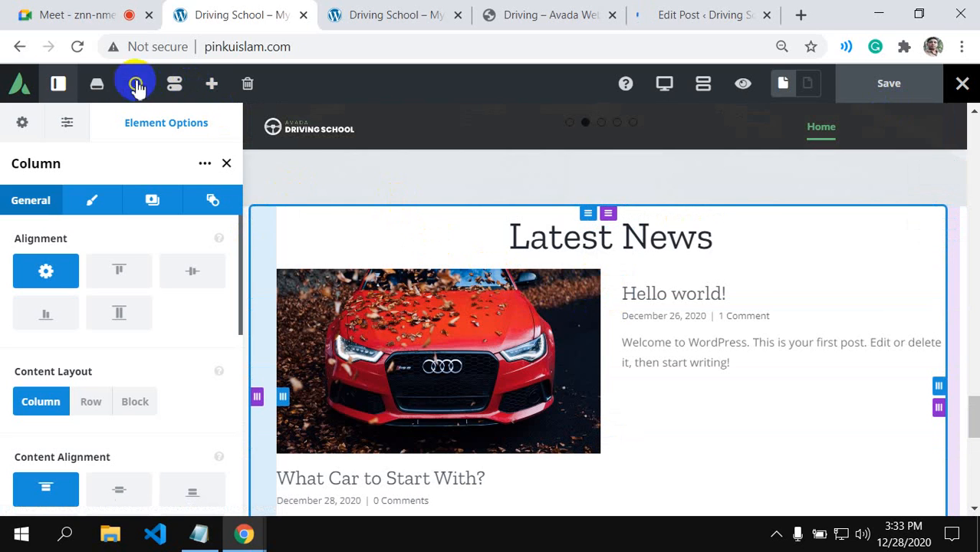
click(77, 47)
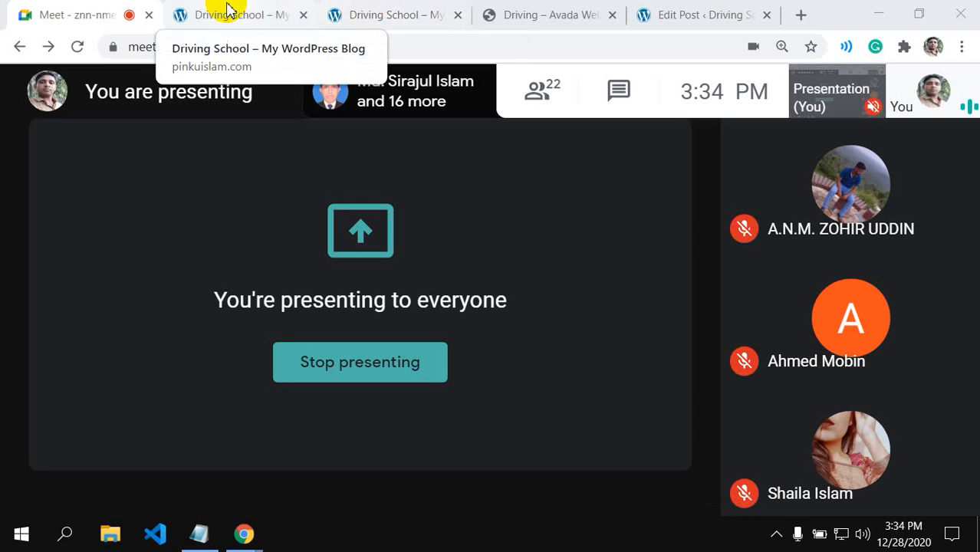
click(227, 7)
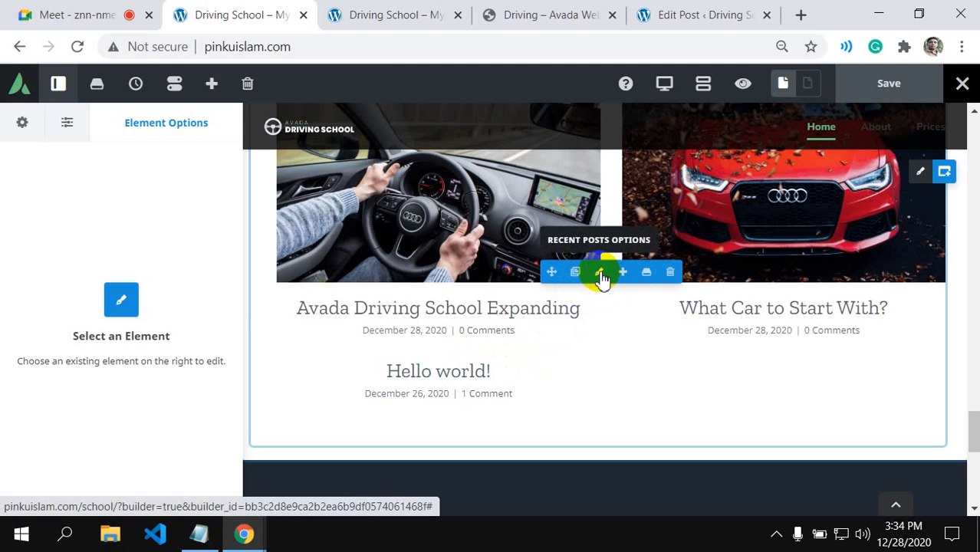
click(600, 273)
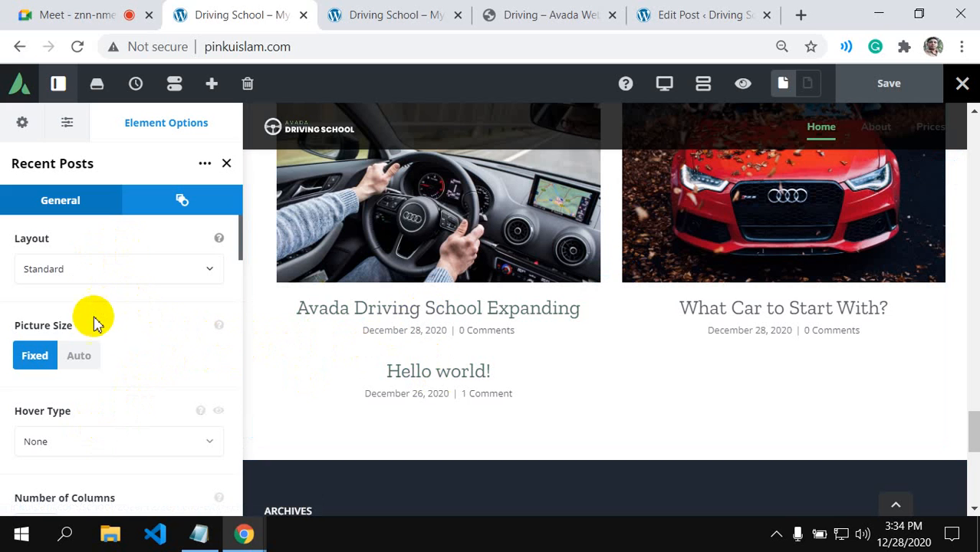
- Set the Latest News Recent Posts element to 2 posts per page
scroll(94, 322, down, 4)
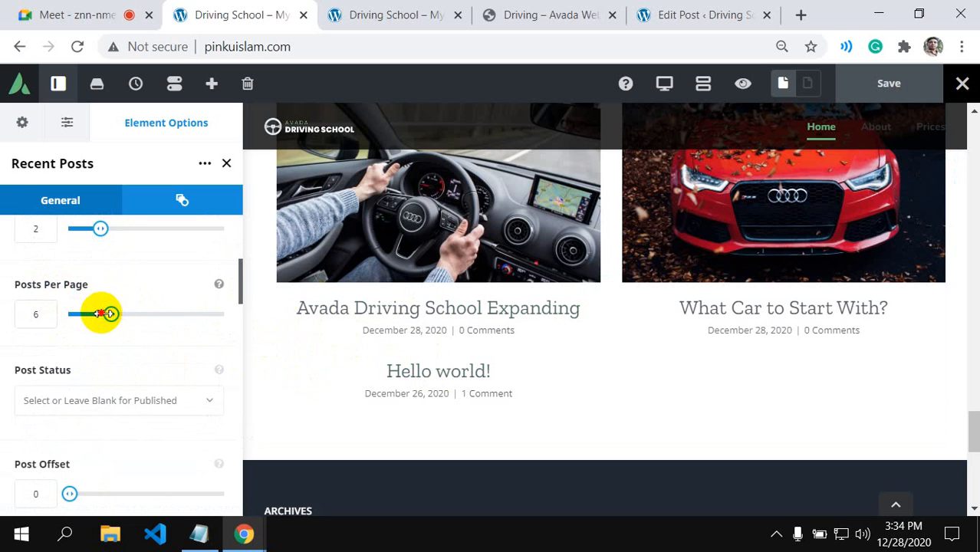
drag(84, 313, 82, 313)
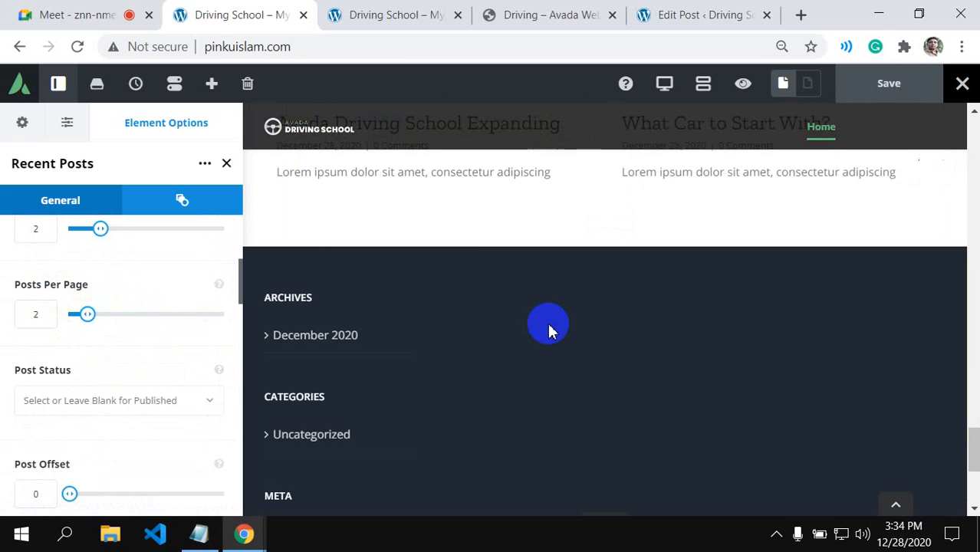
scroll(550, 325, up, 3)
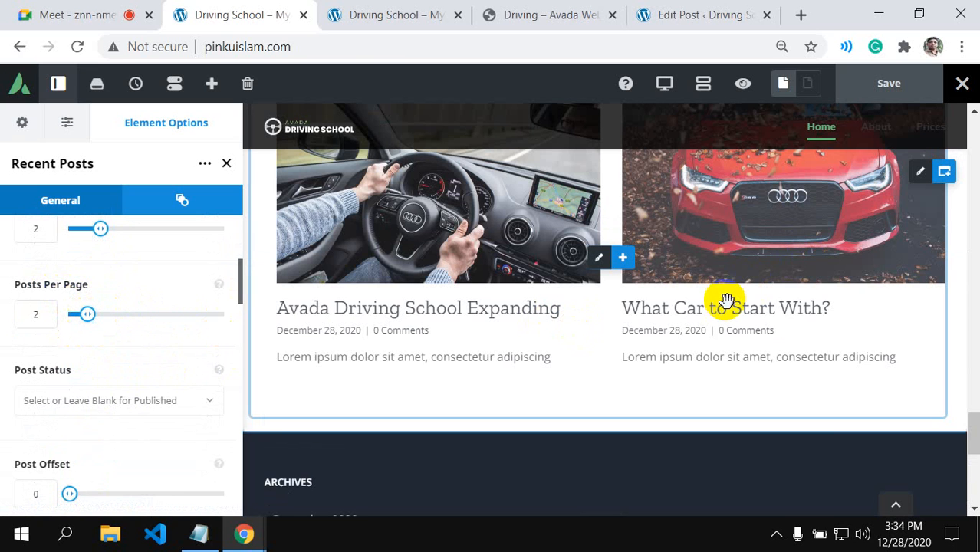
scroll(493, 284, up, 10)
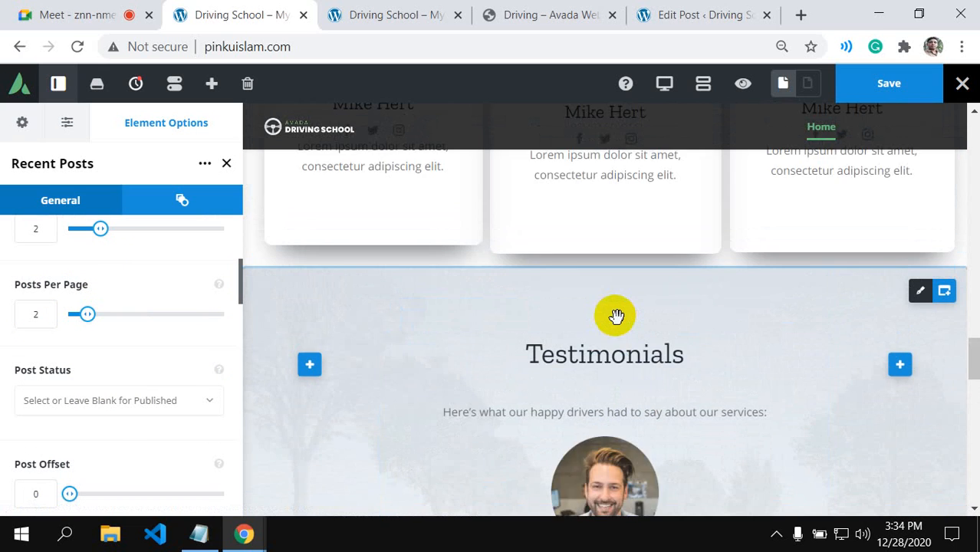
scroll(616, 317, down, 4)
- Save the page changes and view the demo site's More From the Blog button
scroll(616, 317, down, 2)
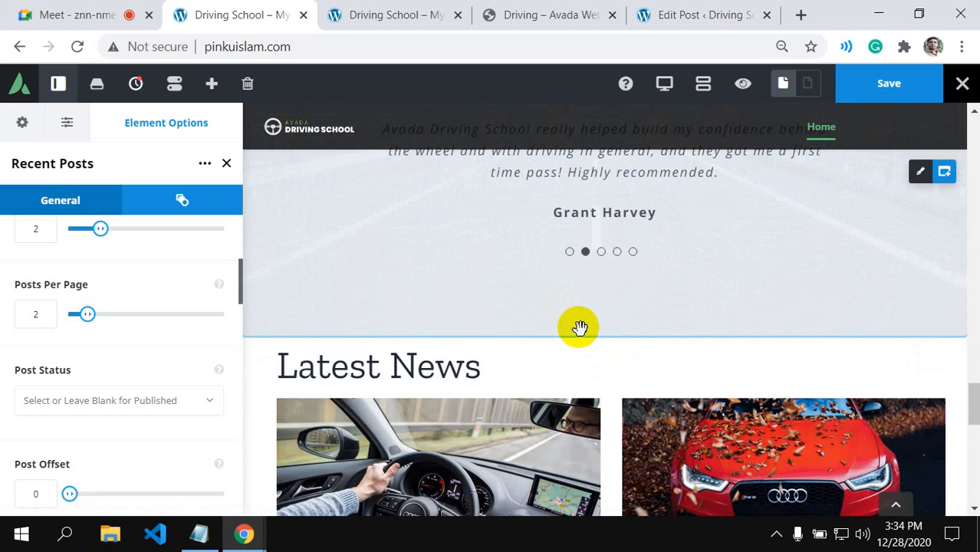
scroll(579, 327, down, 4)
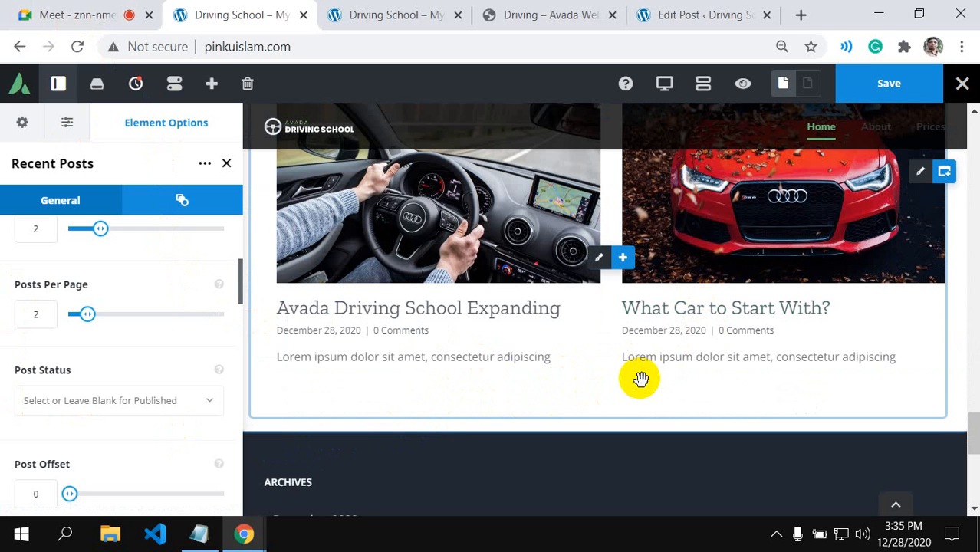
scroll(695, 361, up, 2)
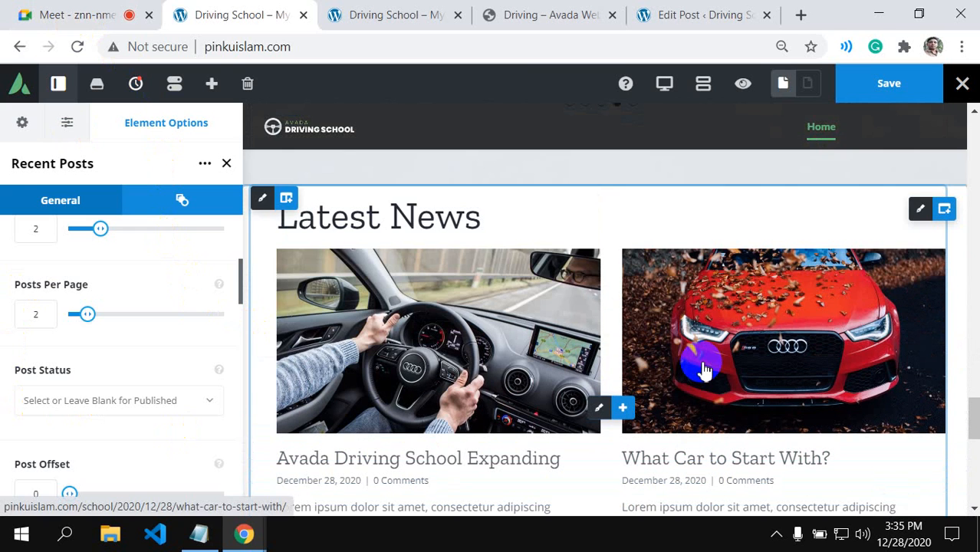
scroll(705, 371, down, 2)
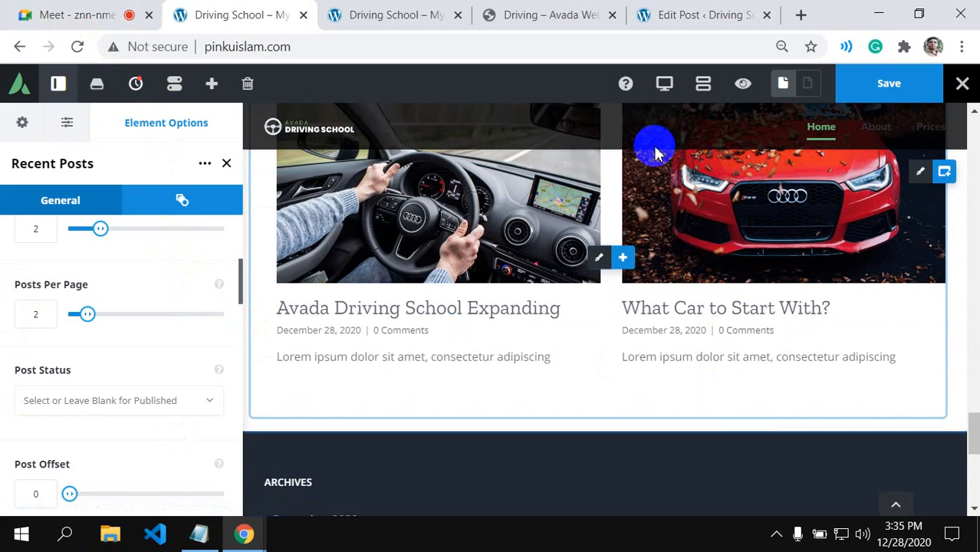
click(887, 88)
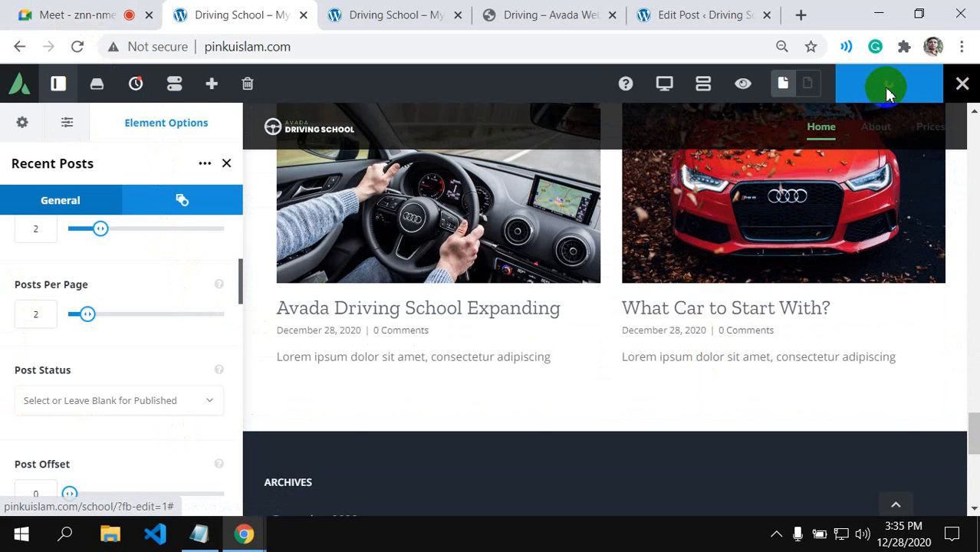
click(525, 17)
- Return to the builder preview and scroll to the two-post Latest News listing
scroll(522, 259, down, 4)
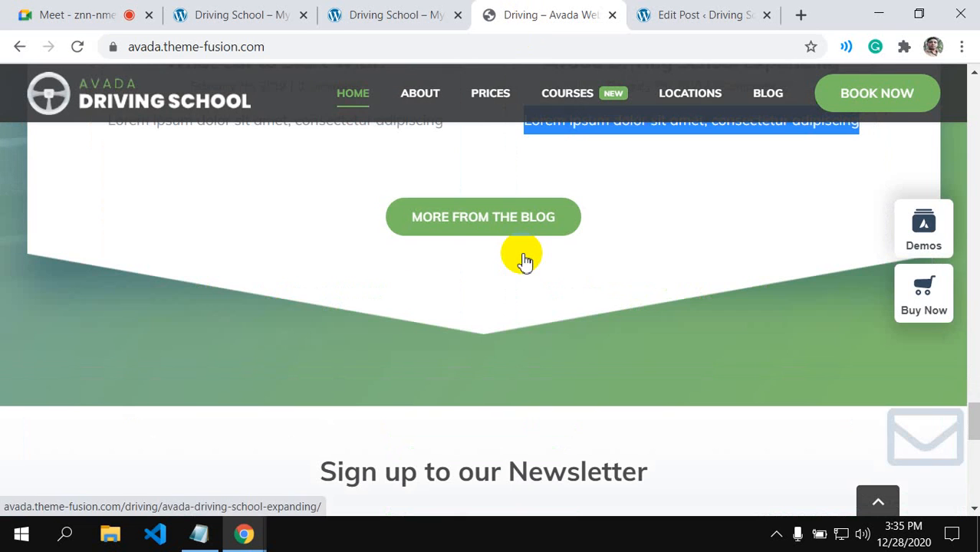
click(488, 228)
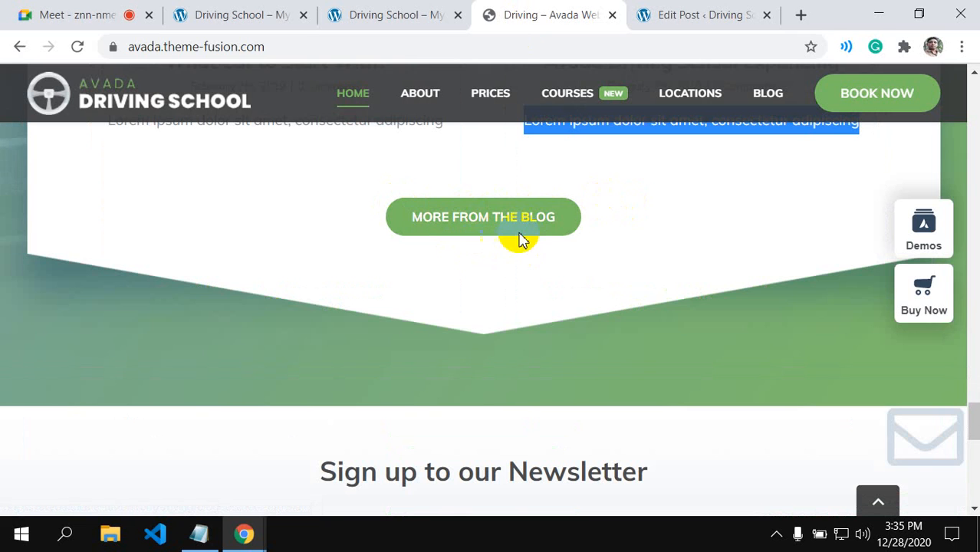
click(230, 15)
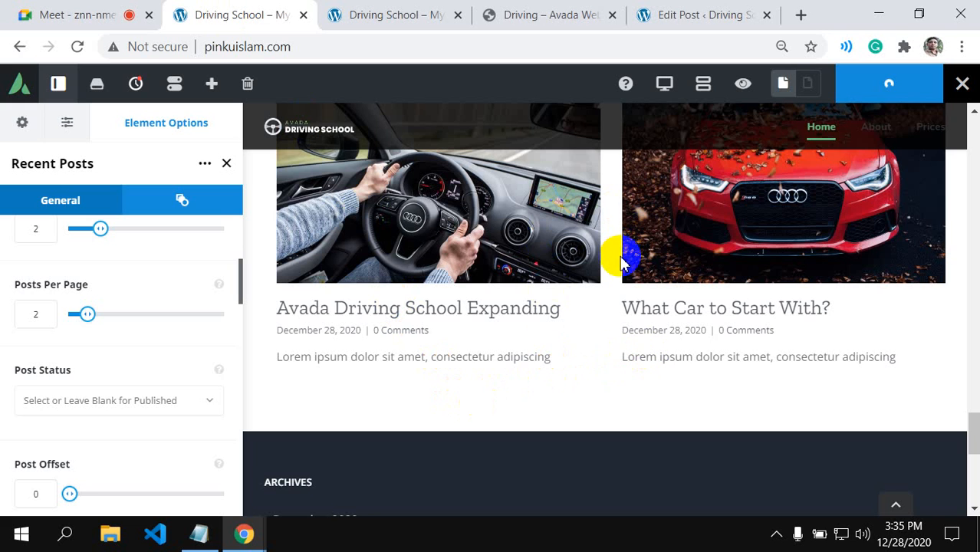
scroll(613, 306, up, 3)
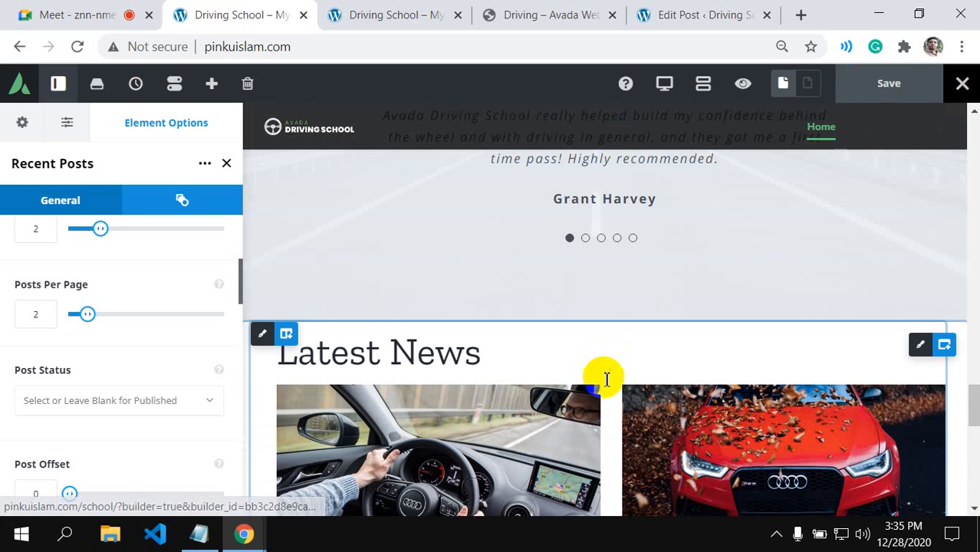
scroll(613, 368, down, 4)
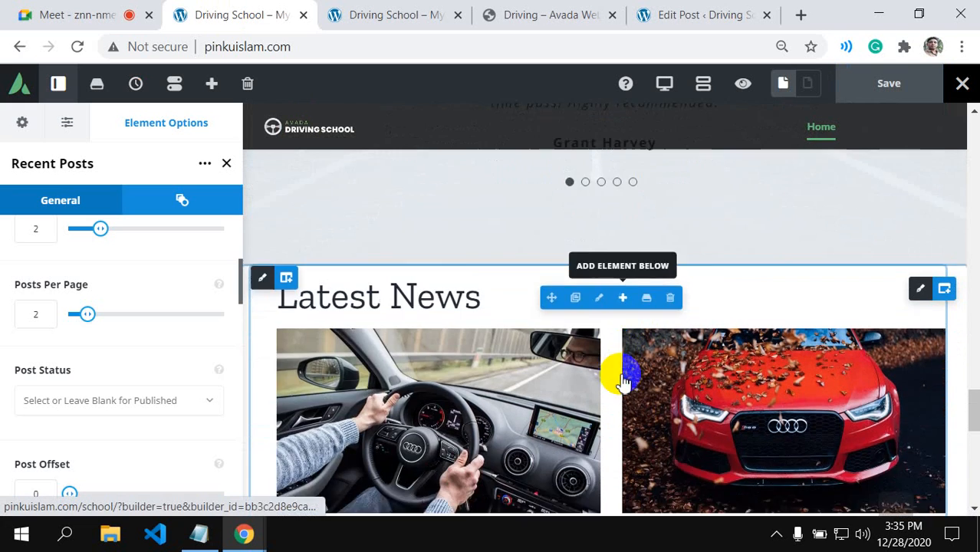
scroll(619, 378, up, 2)
scroll(621, 378, up, 2)
scroll(622, 380, down, 2)
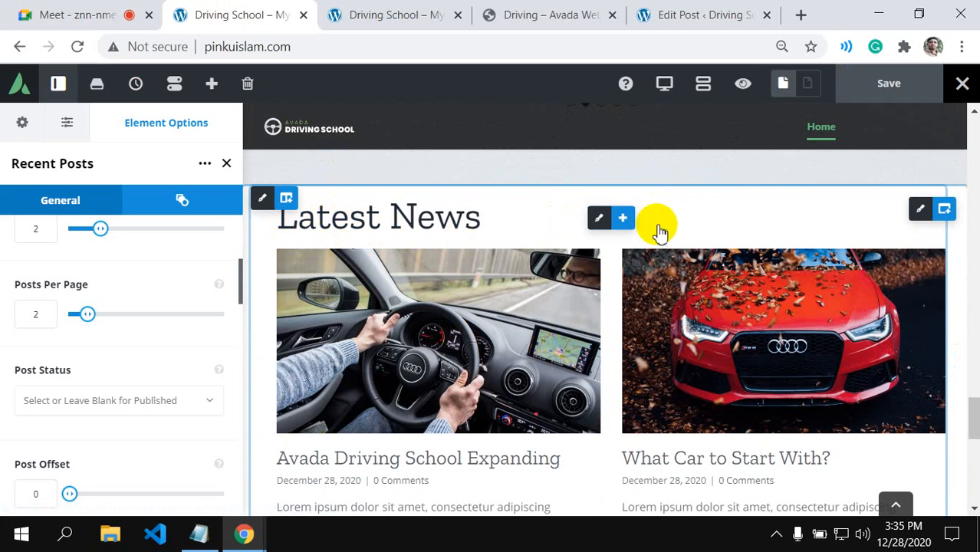
scroll(630, 372, down, 2)
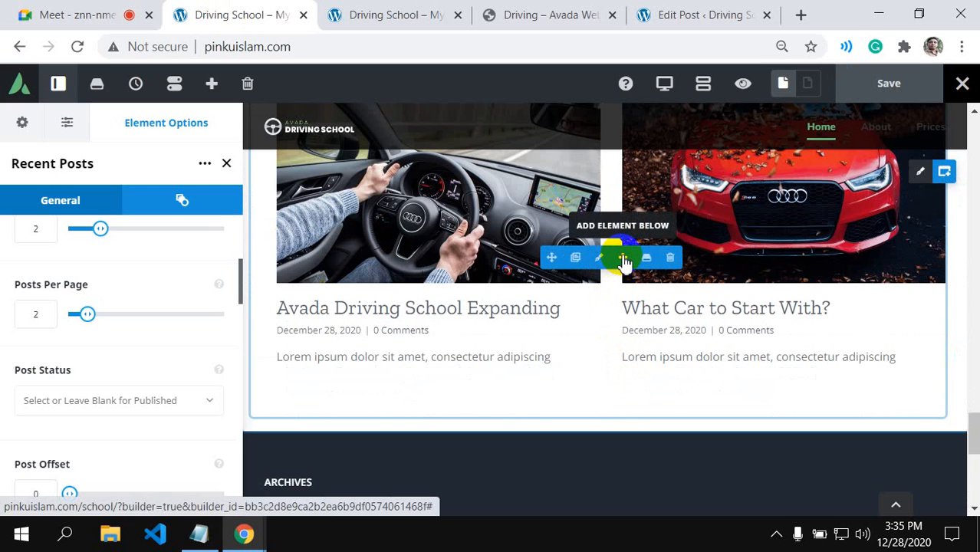
- Add a center-aligned Button element below the Latest News posts
click(623, 258)
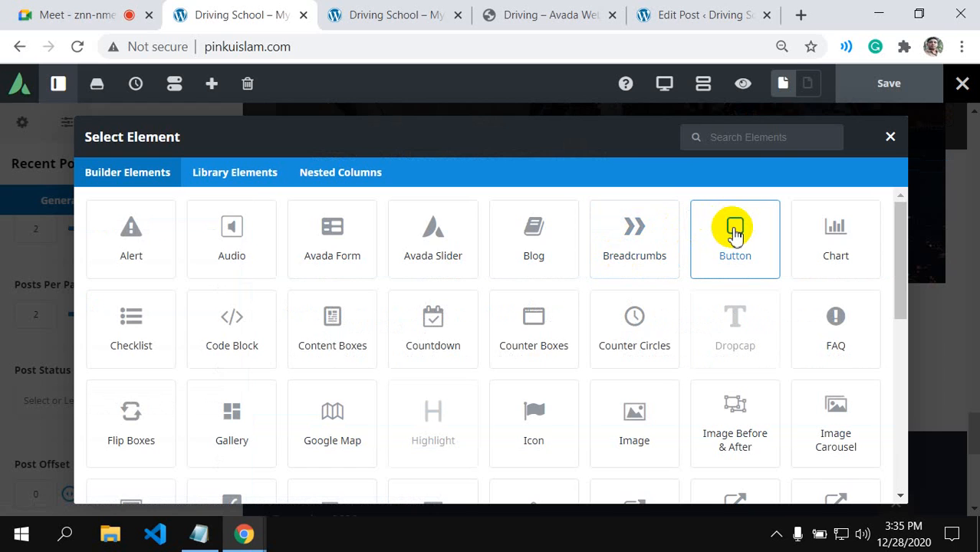
click(734, 233)
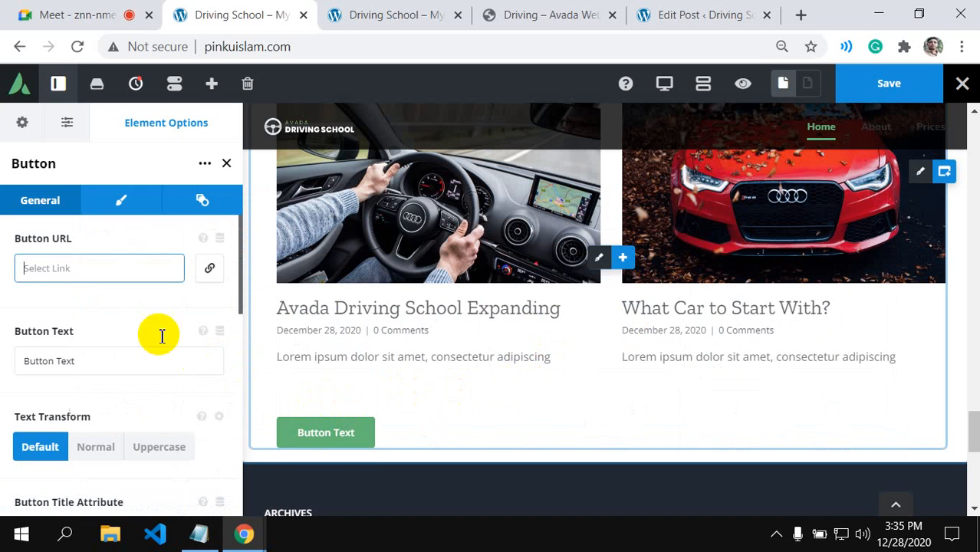
scroll(146, 393, down, 5)
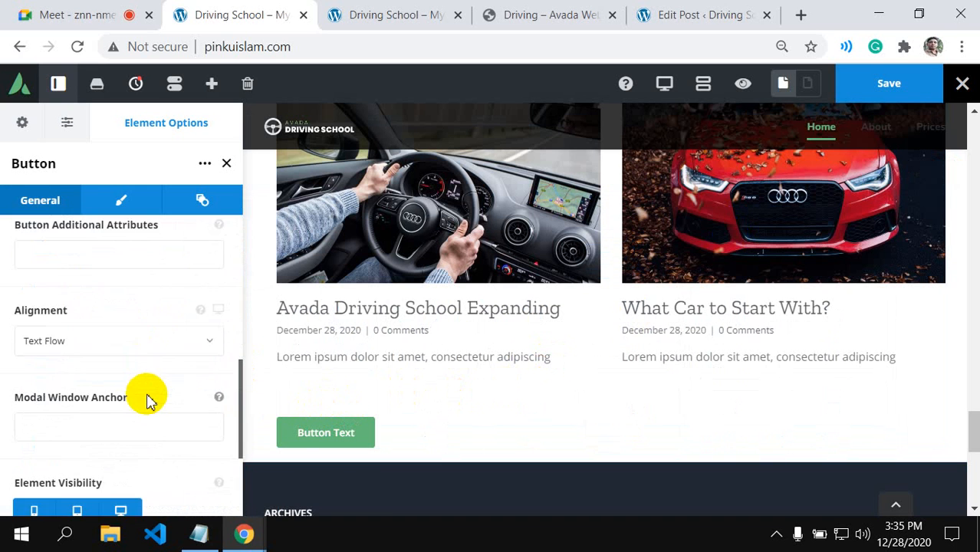
click(212, 345)
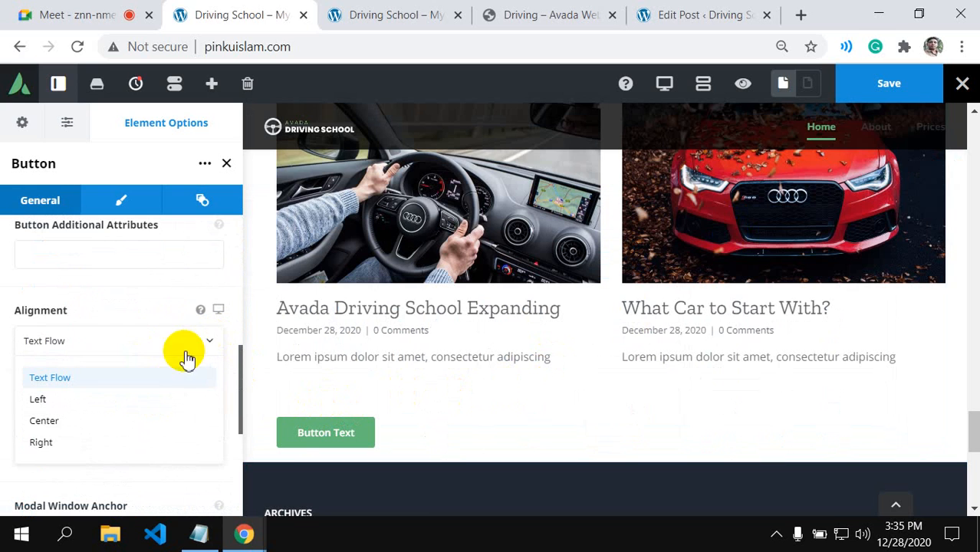
click(96, 417)
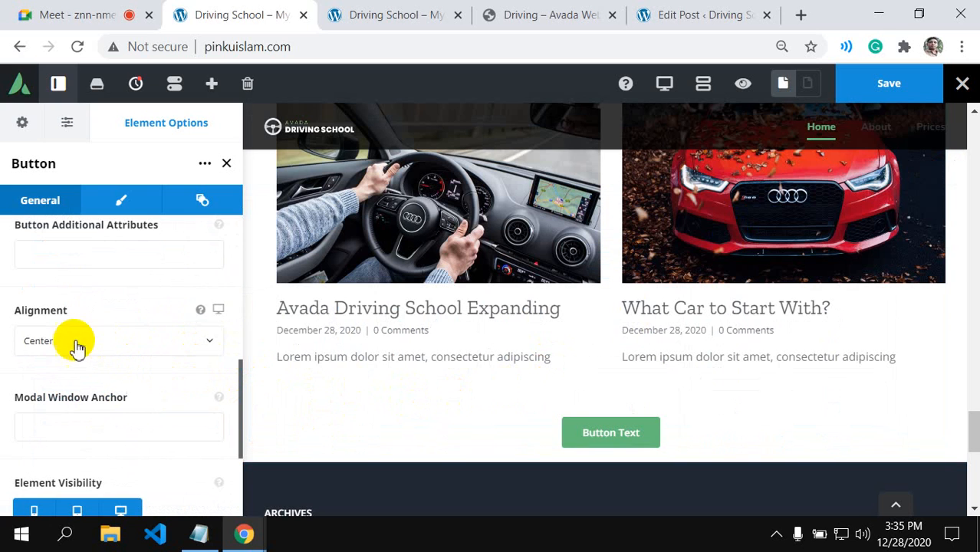
- Label the button 'More From Blog' with Uppercase text transform and compare with the demo
scroll(83, 300, up, 2)
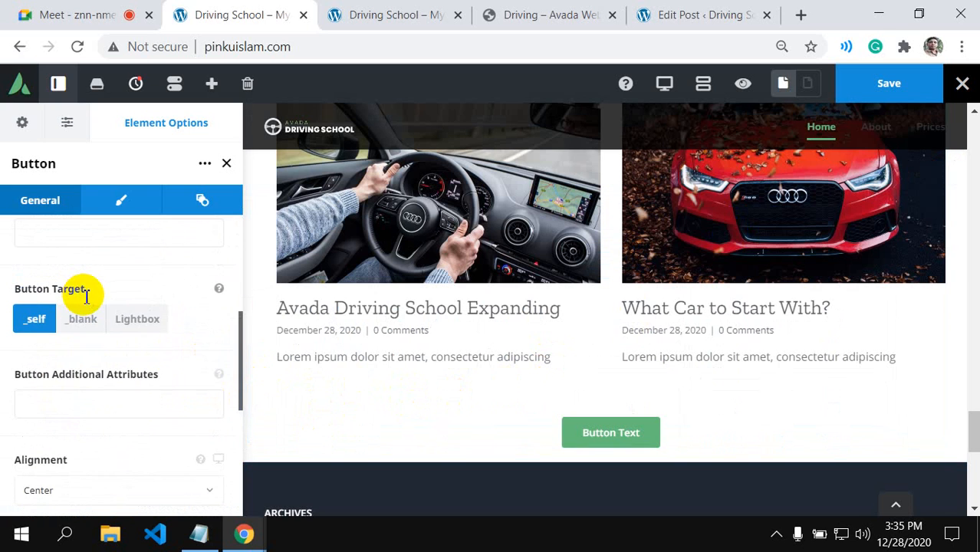
scroll(86, 297, up, 2)
scroll(100, 378, up, 2)
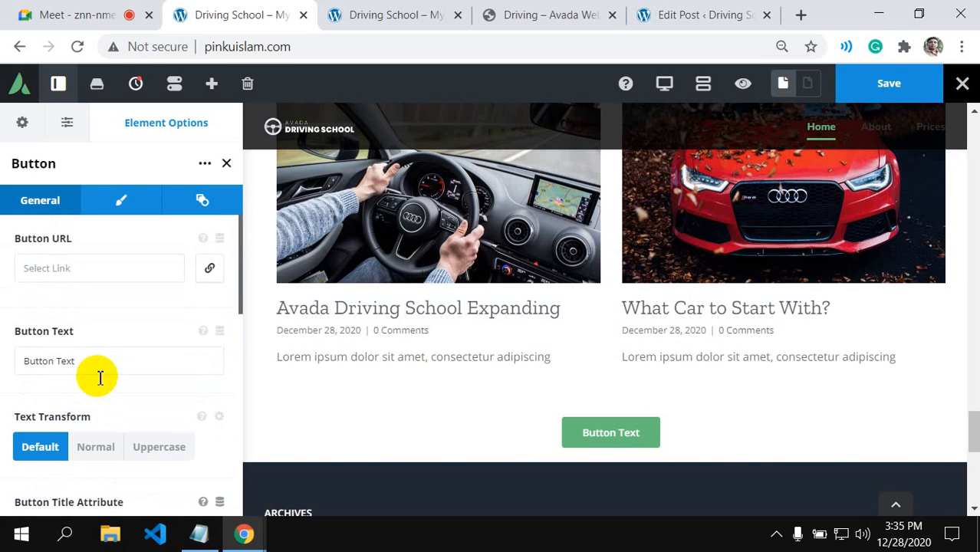
click(82, 364)
drag(74, 364, 29, 364)
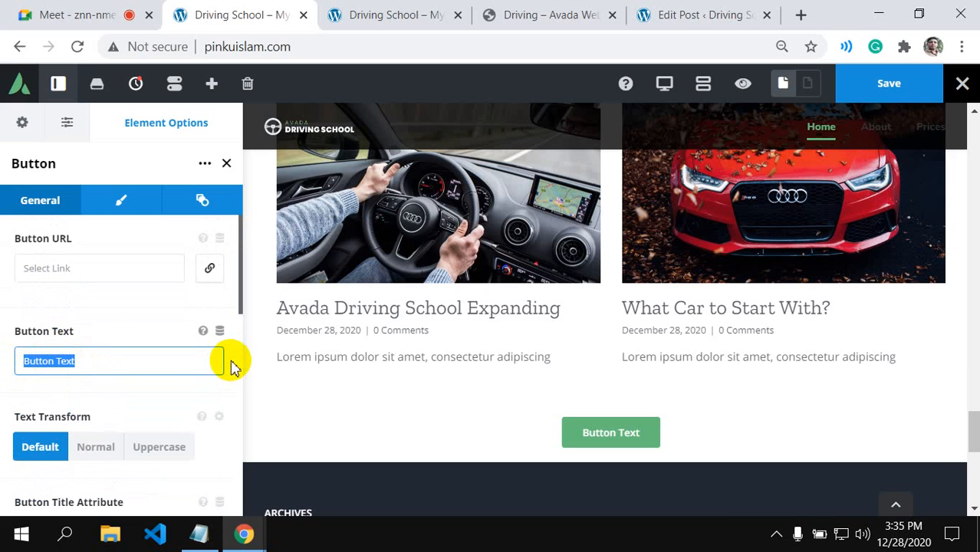
text(More From Blog)
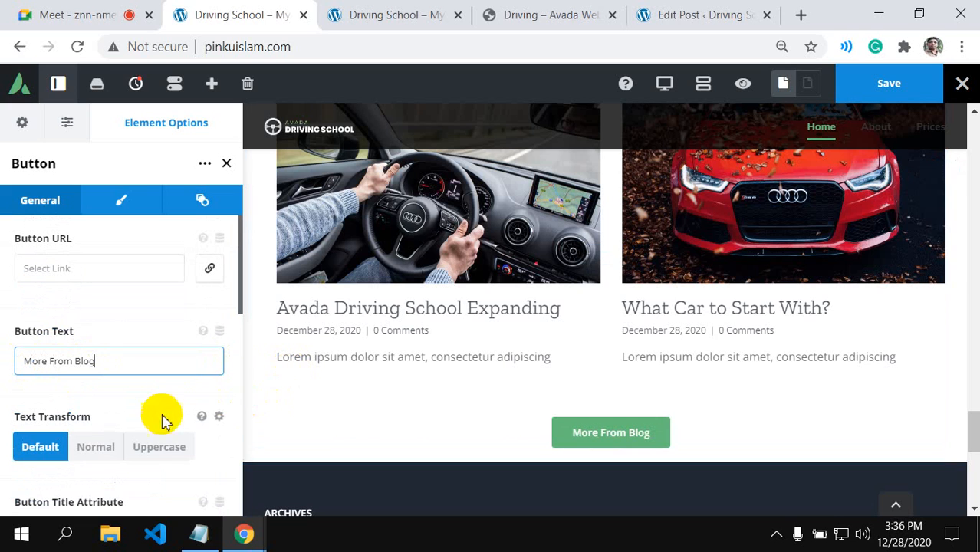
click(158, 456)
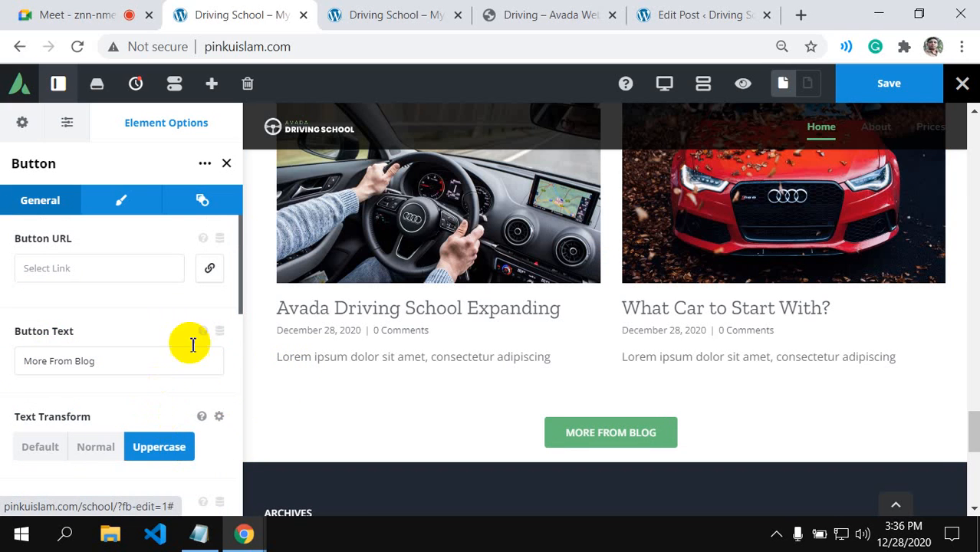
click(564, 15)
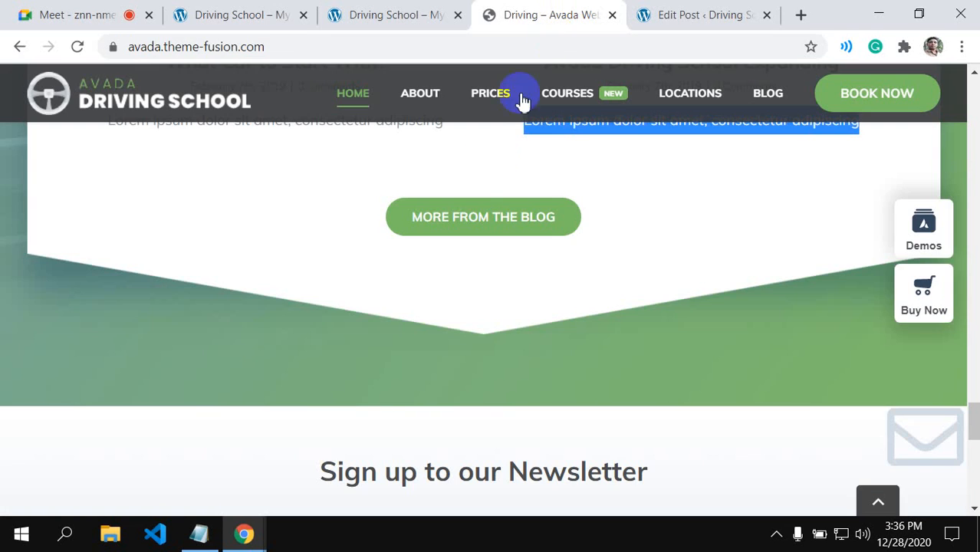
click(232, 12)
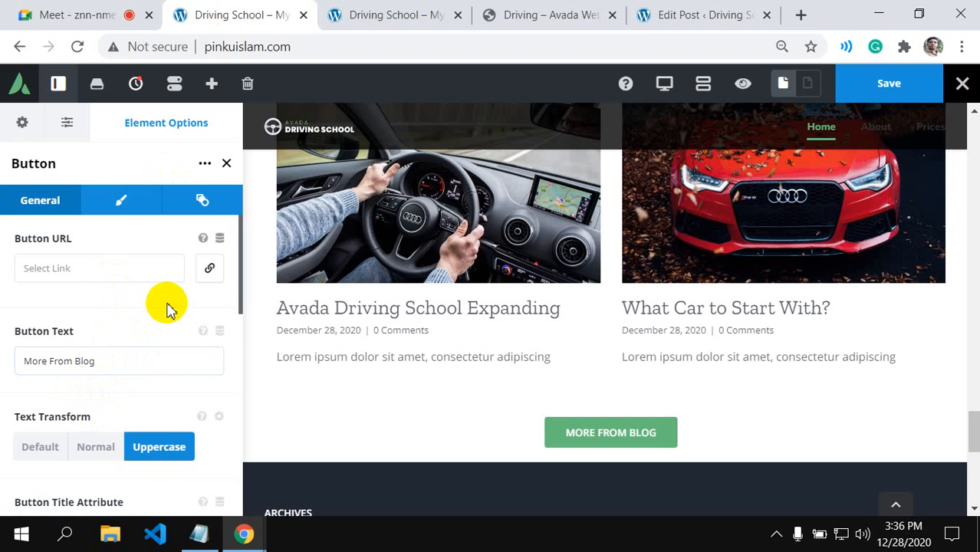
scroll(165, 312, down, 2)
scroll(164, 313, up, 2)
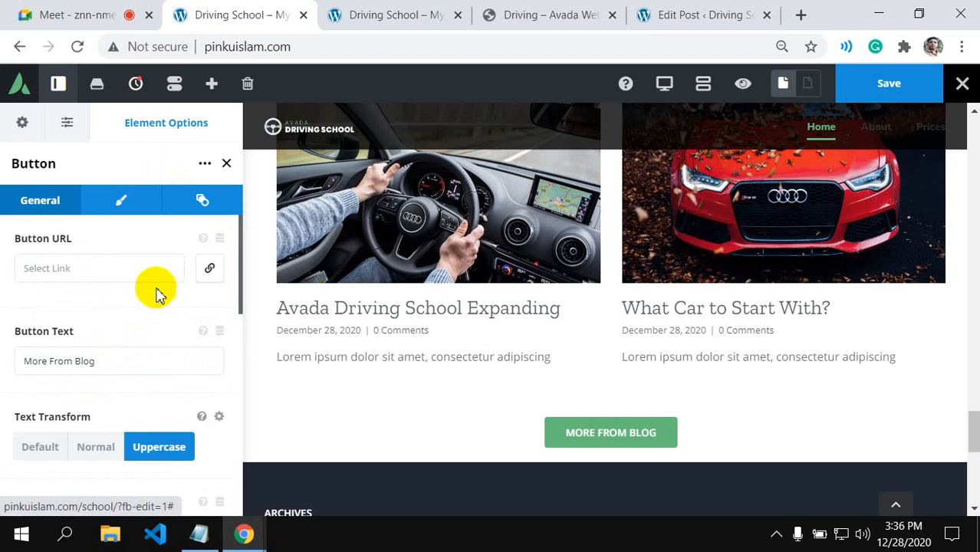
- Round the button's corners with a border radius of 46
click(125, 202)
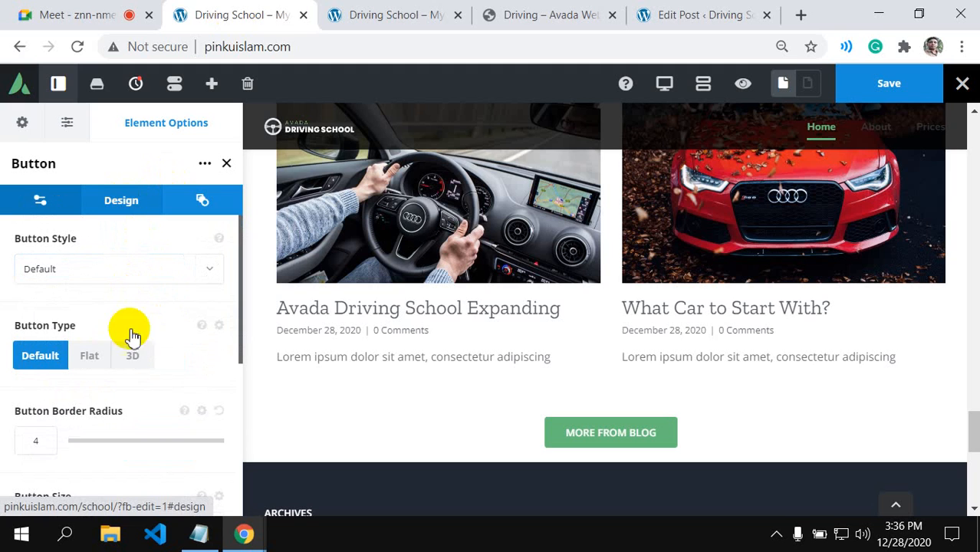
click(81, 441)
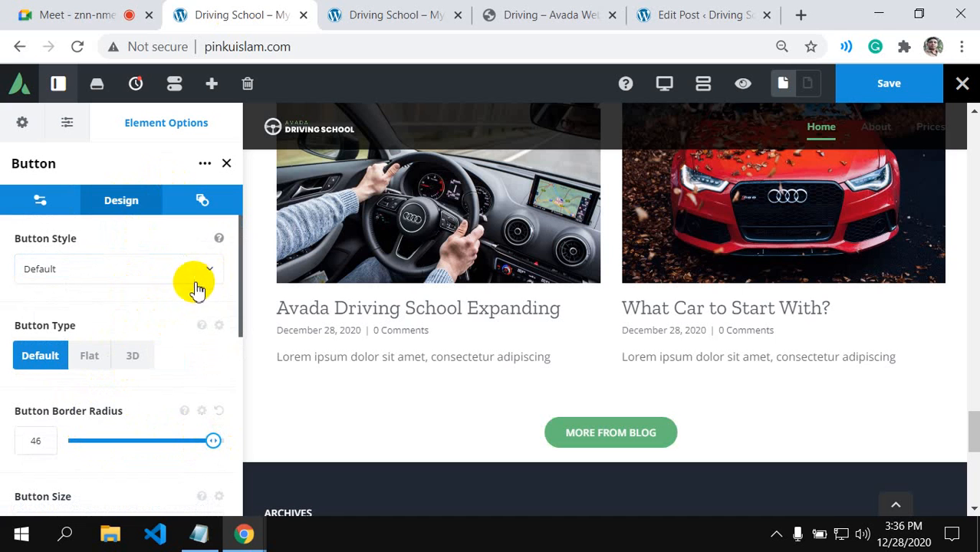
click(549, 22)
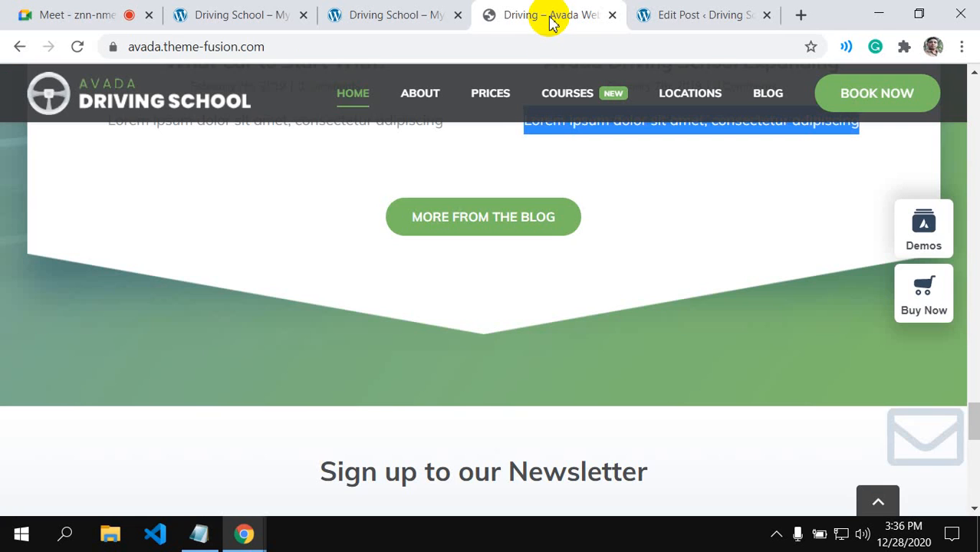
click(198, 12)
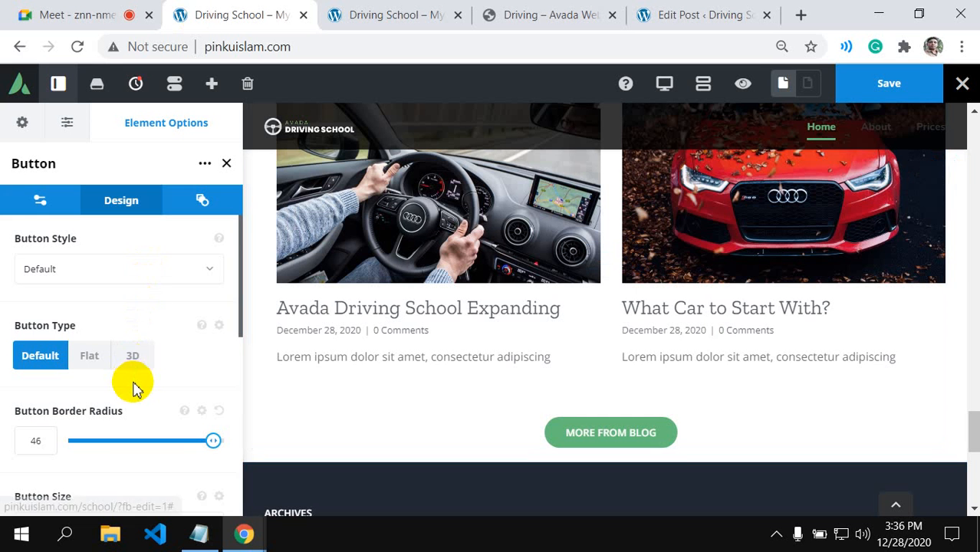
scroll(131, 387, down, 4)
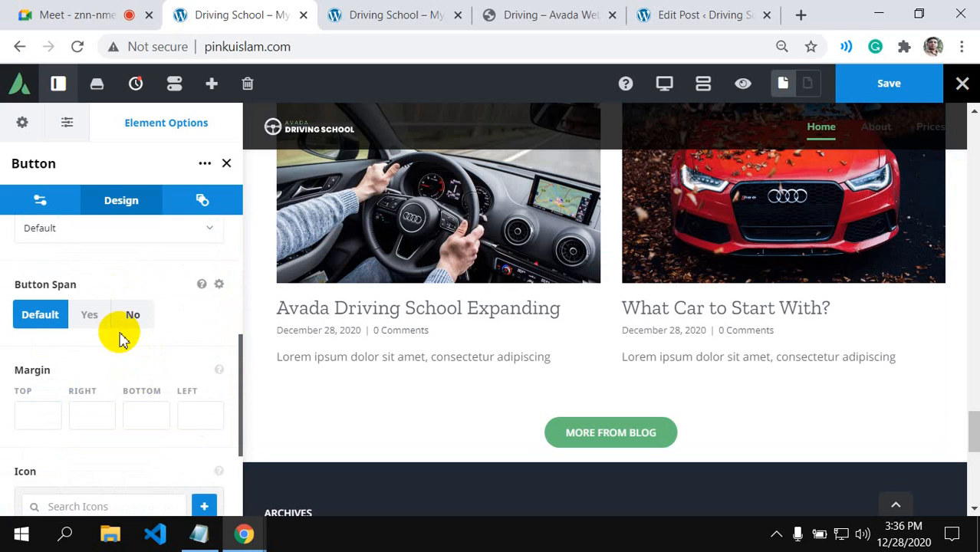
scroll(121, 336, up, 2)
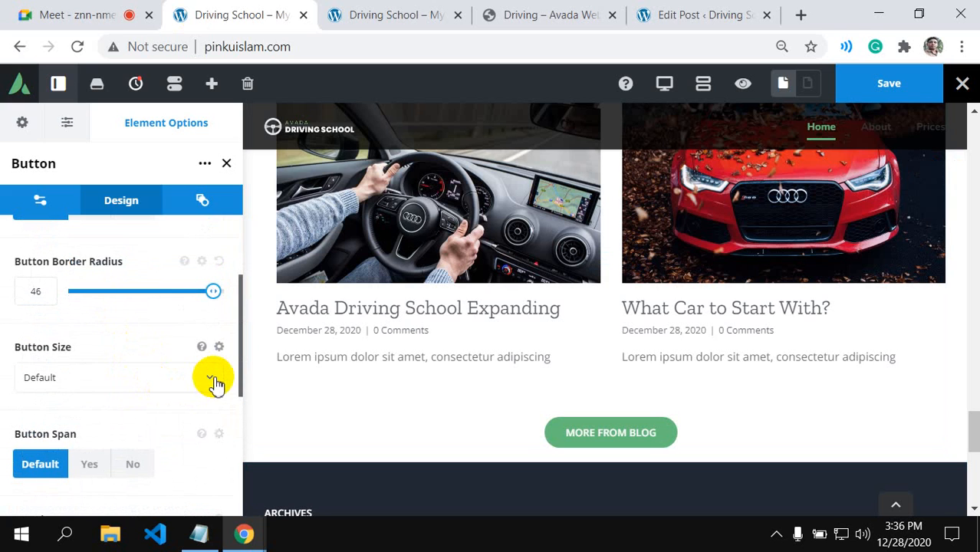
- Set the button size to Large and compare it with the demo's blog button
click(214, 382)
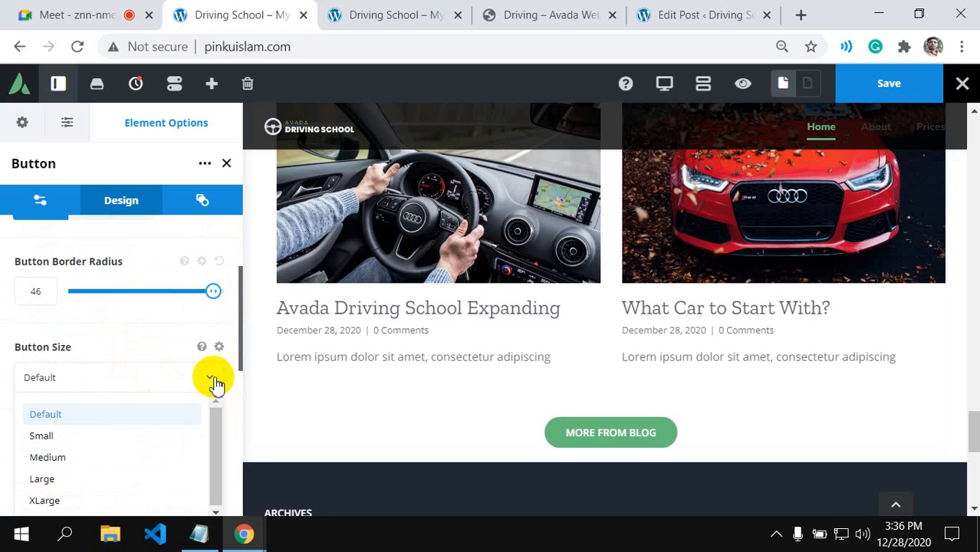
click(67, 480)
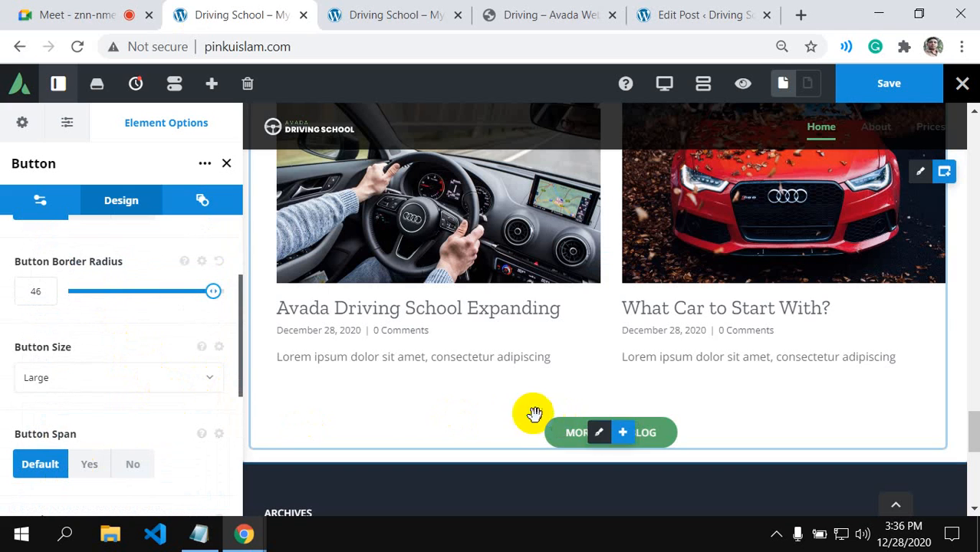
scroll(447, 392, down, 2)
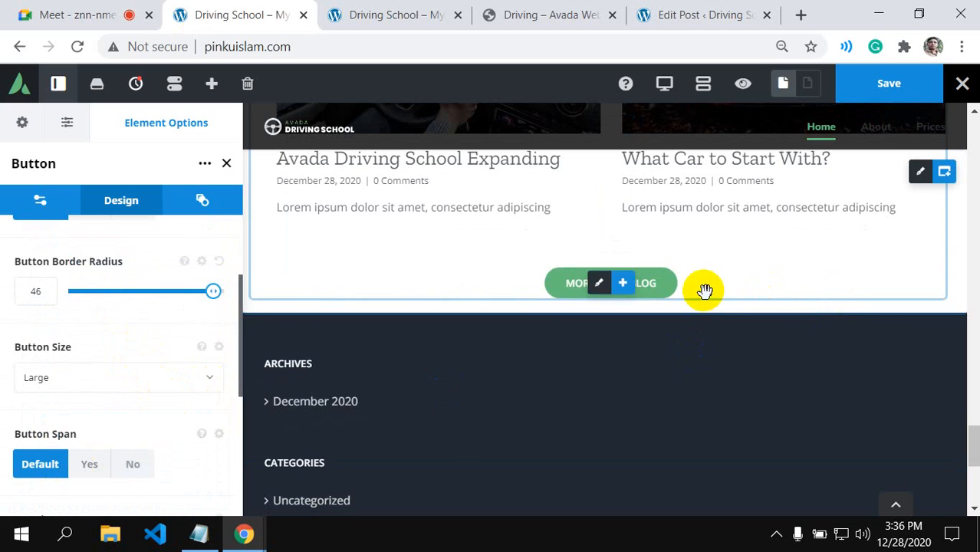
click(531, 17)
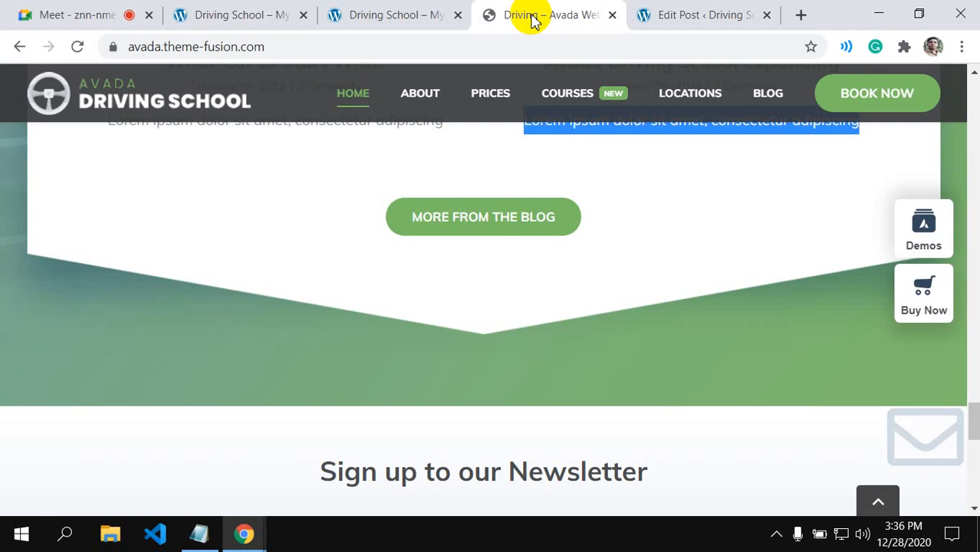
click(237, 16)
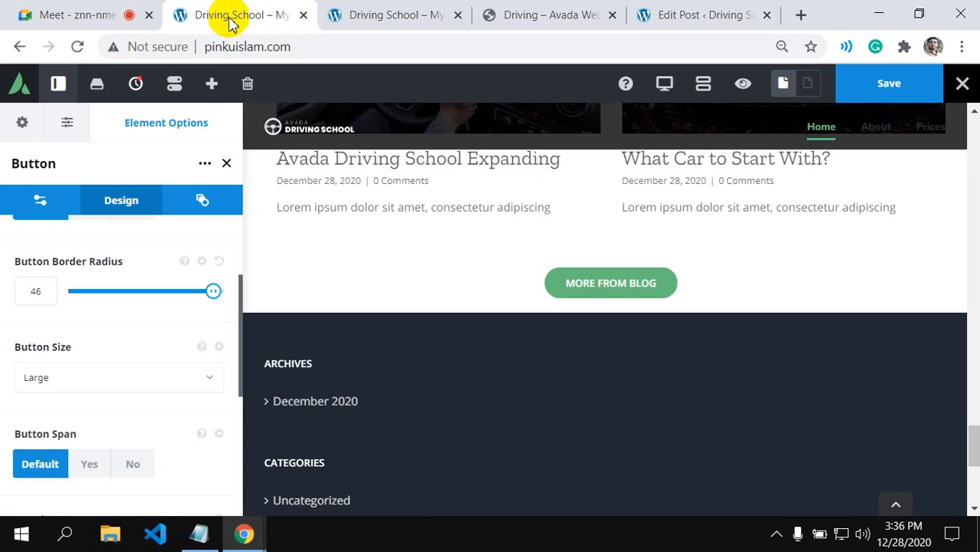
- Change the button text to 'More From the Blog' with URL # and save the page
click(39, 203)
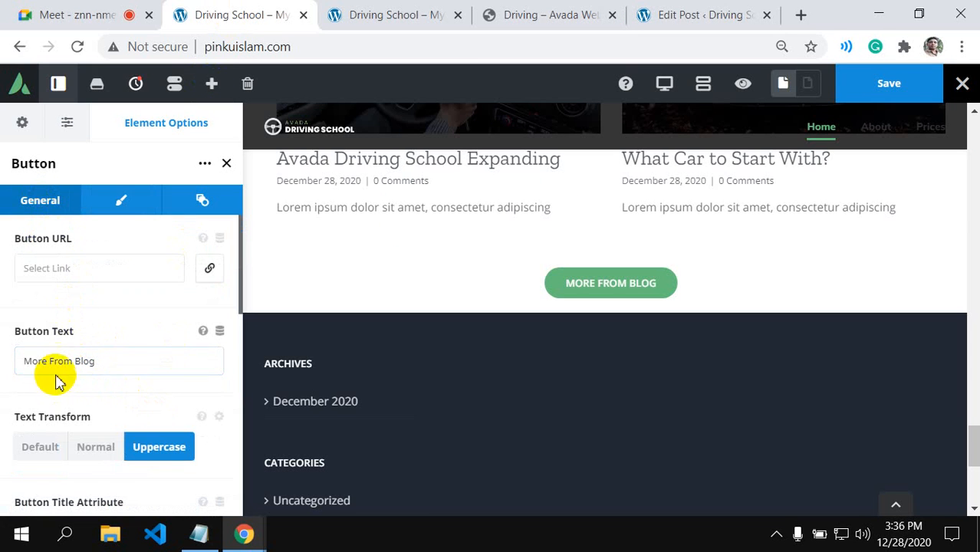
click(75, 361)
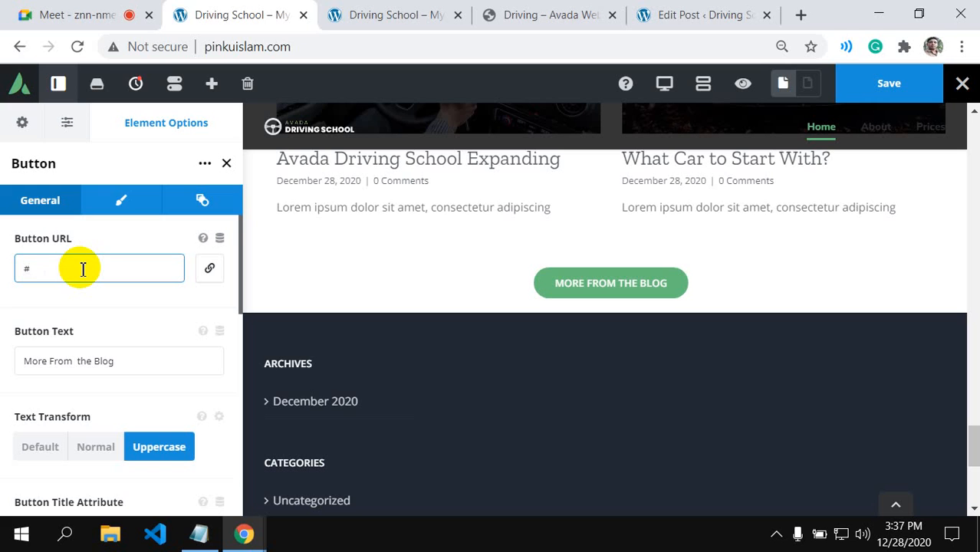
click(866, 86)
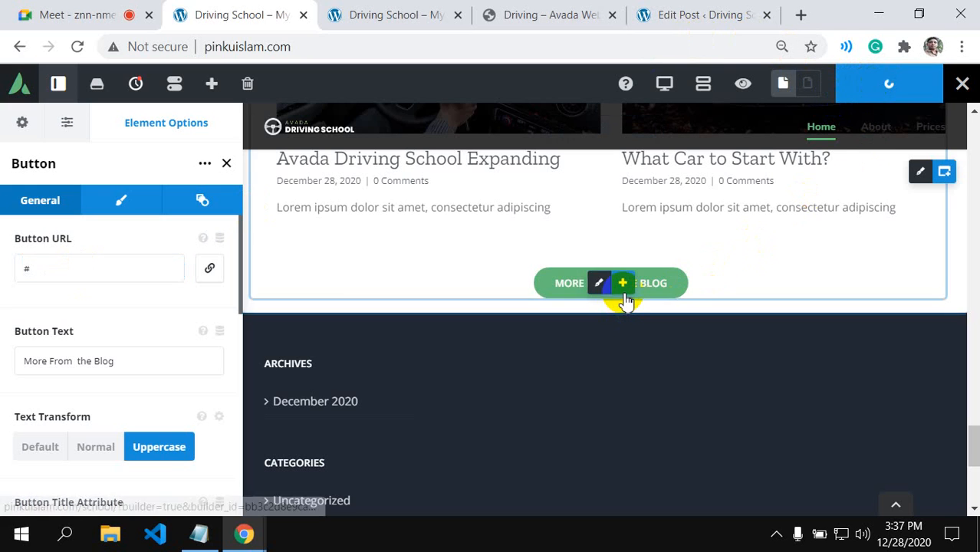
- Compare the button with the demo's blog button and section separator
scroll(626, 295, up, 2)
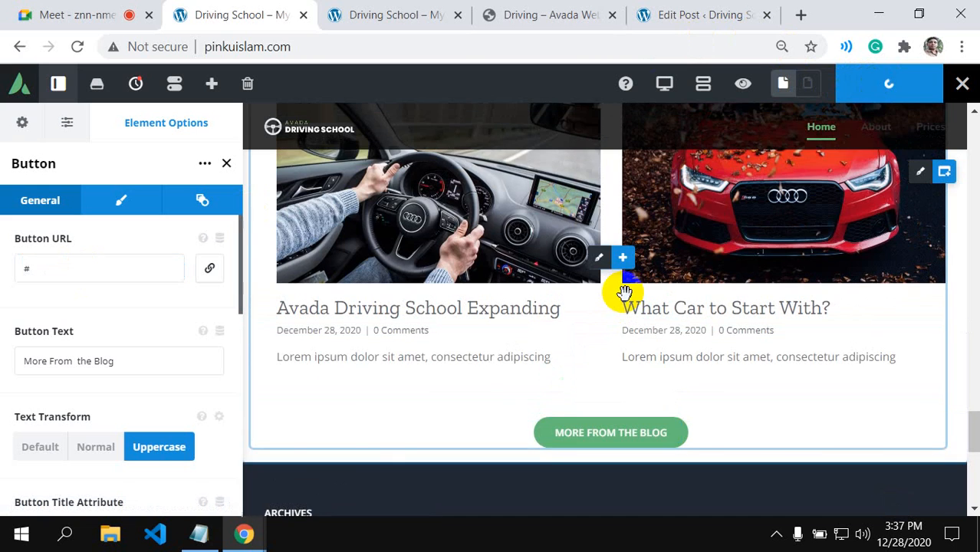
scroll(625, 293, up, 4)
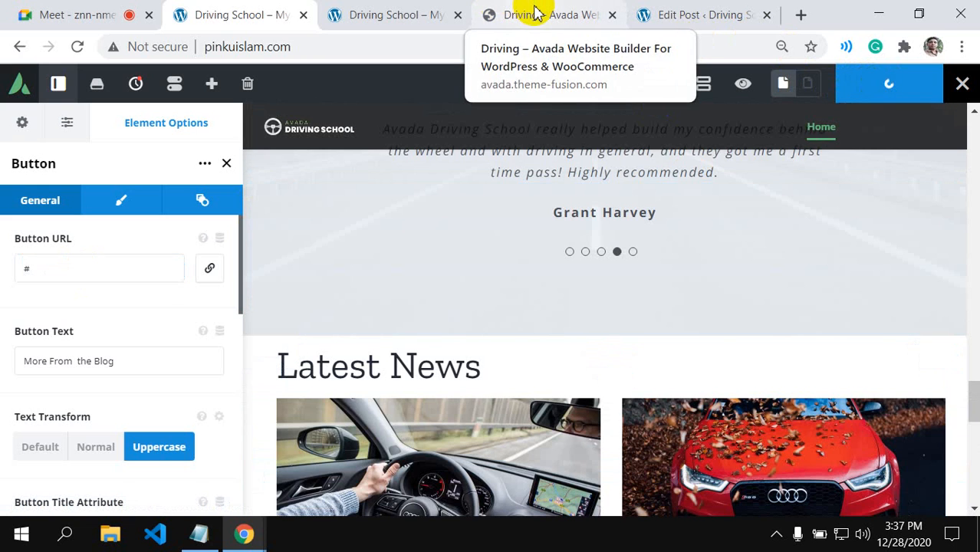
click(537, 13)
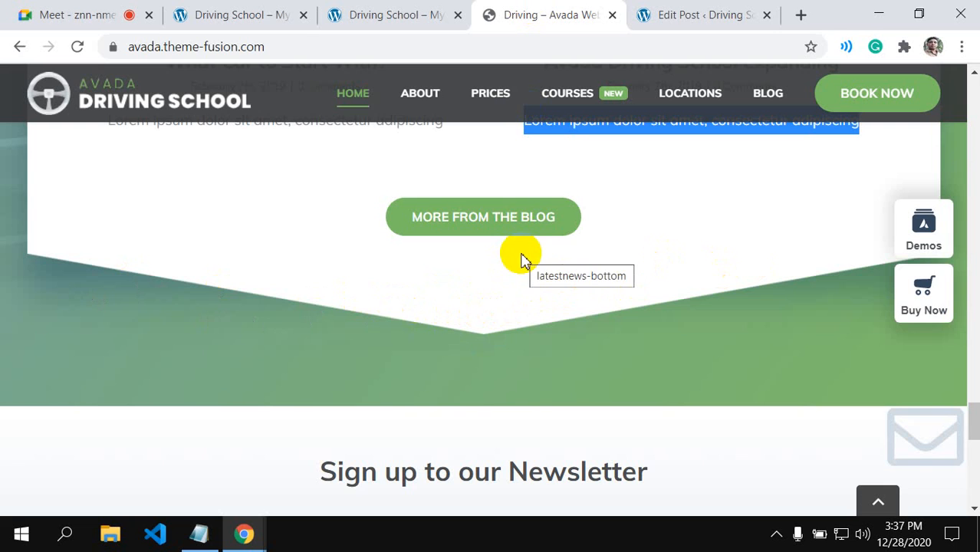
click(217, 13)
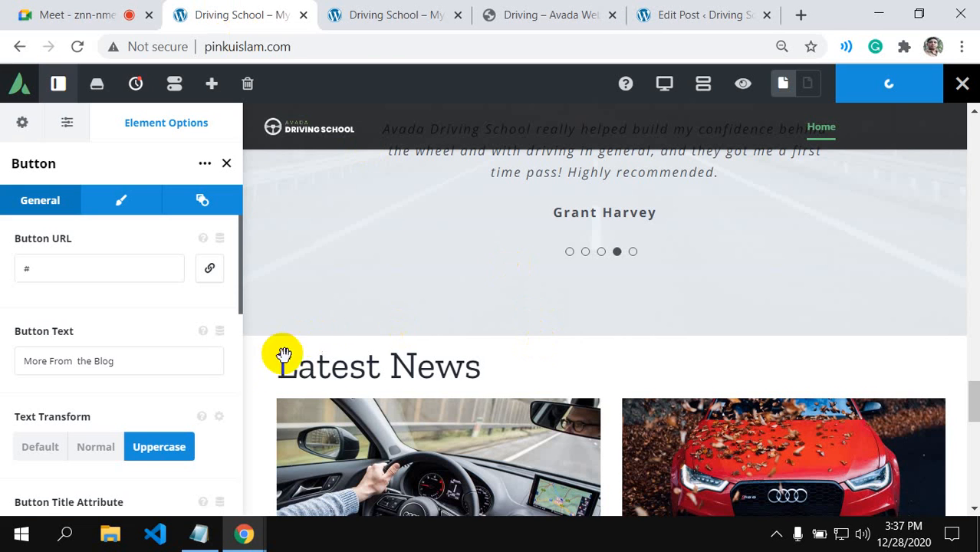
scroll(252, 361, down, 4)
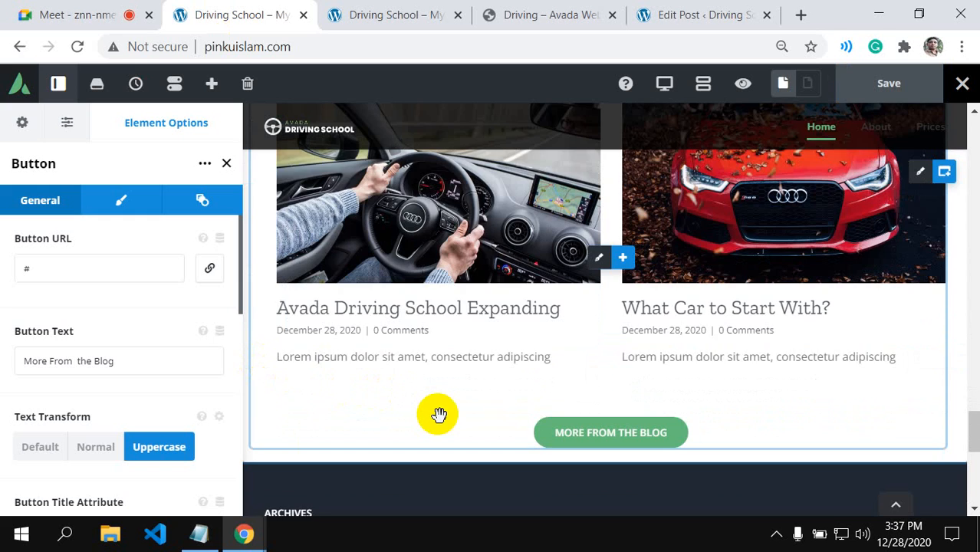
scroll(438, 414, up, 2)
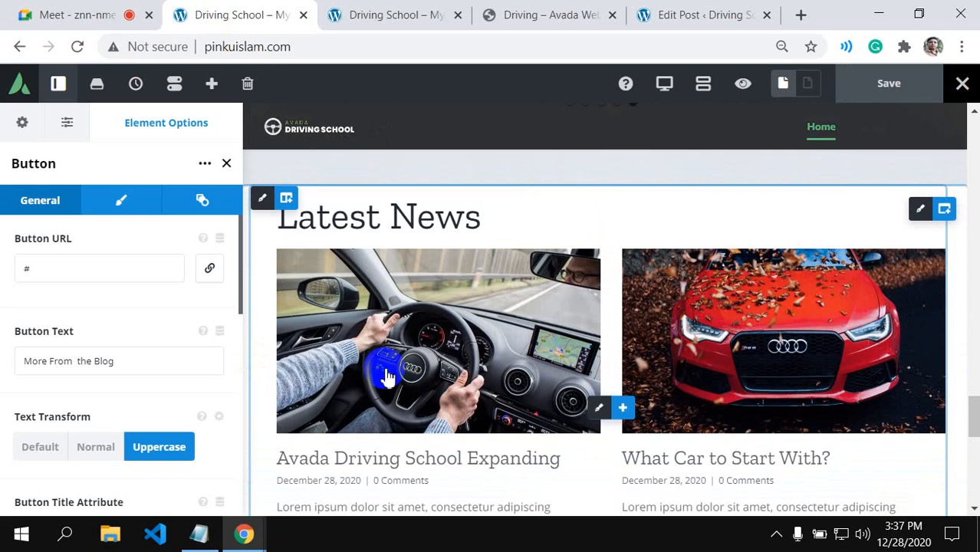
- Add a 1/1 full-width column below the button and begin adding an element to it
click(286, 198)
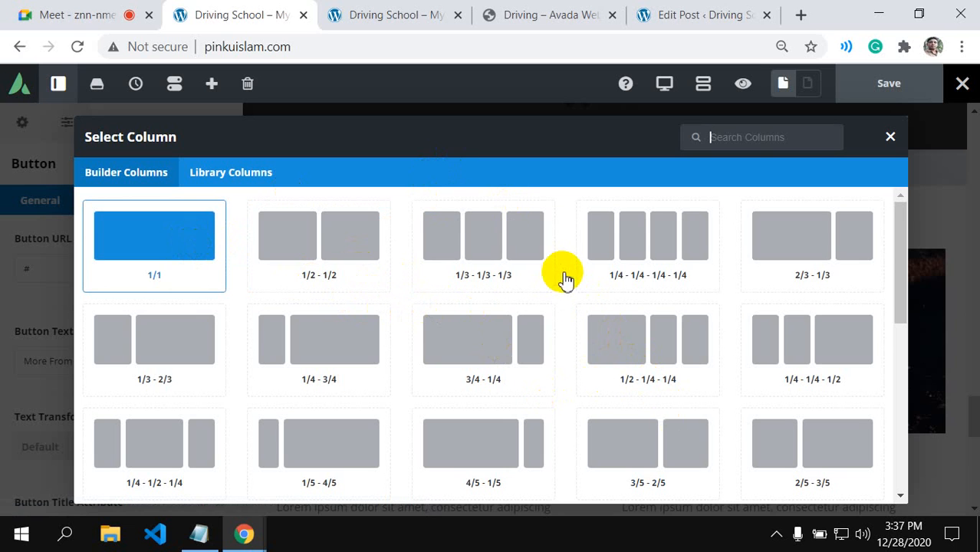
click(212, 285)
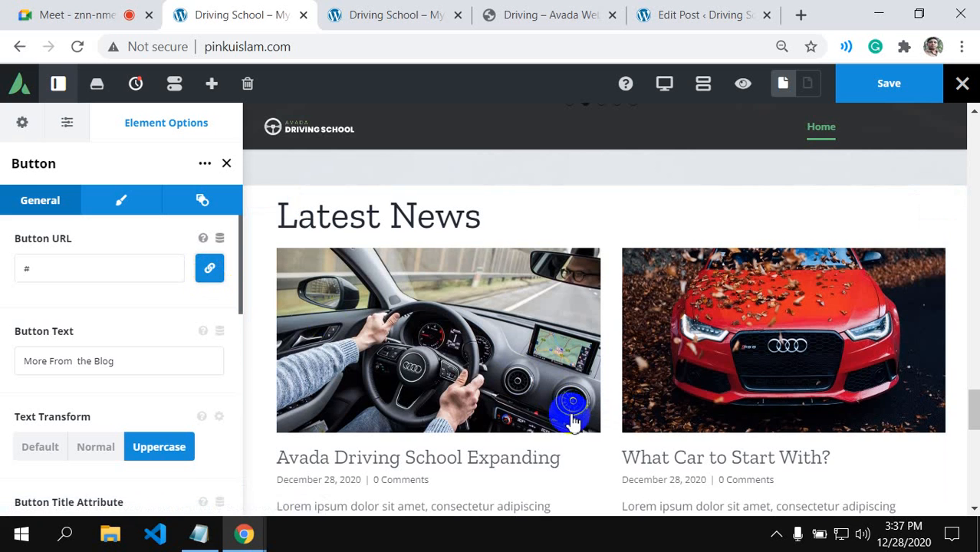
scroll(571, 416, down, 10)
scroll(605, 373, up, 2)
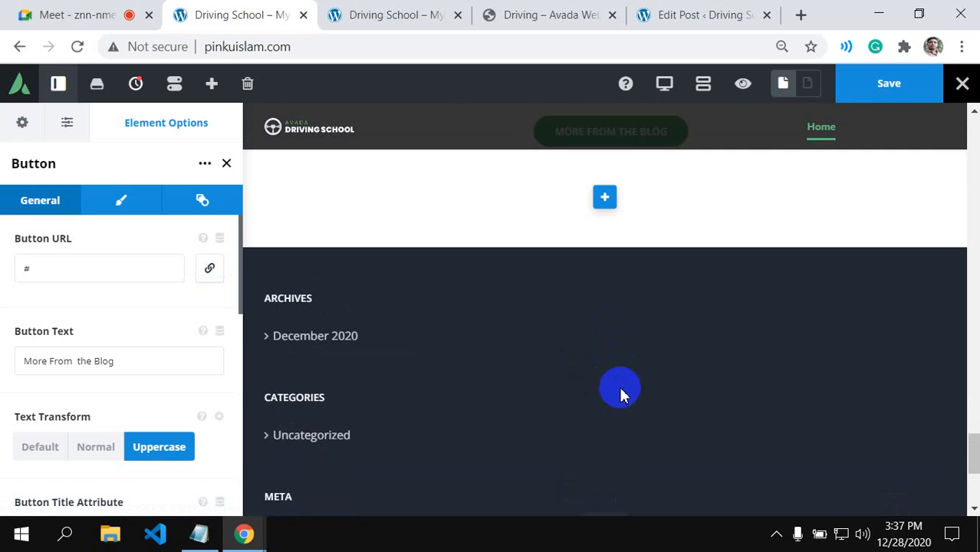
scroll(609, 374, up, 2)
mouse_move(608, 349)
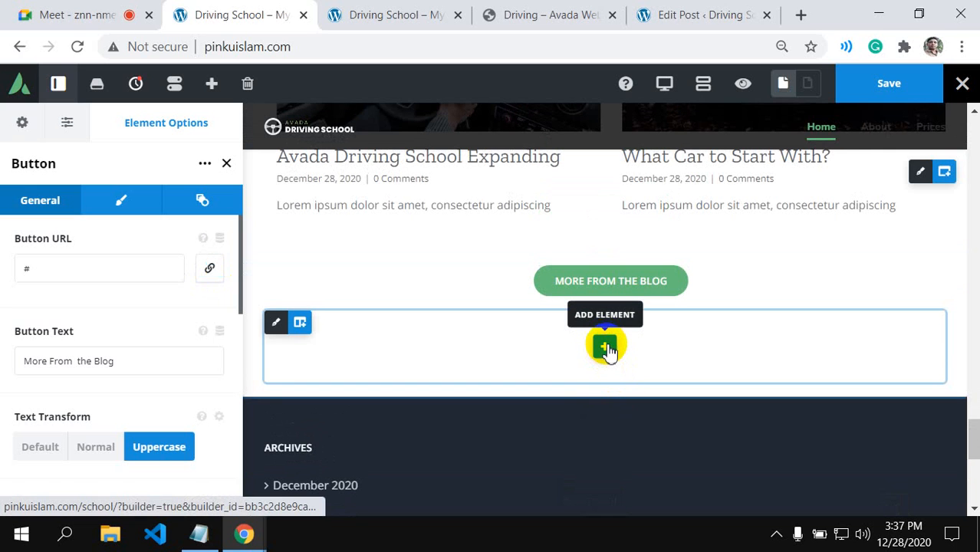
click(606, 347)
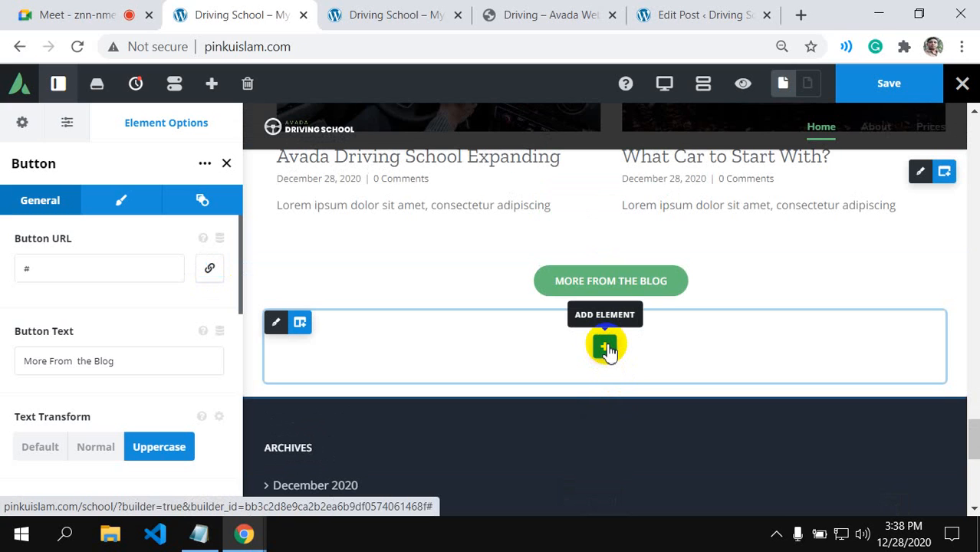
- Search 'se' in the element picker and insert a Section Separator into the new column
click(605, 349)
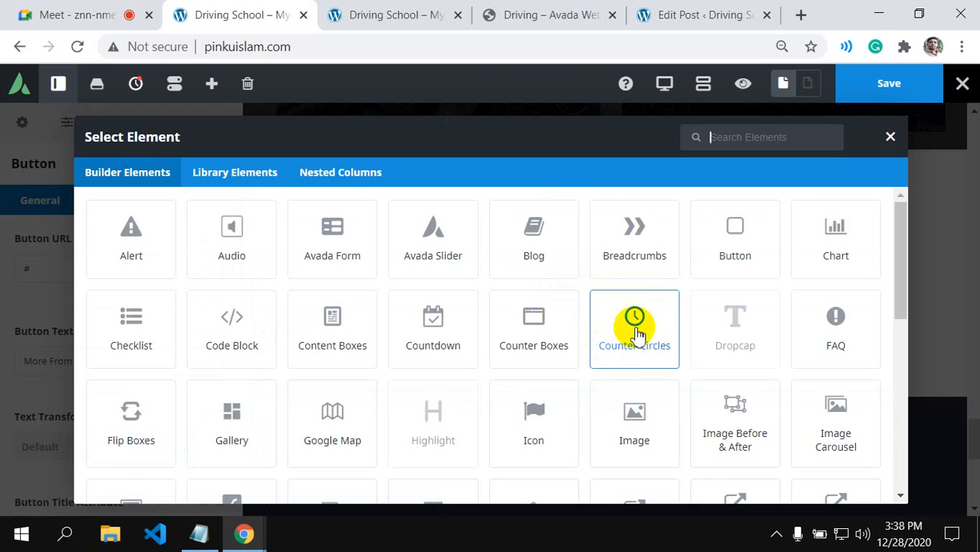
click(736, 141)
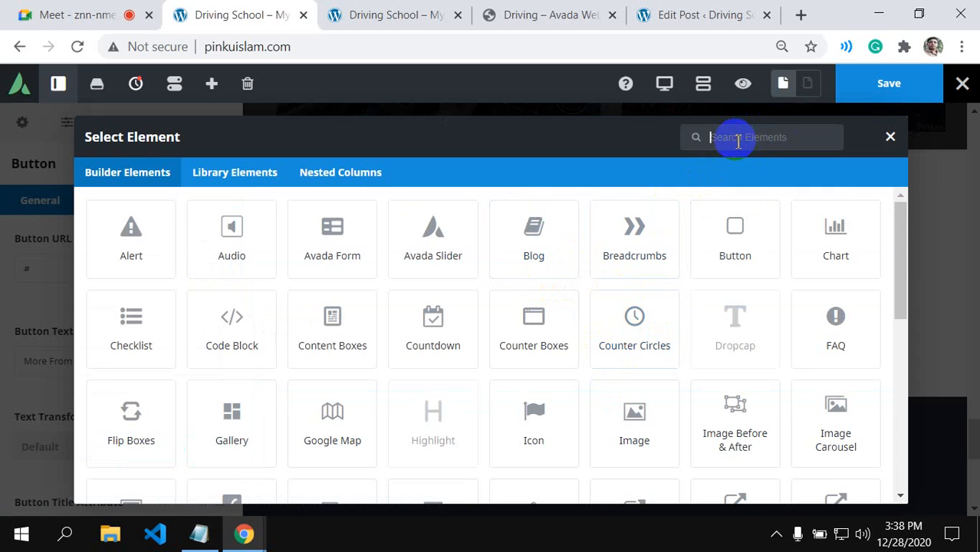
text(se)
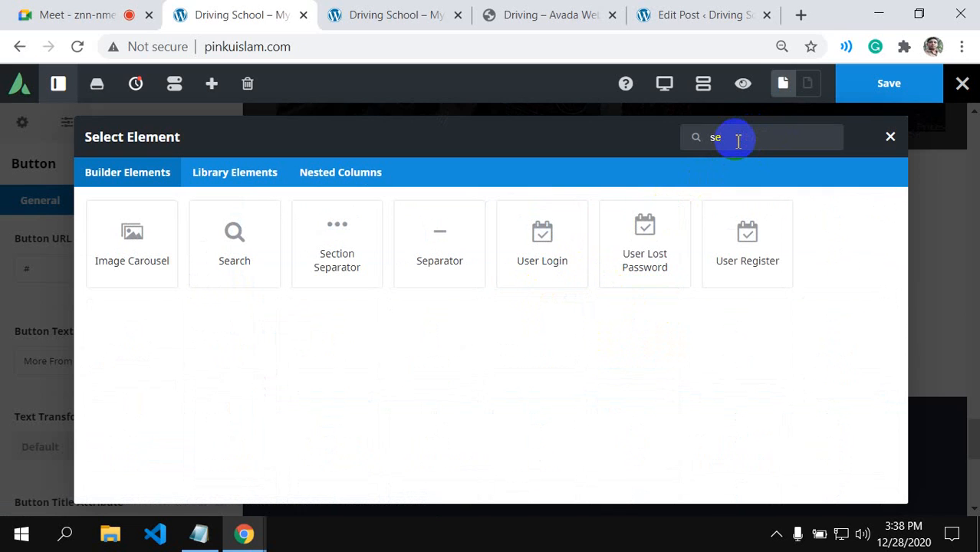
click(337, 246)
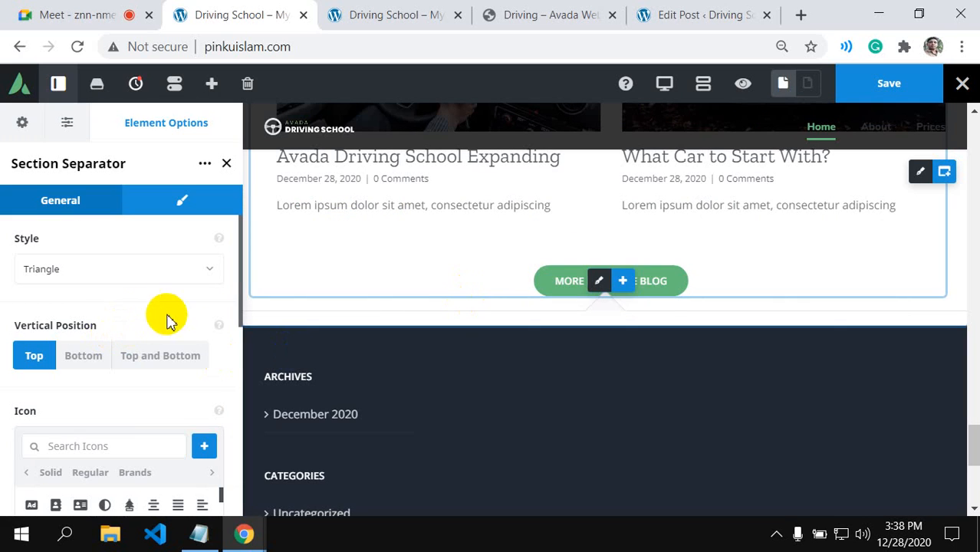
- Give the section separator under the blog button the Big Triangle style at Bottom vertical position
click(207, 272)
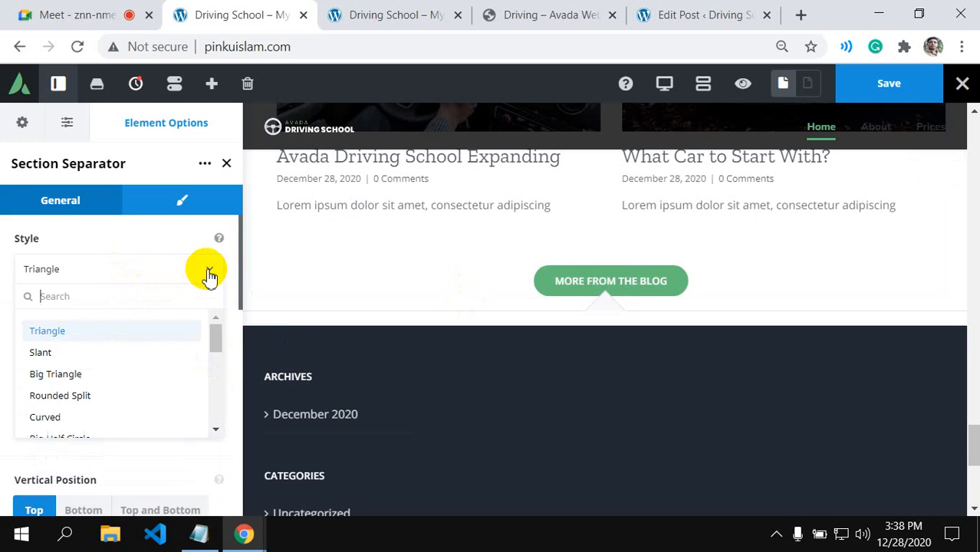
click(85, 378)
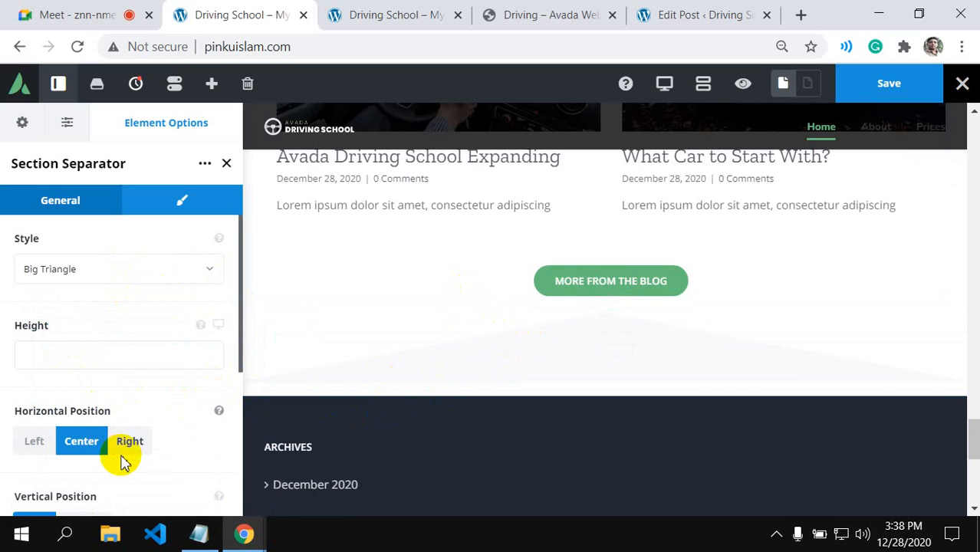
scroll(122, 460, down, 2)
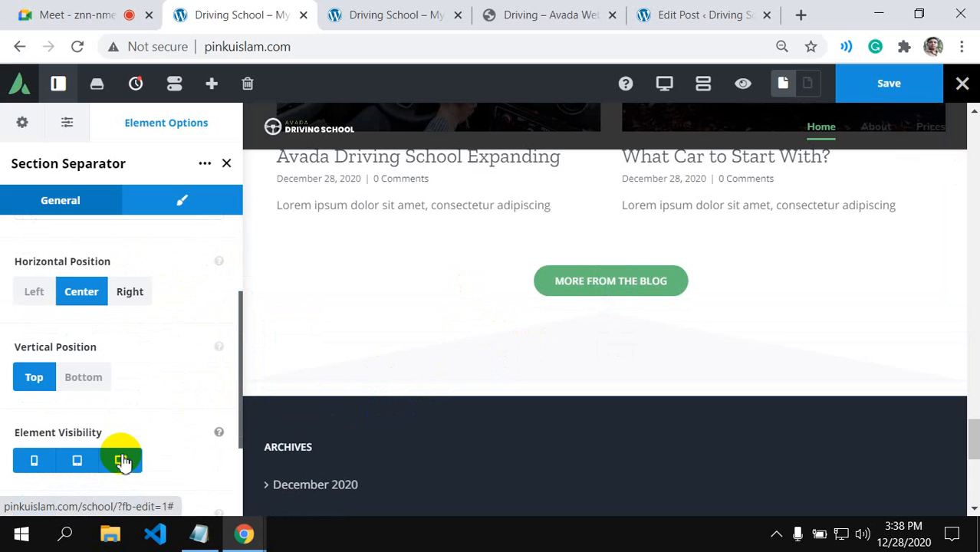
click(82, 377)
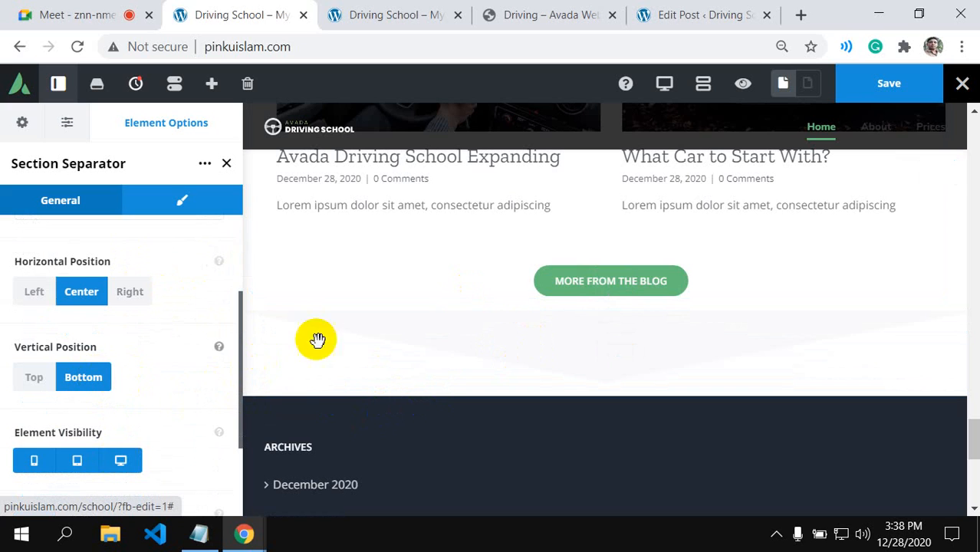
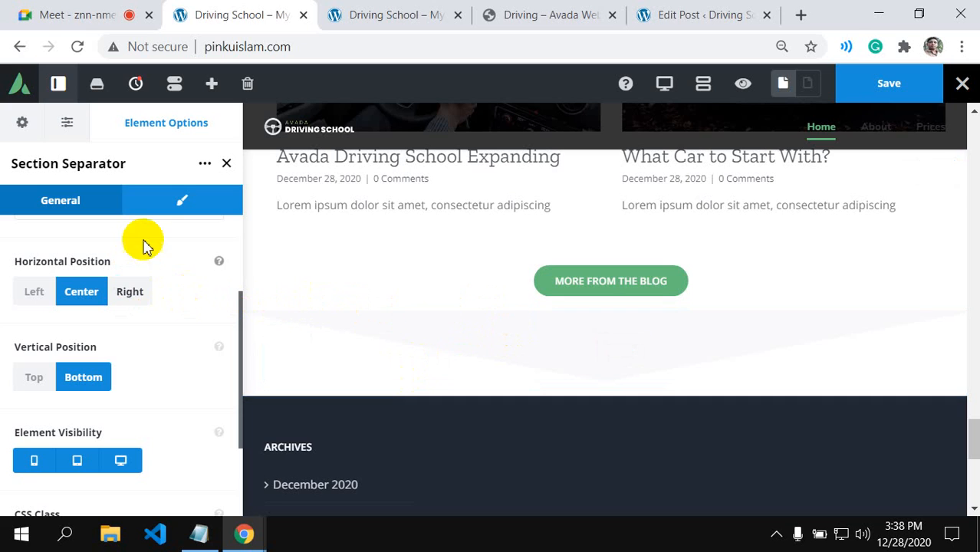
- Set the section separator's Design background colour to the white palette swatch (#ffffff)
click(176, 207)
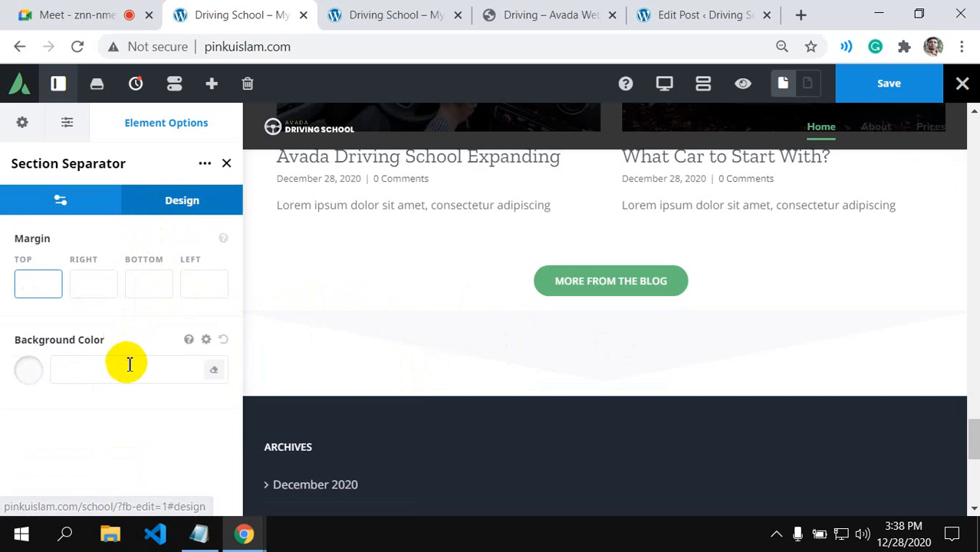
click(28, 375)
scroll(31, 376, down, 1)
click(46, 489)
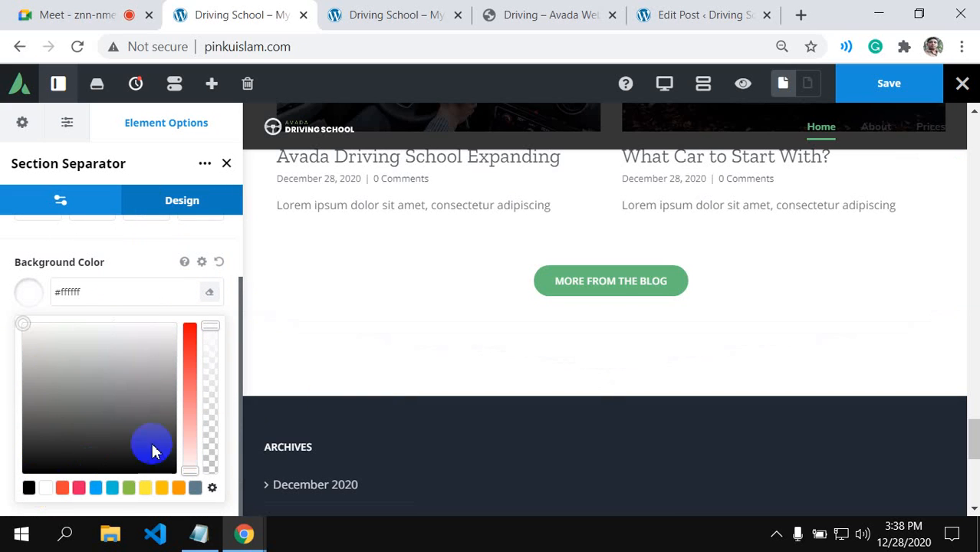
scroll(383, 368, down, 2)
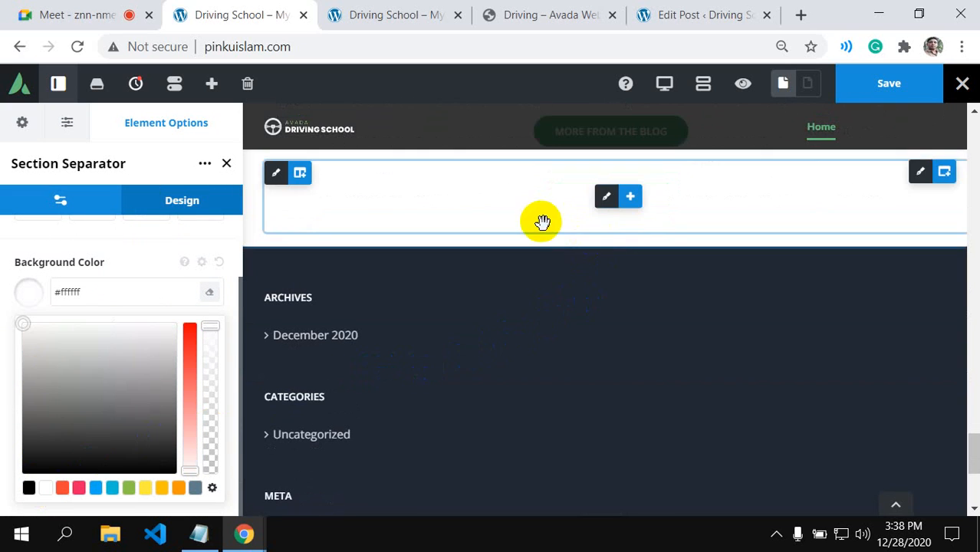
- Give the separator's column a faint translucent grey background of rgba(0,0,0,0.06)
click(274, 173)
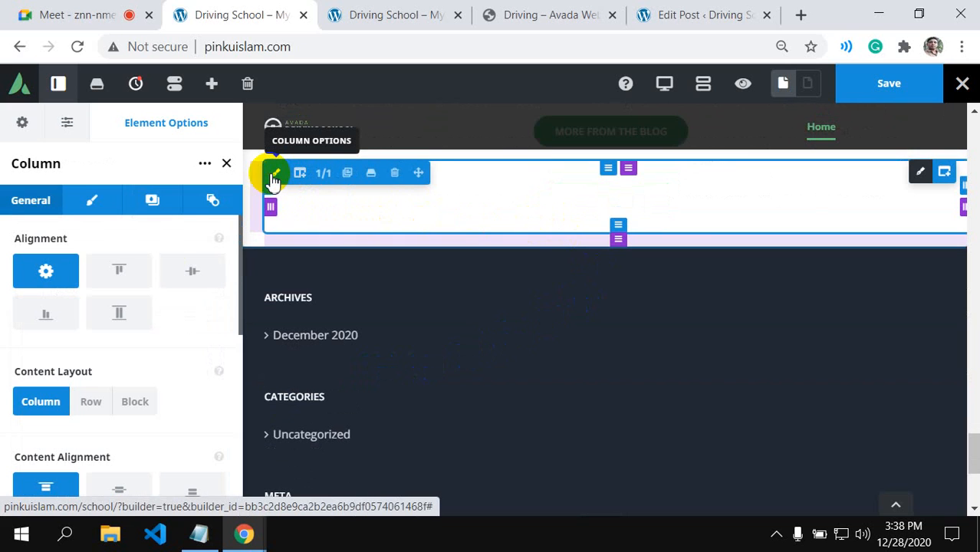
click(104, 205)
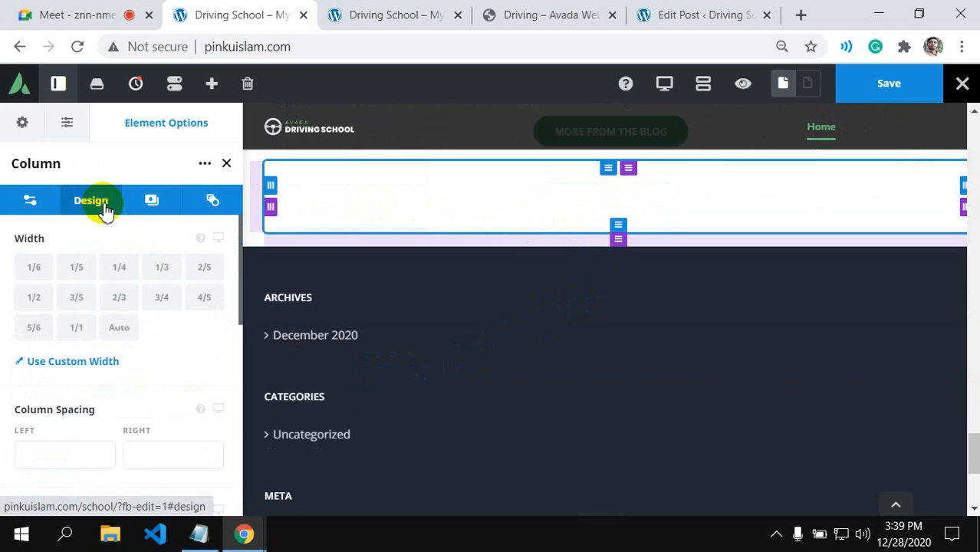
click(157, 204)
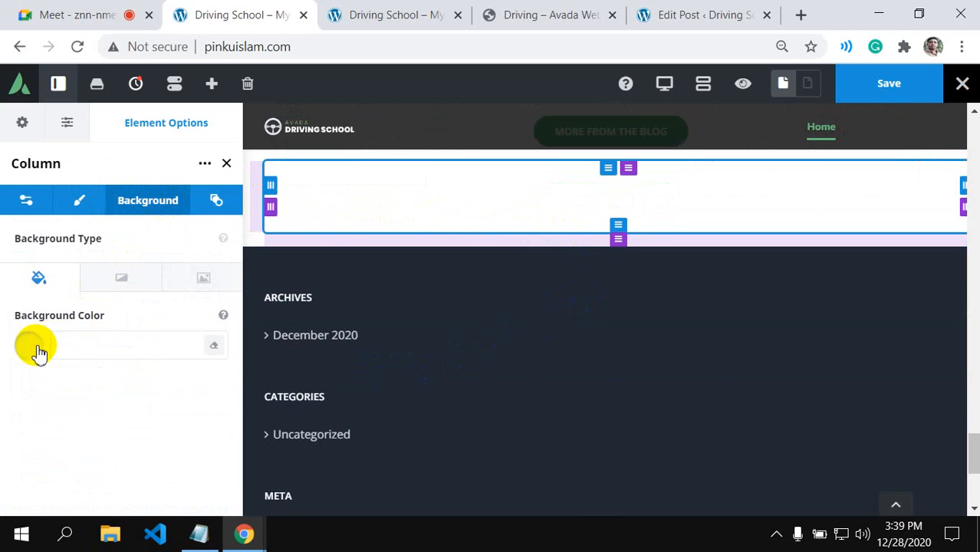
click(39, 351)
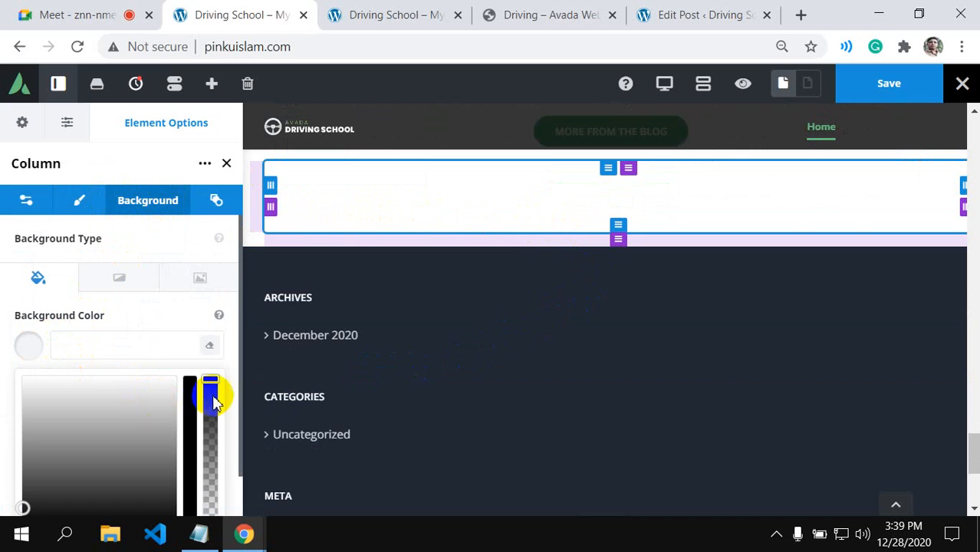
drag(222, 470, 210, 513)
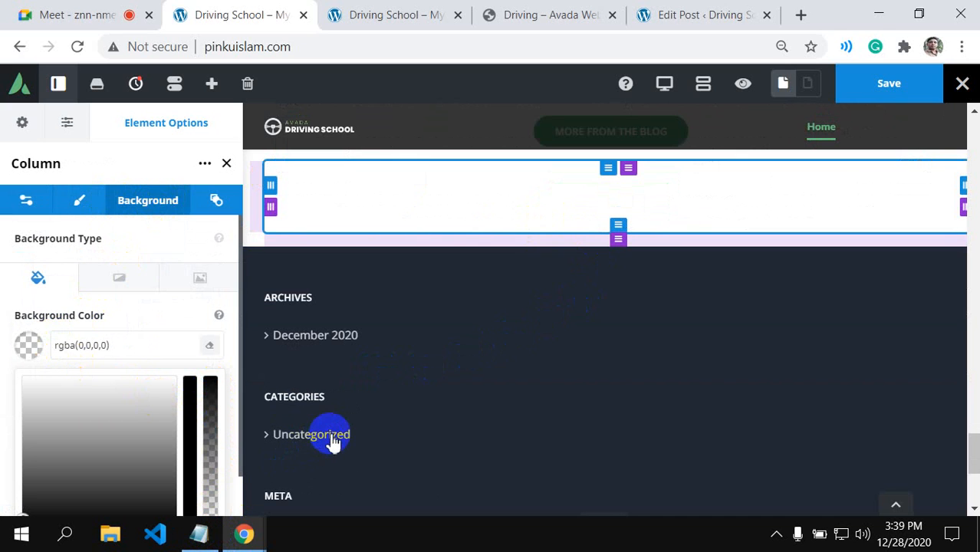
scroll(326, 437, down, 2)
scroll(219, 388, down, 2)
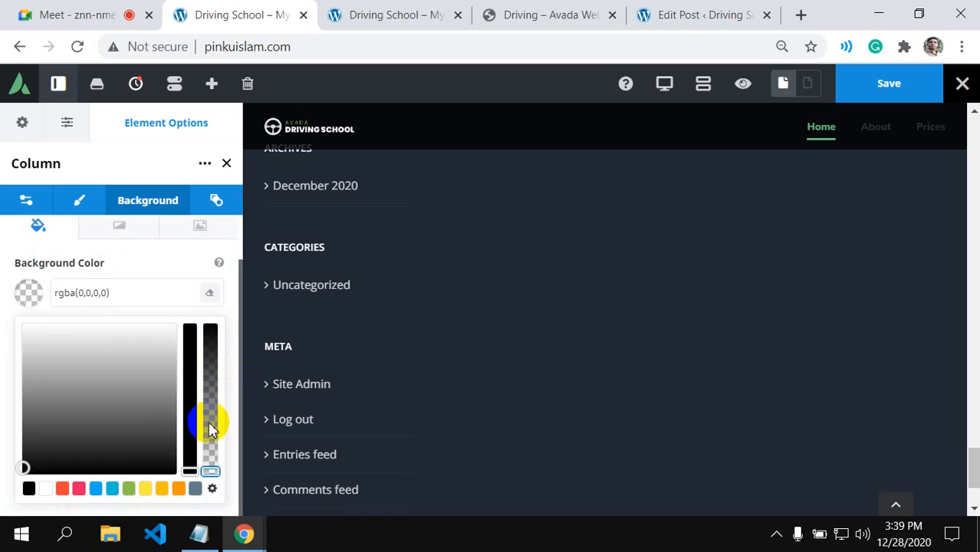
scroll(453, 387, up, 4)
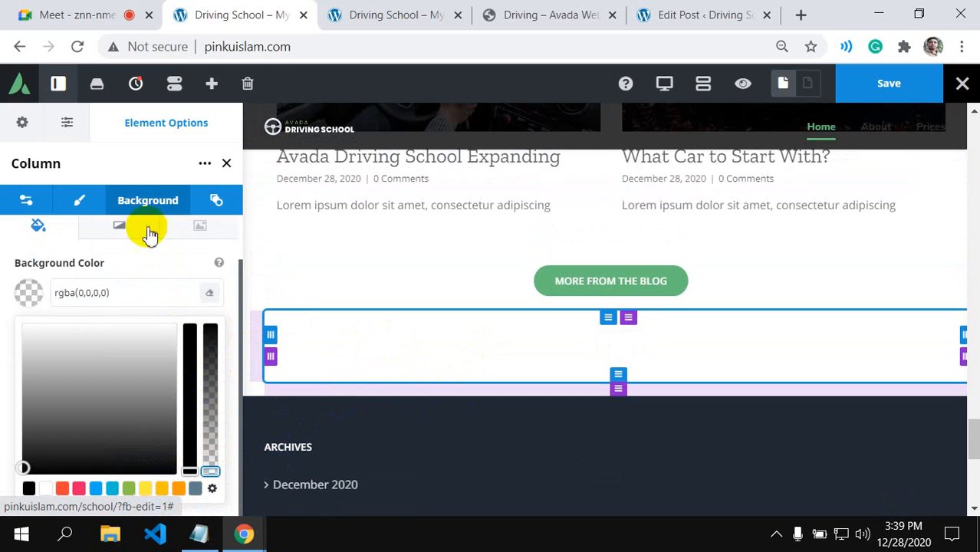
mouse_move(210, 467)
mouse_down()
mouse_move(219, 397)
mouse_move(218, 463)
mouse_up()
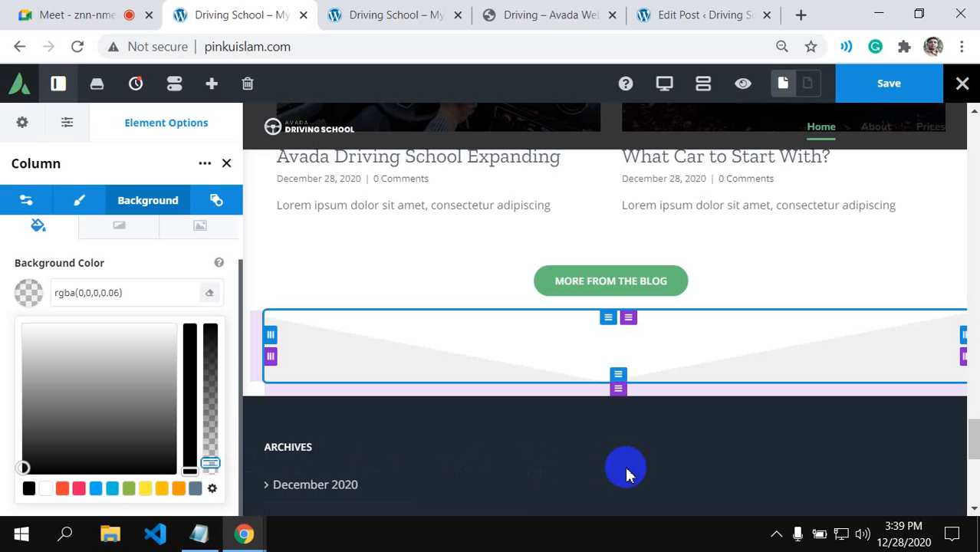
- Compare the grey triangle with the original Avada demo page, then return to the builder
click(554, 15)
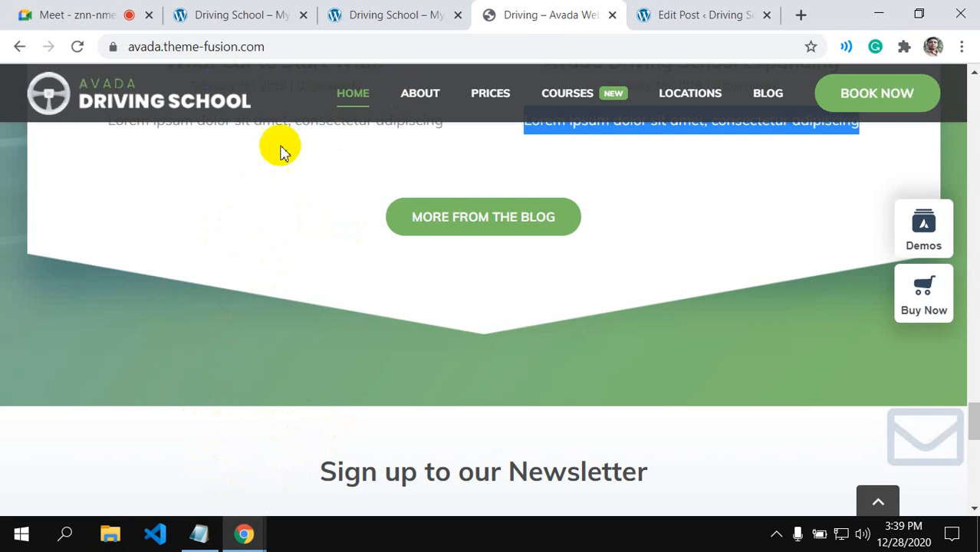
click(209, 17)
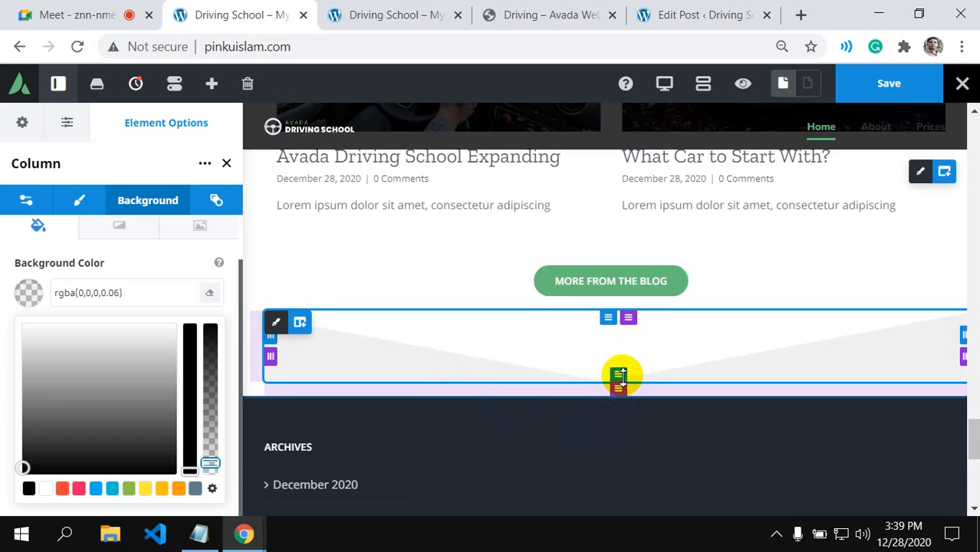
scroll(751, 357, up, 2)
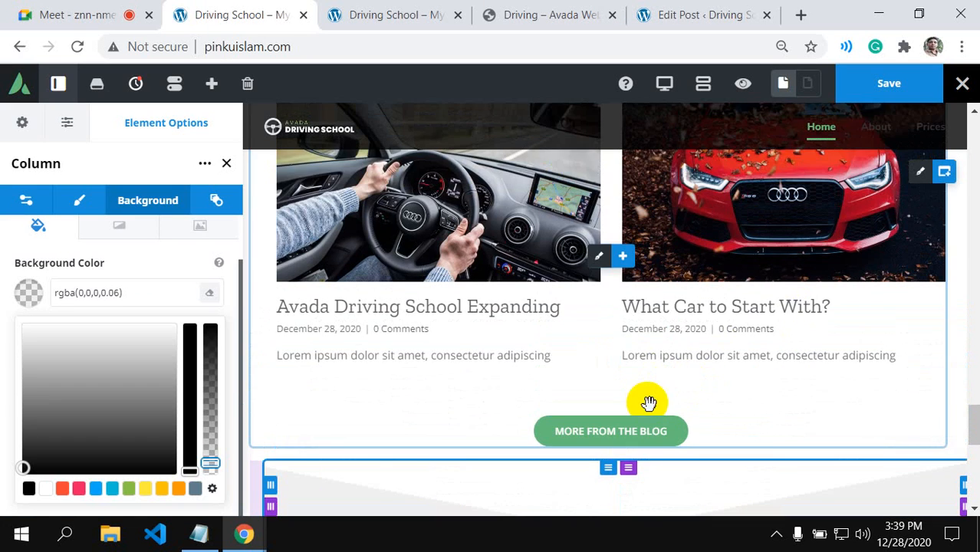
scroll(648, 407, down, 2)
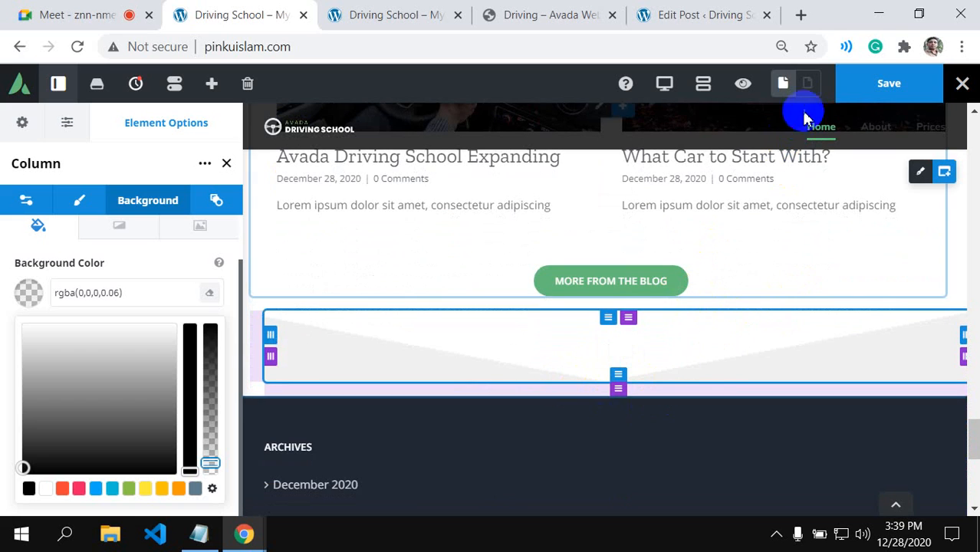
- Save the page, then drag the column's left spacing handle outward to about 1%
click(886, 85)
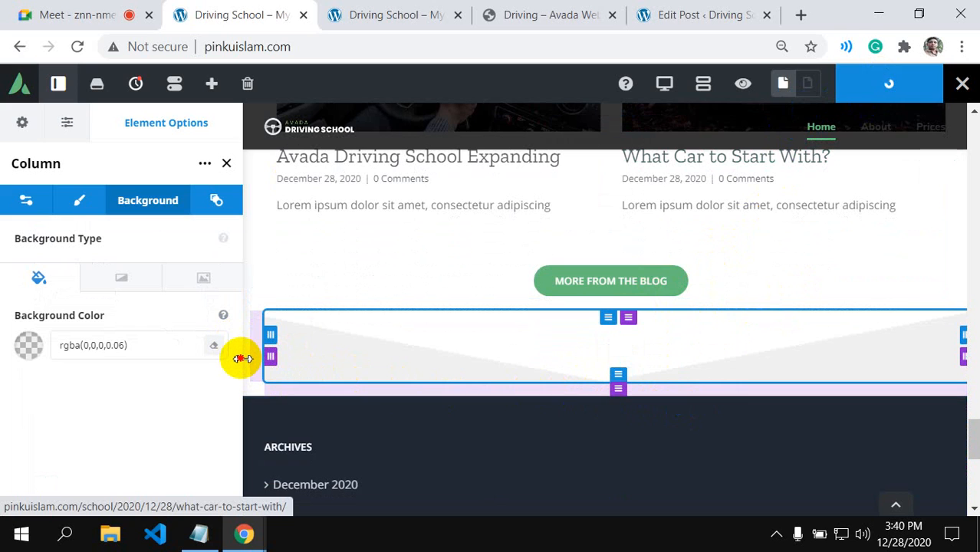
drag(274, 358, 214, 365)
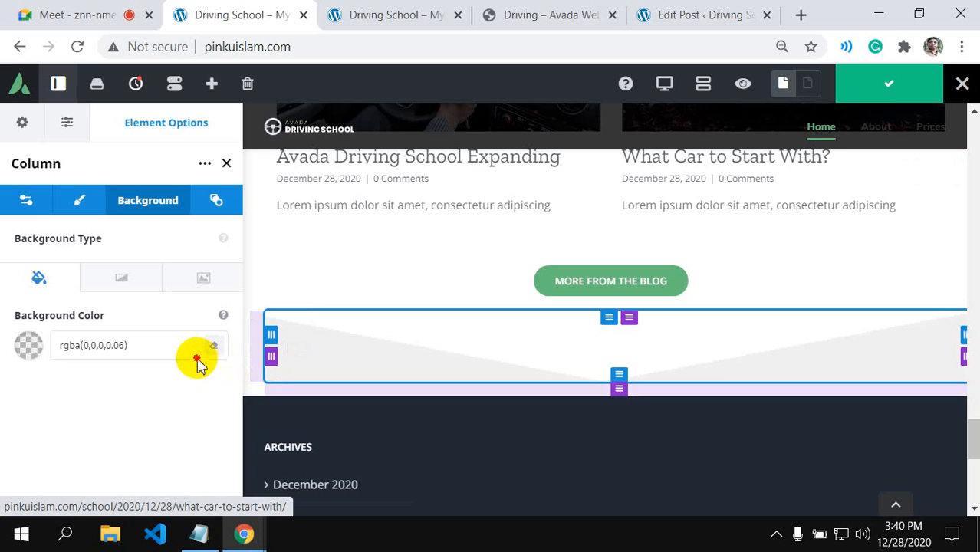
drag(271, 354, 237, 361)
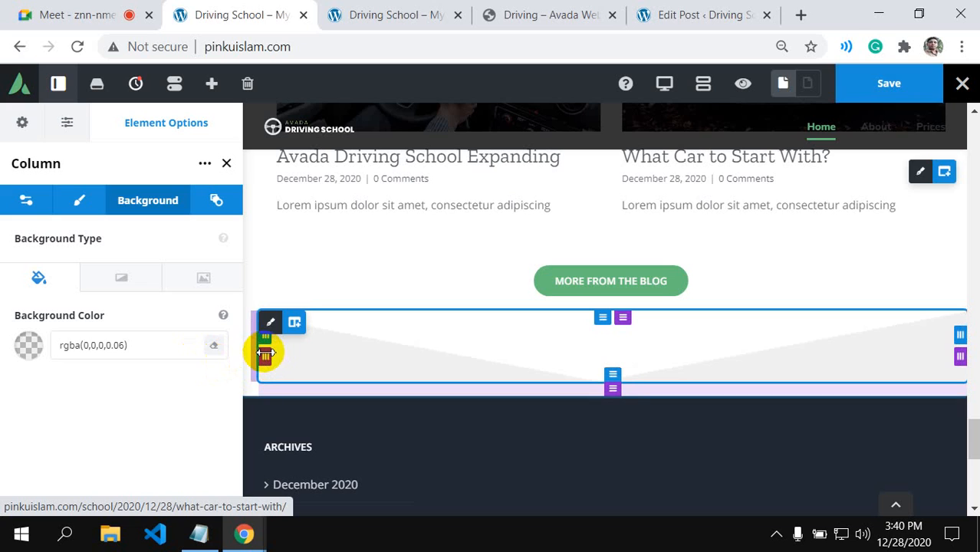
drag(266, 353, 215, 354)
click(192, 353)
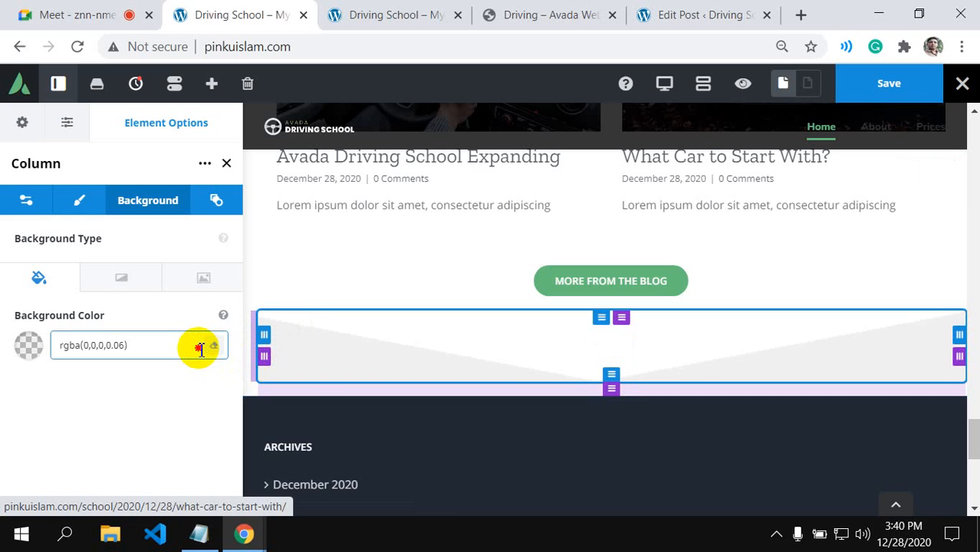
- Set the column's Column Spacing Left to 0% in Design and save the page
click(80, 204)
scroll(46, 421, down, 2)
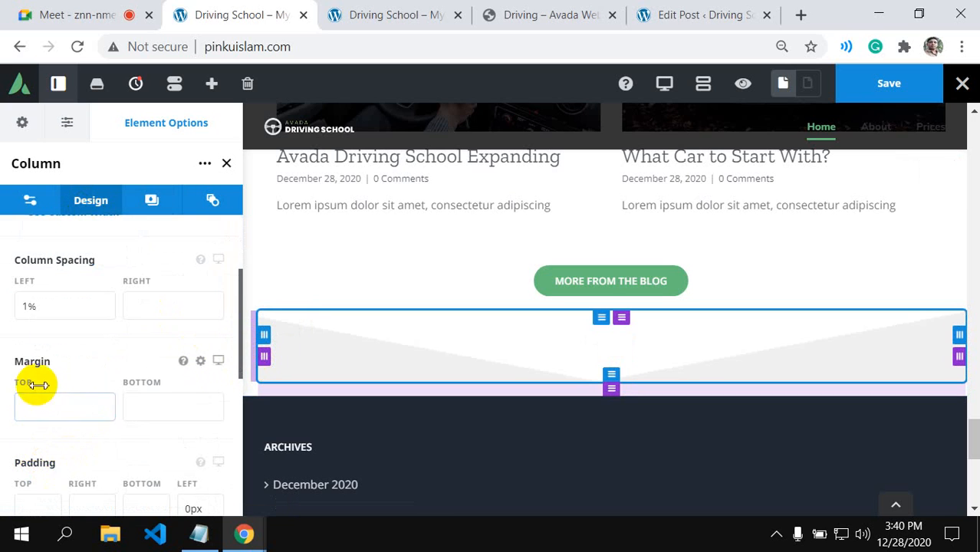
click(33, 306)
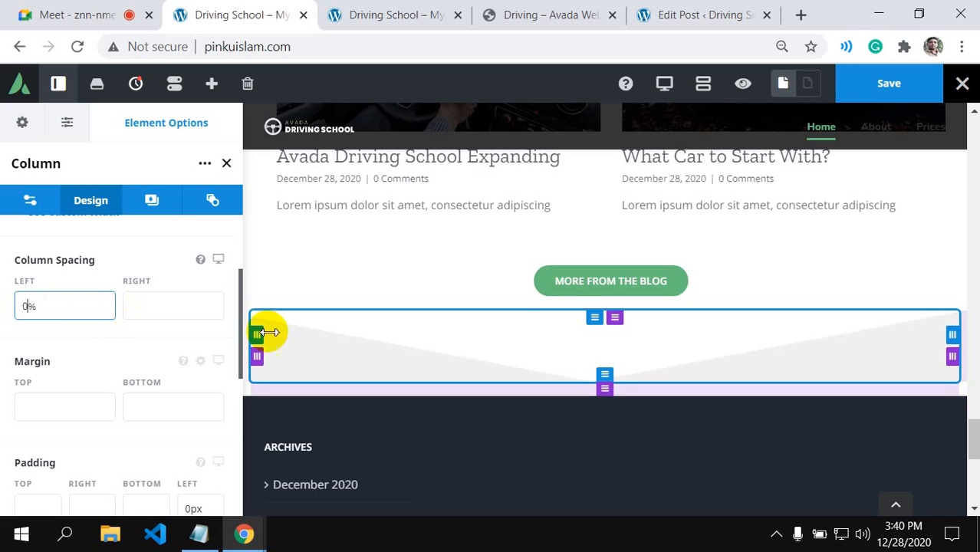
click(878, 90)
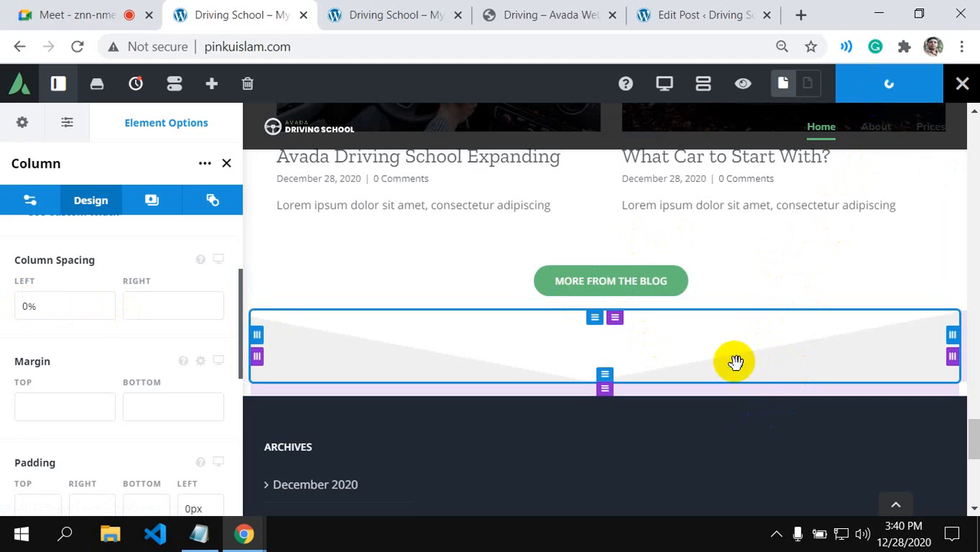
scroll(972, 328, up, 3)
scroll(972, 327, up, 5)
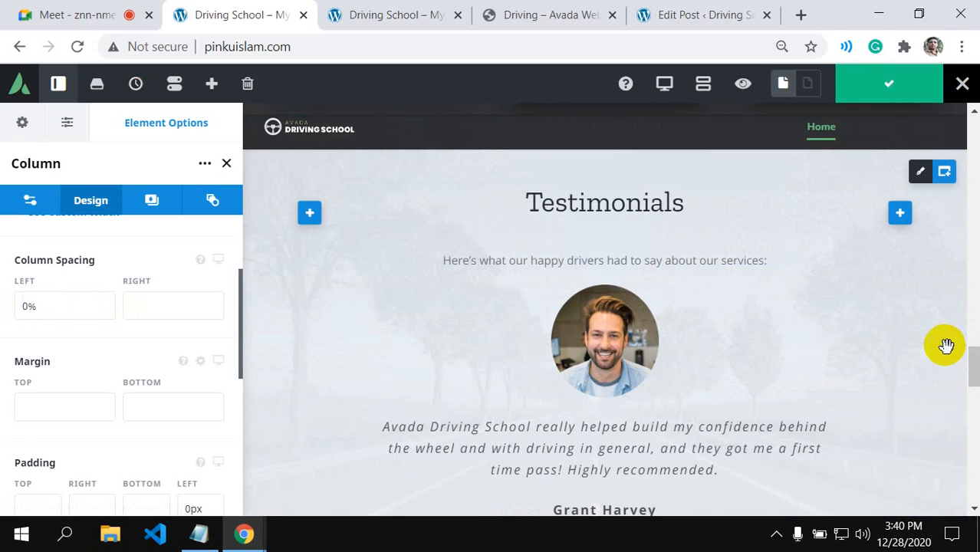
scroll(942, 343, down, 10)
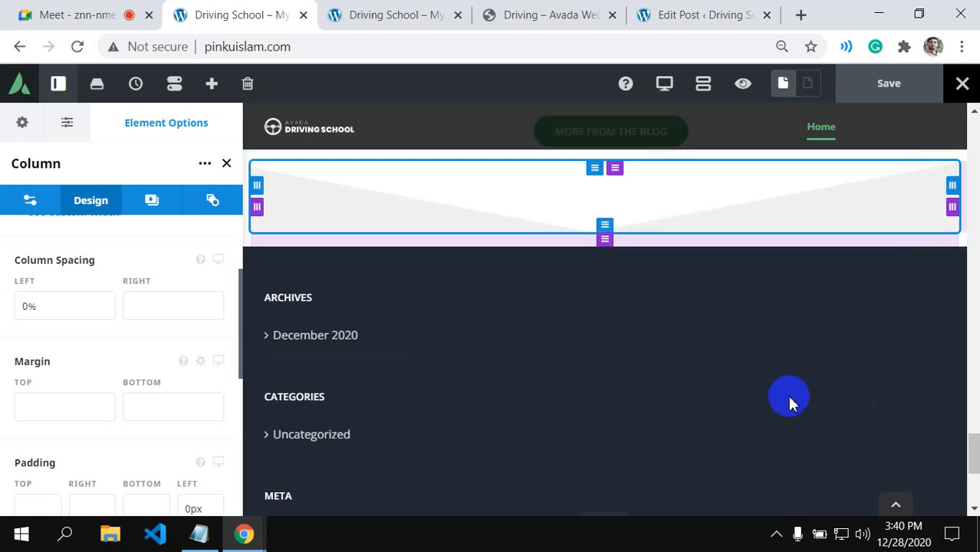
scroll(861, 404, up, 4)
scroll(912, 350, up, 2)
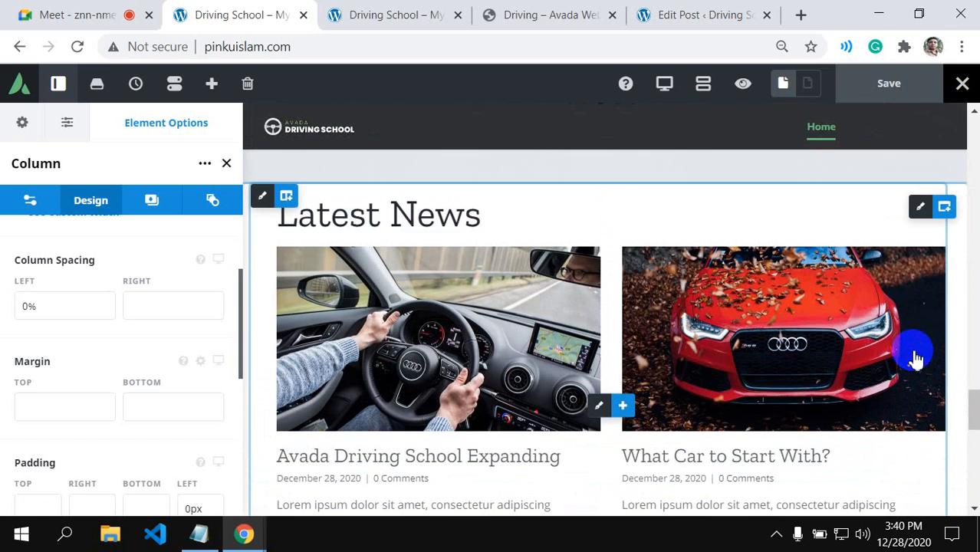
scroll(916, 359, up, 2)
mouse_move(921, 361)
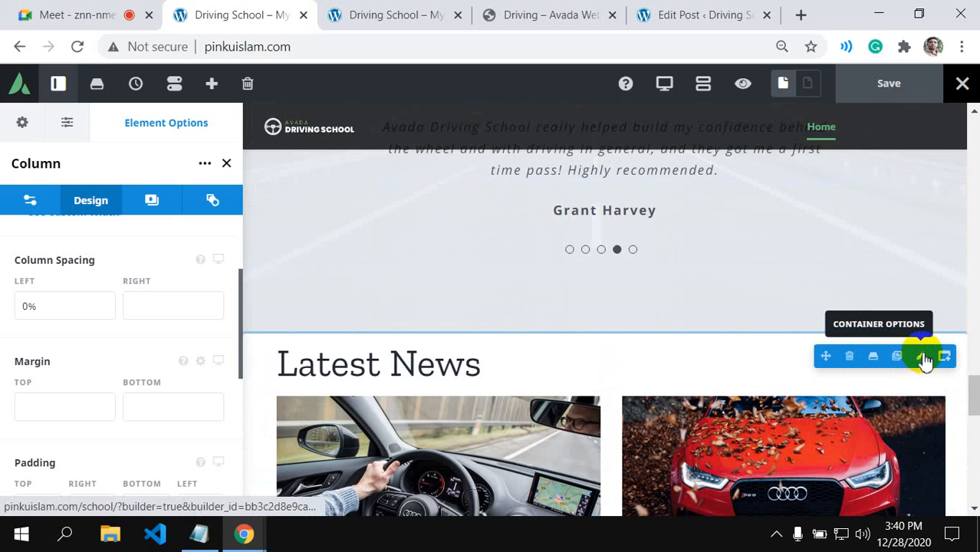
- Use latestnews-background-scaled.jpg from the Media Library as the Latest News container's background image
click(923, 356)
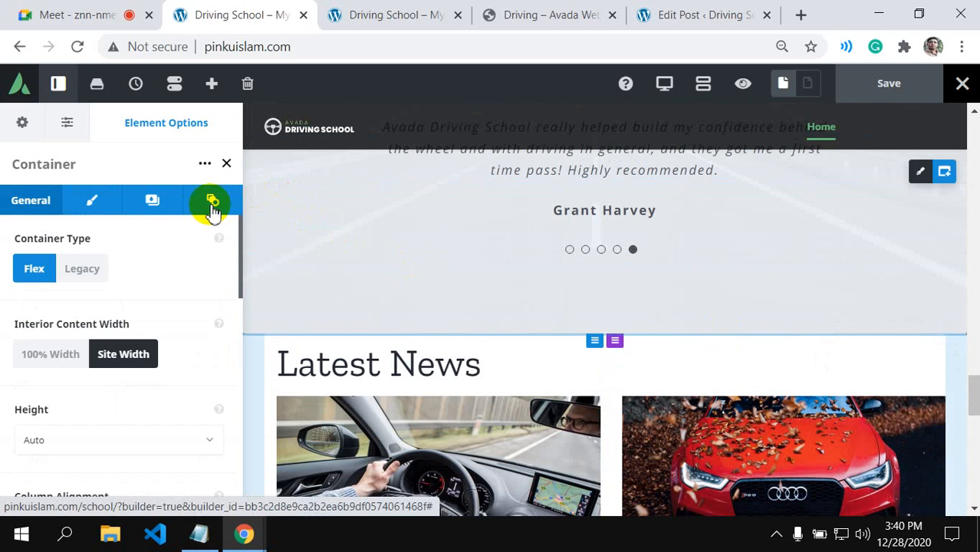
click(152, 203)
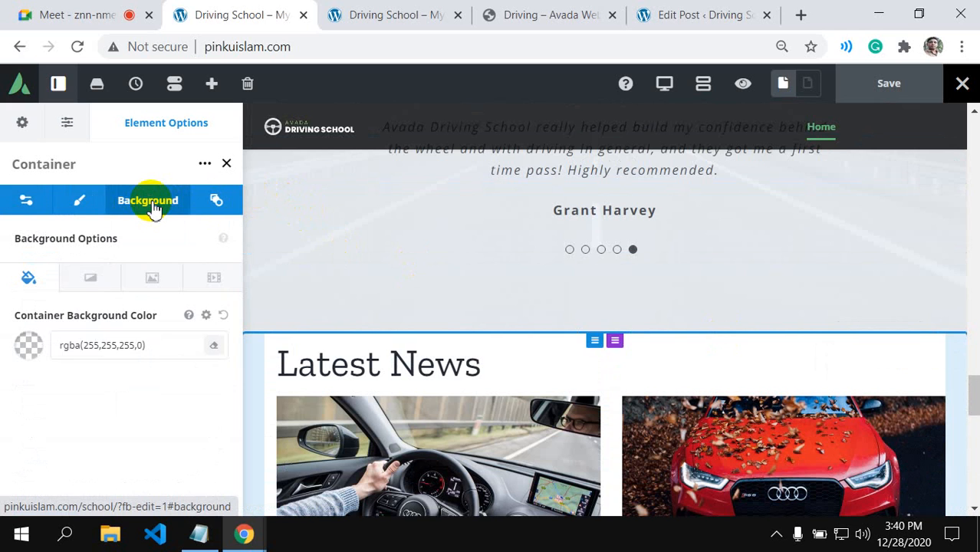
click(144, 281)
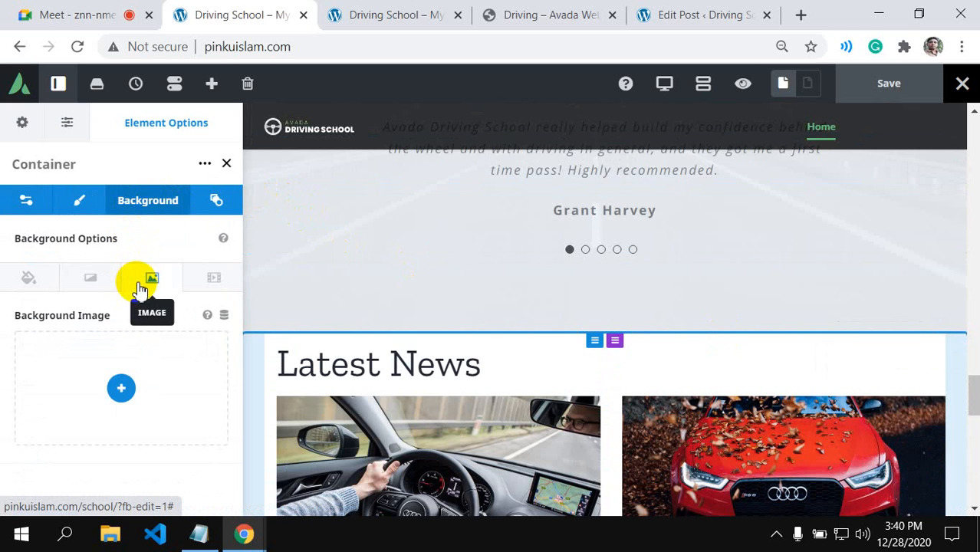
click(122, 389)
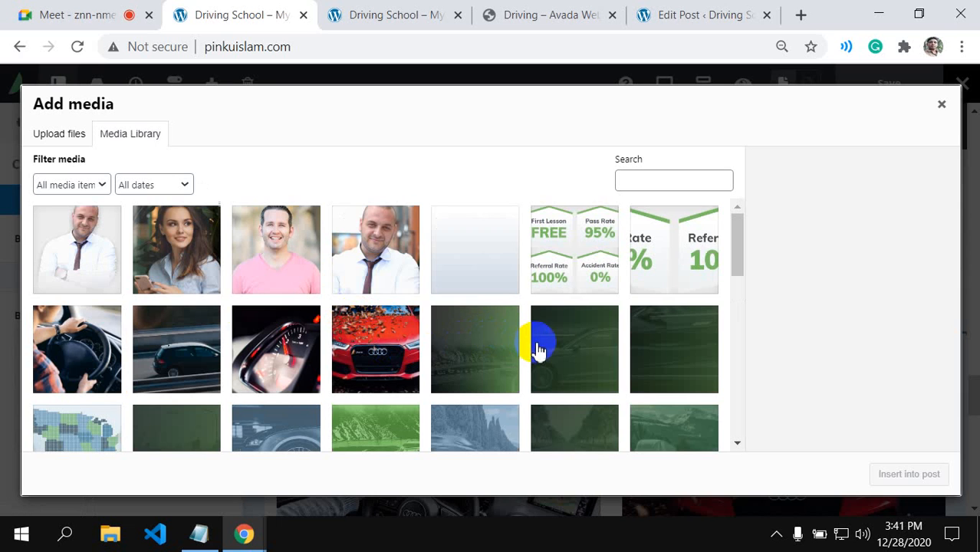
scroll(567, 373, down, 2)
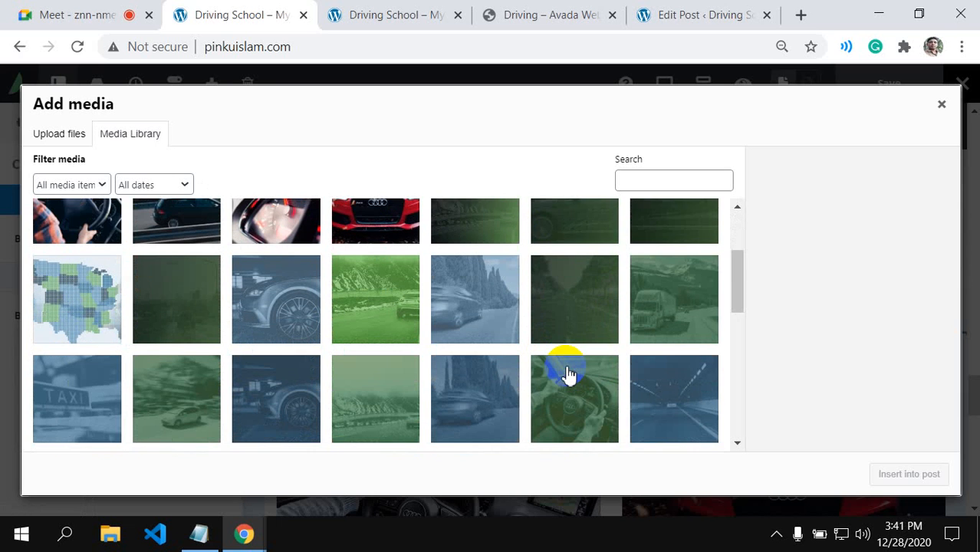
scroll(567, 373, down, 6)
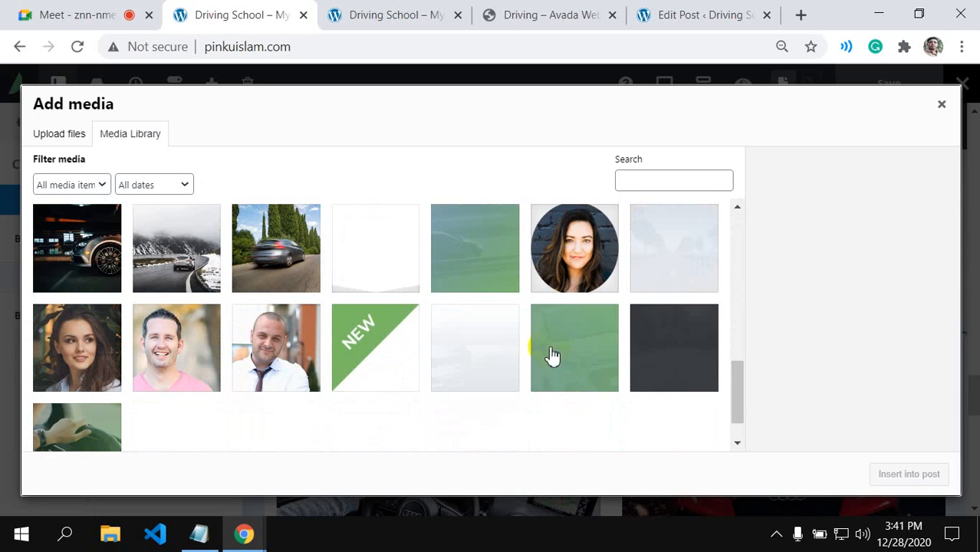
click(482, 265)
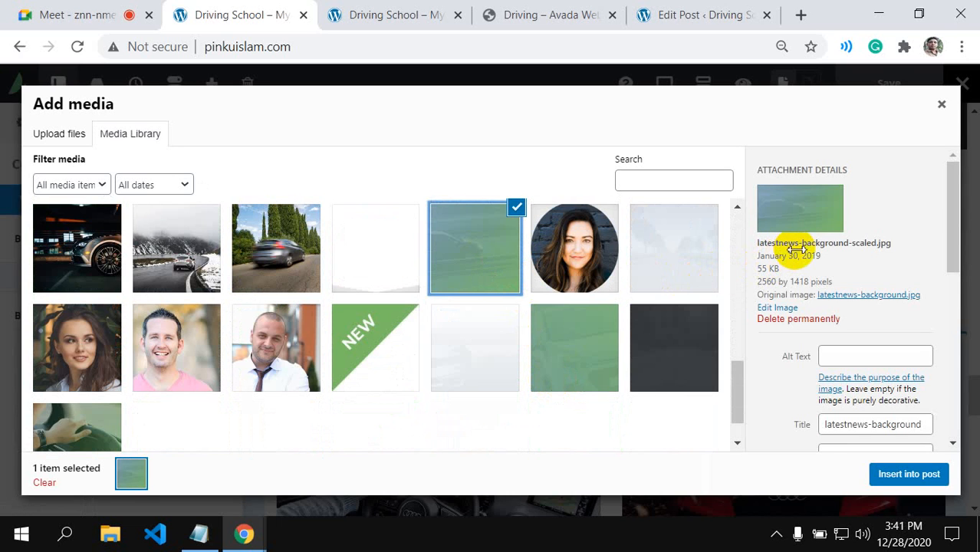
click(908, 477)
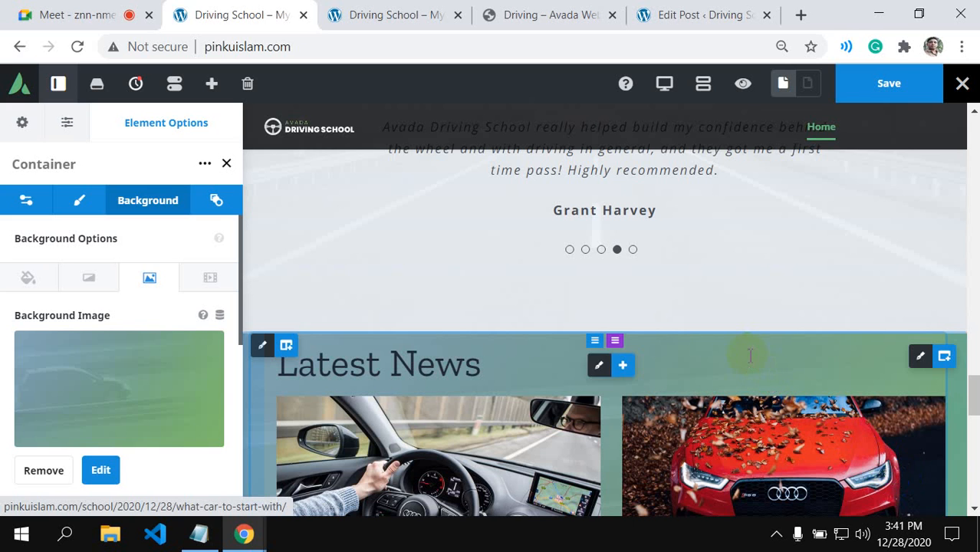
scroll(767, 367, down, 15)
scroll(783, 368, up, 6)
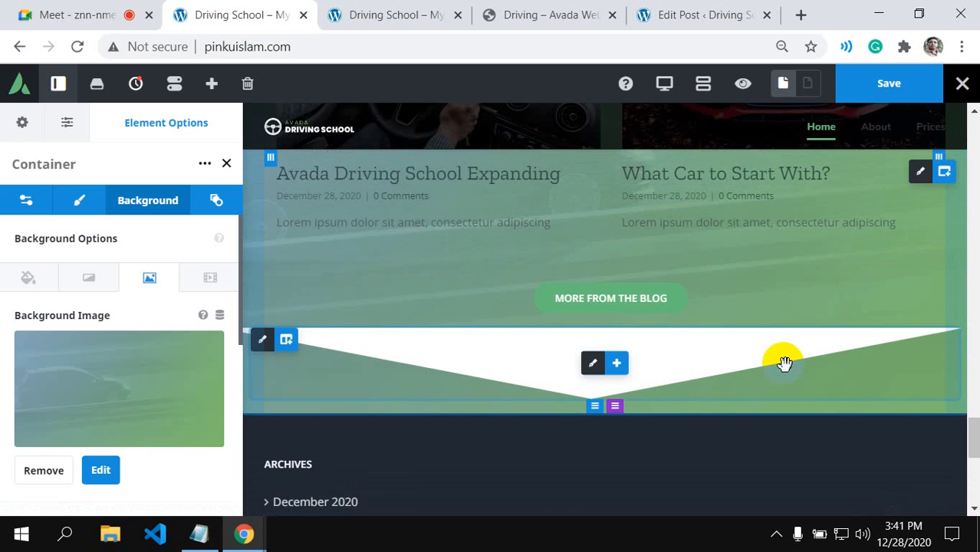
scroll(443, 280, up, 2)
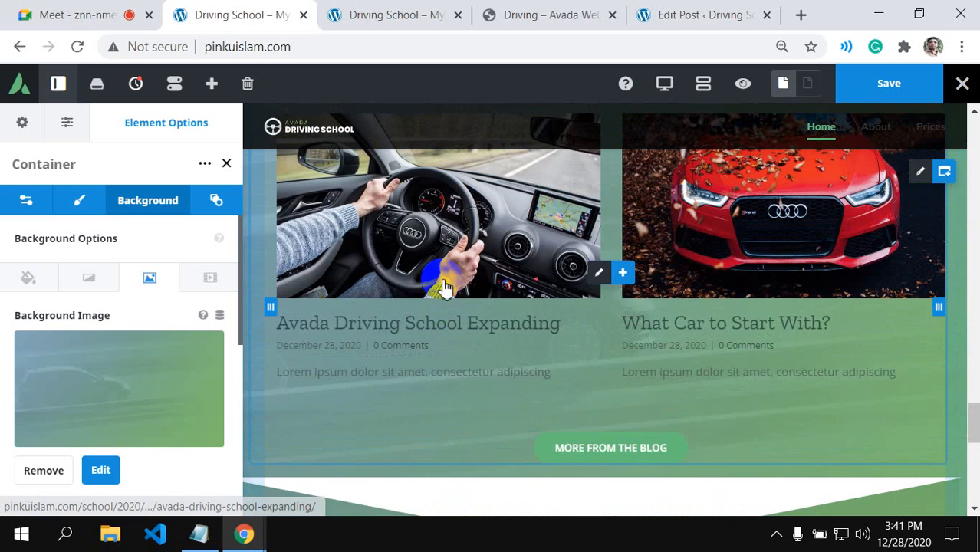
scroll(442, 357, up, 4)
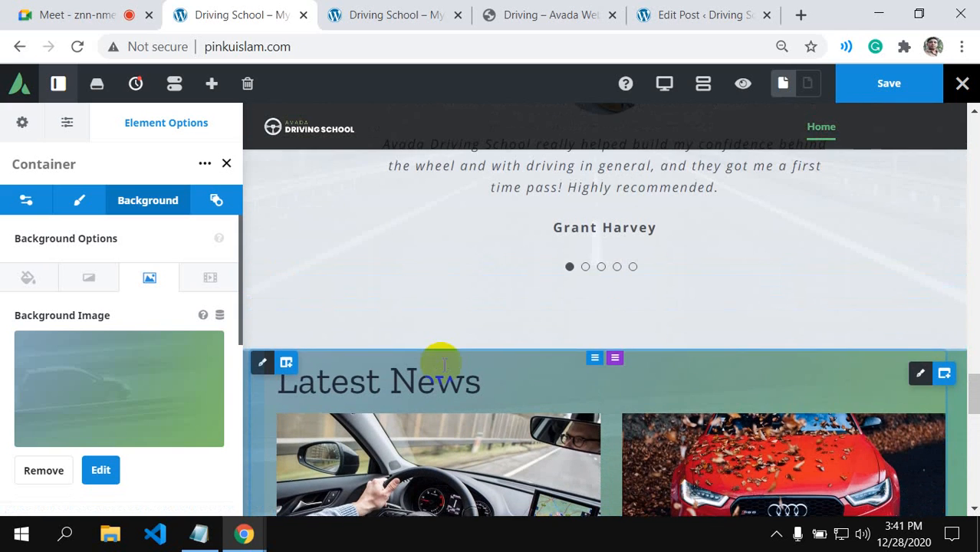
- Try a preset swatch and opacity changes on the Latest News column's background colour
click(265, 363)
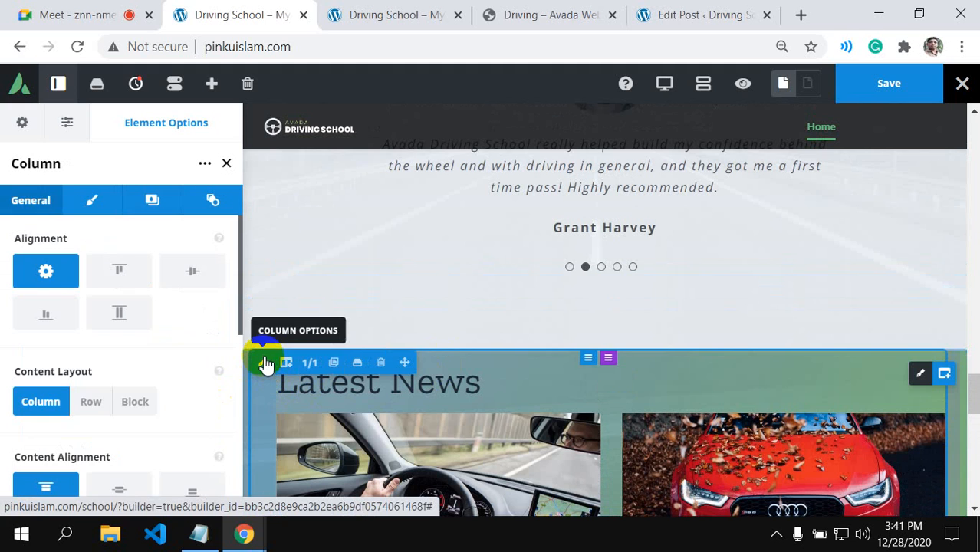
click(91, 200)
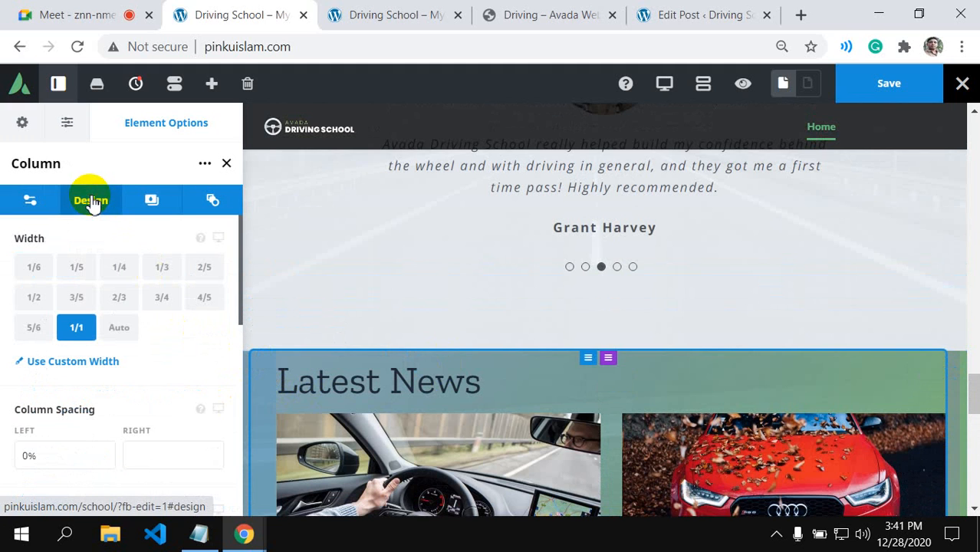
click(152, 201)
click(79, 344)
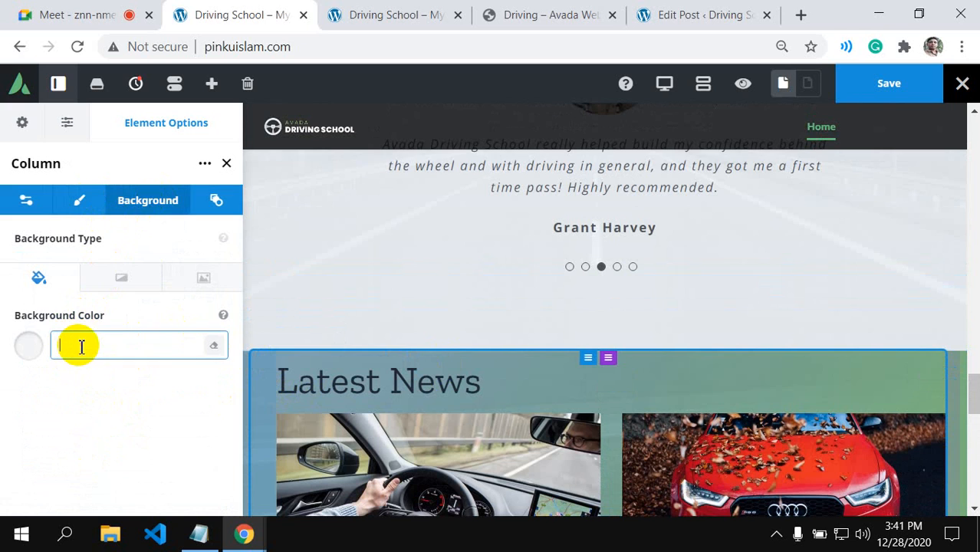
click(30, 345)
scroll(36, 345, down, 1)
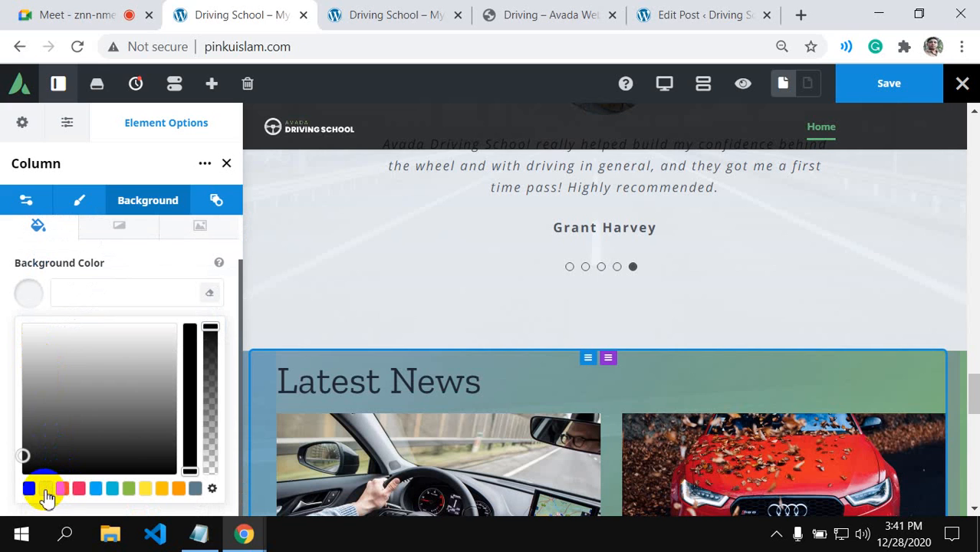
click(46, 491)
click(207, 468)
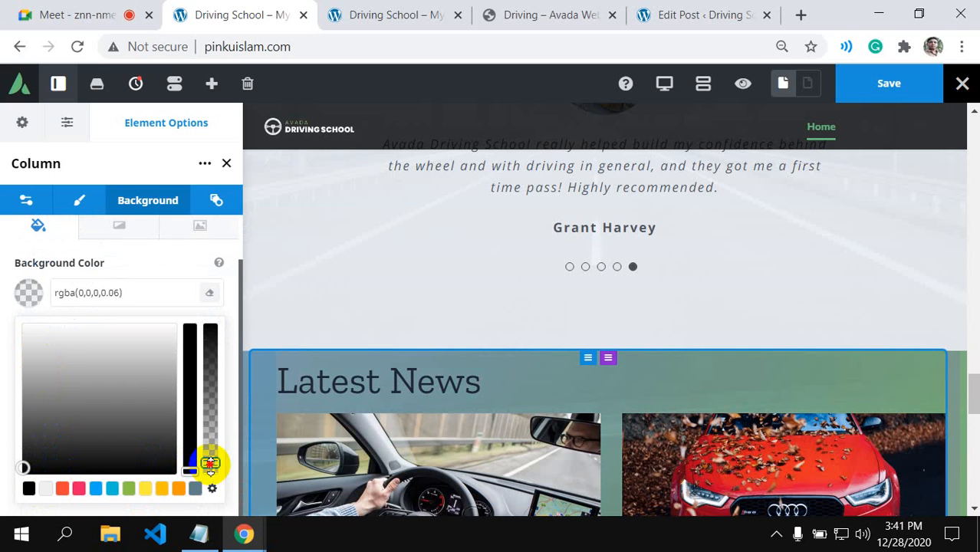
drag(210, 464, 209, 491)
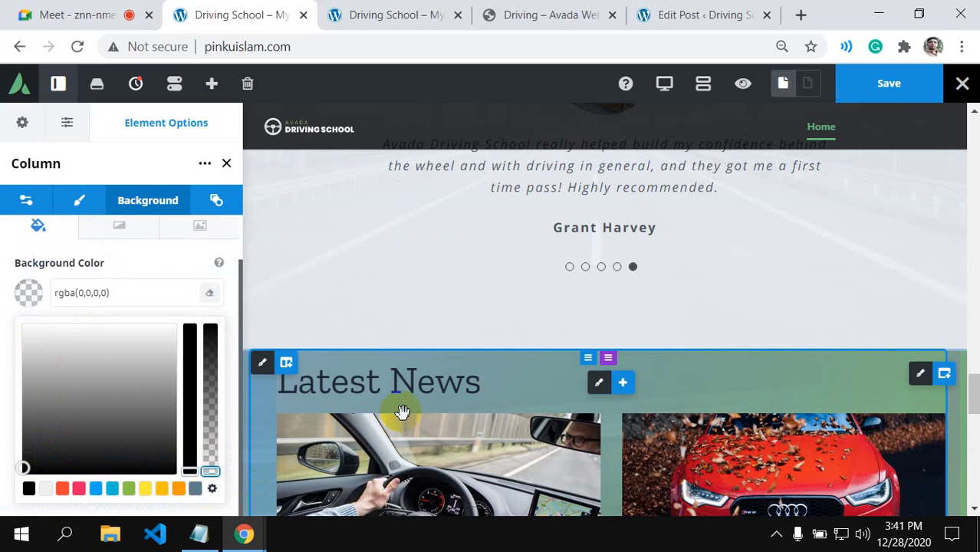
scroll(402, 412, down, 3)
- Enter #ffffff as the column's background colour and save the page
click(123, 304)
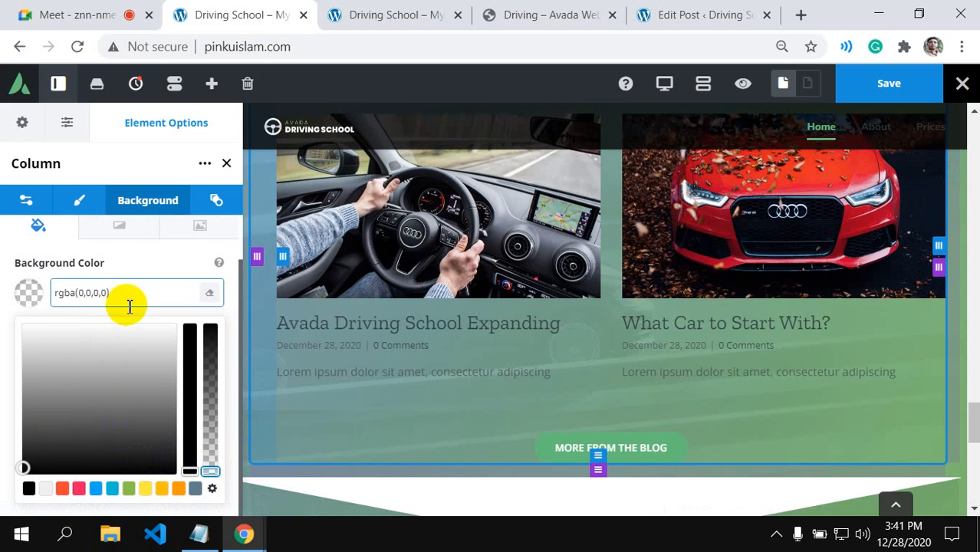
drag(114, 293, 52, 297)
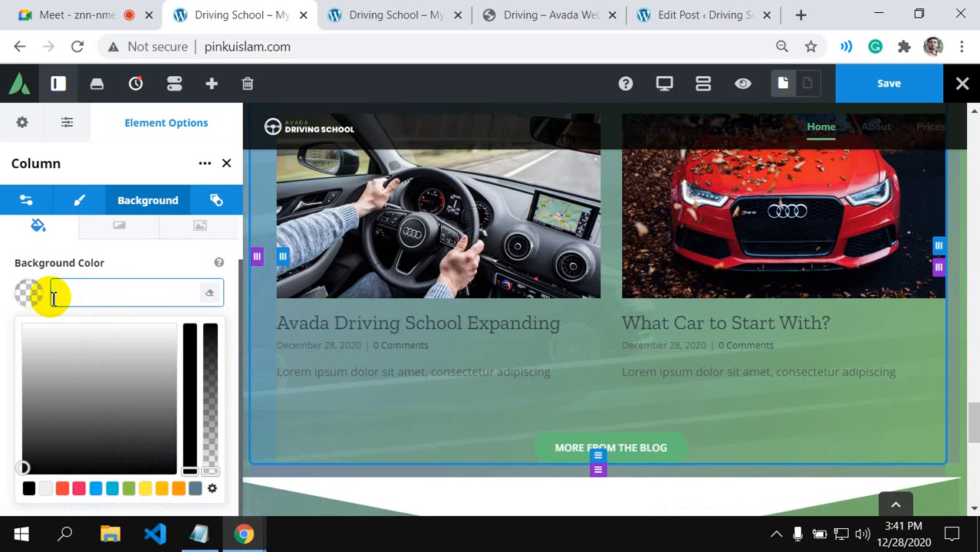
text(#ff)
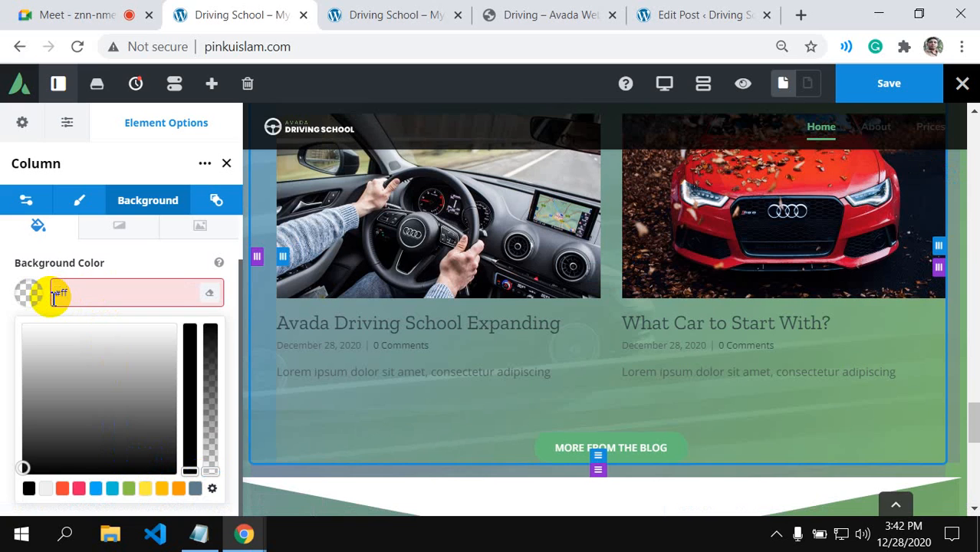
text(ffff)
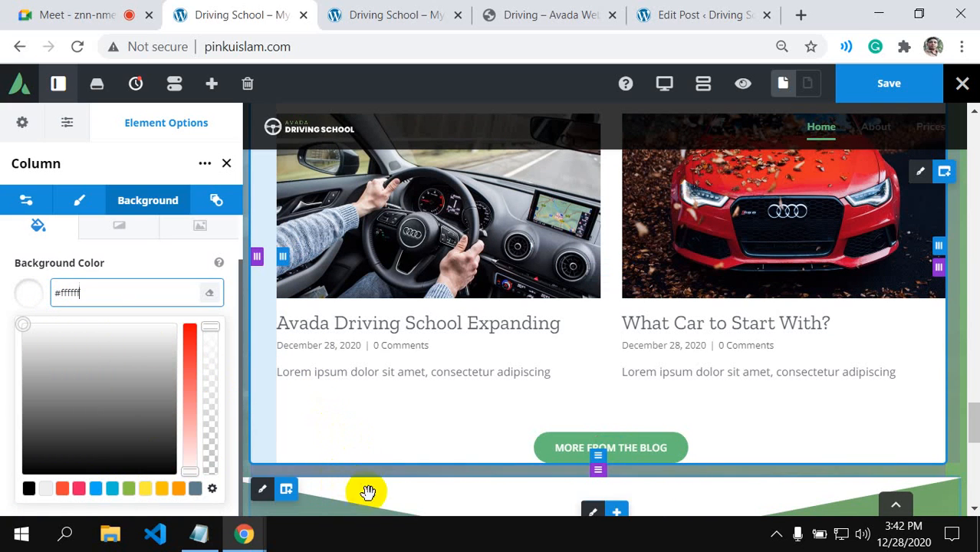
scroll(567, 451, up, 7)
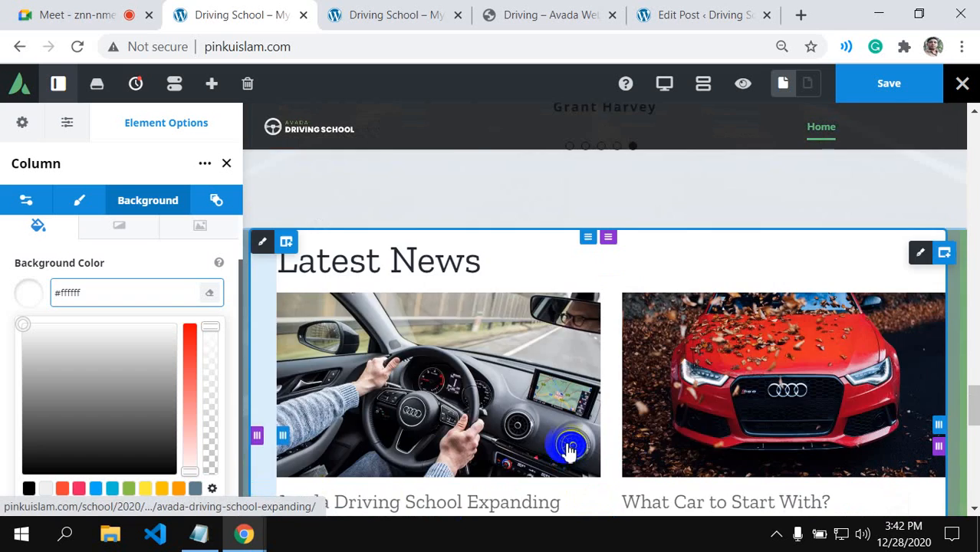
scroll(565, 444, down, 4)
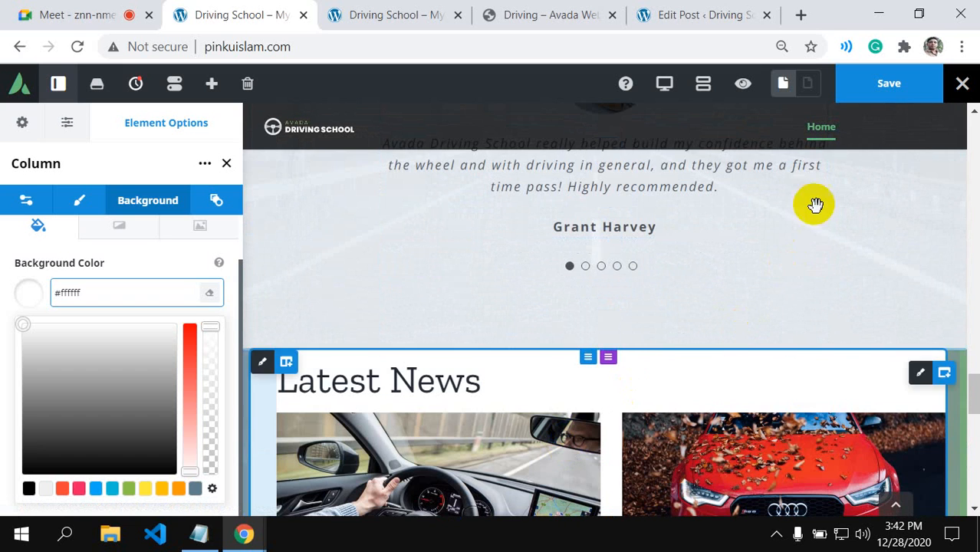
click(870, 82)
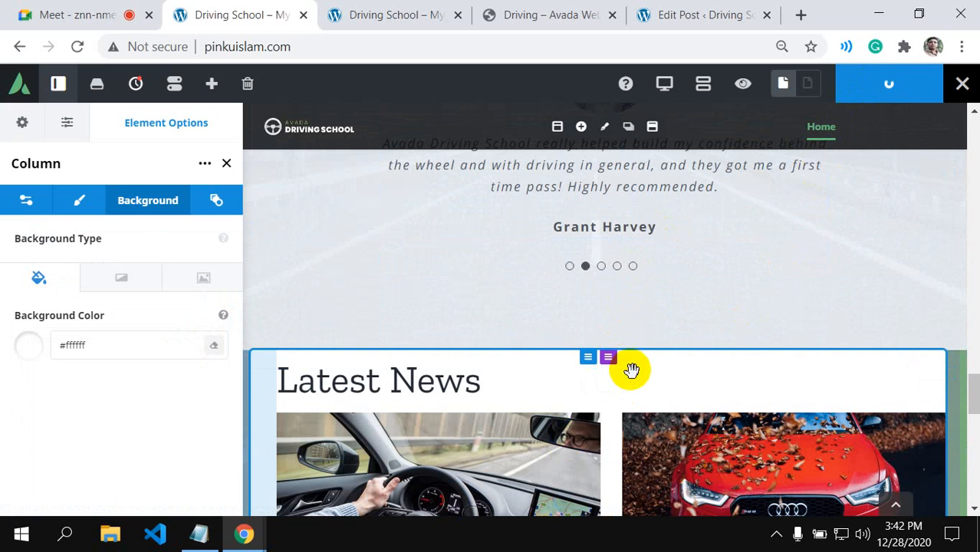
scroll(631, 377, down, 3)
scroll(632, 376, down, 7)
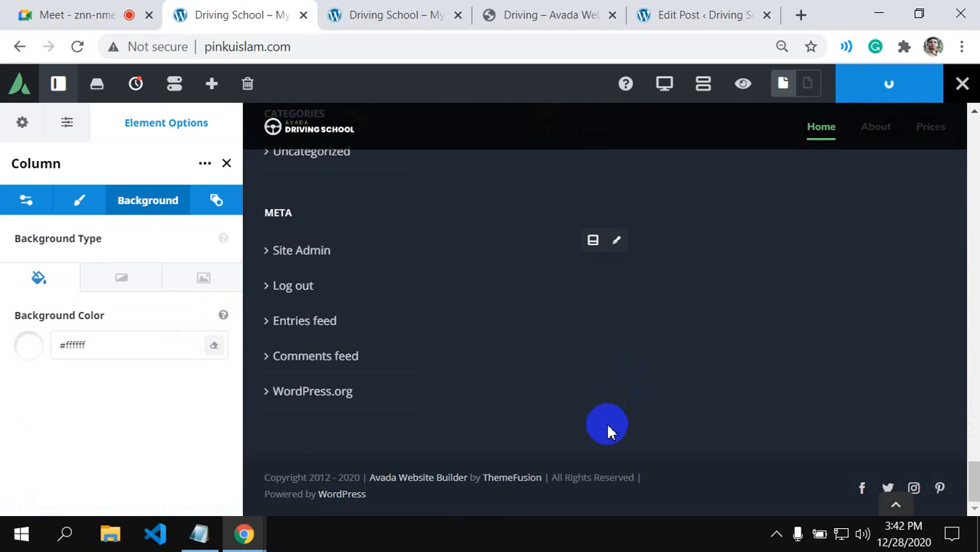
scroll(605, 418, up, 3)
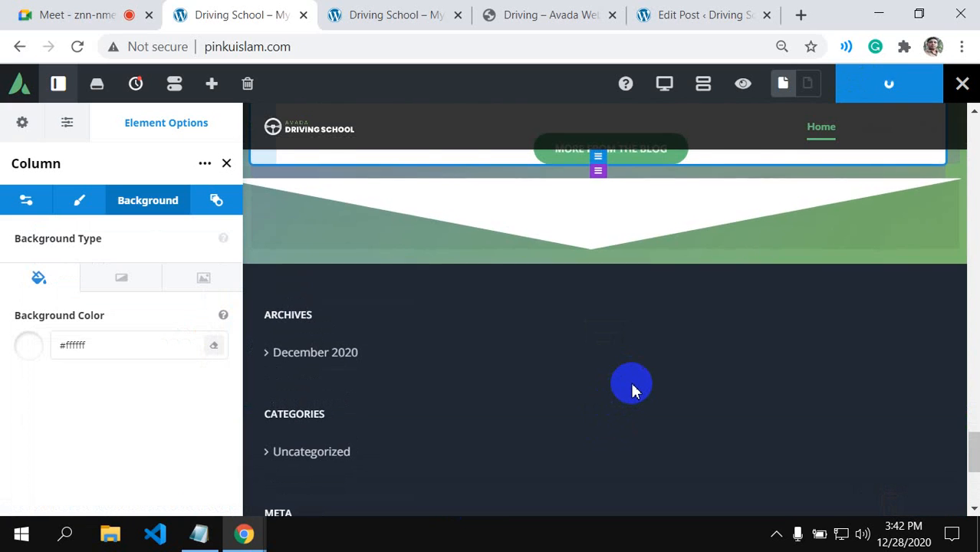
scroll(630, 379, up, 2)
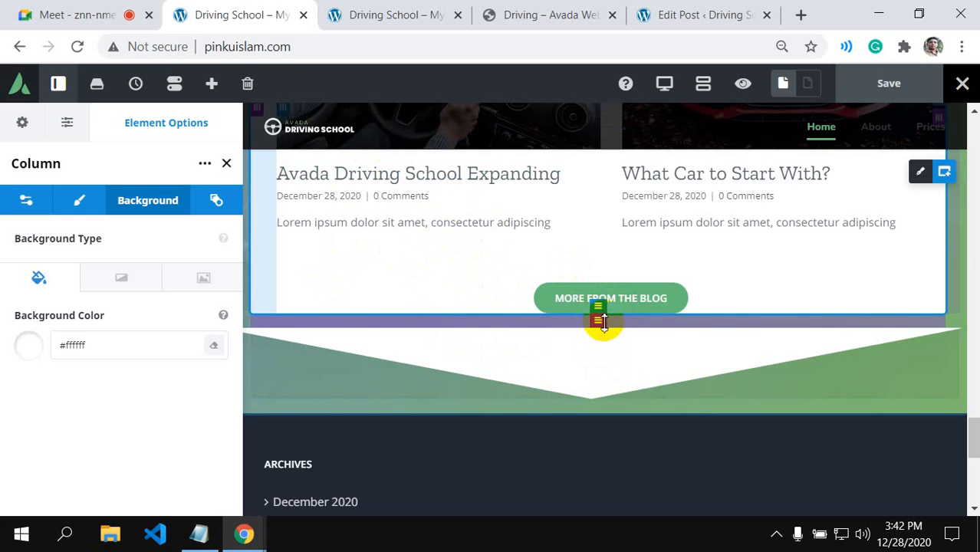
- Reduce the Latest News column's bottom padding to 0px
drag(598, 303, 598, 289)
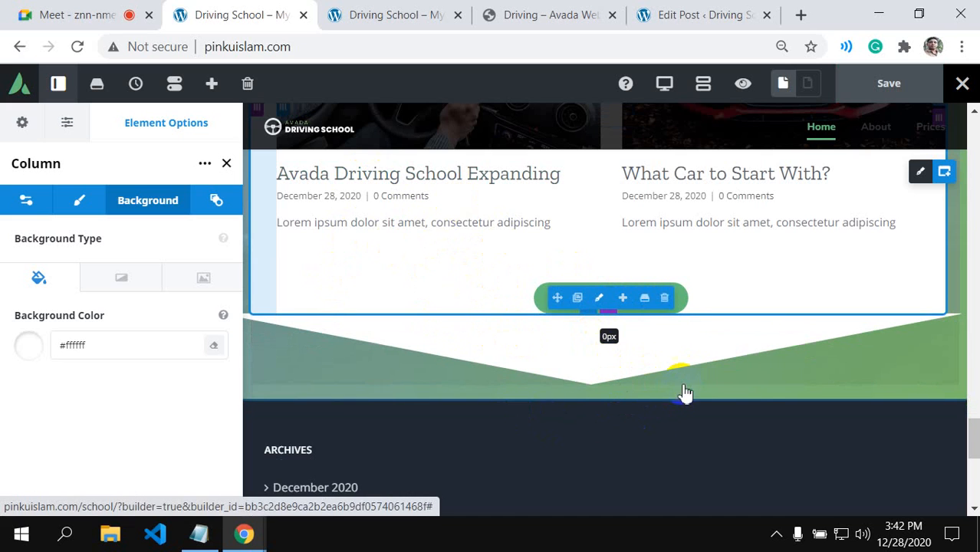
click(785, 358)
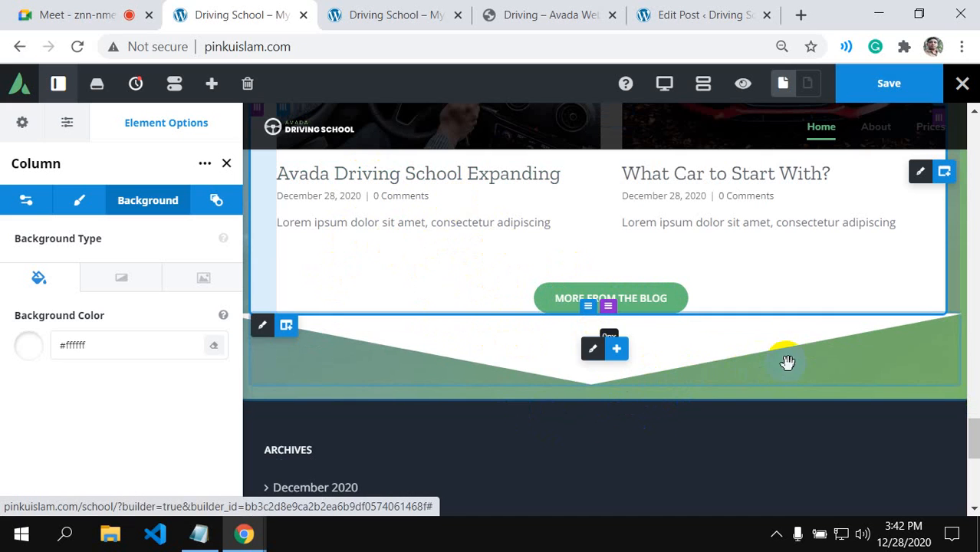
scroll(728, 352, up, 4)
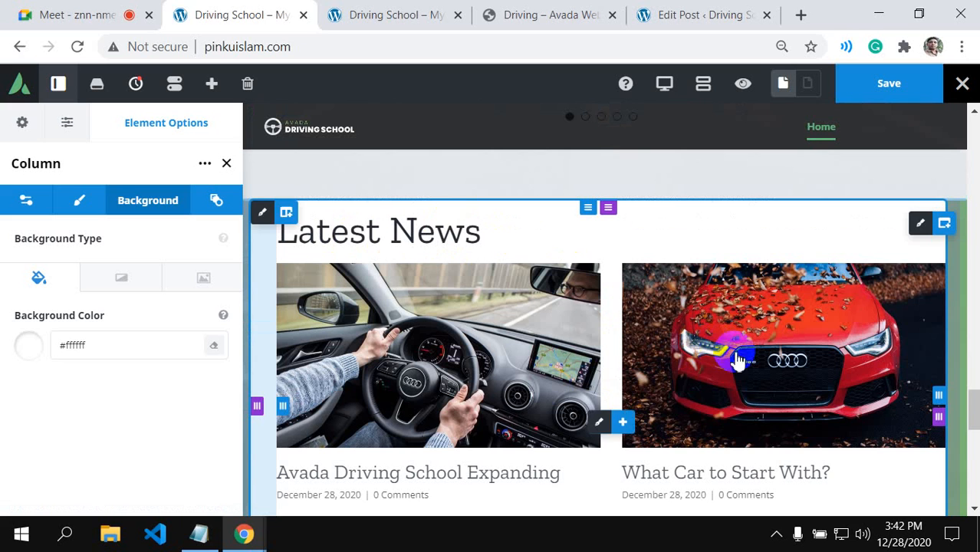
- Deepen the Latest News container's bottom padding to about 73px and remove its left padding
click(924, 226)
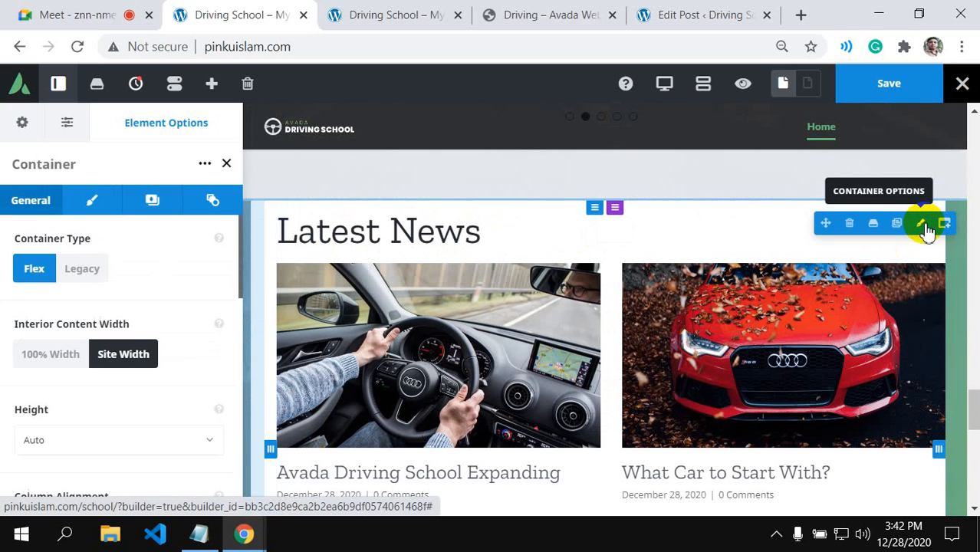
scroll(747, 330, down, 10)
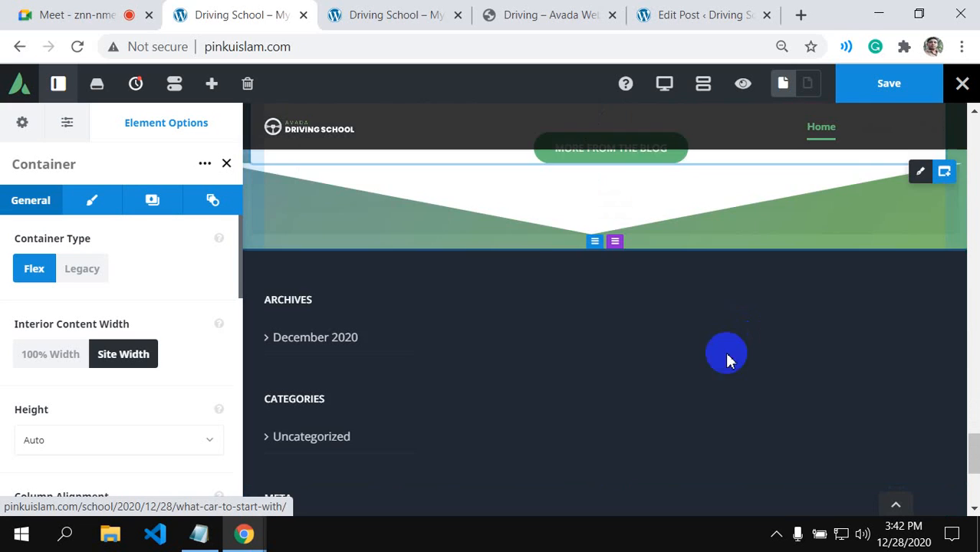
scroll(633, 361, up, 4)
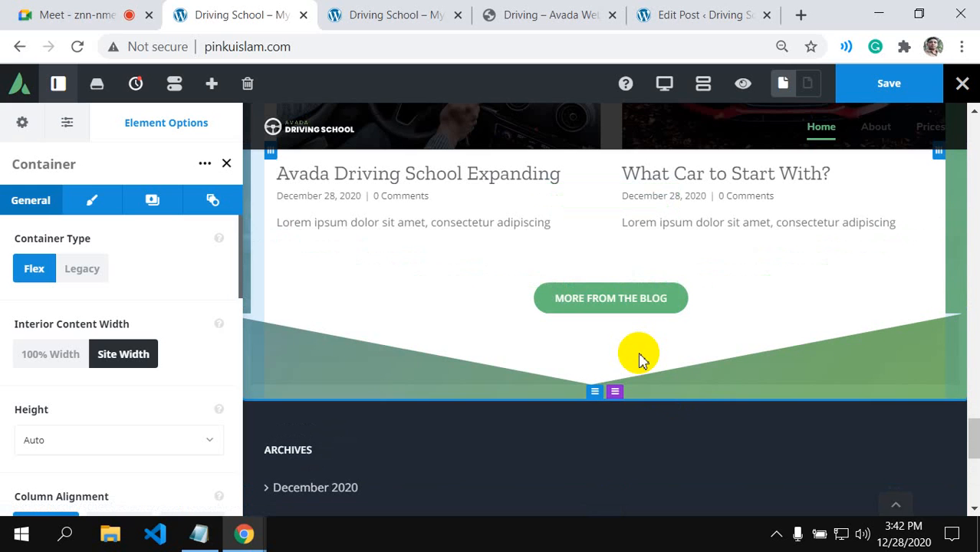
mouse_move(597, 424)
mouse_down()
mouse_move(598, 449)
mouse_move(595, 438)
mouse_up()
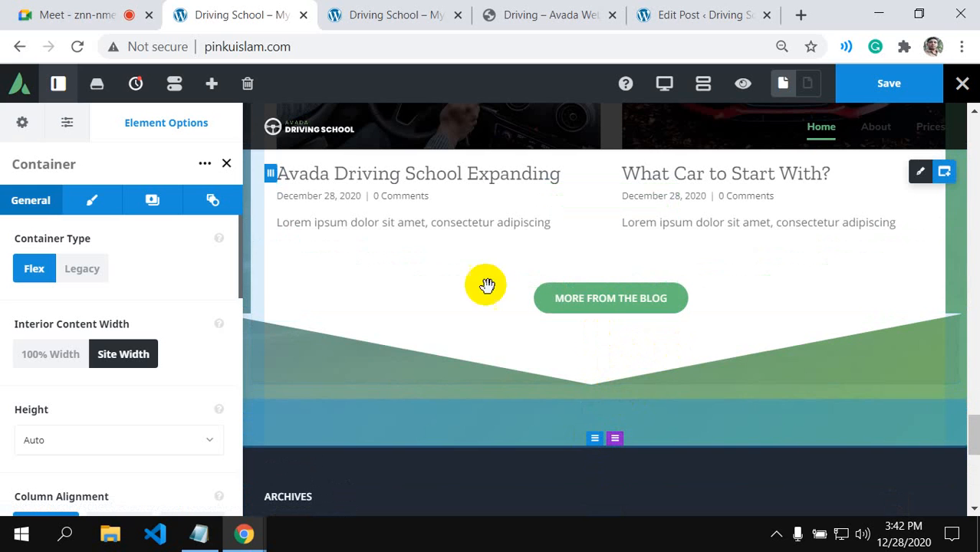
scroll(330, 423, up, 2)
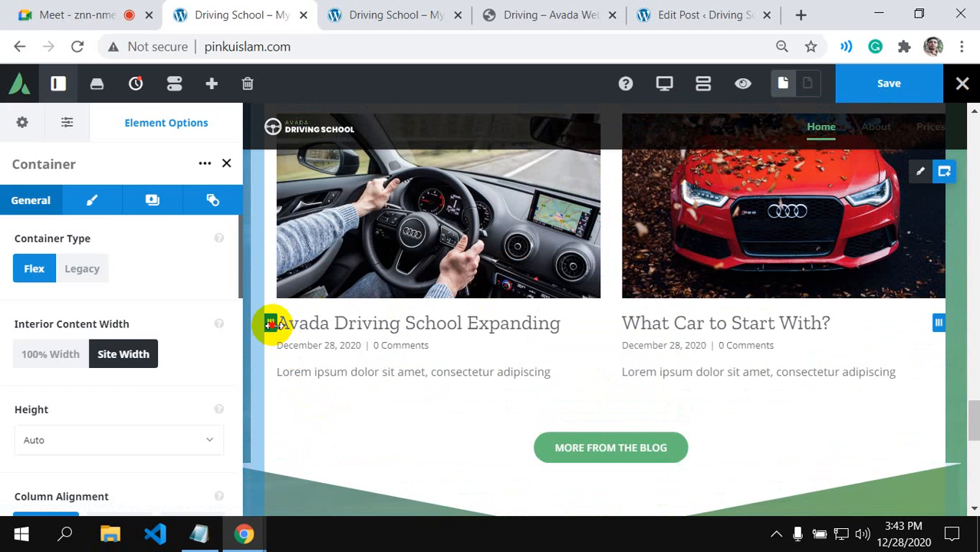
drag(255, 330, 252, 333)
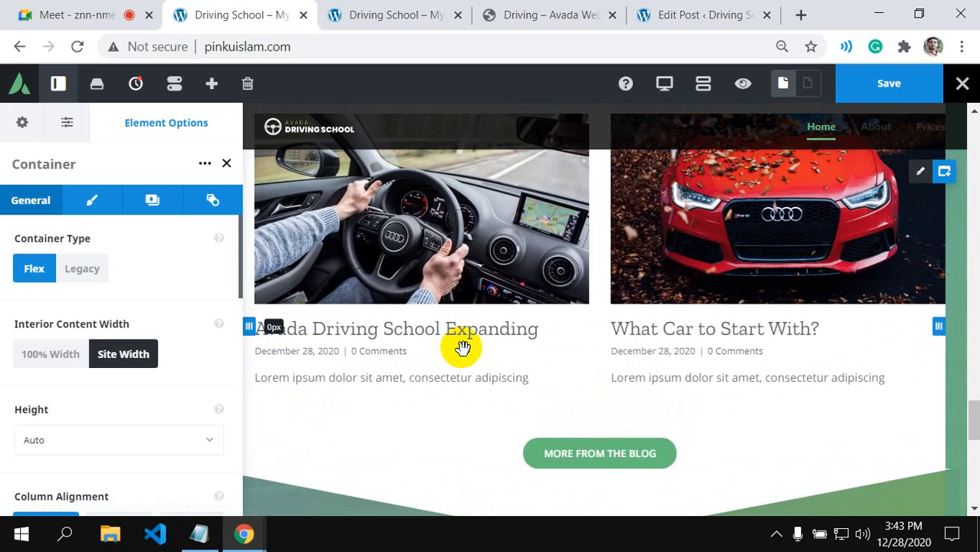
scroll(463, 349, down, 4)
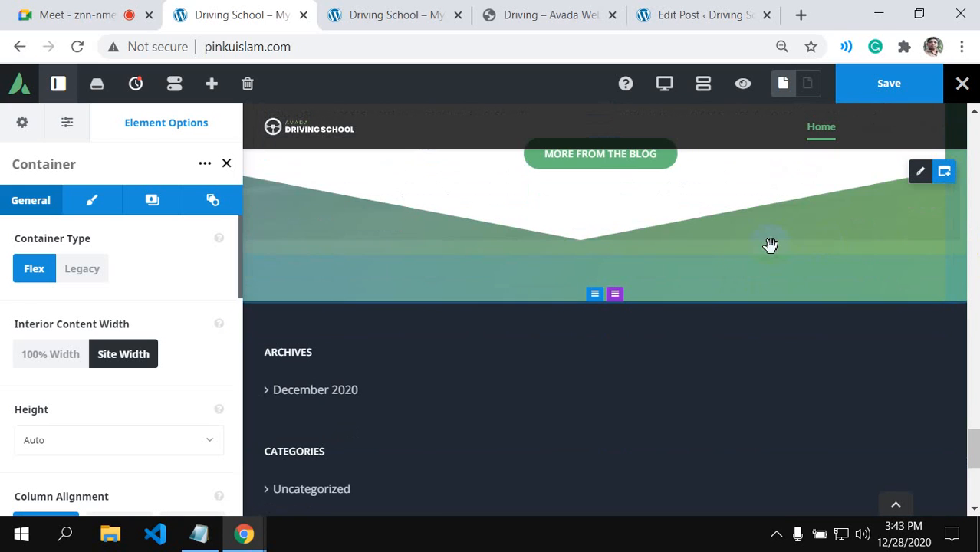
scroll(769, 245, up, 2)
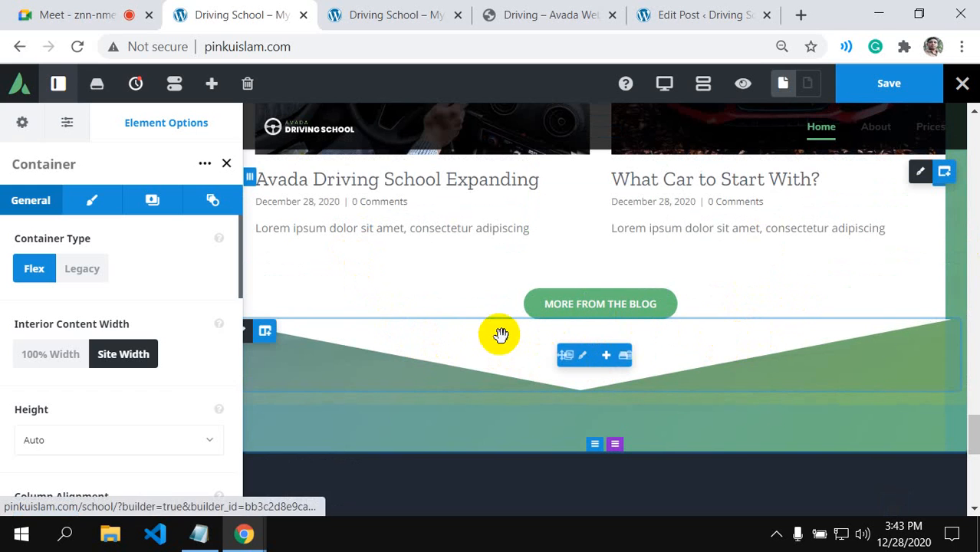
scroll(446, 346, up, 4)
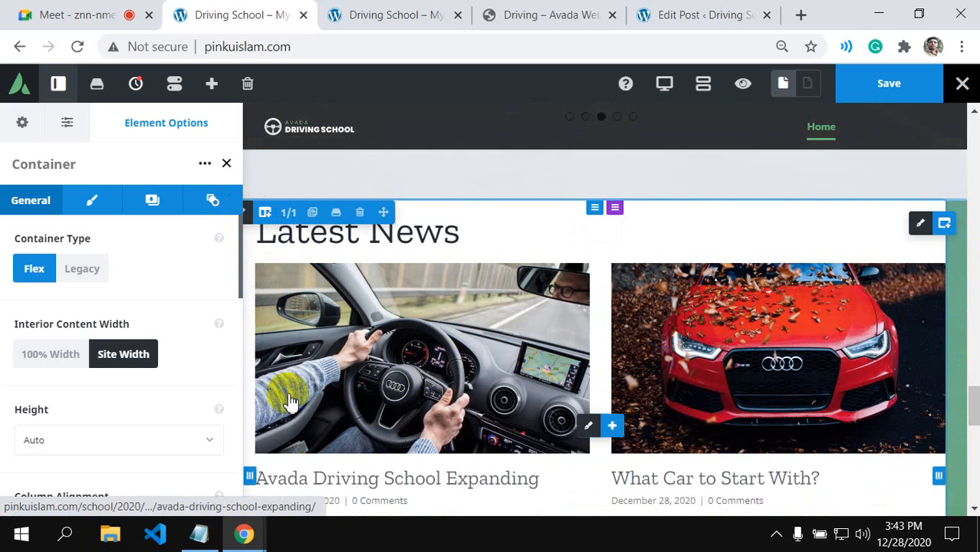
- Change the Latest News container's left padding from 1px to 3px, with bottom padding at 65px
click(248, 211)
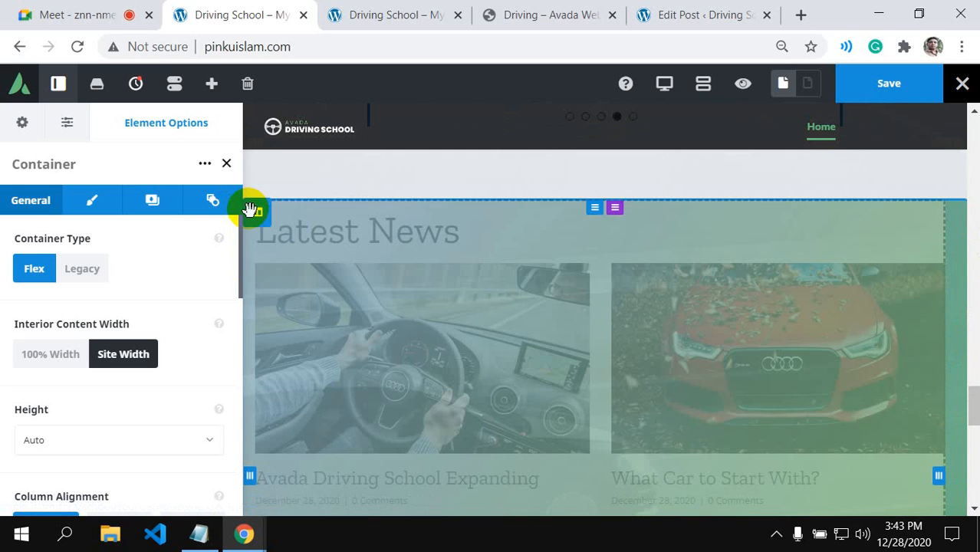
scroll(90, 403, down, 2)
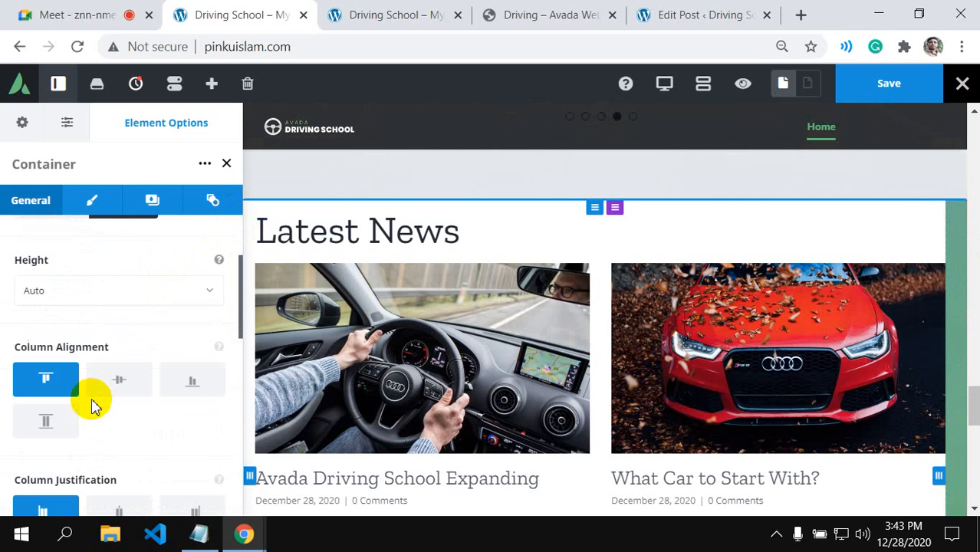
scroll(90, 403, down, 4)
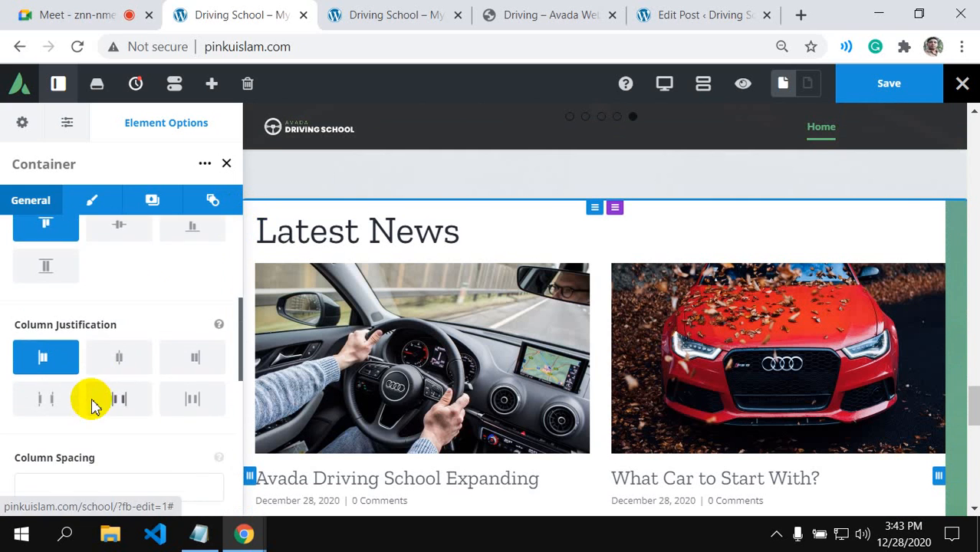
click(91, 200)
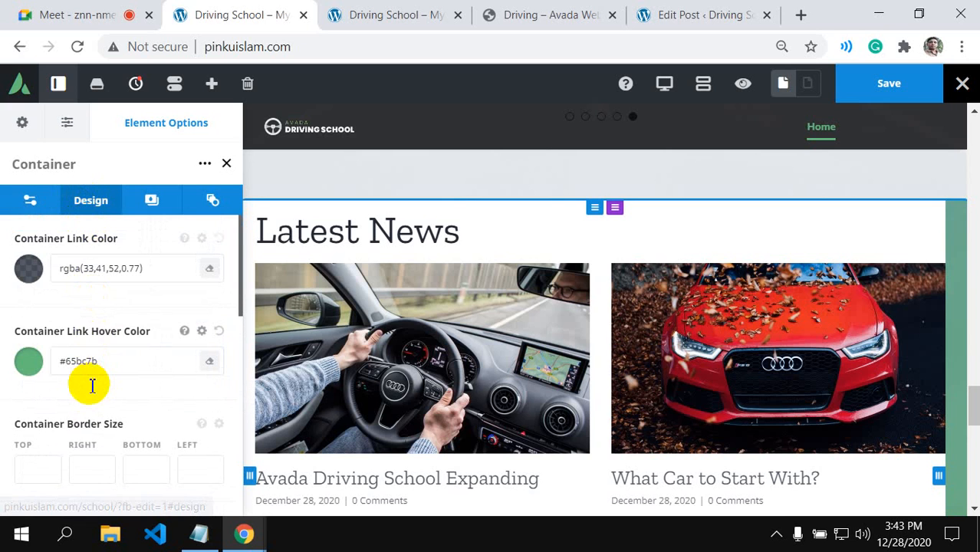
scroll(89, 387, down, 1)
scroll(89, 391, down, 1)
scroll(89, 391, down, 2)
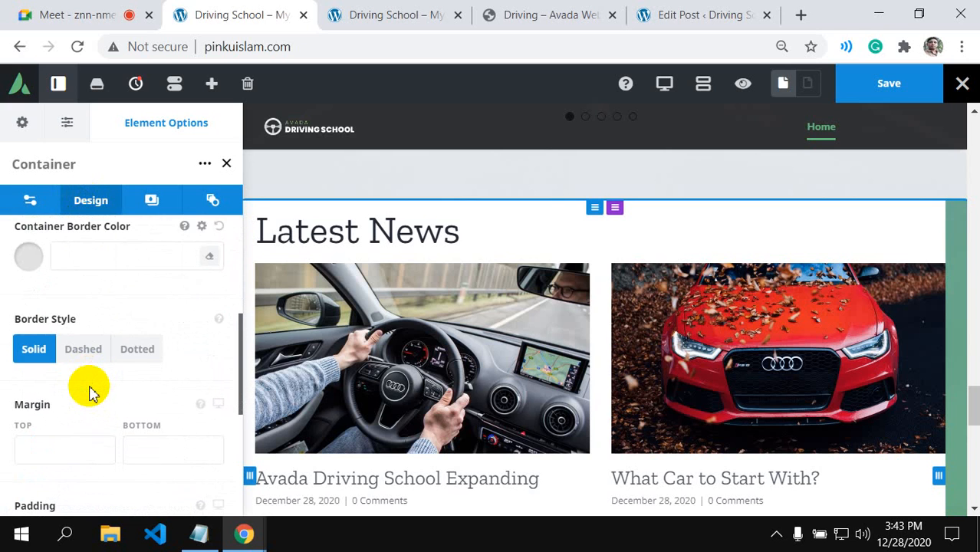
scroll(89, 391, up, 4)
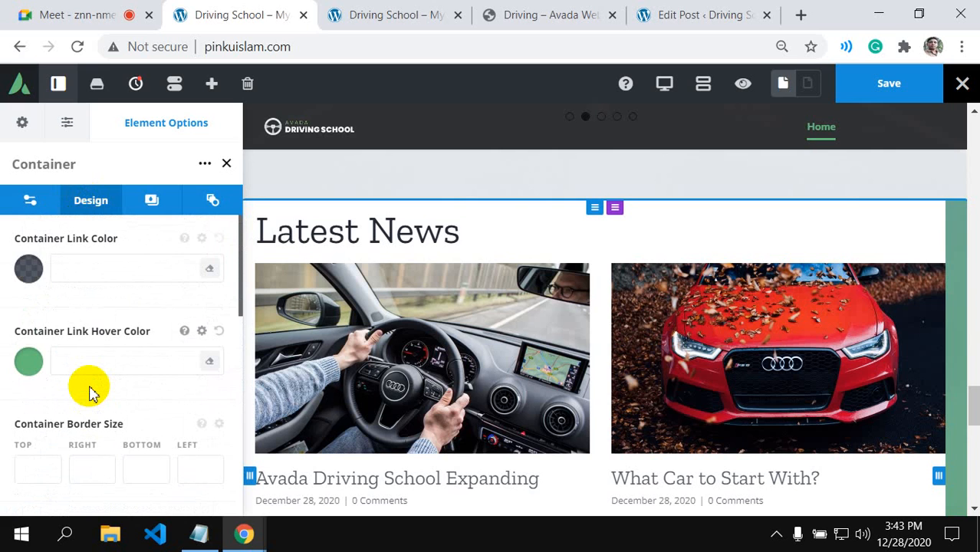
scroll(89, 391, down, 2)
scroll(89, 391, down, 2)
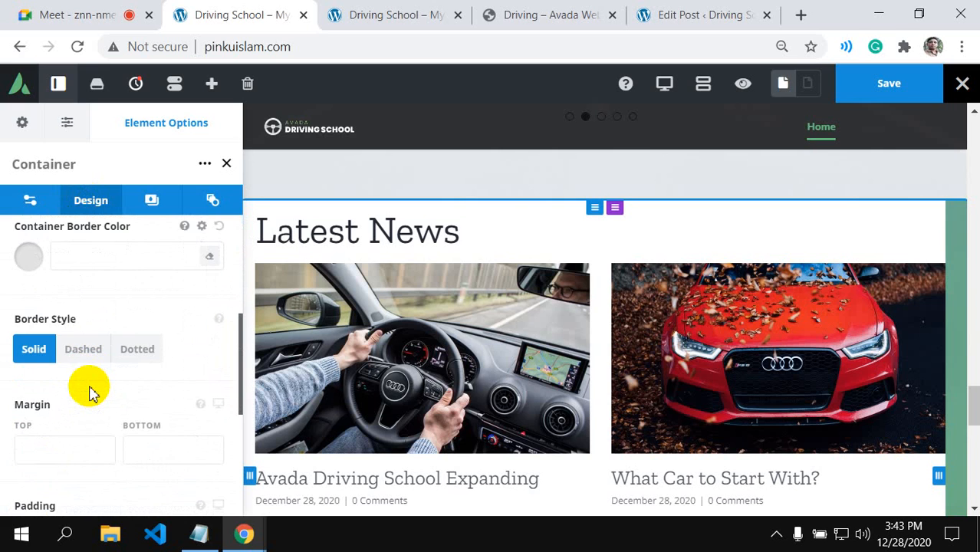
scroll(88, 391, down, 2)
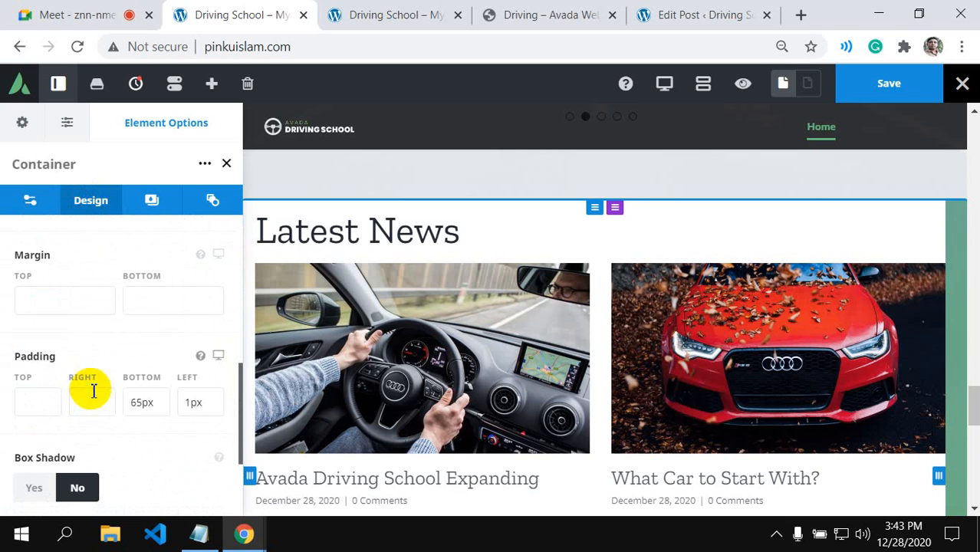
click(93, 392)
click(153, 406)
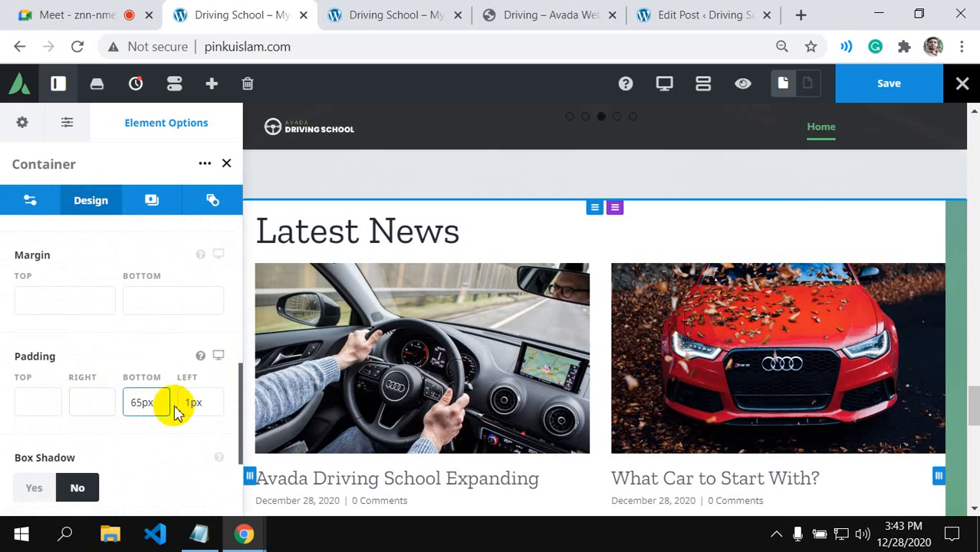
click(202, 406)
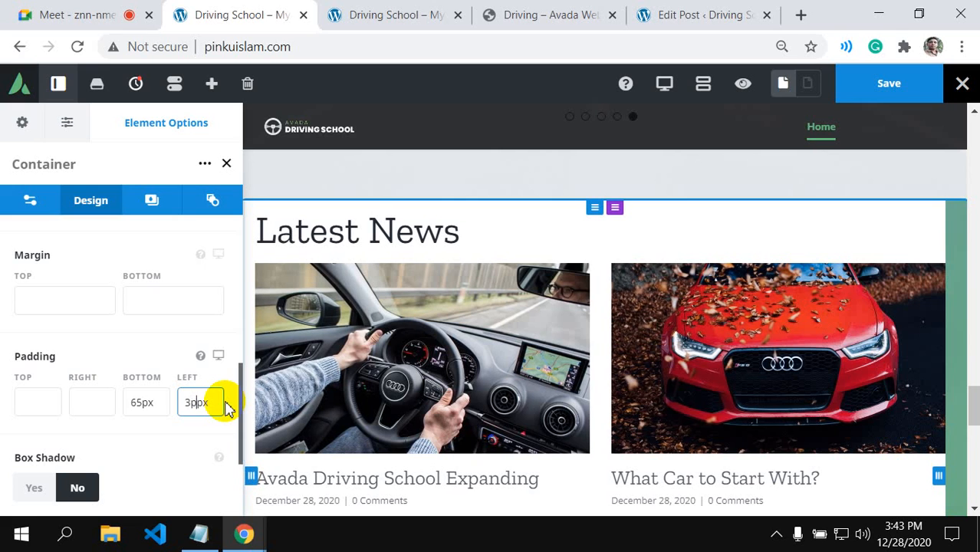
scroll(377, 388, down, 4)
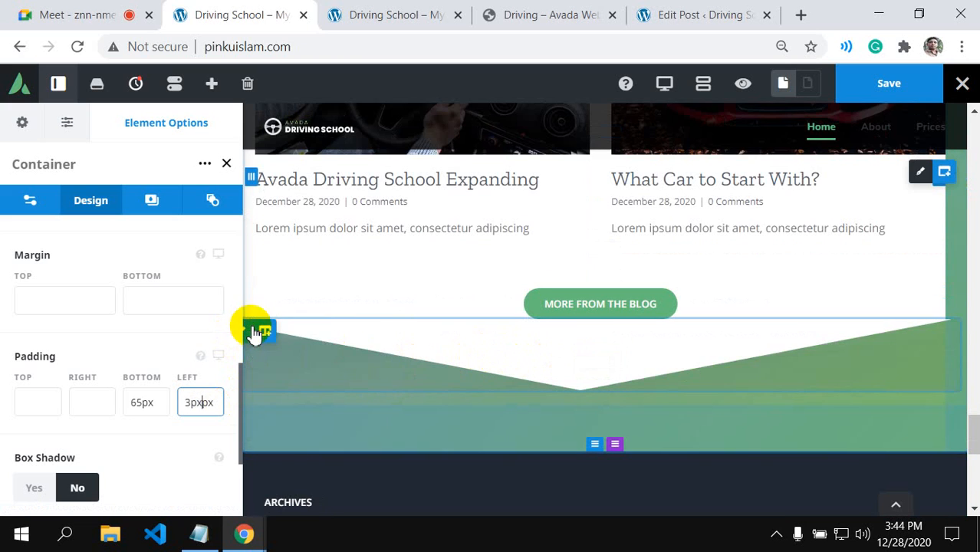
- In the column's Design settings, paste text over the left padding value
mouse_move(256, 335)
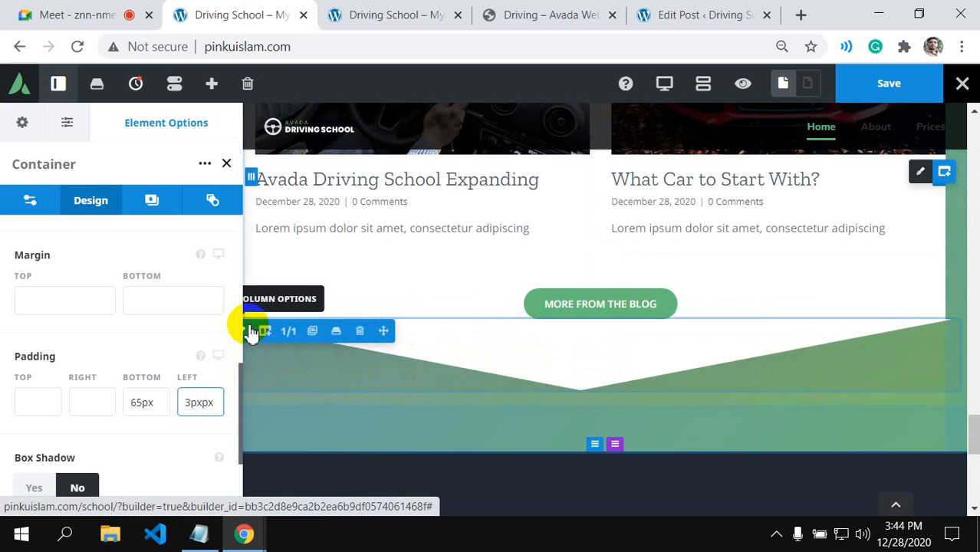
click(251, 331)
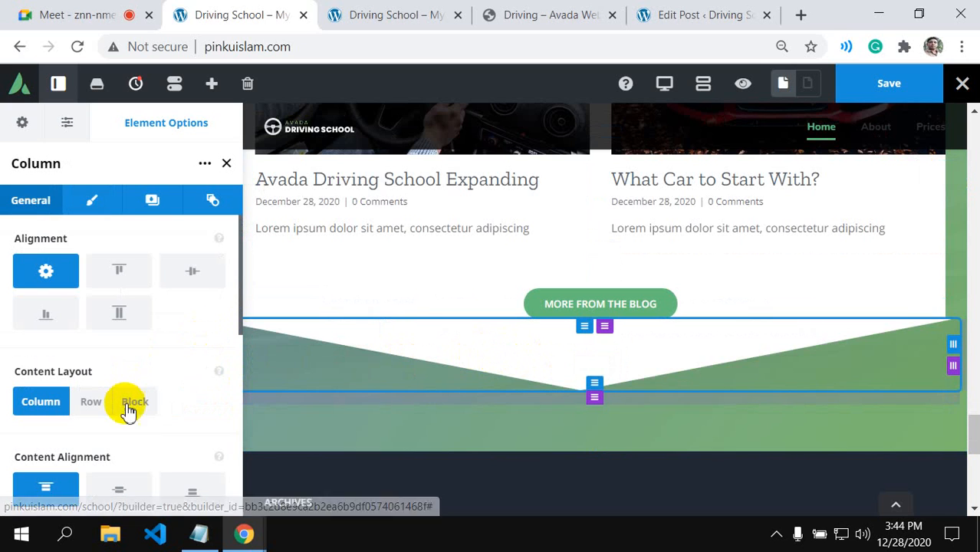
click(98, 206)
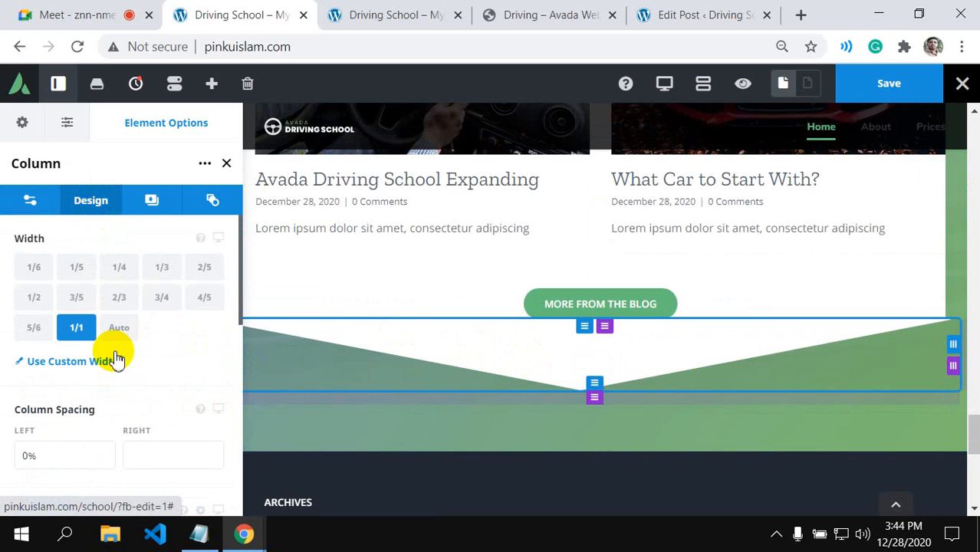
click(52, 459)
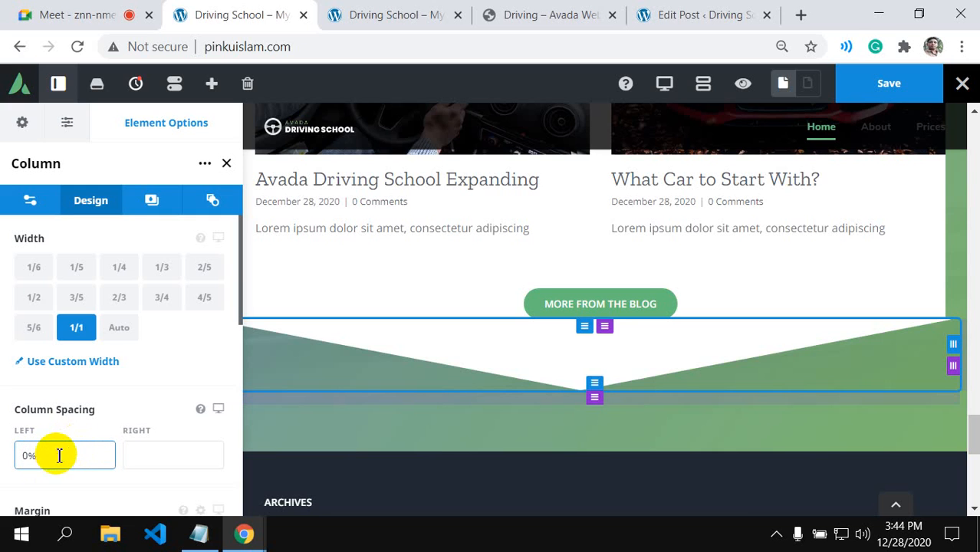
scroll(63, 455, down, 2)
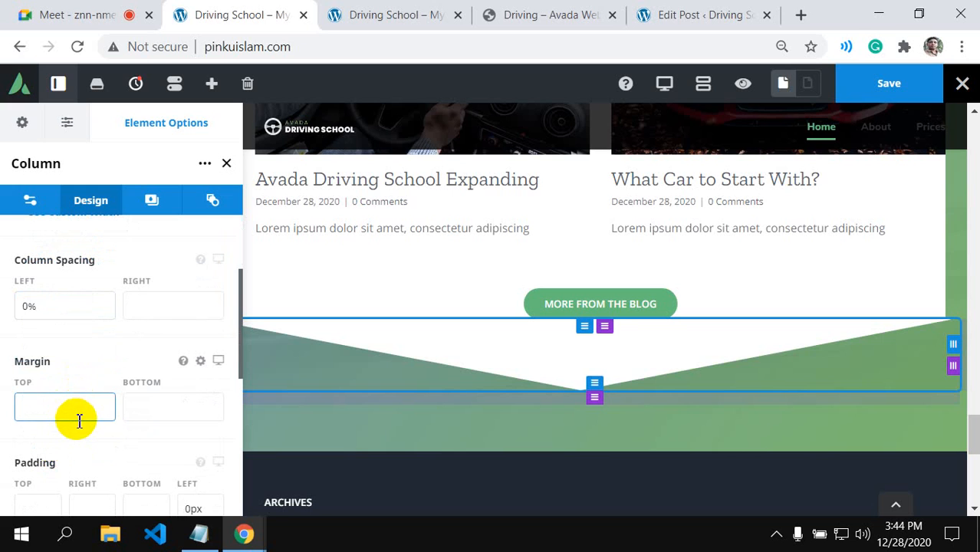
scroll(79, 420, down, 2)
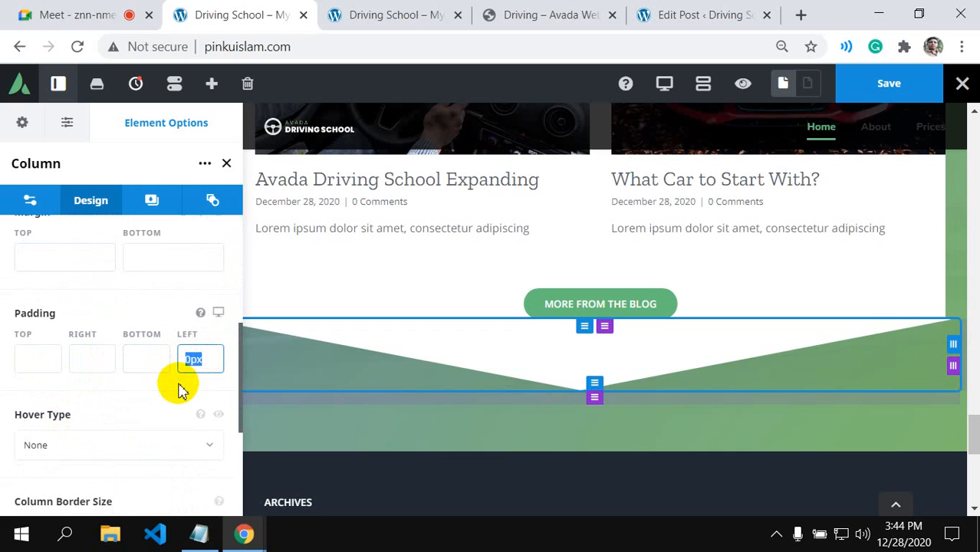
key(ctrl+v)
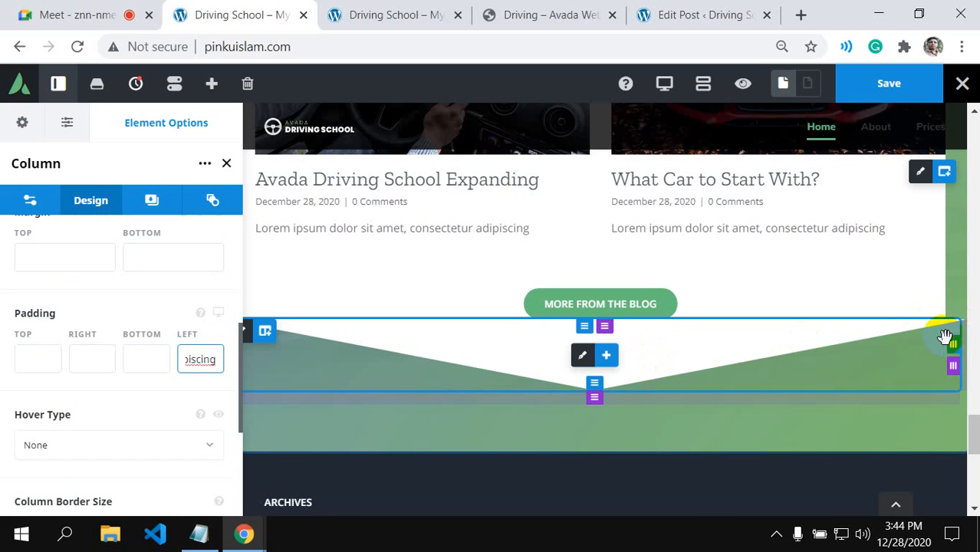
- Drag the column's right padding handle until Right reads 24px
mouse_move(954, 355)
mouse_down()
mouse_move(928, 375)
mouse_move(954, 347)
mouse_move(940, 350)
mouse_up()
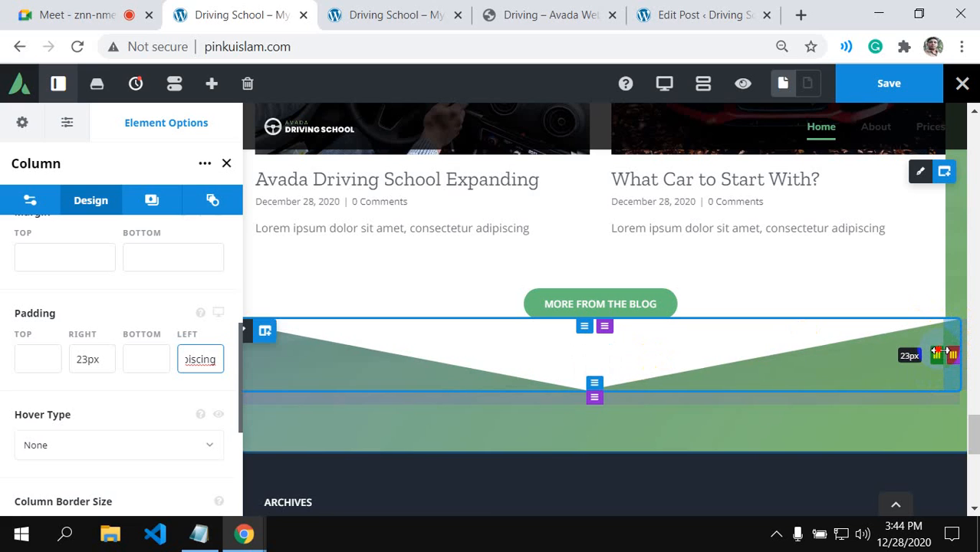
drag(936, 352, 937, 353)
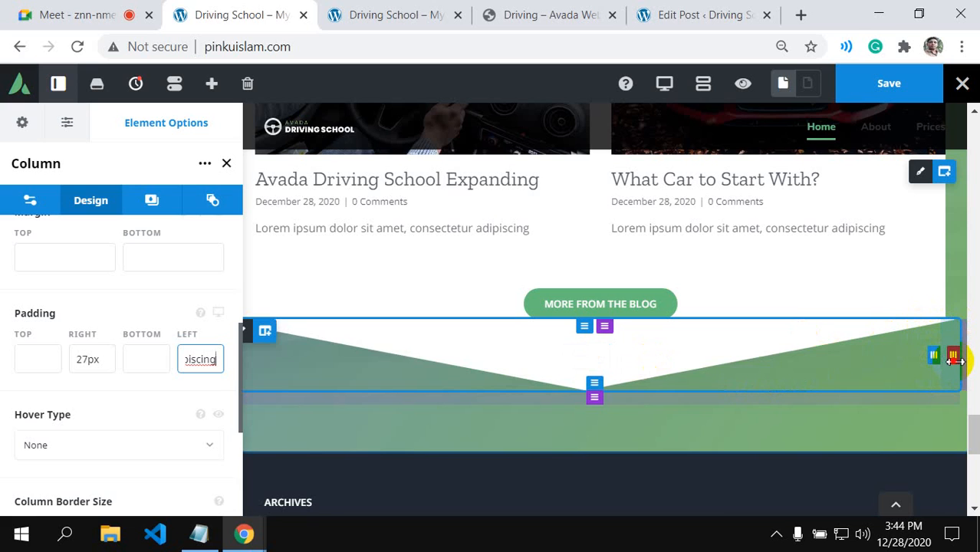
mouse_move(946, 362)
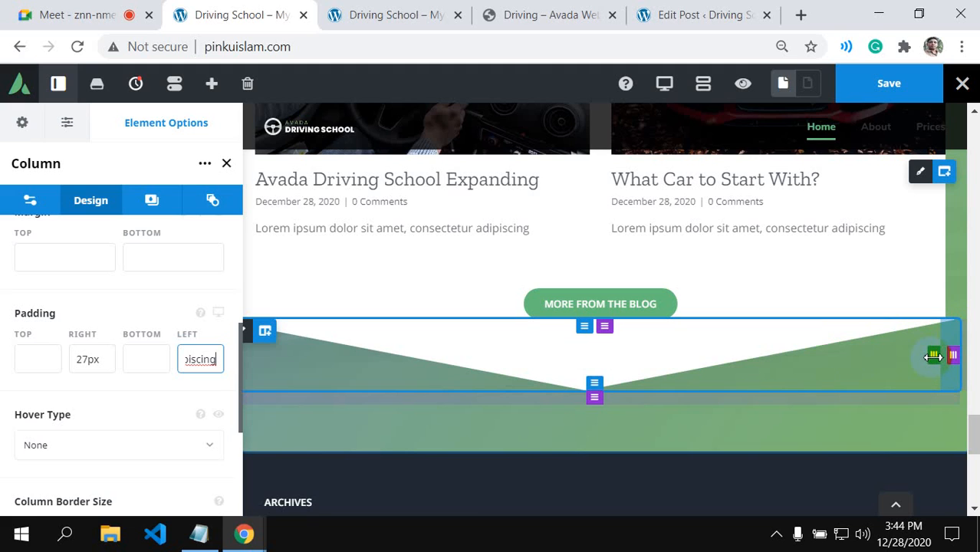
drag(941, 354, 937, 353)
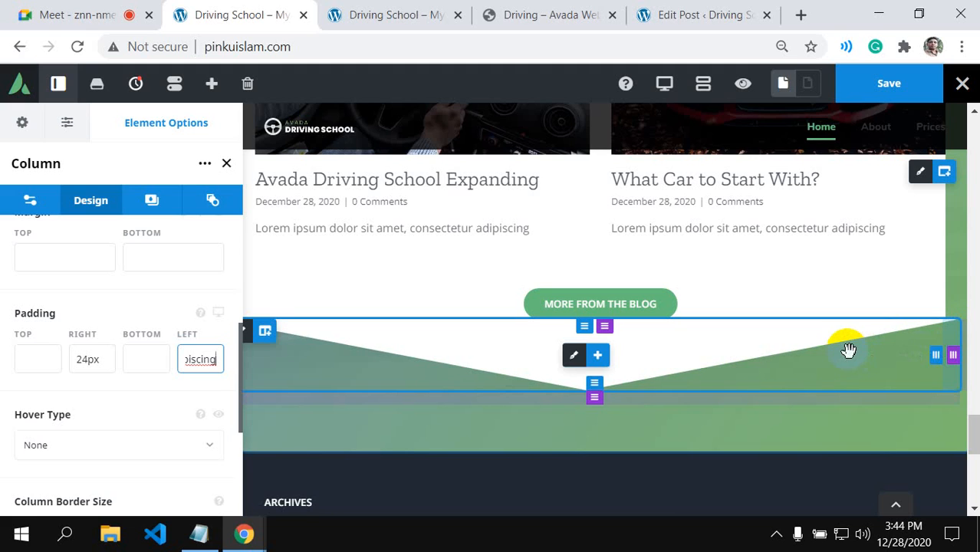
- Save the page with the separator column's 24px right padding
click(879, 86)
click(730, 341)
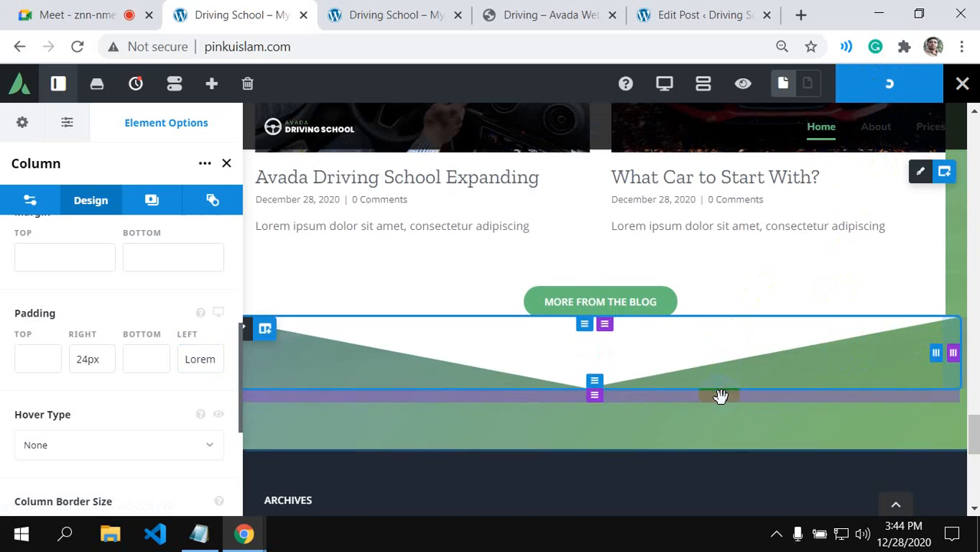
scroll(721, 396, down, 6)
scroll(721, 400, up, 6)
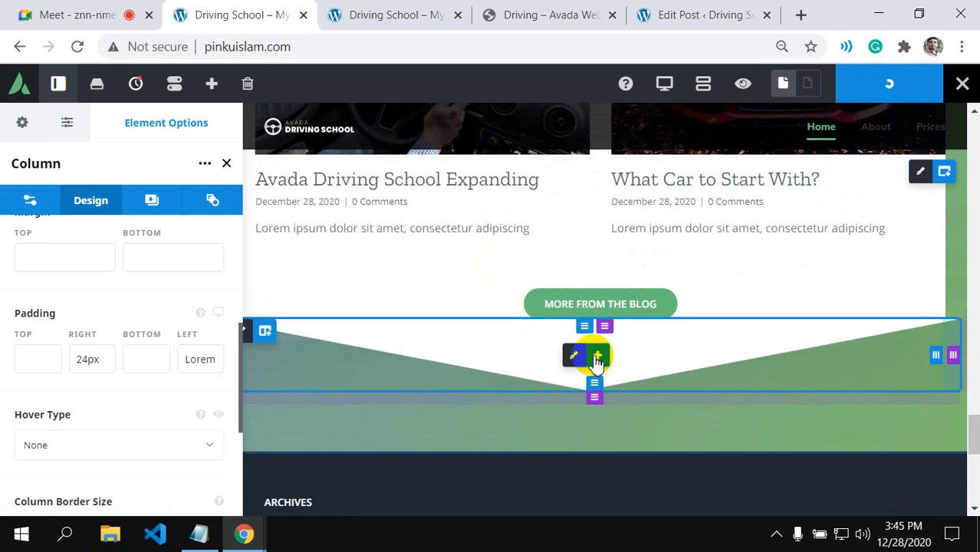
mouse_move(593, 367)
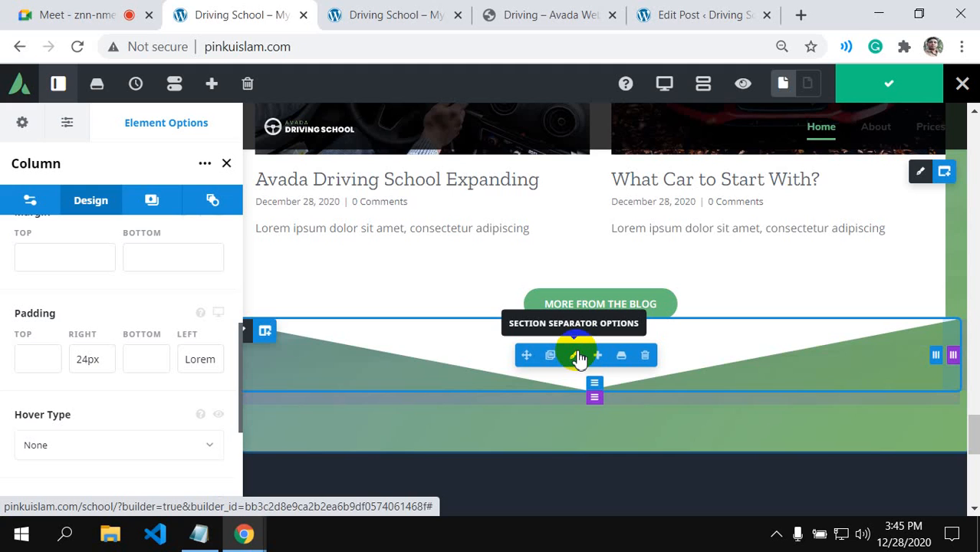
- Check the separator's Big Triangle style and keep its horizontal position at Center
click(576, 357)
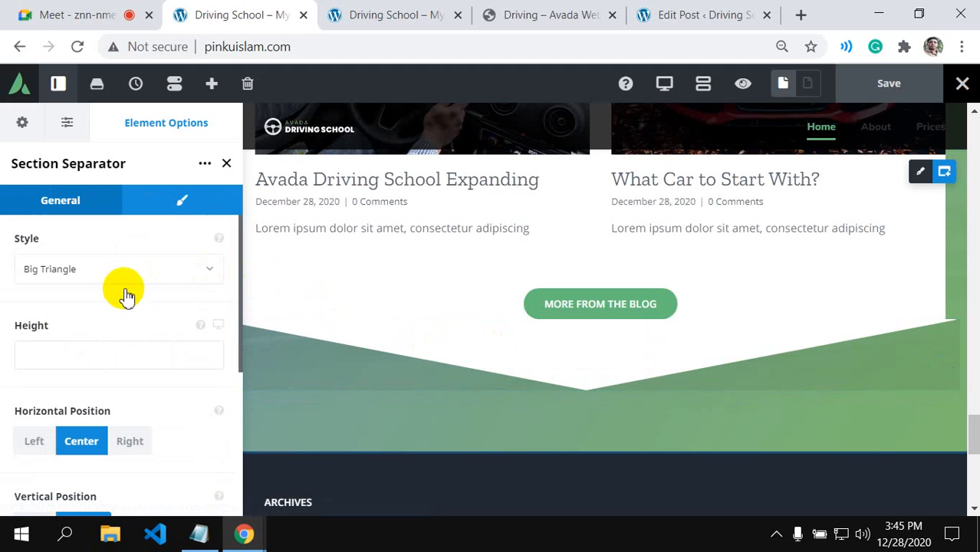
click(214, 273)
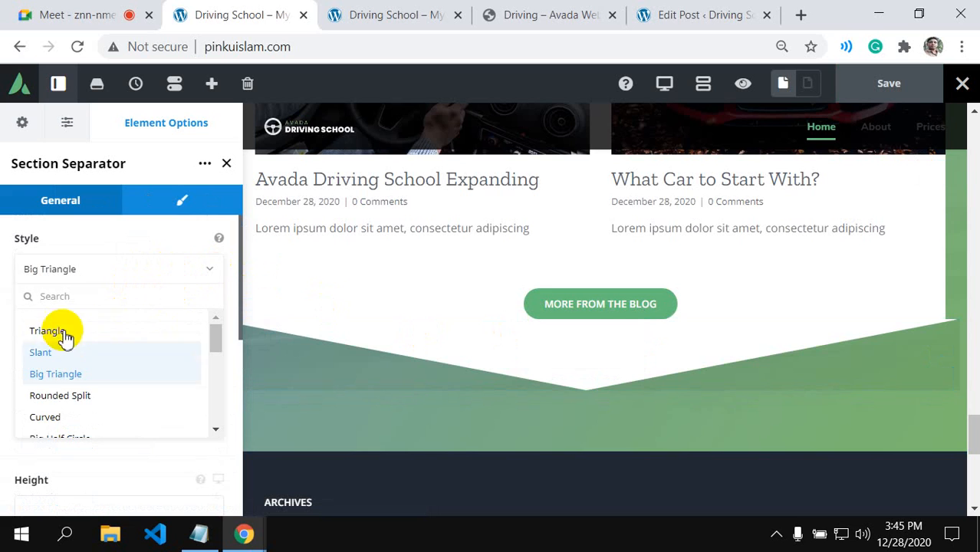
click(210, 269)
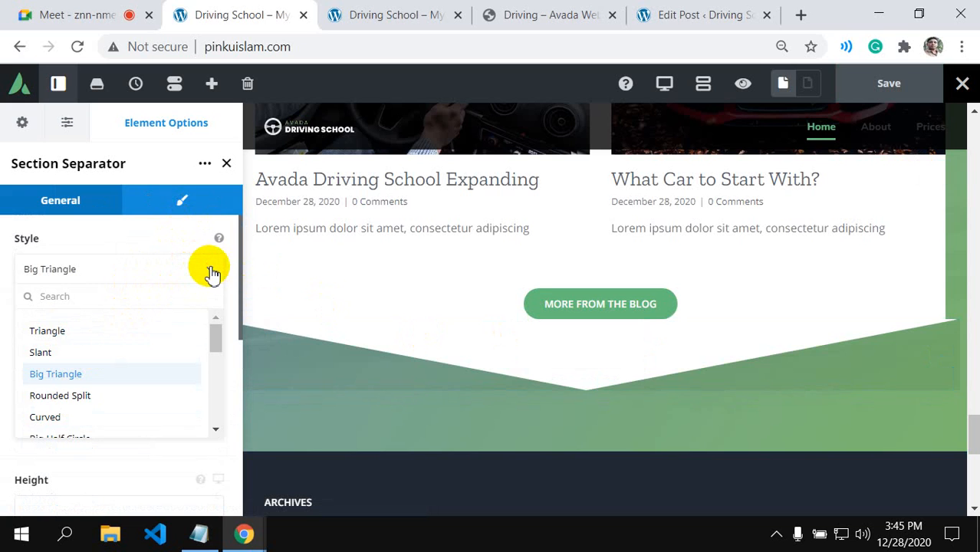
scroll(181, 355, down, 2)
click(69, 285)
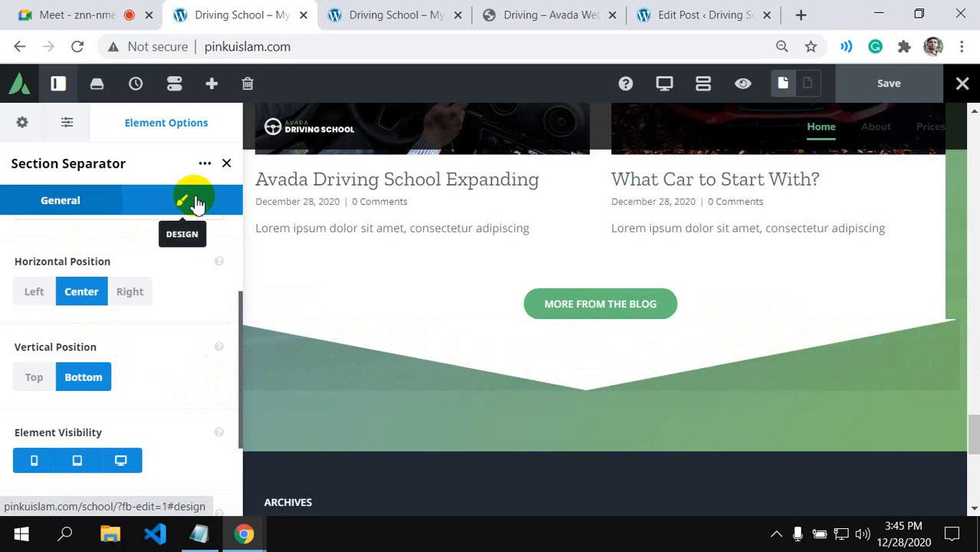
- Try a right margin of 12px, then 18px, on the Section Separator
click(195, 202)
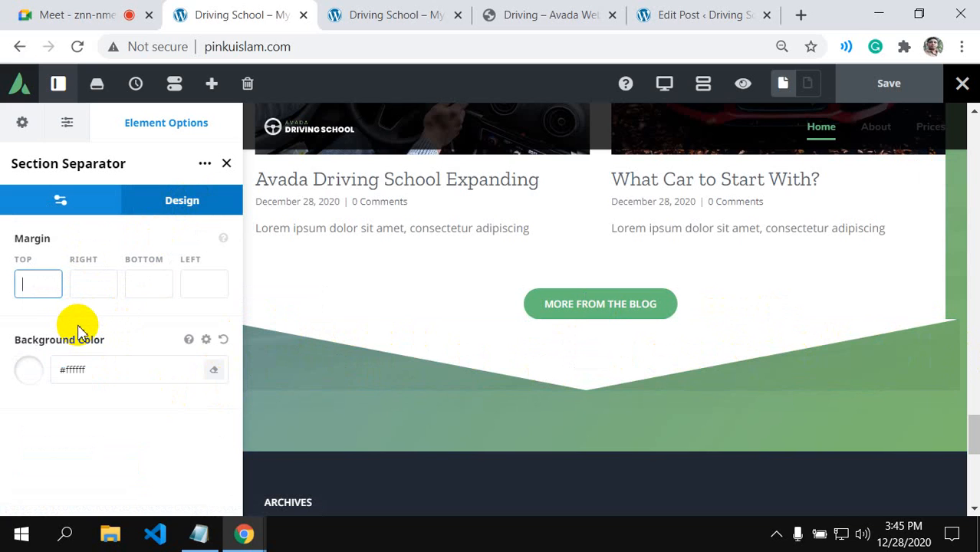
click(111, 285)
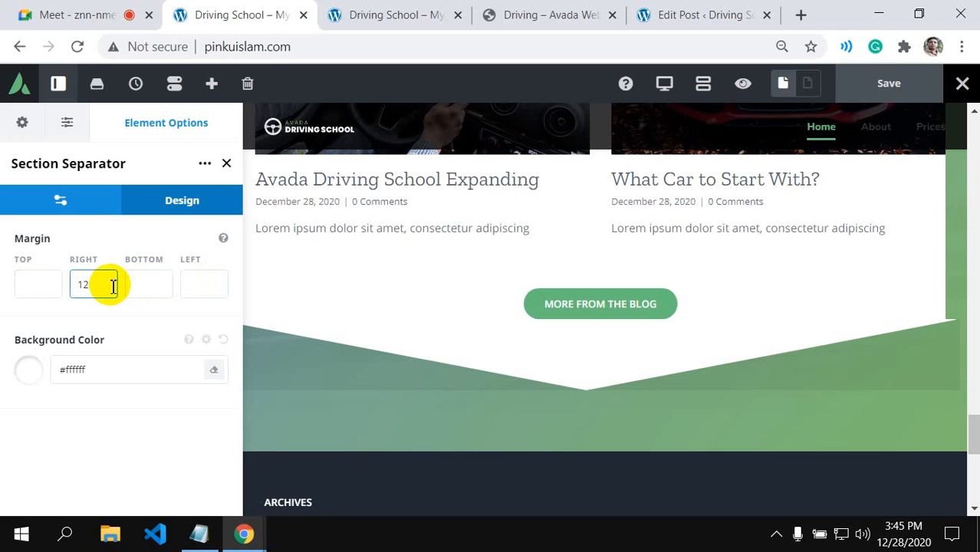
text(12px)
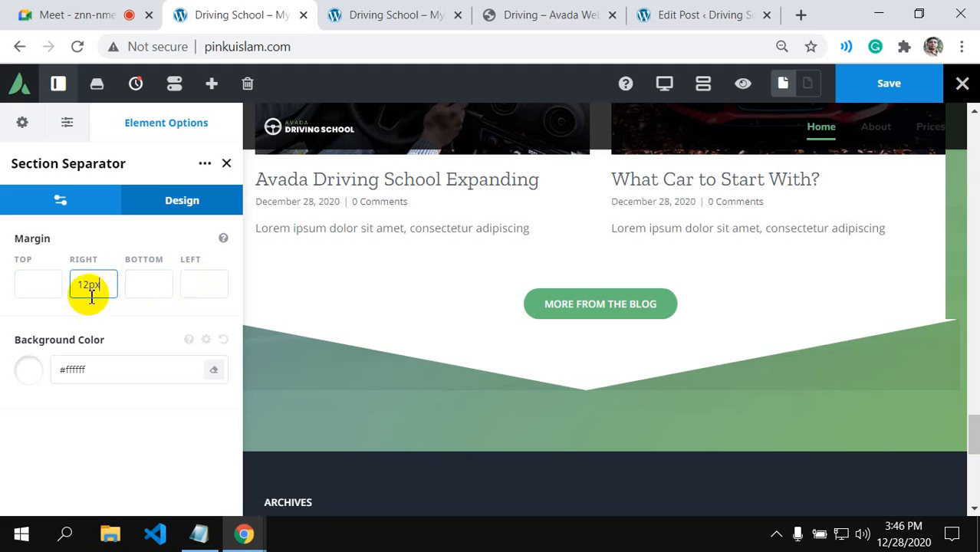
click(90, 288)
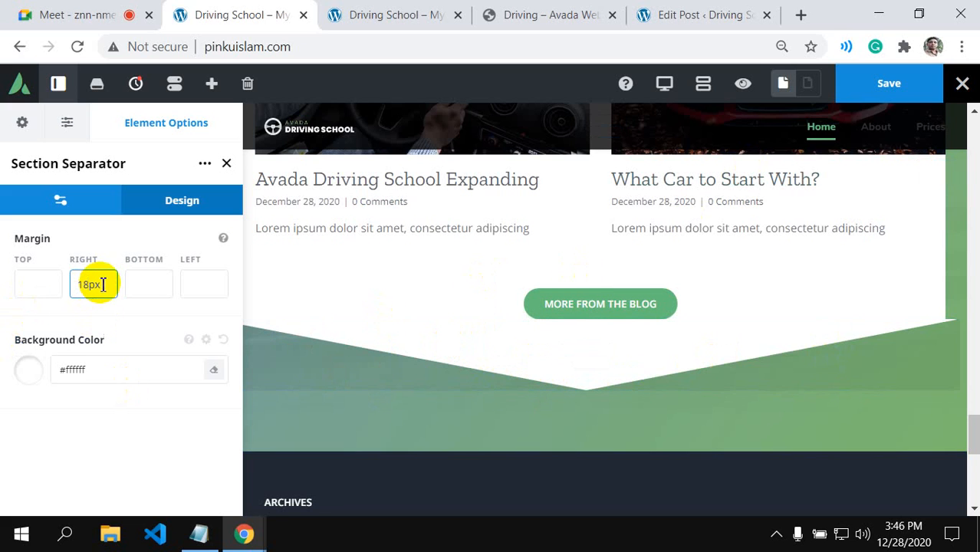
- Clear the separator's right margin so all margins are empty, and save the page
drag(102, 285, 75, 285)
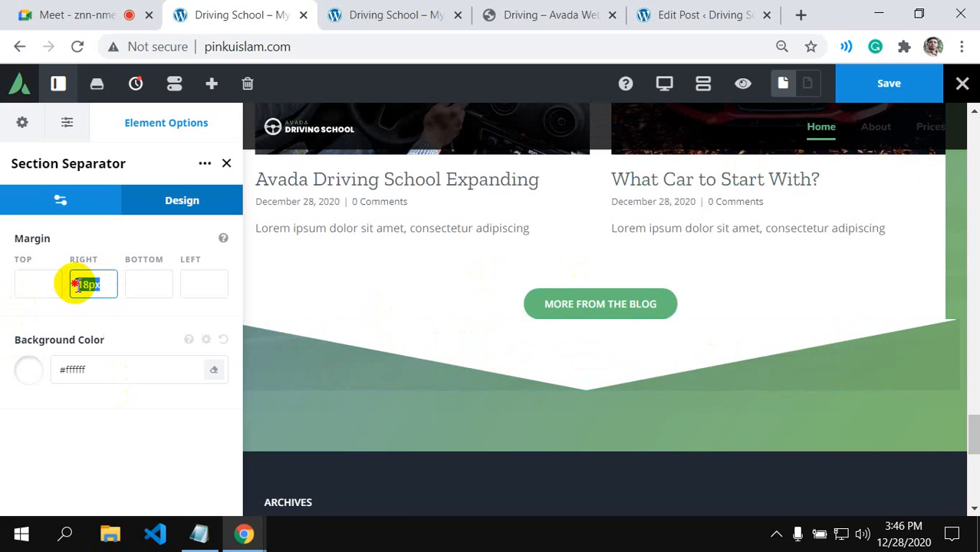
key(BackSpace)
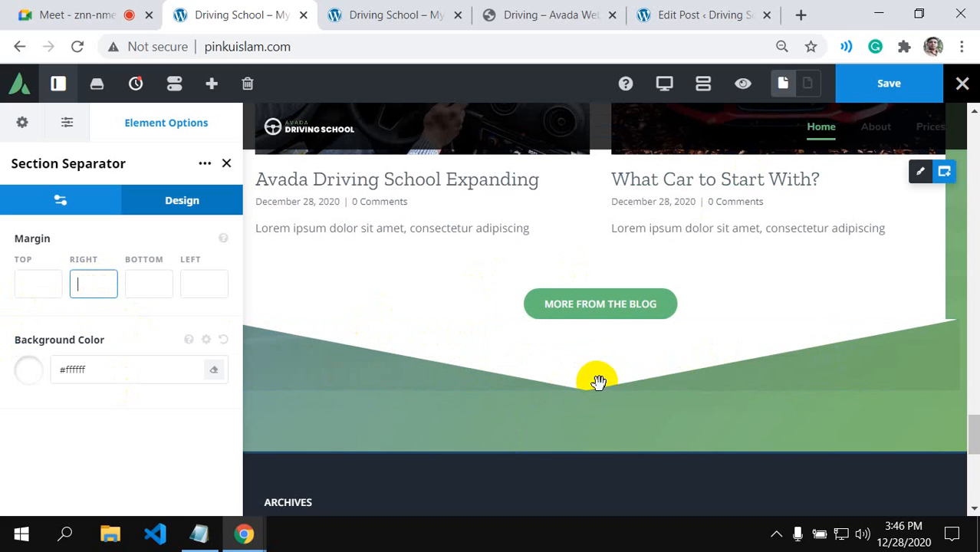
click(908, 87)
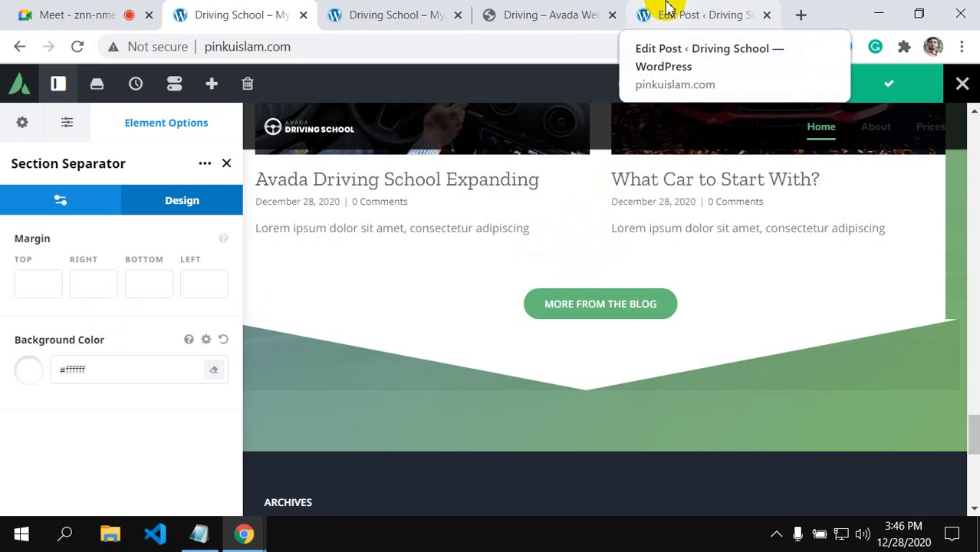
click(535, 17)
scroll(525, 265, down, 2)
scroll(525, 265, up, 2)
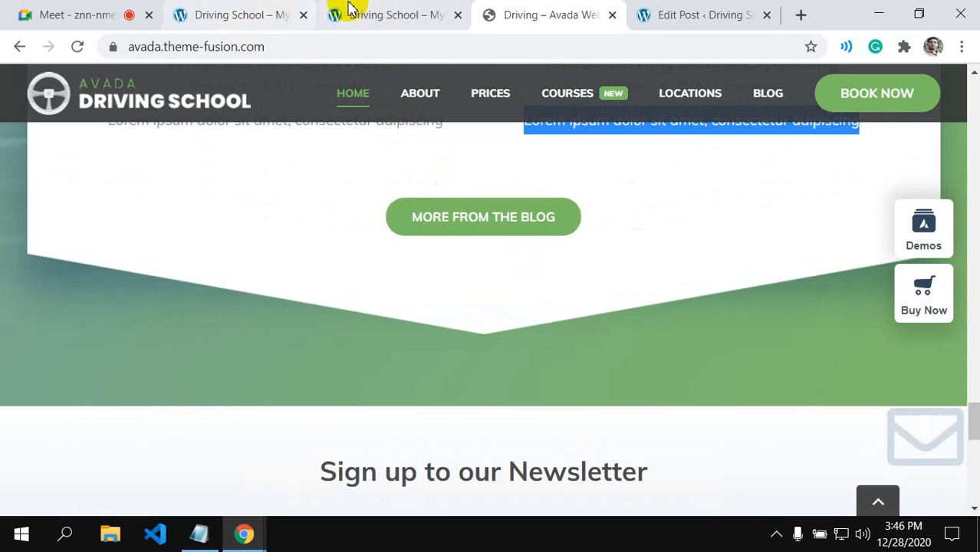
click(253, 13)
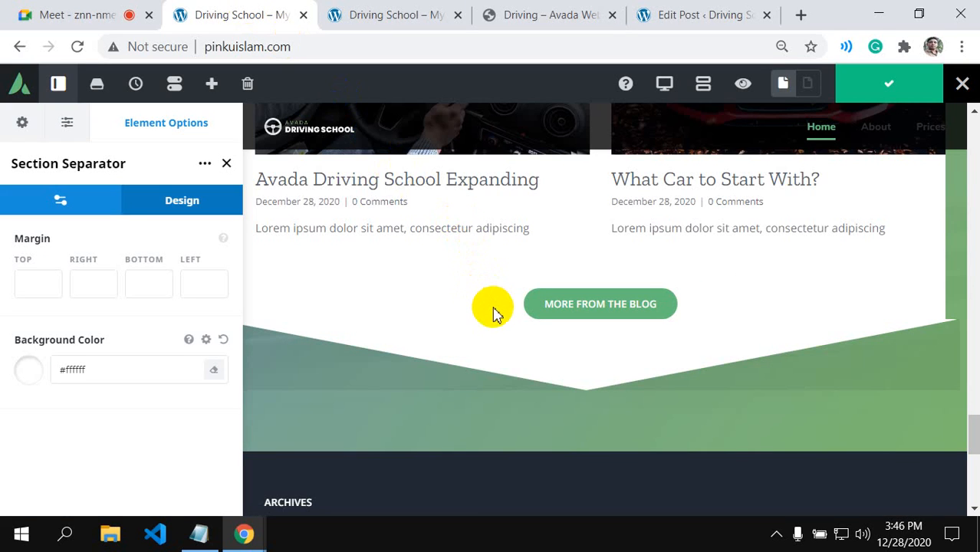